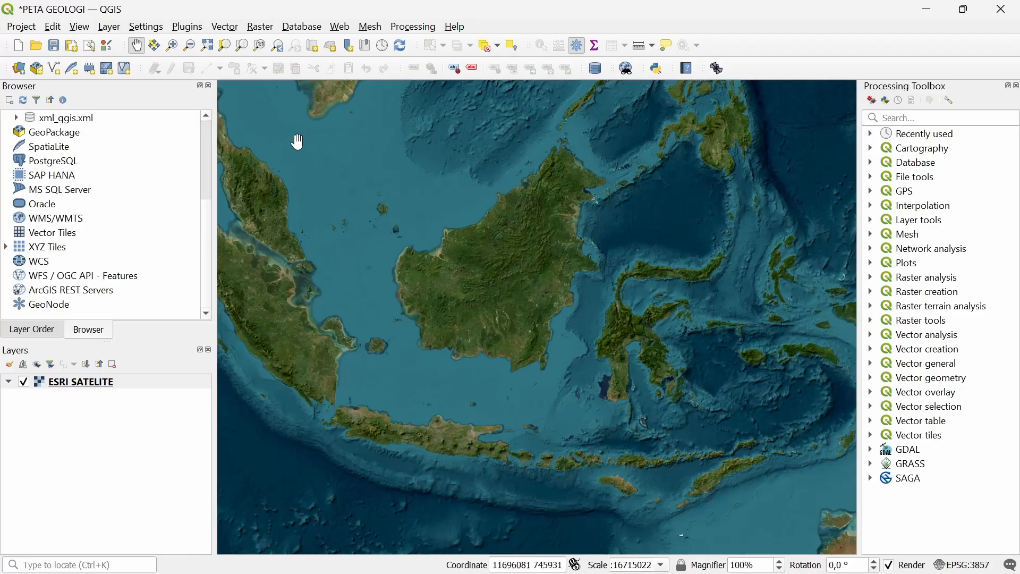
# In Data Source Manager's Vector source, browse for files with the list filtered to SHP files
pyautogui.click(21, 69)
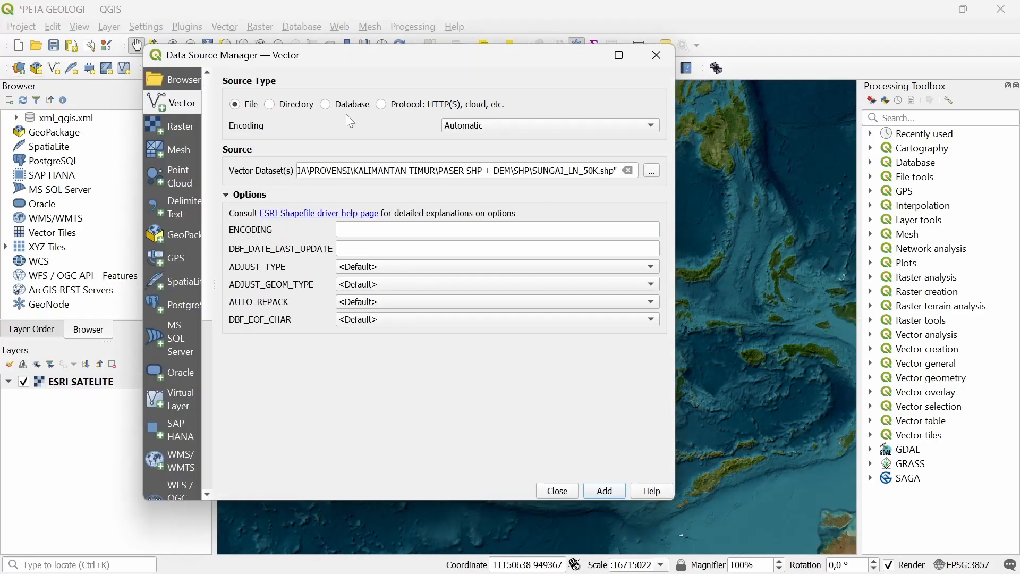
pyautogui.click(627, 171)
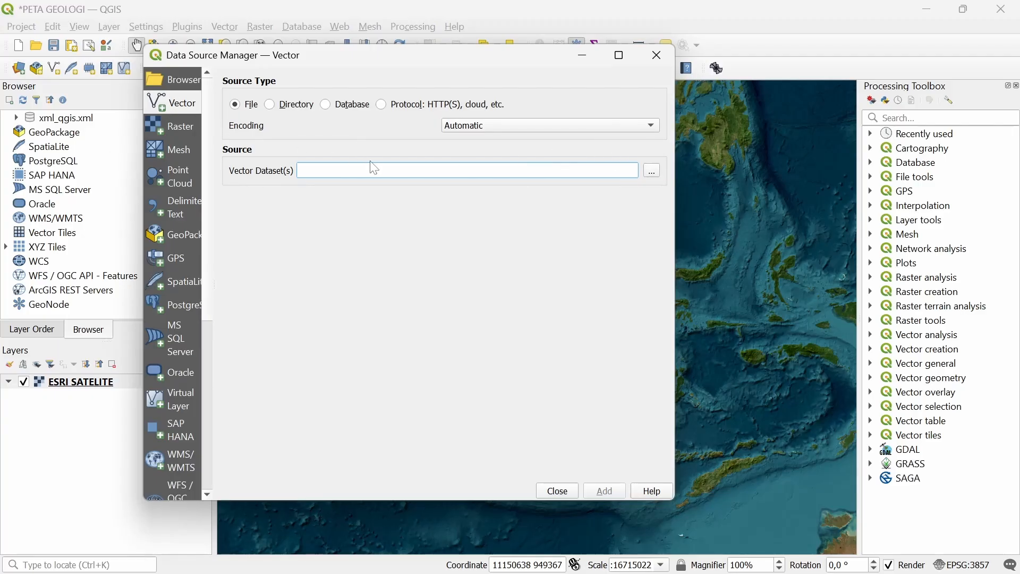
pyautogui.click(654, 173)
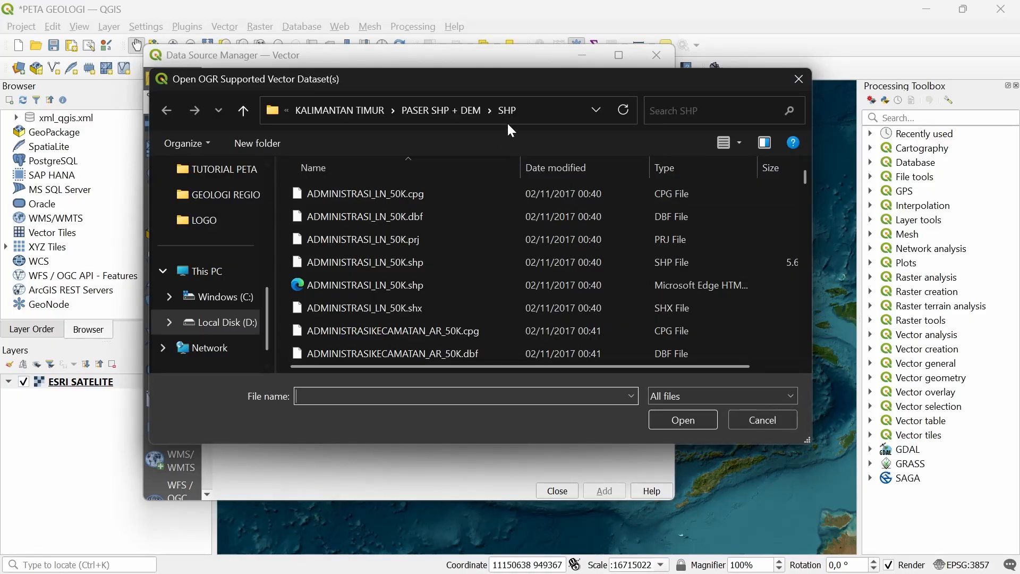
pyautogui.scroll(-2, 409, 241)
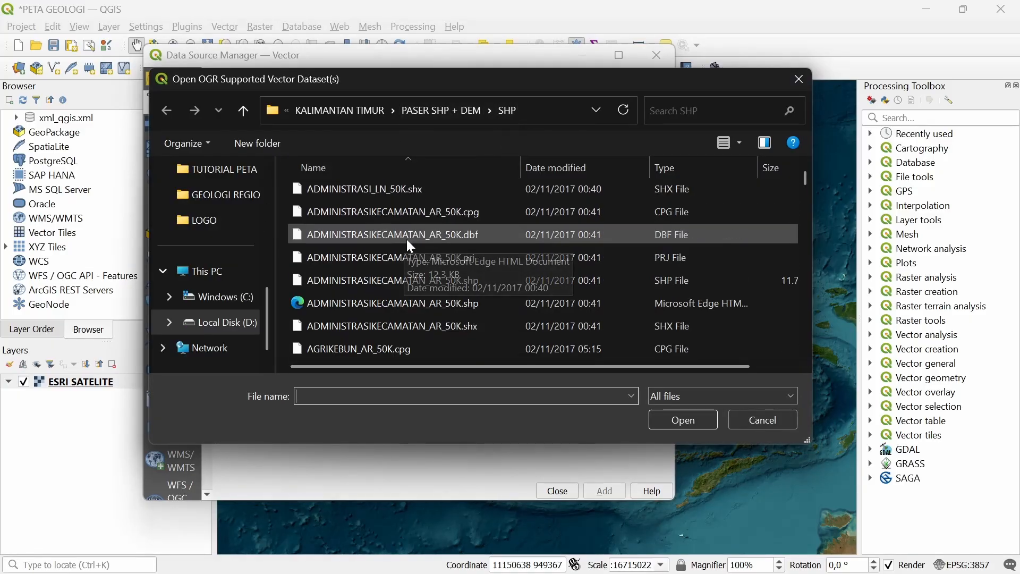
pyautogui.scroll(-1, 410, 245)
pyautogui.click(749, 168)
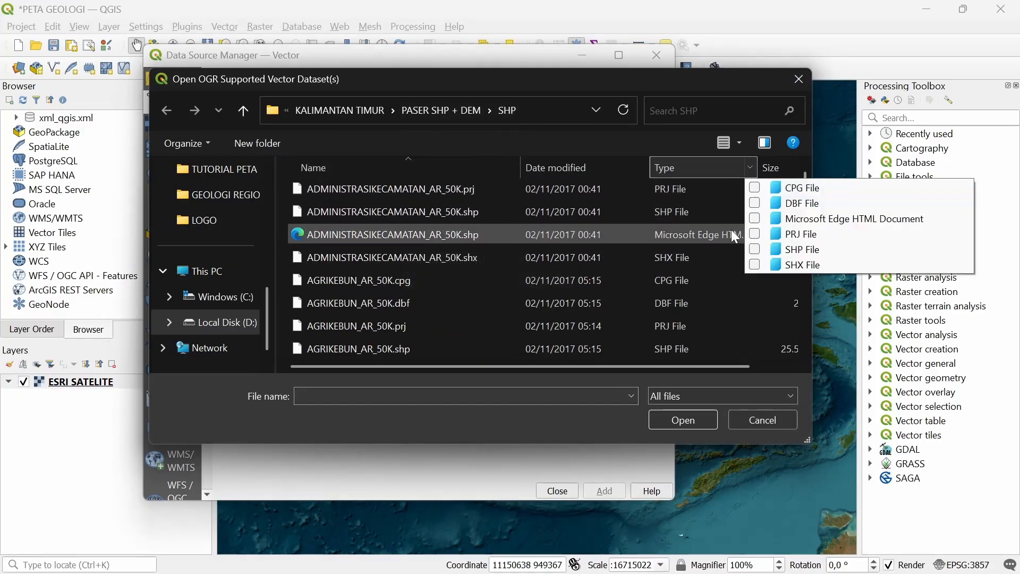
pyautogui.click(759, 249)
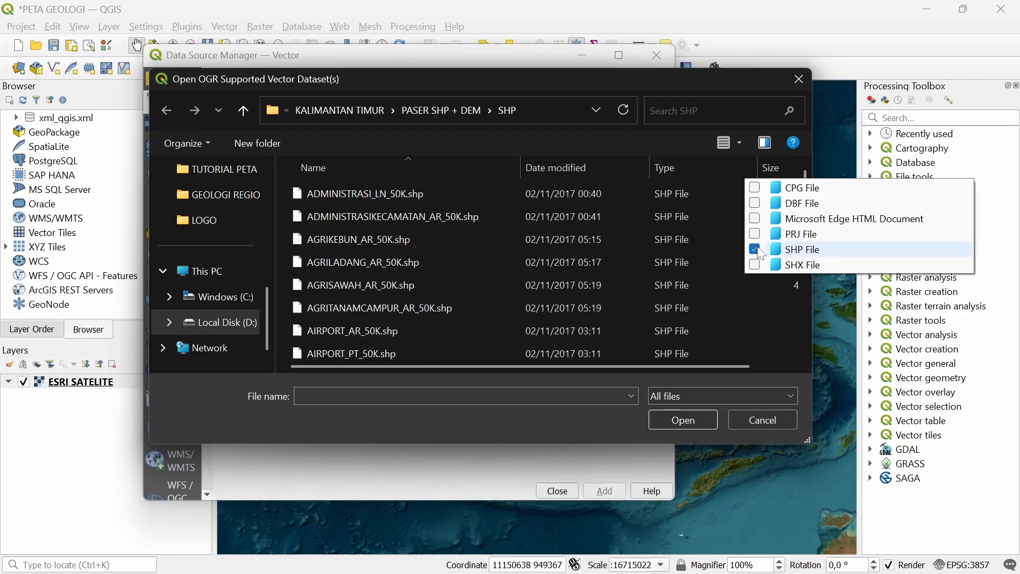
pyautogui.click(439, 245)
# Select JALAN_LN_50K.shp and SUNGAI_LN_50K.shp and add both as layers
pyautogui.scroll(-10, 409, 257)
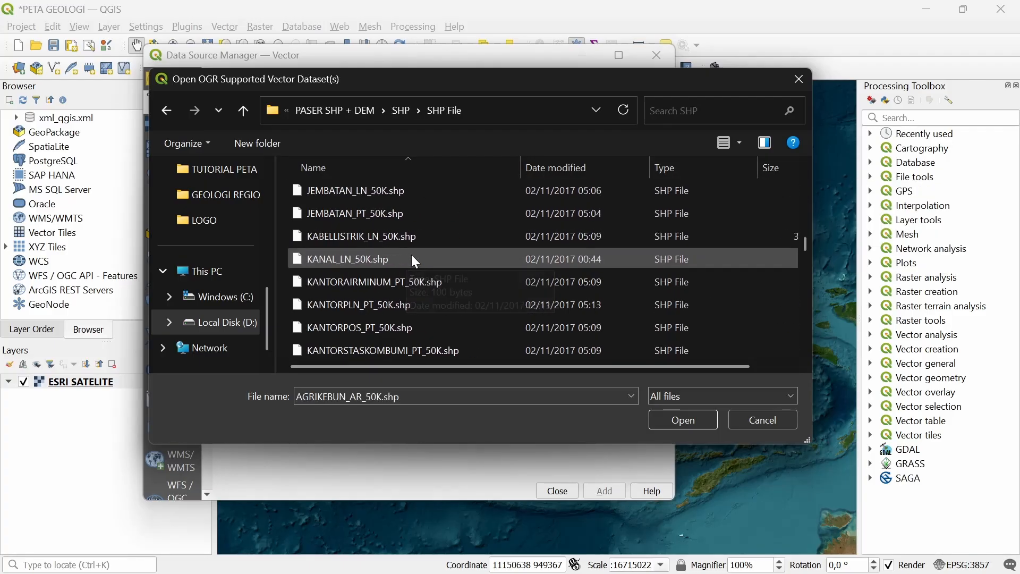
pyautogui.scroll(2, 413, 257)
pyautogui.click(364, 281)
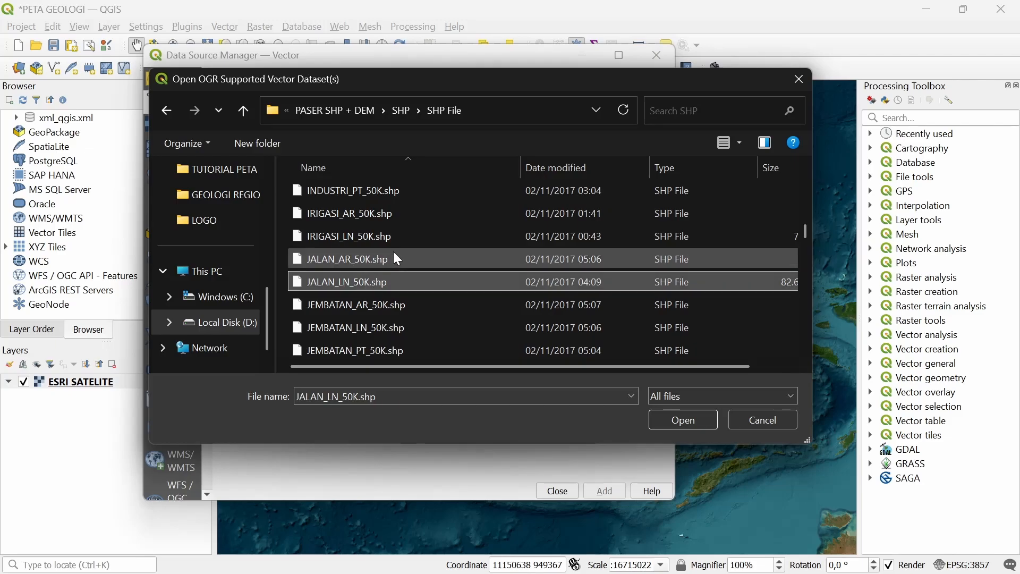
pyautogui.scroll(-12, 396, 254)
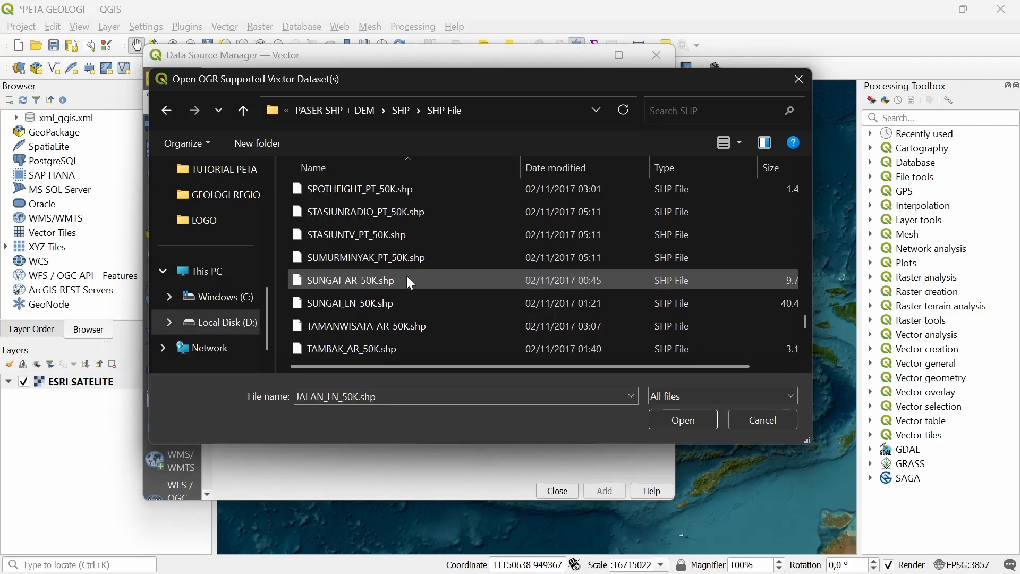
pyautogui.keyDown('ctrl'); pyautogui.click(394, 300); pyautogui.keyUp('ctrl')
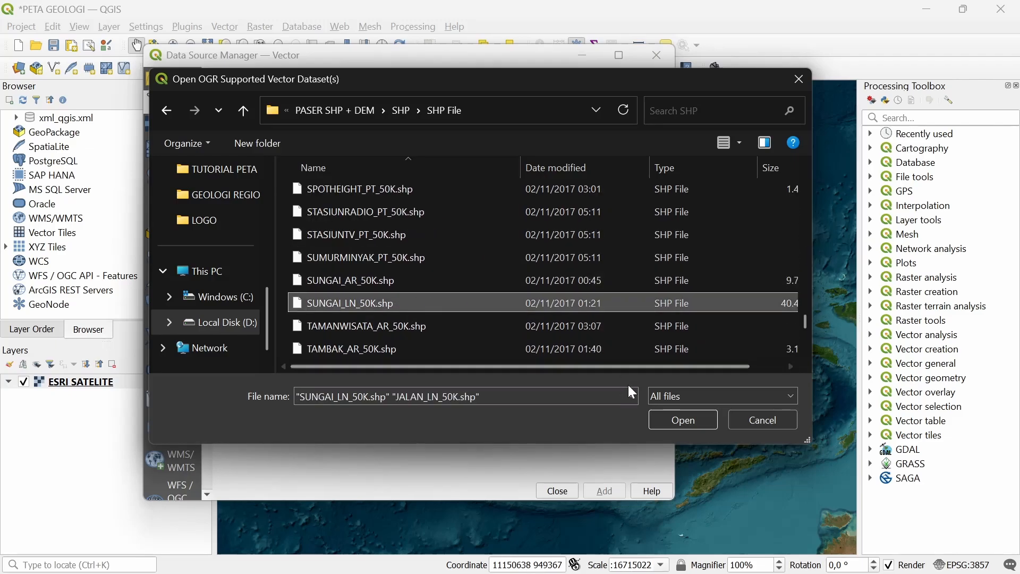
pyautogui.click(670, 418)
pyautogui.click(603, 490)
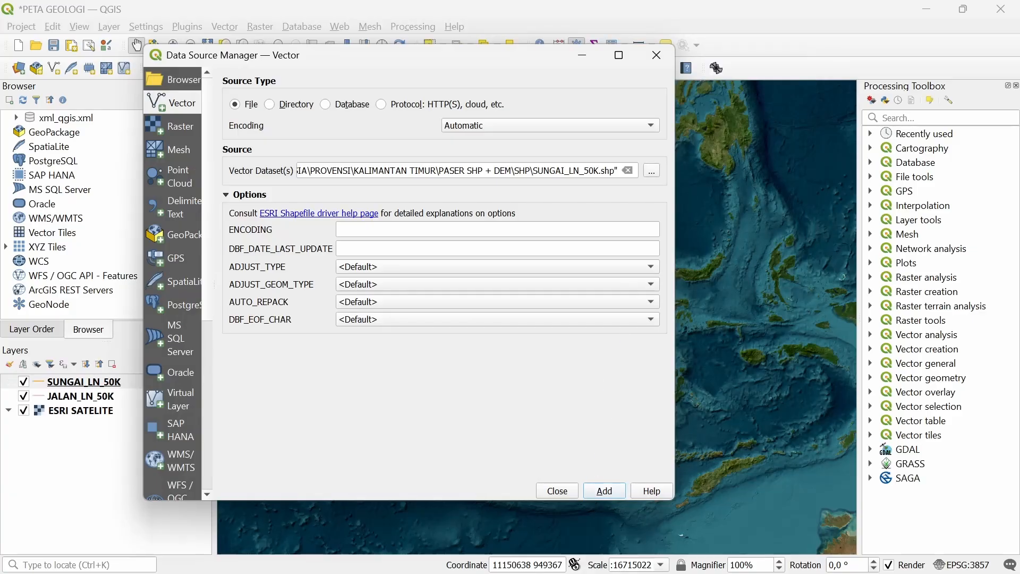
# Add KAVLING.shp from Downloads > New folder (4) > TUTORIAL PETA TEMATIK as a layer
pyautogui.click(627, 170)
pyautogui.click(651, 170)
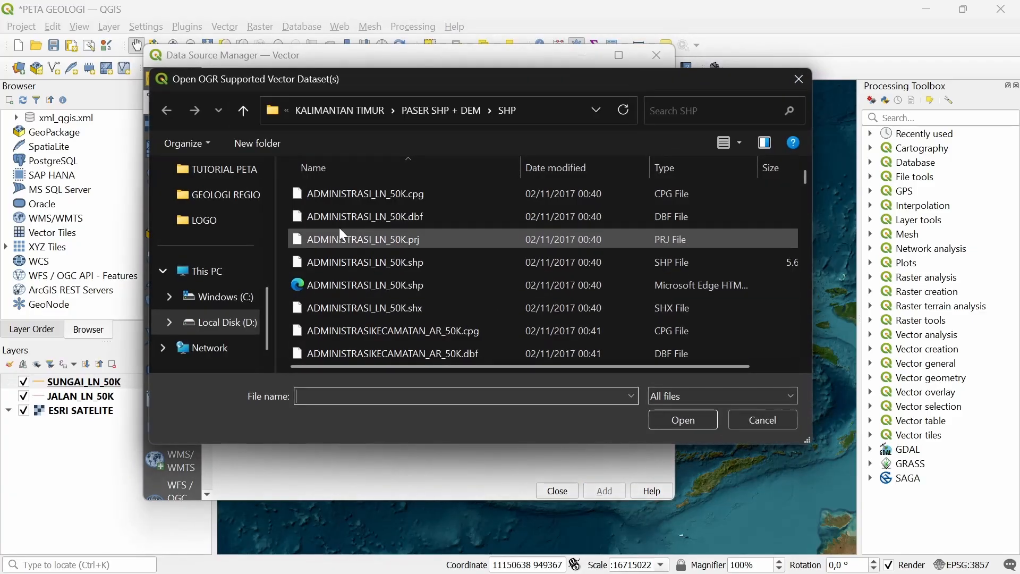
pyautogui.scroll(5, 204, 244)
pyautogui.click(207, 301)
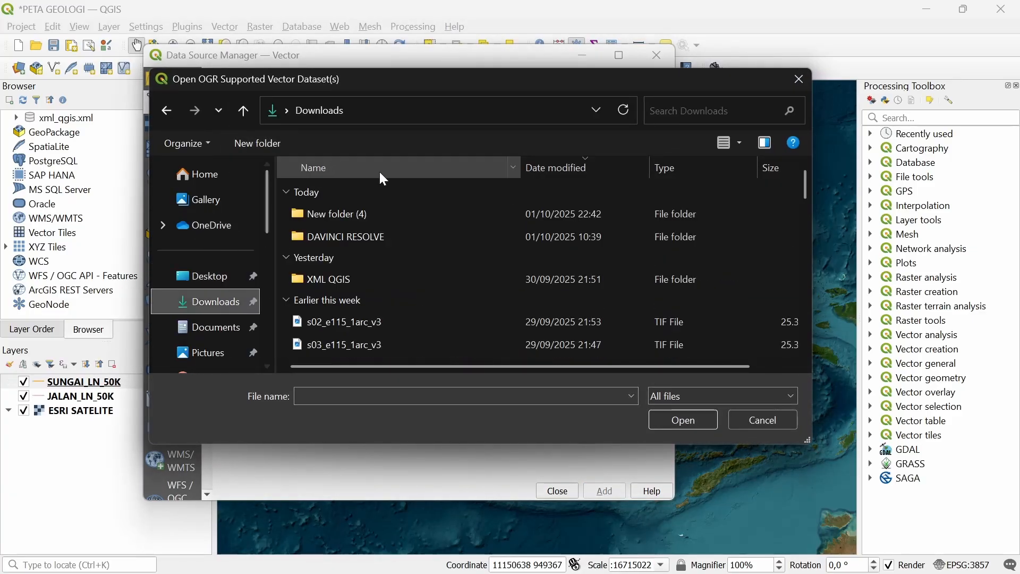
pyautogui.doubleClick(398, 215)
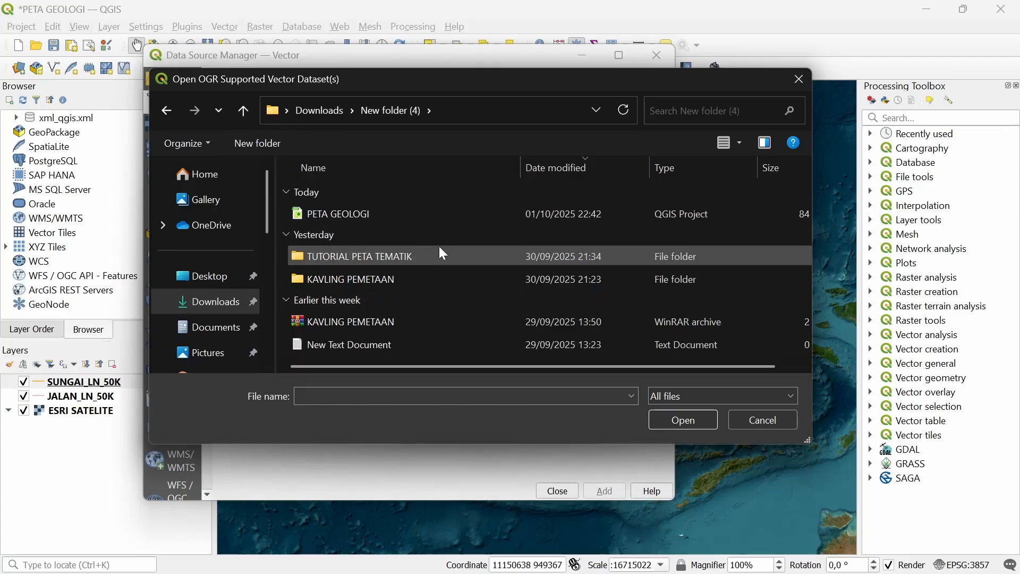
pyautogui.click(379, 260)
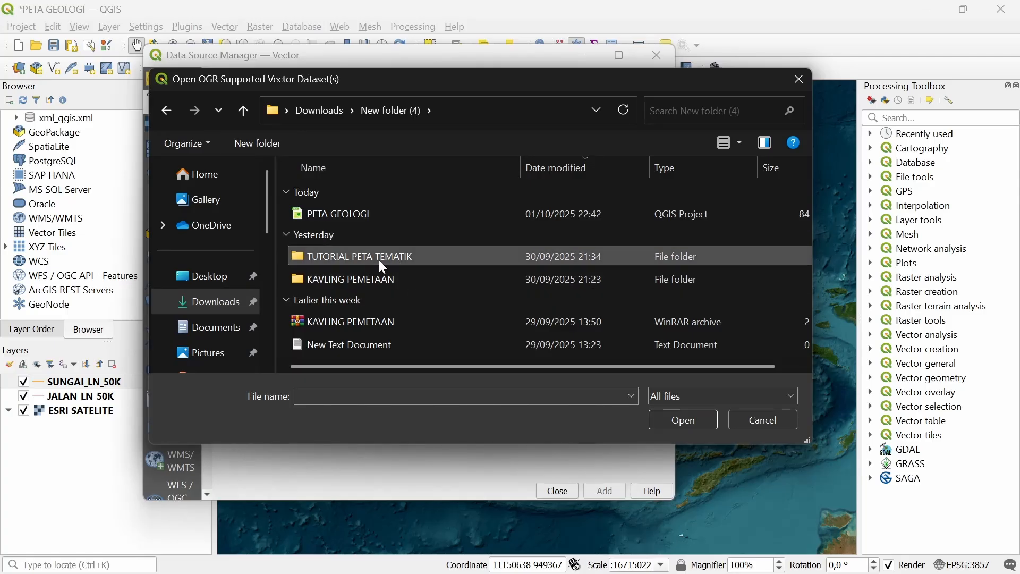
pyautogui.doubleClick(379, 260)
pyautogui.click(383, 255)
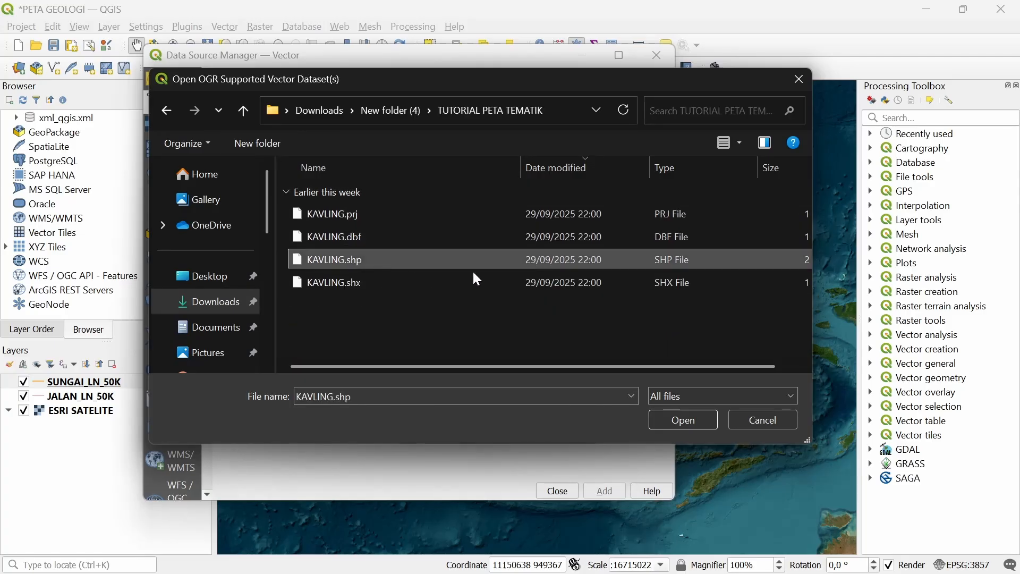
pyautogui.click(688, 420)
pyautogui.click(604, 491)
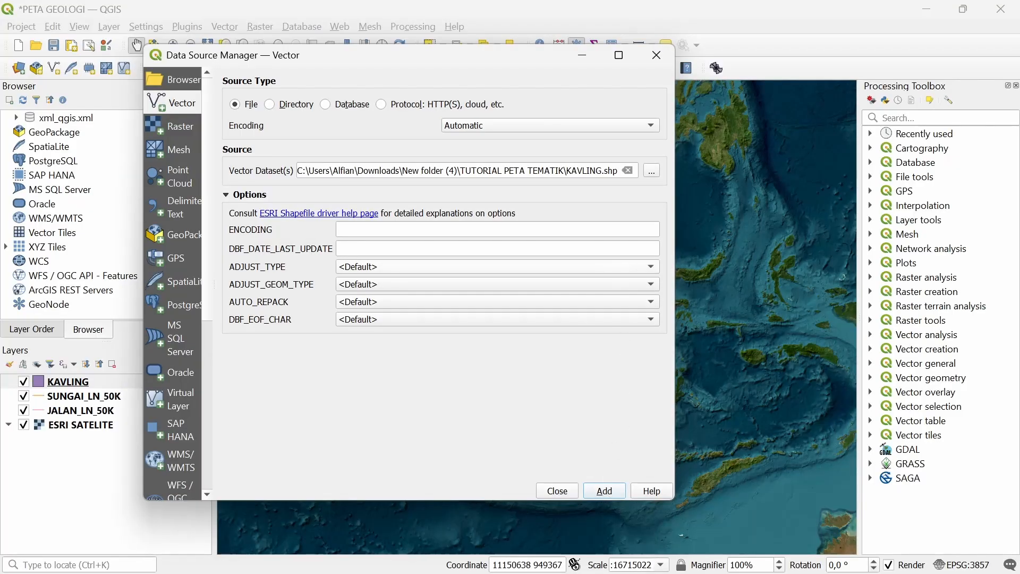
# Add GEOLOGI_REGIONAL_250K.shp from RESOURCE PETA's GEOLOGI REGIONAL folder, then close the window
pyautogui.click(627, 170)
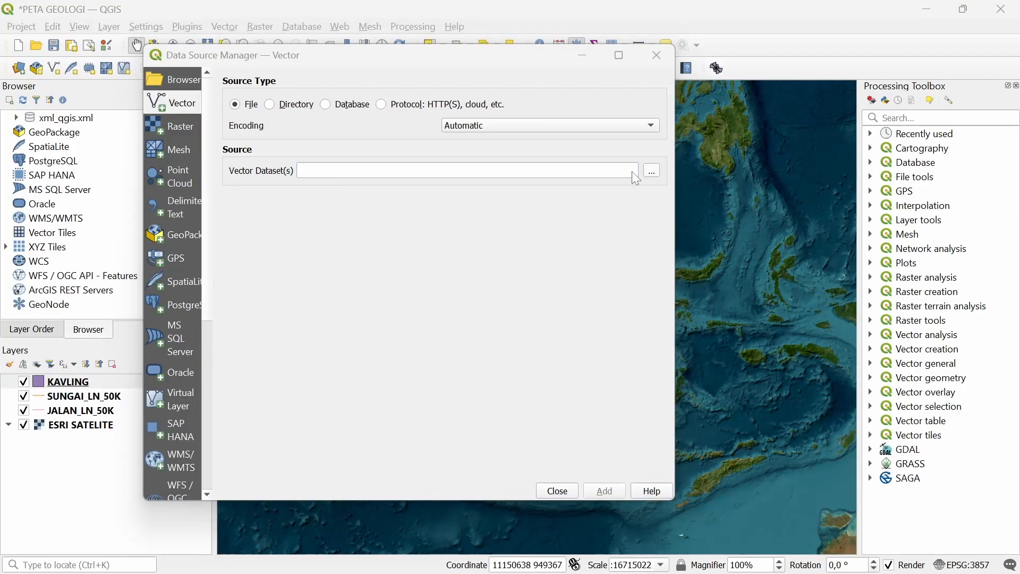
pyautogui.click(651, 170)
pyautogui.scroll(-3, 212, 266)
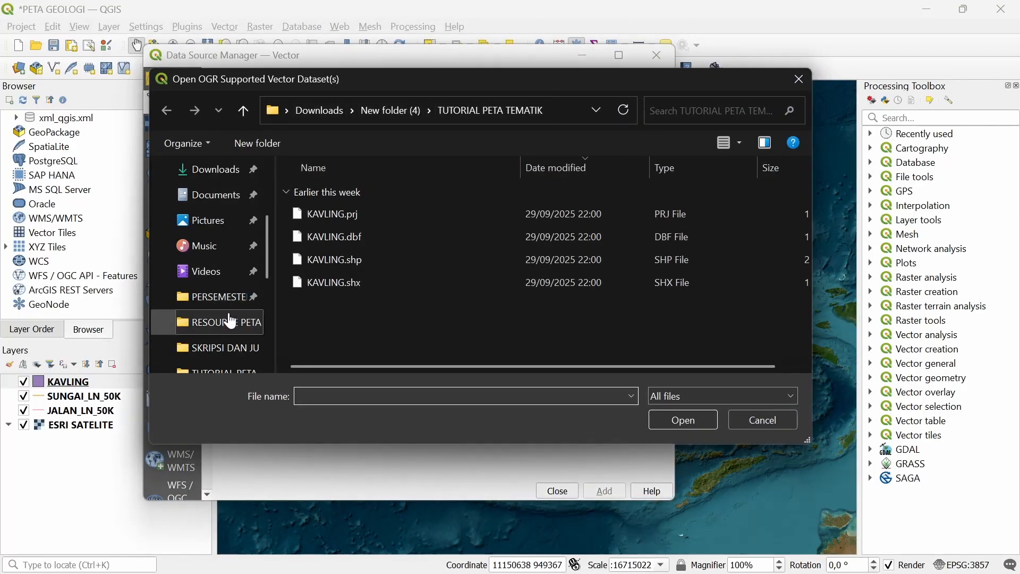
pyautogui.click(215, 322)
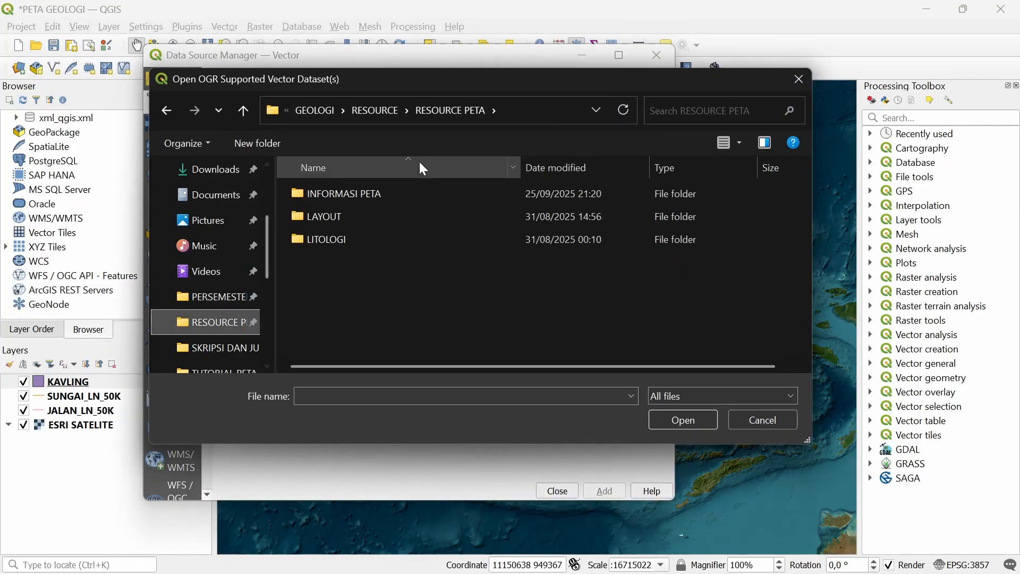
pyautogui.doubleClick(354, 198)
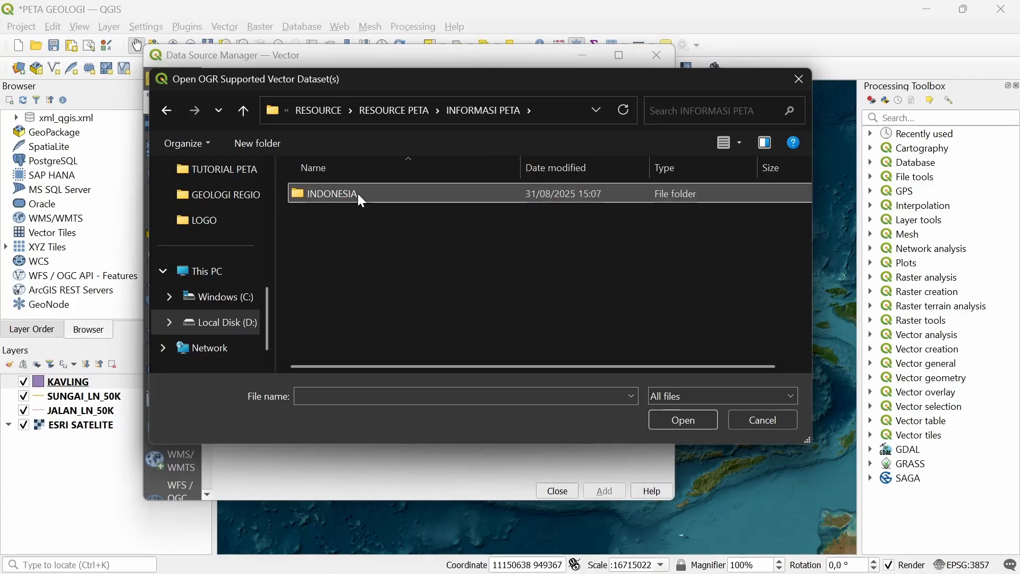
pyautogui.doubleClick(358, 195)
pyautogui.doubleClick(361, 212)
pyautogui.doubleClick(374, 194)
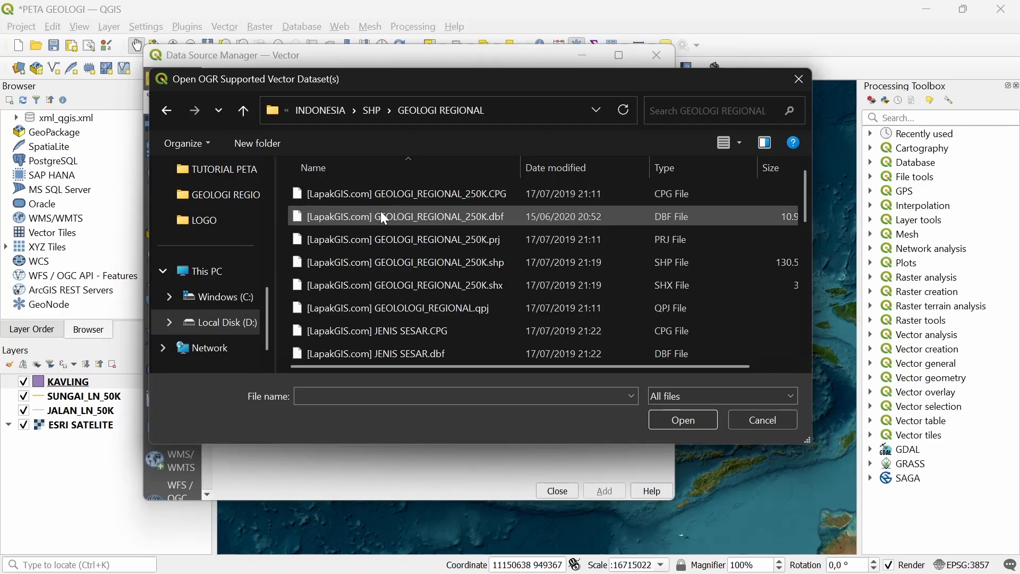
pyautogui.click(508, 268)
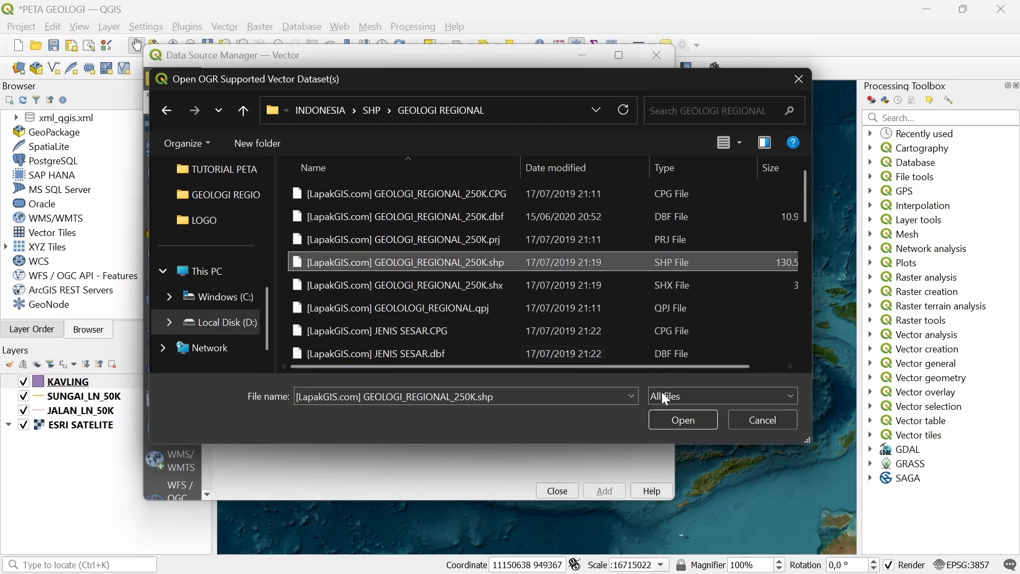
pyautogui.click(687, 416)
pyautogui.click(605, 490)
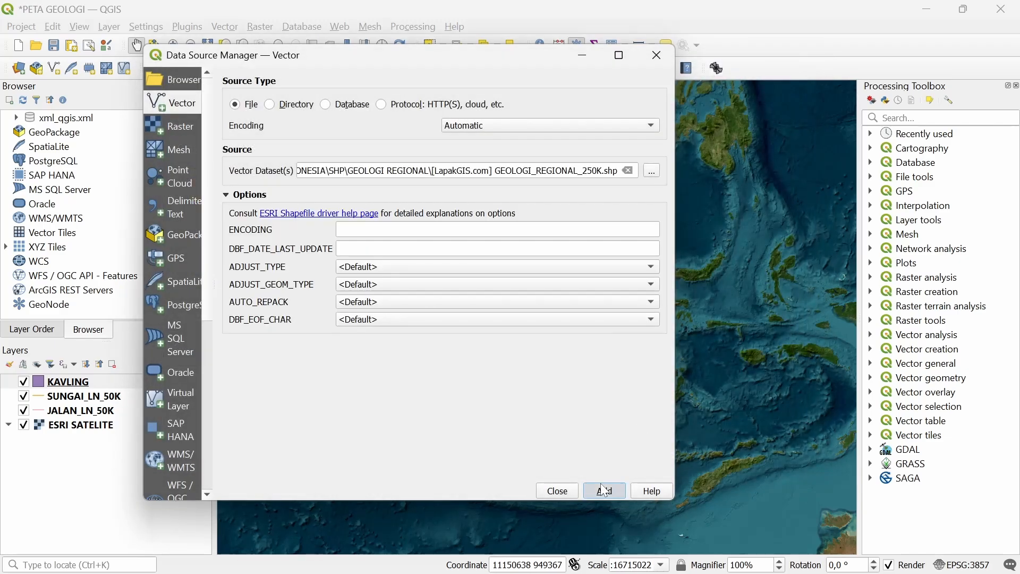
pyautogui.click(557, 490)
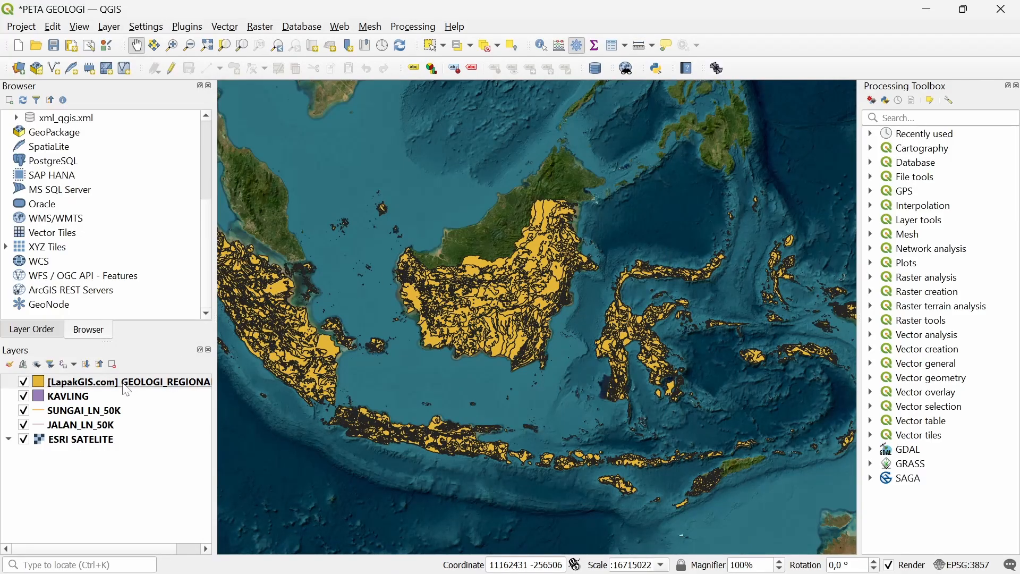
# Reorder the geology and KAVLING layers and remove the ESRI SATELITE basemap
pyautogui.moveTo(127, 381); pyautogui.dragTo(120, 429)
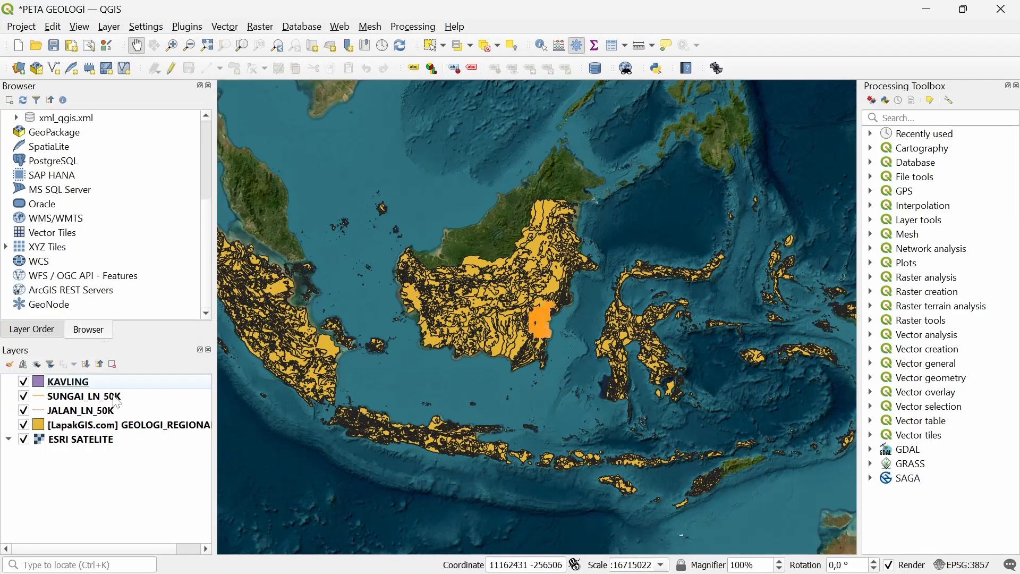
pyautogui.moveTo(118, 382); pyautogui.dragTo(93, 420)
pyautogui.rightClick(63, 441)
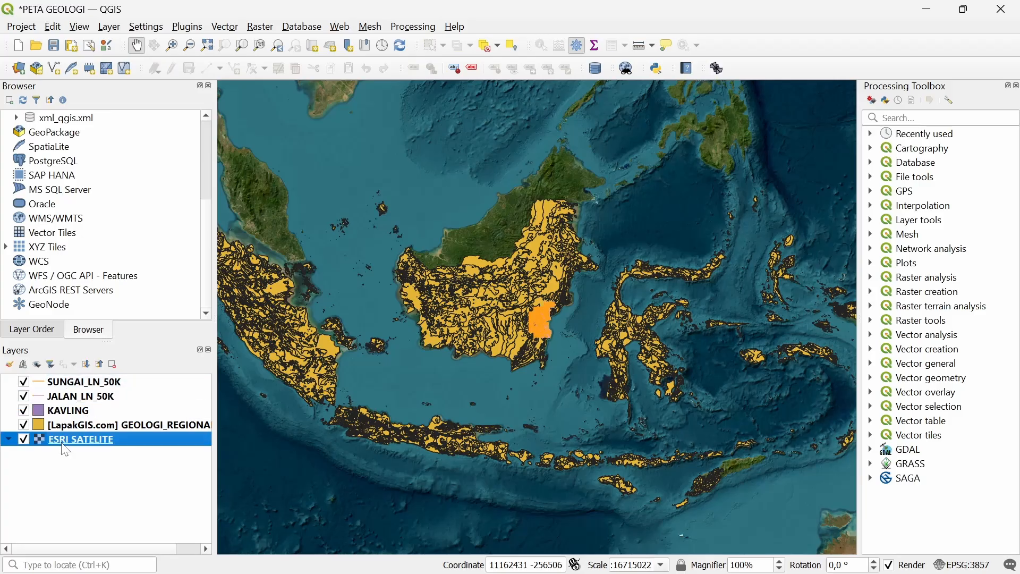
pyautogui.click(156, 288)
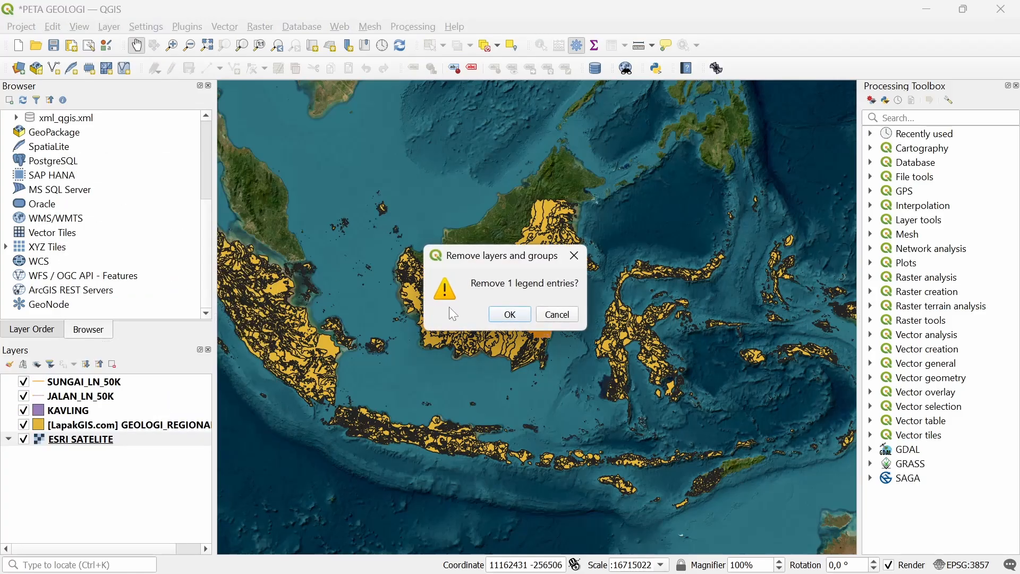
pyautogui.click(510, 318)
# Zoom the map to the KAVLING layer's extent, then zoom out slightly
pyautogui.rightClick(80, 412)
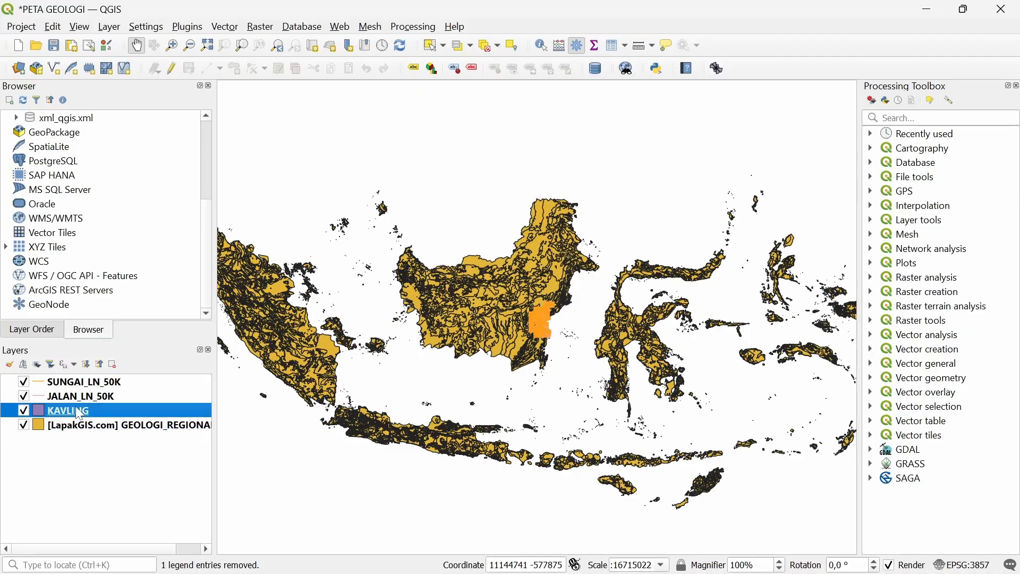
pyautogui.click(169, 47)
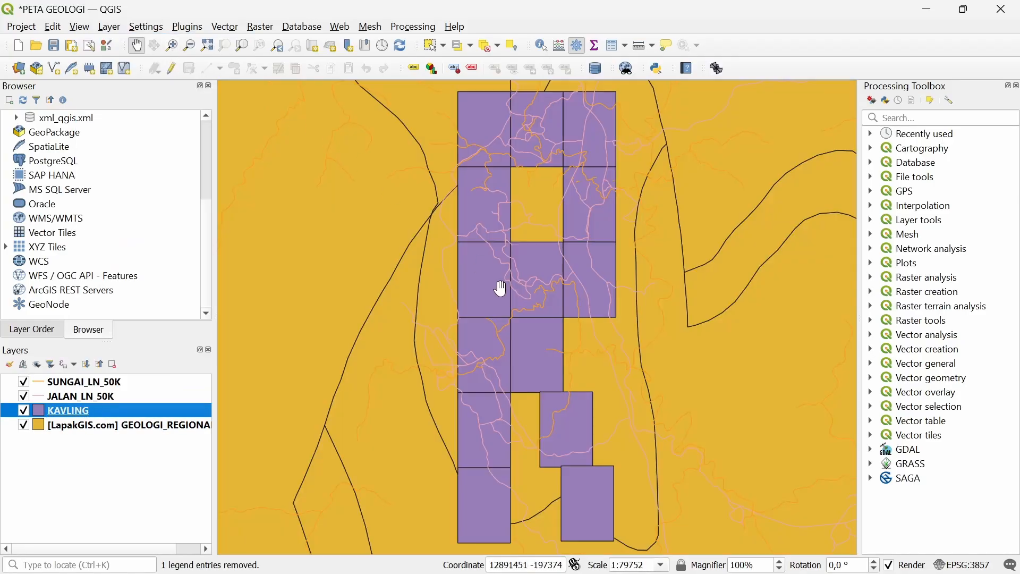
pyautogui.scroll(-2, 564, 276)
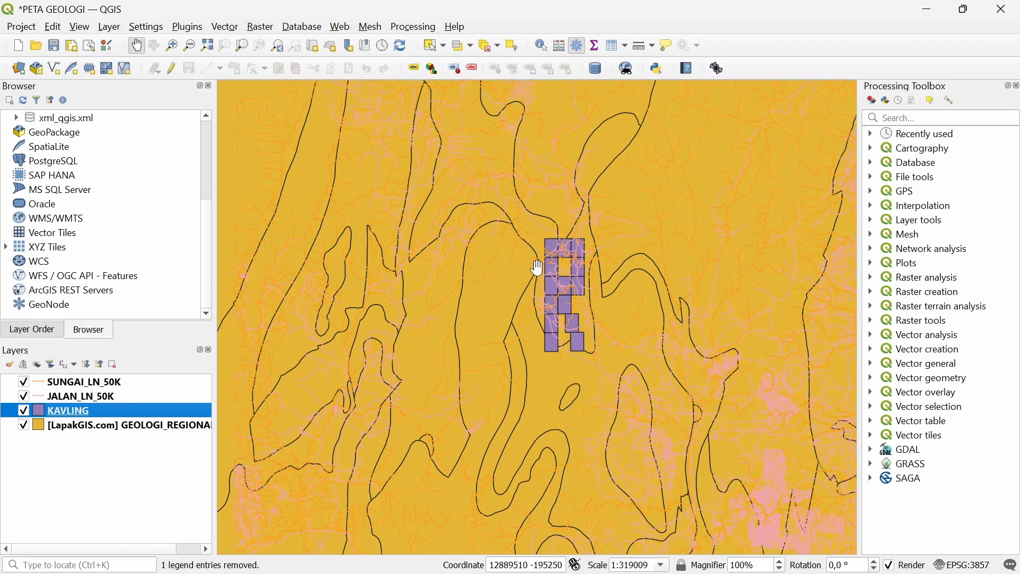
pyautogui.click(33, 466)
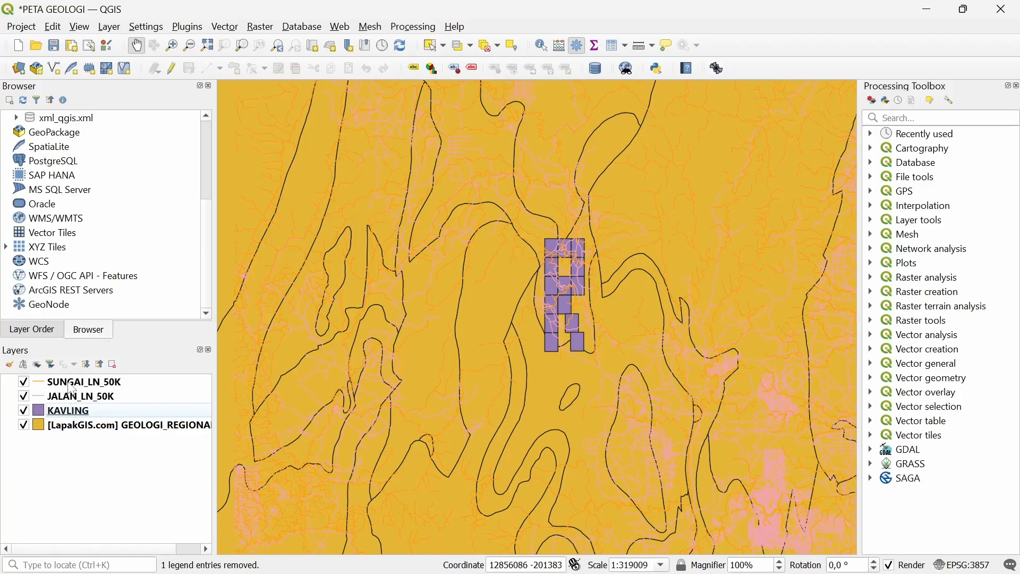
pyautogui.click(79, 382)
# Colour the SUNGAI_LN_50K river lines blue
pyautogui.rightClick(79, 381)
pyautogui.moveTo(150, 338)
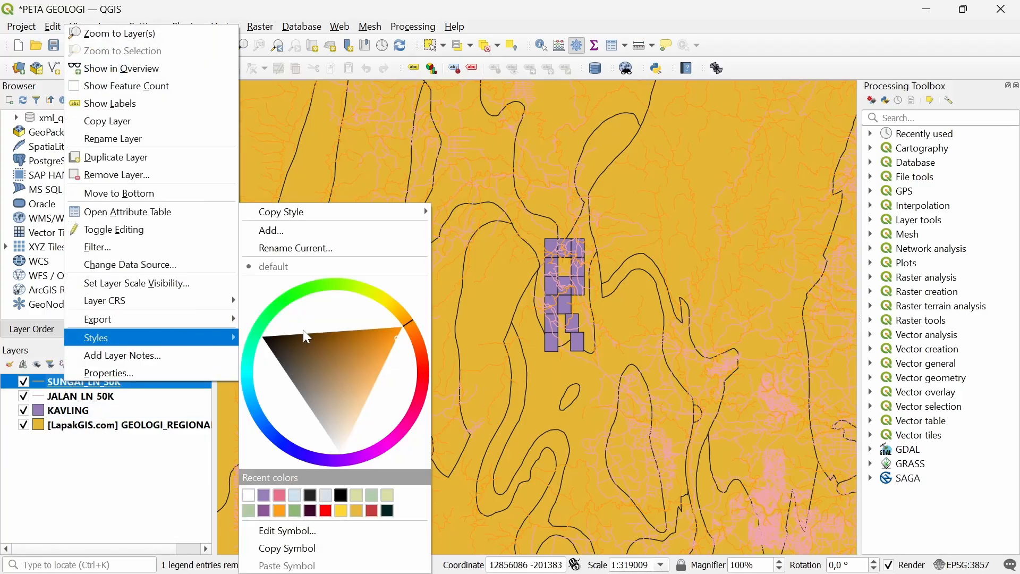
pyautogui.click(271, 426)
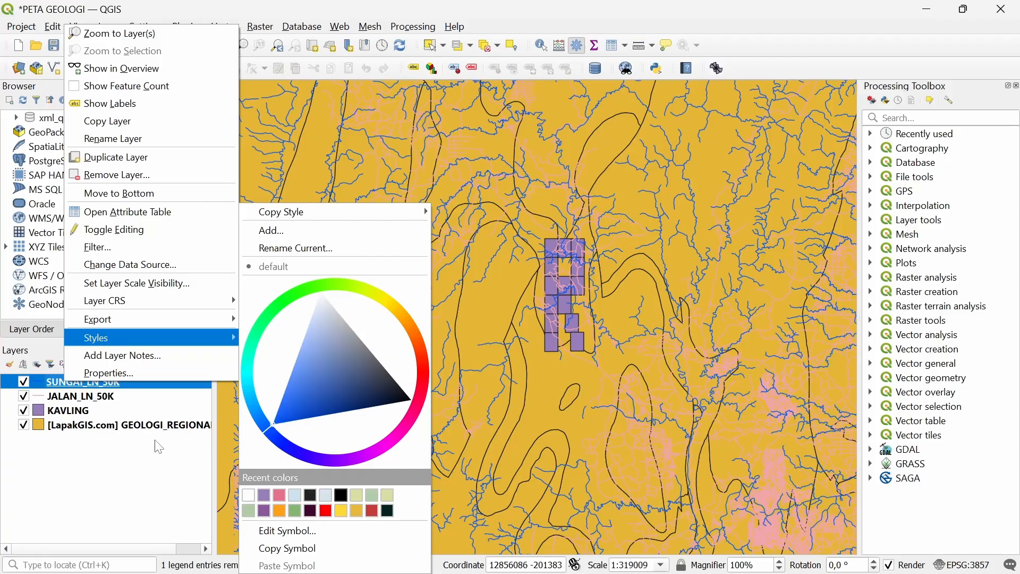
# Colour the JALAN_LN_50K road lines red
pyautogui.click(68, 397)
pyautogui.rightClick(69, 396)
pyautogui.moveTo(183, 353)
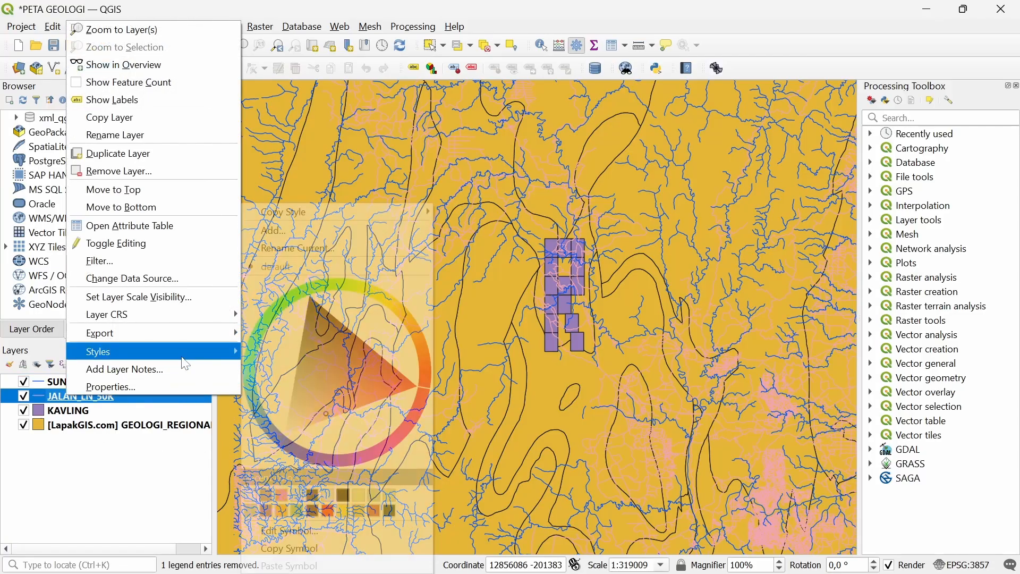
pyautogui.click(417, 386)
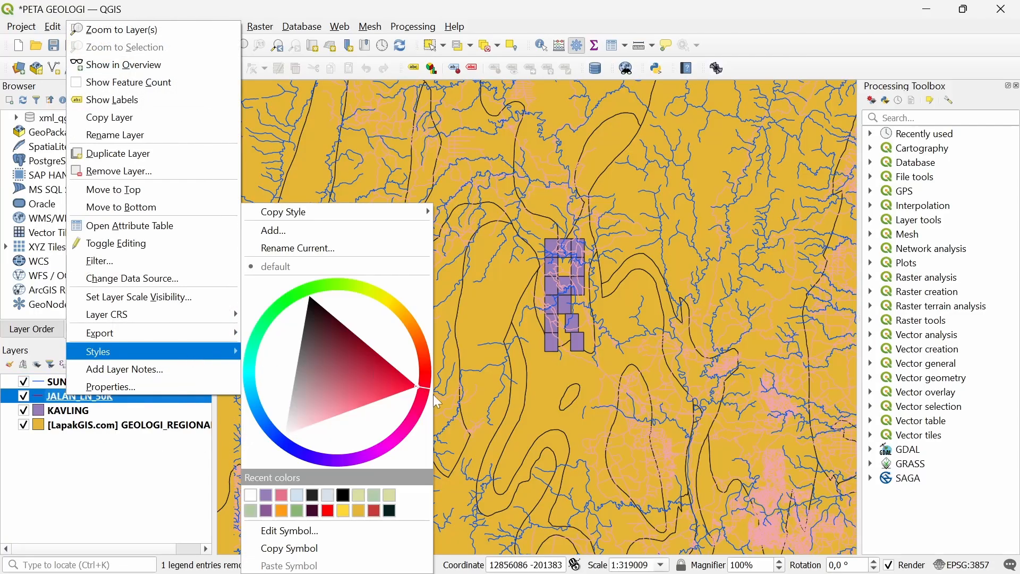
pyautogui.click(93, 484)
pyautogui.click(68, 410)
pyautogui.rightClick(80, 410)
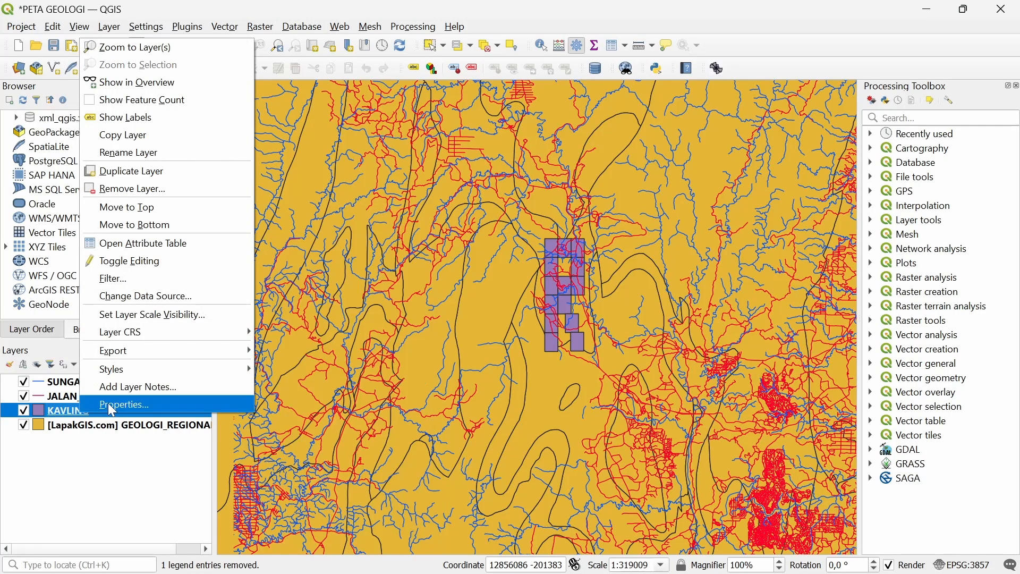
# Make the KAVLING simple fill colour 0% opacity (fully transparent)
pyautogui.click(112, 408)
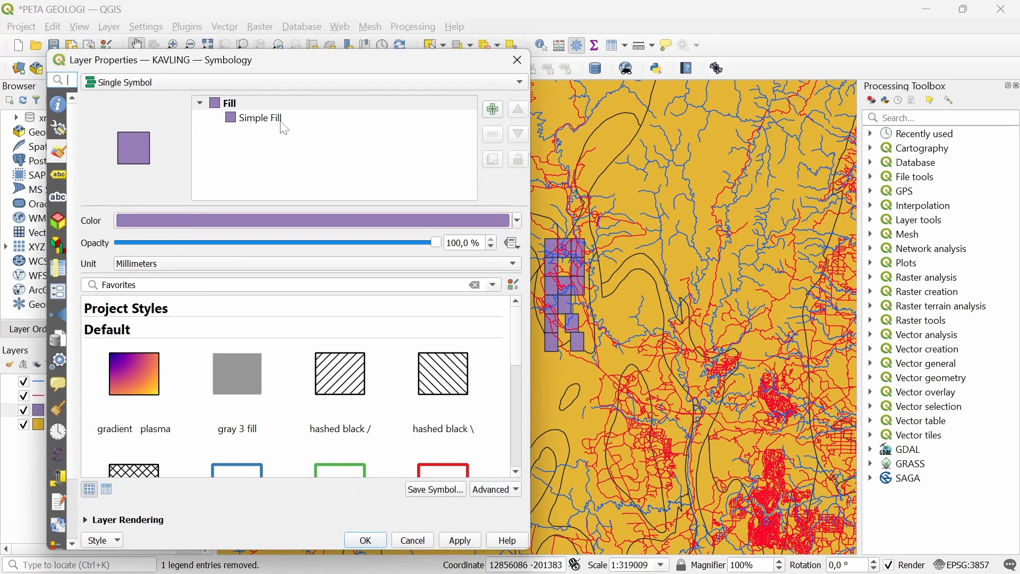
pyautogui.click(285, 130)
pyautogui.click(347, 250)
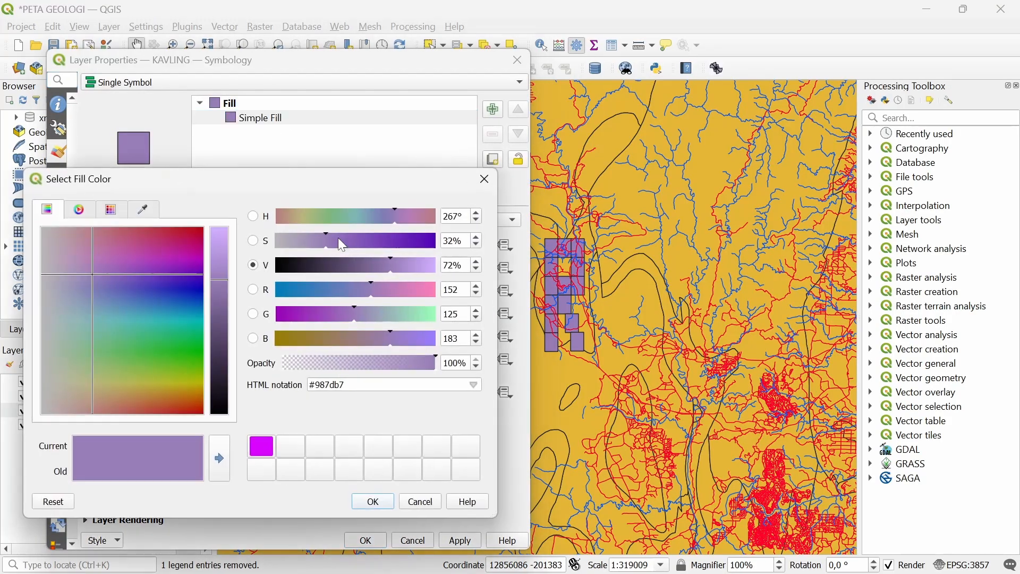
pyautogui.moveTo(300, 367); pyautogui.dragTo(271, 372)
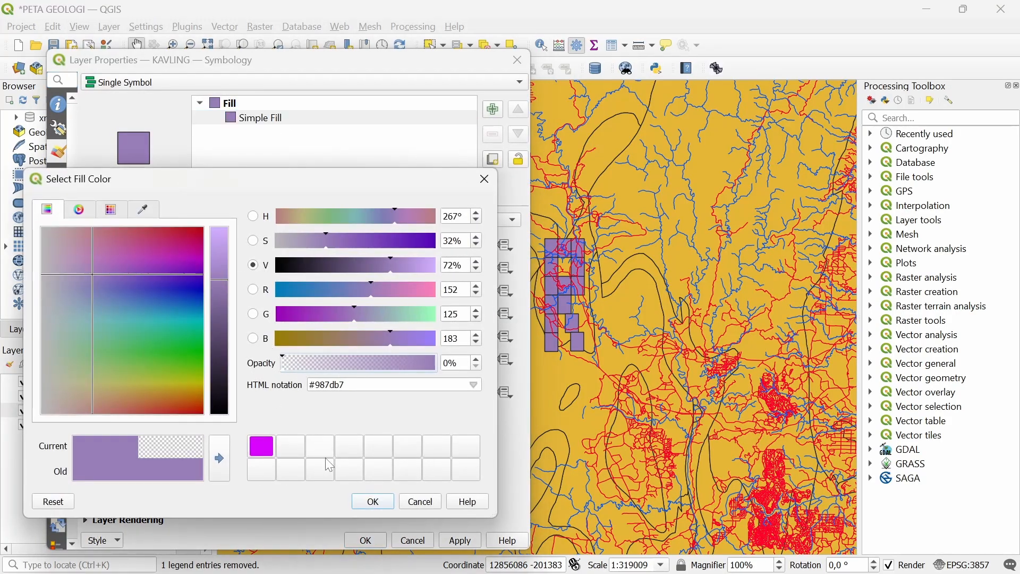
pyautogui.click(373, 506)
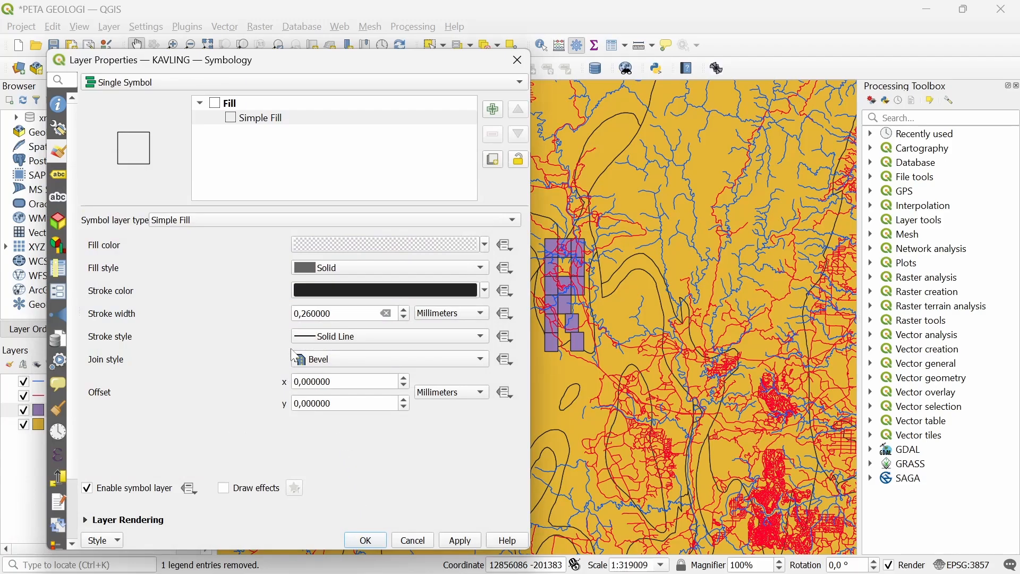
# Set the KAVLING stroke width to 0,46 mm and apply the changes
pyautogui.click(338, 313)
pyautogui.press('Up')
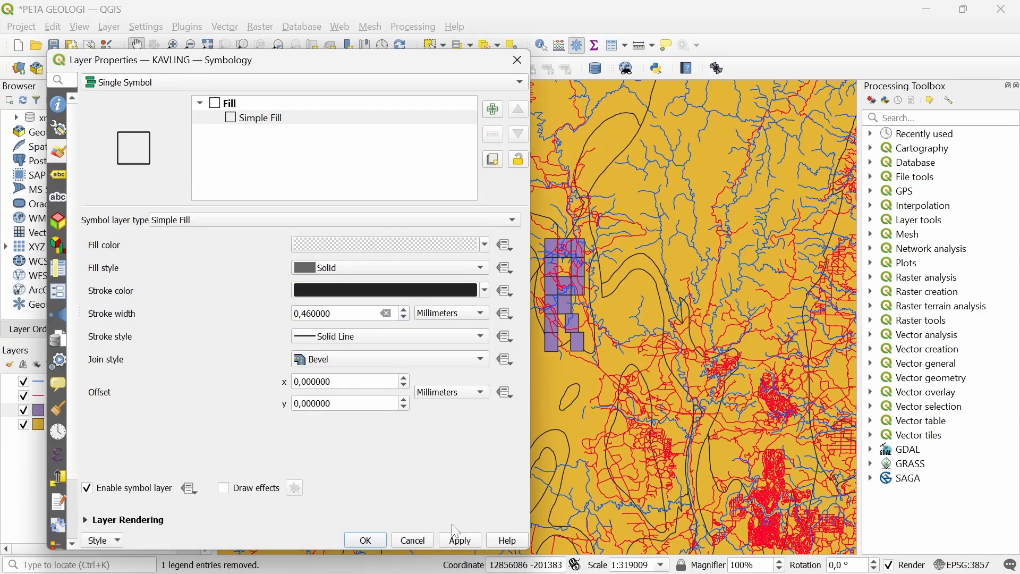
pyautogui.click(458, 542)
pyautogui.click(366, 540)
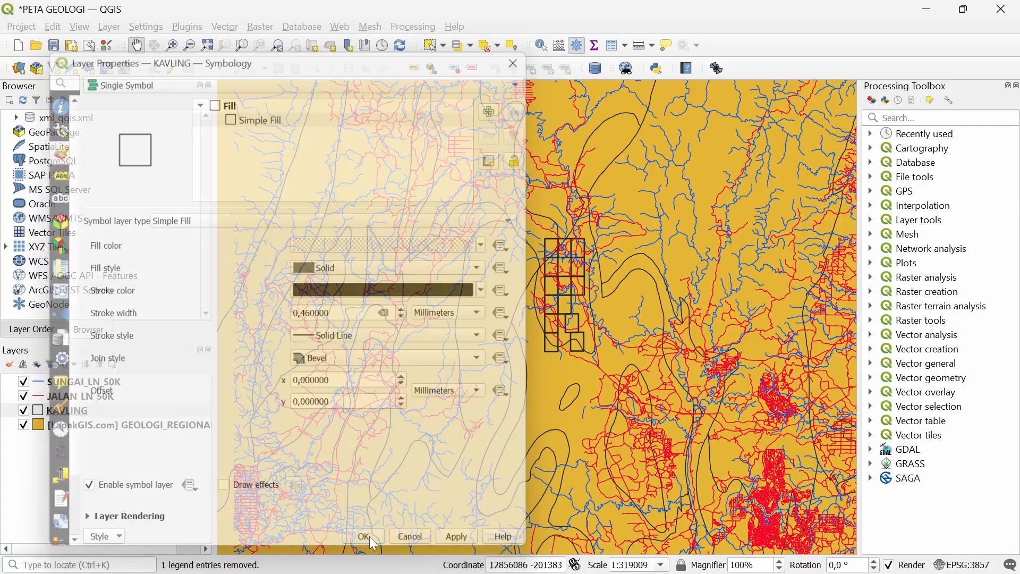
pyautogui.scroll(1, 584, 303)
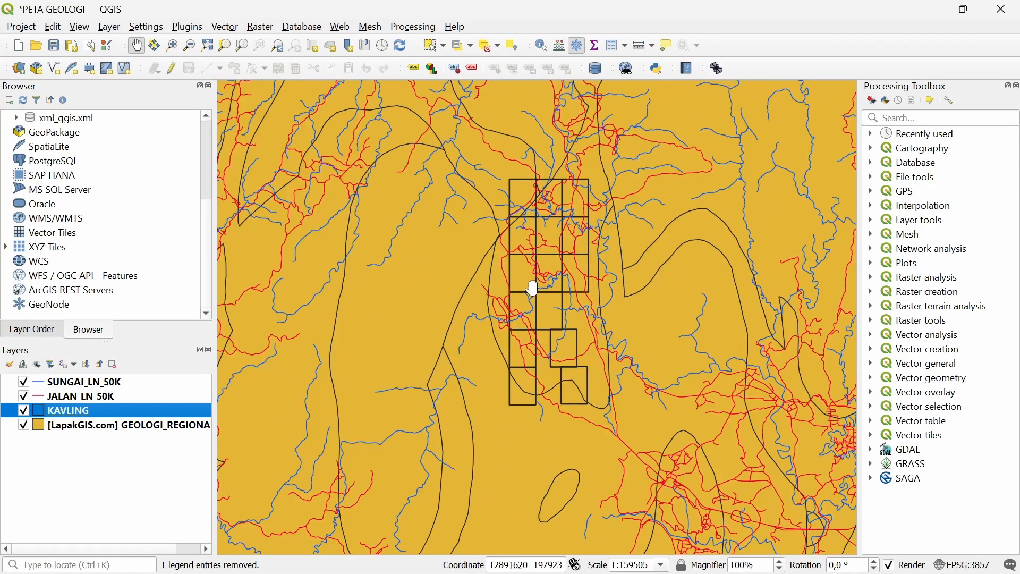
pyautogui.scroll(-1, 486, 295)
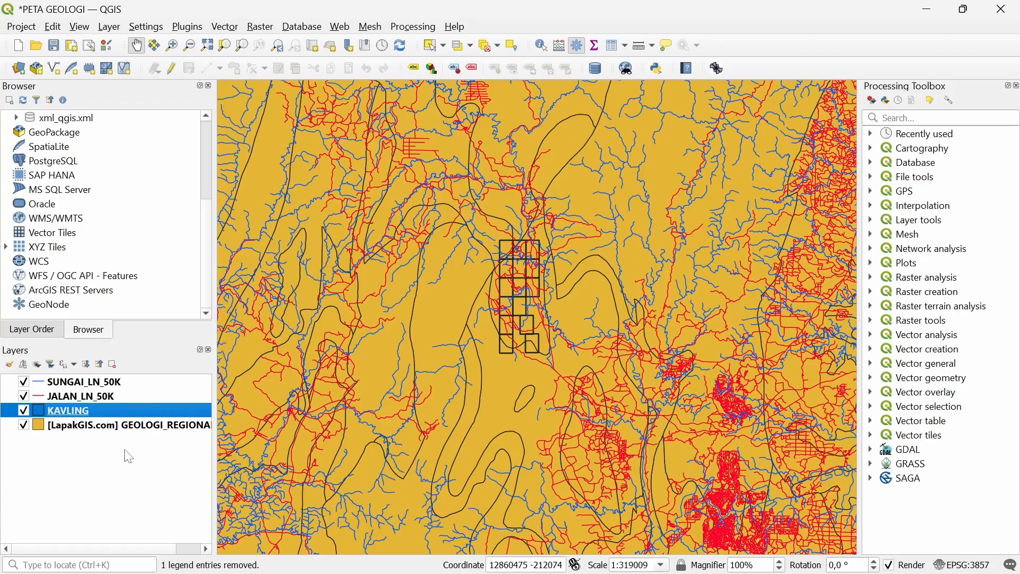
pyautogui.click(110, 429)
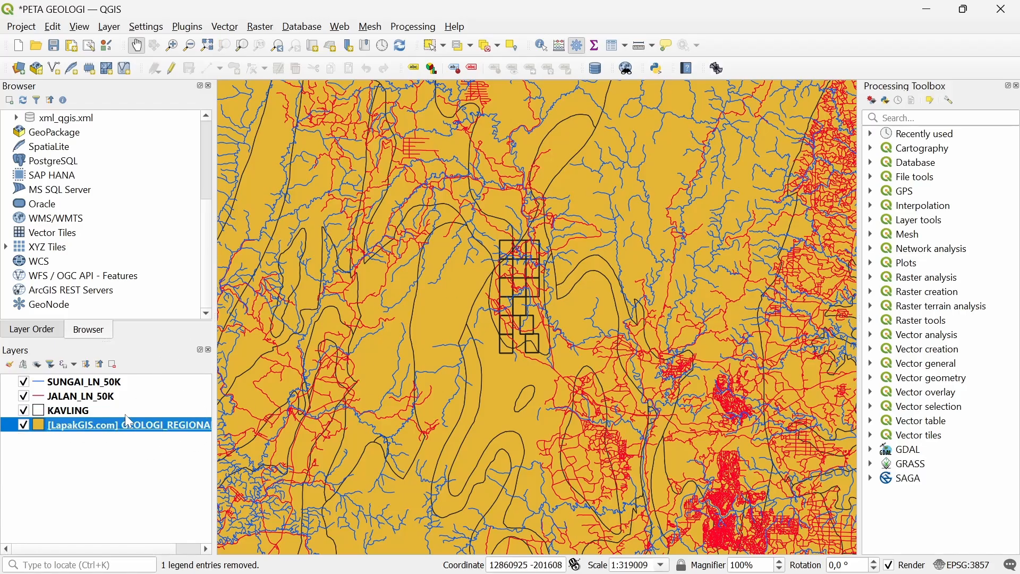
# Switch the geology layer's symbology to Categorized using the FORMASI field
pyautogui.scroll(-1, 411, 307)
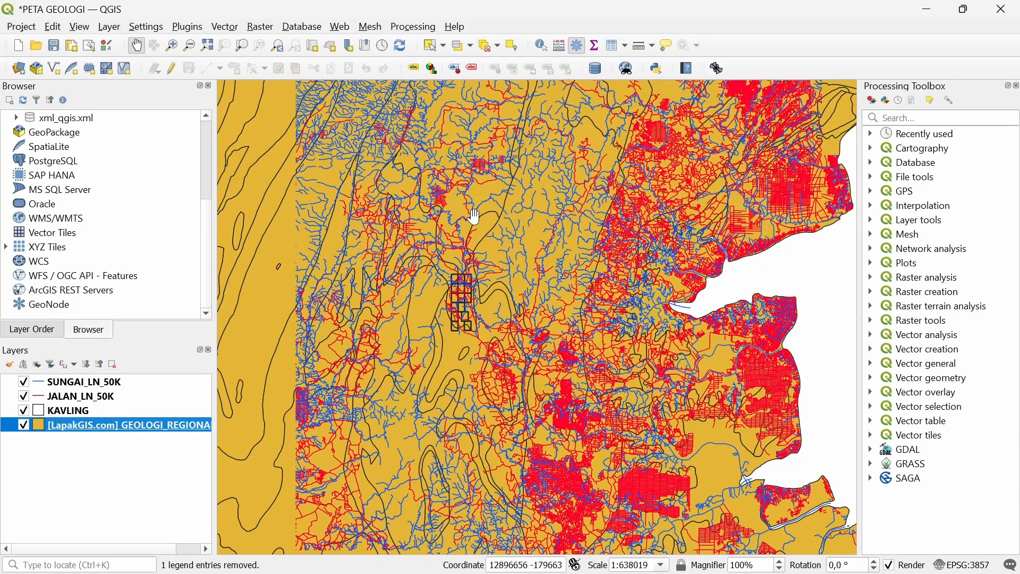
pyautogui.scroll(1, 454, 300)
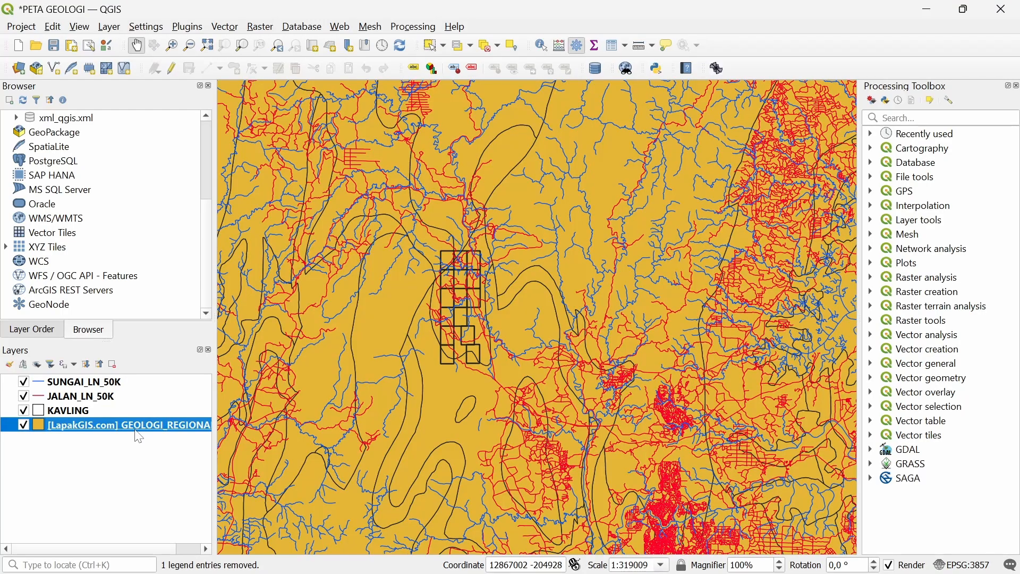
pyautogui.rightClick(136, 430)
pyautogui.click(162, 420)
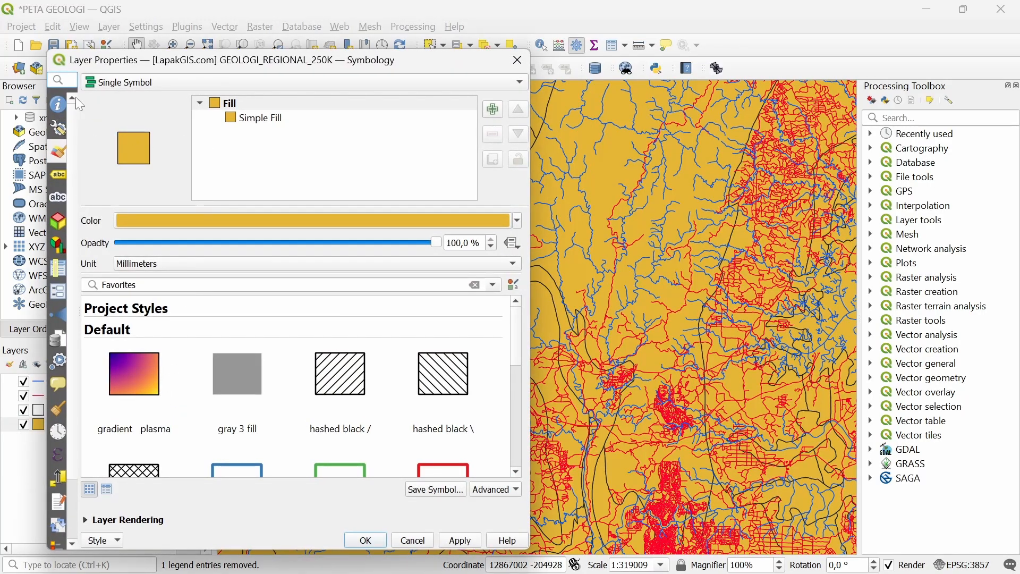
pyautogui.click(101, 82)
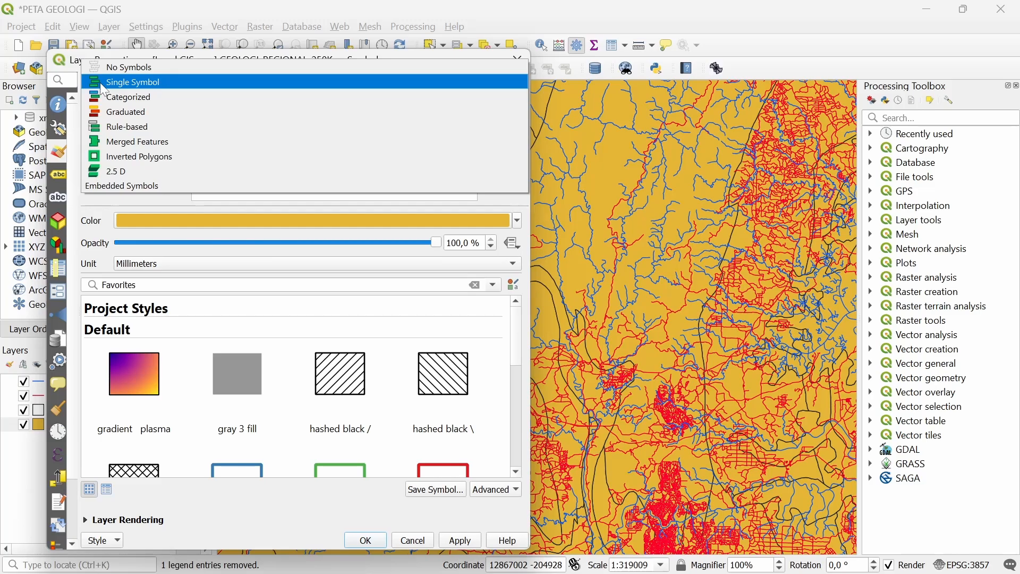
pyautogui.click(116, 98)
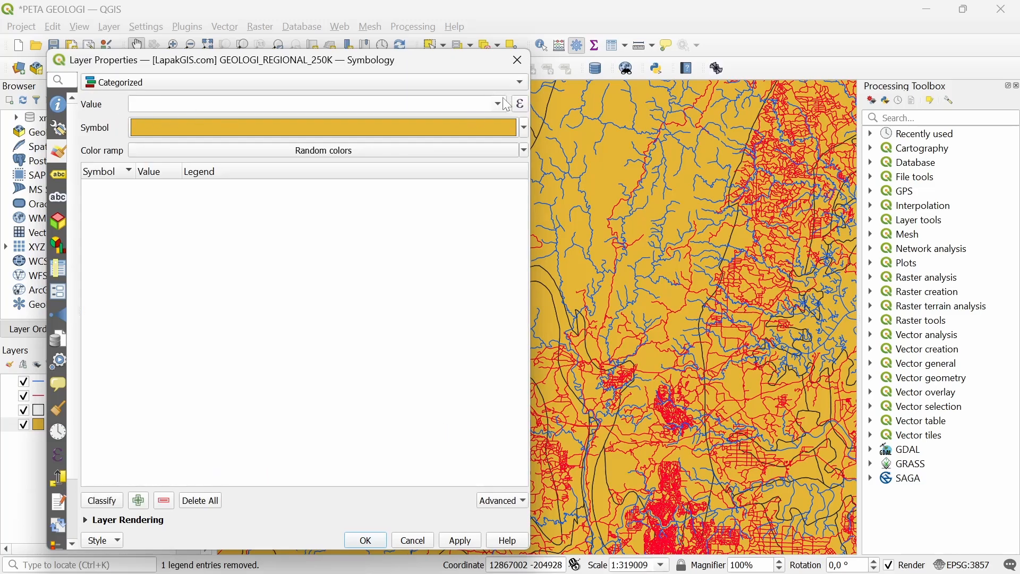
pyautogui.click(314, 105)
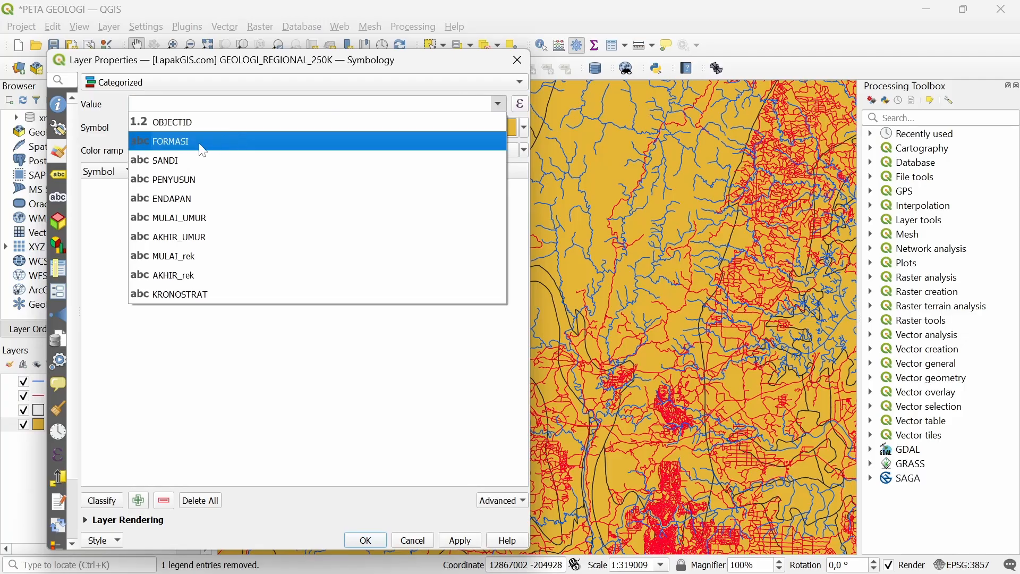
pyautogui.click(195, 139)
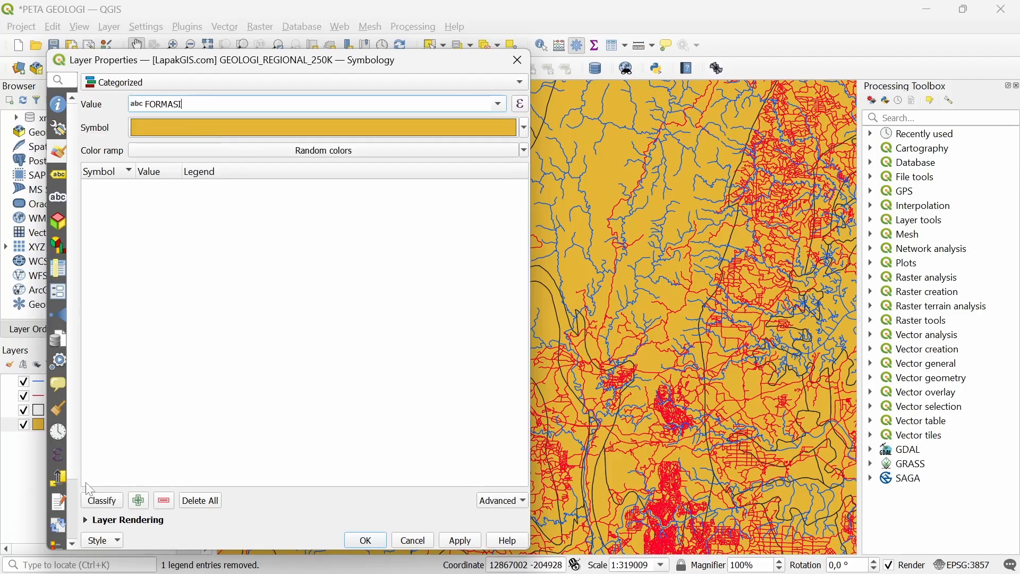
# Classify all 1628 formation classes and apply the categorized colours
pyautogui.click(100, 501)
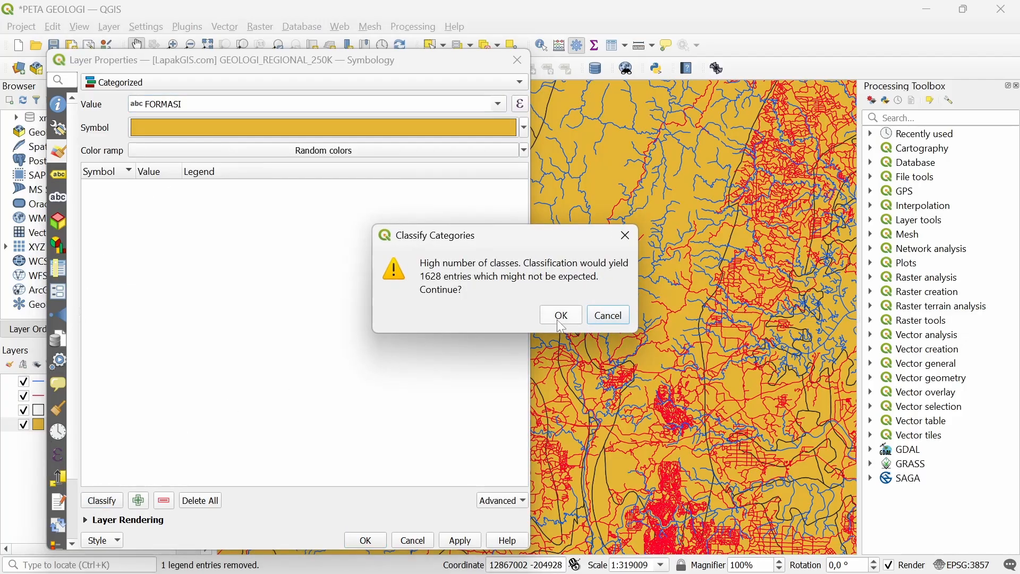
pyautogui.moveTo(520, 237); pyautogui.dragTo(434, 292)
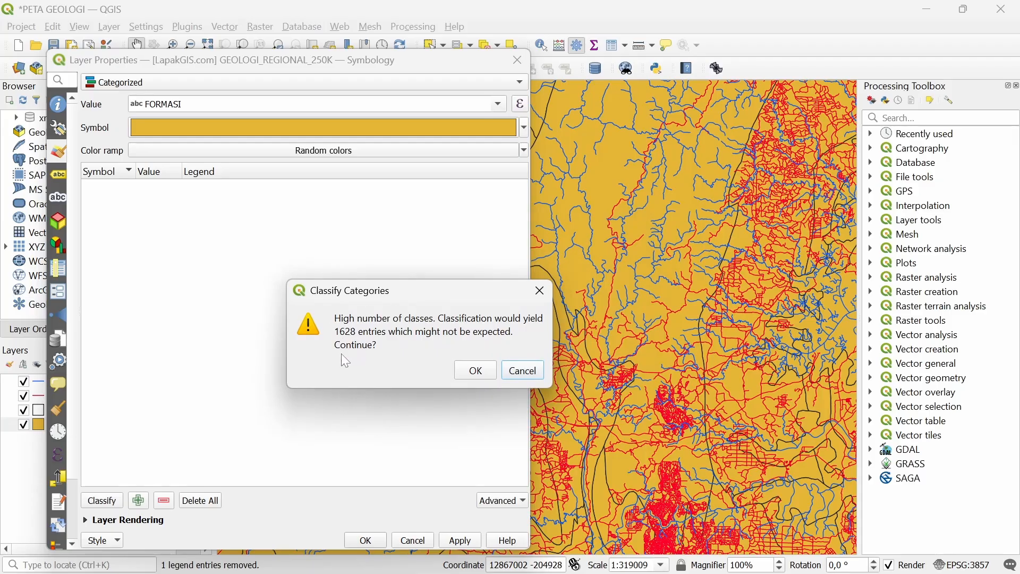
pyautogui.click(477, 372)
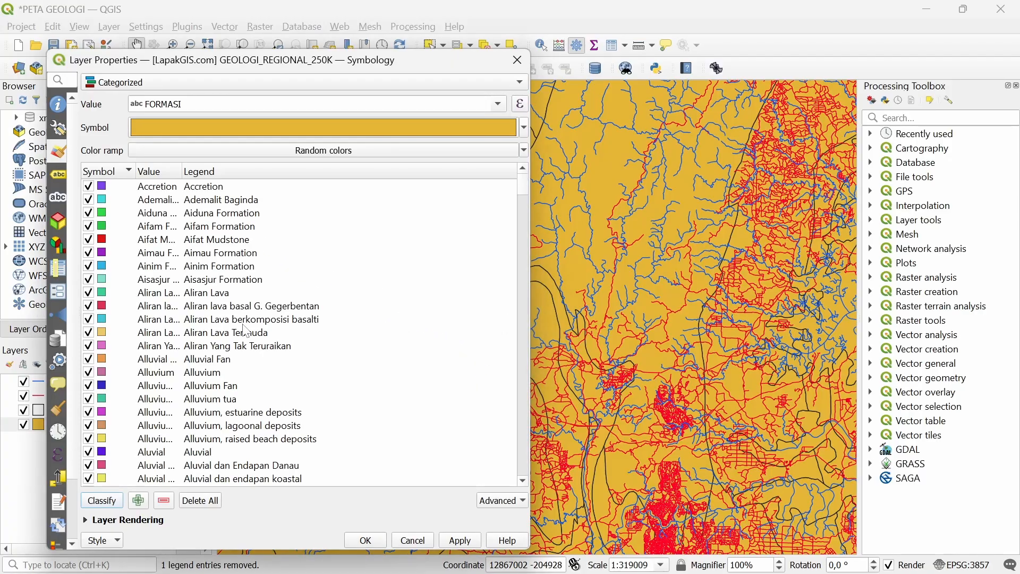
pyautogui.click(459, 543)
pyautogui.click(379, 538)
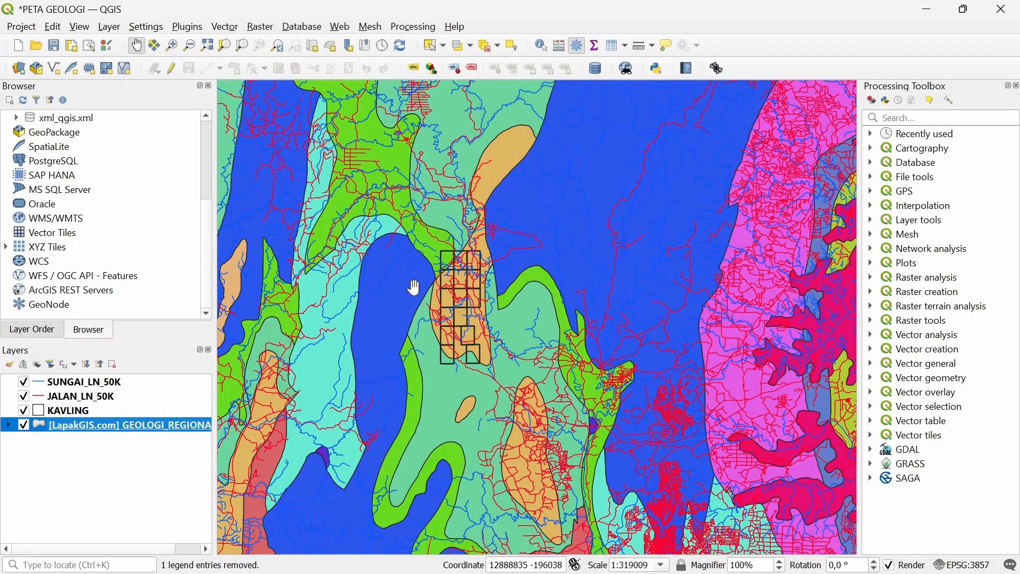
# Turn on labels for the GEOLOGI_REGIONAL layer and reopen its Properties
pyautogui.rightClick(120, 428)
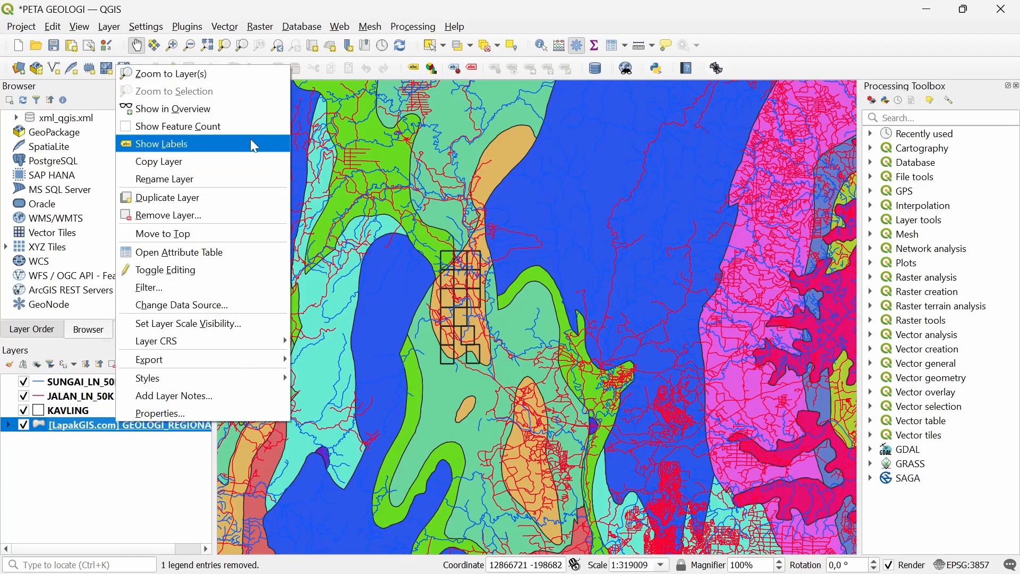
pyautogui.click(250, 143)
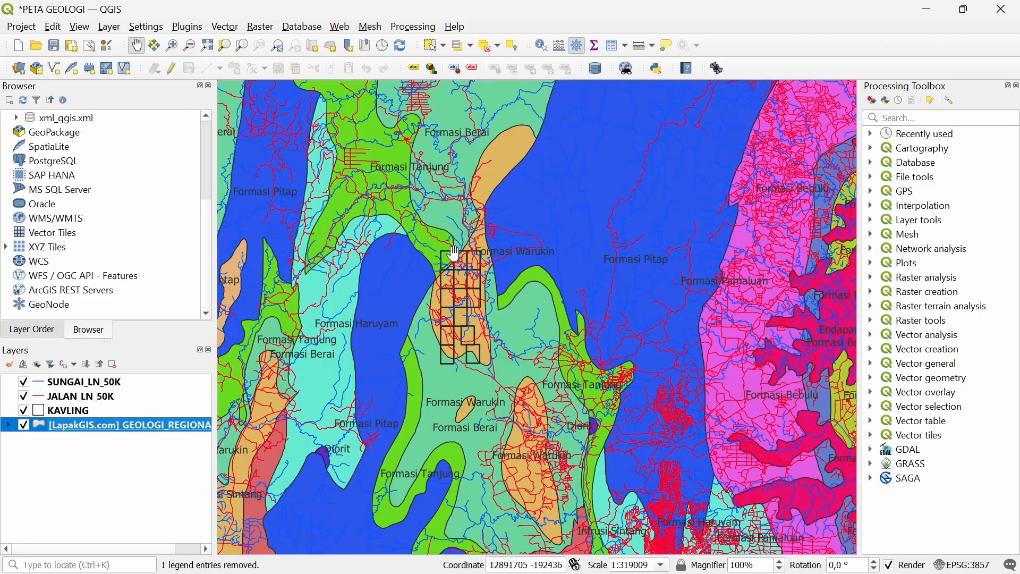
pyautogui.rightClick(118, 434)
pyautogui.click(140, 419)
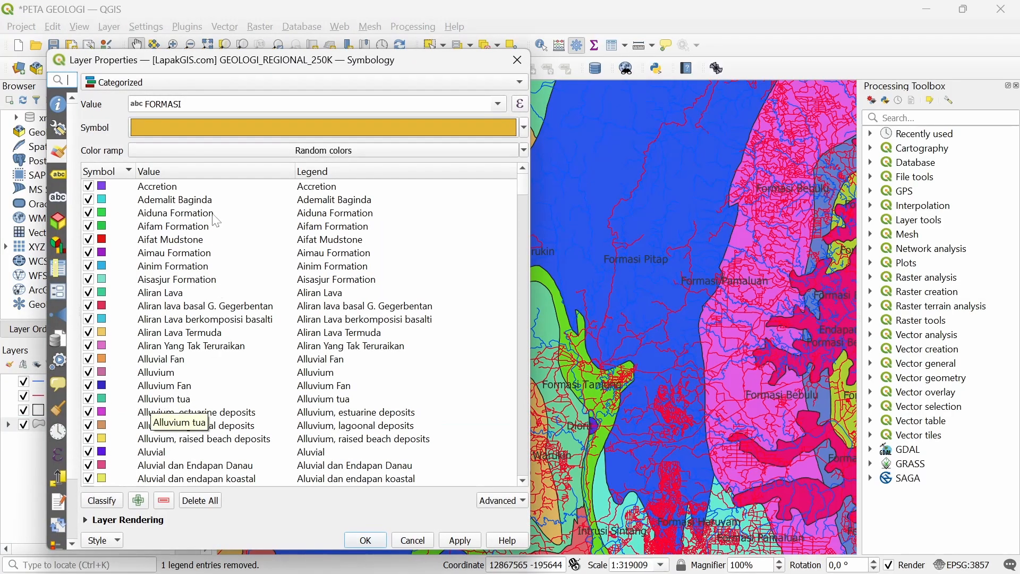
# Give the geology labels the water bodies text style with Regular font style
pyautogui.click(60, 176)
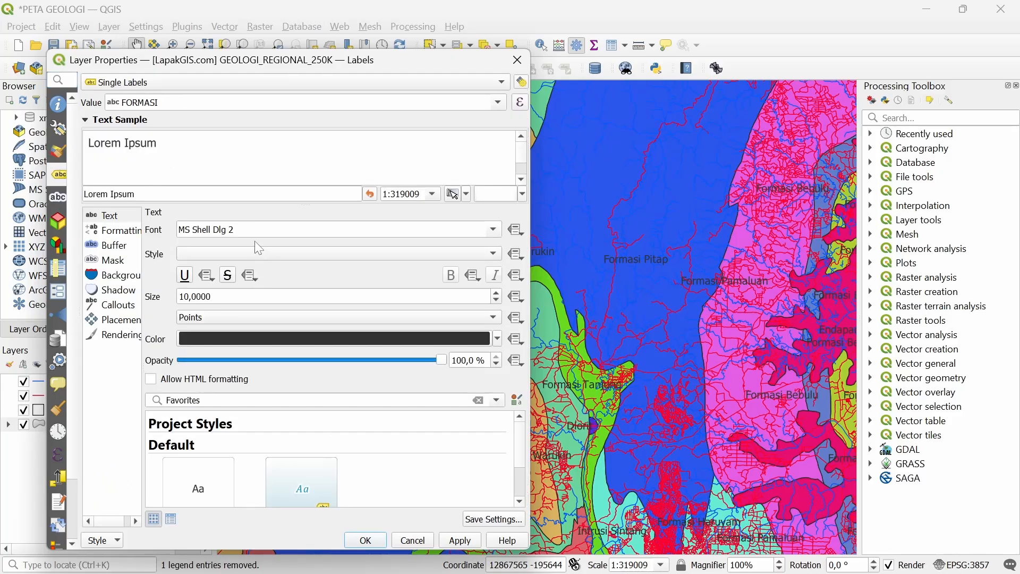
pyautogui.click(307, 480)
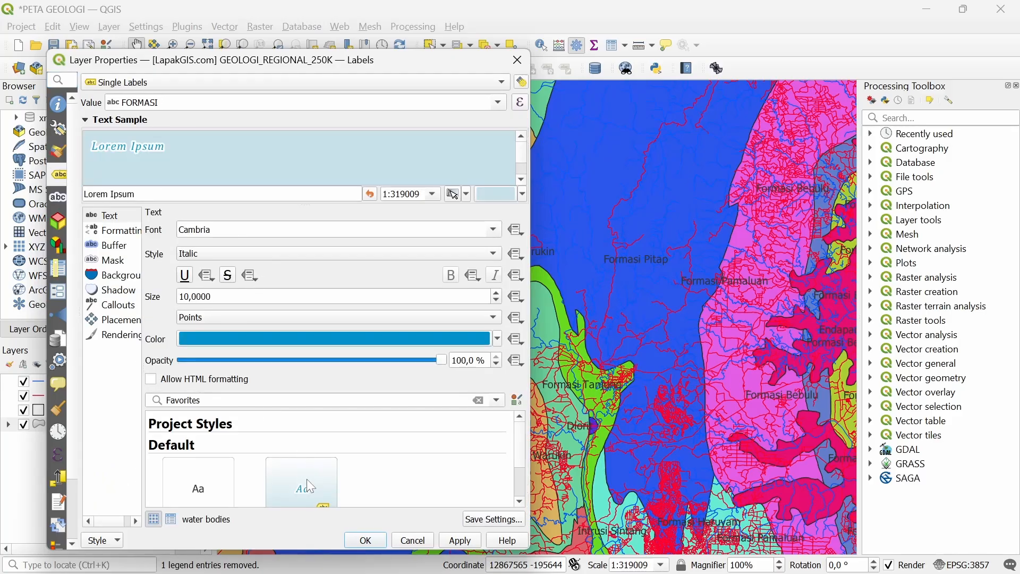
pyautogui.click(221, 257)
pyautogui.click(231, 209)
# Set label size to 7, apply, and switch labelling to Rule-based Labeling
pyautogui.click(231, 297)
pyautogui.scroll(-4, 231, 296)
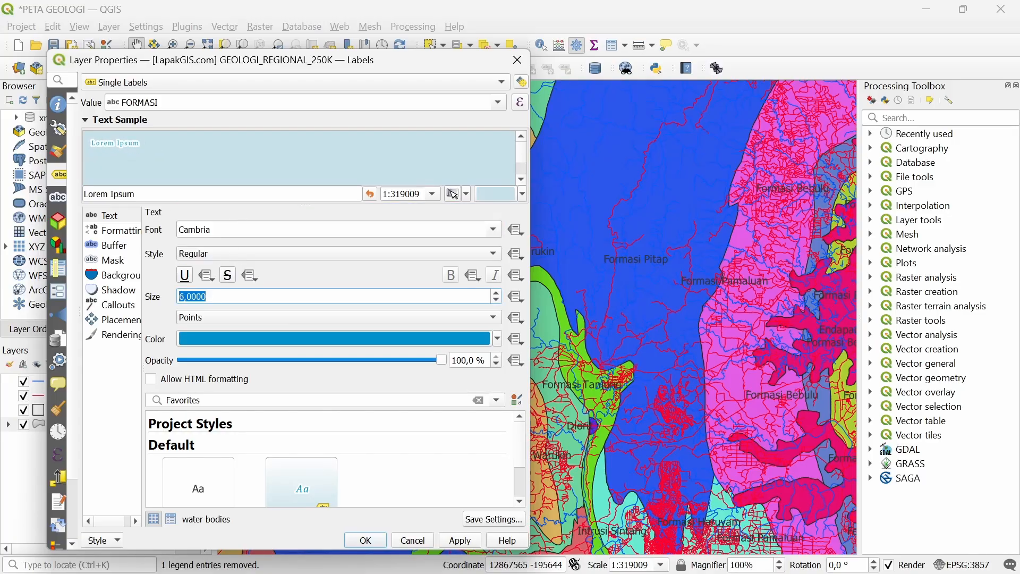
pyautogui.scroll(1, 232, 296)
pyautogui.click(159, 287)
pyautogui.click(458, 543)
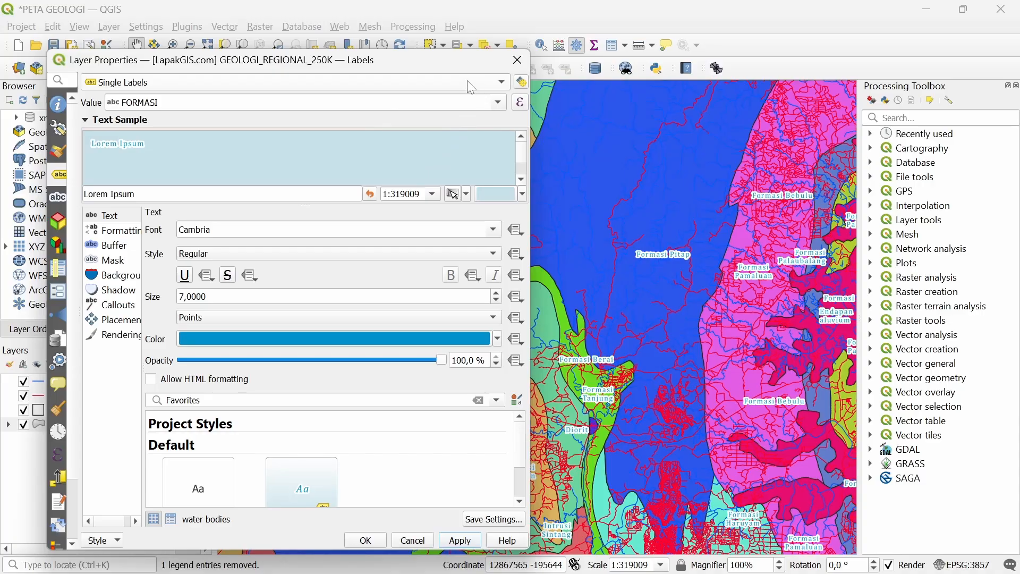
pyautogui.click(146, 86)
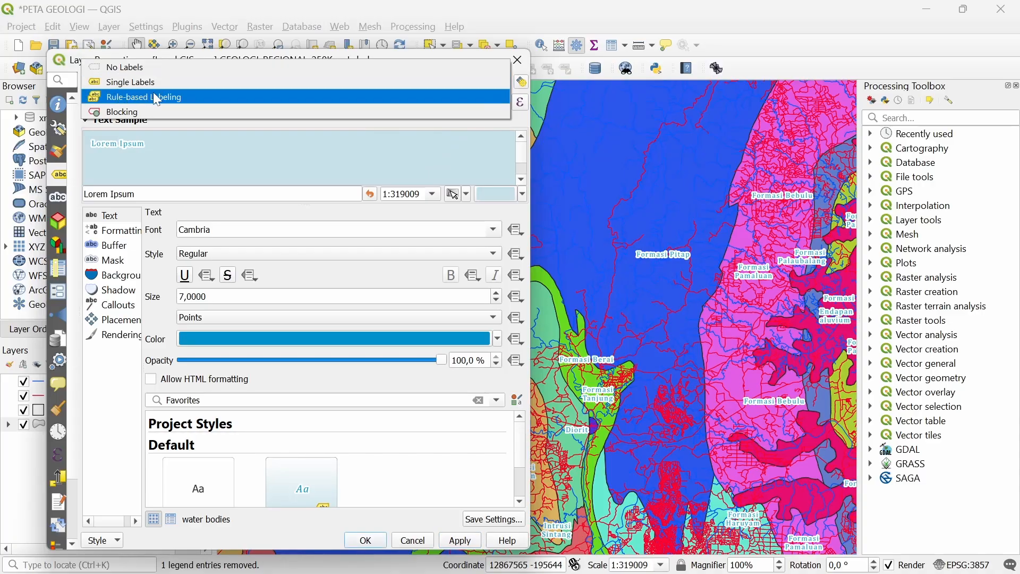
pyautogui.click(192, 101)
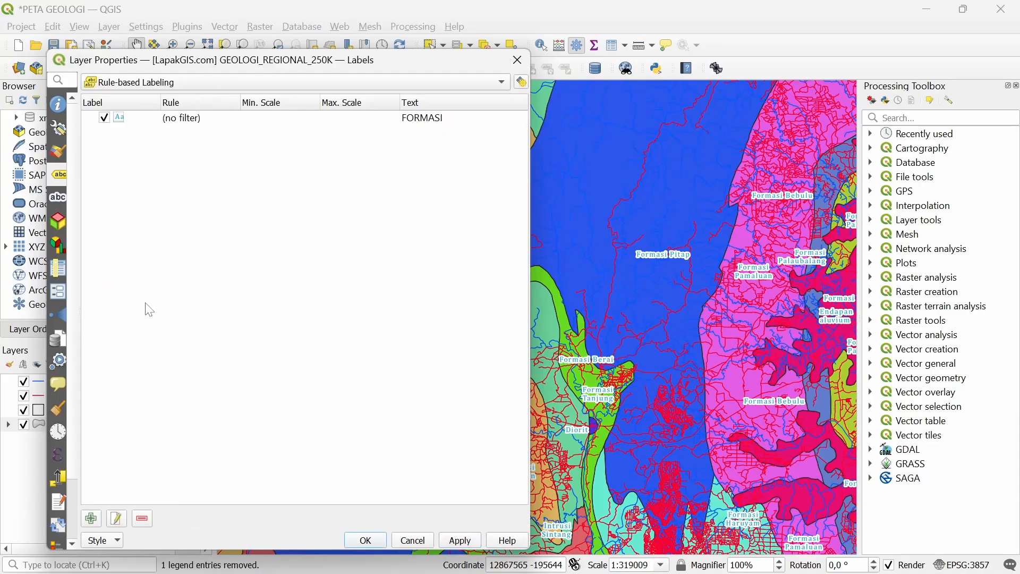
# Create a second label rule whose value is the SANDI field
pyautogui.doubleClick(196, 116)
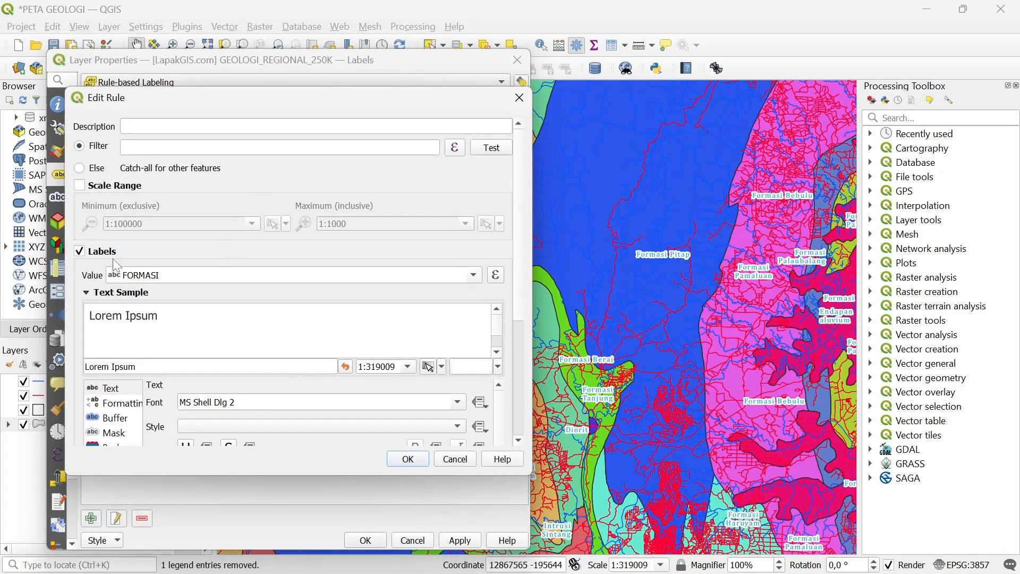
pyautogui.scroll(-2, 118, 265)
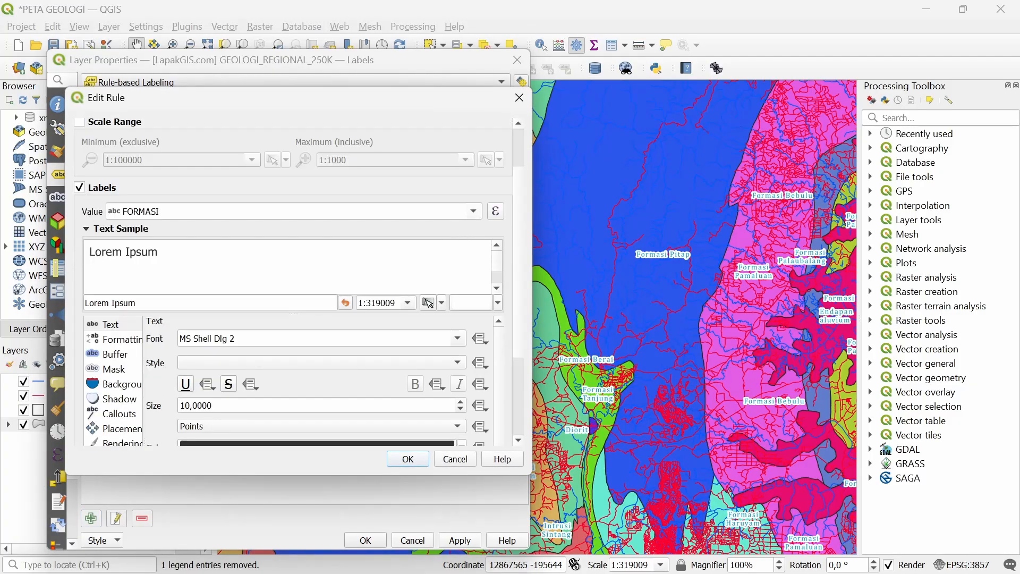
pyautogui.click(475, 211)
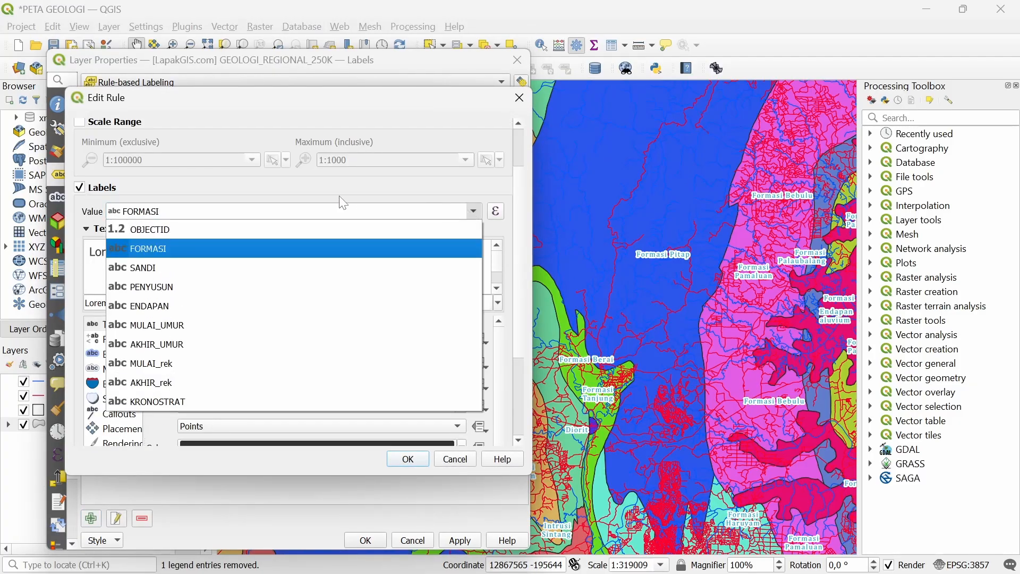
pyautogui.click(172, 268)
# Style the SANDI rule with water bodies style, Regular font, then apply both rules
pyautogui.scroll(-2, 150, 331)
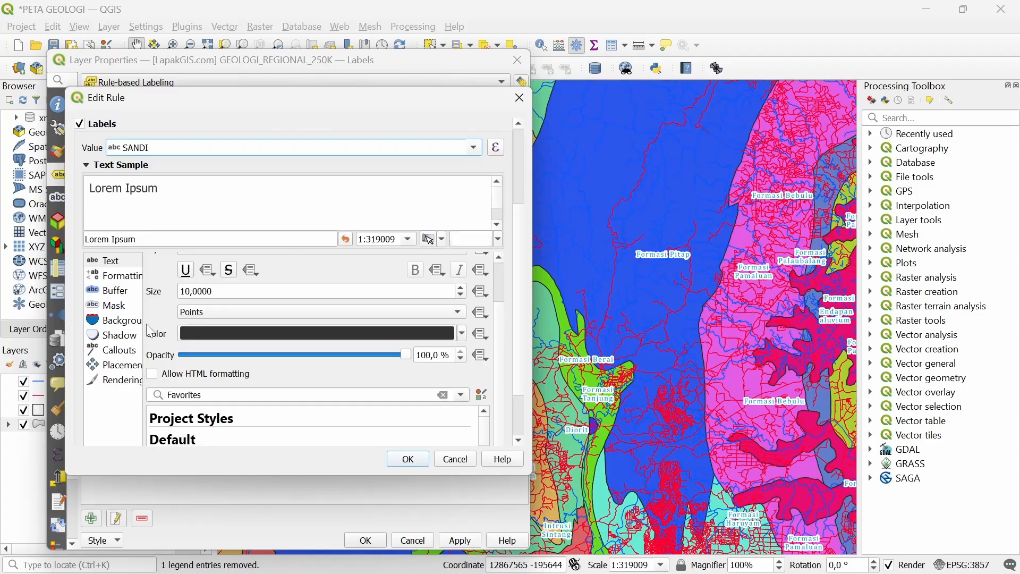
pyautogui.scroll(-1, 199, 394)
pyautogui.scroll(-2, 199, 378)
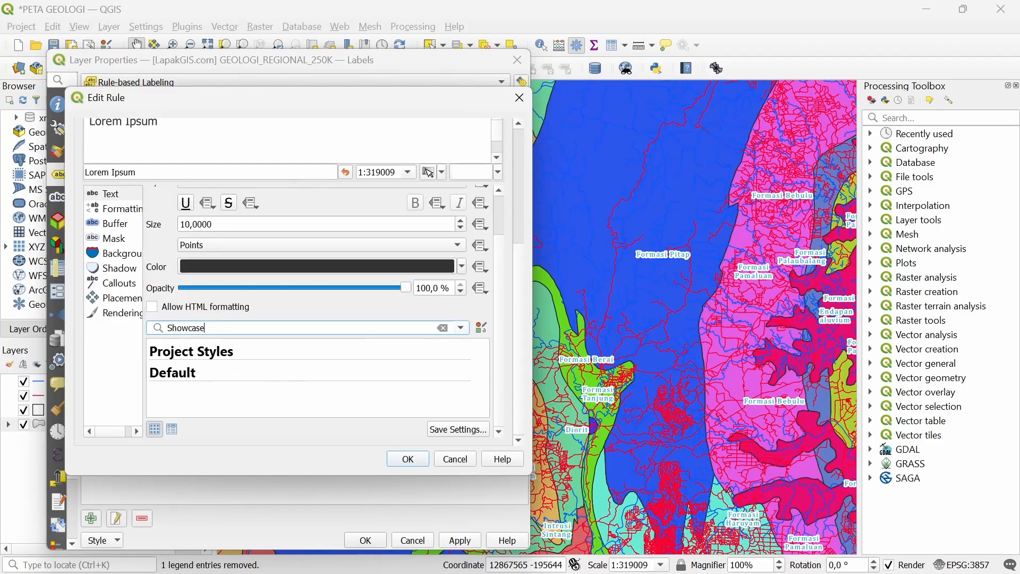
pyautogui.scroll(2, 308, 327)
pyautogui.click(327, 399)
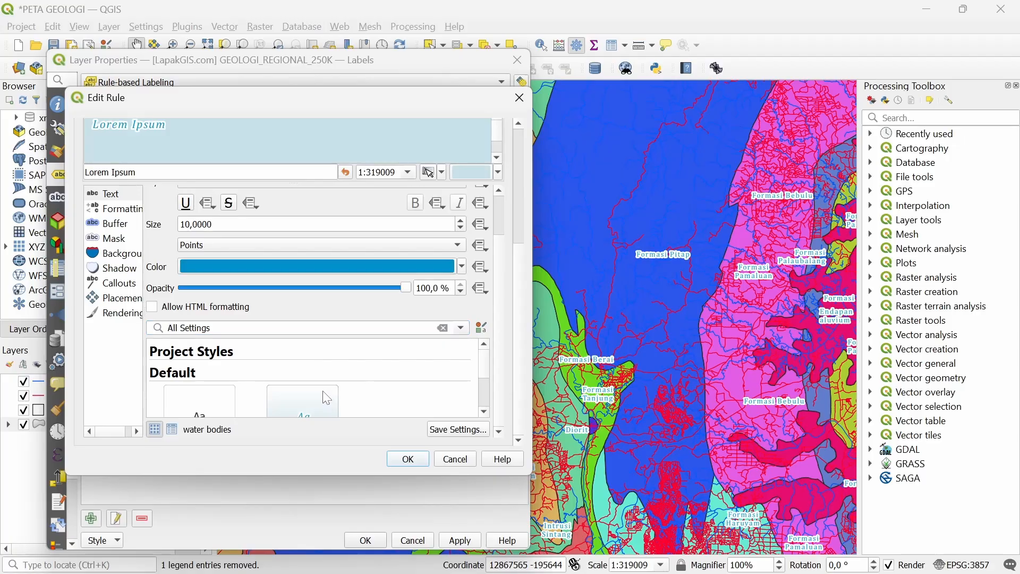
pyautogui.scroll(1, 175, 249)
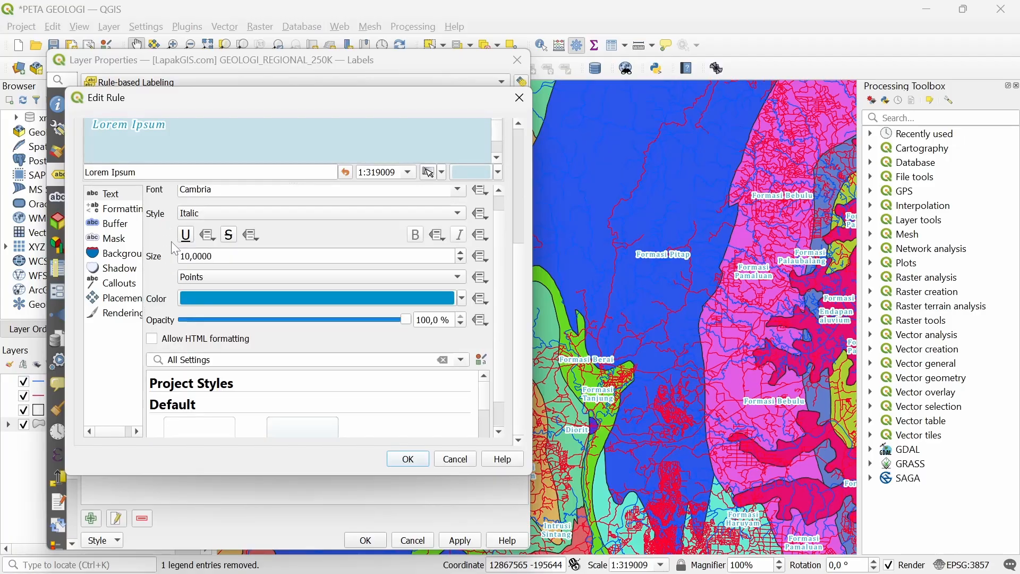
pyautogui.scroll(-4, 221, 256)
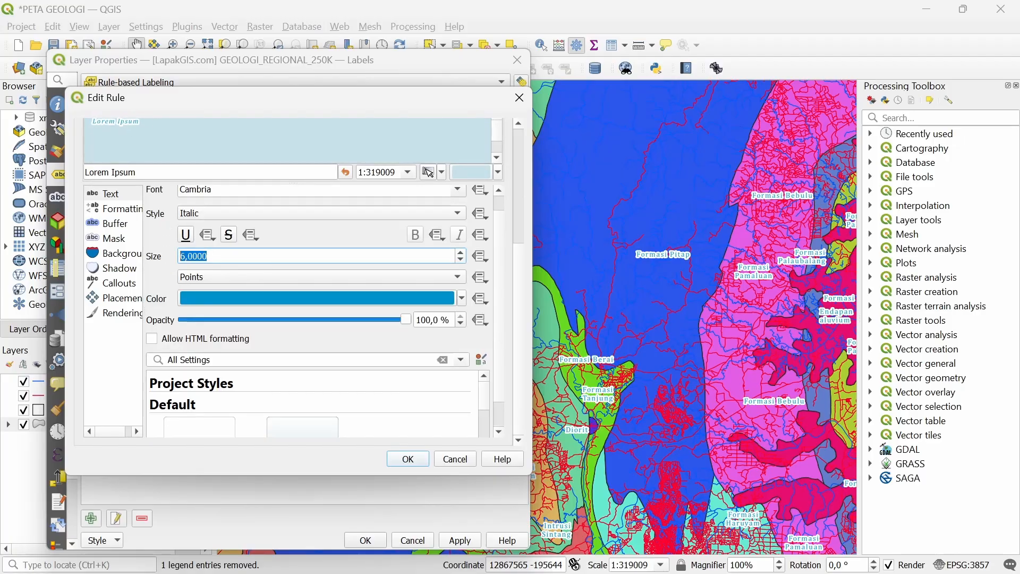
pyautogui.scroll(1, 181, 256)
pyautogui.click(198, 212)
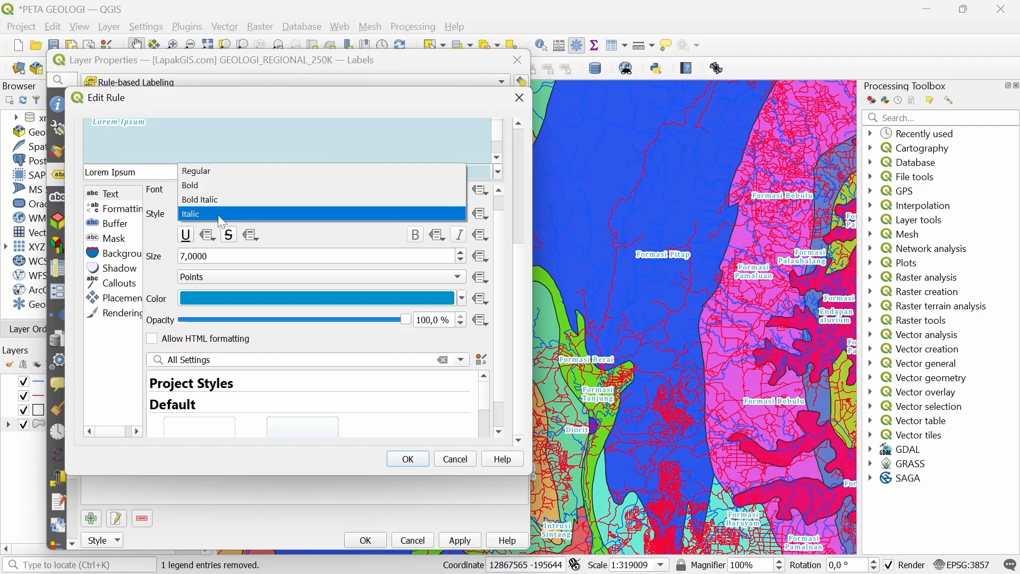
pyautogui.click(239, 171)
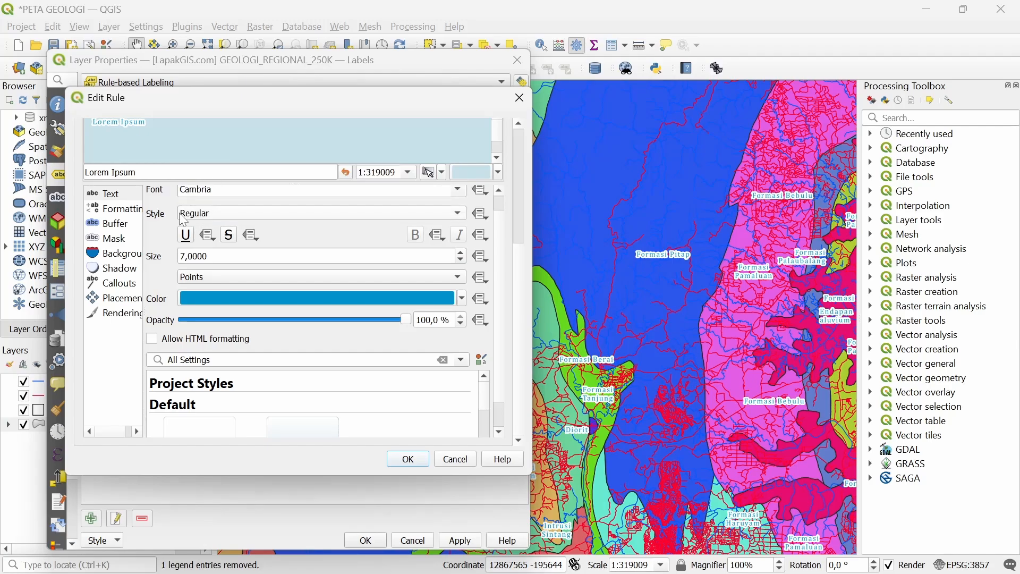
pyautogui.click(407, 461)
pyautogui.click(457, 542)
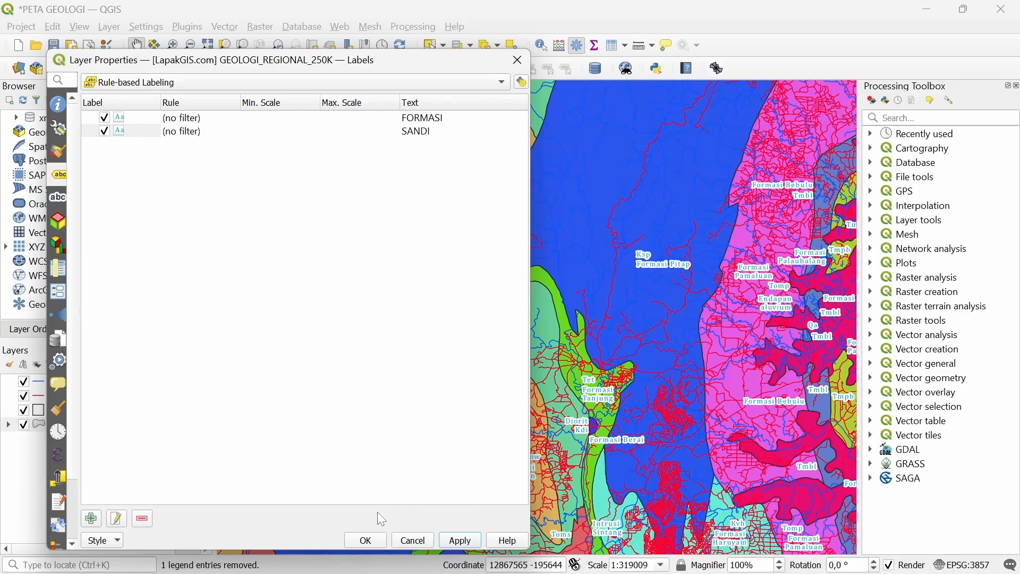
# Lower the JALAN_LN_50K road symbology opacity to 30% and apply it
pyautogui.click(366, 541)
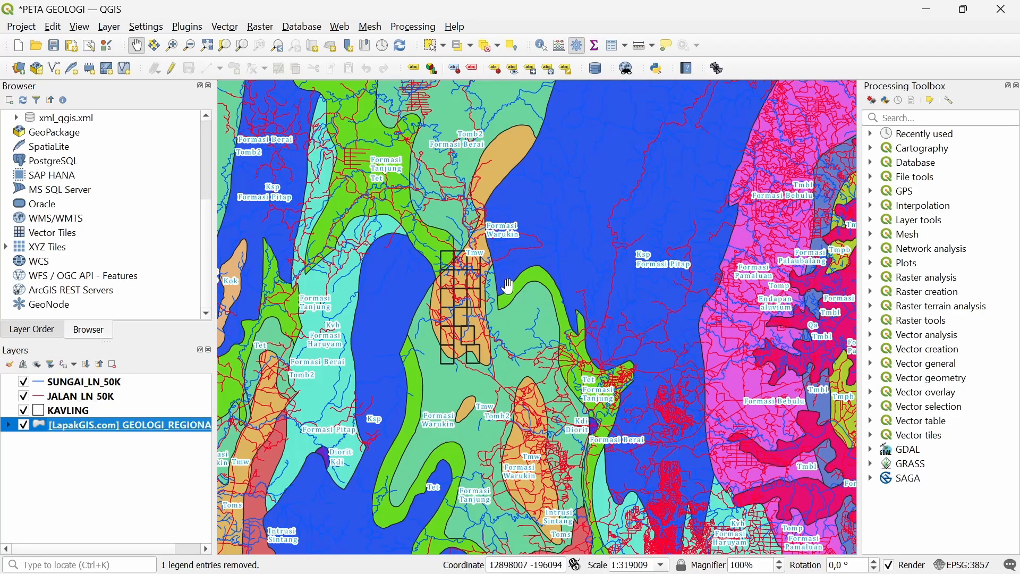
pyautogui.click(97, 398)
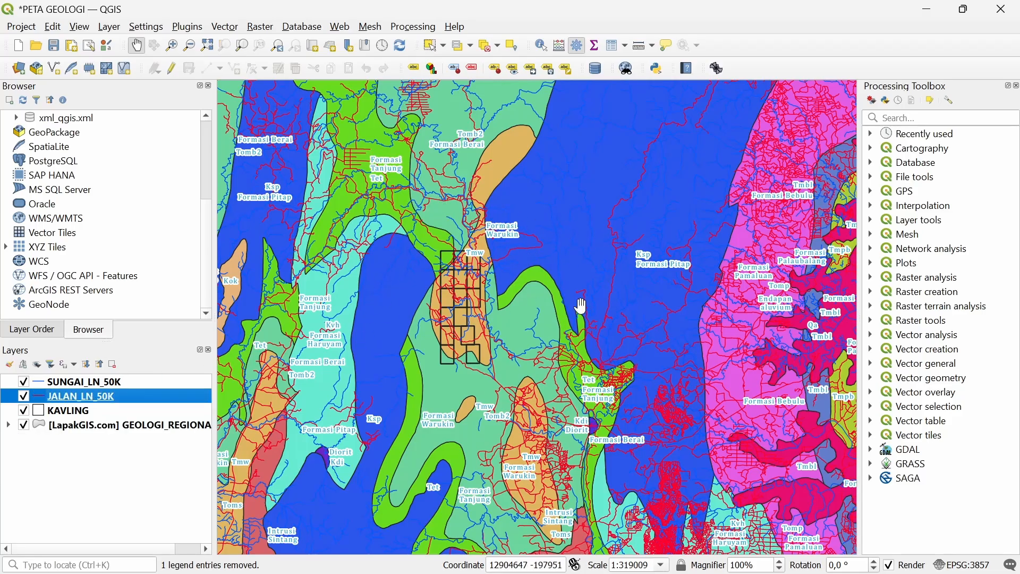
pyautogui.rightClick(85, 402)
pyautogui.click(109, 389)
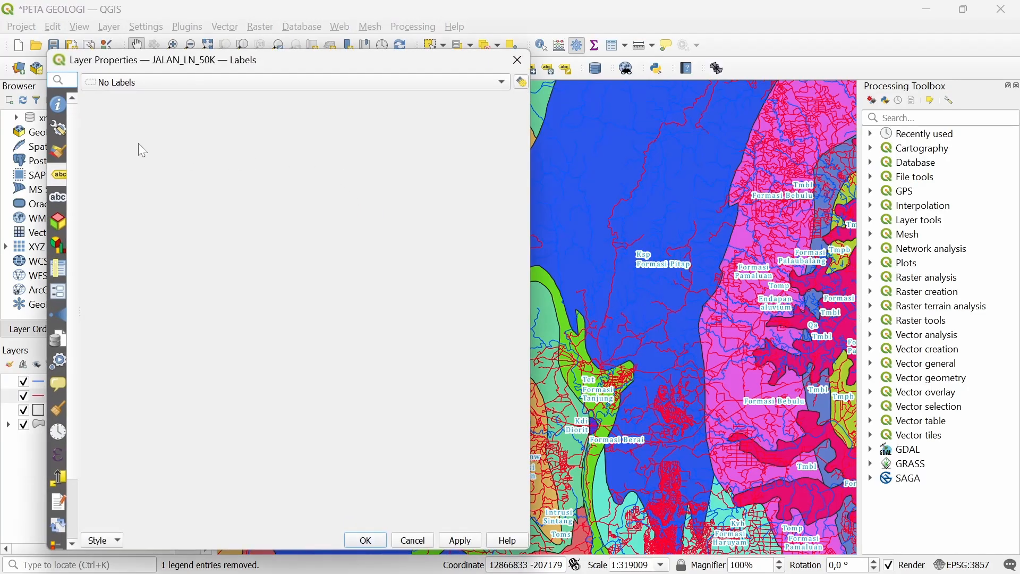
pyautogui.click(65, 154)
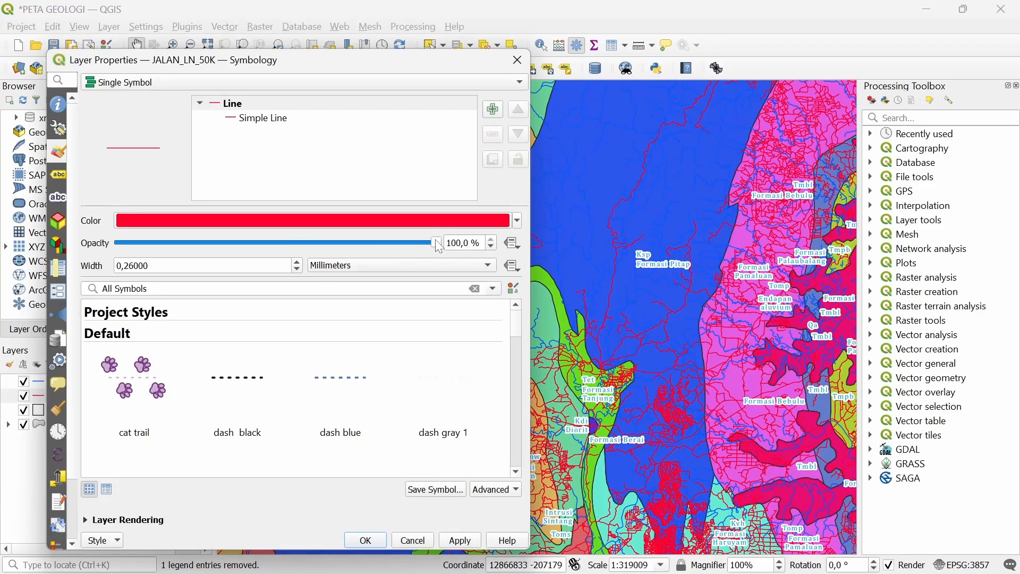
pyautogui.moveTo(437, 245); pyautogui.dragTo(216, 292)
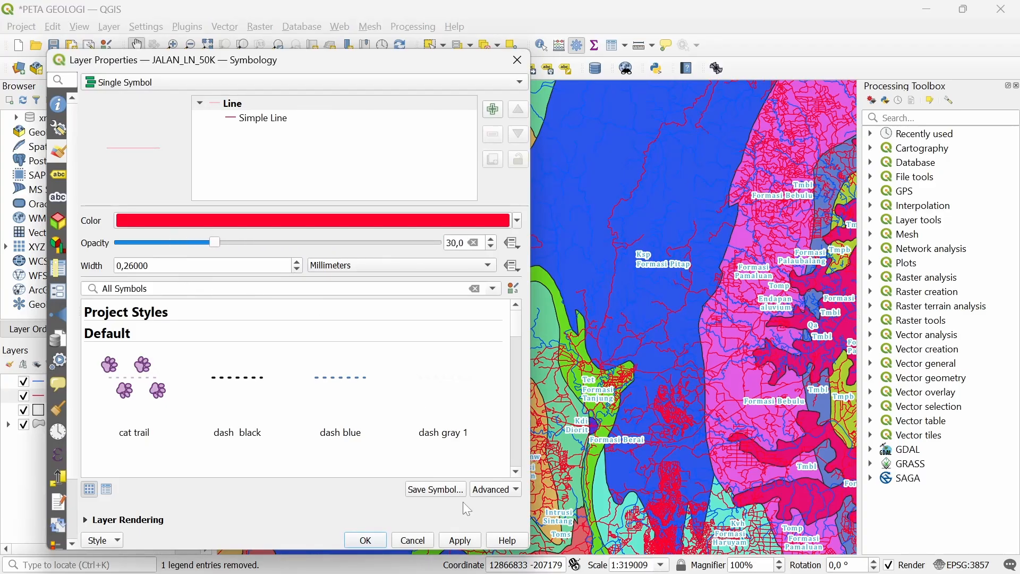
pyautogui.click(460, 540)
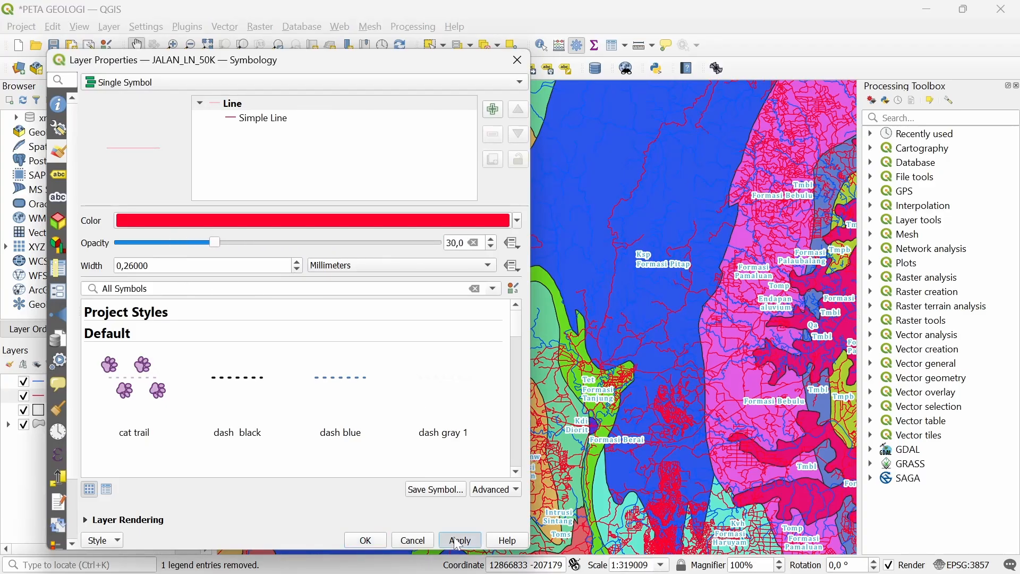
pyautogui.click(429, 546)
pyautogui.scroll(1, 475, 306)
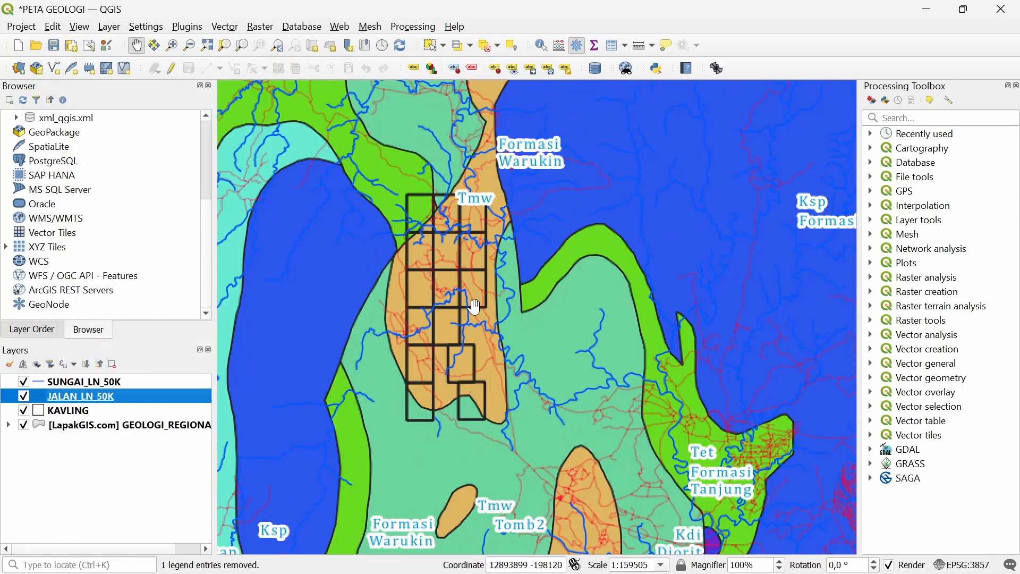
pyautogui.scroll(-1, 458, 270)
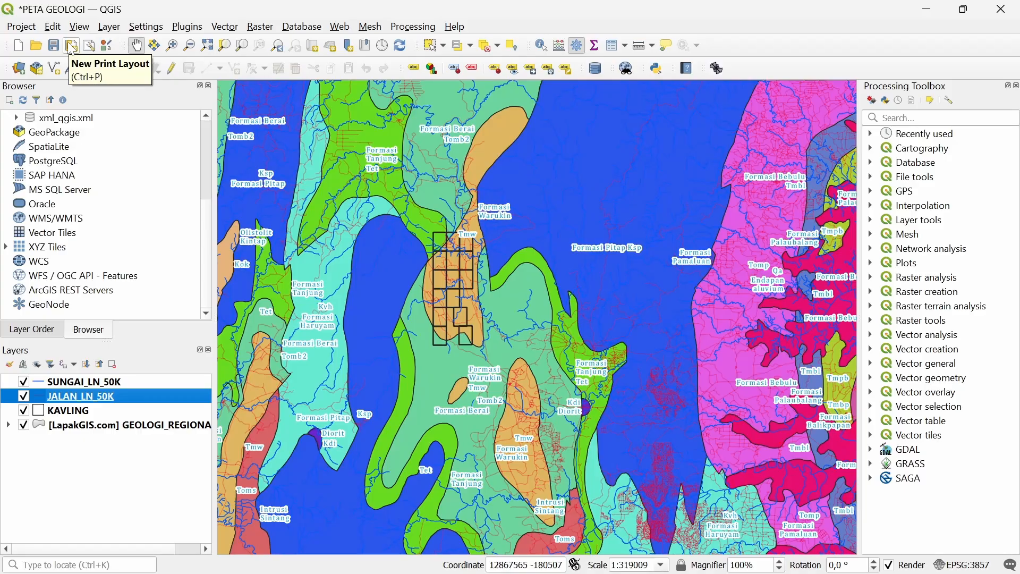
# Create a new print layout named 'LAYOUT'
pyautogui.click(71, 46)
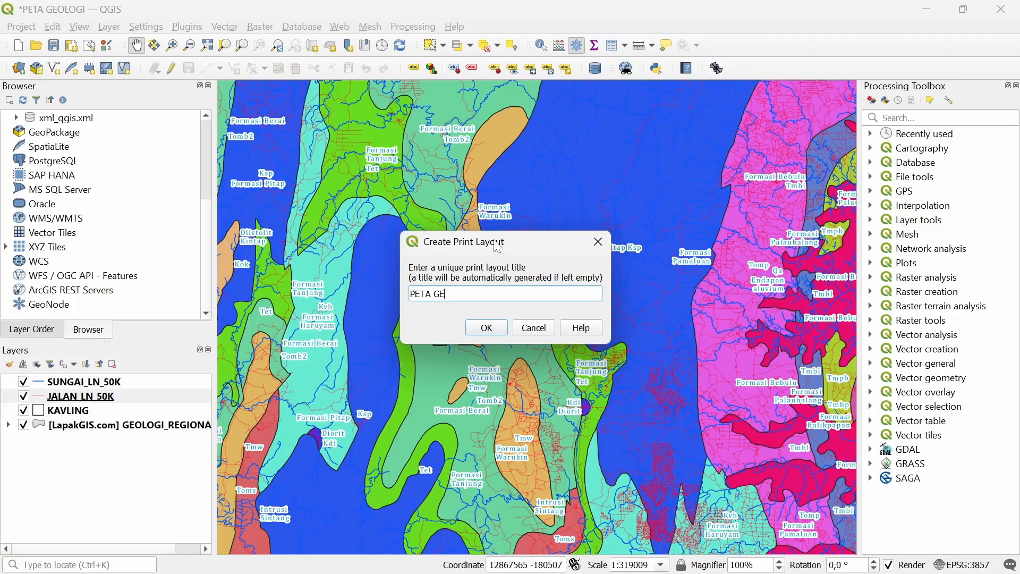
pyautogui.press('BackSpace')
pyautogui.press('BackSpace')
pyautogui.press('BackSpace')
pyautogui.press('BackSpace')
pyautogui.press('BackSpace')
pyautogui.press('BackSpace')
pyautogui.press('BackSpace')
pyautogui.click(487, 328)
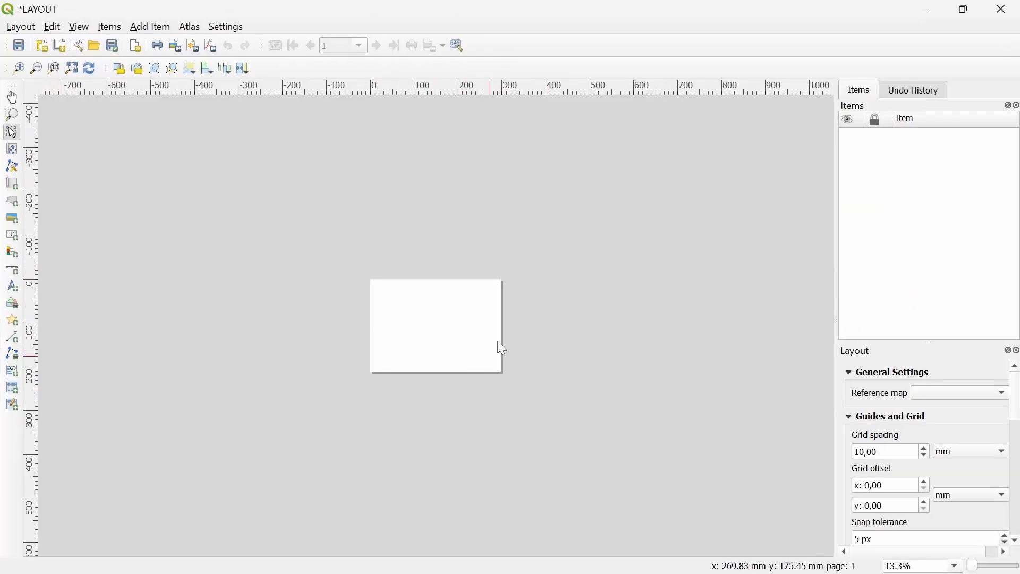
# Switch the A4 page to Portrait orientation in Page Properties
pyautogui.hotkey('ctrl', '+')
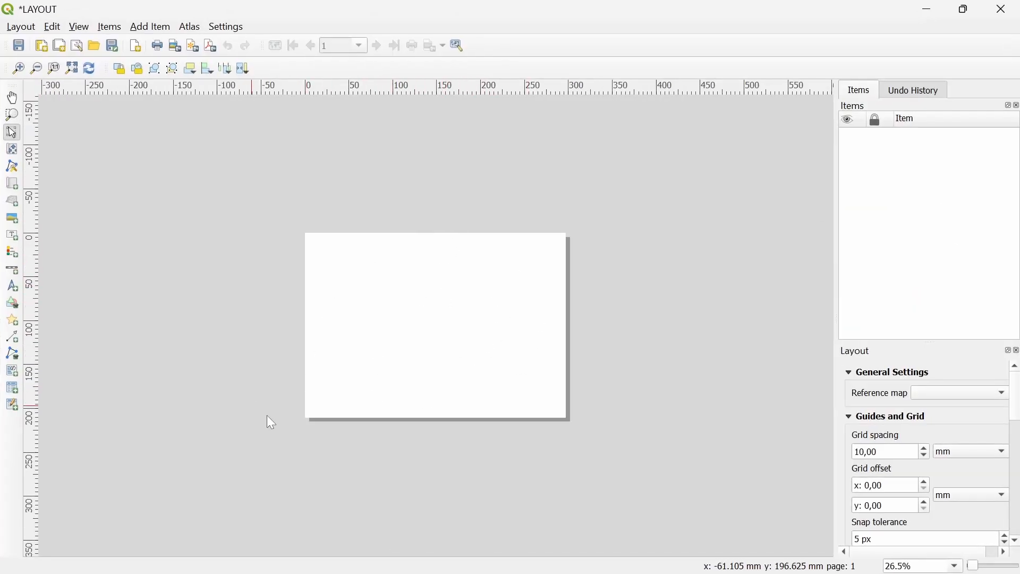
pyautogui.rightClick(439, 265)
pyautogui.click(476, 318)
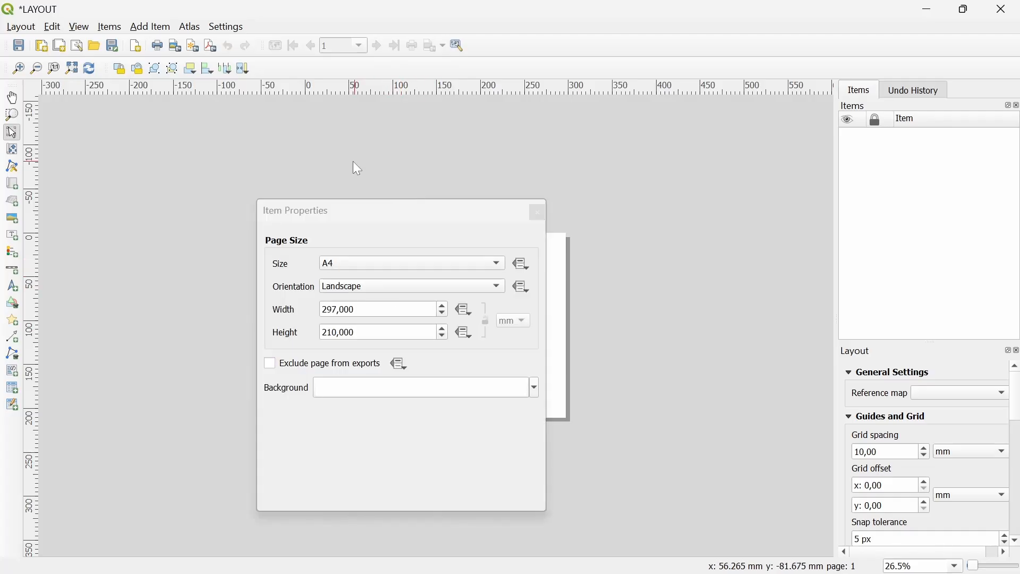
pyautogui.moveTo(355, 215); pyautogui.dragTo(199, 195)
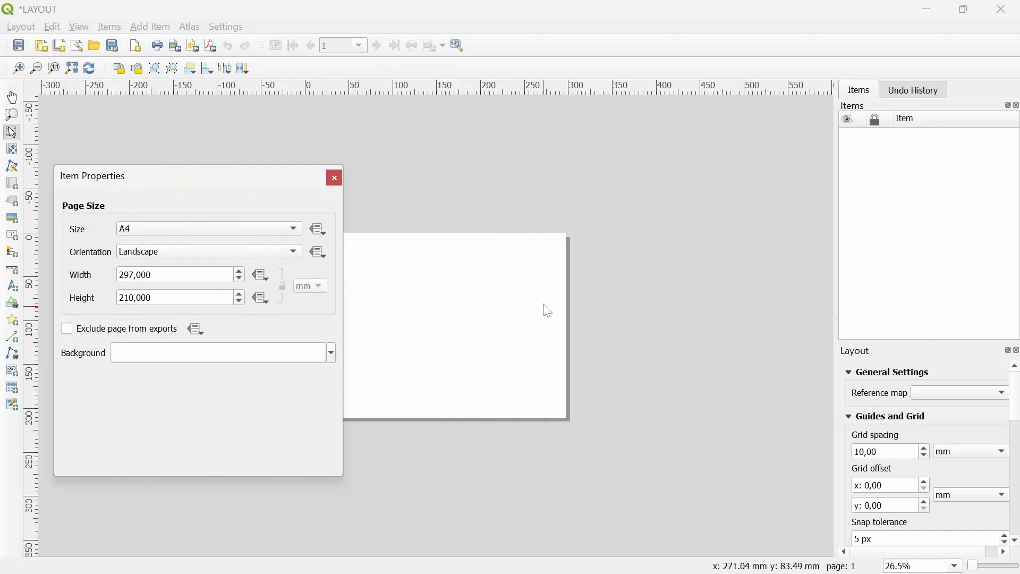
pyautogui.click(216, 254)
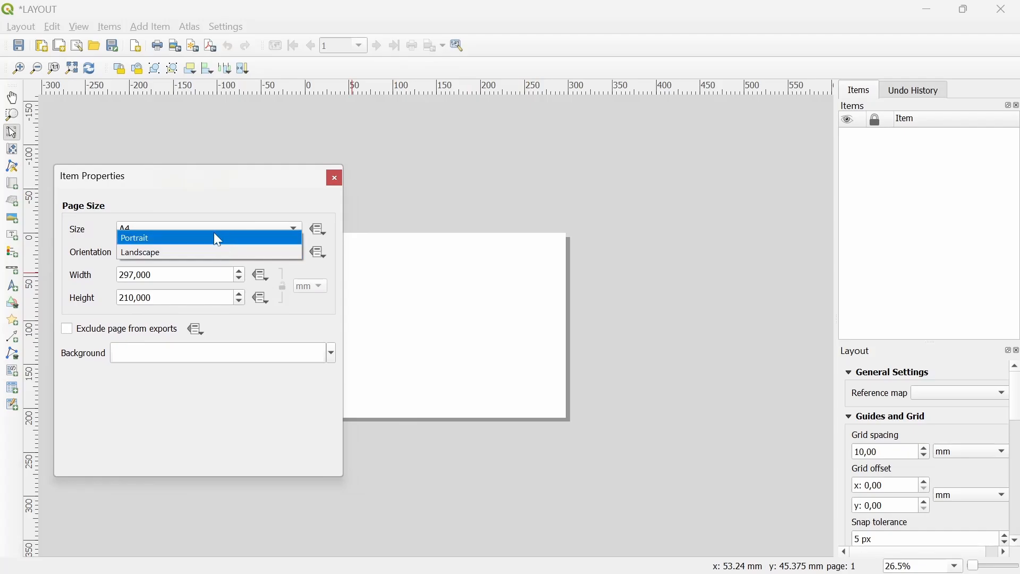
pyautogui.click(215, 234)
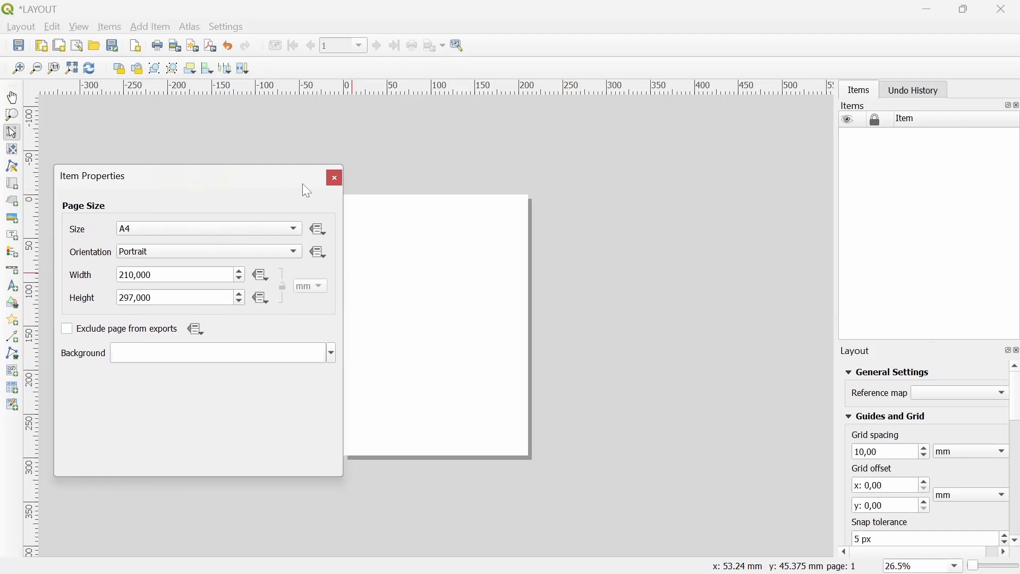
pyautogui.click(334, 179)
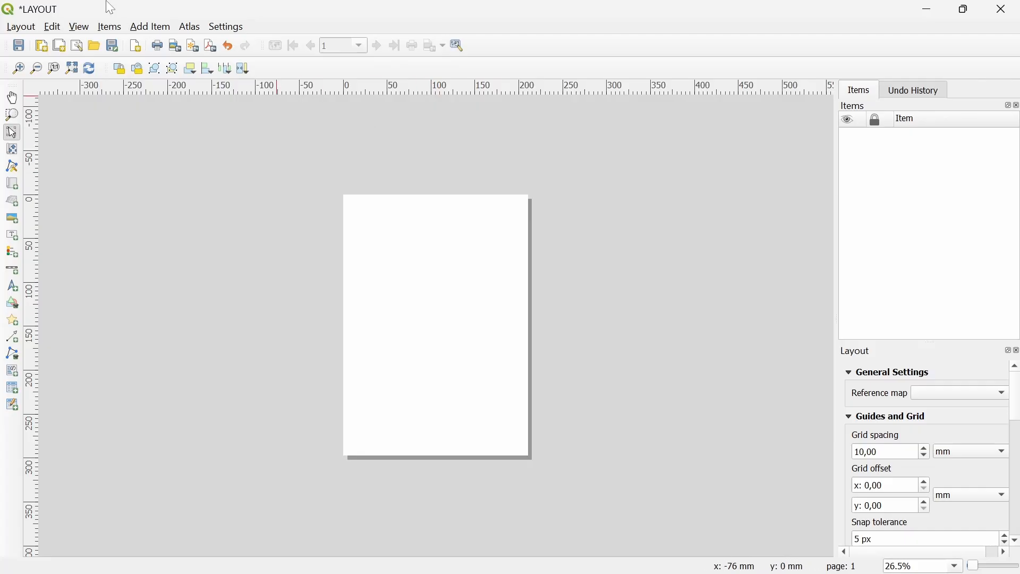
# Draw a map item across the whole portrait page and nudge it slightly right
pyautogui.click(149, 27)
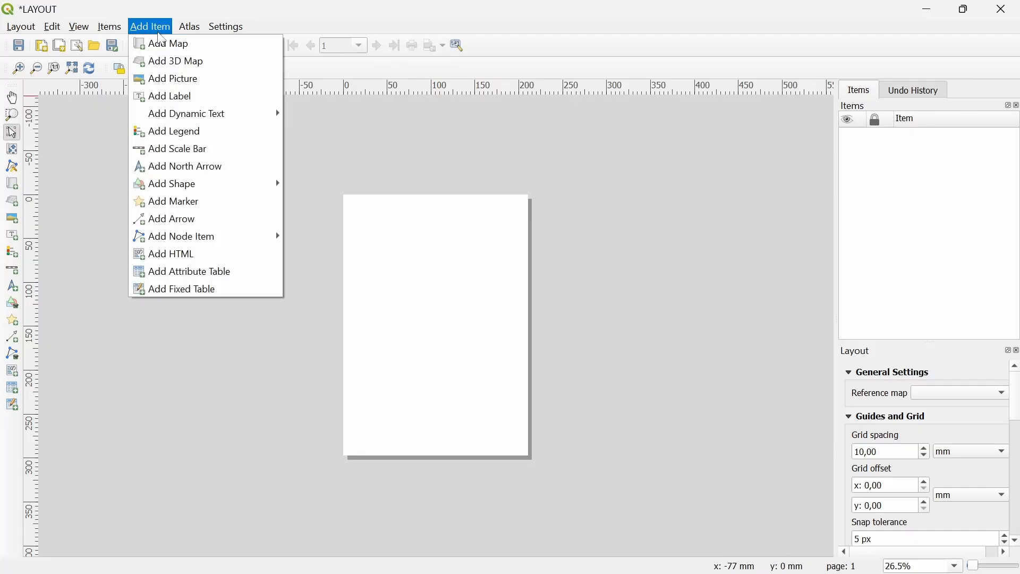
pyautogui.click(169, 45)
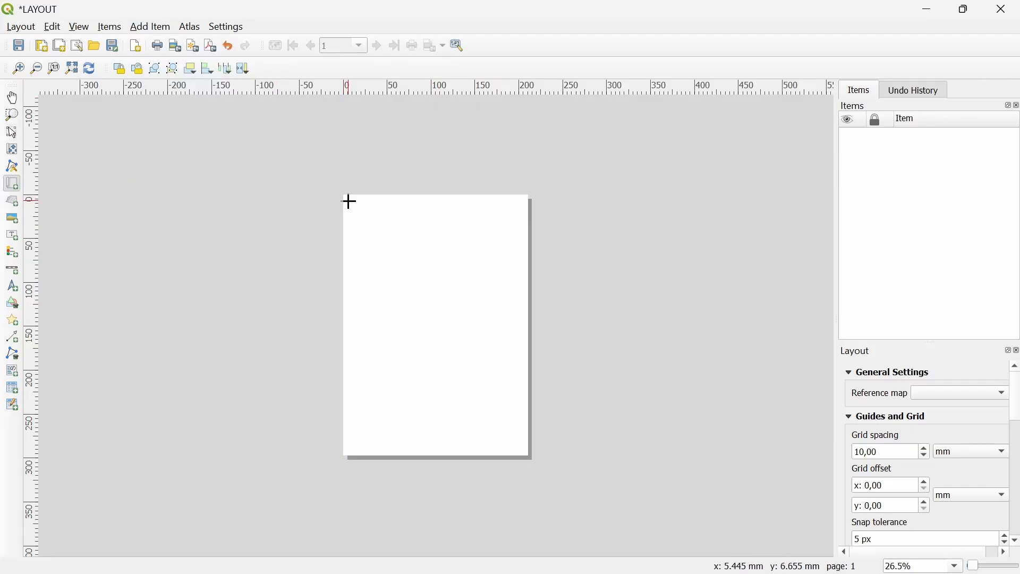
pyautogui.moveTo(348, 201); pyautogui.dragTo(520, 446)
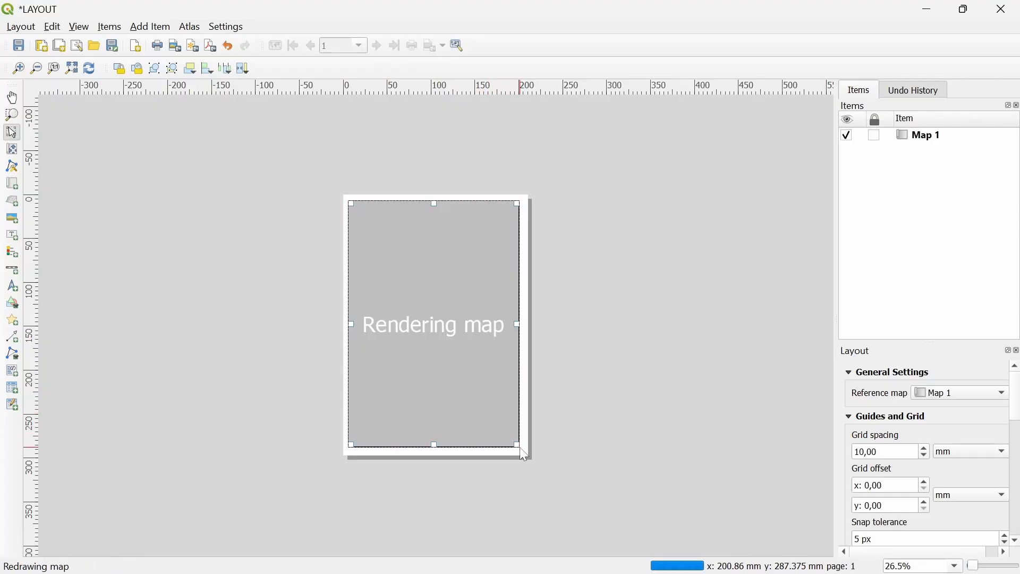
pyautogui.press('Right')
pyautogui.press('Right')
pyautogui.press('Right')
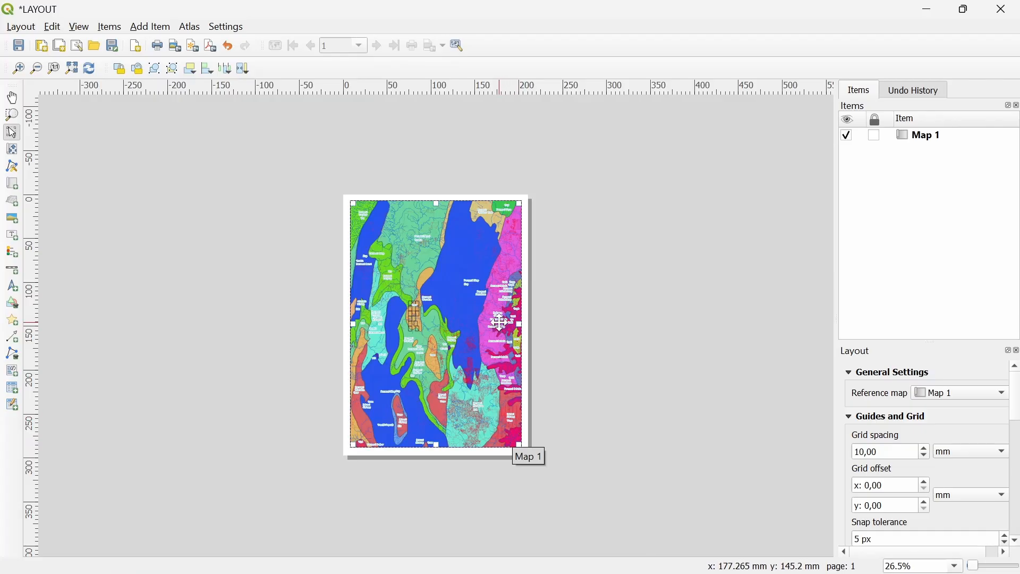
# Set Map 1's scale to 1:150000 in its item properties
pyautogui.rightClick(404, 295)
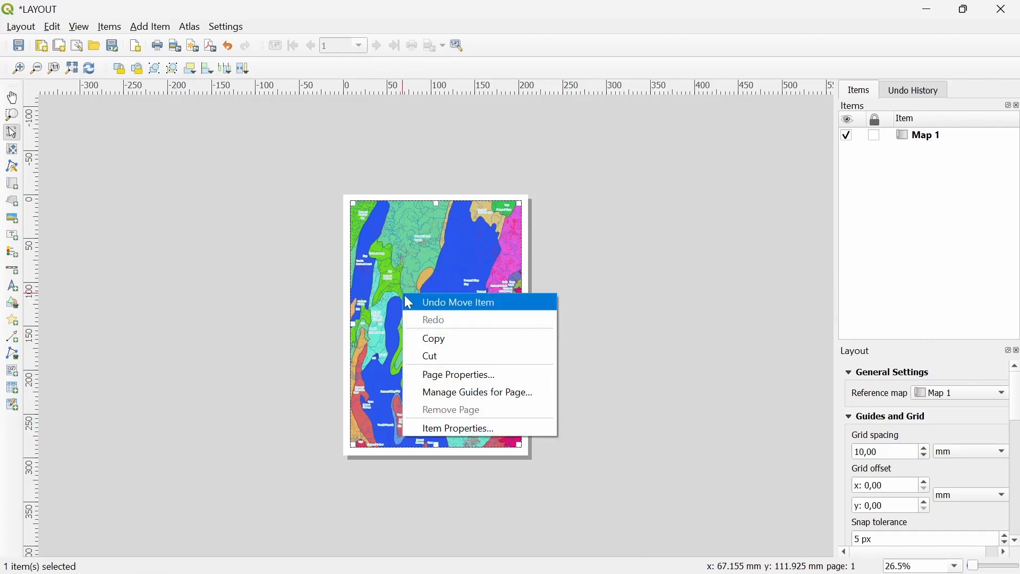
pyautogui.click(466, 430)
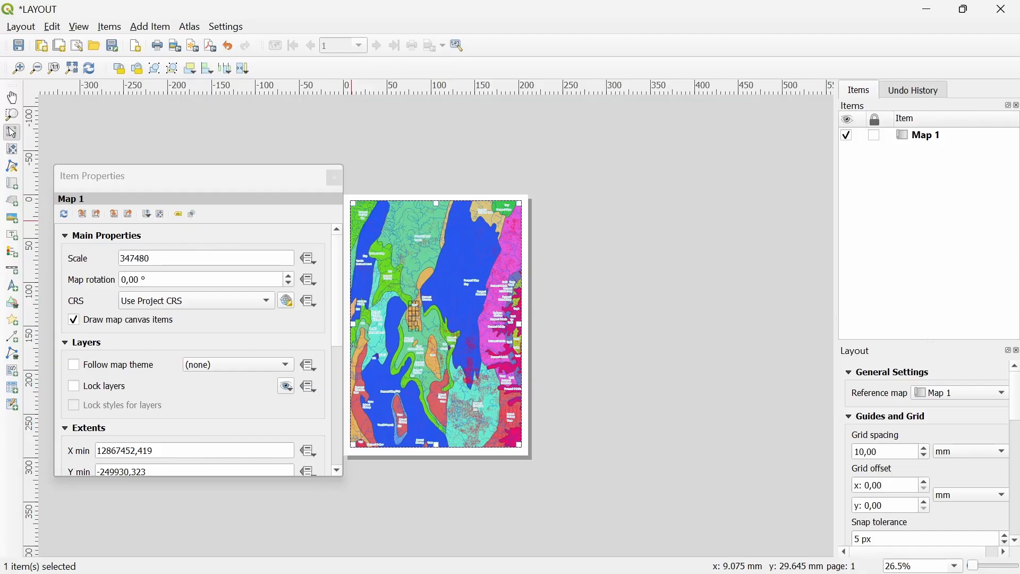
pyautogui.moveTo(153, 258); pyautogui.dragTo(104, 256)
pyautogui.write('15000')
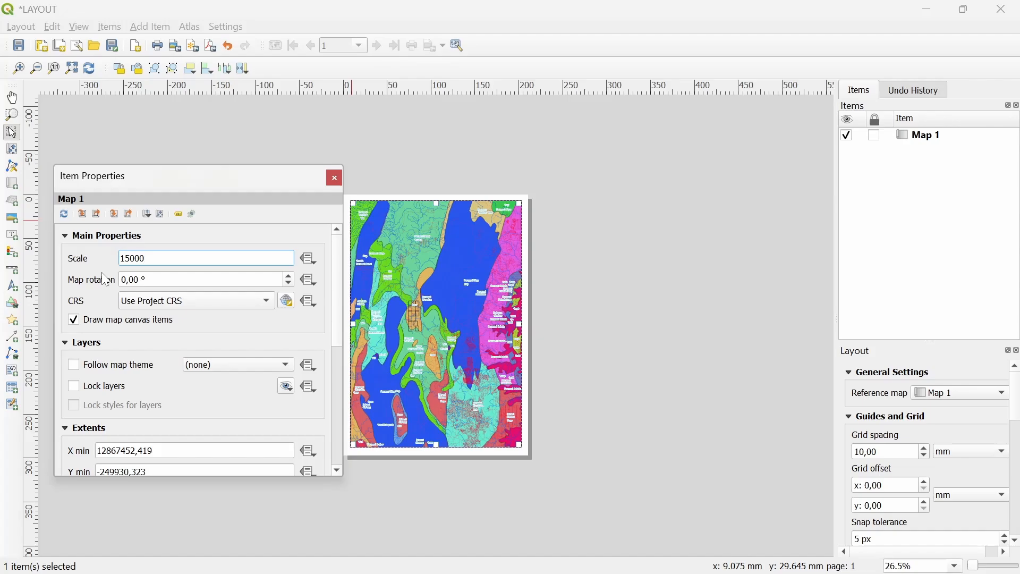
pyautogui.write('0')
pyautogui.press('Return')
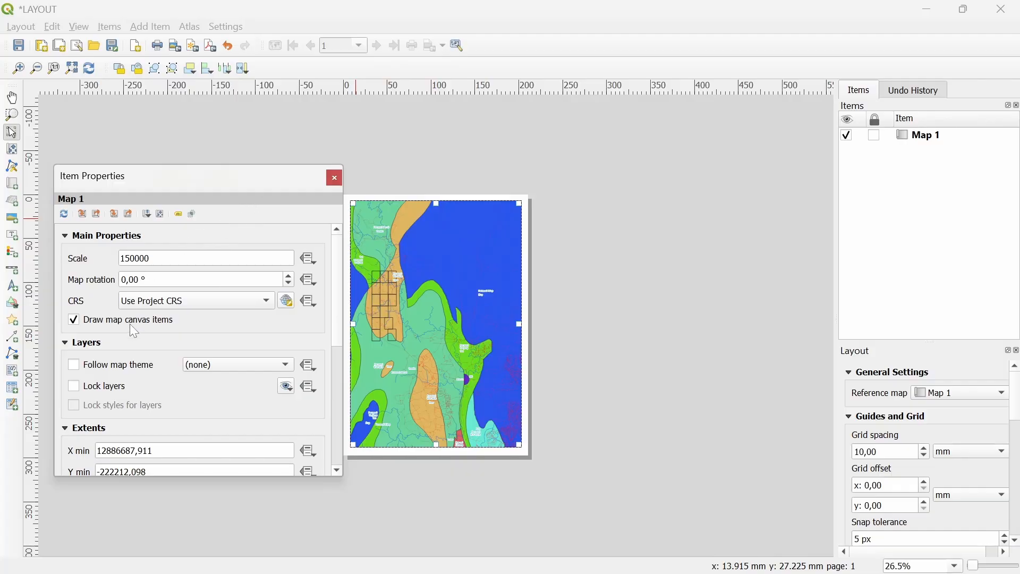
pyautogui.scroll(-6, 124, 349)
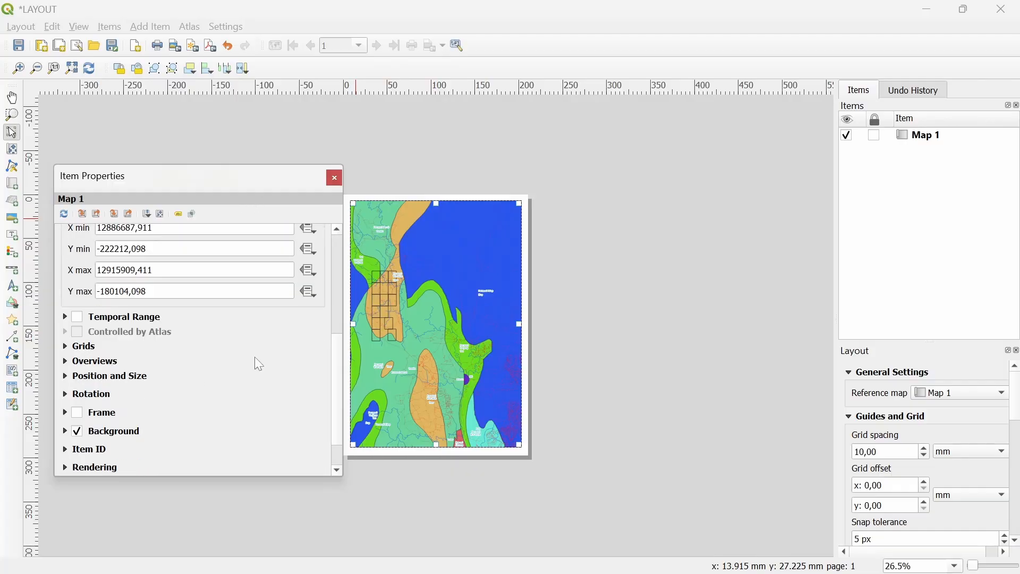
pyautogui.scroll(1, 552, 223)
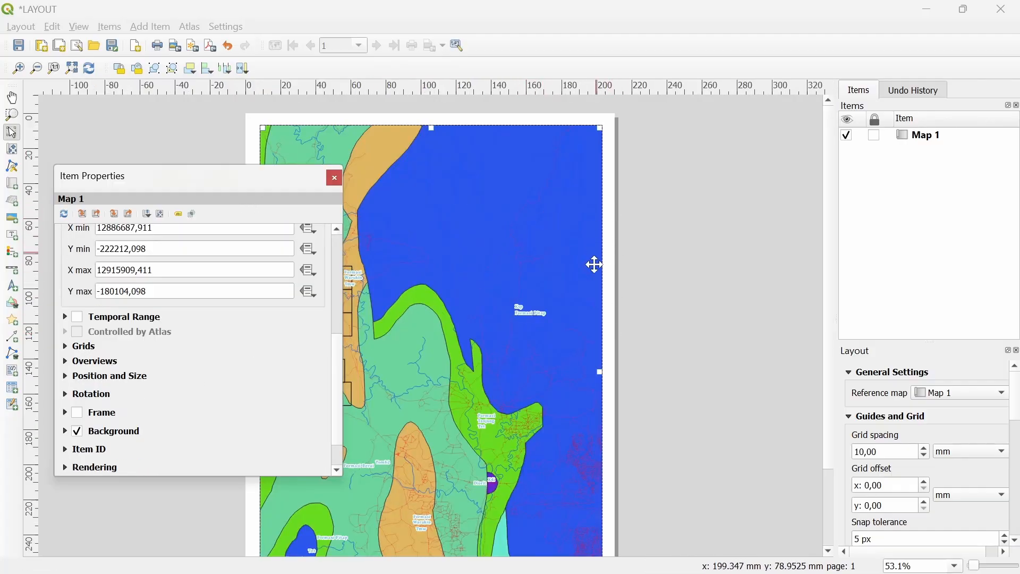
# Give the map a 0,40 mm frame and turn off its background fill
pyautogui.click(80, 416)
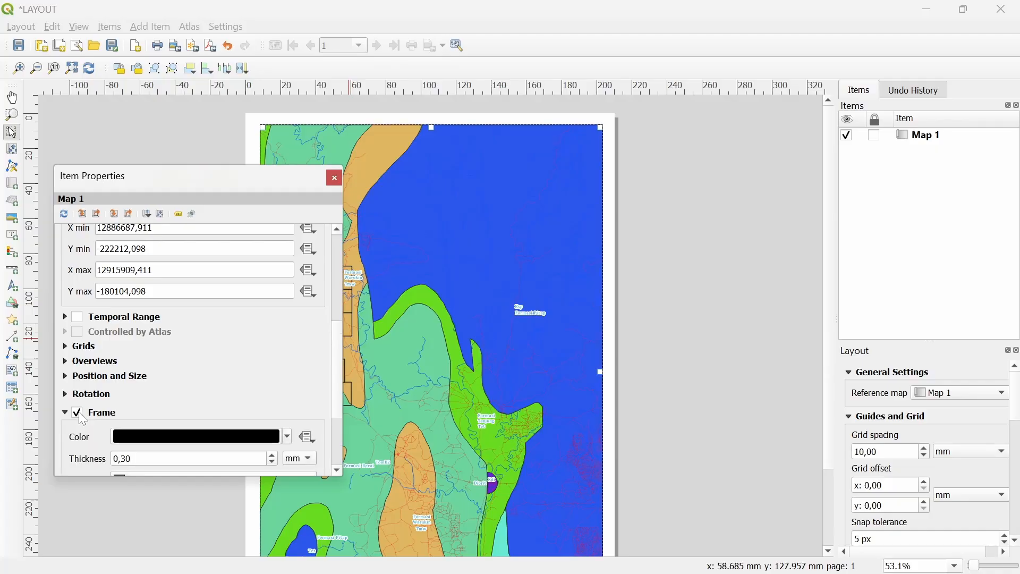
pyautogui.scroll(-2, 87, 455)
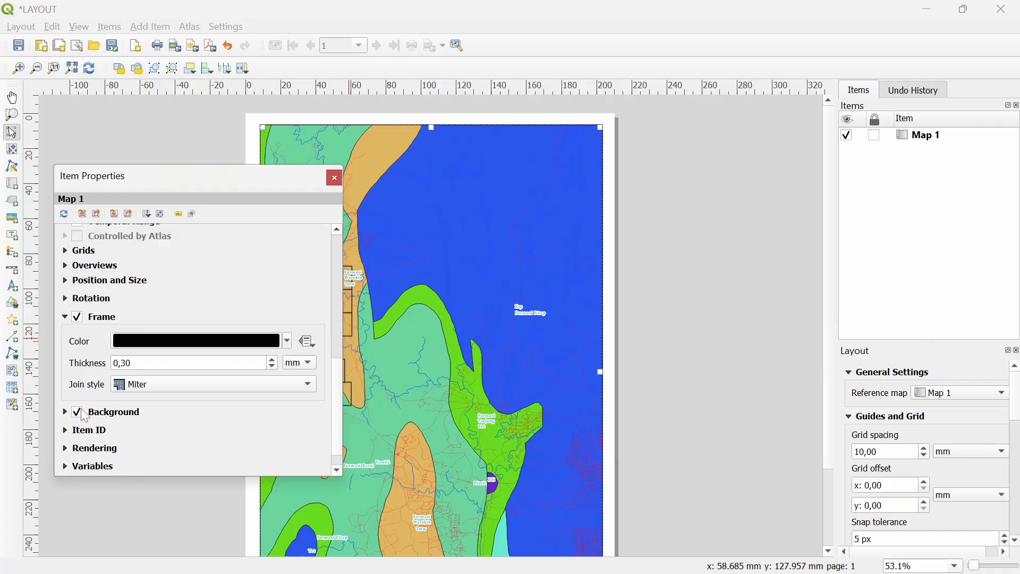
pyautogui.click(88, 413)
pyautogui.click(172, 361)
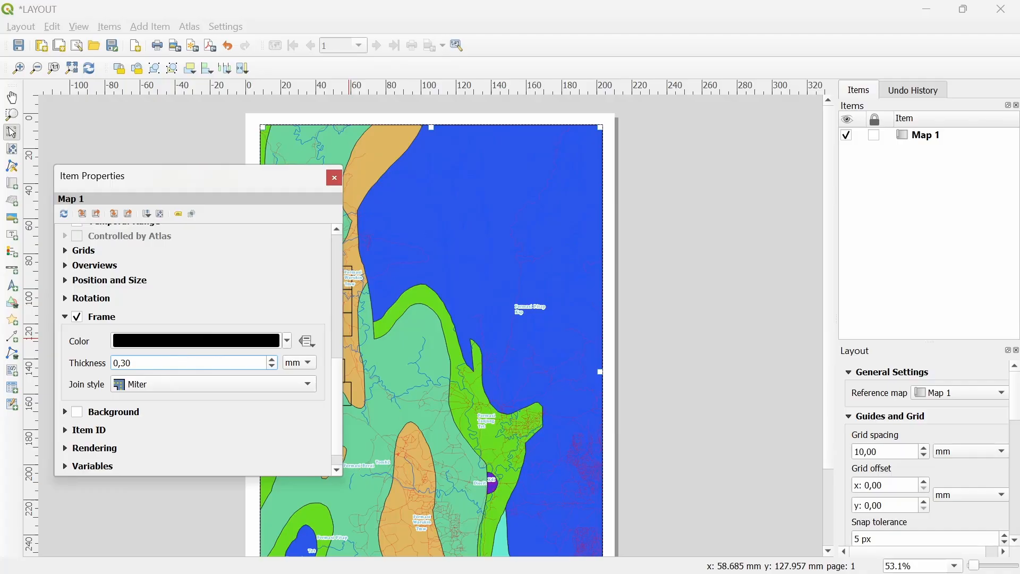
pyautogui.hotkey('ctrl', 'a')
pyautogui.write('0,40')
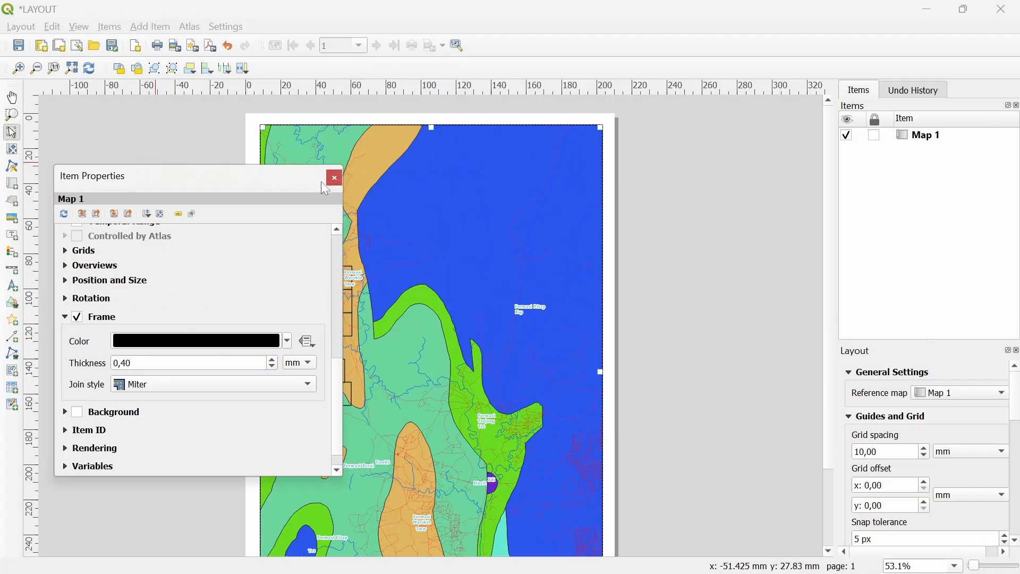
pyautogui.click(334, 177)
# Pan the geology within the map frame using Move Item Content
pyautogui.click(11, 150)
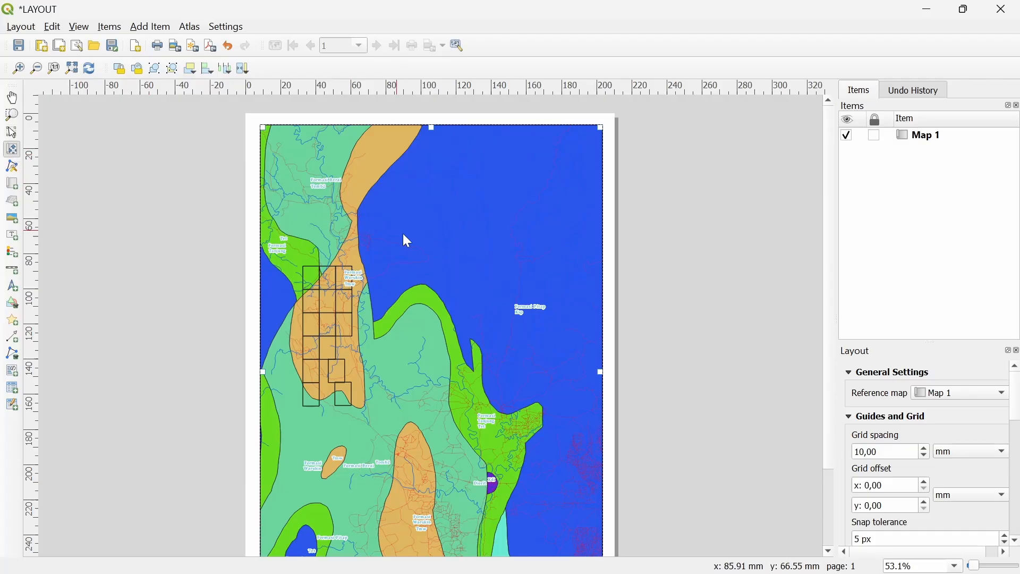
pyautogui.moveTo(409, 249); pyautogui.dragTo(460, 242)
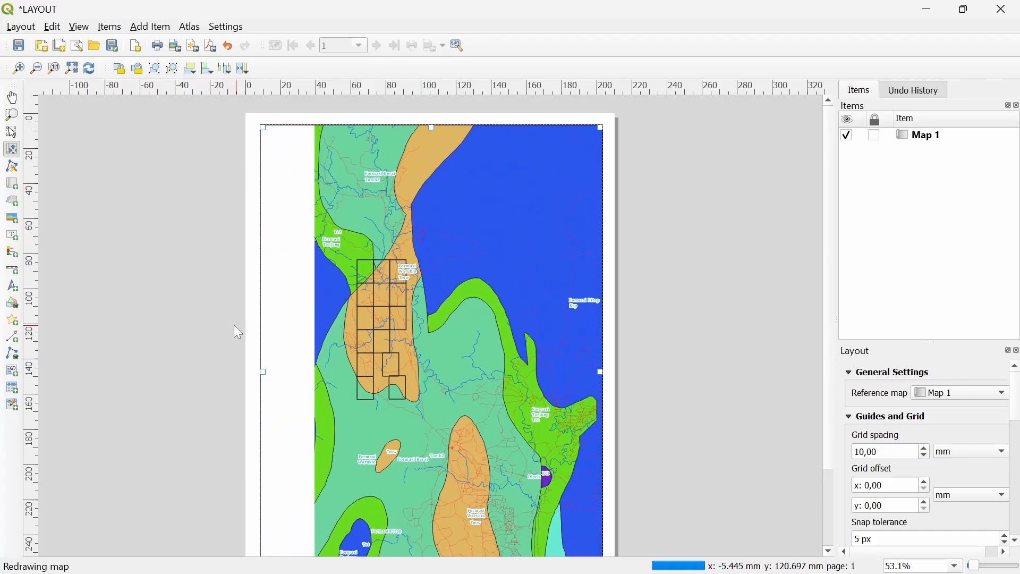
pyautogui.moveTo(234, 325); pyautogui.dragTo(253, 261)
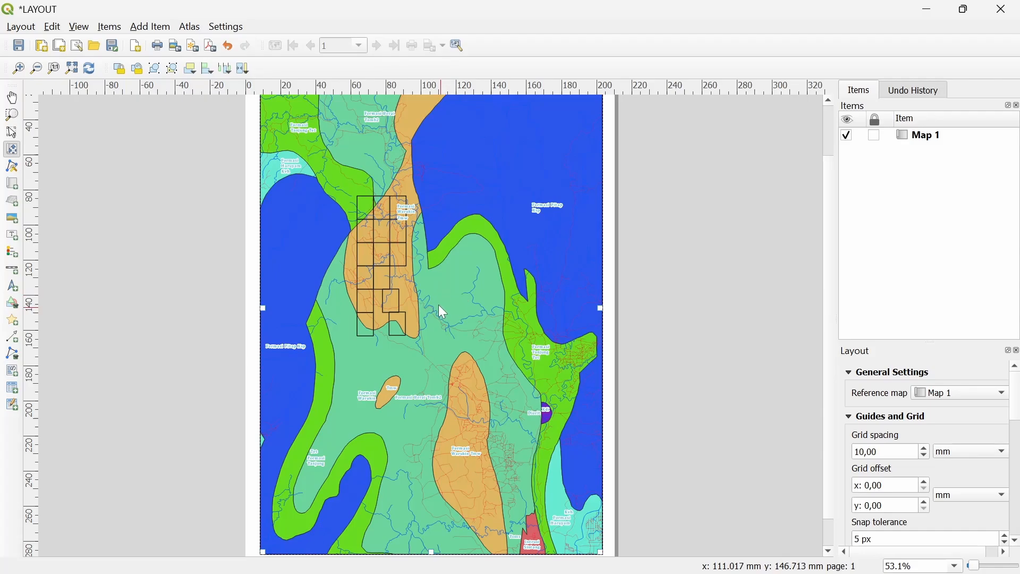
pyautogui.moveTo(221, 286); pyautogui.dragTo(212, 312)
pyautogui.click(12, 132)
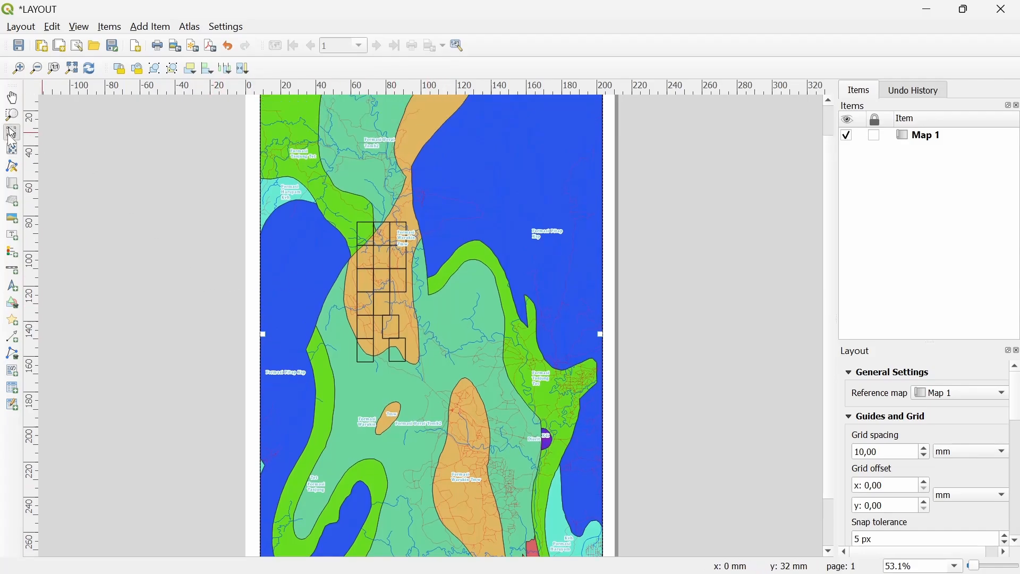
# Add a new grid, Grid 1, to Map 1's Grids list
pyautogui.rightClick(503, 216)
pyautogui.click(563, 352)
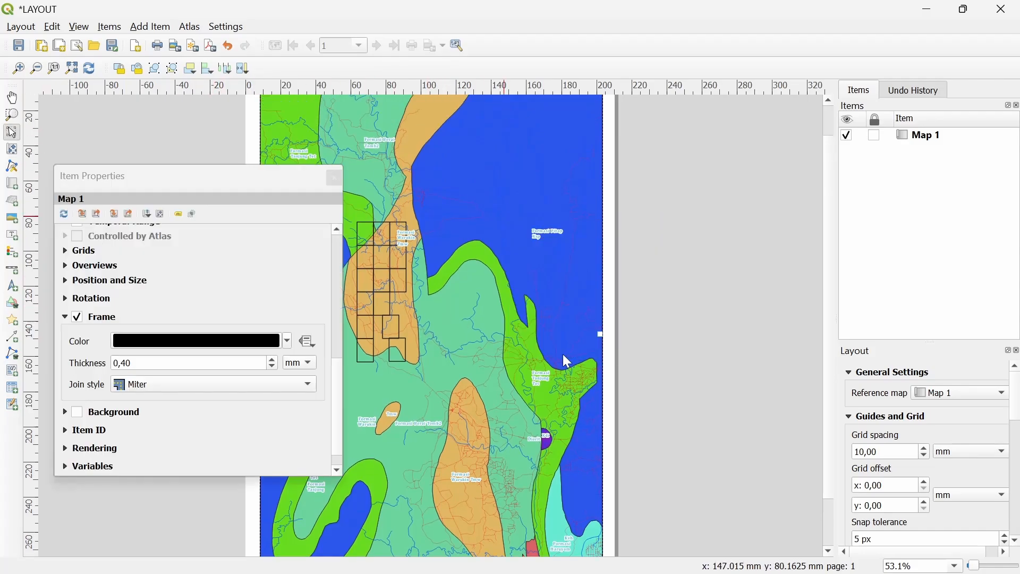
pyautogui.click(74, 254)
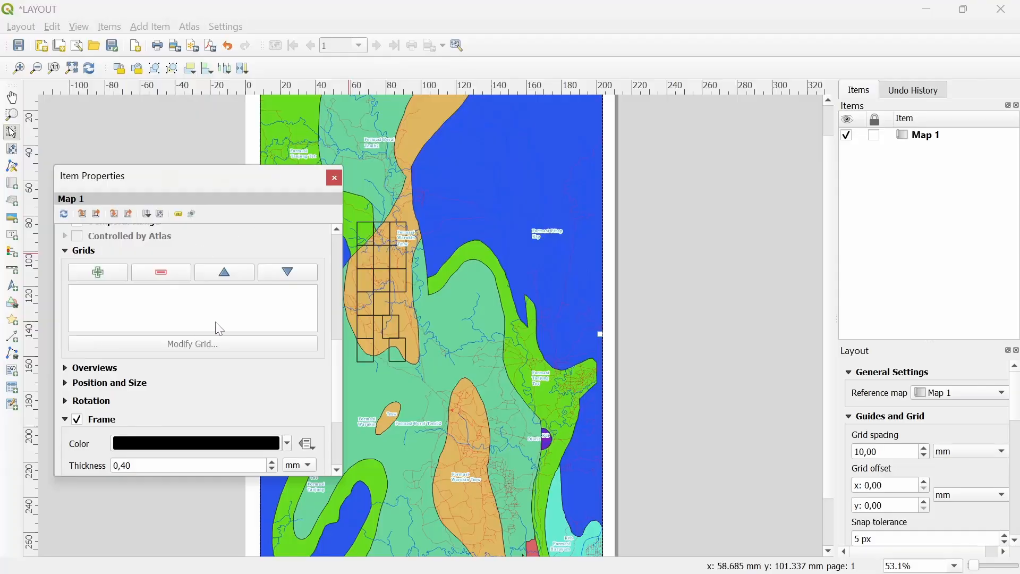
pyautogui.click(103, 272)
# Set Grid 1 to EPSG:32750 with X and Y intervals of 10000
pyautogui.click(148, 294)
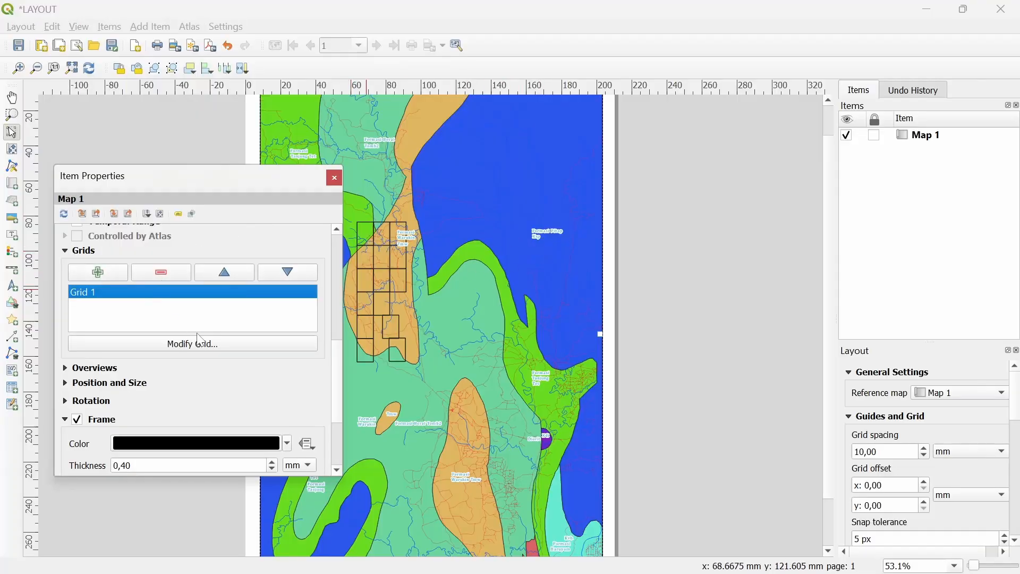
pyautogui.click(204, 343)
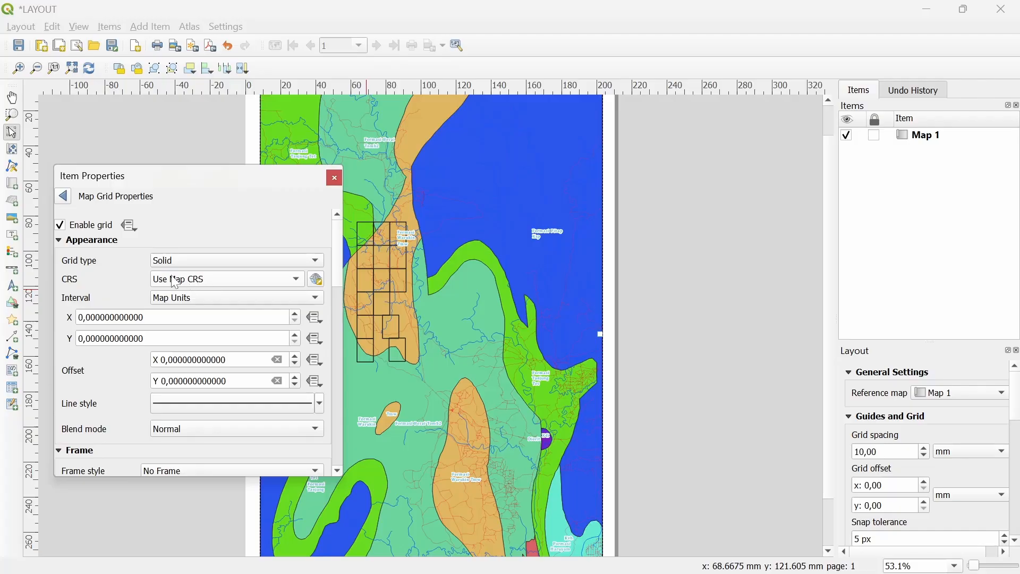
pyautogui.click(176, 281)
pyautogui.click(287, 321)
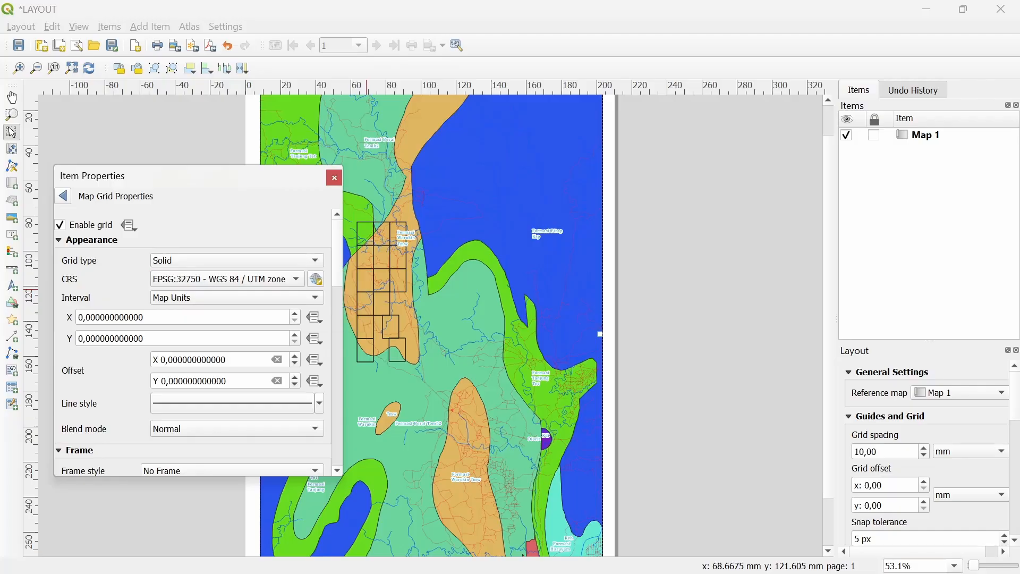
pyautogui.moveTo(154, 317); pyautogui.dragTo(77, 317)
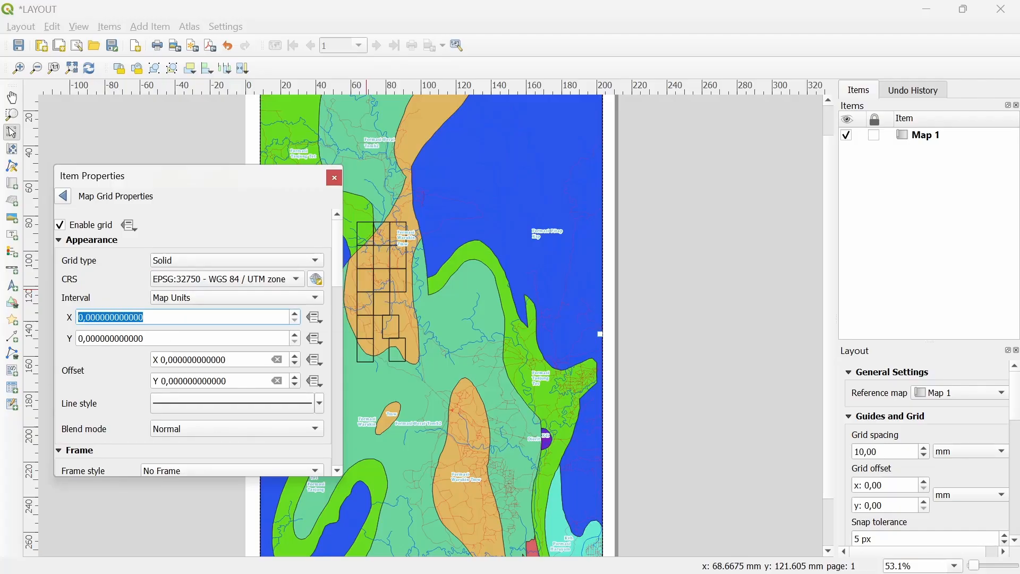
pyautogui.write('10000')
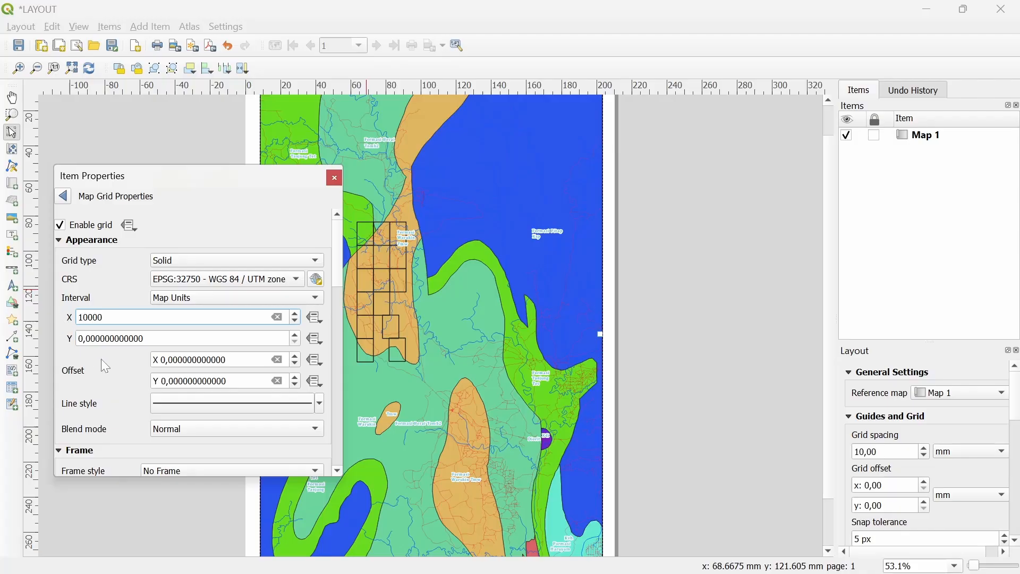
pyautogui.press('Return')
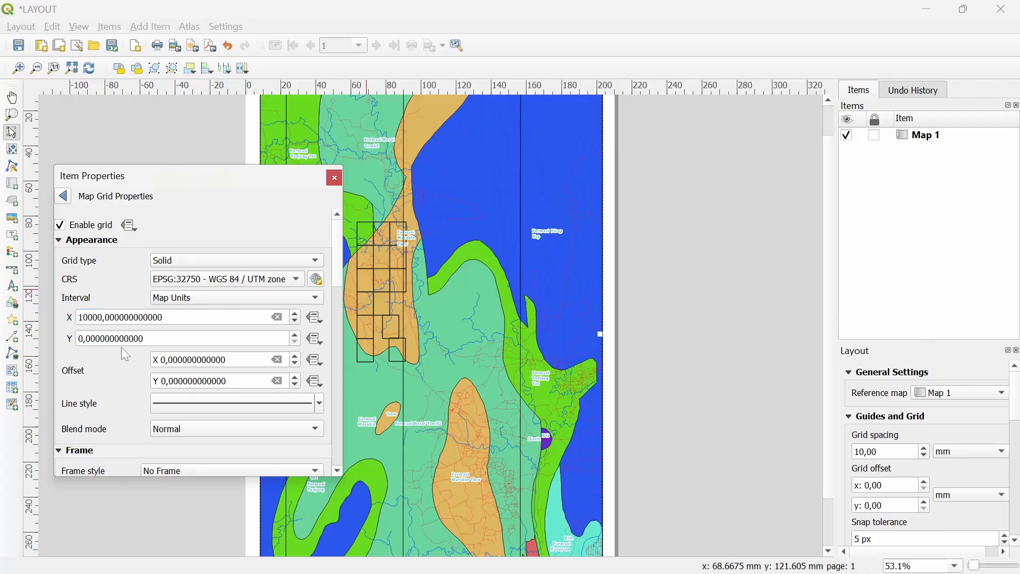
pyautogui.moveTo(146, 338); pyautogui.dragTo(79, 338)
pyautogui.write('1')
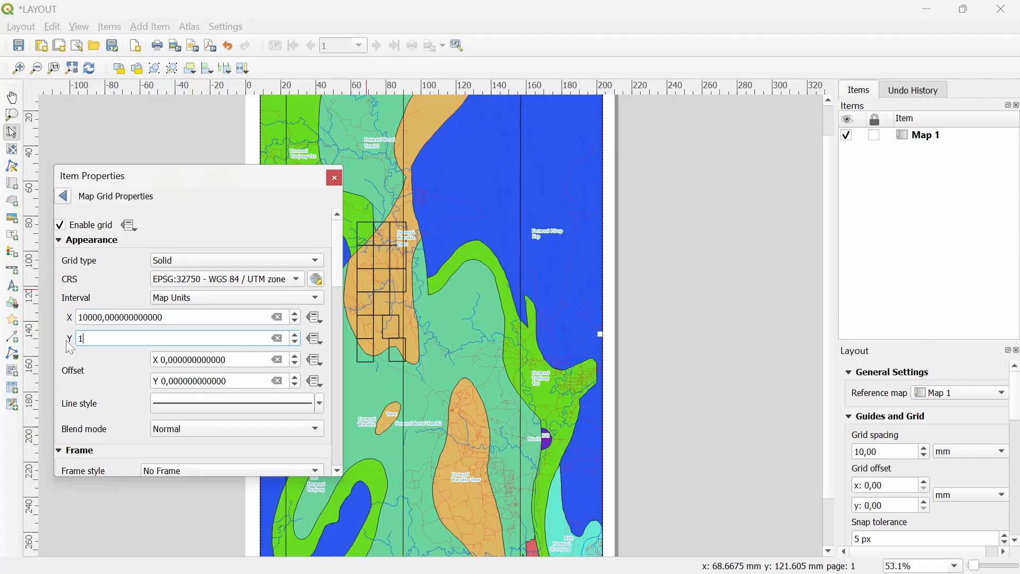
pyautogui.write('0000')
# Lower the grid line opacity to about 18%
pyautogui.scroll(-5, 128, 365)
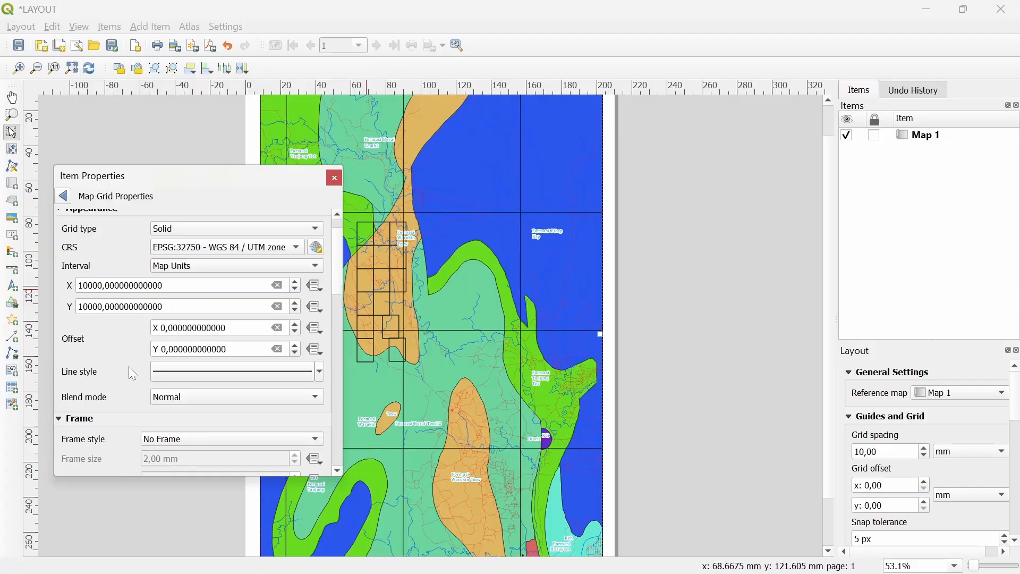
pyautogui.hotkey('ctrl', '-')
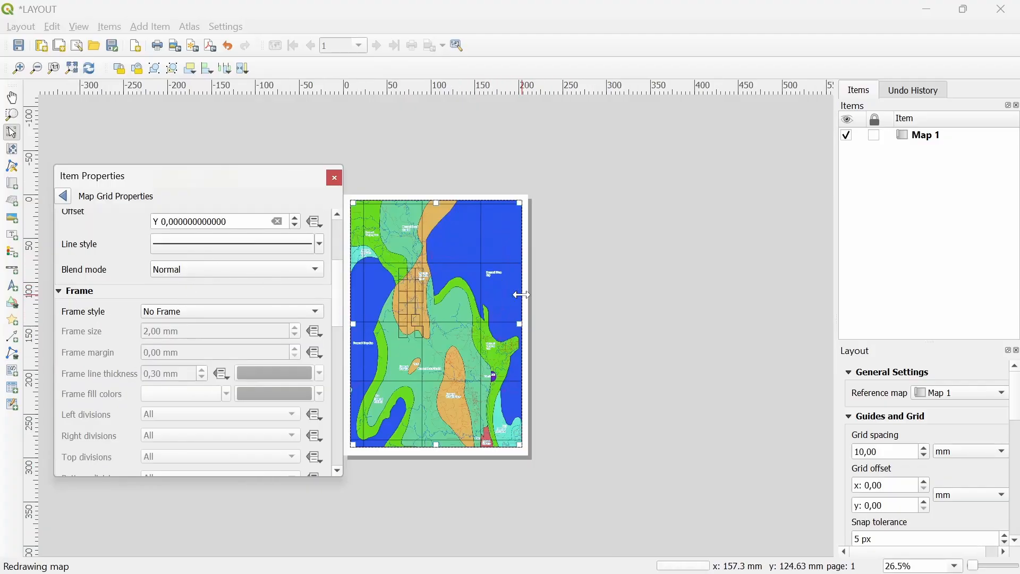
pyautogui.click(198, 249)
pyautogui.moveTo(246, 364); pyautogui.dragTo(113, 366)
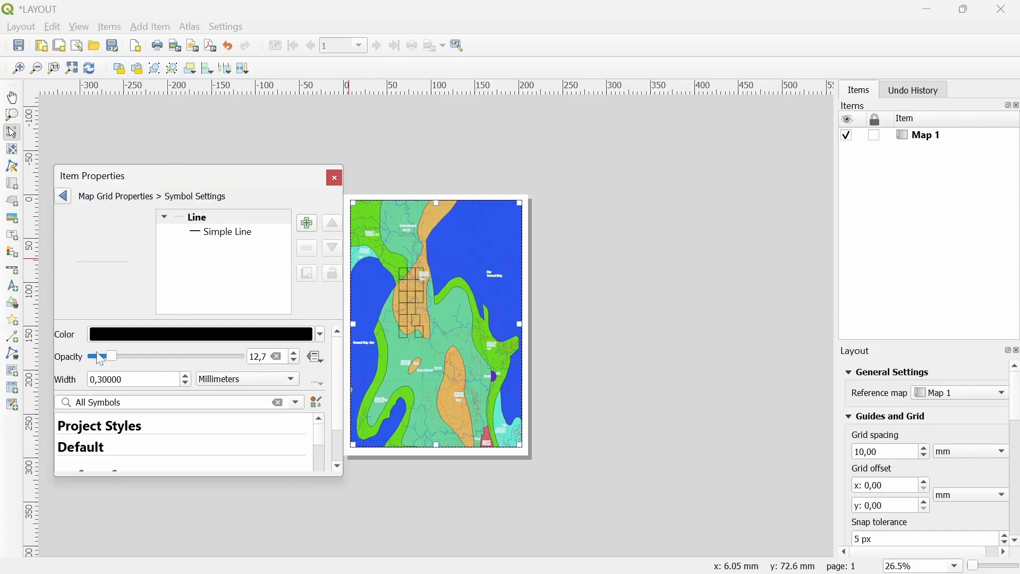
pyautogui.scroll(1, 419, 219)
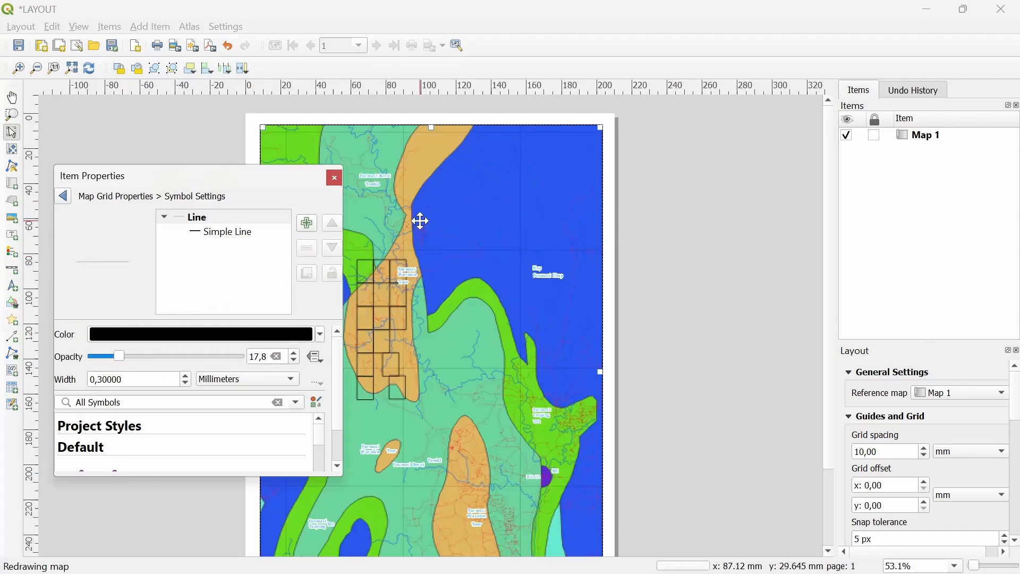
# Give the grid a line border frame style and edit its frame margin
pyautogui.click(70, 201)
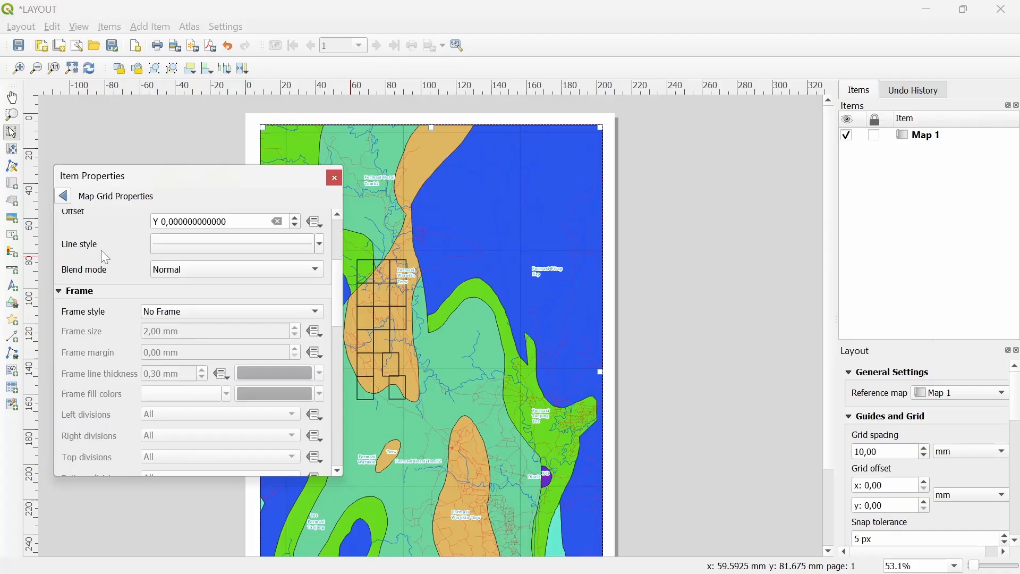
pyautogui.scroll(1, 122, 313)
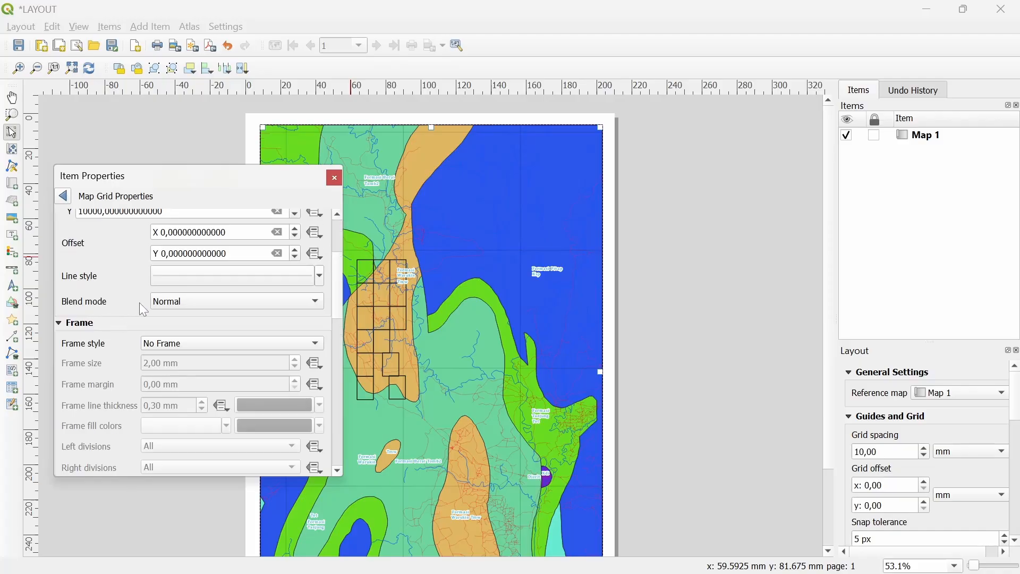
pyautogui.click(169, 343)
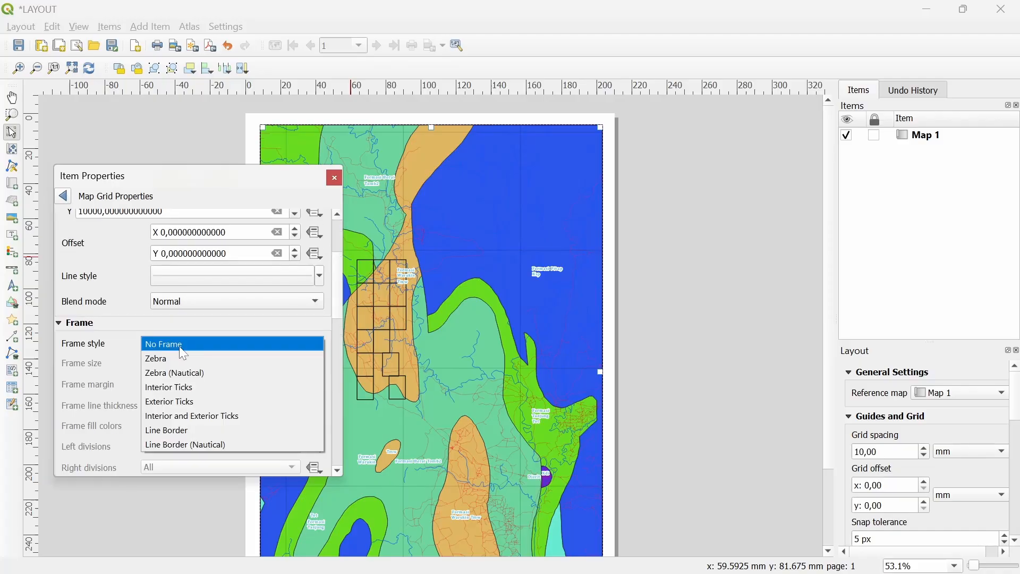
pyautogui.press('Escape')
pyautogui.click(191, 428)
pyautogui.scroll(1, 129, 375)
pyautogui.scroll(-1, 139, 369)
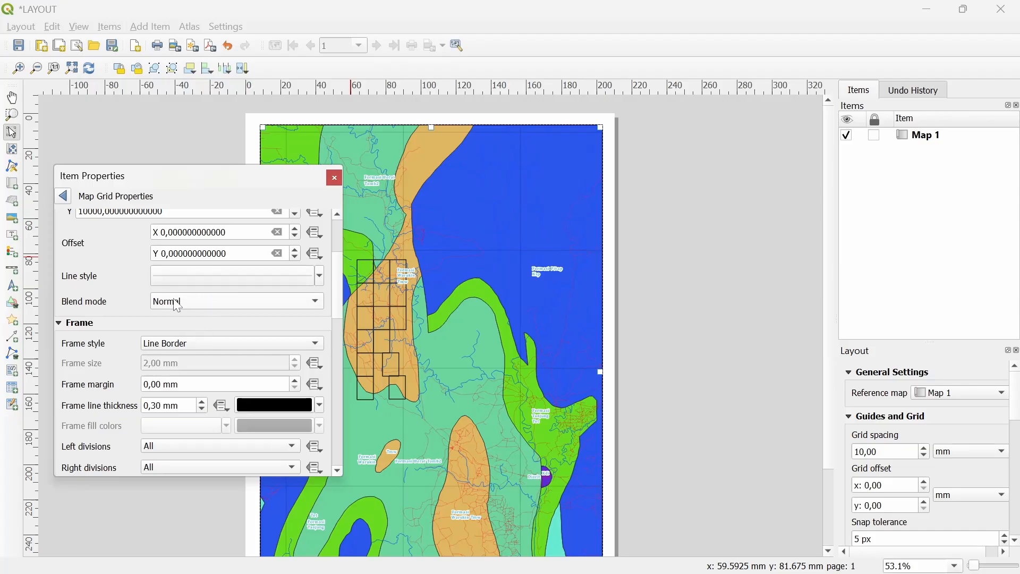
pyautogui.click(193, 384)
pyautogui.scroll(5, 193, 384)
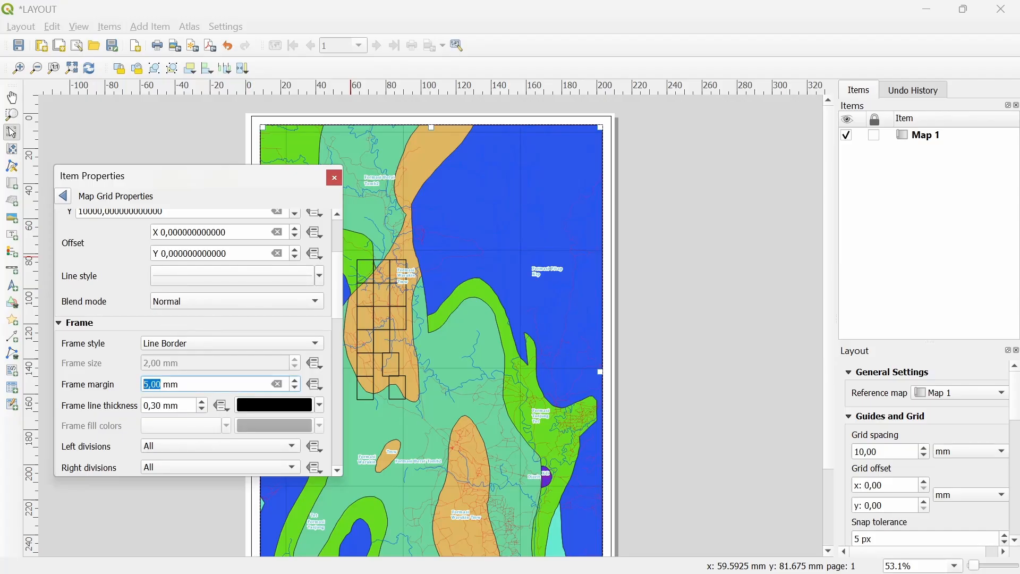
pyautogui.scroll(1, 193, 384)
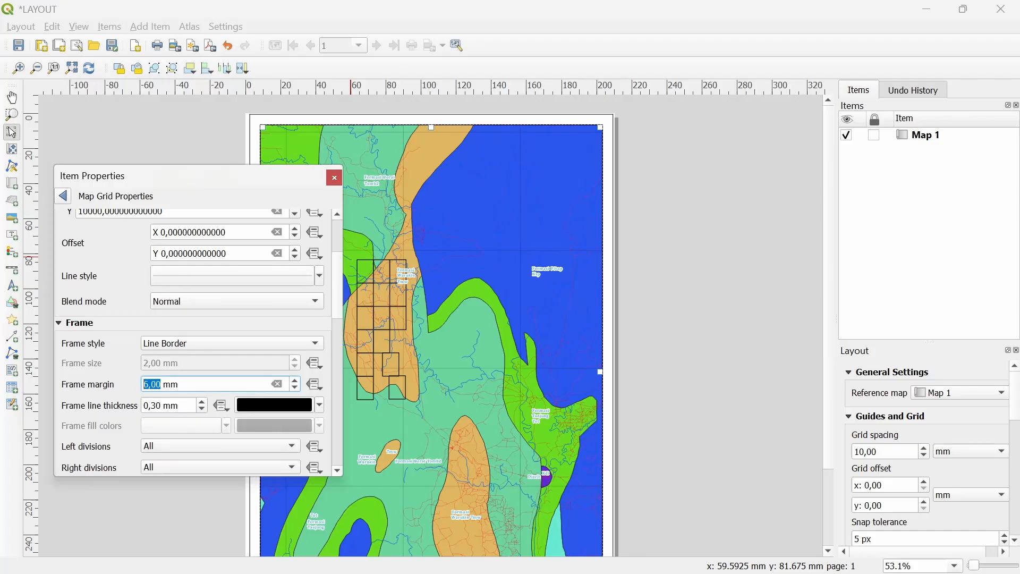
pyautogui.scroll(-1, 560, 366)
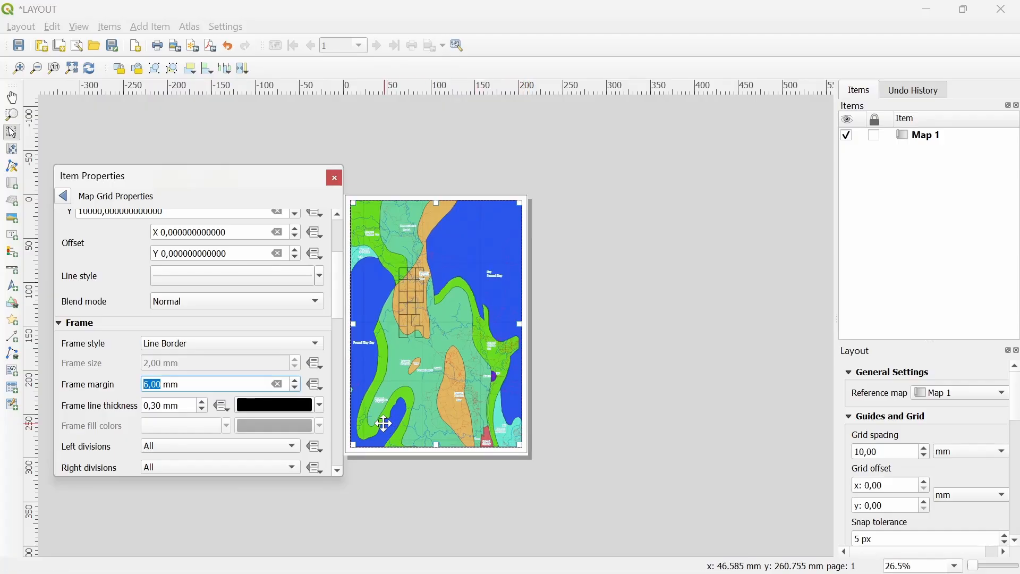
pyautogui.scroll(-4, 120, 389)
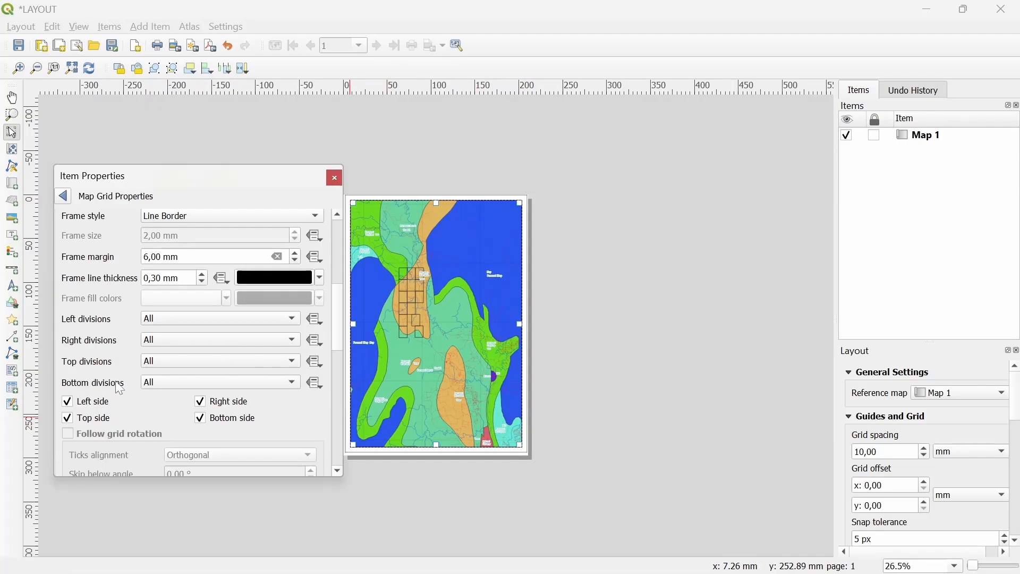
pyautogui.scroll(-4, 121, 388)
# Show coordinates outside the frame, vertical on left and right sides, with precision 0
pyautogui.click(70, 397)
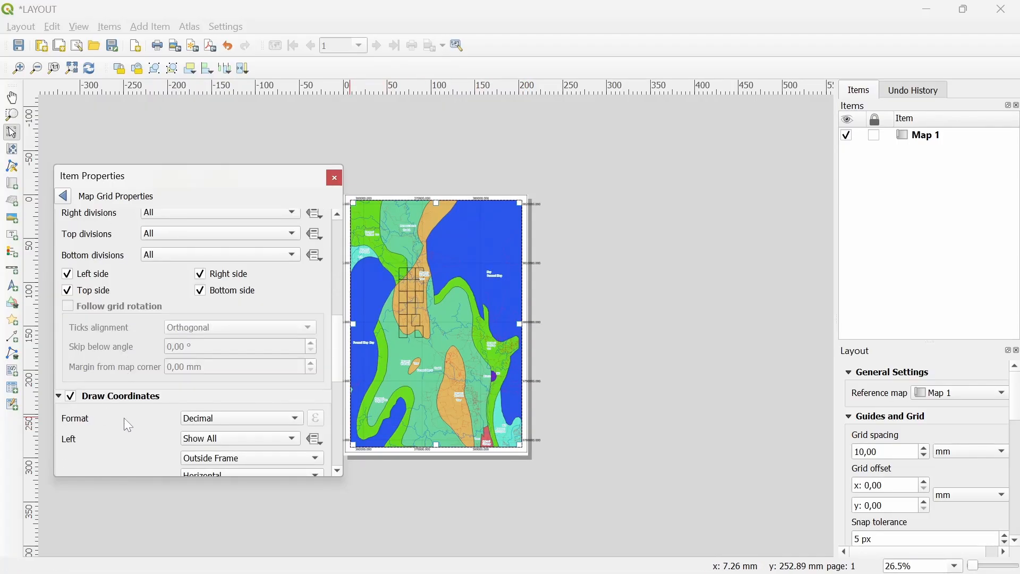
pyautogui.scroll(-3, 124, 417)
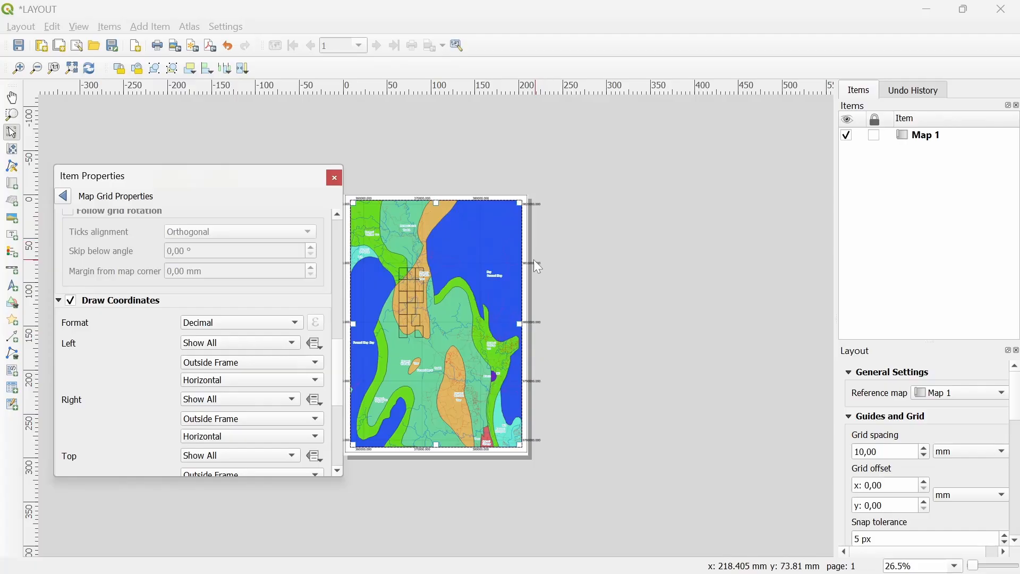
pyautogui.scroll(1, 553, 257)
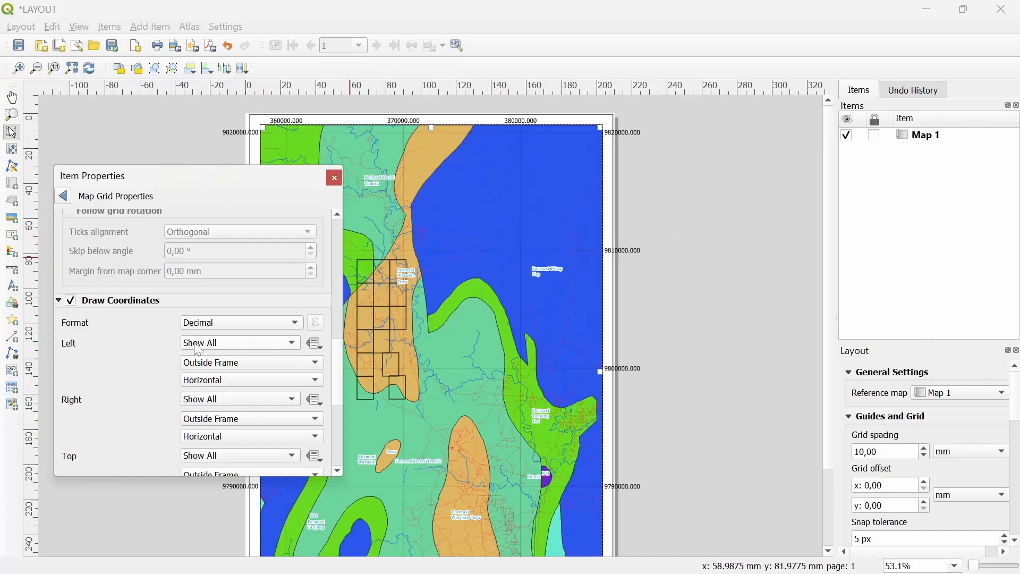
pyautogui.click(219, 380)
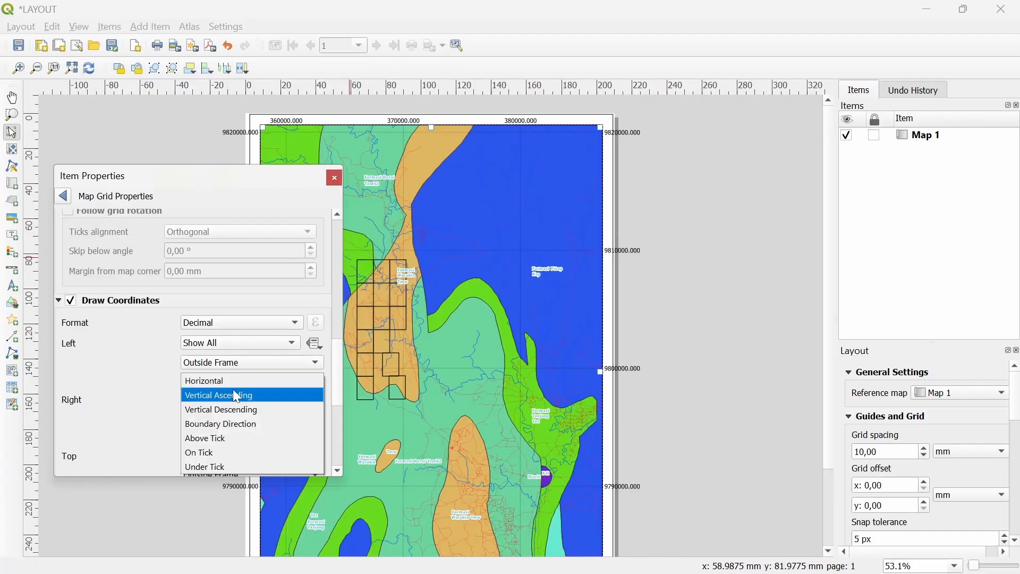
pyautogui.click(231, 390)
pyautogui.click(208, 433)
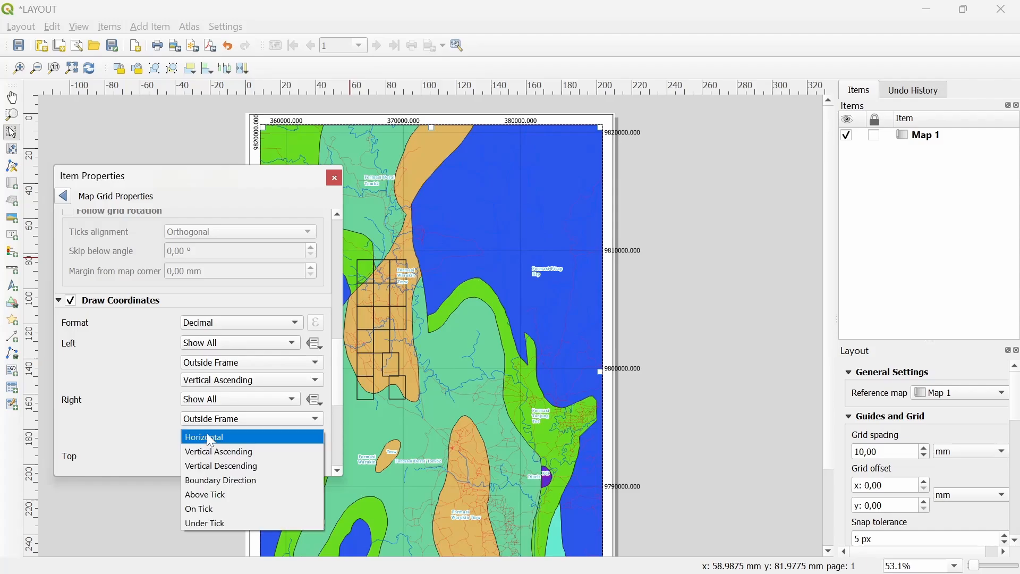
pyautogui.click(225, 461)
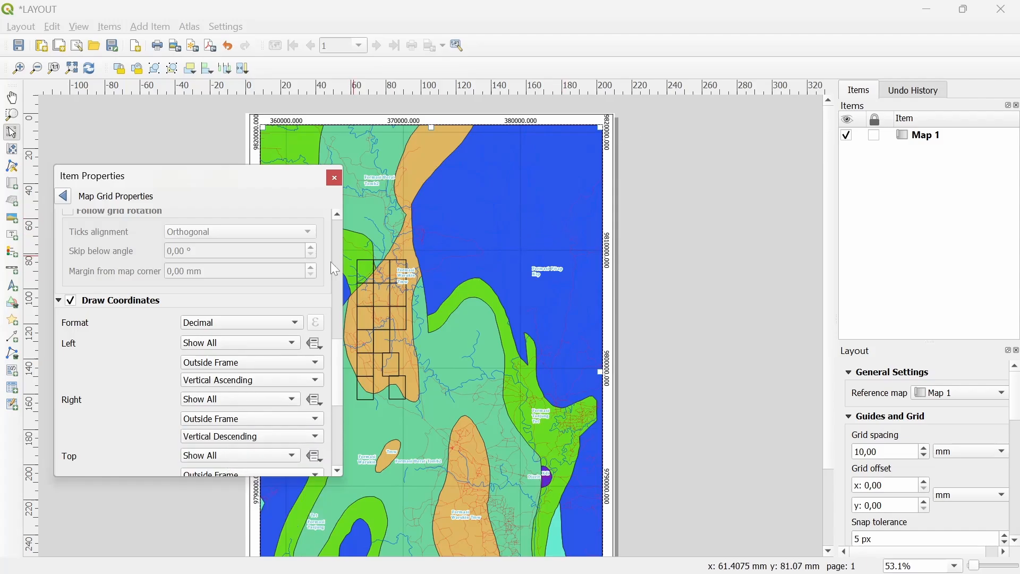
pyautogui.scroll(-6, 129, 333)
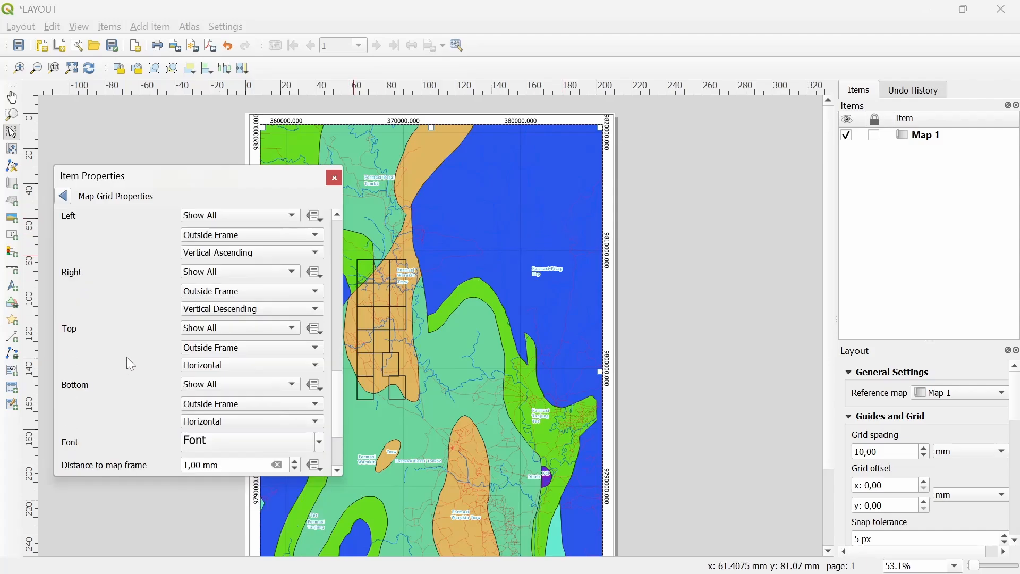
pyautogui.scroll(-2, 221, 378)
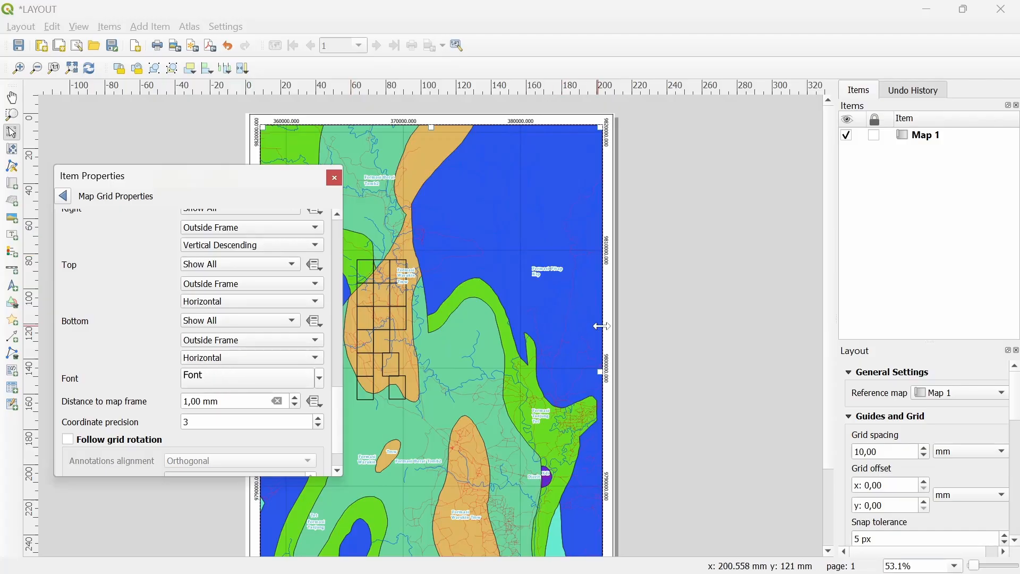
pyautogui.scroll(1, 638, 243)
pyautogui.scroll(2, 715, 282)
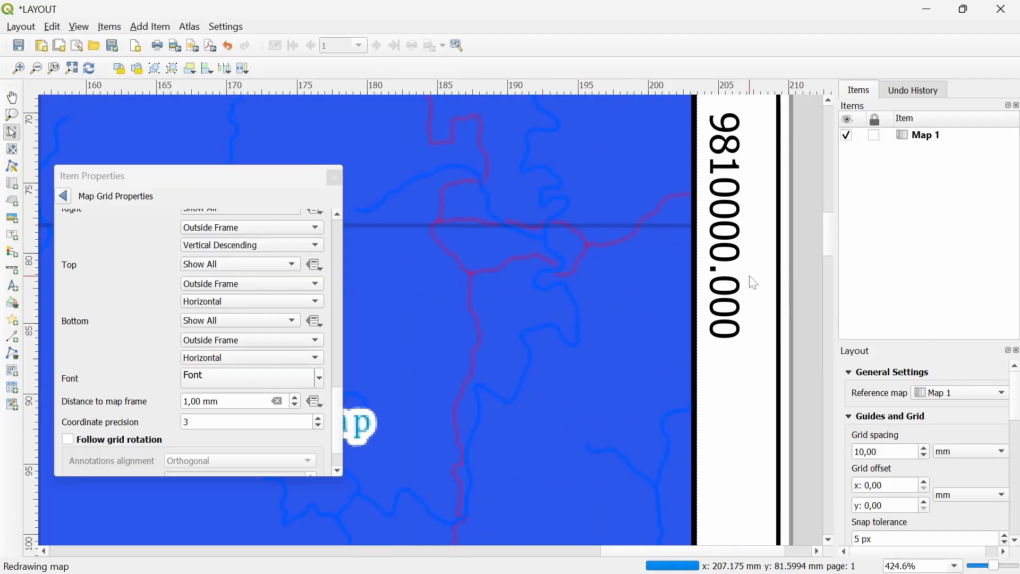
pyautogui.click(242, 422)
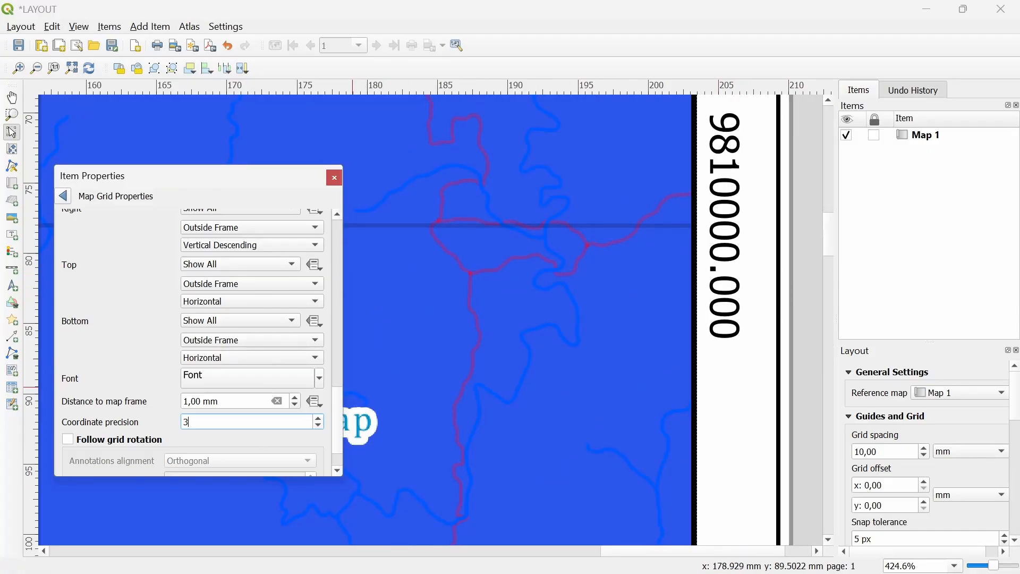
pyautogui.scroll(-3, 242, 422)
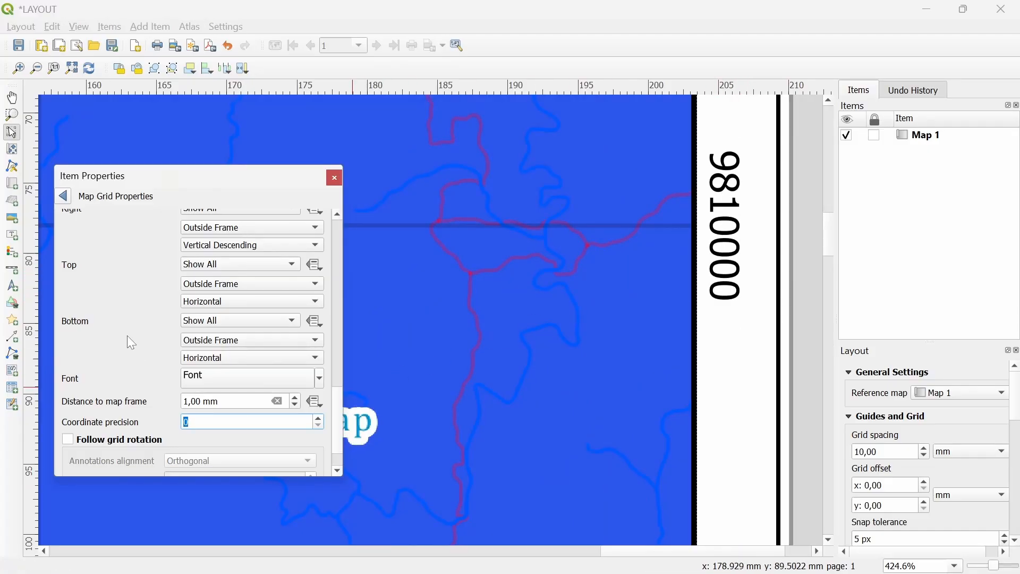
pyautogui.scroll(-1, 503, 313)
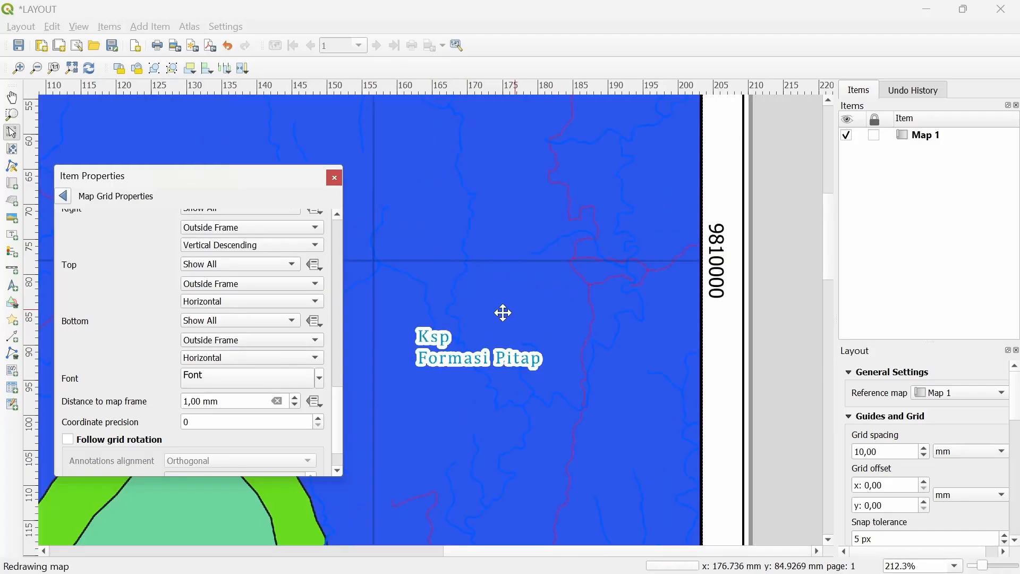
# Set the grid coordinate labels to bold Arial and go back to Map 1's properties
pyautogui.click(229, 383)
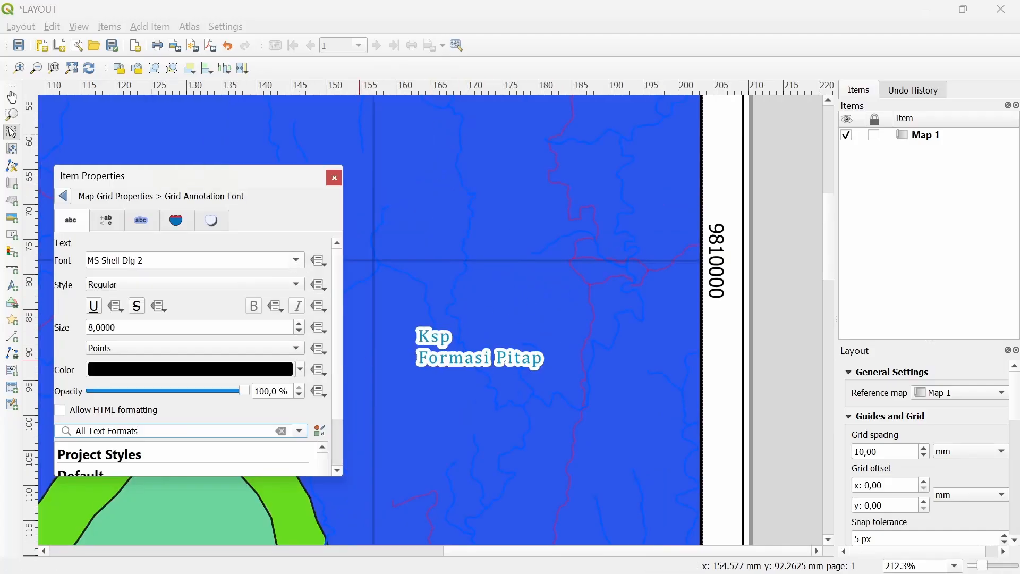
pyautogui.click(206, 286)
pyautogui.click(171, 296)
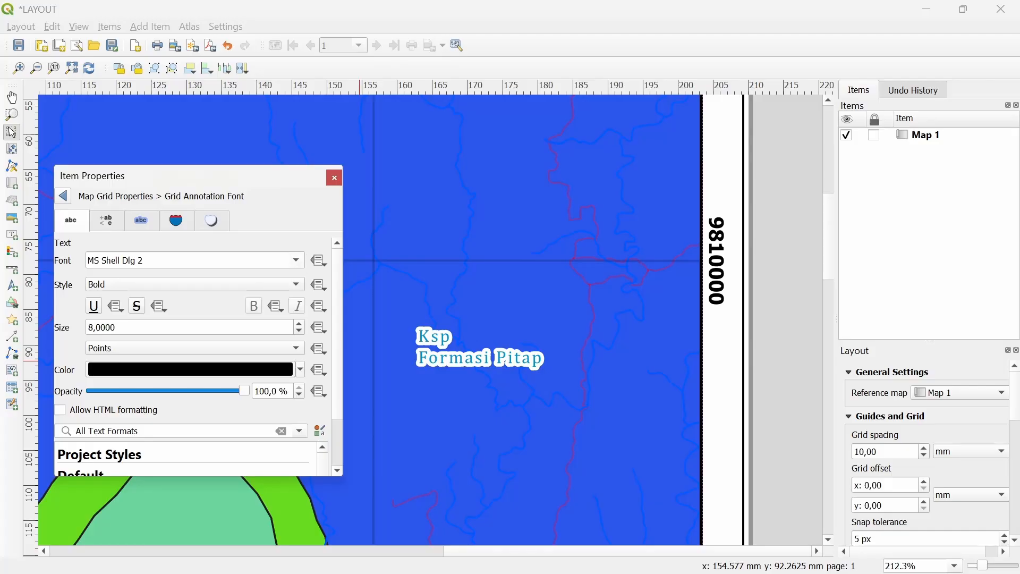
pyautogui.click(296, 261)
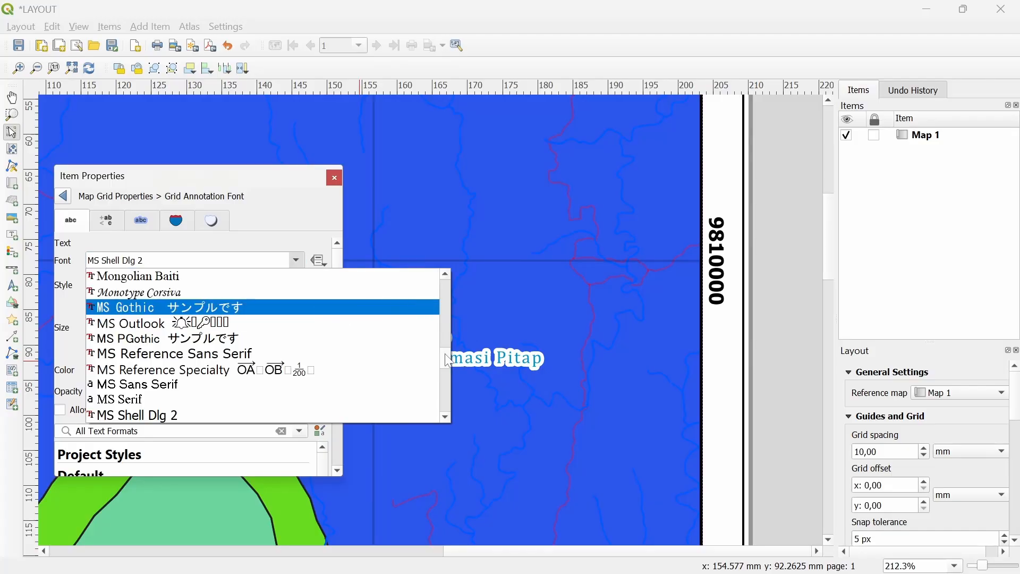
pyautogui.moveTo(447, 360); pyautogui.dragTo(448, 277)
pyautogui.click(133, 321)
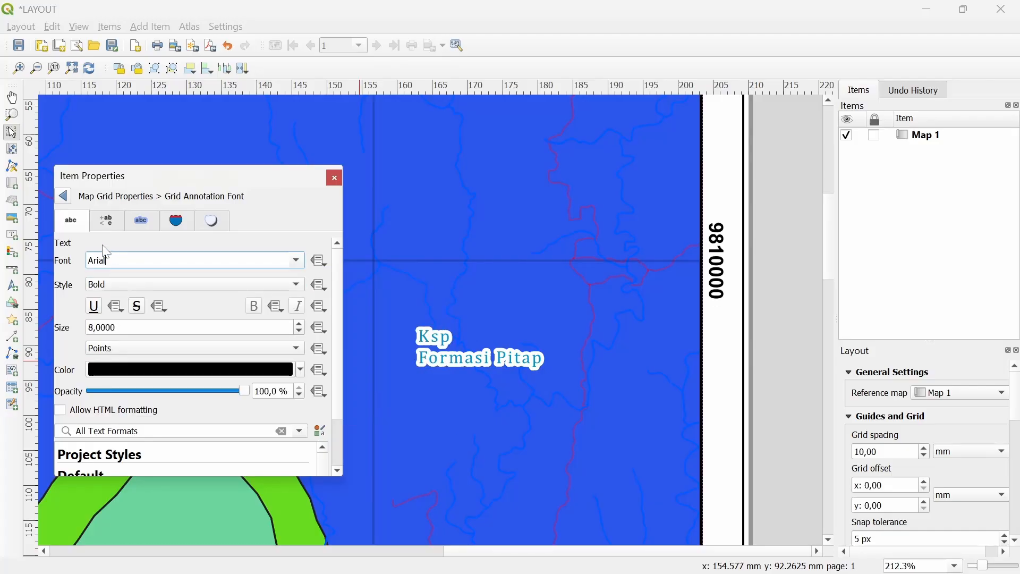
pyautogui.click(64, 196)
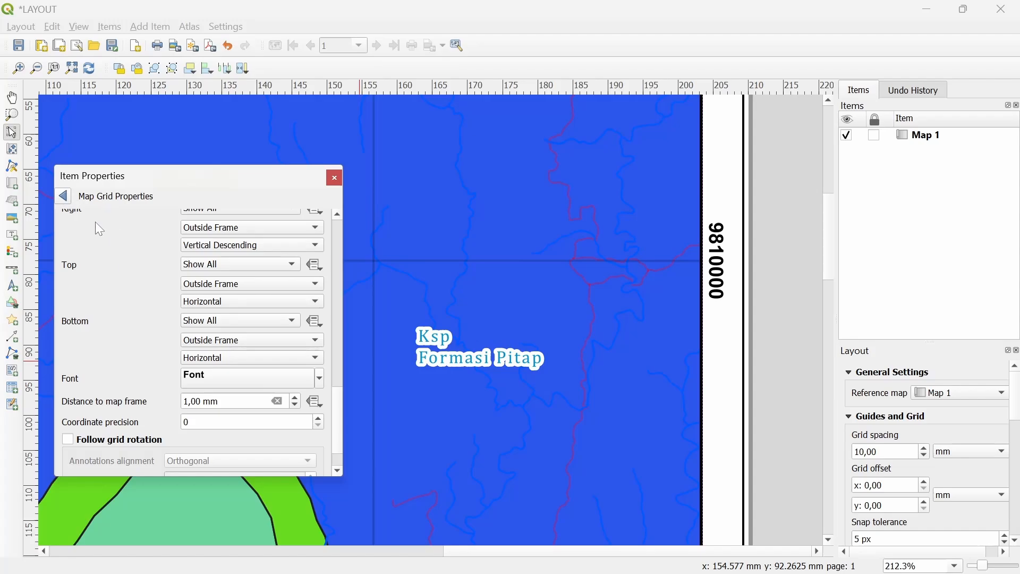
pyautogui.scroll(-2, 140, 329)
pyautogui.click(65, 196)
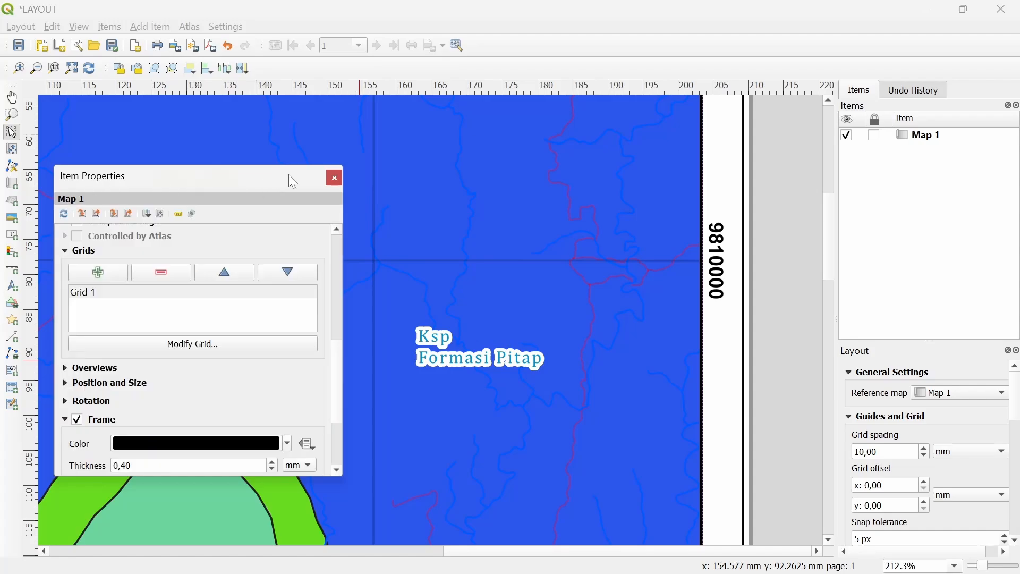
# Close the map properties, nudge the map up and back down, and view the full page
pyautogui.click(335, 179)
pyautogui.scroll(-2, 365, 253)
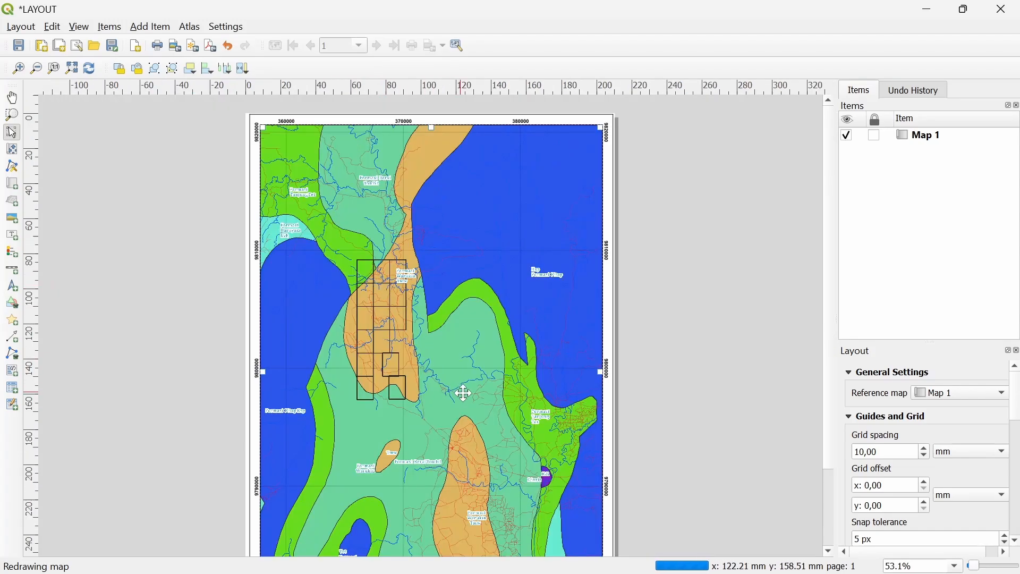
pyautogui.moveTo(467, 302); pyautogui.dragTo(467, 228)
pyautogui.press('v')
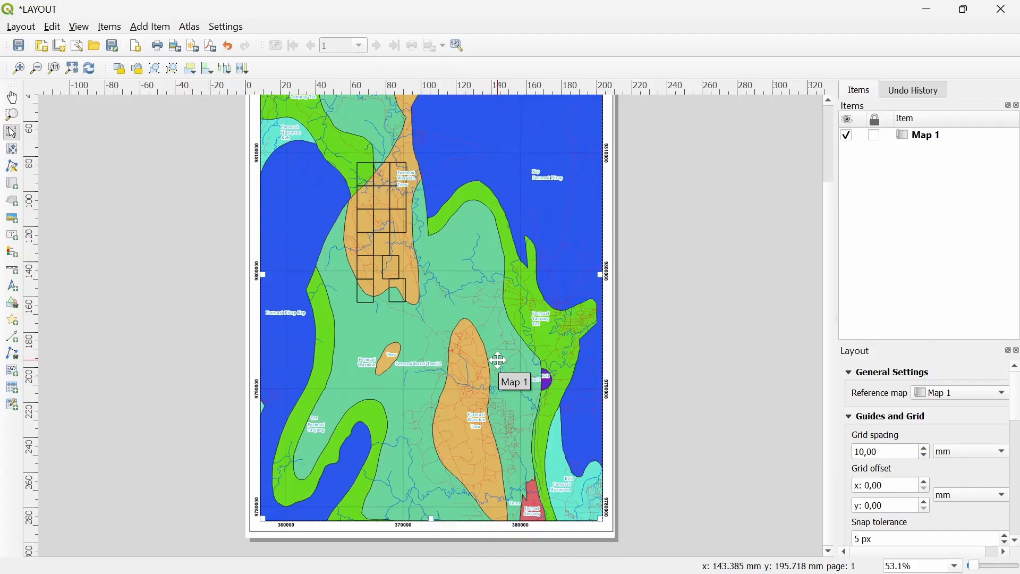
pyautogui.press('Up')
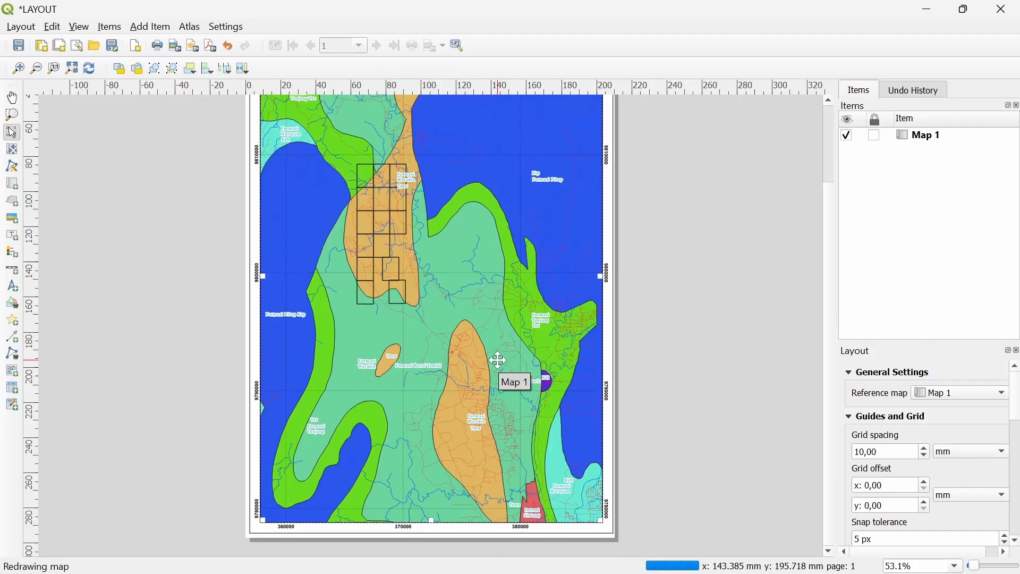
pyautogui.scroll(3, 542, 409)
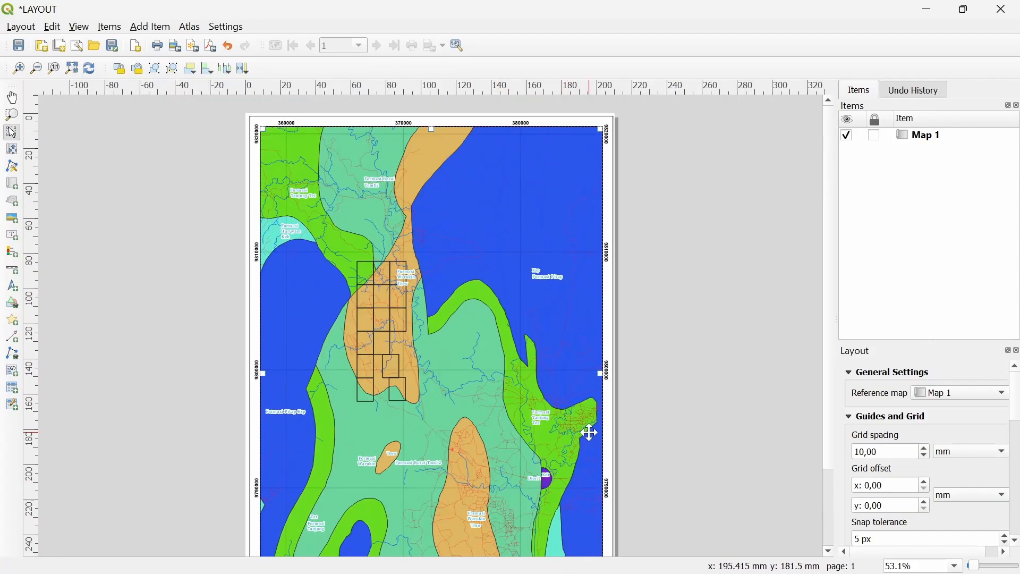
pyautogui.scroll(-3, 589, 433)
pyautogui.press('Down')
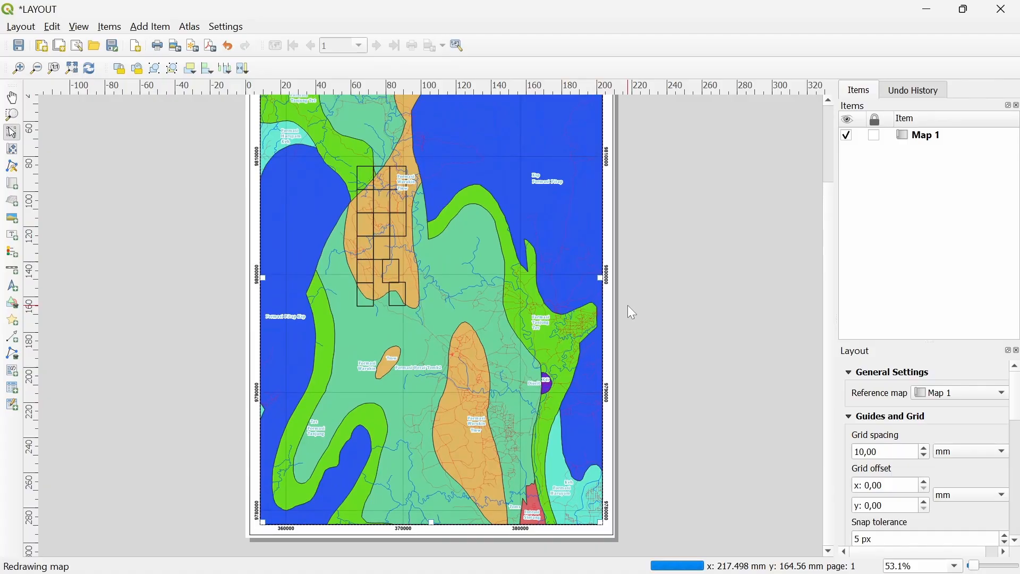
pyautogui.hotkey('ctrl', '-')
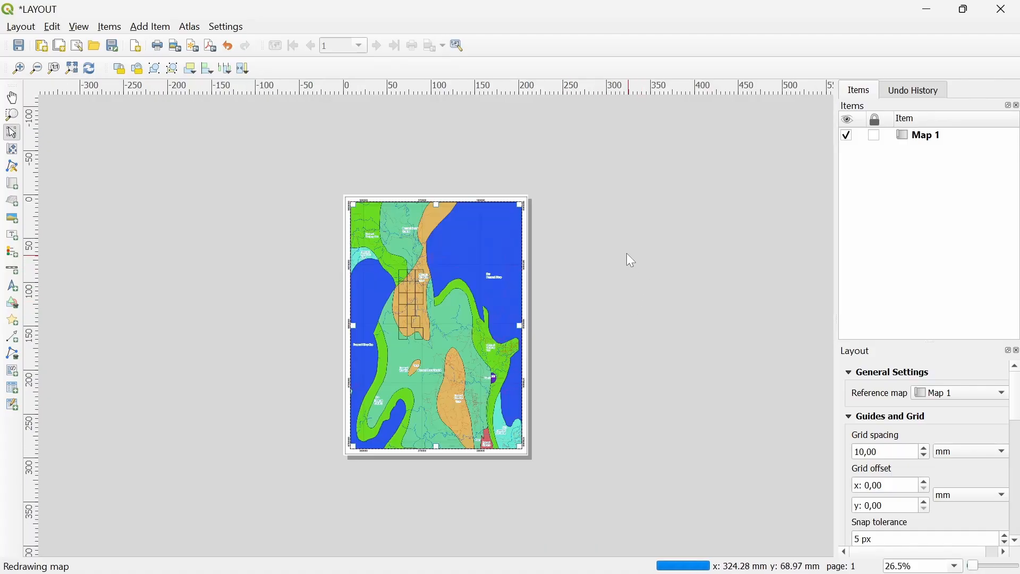
pyautogui.hotkey('ctrl', '+')
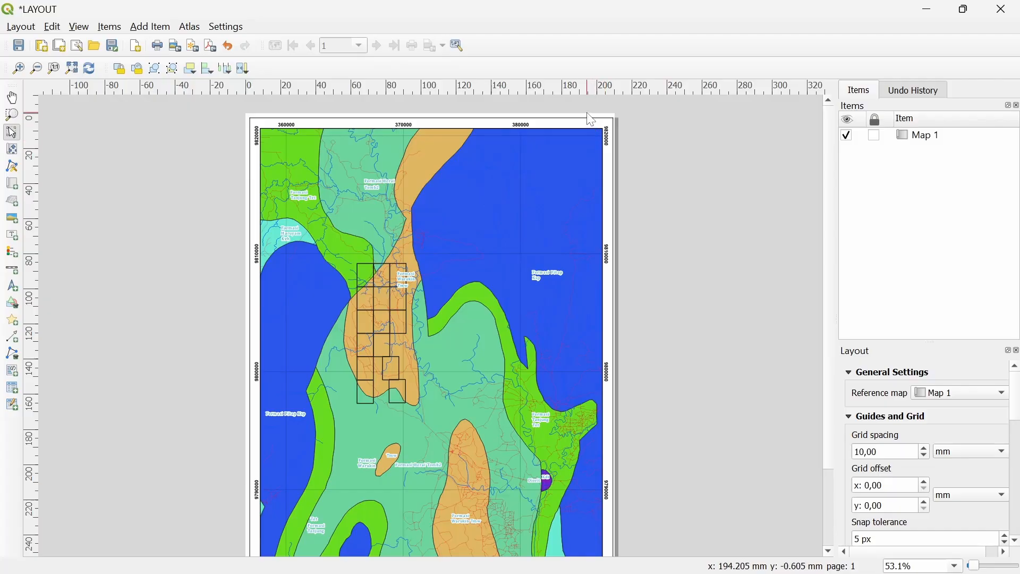
pyautogui.hotkey('ctrl', '-')
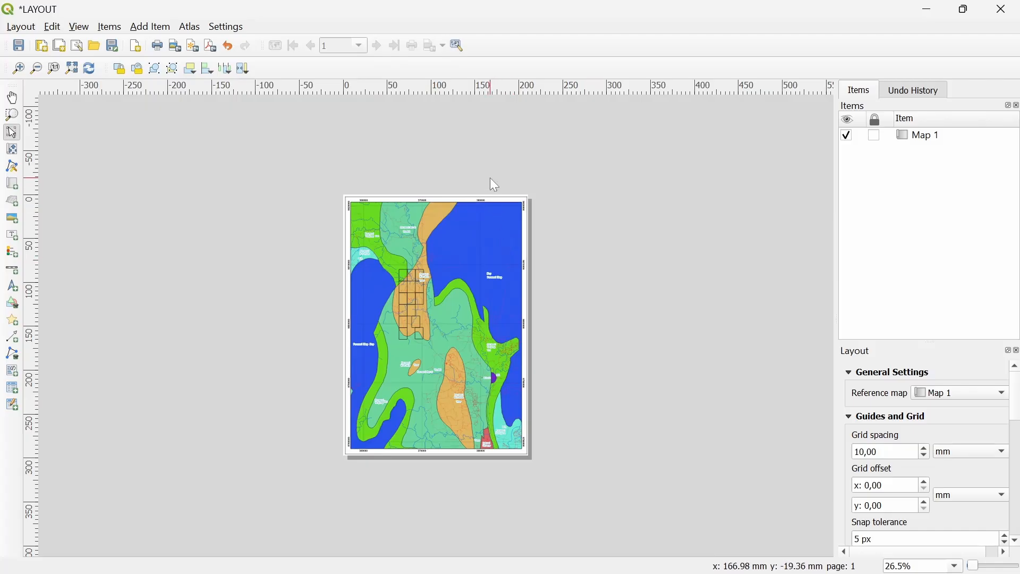
# Set the page width to 320 mm in Page Properties, keeping the 297 mm height
pyautogui.rightClick(507, 195)
pyautogui.click(507, 195)
pyautogui.rightClick(503, 196)
pyautogui.rightClick(493, 197)
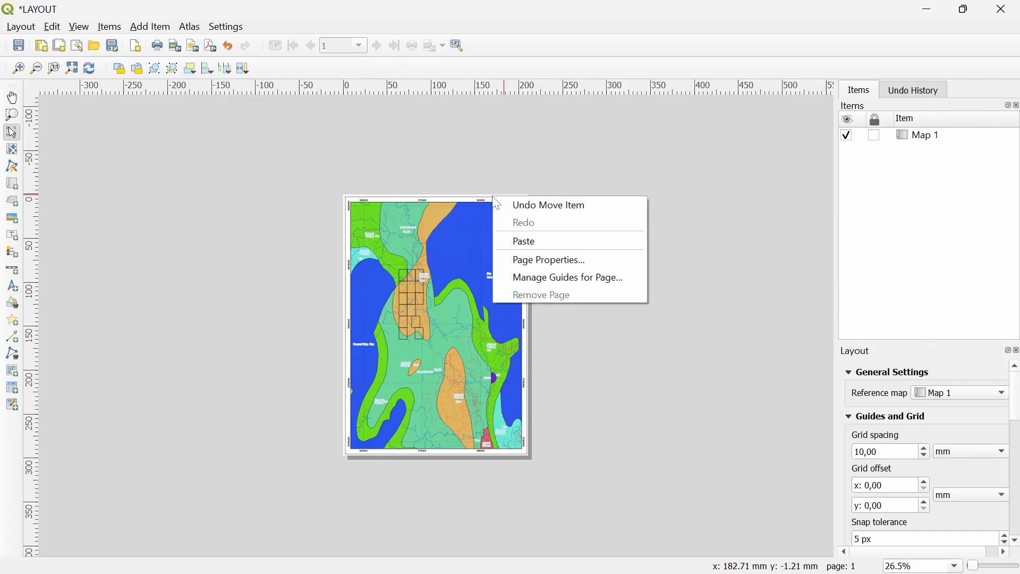
pyautogui.click(558, 262)
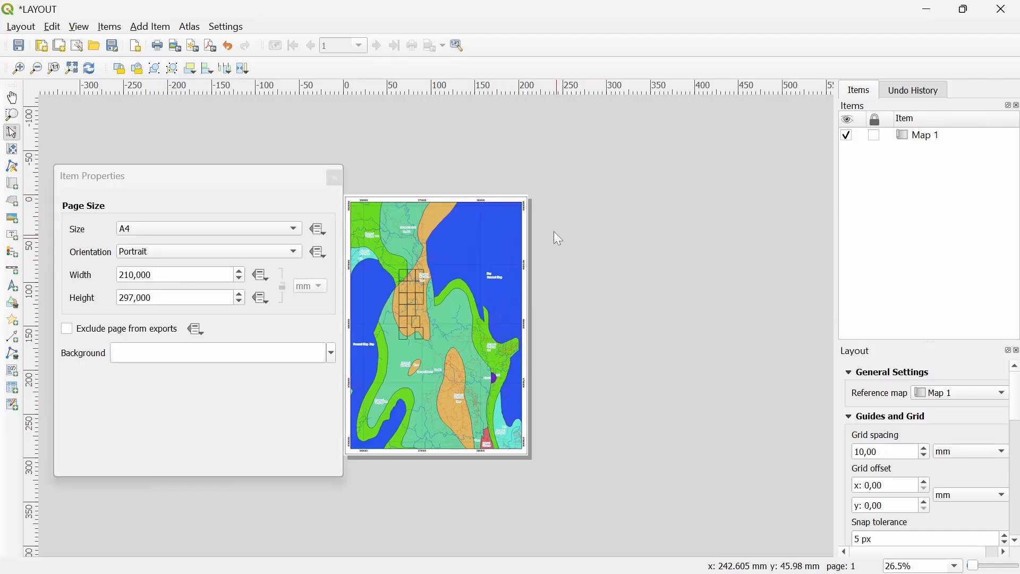
pyautogui.doubleClick(136, 275)
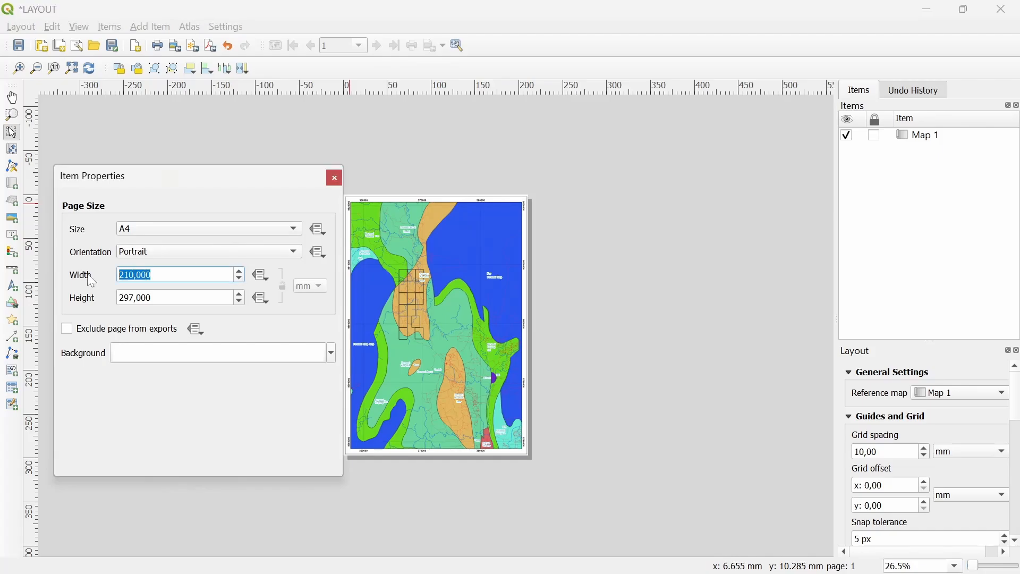
pyautogui.write('320')
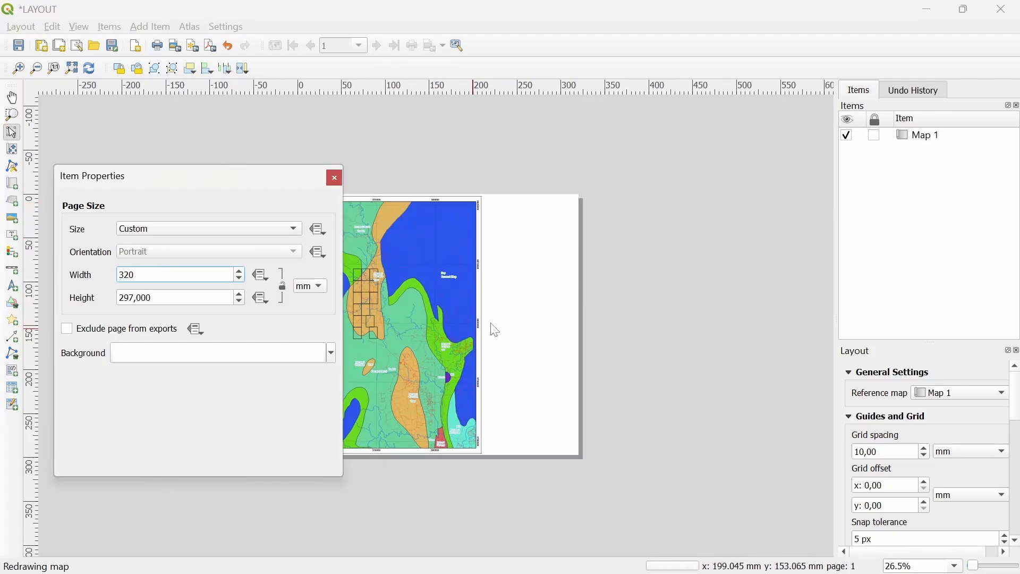
pyautogui.click(335, 178)
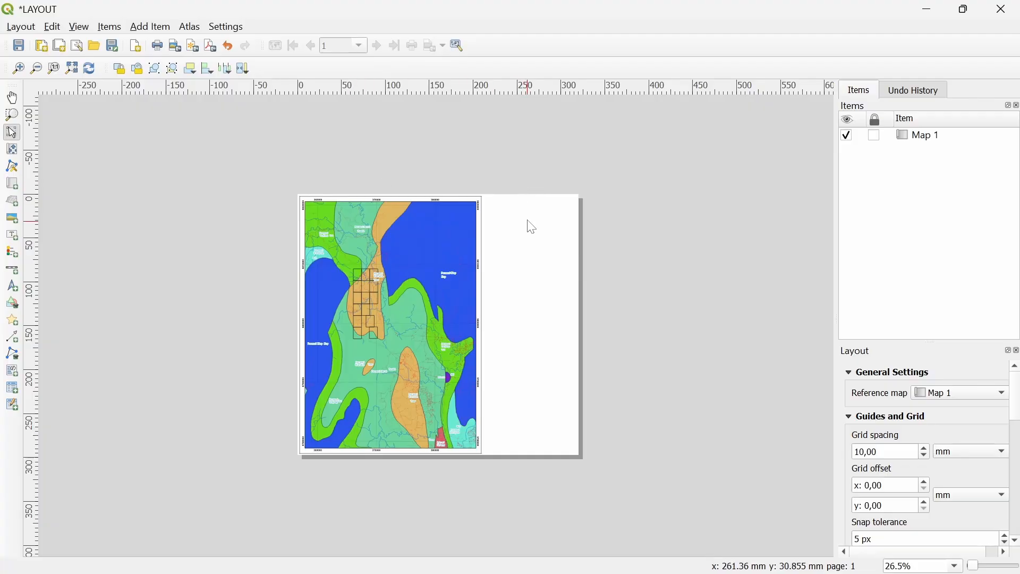
pyautogui.scroll(3, 528, 206)
# Add a horizontal guide near the page top, aligned with the map frame's top edge
pyautogui.moveTo(568, 217); pyautogui.dragTo(302, 448)
pyautogui.moveTo(277, 231); pyautogui.dragTo(278, 277)
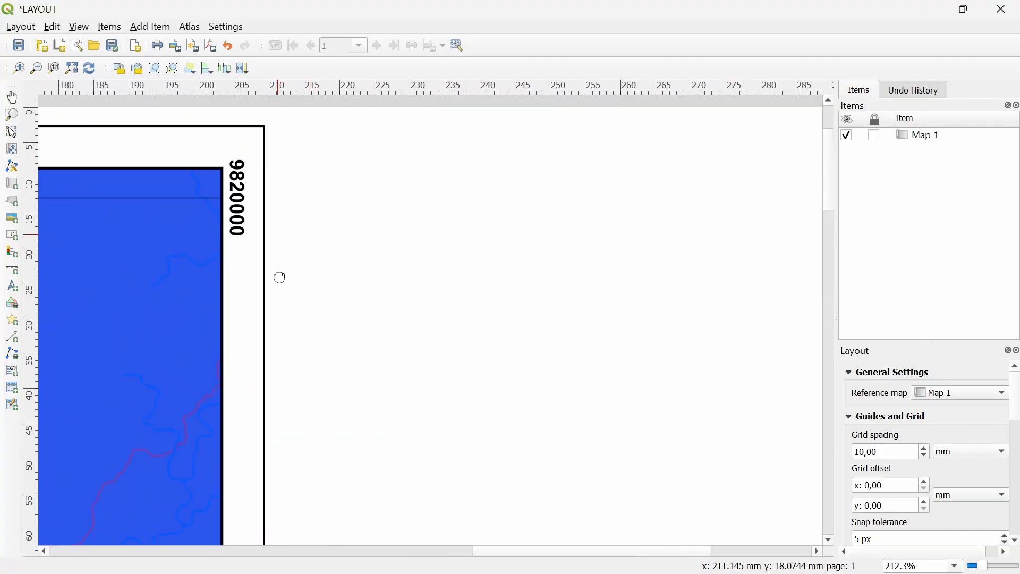
pyautogui.press('v')
pyautogui.scroll(2, 284, 242)
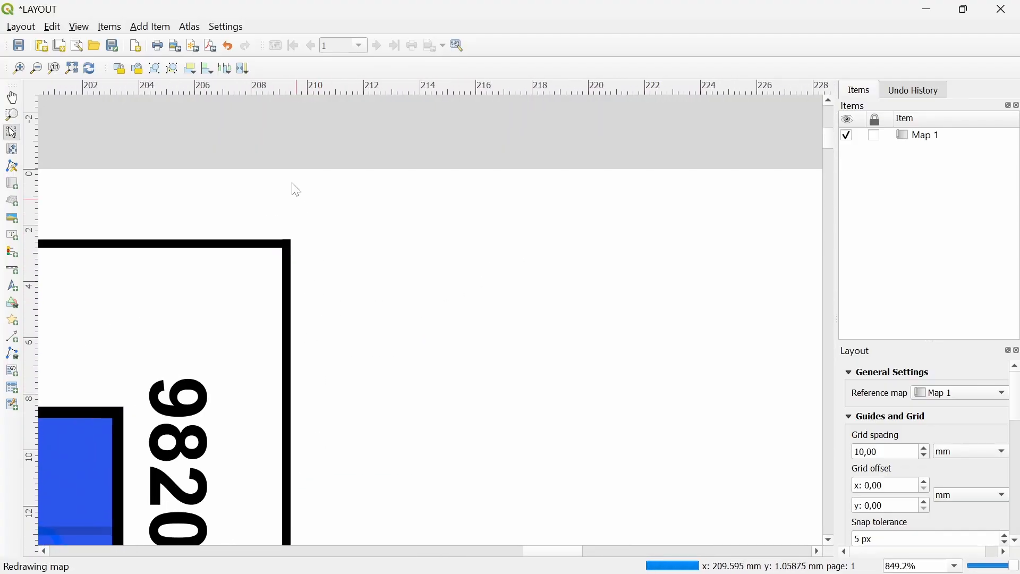
pyautogui.scroll(1, 296, 190)
pyautogui.moveTo(346, 87); pyautogui.dragTo(305, 319)
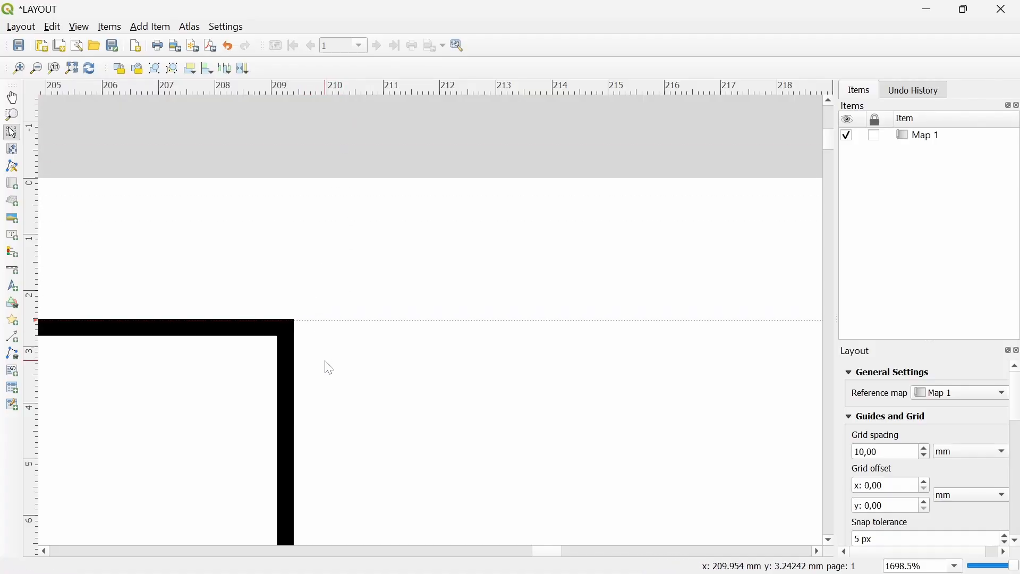
pyautogui.scroll(3, 303, 324)
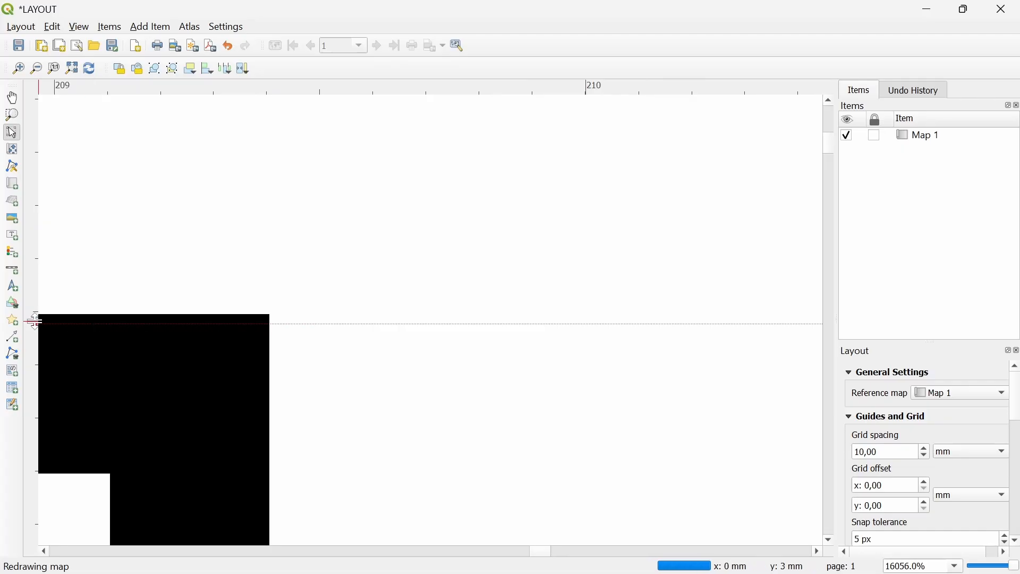
pyautogui.moveTo(33, 323); pyautogui.dragTo(38, 316)
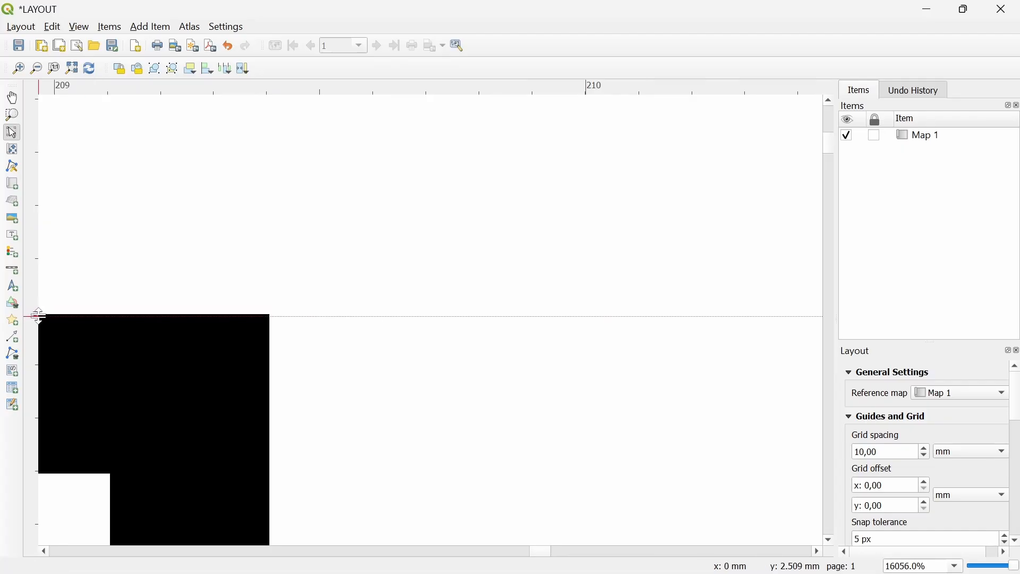
pyautogui.scroll(-9, 285, 342)
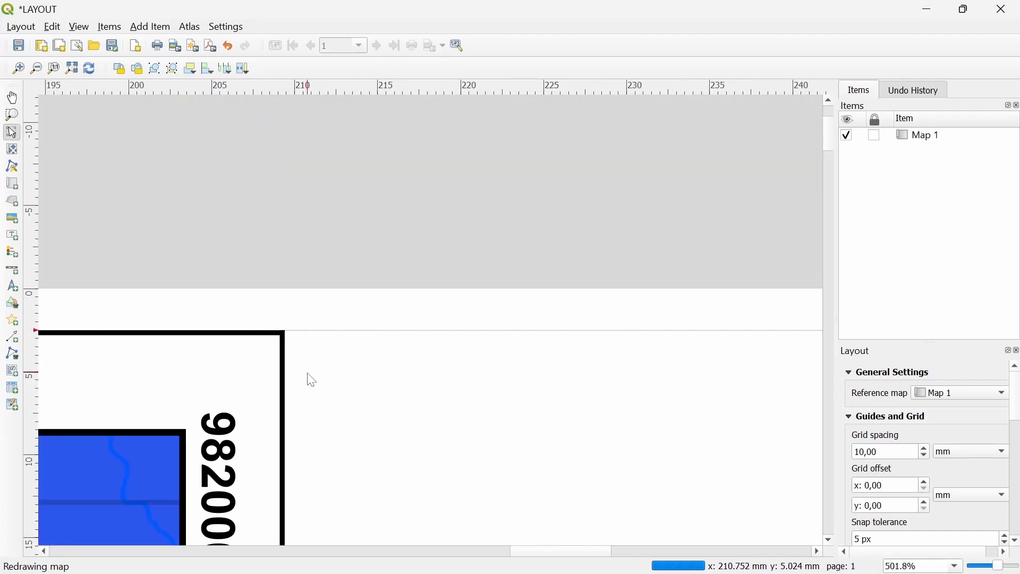
pyautogui.scroll(6, 505, 483)
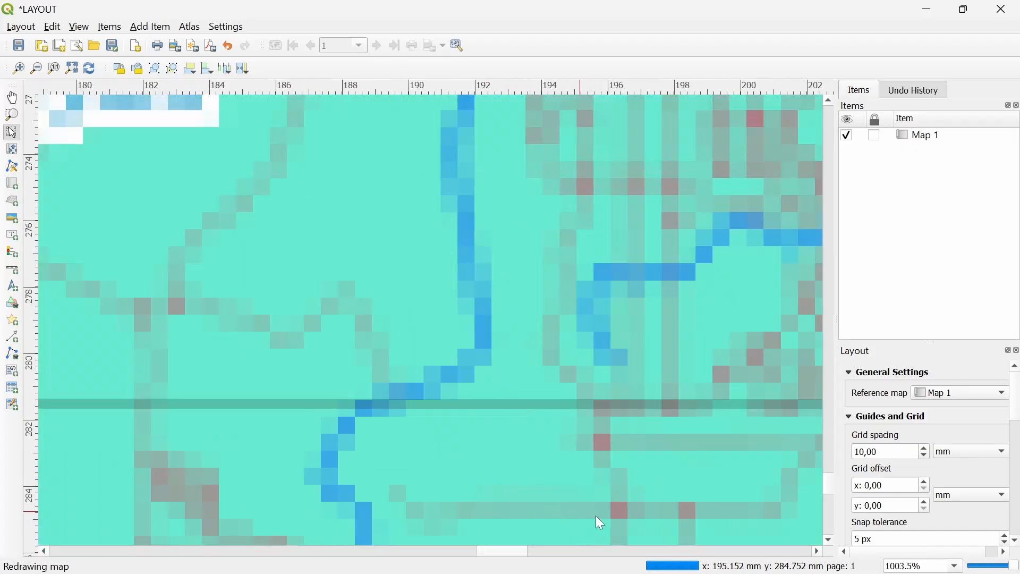
pyautogui.scroll(-1, 595, 515)
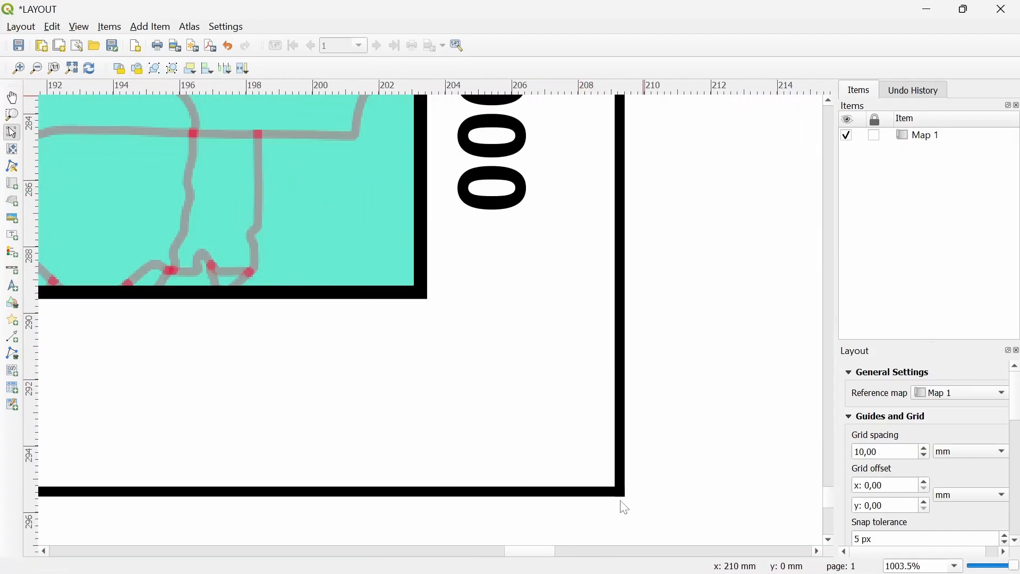
# Add a horizontal guide at the map frame's bottom edge, about 295.5 mm
pyautogui.moveTo(610, 90); pyautogui.dragTo(618, 316)
pyautogui.scroll(2, 617, 494)
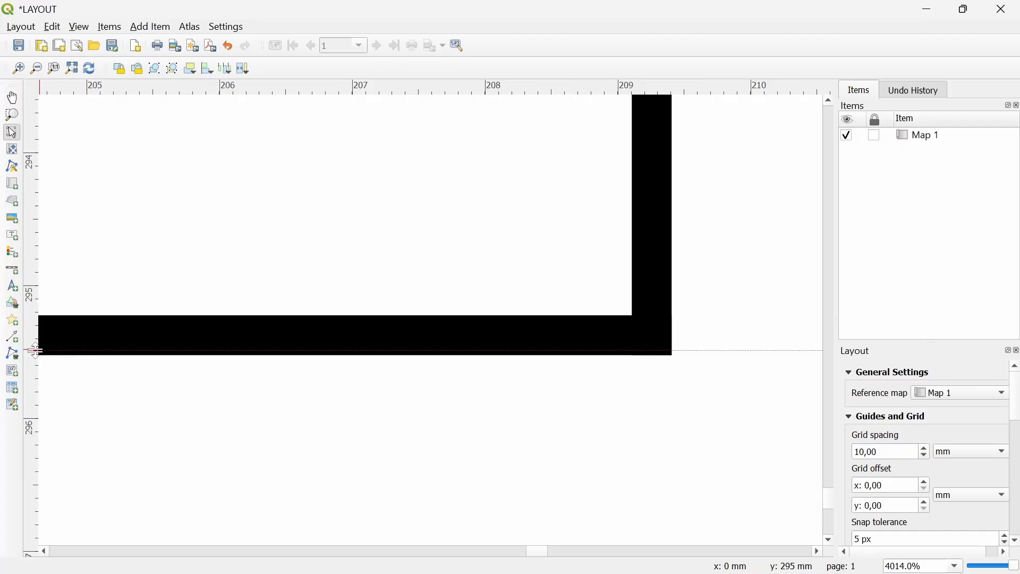
pyautogui.moveTo(35, 350); pyautogui.dragTo(35, 355)
pyautogui.scroll(-6, 375, 379)
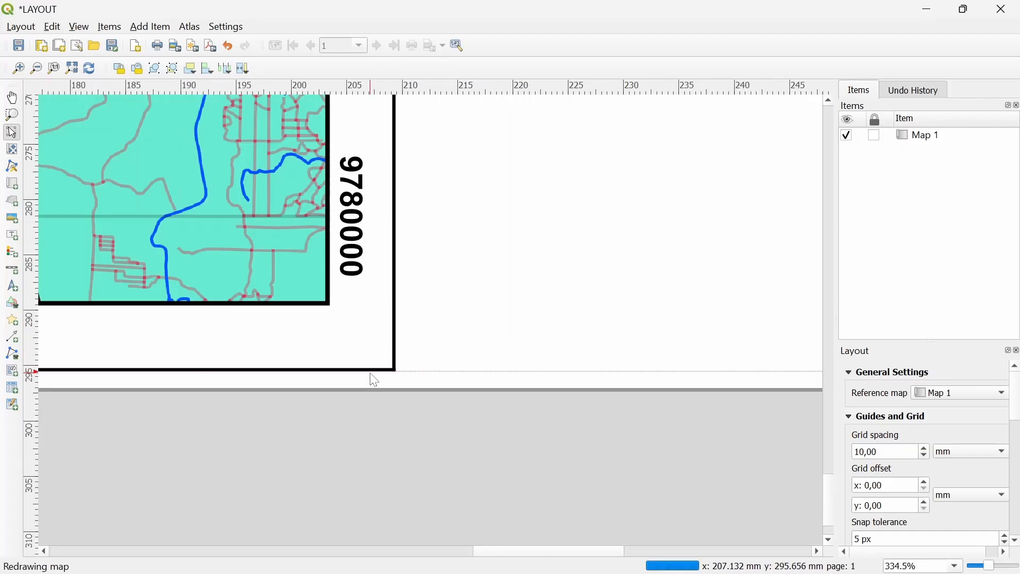
pyautogui.scroll(-1, 546, 249)
pyautogui.scroll(2, 542, 152)
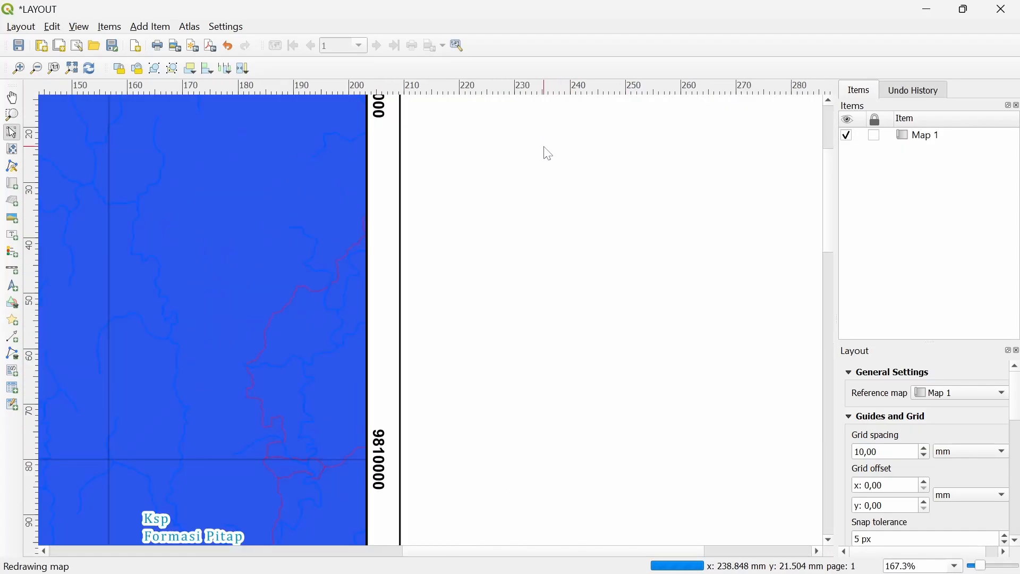
# Add vertical guides at about 211 mm beside the map and near the page's right edge
pyautogui.moveTo(541, 148); pyautogui.dragTo(531, 435)
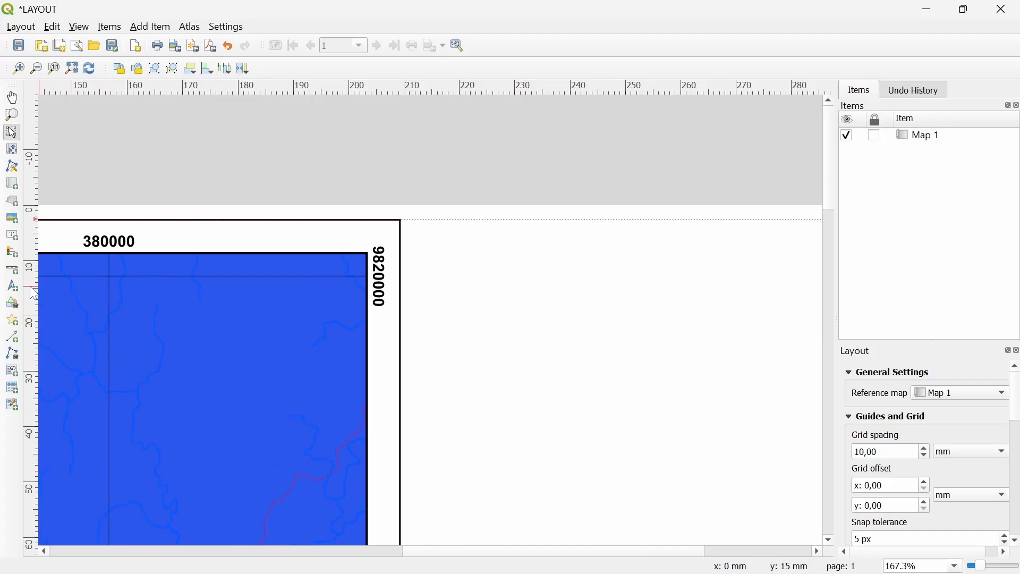
pyautogui.moveTo(388, 275); pyautogui.dragTo(411, 251)
pyautogui.moveTo(611, 276); pyautogui.dragTo(333, 236)
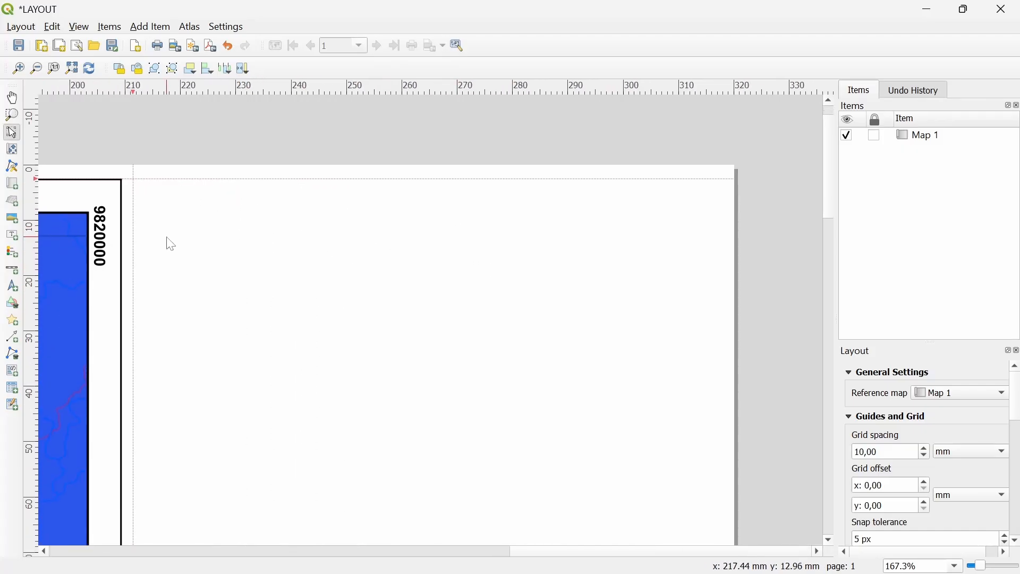
pyautogui.moveTo(30, 264); pyautogui.dragTo(724, 321)
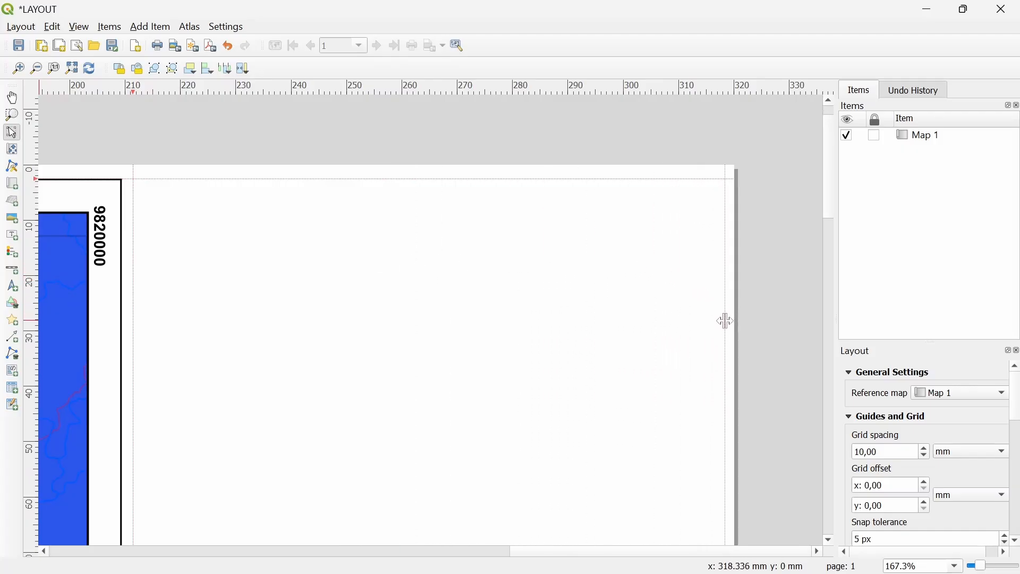
pyautogui.scroll(-2, 579, 341)
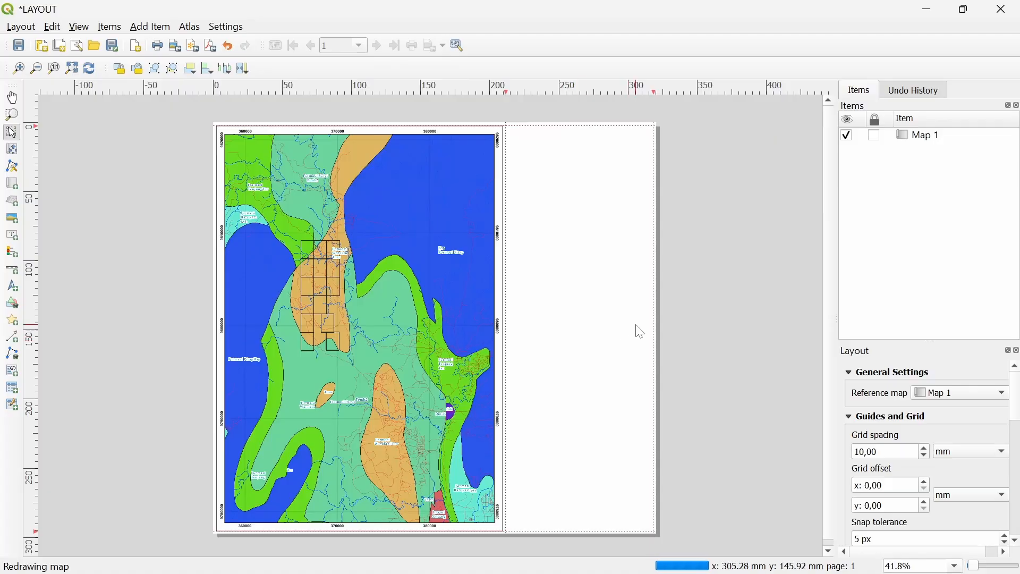
# Draw a rectangle shape over the blank strip right of the map
pyautogui.click(140, 28)
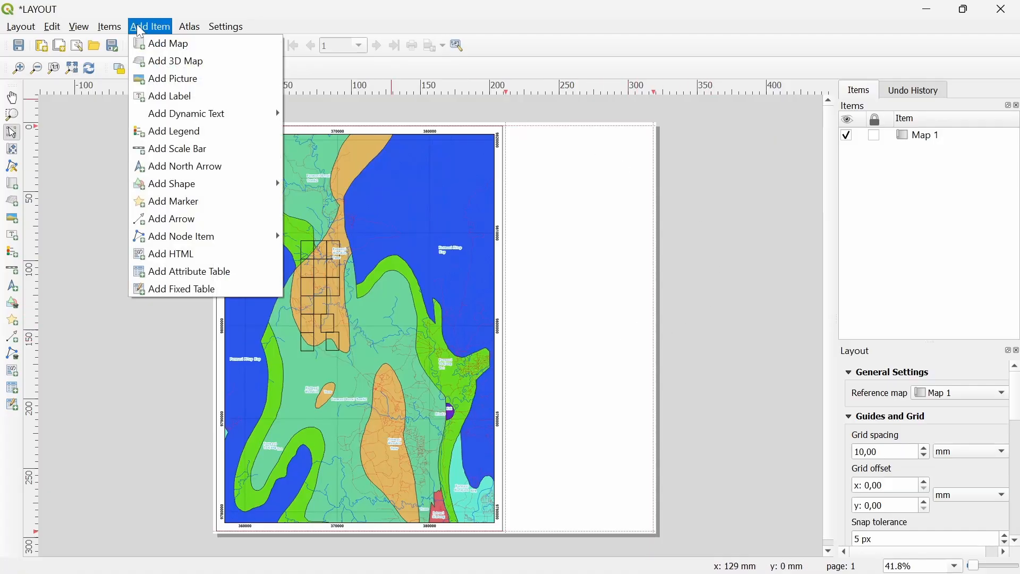
pyautogui.moveTo(201, 187)
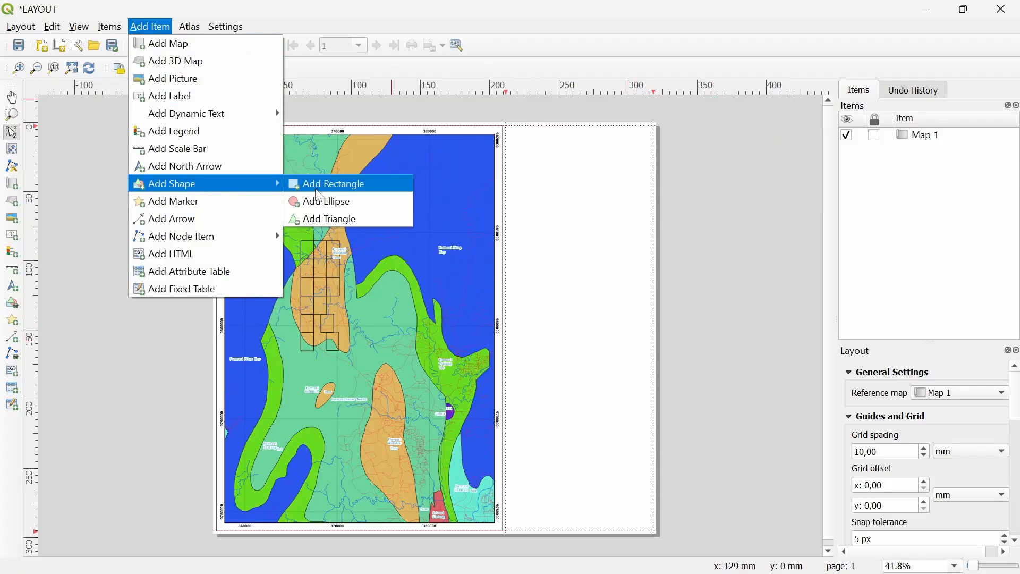
pyautogui.click(328, 184)
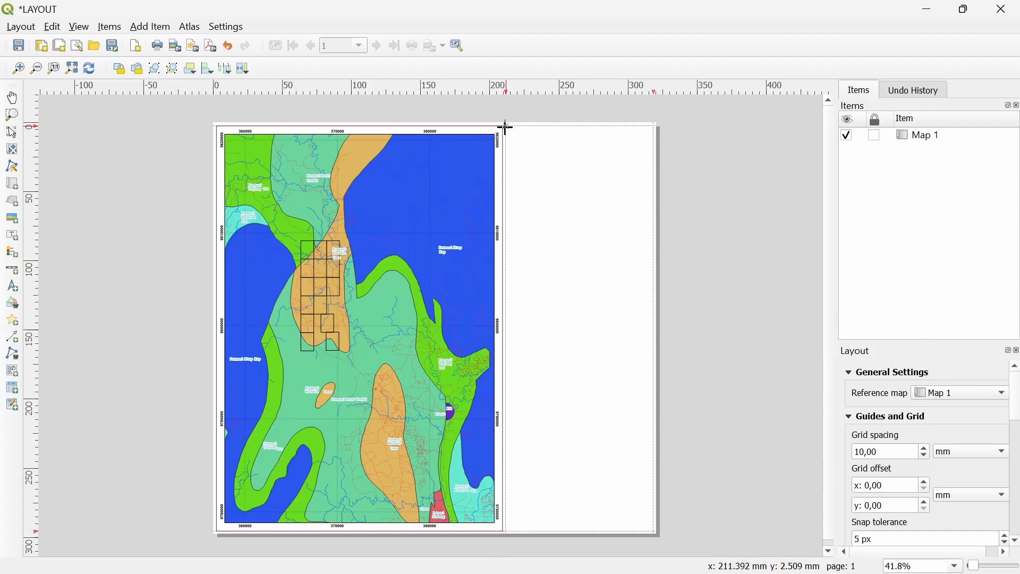
pyautogui.moveTo(507, 128); pyautogui.dragTo(657, 533)
pyautogui.scroll(1, 563, 521)
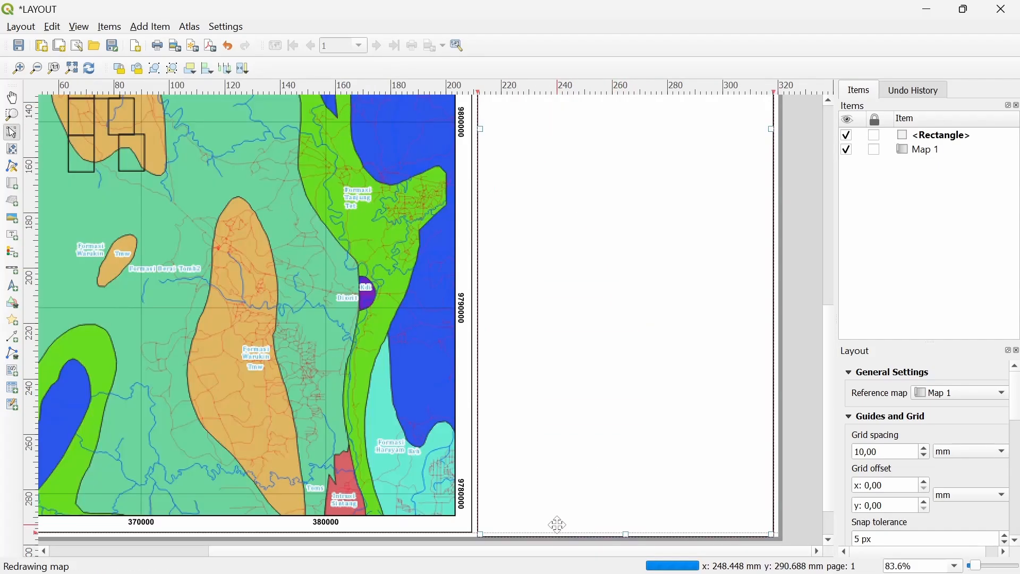
pyautogui.scroll(1, 546, 449)
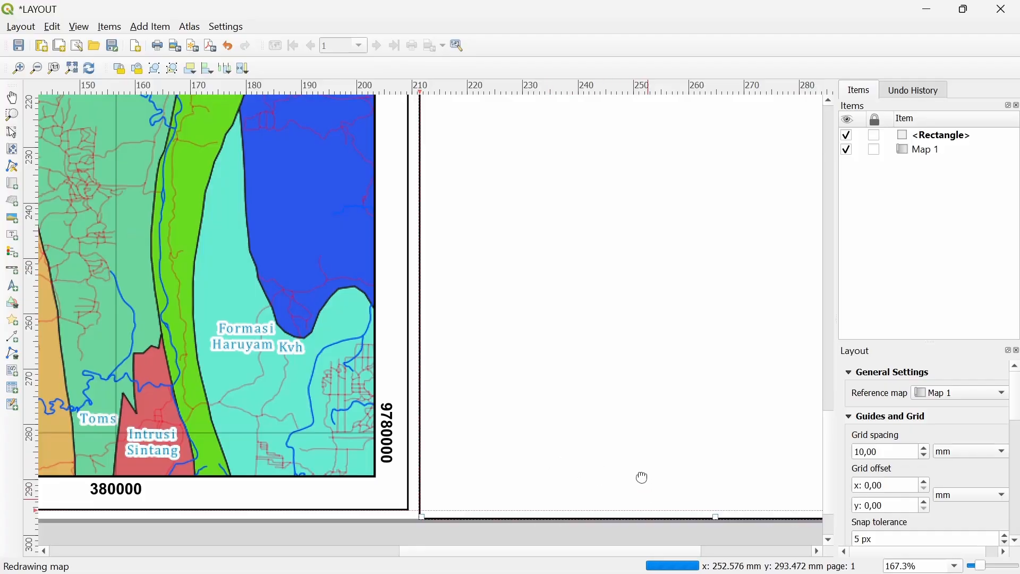
# Align the rectangle's bottom and top edges with the map frame
pyautogui.moveTo(700, 440); pyautogui.dragTo(701, 433)
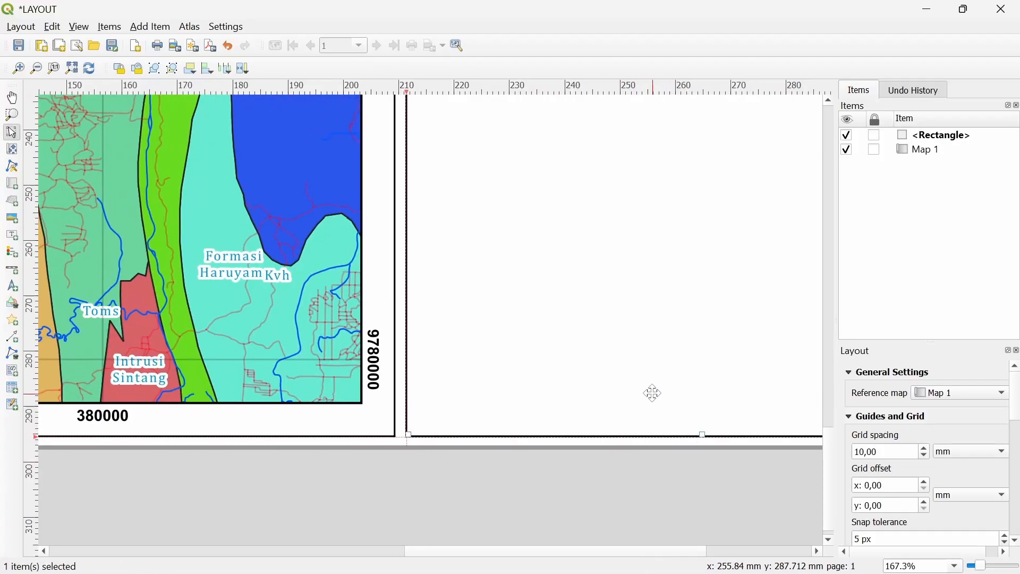
pyautogui.scroll(-2, 649, 389)
pyautogui.scroll(1, 533, 183)
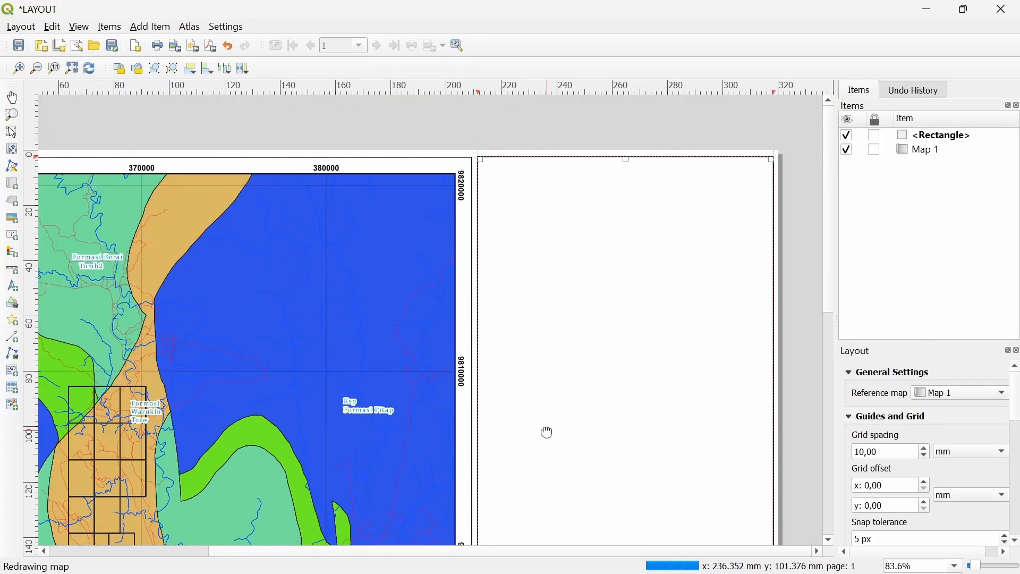
pyautogui.scroll(1, 633, 166)
pyautogui.scroll(1, 663, 170)
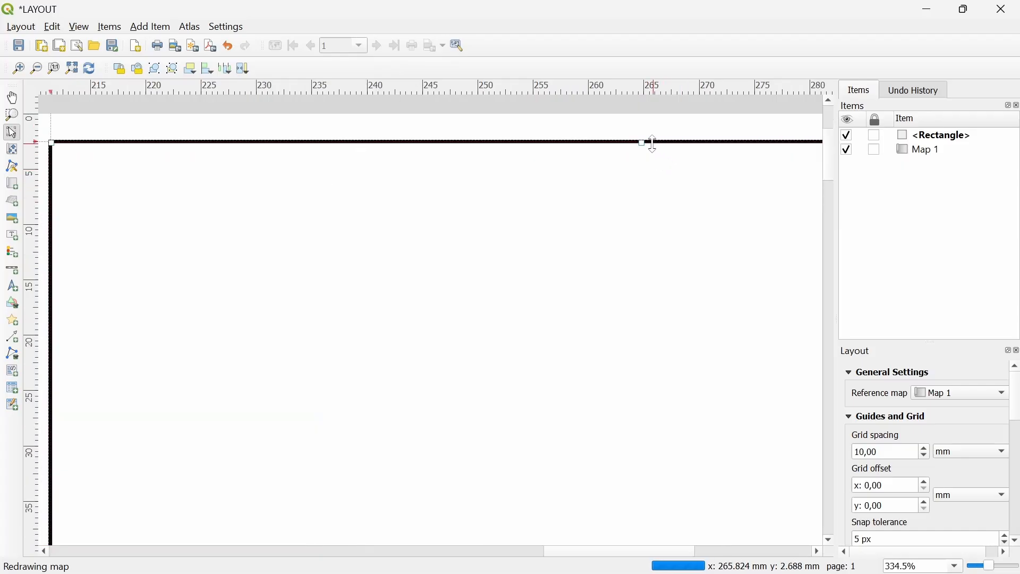
pyautogui.click(646, 142)
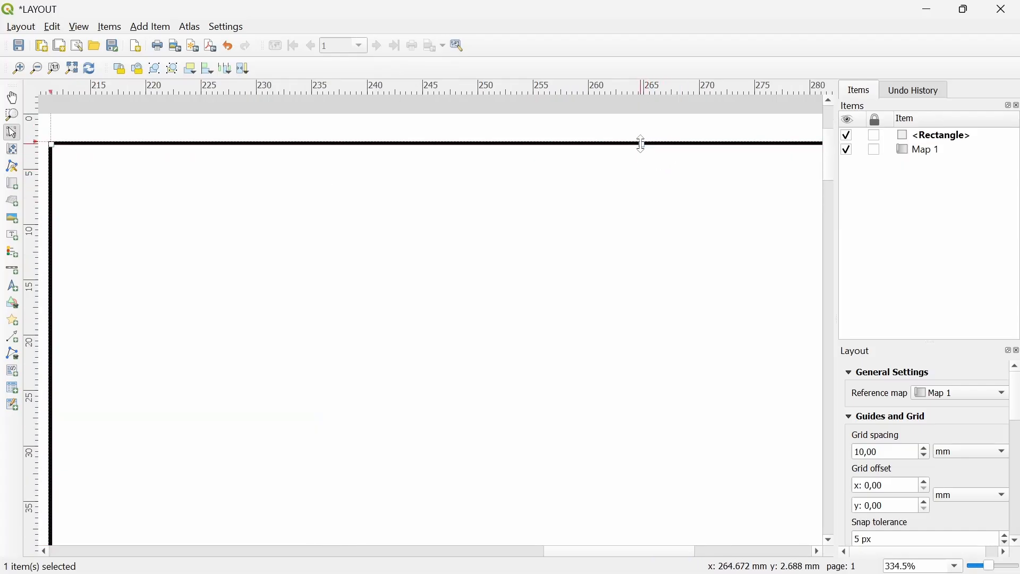
pyautogui.moveTo(638, 146)
pyautogui.mouseDown()
pyautogui.moveTo(643, 159)
pyautogui.moveTo(652, 145)
pyautogui.mouseUp()
pyautogui.scroll(-1, 600, 208)
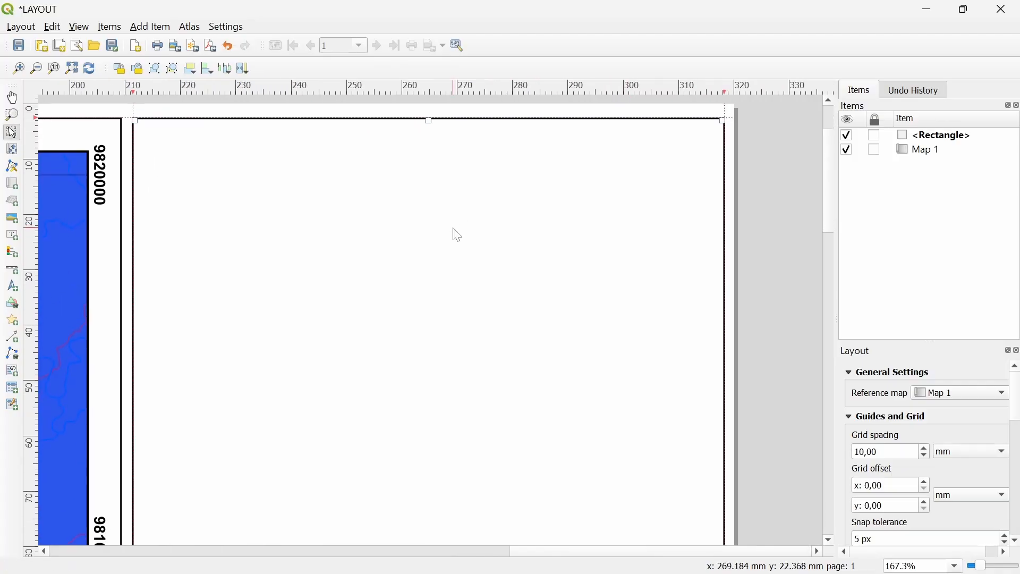
pyautogui.scroll(-2, 539, 258)
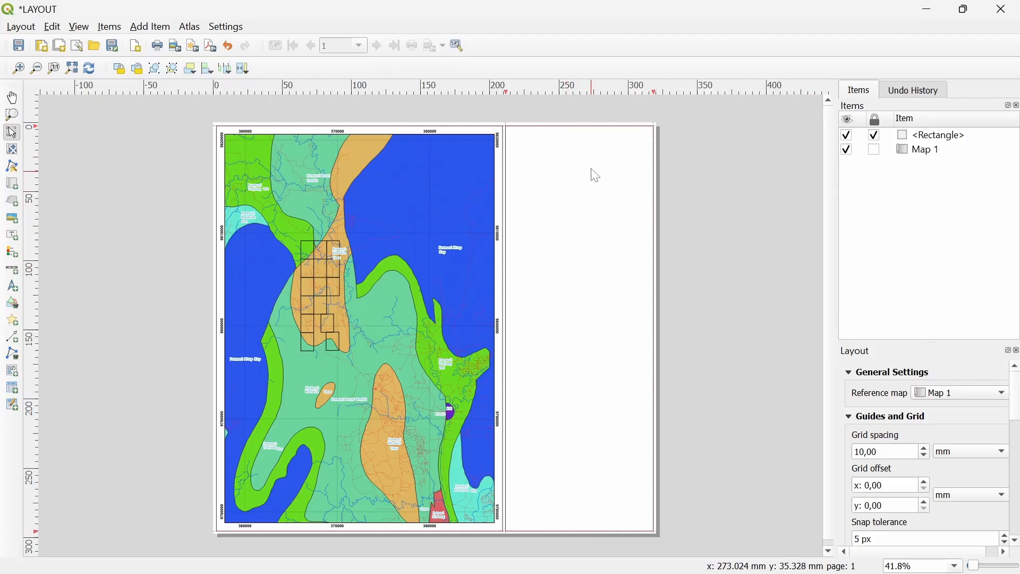
pyautogui.click(154, 27)
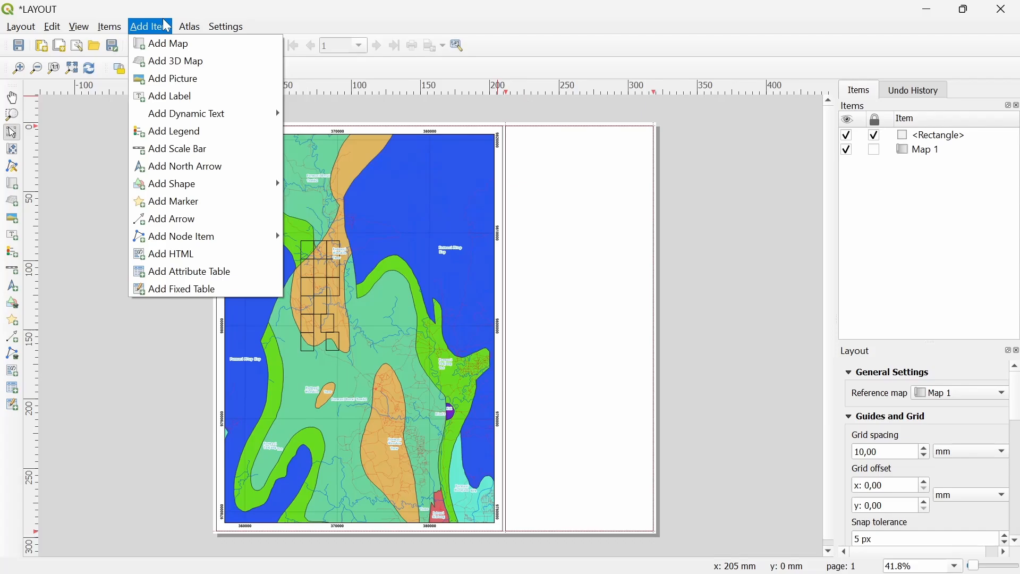
# Draw a label box at the top of the right panel and open its Item Properties
pyautogui.click(178, 96)
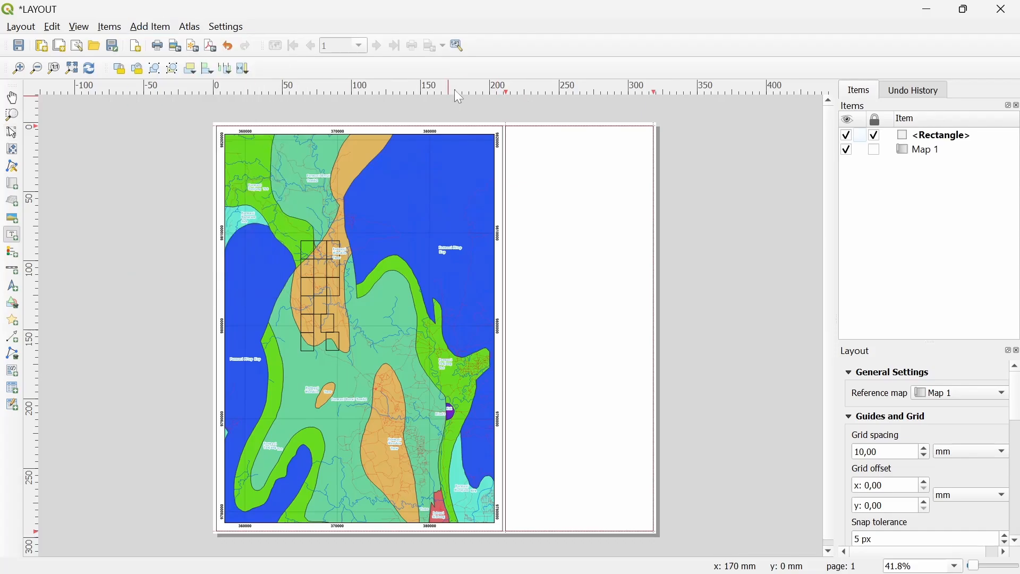
pyautogui.moveTo(508, 128); pyautogui.dragTo(653, 152)
pyautogui.scroll(1, 604, 140)
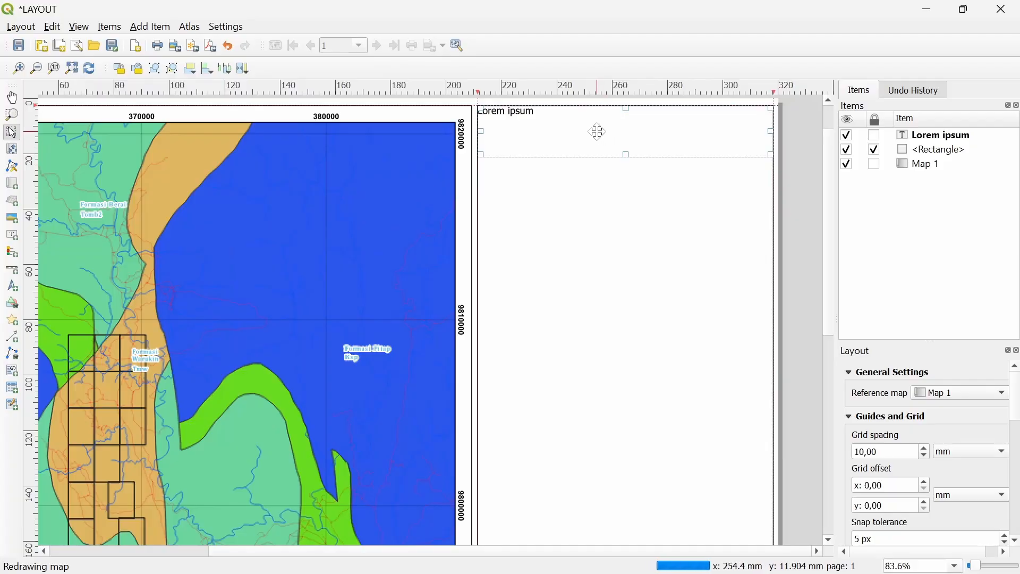
pyautogui.moveTo(594, 127); pyautogui.dragTo(588, 162)
pyautogui.moveTo(627, 189); pyautogui.dragTo(627, 211)
pyautogui.rightClick(595, 159)
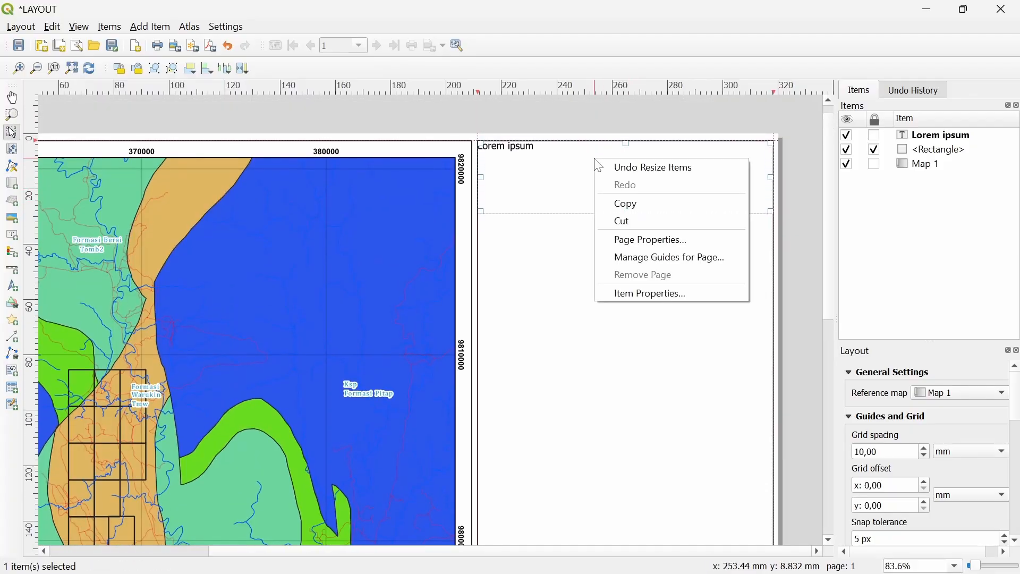
pyautogui.click(636, 293)
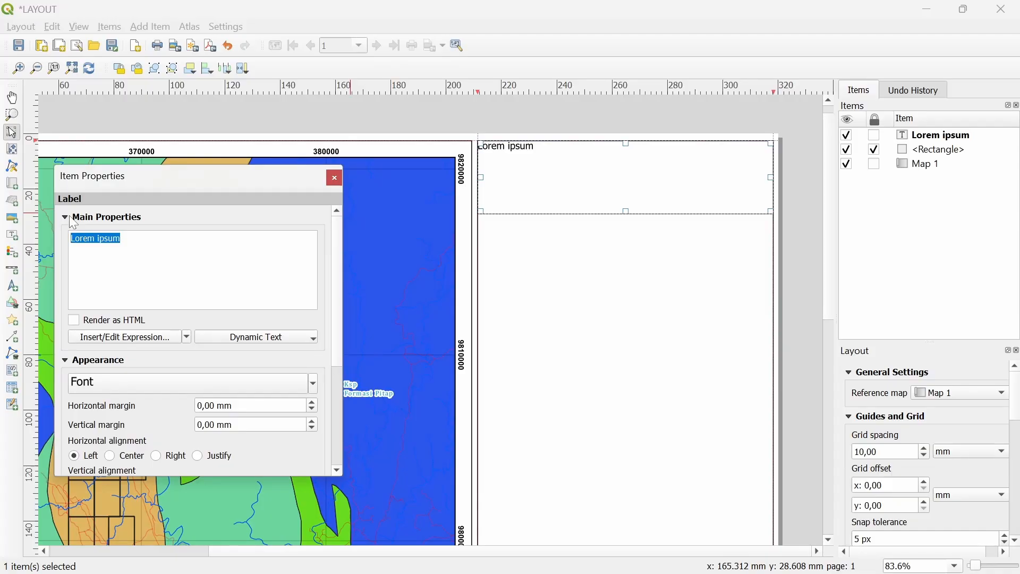
# Enter the header lines 'PROGRAM STUDI TEKNIK GEOLOGI', 'FAKULTAS SAINS DAN TEKNOLOGI', 'UNIVERSITAS MUHAMMADIYAH KALIMANTAN TIMUR'
pyautogui.write('PROGRAM STUDI TEK')
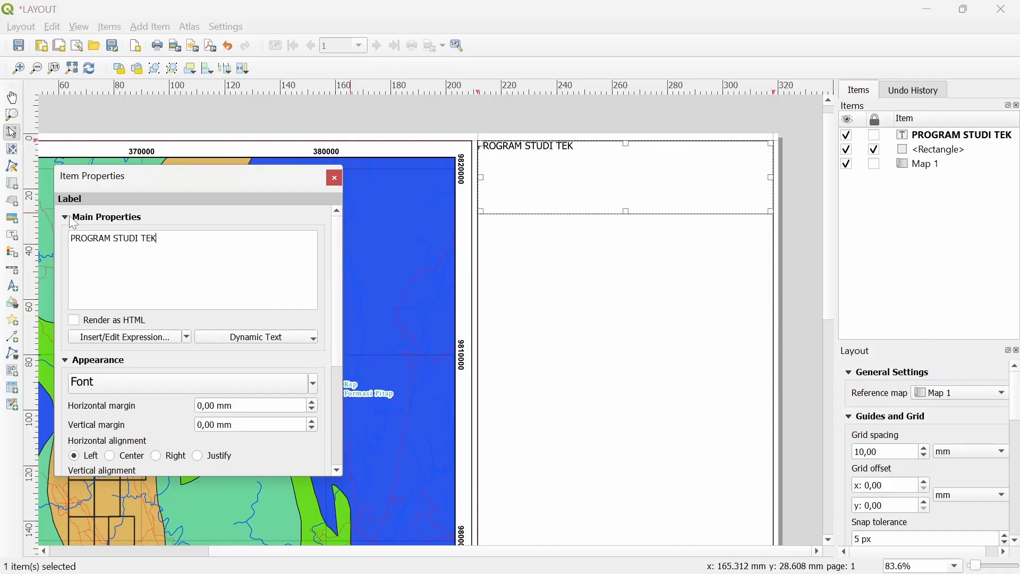
pyautogui.write('NIK GEOLOGI')
pyautogui.press('Return')
pyautogui.write('FAKULTAS SAINS DAN TEKNOLOGI')
pyautogui.press('Return')
pyautogui.write('U')
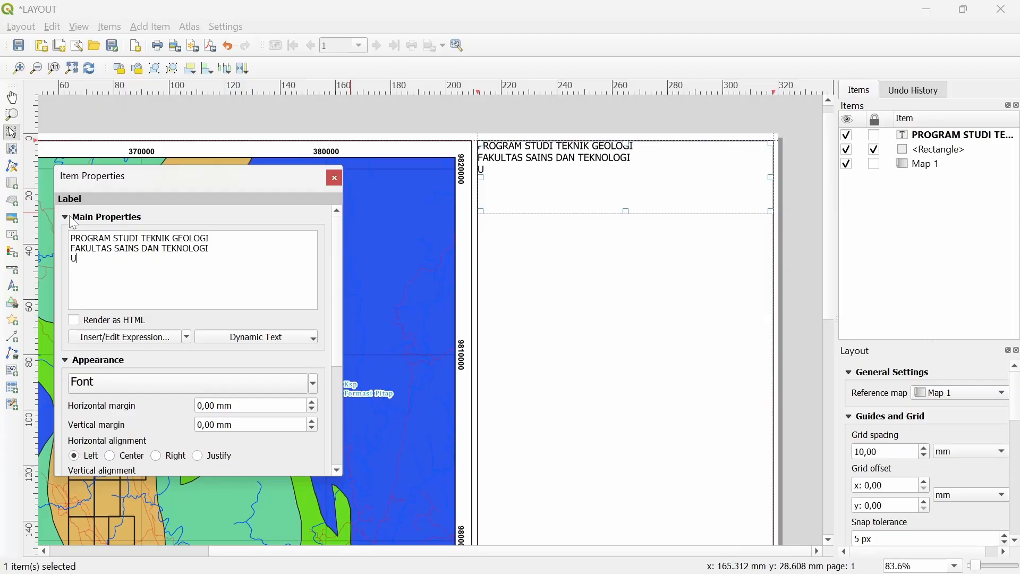
pyautogui.write('NIVERSITAS MUHAMMADIYAH KALIMANTAN TIMUR')
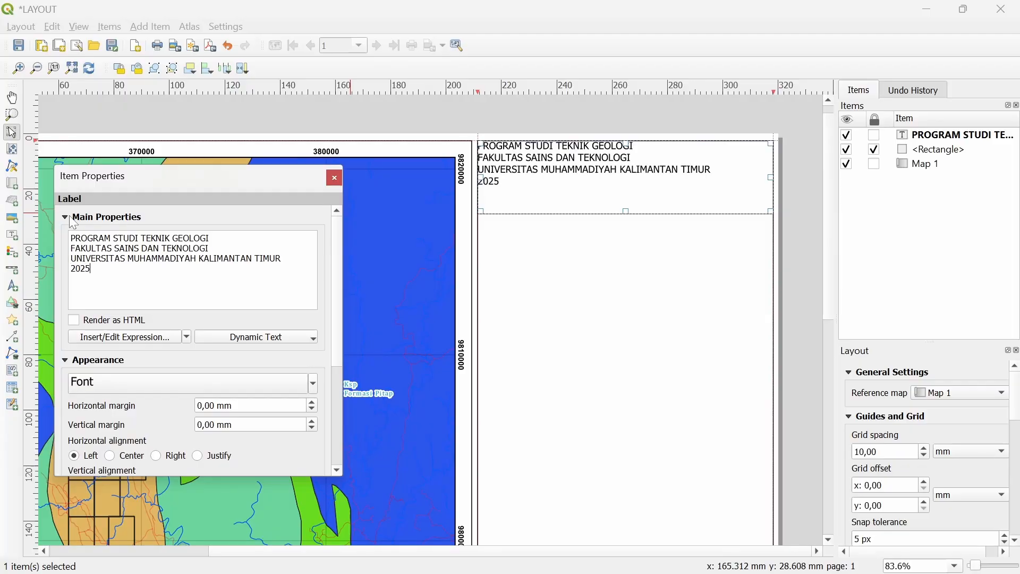
# Set the header label font to Arial Bold, 11 pt
pyautogui.click(180, 383)
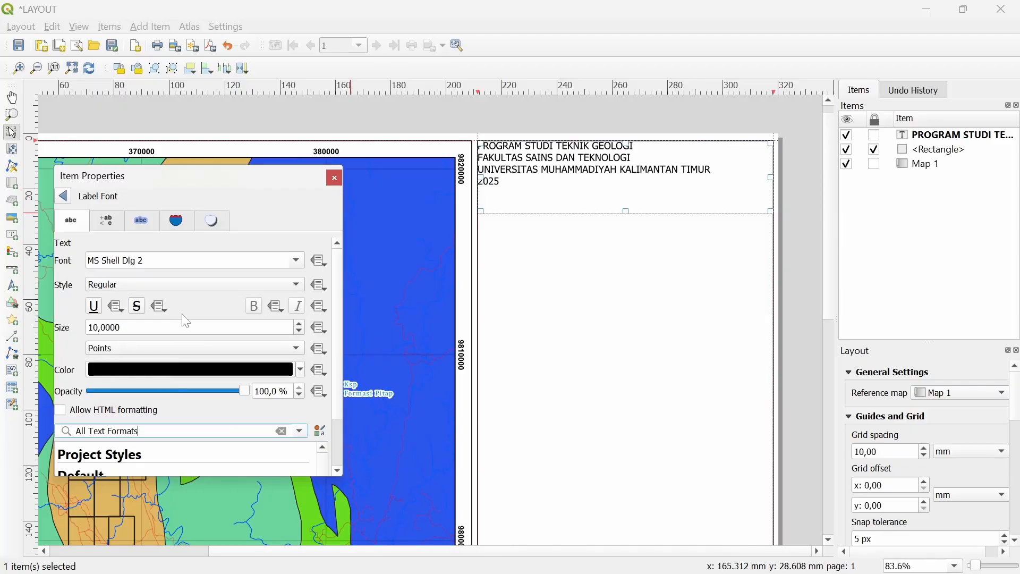
pyautogui.click(297, 264)
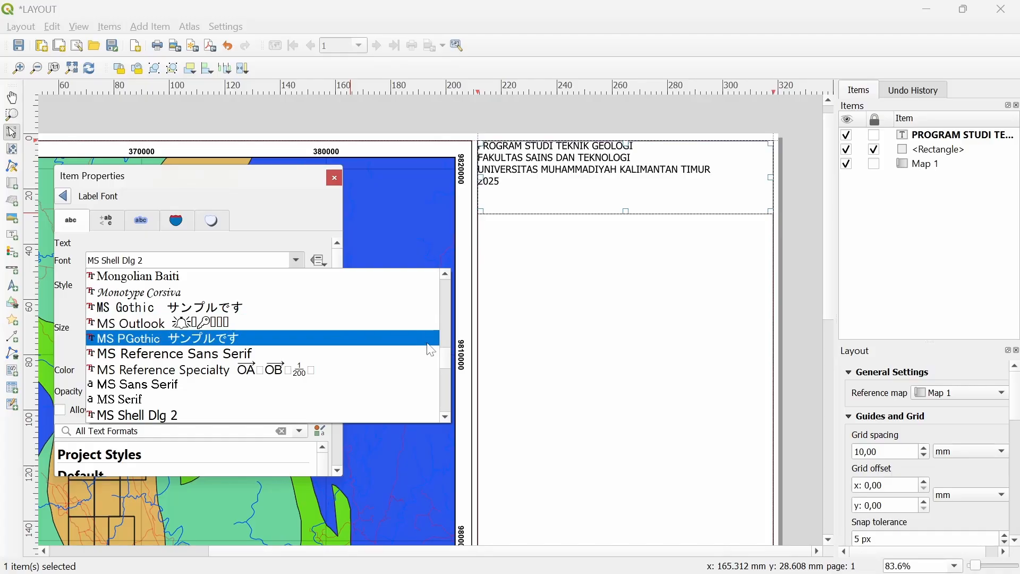
pyautogui.scroll(10, 447, 331)
pyautogui.scroll(10, 447, 331)
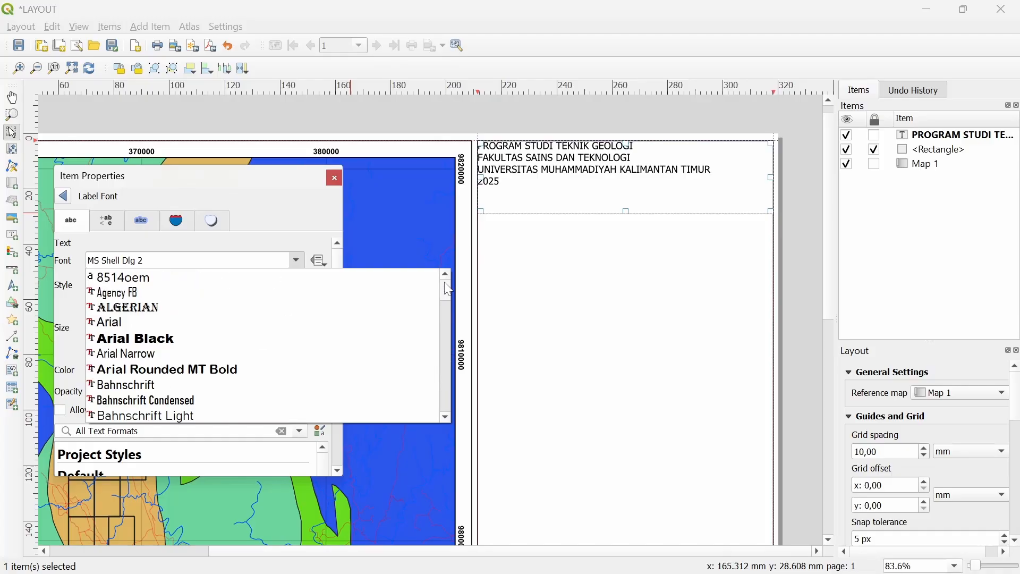
pyautogui.click(159, 321)
pyautogui.click(158, 283)
pyautogui.click(148, 298)
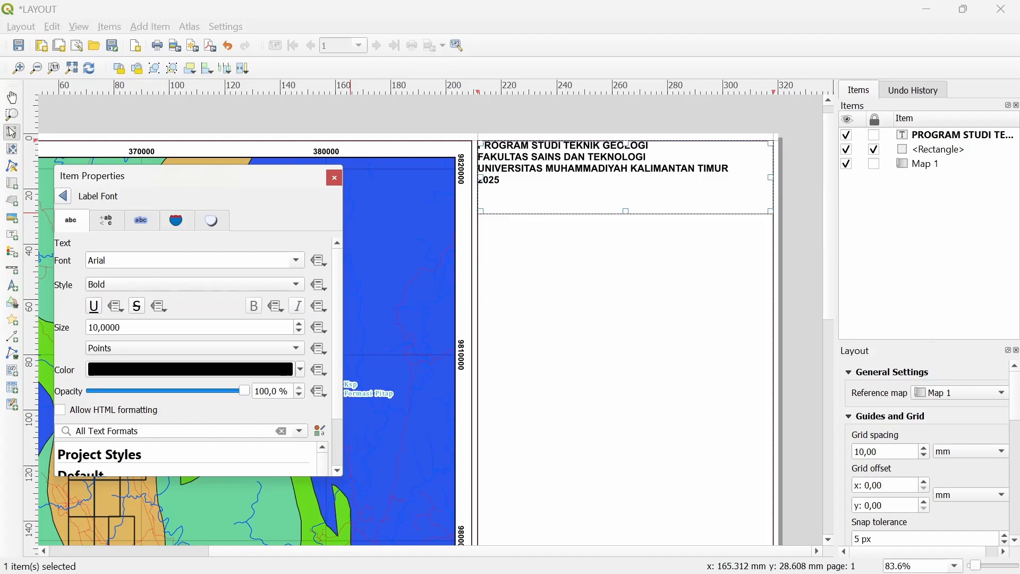
pyautogui.click(129, 327)
pyautogui.scroll(1, 129, 327)
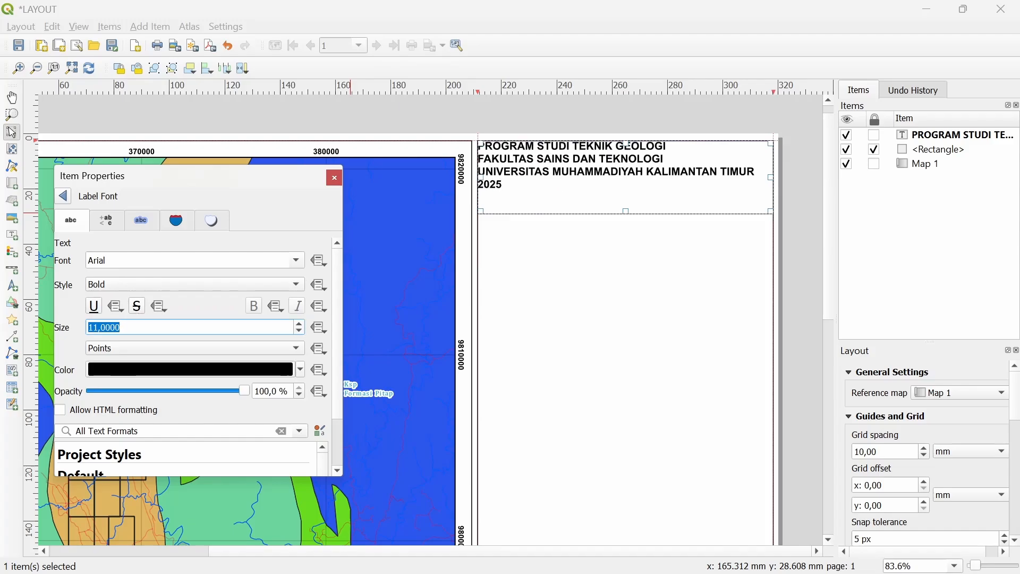
pyautogui.click(63, 197)
# Center the header text horizontally and vertically (Middle) in its box
pyautogui.scroll(-2, 111, 421)
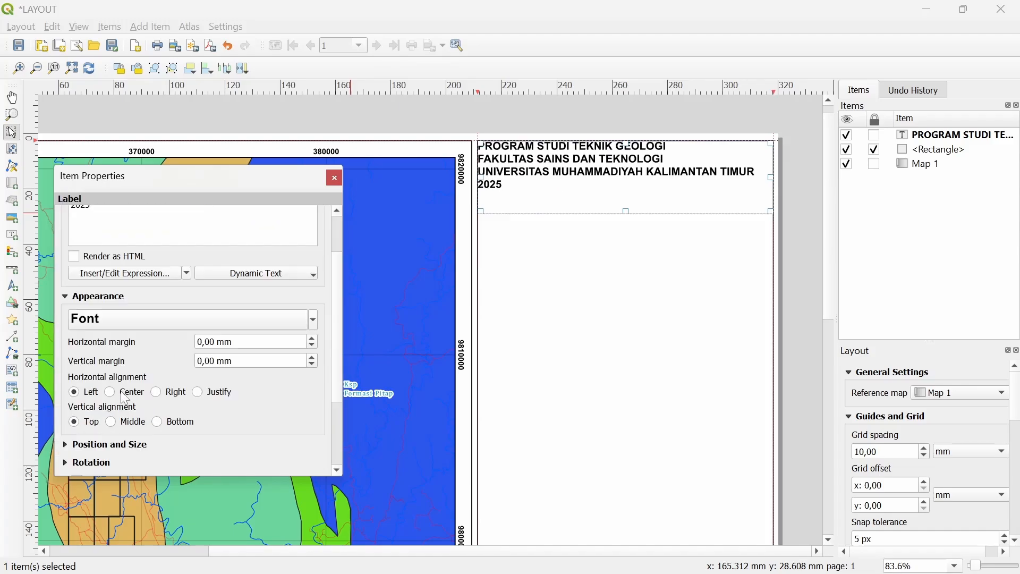
pyautogui.click(126, 396)
pyautogui.click(135, 423)
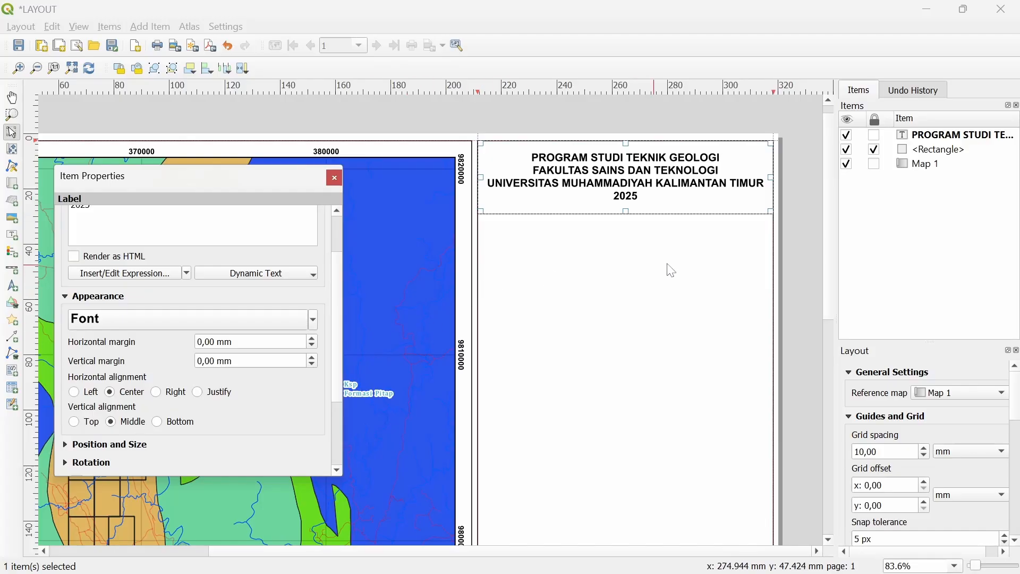
pyautogui.click(788, 233)
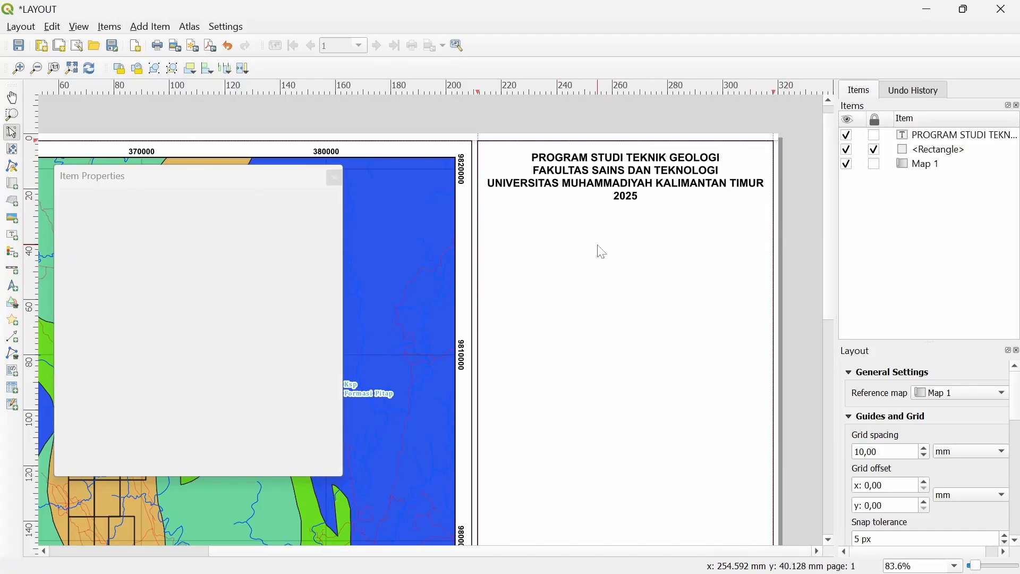
# Add a picture frame below the header loading the raster image logo umkt1.png
pyautogui.click(151, 28)
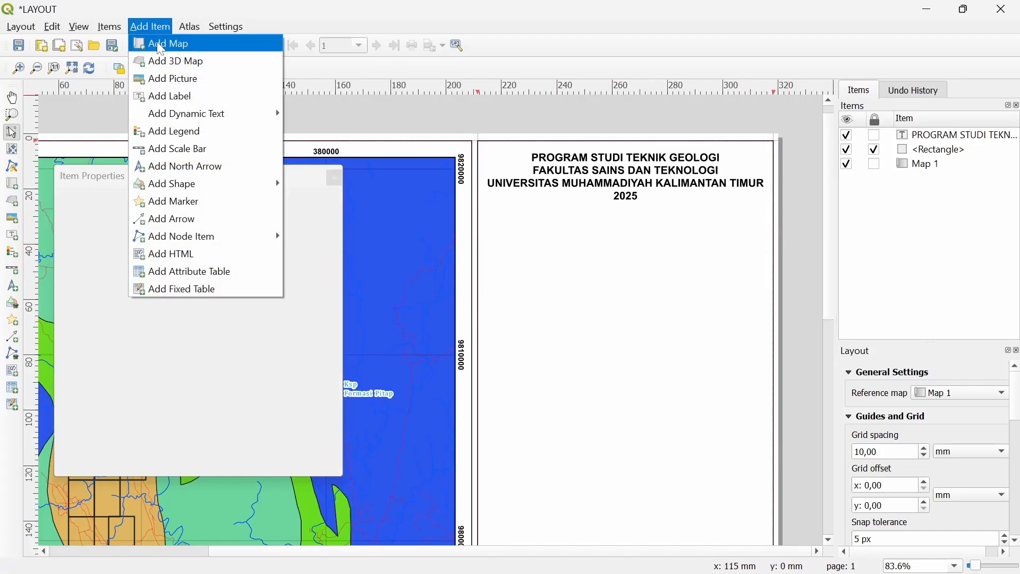
pyautogui.click(180, 80)
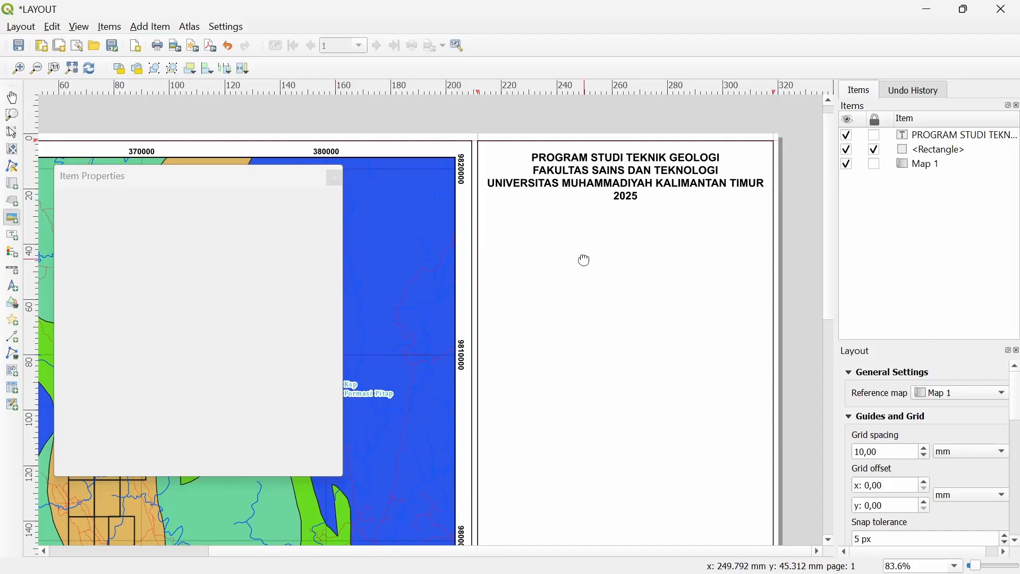
pyautogui.scroll(-1, 581, 250)
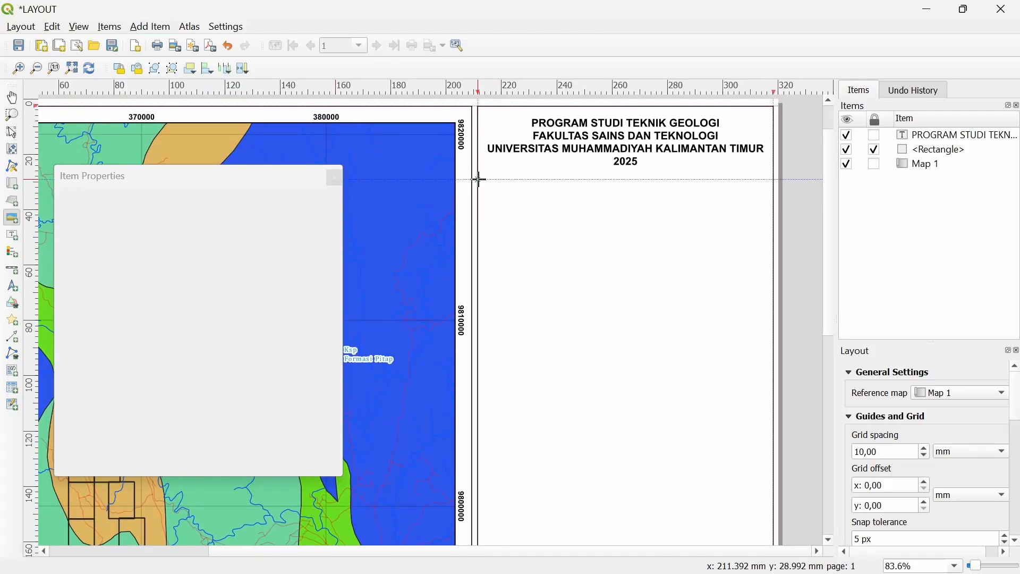
pyautogui.moveTo(480, 179); pyautogui.dragTo(772, 252)
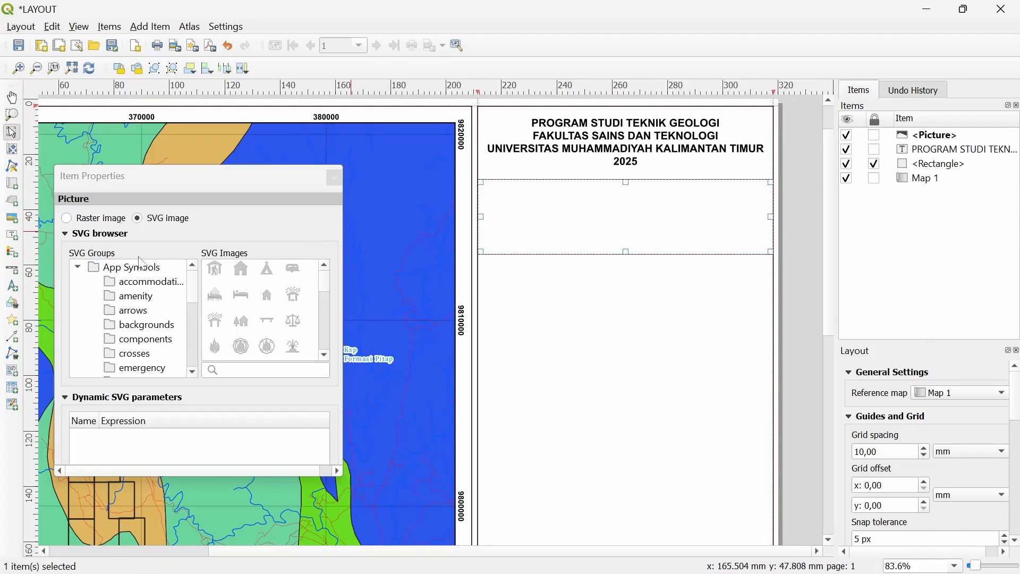
pyautogui.click(68, 218)
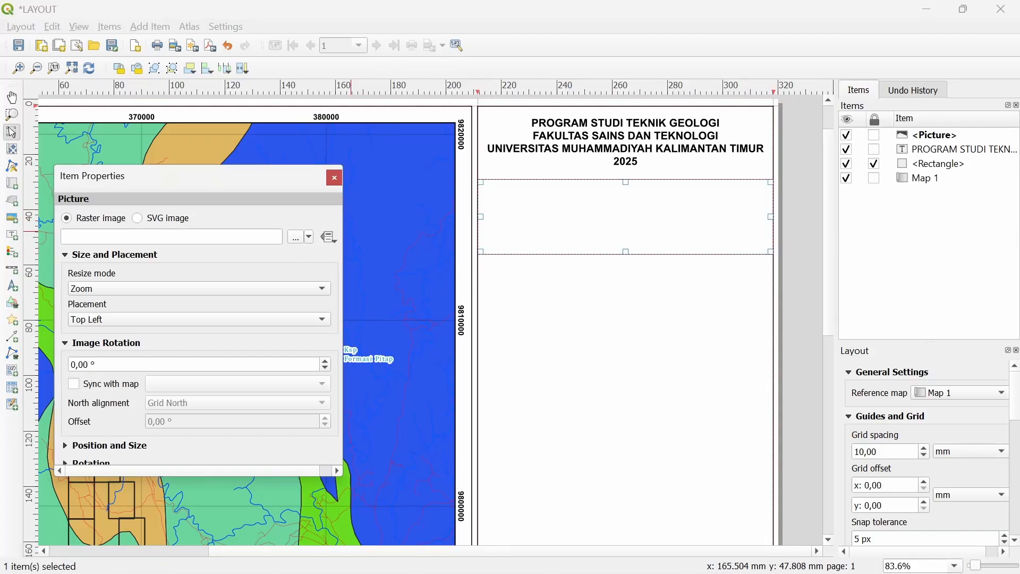
pyautogui.click(296, 238)
pyautogui.click(313, 268)
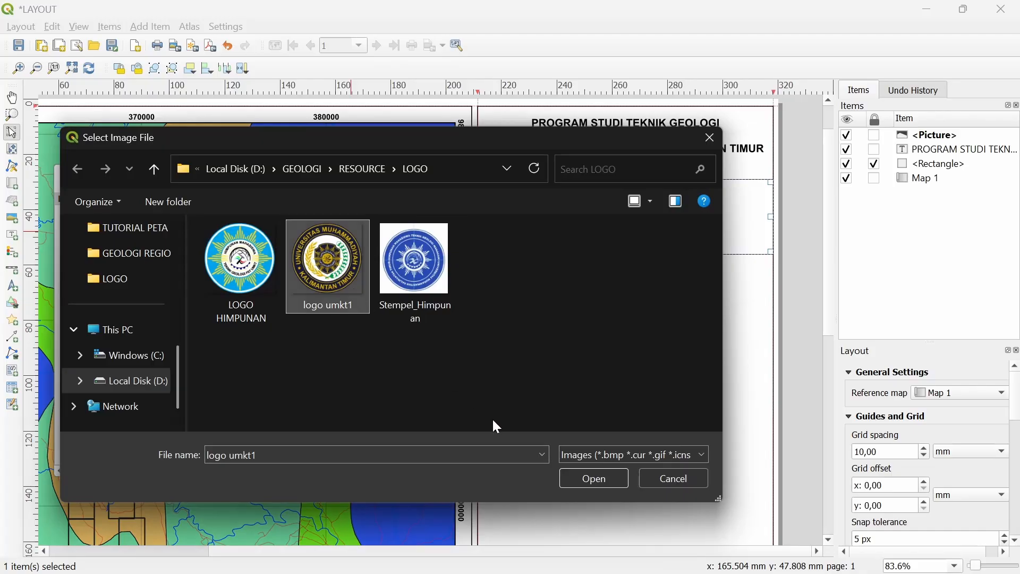
pyautogui.click(594, 479)
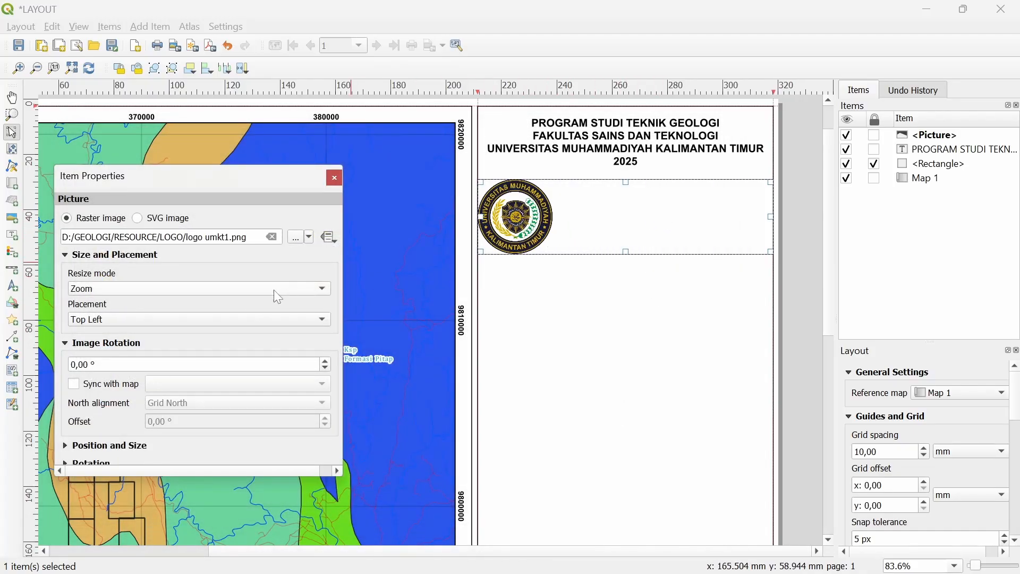
# Set the logo placement to Middle and shrink its frame from the bottom
pyautogui.click(110, 321)
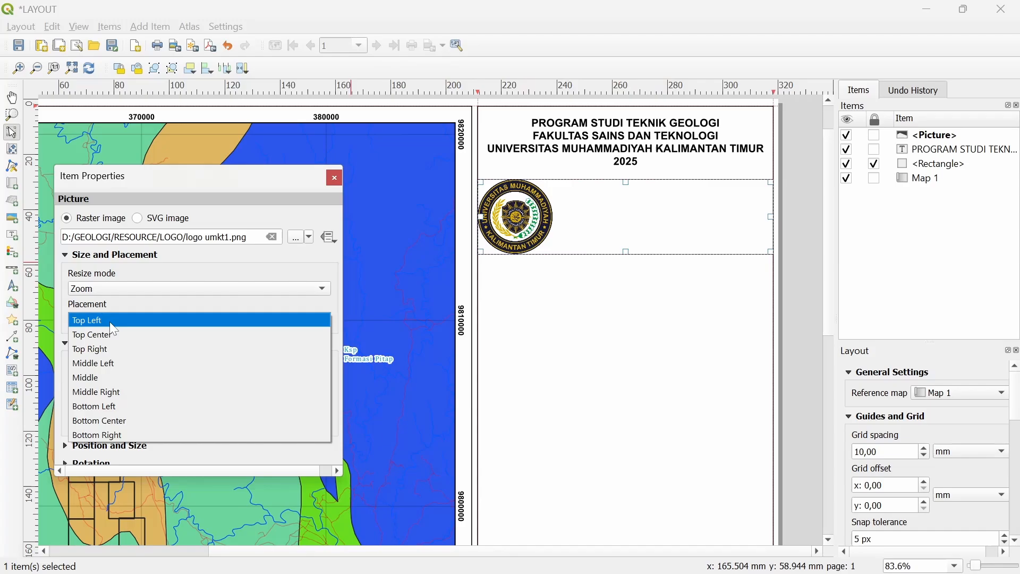
pyautogui.click(122, 379)
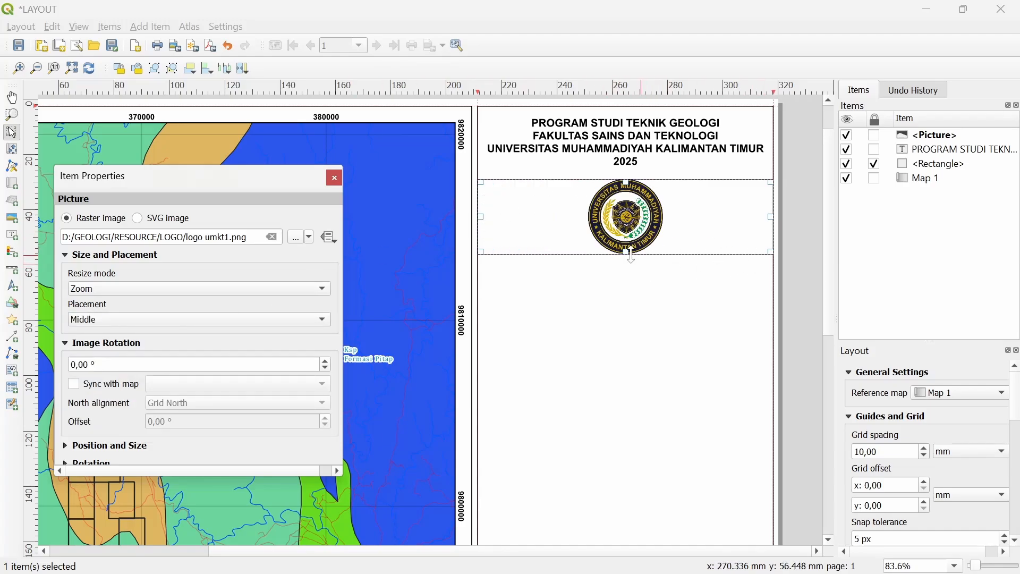
pyautogui.moveTo(631, 257); pyautogui.dragTo(630, 240)
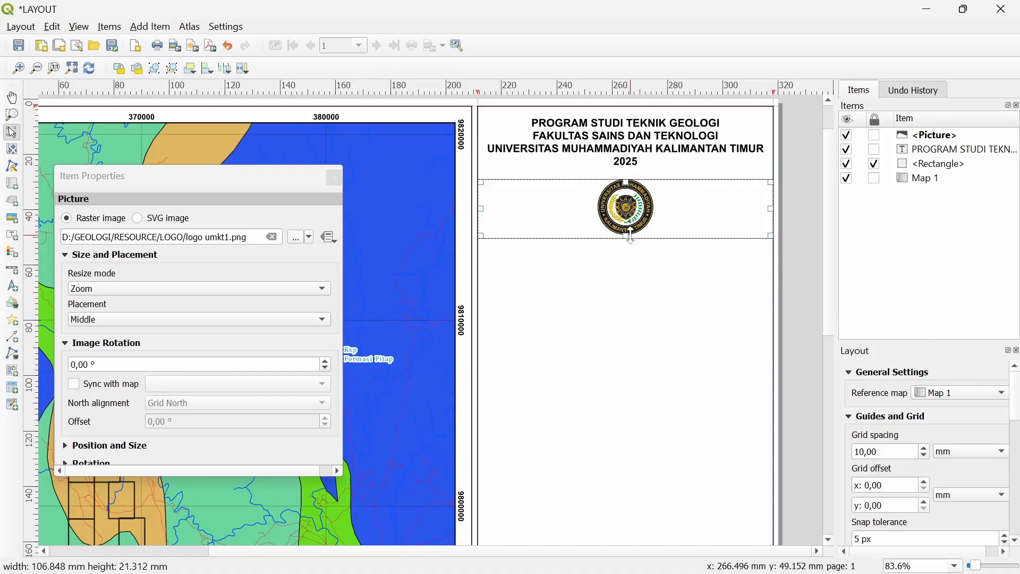
pyautogui.click(335, 179)
pyautogui.click(783, 249)
# Paste a copy of the header label below the logo and retext it 'PETA GEOLOGI REGIONAL'
pyautogui.moveTo(627, 264); pyautogui.dragTo(564, 279)
pyautogui.click(620, 179)
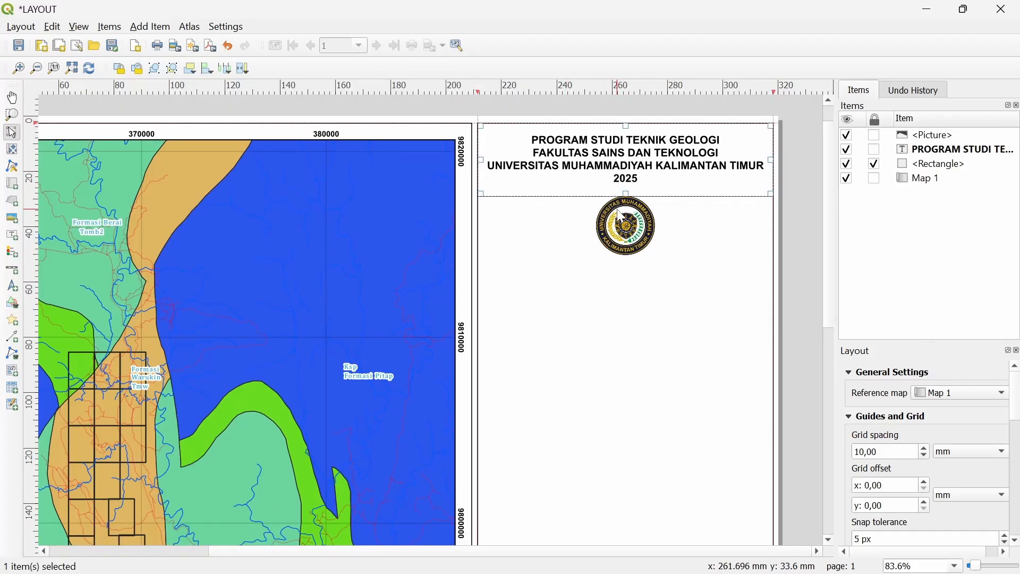
pyautogui.hotkey('ctrl', 'v')
pyautogui.moveTo(712, 247); pyautogui.dragTo(576, 294)
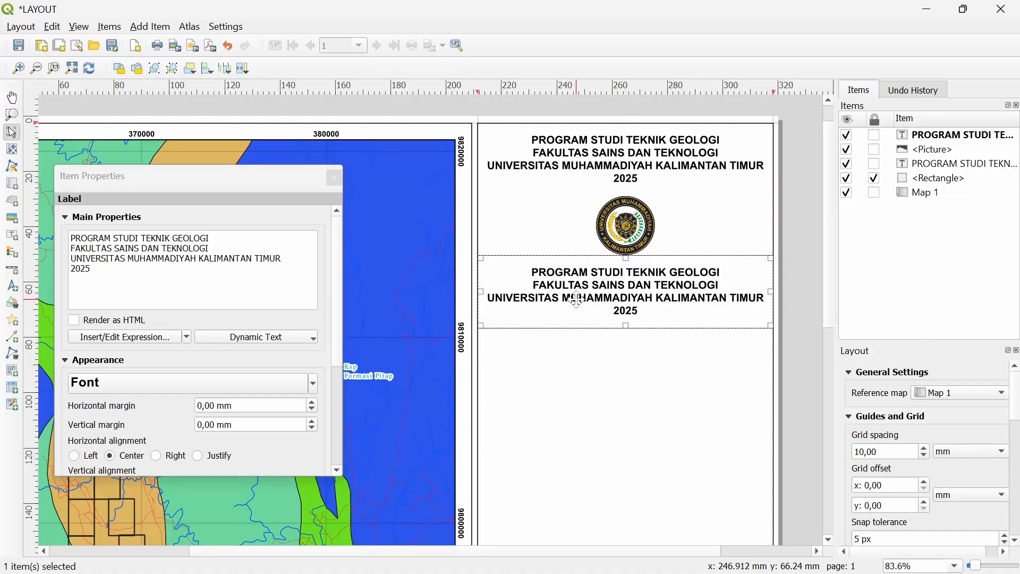
pyautogui.moveTo(286, 272); pyautogui.dragTo(68, 237)
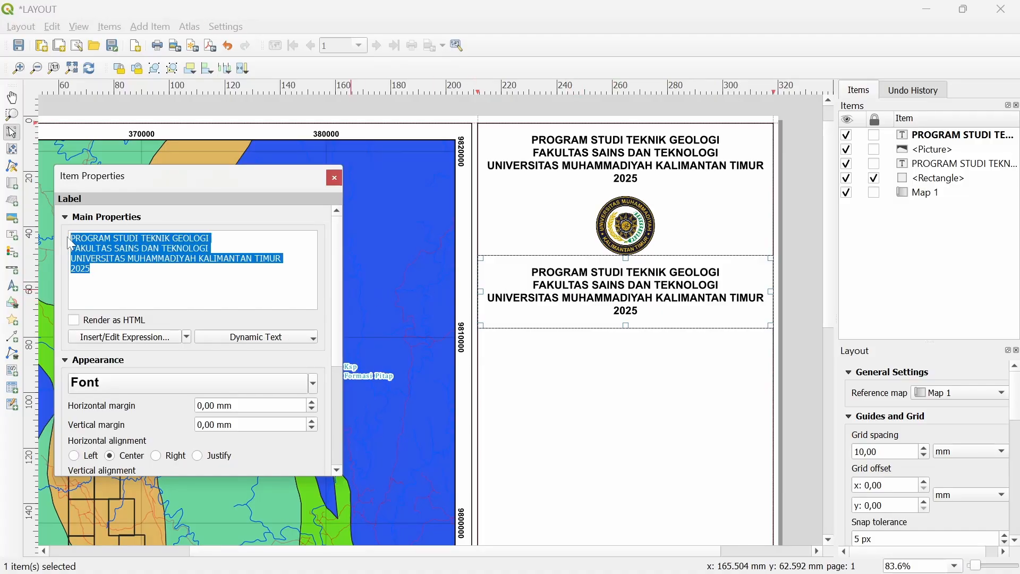
pyautogui.write('PETA GEOLOGI REGIONAL')
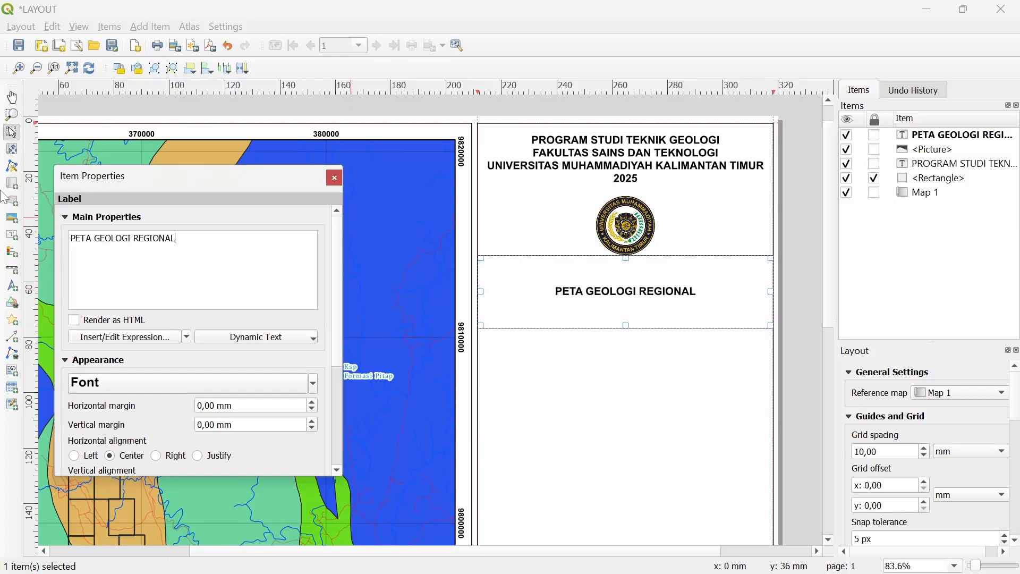
# Set the title's vertical alignment to Top and trim its box to the text height
pyautogui.scroll(-2, 123, 426)
pyautogui.click(80, 422)
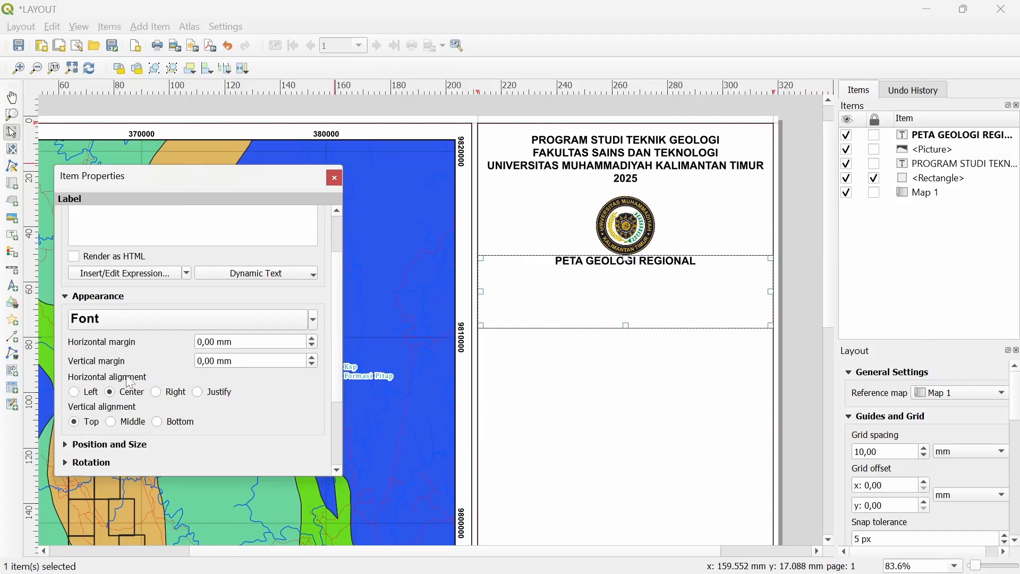
pyautogui.click(626, 323)
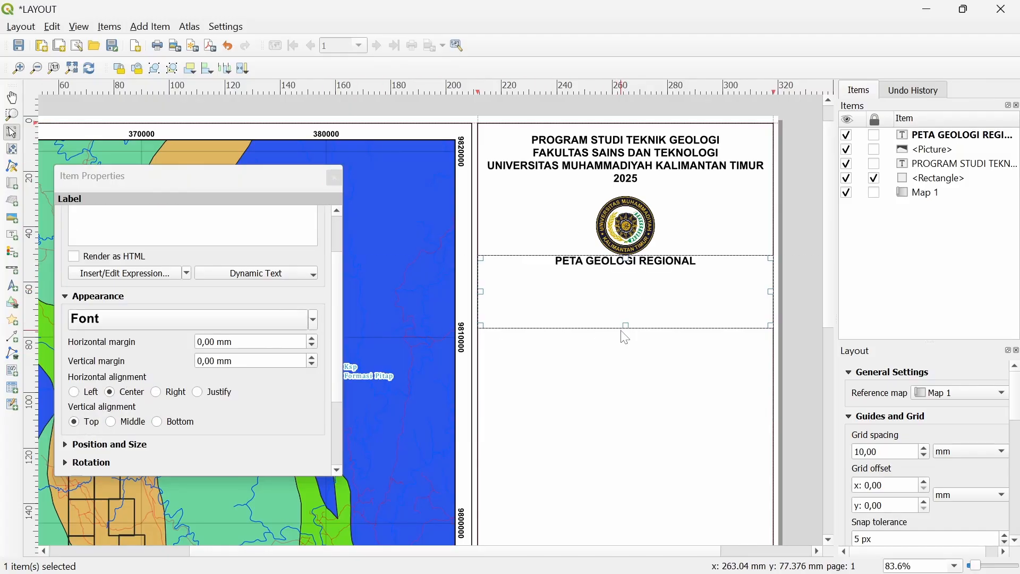
pyautogui.moveTo(627, 325); pyautogui.dragTo(643, 268)
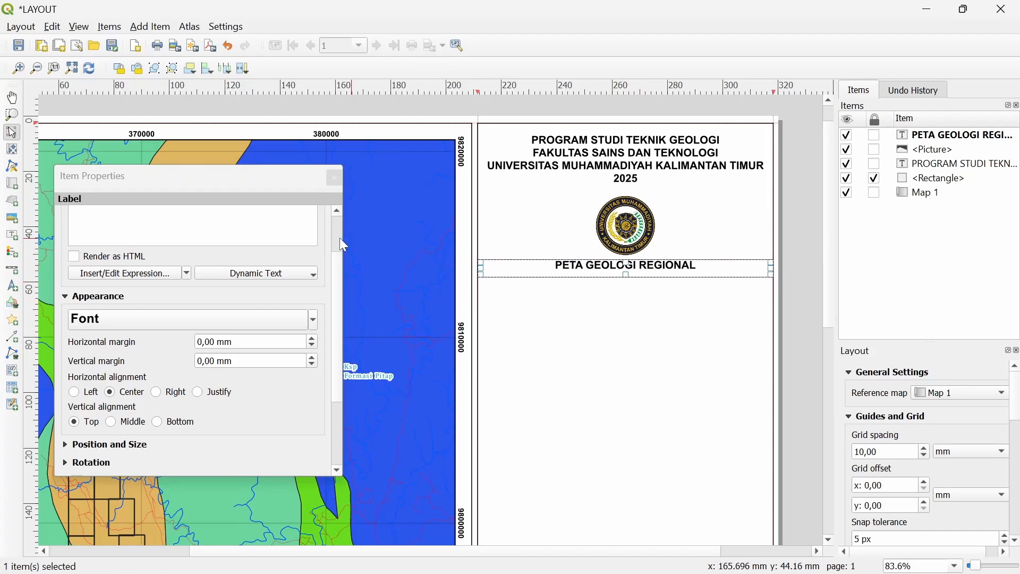
pyautogui.click(334, 178)
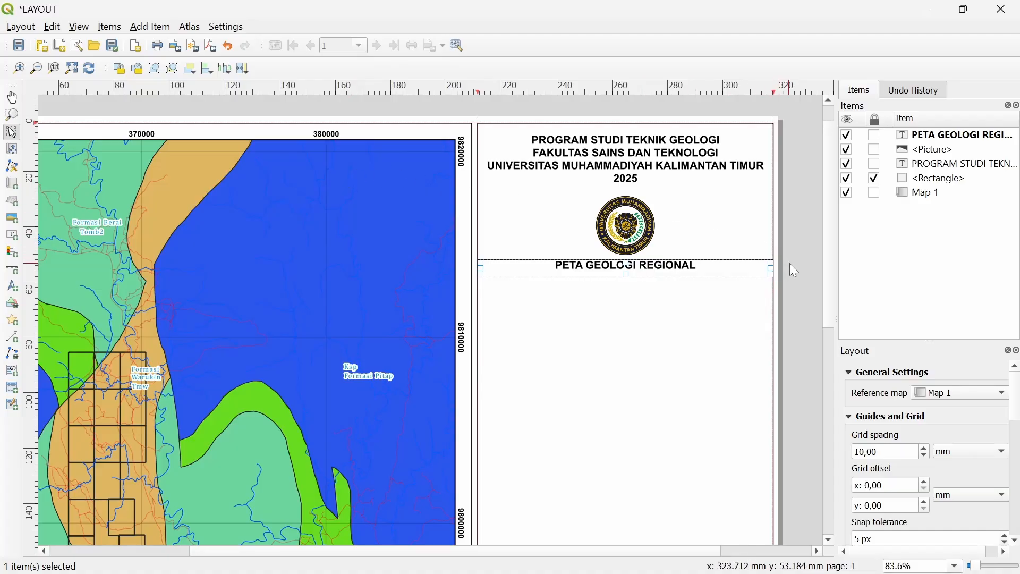
pyautogui.click(714, 285)
# Nudge the PETA GEOLOGI REGIONAL title slightly downward and reselect it
pyautogui.click(651, 271)
pyautogui.moveTo(662, 271); pyautogui.dragTo(661, 275)
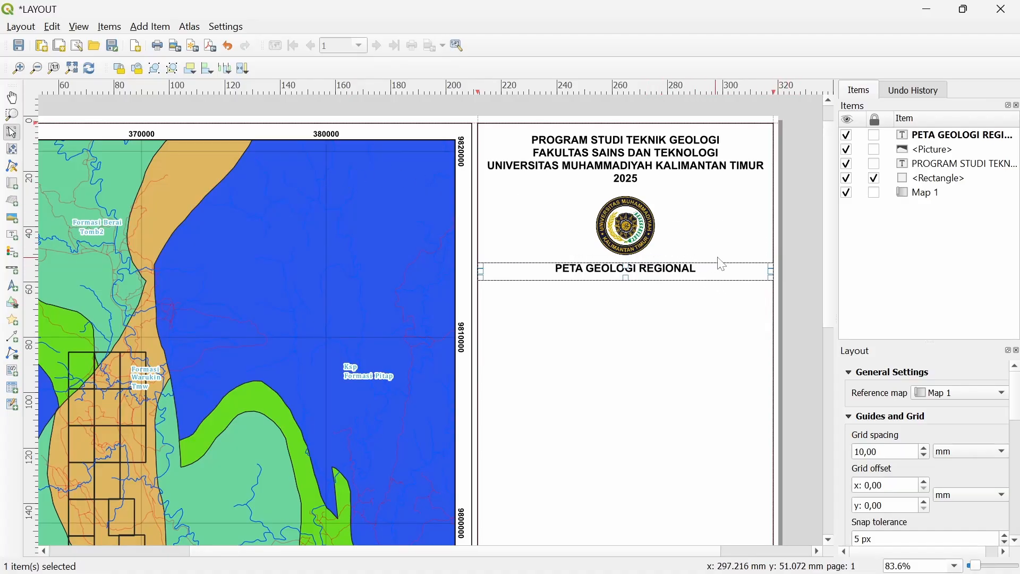
pyautogui.click(607, 292)
pyautogui.click(614, 267)
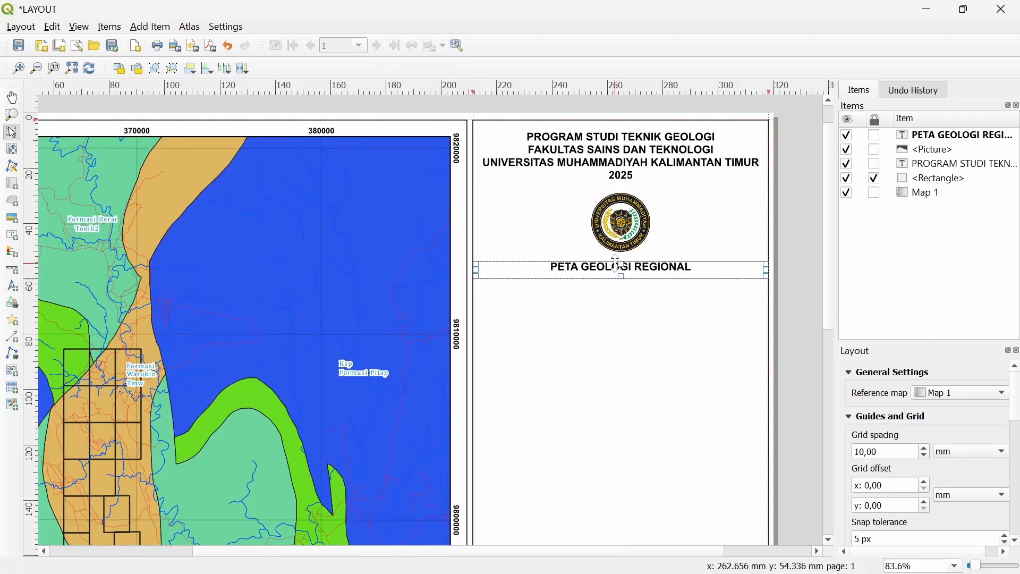
# Paste a duplicate title just below the original and select its text for editing
pyautogui.hotkey('ctrl', 'v')
pyautogui.moveTo(696, 272); pyautogui.dragTo(595, 281)
pyautogui.moveTo(180, 239); pyautogui.dragTo(69, 239)
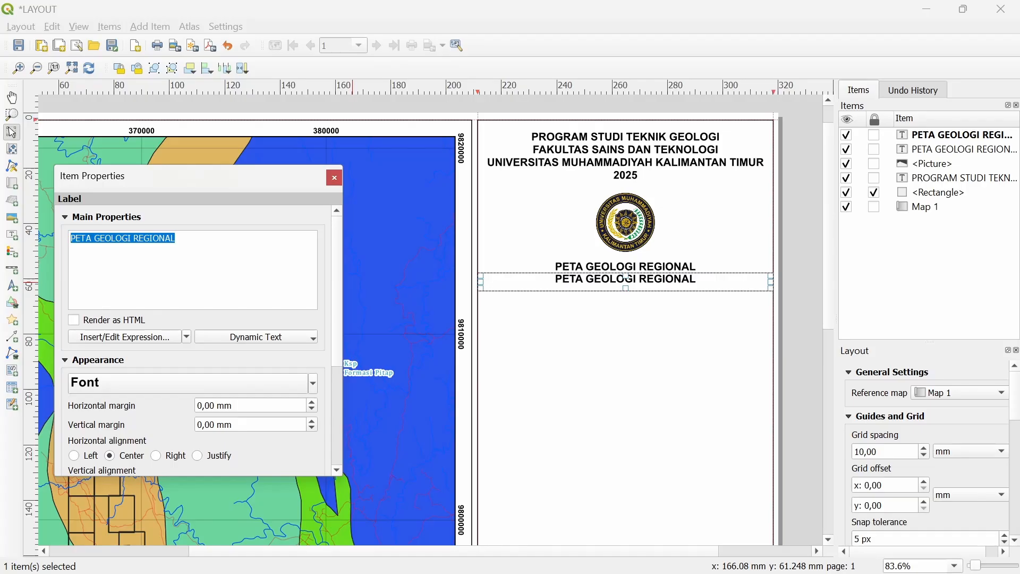
# Replace the label text with the Kec/Kab/Kota line and 'Prov, Kalimantan Timur' below, enlarging the frame
pyautogui.write('Kec,')
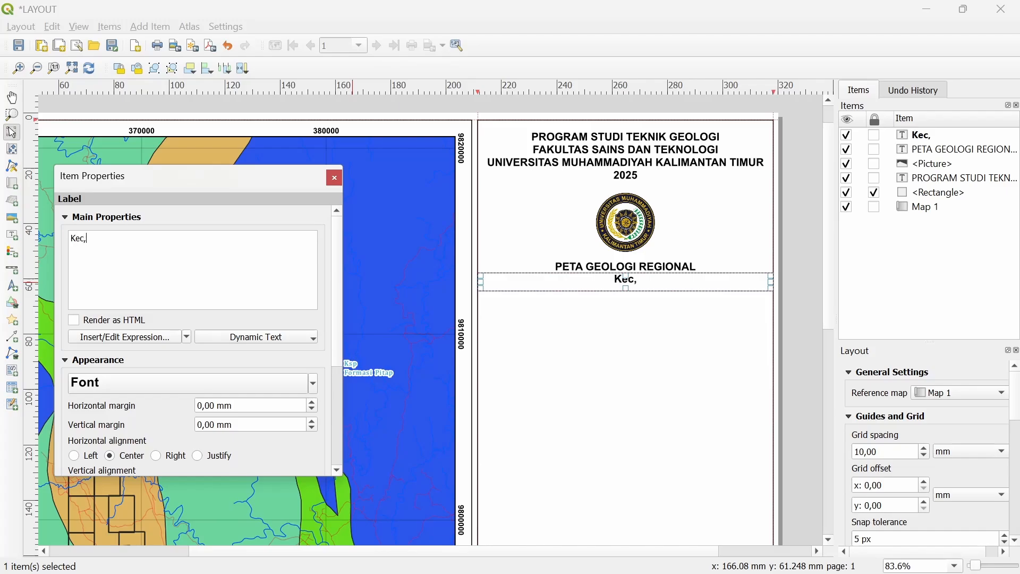
pyautogui.write(' xxxxx Kab, xxxx Kota, xxxxxx')
pyautogui.press('Return')
pyautogui.write('Kali')
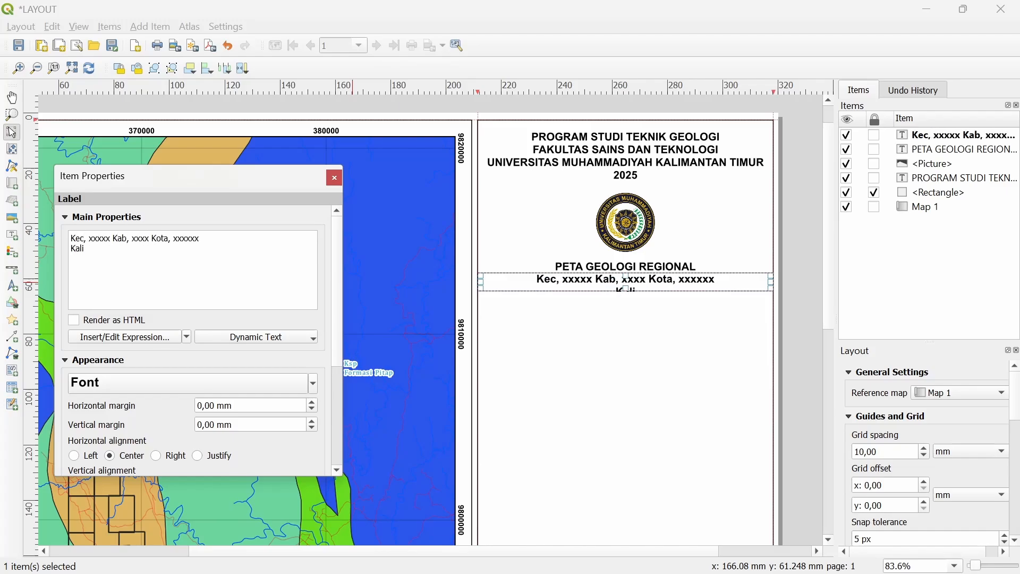
pyautogui.press('BackSpace')
pyautogui.press('BackSpace')
pyautogui.press('BackSpace')
pyautogui.press('BackSpace')
pyautogui.write('Prov, Kalimantan T')
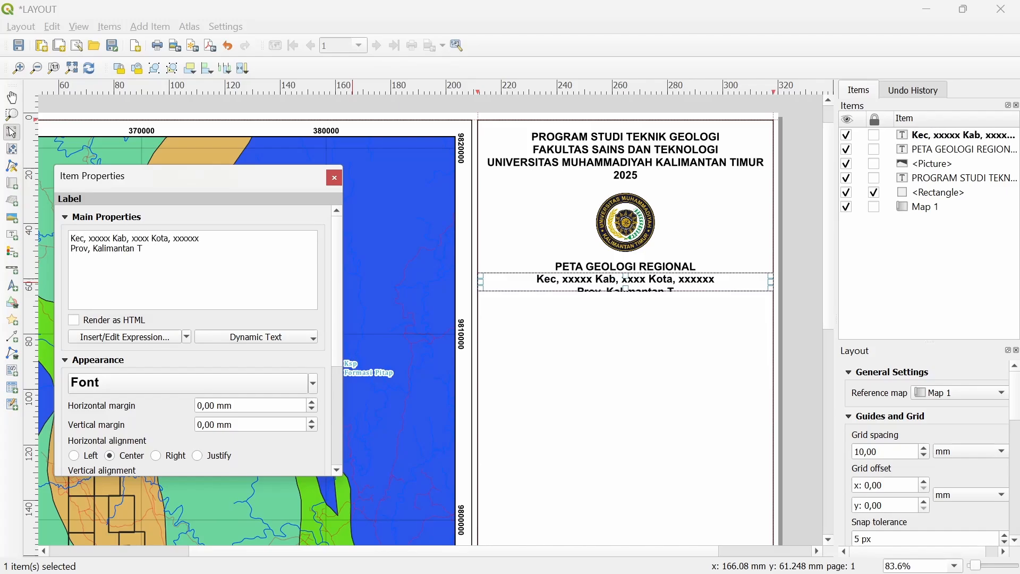
pyautogui.write('imur')
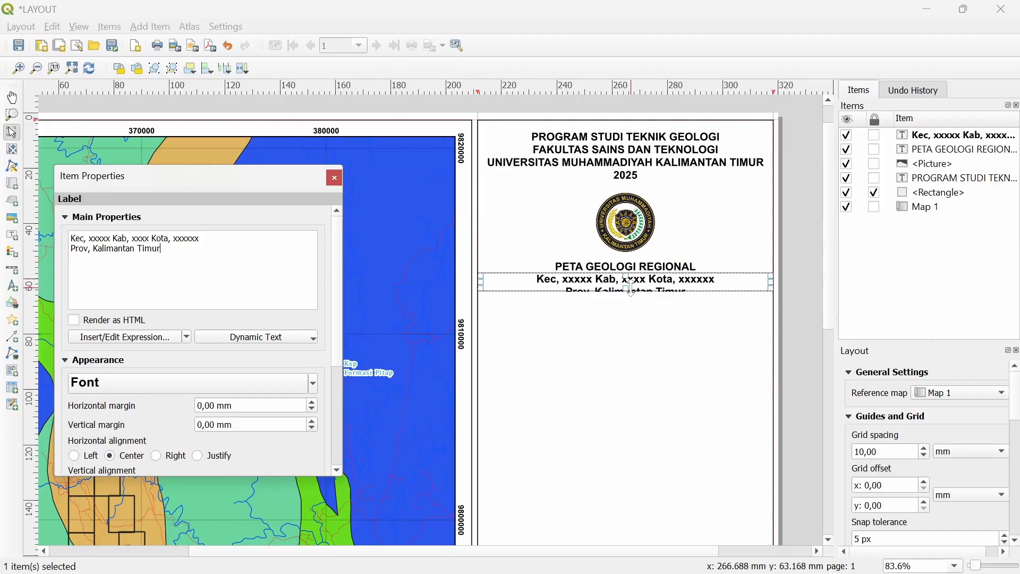
pyautogui.moveTo(627, 290)
pyautogui.mouseDown()
pyautogui.moveTo(626, 304)
pyautogui.moveTo(637, 291)
pyautogui.mouseUp()
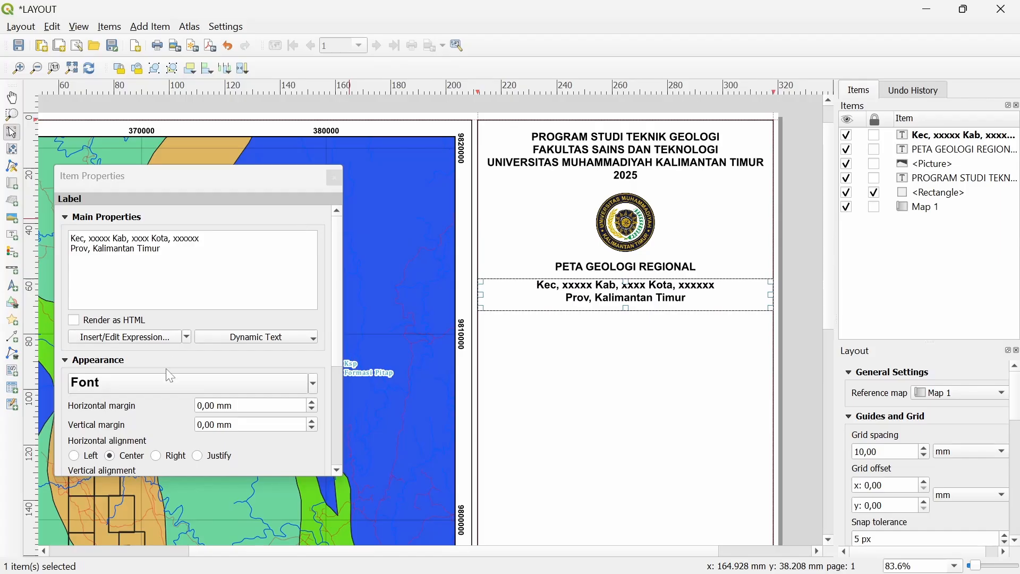
# Change the caption's font style from Bold to Regular
pyautogui.click(163, 389)
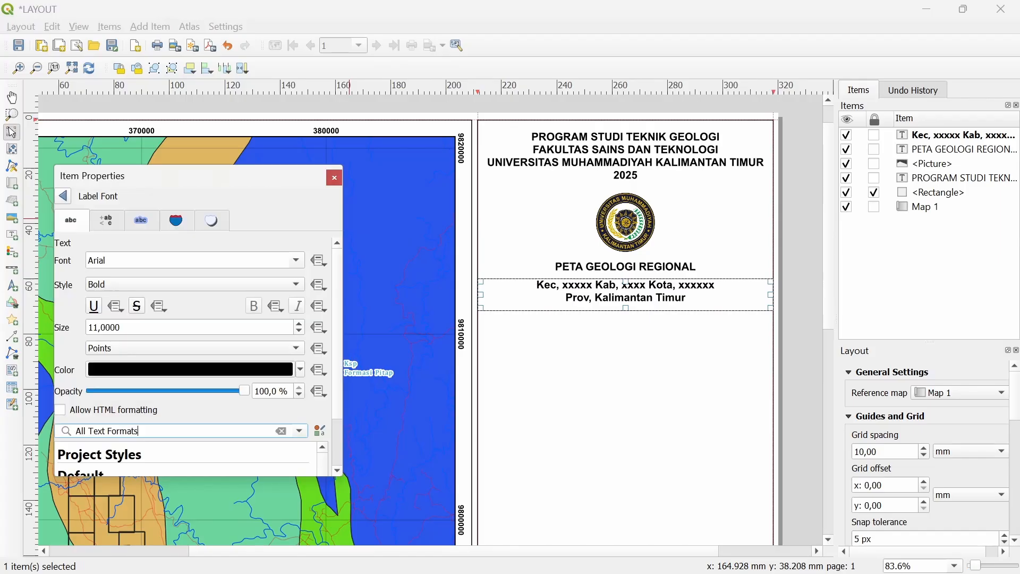
pyautogui.click(259, 281)
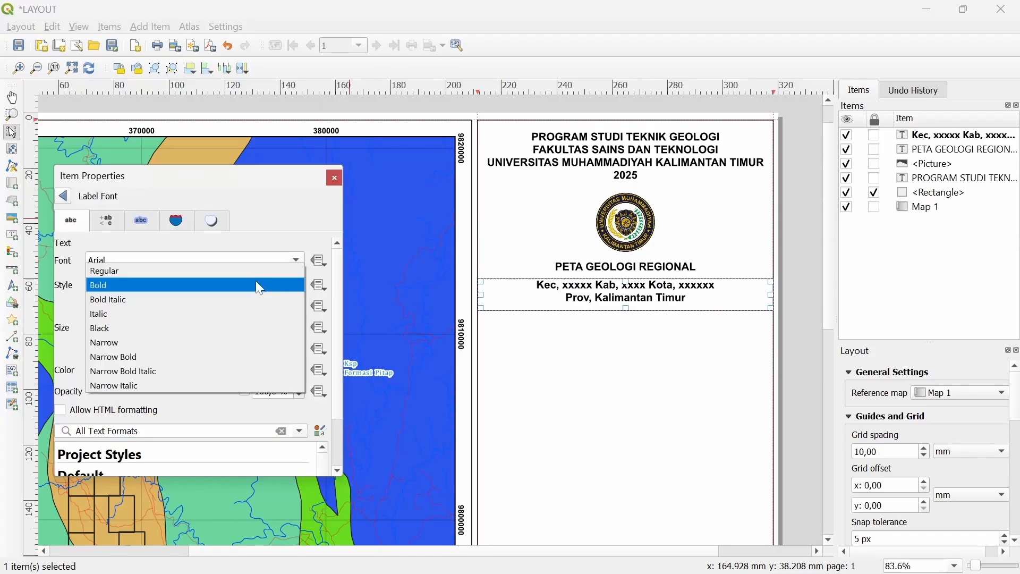
pyautogui.click(200, 270)
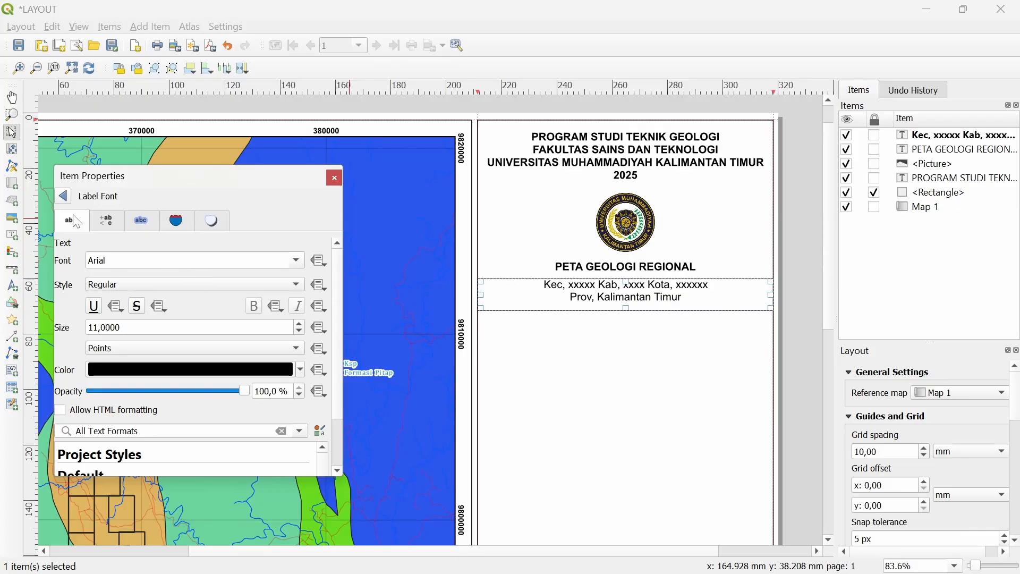
pyautogui.click(65, 197)
pyautogui.scroll(1, 565, 283)
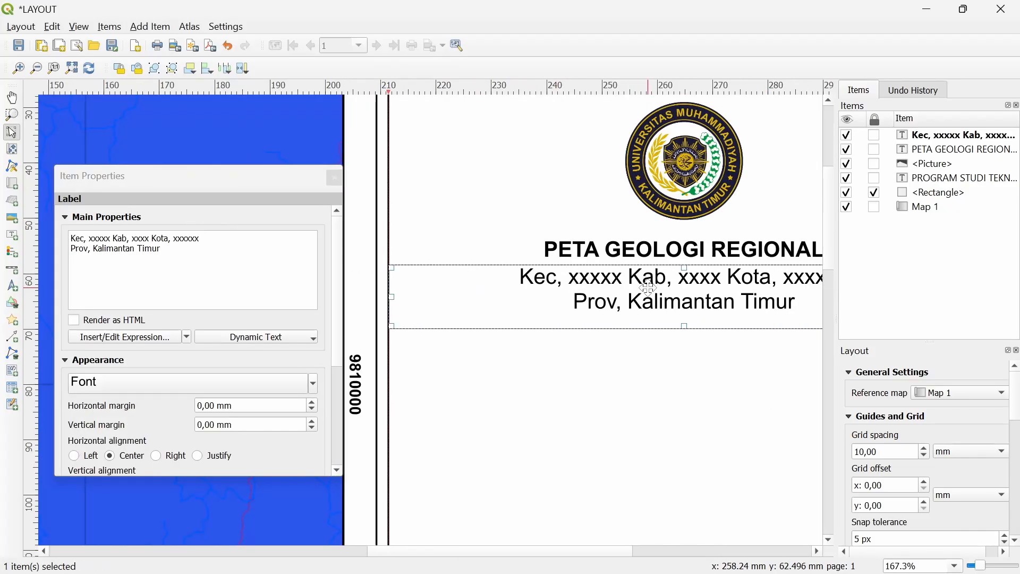
pyautogui.scroll(-1, 690, 300)
pyautogui.moveTo(691, 299); pyautogui.dragTo(589, 304)
# Draw a rectangle across the right panel's full width just below the location caption
pyautogui.click(756, 285)
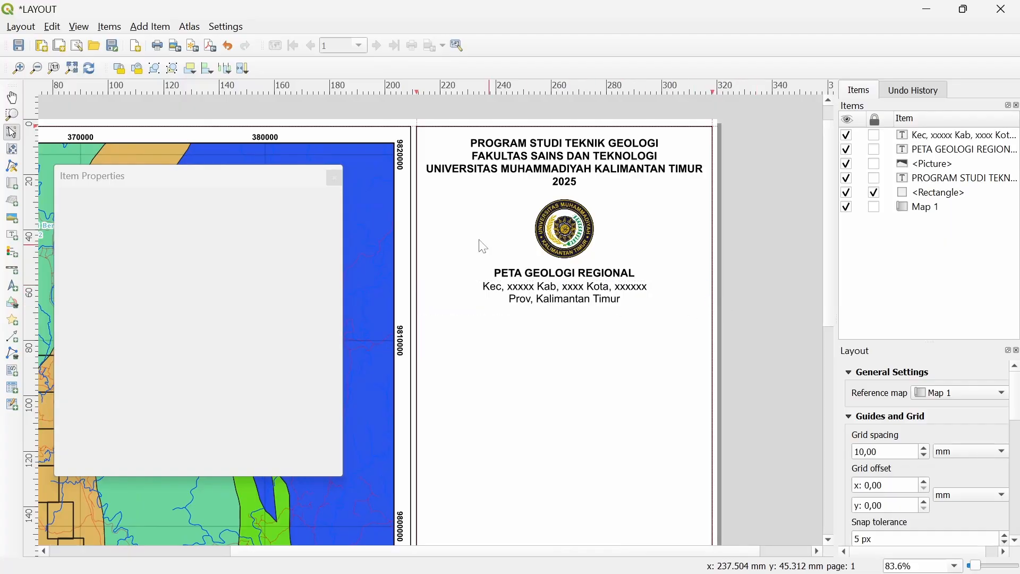
pyautogui.click(334, 178)
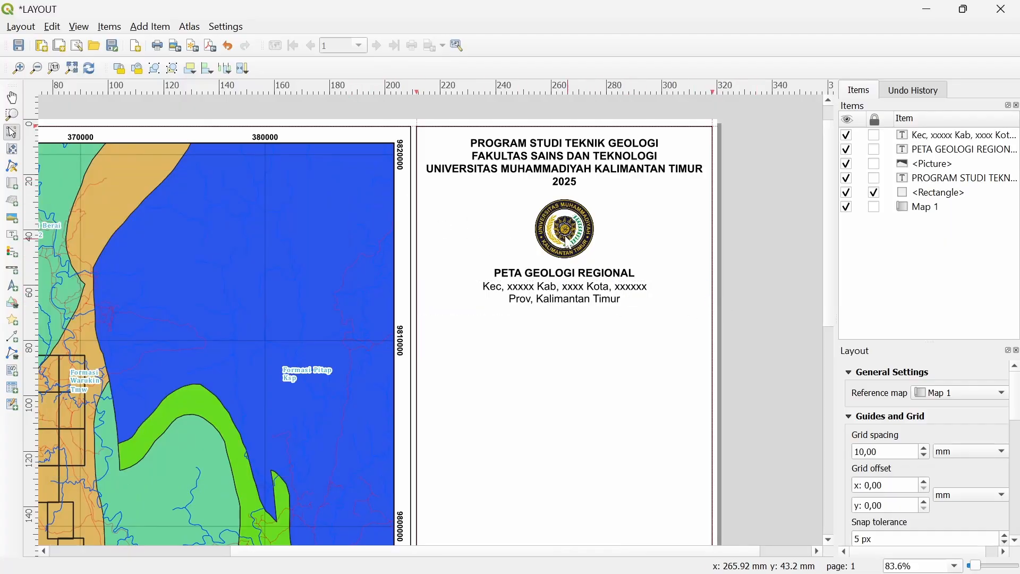
pyautogui.click(150, 26)
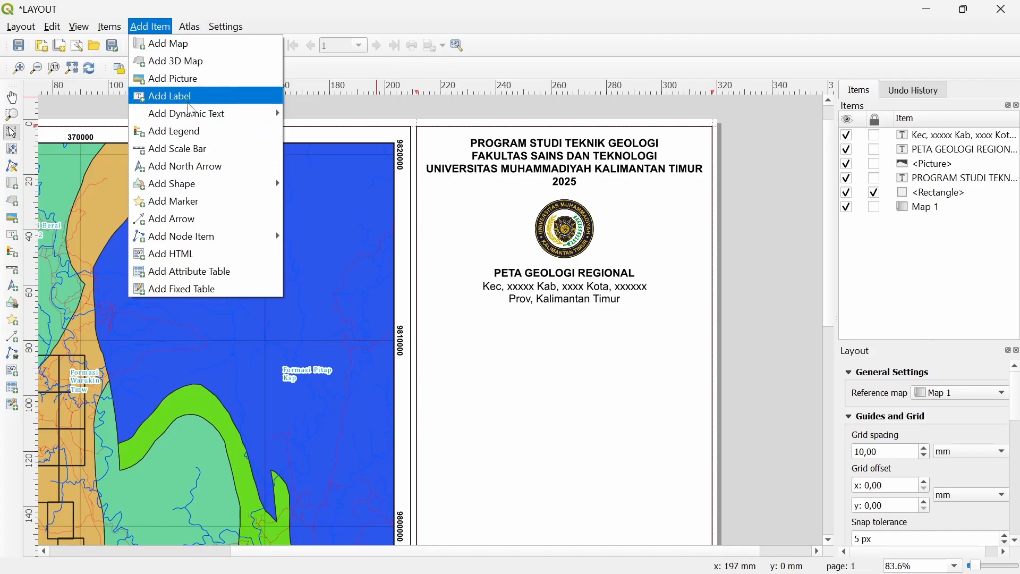
pyautogui.moveTo(232, 185)
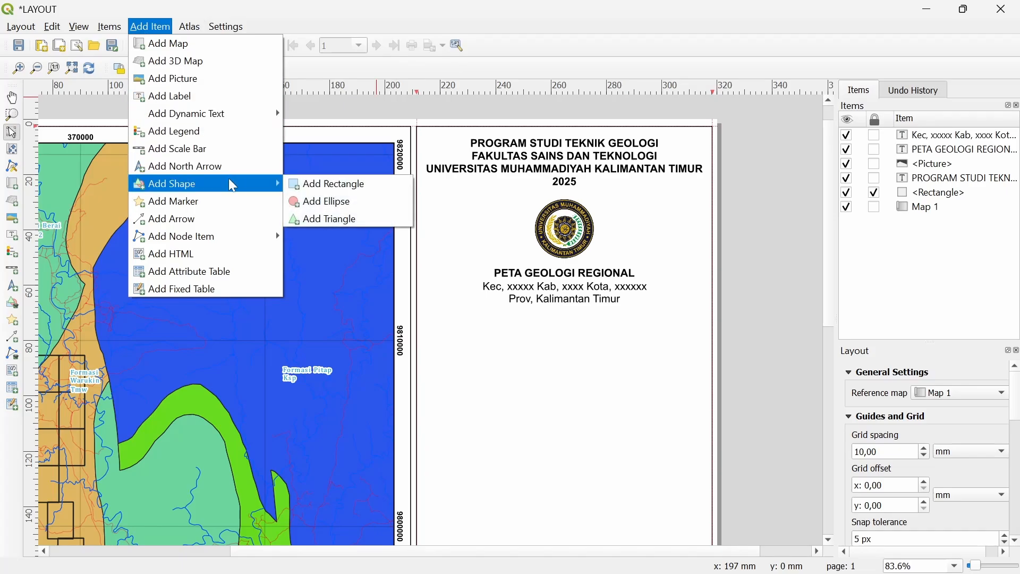
pyautogui.click(307, 189)
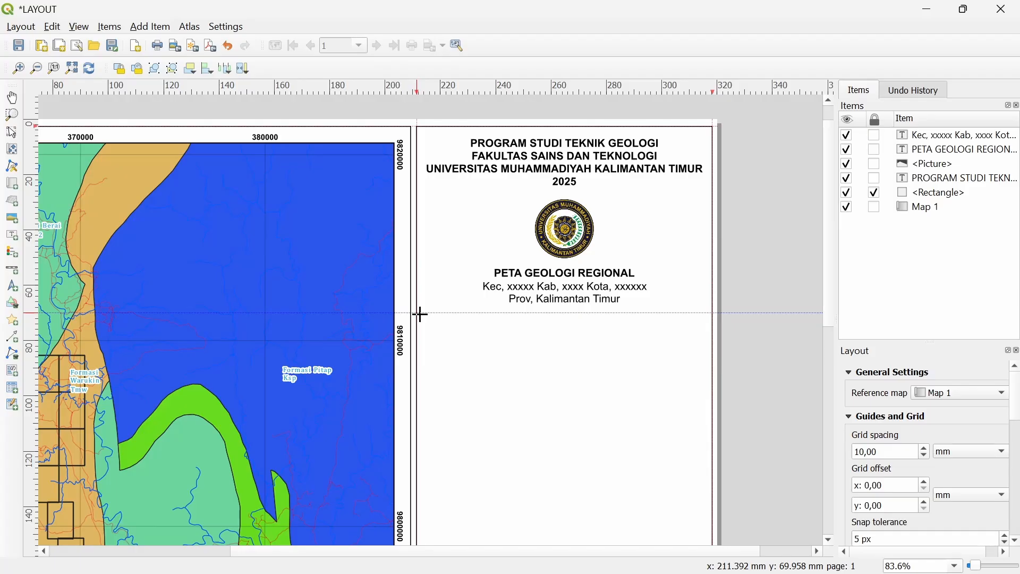
pyautogui.moveTo(421, 315); pyautogui.dragTo(712, 346)
pyautogui.scroll(2, 759, 330)
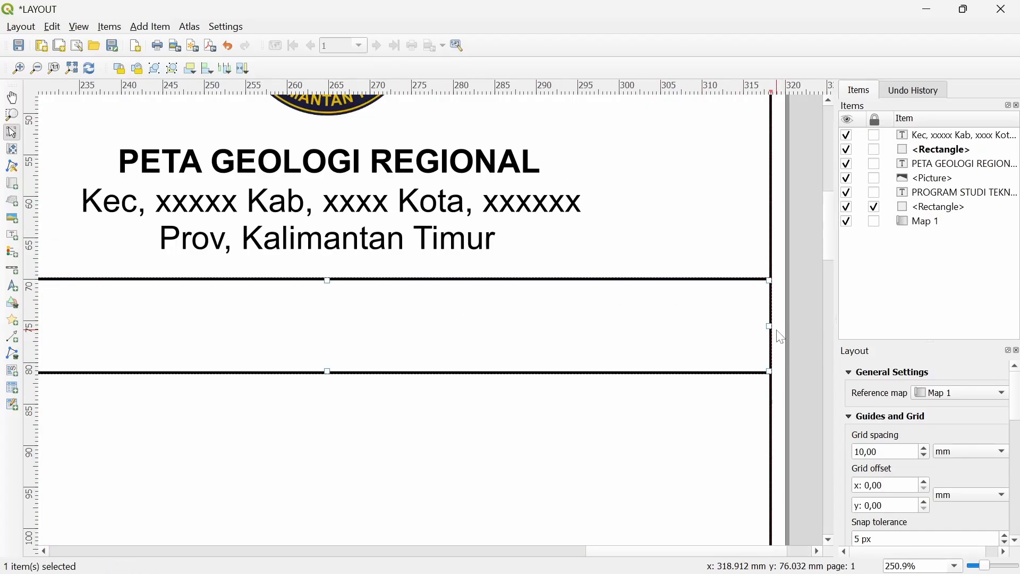
pyautogui.moveTo(392, 331); pyautogui.dragTo(533, 333)
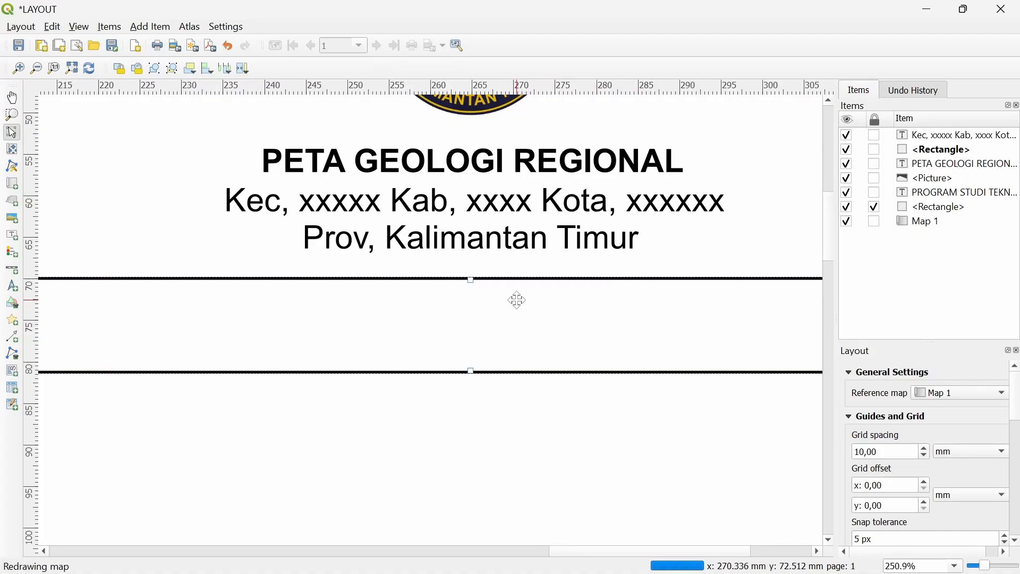
pyautogui.scroll(-1, 518, 232)
# Paste a copy of the title label into the new box and retype it as 'SISTEM PROYEKSI ZONA UTM 50S'
pyautogui.click(521, 192)
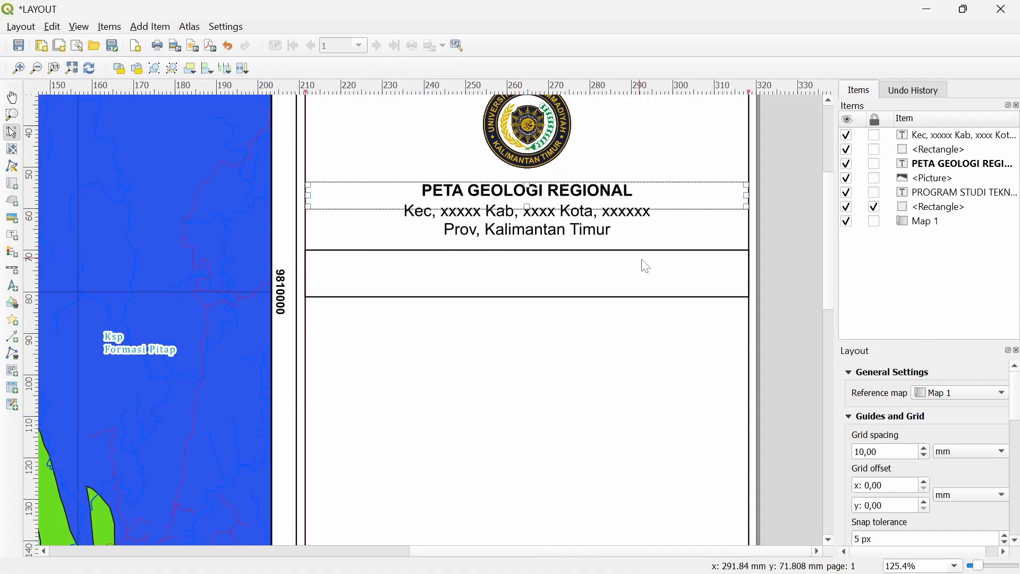
pyautogui.hotkey('ctrl', 'v')
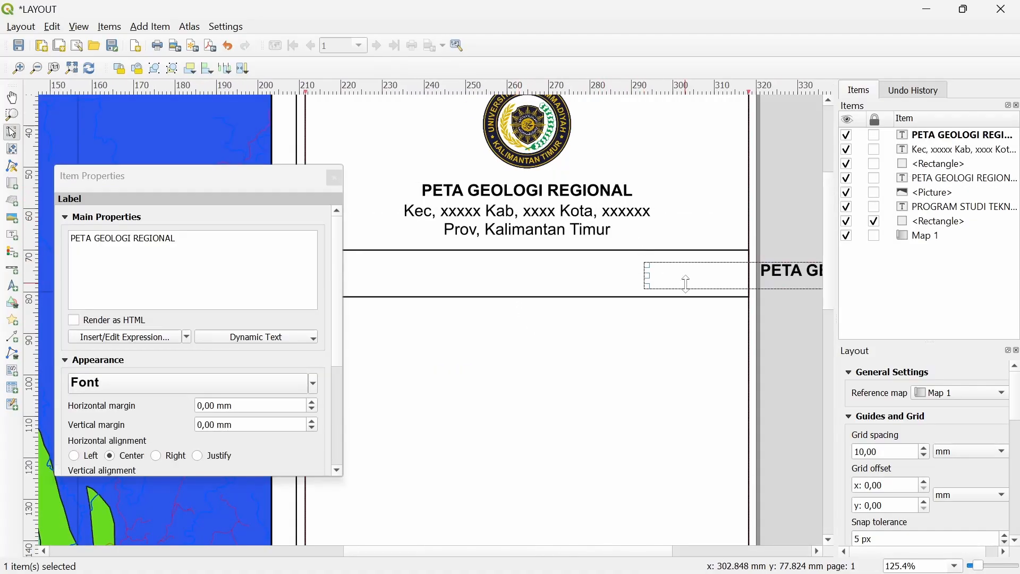
pyautogui.moveTo(714, 284); pyautogui.dragTo(391, 273)
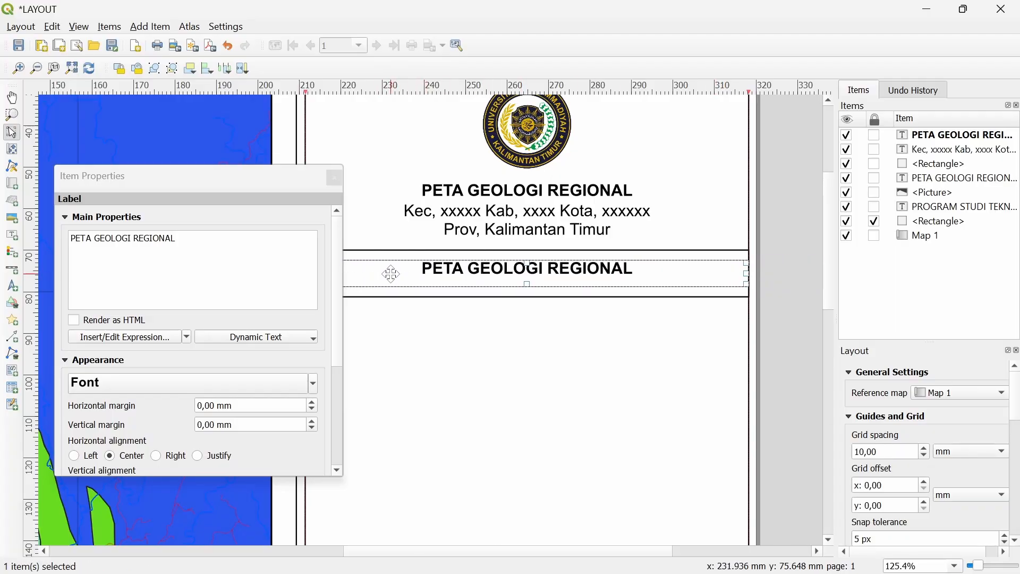
pyautogui.hotkey('ctrl', 'shift', 'Left')
pyautogui.hotkey('ctrl', 'shift', 'Left')
pyautogui.hotkey('ctrl', 'shift', 'Left')
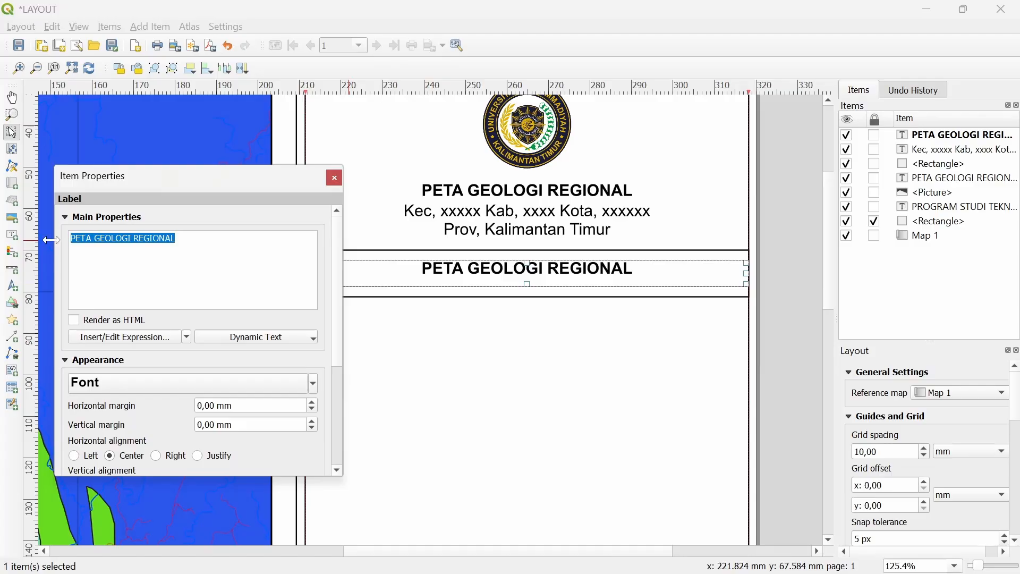
pyautogui.write('SISTEM')
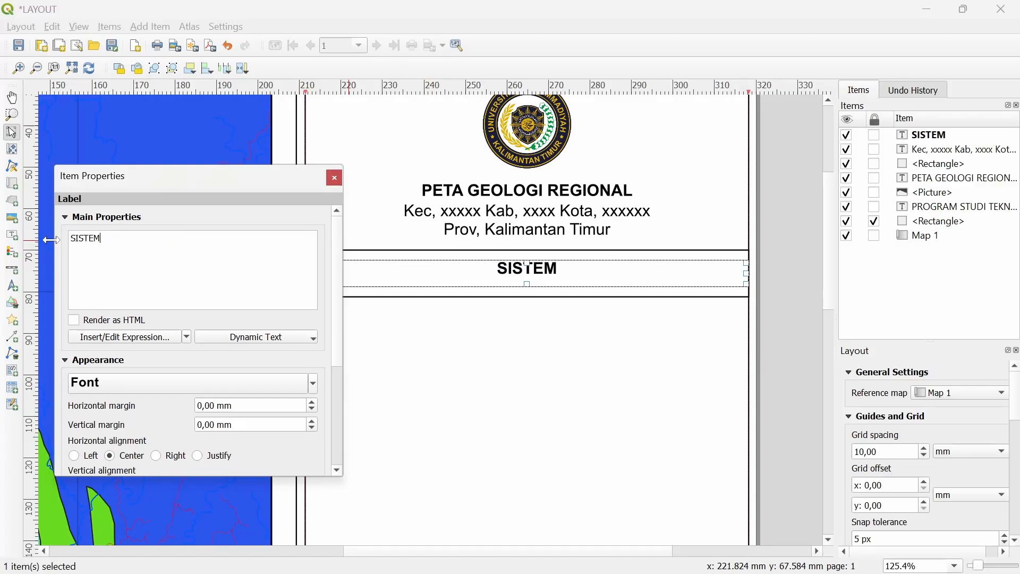
pyautogui.write(' PROYEKSI')
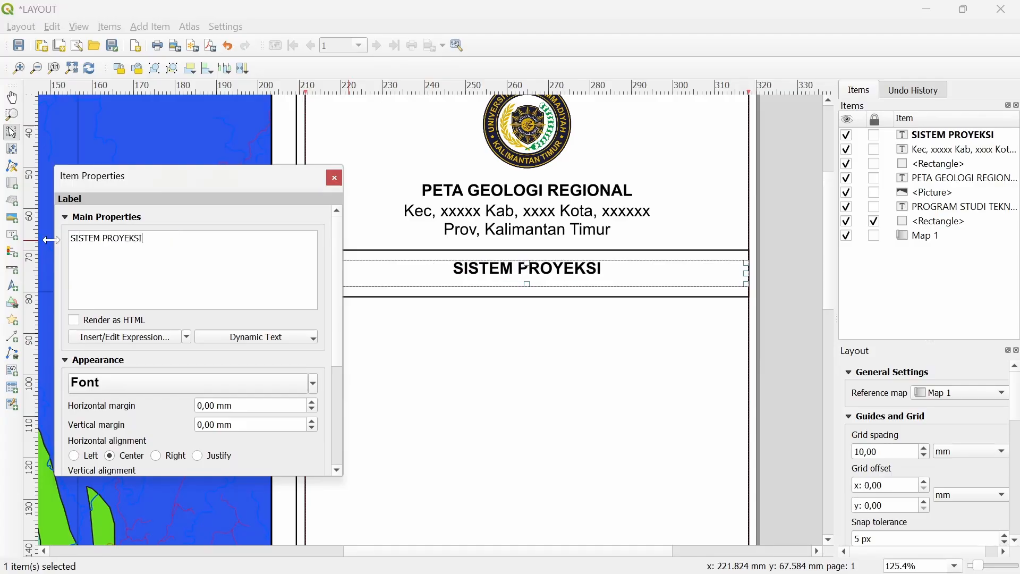
pyautogui.write(' ZONA UTM')
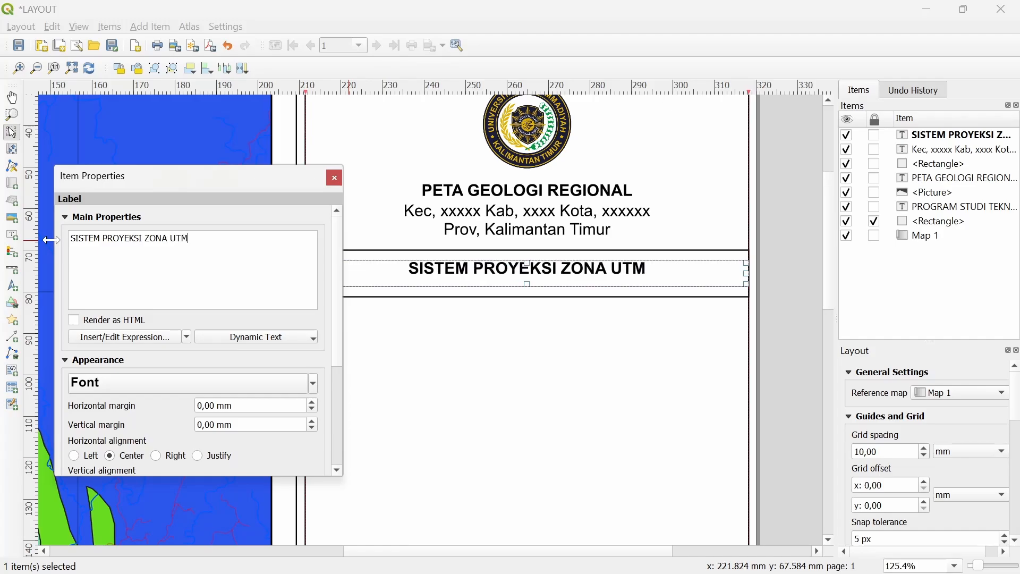
pyautogui.write(' 50S')
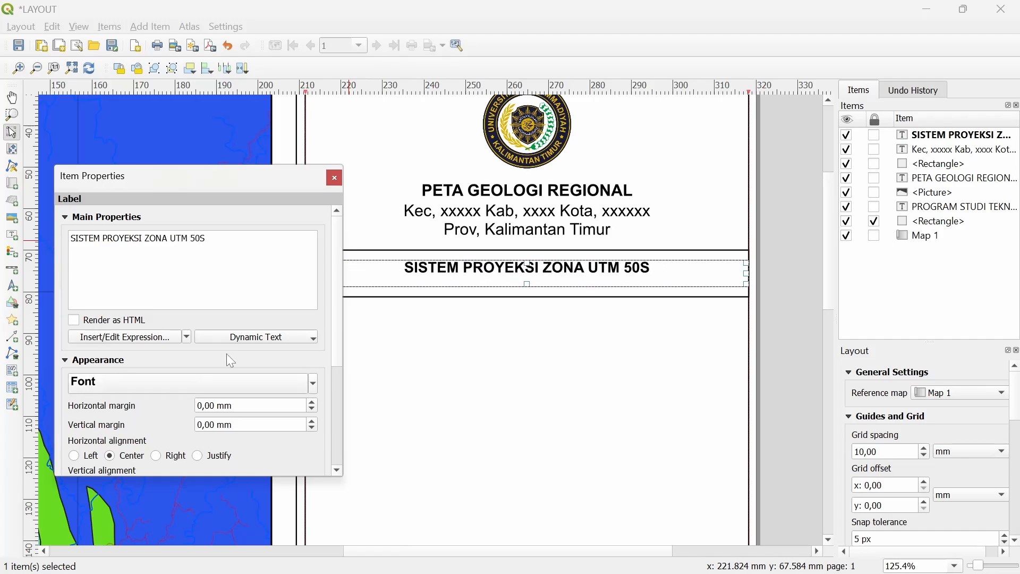
# Shrink the heading label and raise the box's bottom edge to fit it
pyautogui.moveTo(527, 286); pyautogui.dragTo(527, 280)
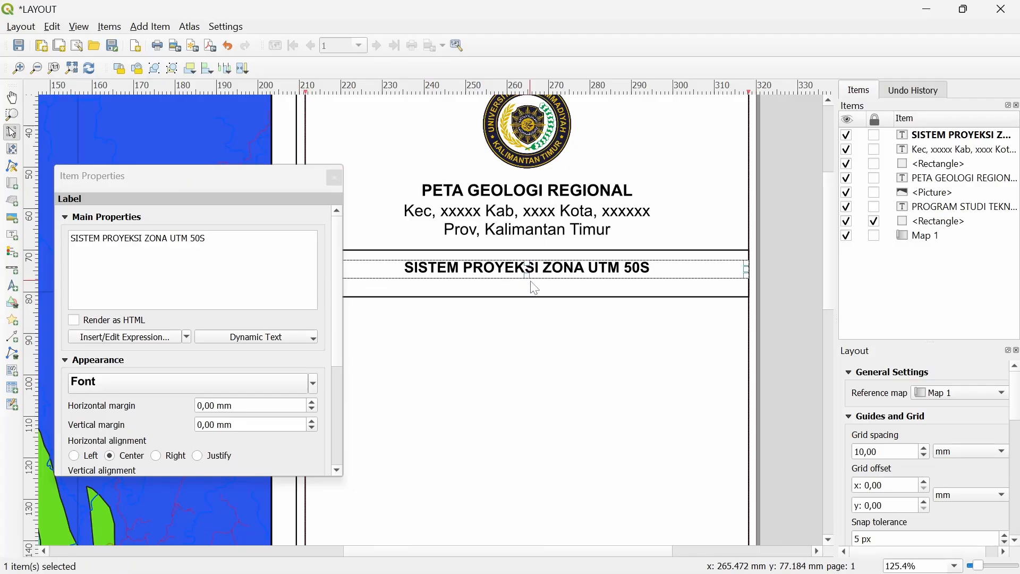
pyautogui.click(549, 289)
pyautogui.click(334, 178)
pyautogui.scroll(1, 479, 259)
pyautogui.moveTo(569, 331); pyautogui.dragTo(571, 278)
pyautogui.scroll(-1, 559, 291)
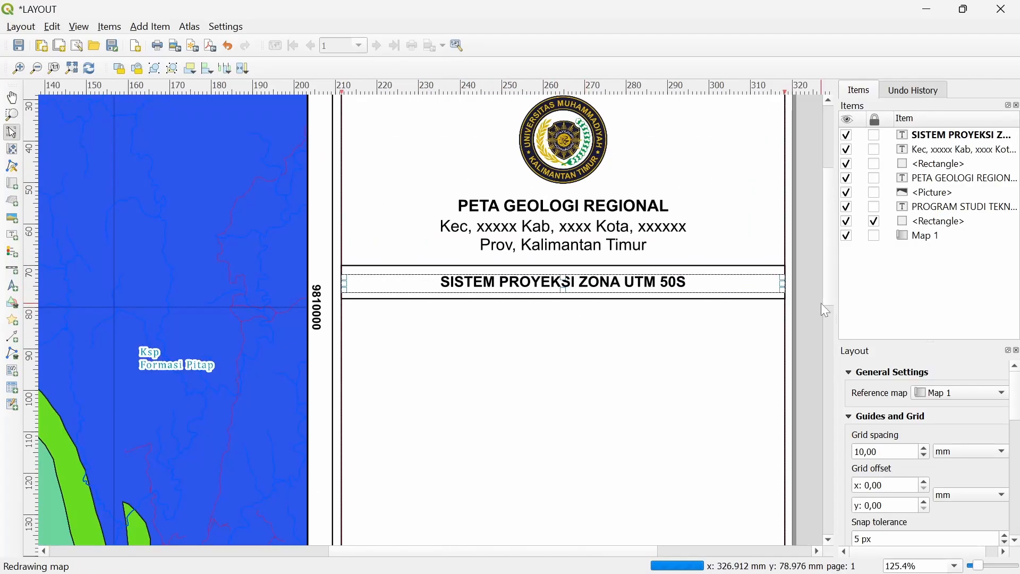
pyautogui.click(820, 304)
pyautogui.scroll(-1, 465, 295)
pyautogui.scroll(1, 473, 279)
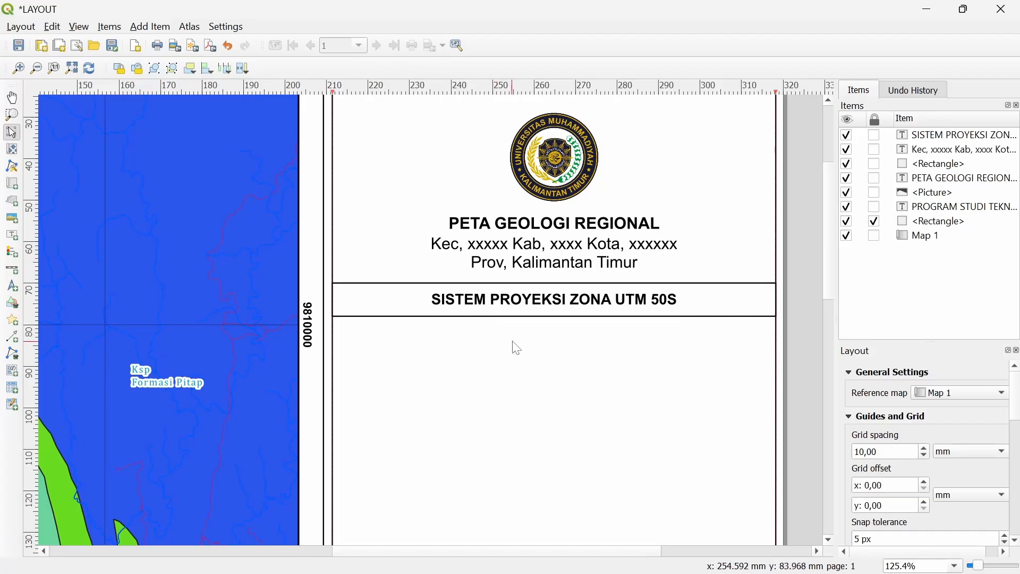
pyautogui.moveTo(495, 369); pyautogui.dragTo(470, 308)
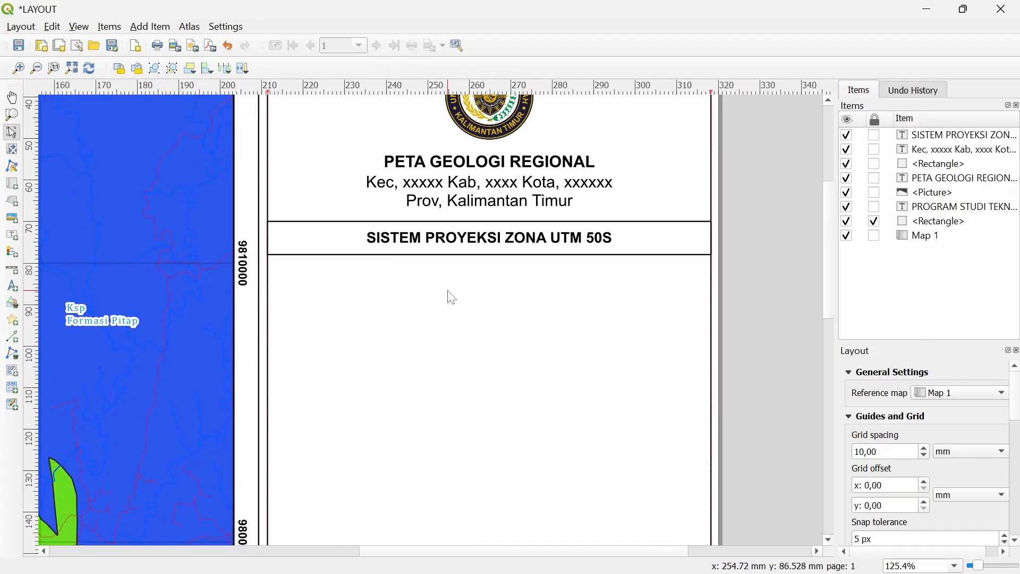
# Draw a north arrow below the projection box
pyautogui.scroll(-1, 452, 298)
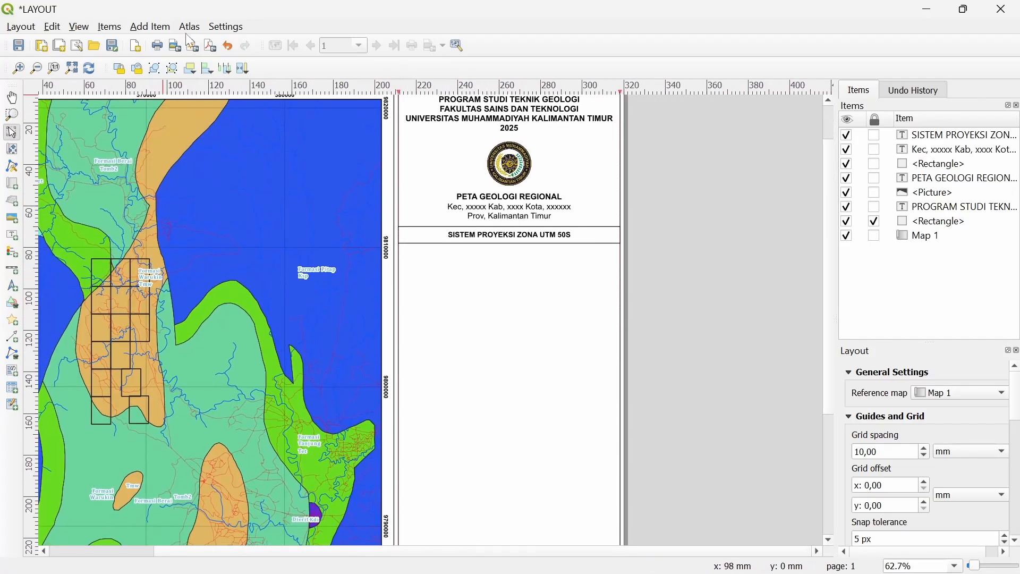
pyautogui.click(153, 28)
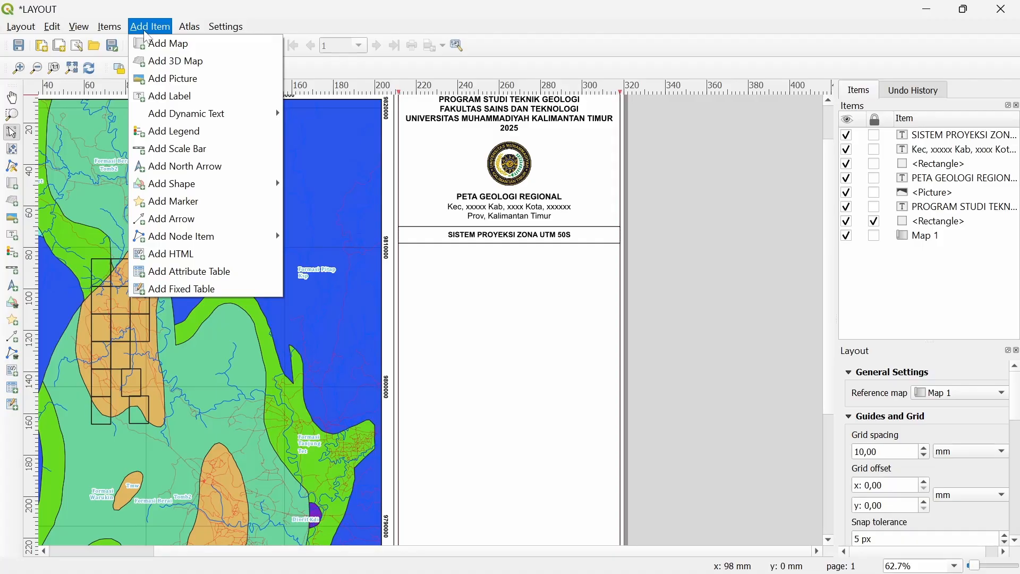
pyautogui.click(162, 166)
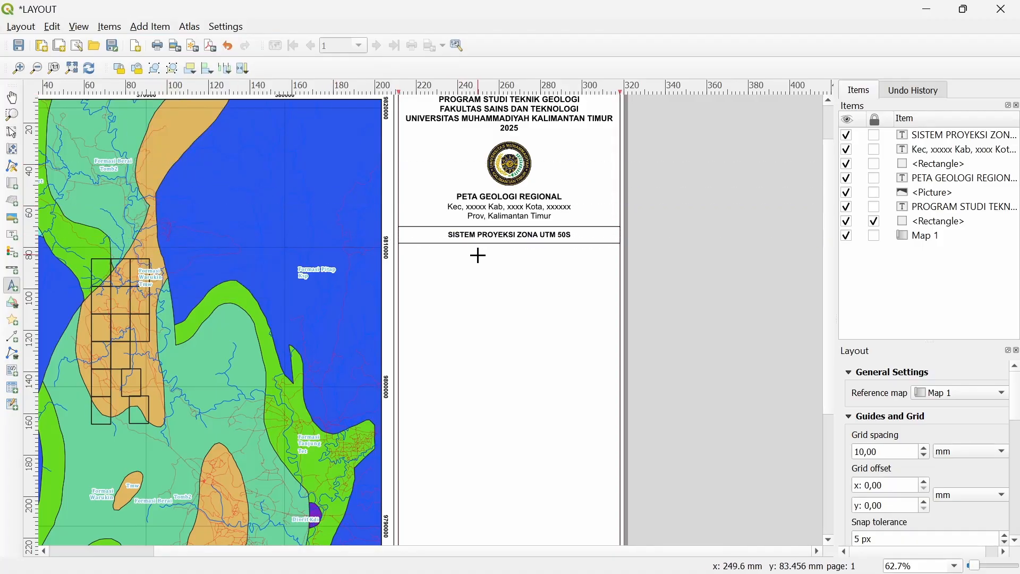
pyautogui.scroll(1, 478, 255)
pyautogui.moveTo(343, 243); pyautogui.dragTo(422, 334)
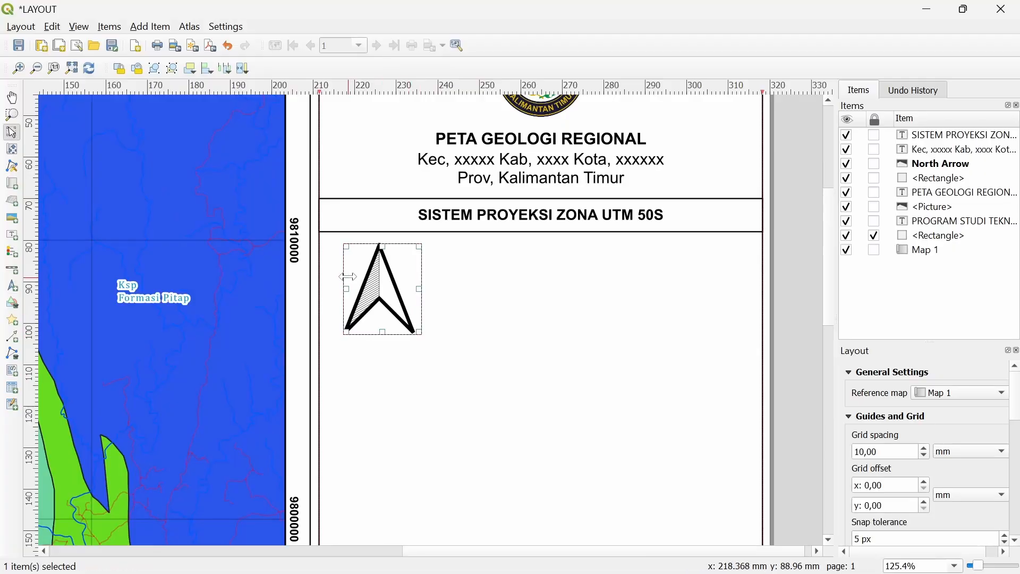
pyautogui.rightClick(398, 287)
pyautogui.press('Escape')
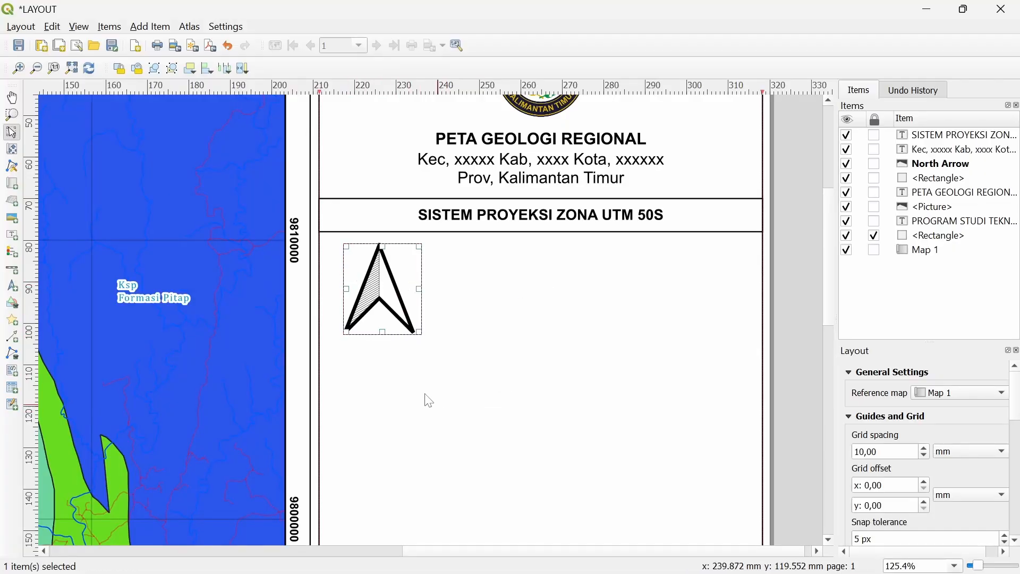
pyautogui.moveTo(392, 305); pyautogui.dragTo(392, 324)
# Preview several arrow and wind rose SVG symbols for the north arrow
pyautogui.rightClick(398, 313)
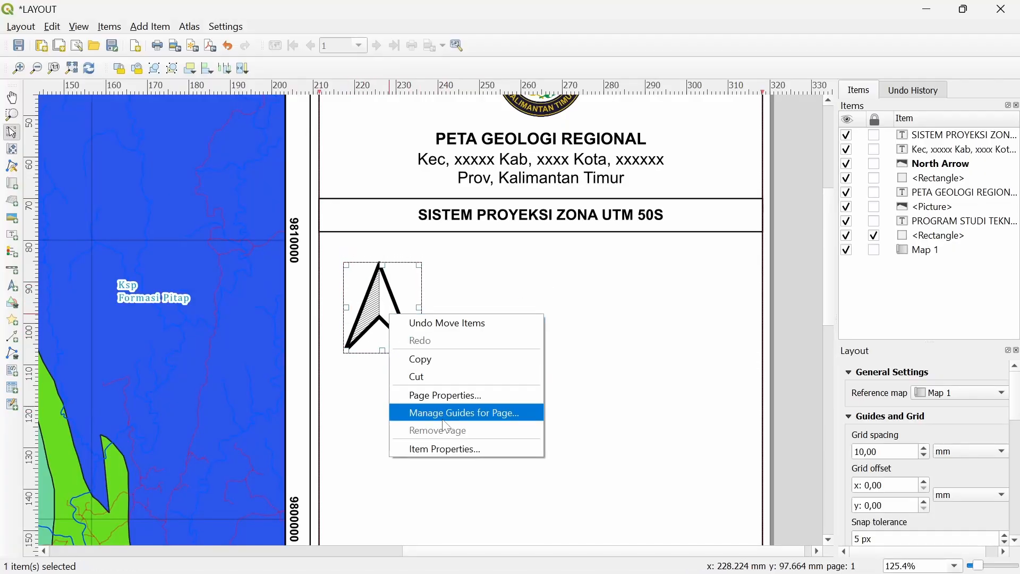
pyautogui.click(444, 448)
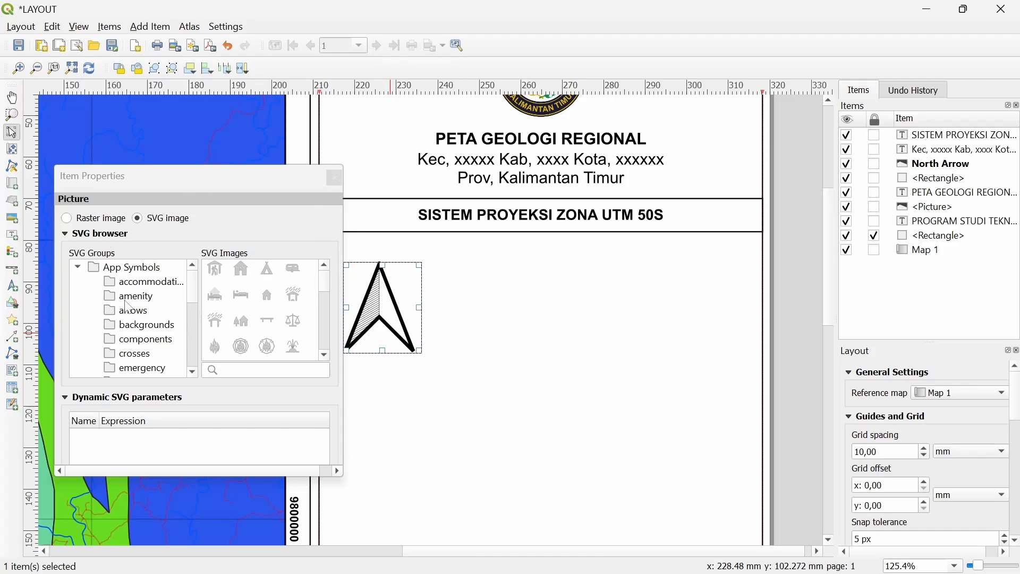
pyautogui.scroll(-3, 138, 309)
pyautogui.scroll(2, 158, 313)
pyautogui.click(151, 312)
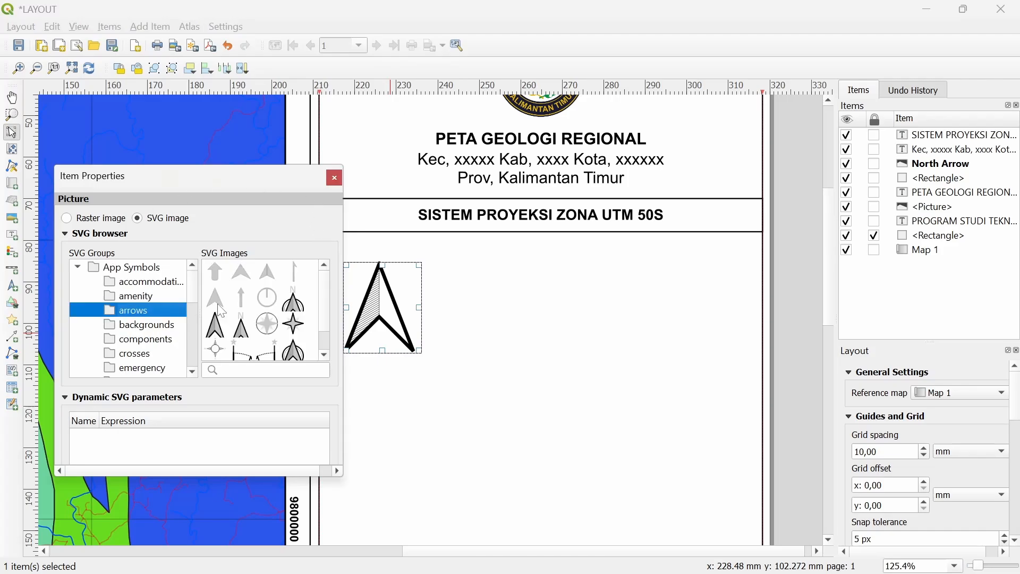
pyautogui.scroll(-1, 253, 302)
pyautogui.click(297, 322)
pyautogui.click(295, 299)
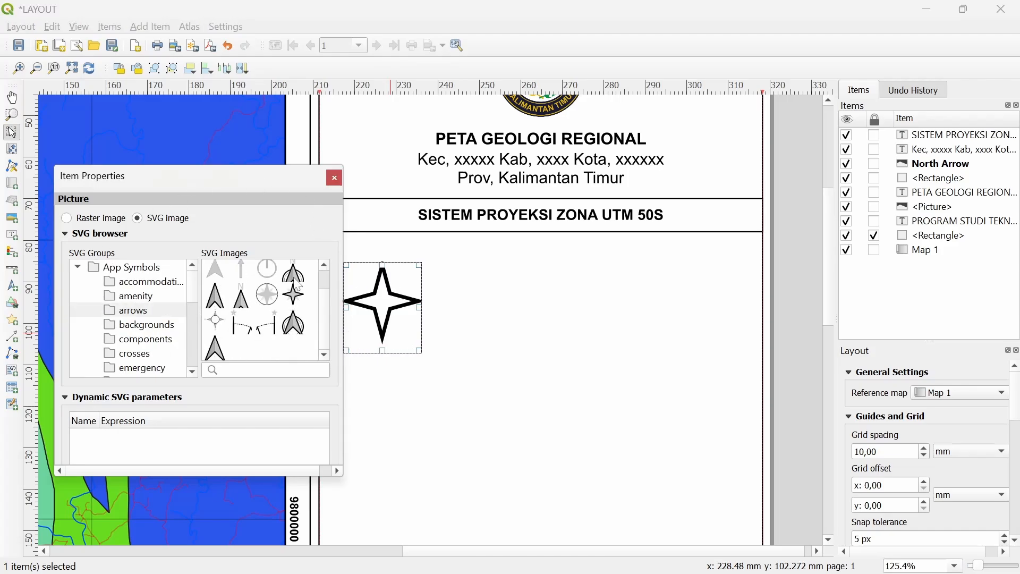
pyautogui.click(296, 282)
pyautogui.scroll(1, 252, 303)
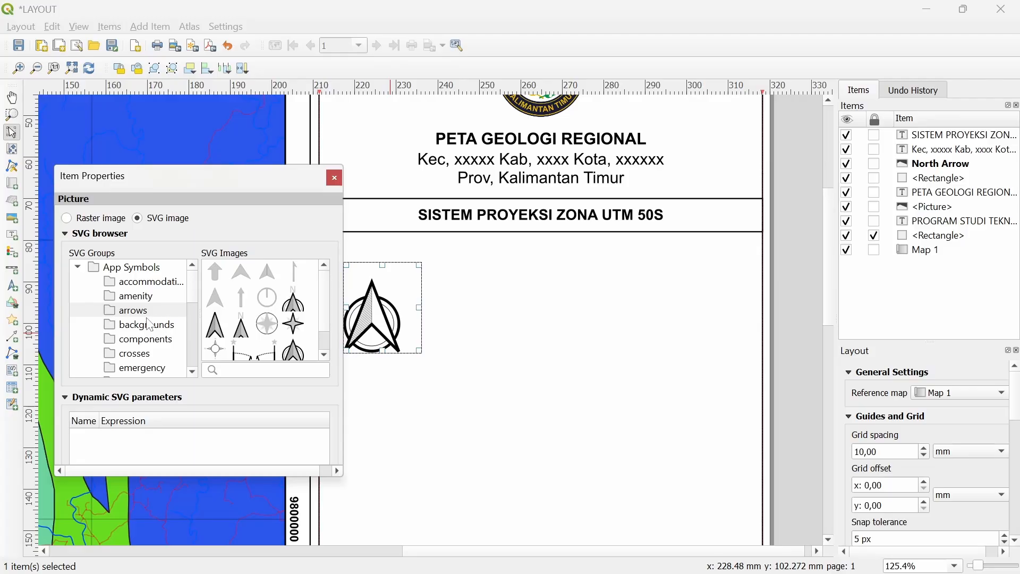
pyautogui.scroll(-5, 151, 326)
pyautogui.scroll(-1, 152, 340)
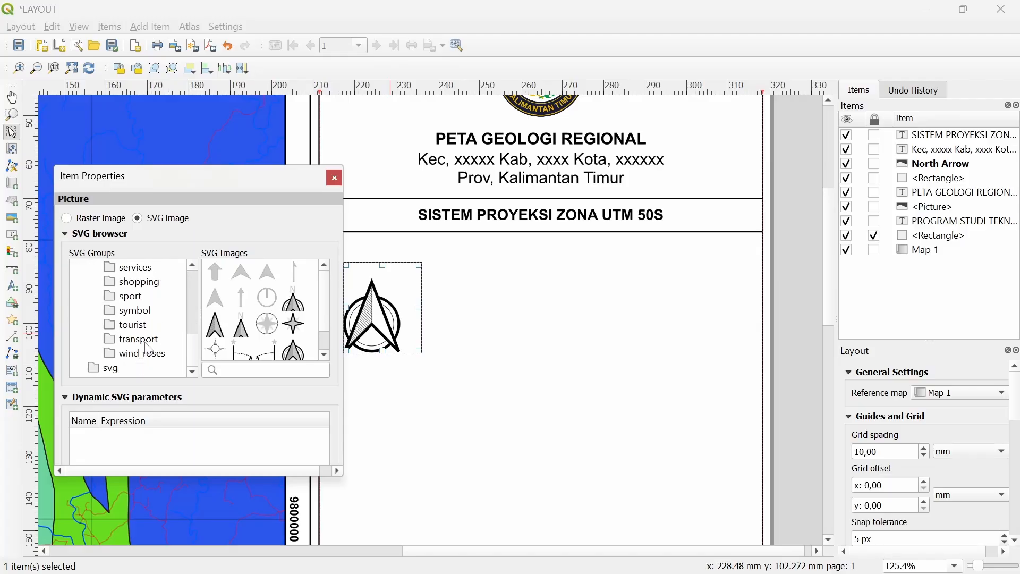
pyautogui.click(142, 353)
pyautogui.click(243, 274)
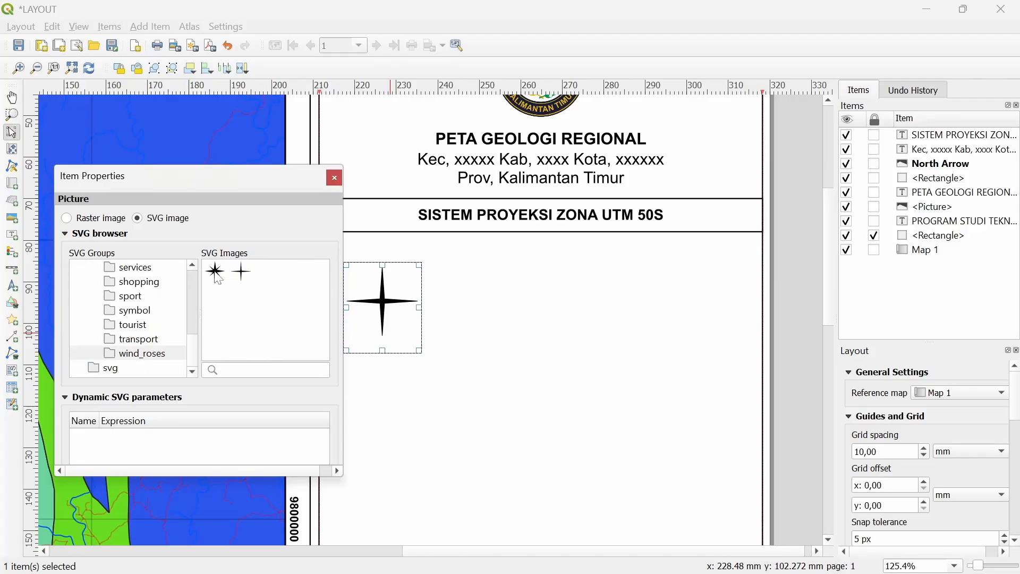
pyautogui.click(216, 273)
# Switch the north arrow to a raster image using PICTURE/NORTH ARROW ELEGAN.png
pyautogui.click(84, 218)
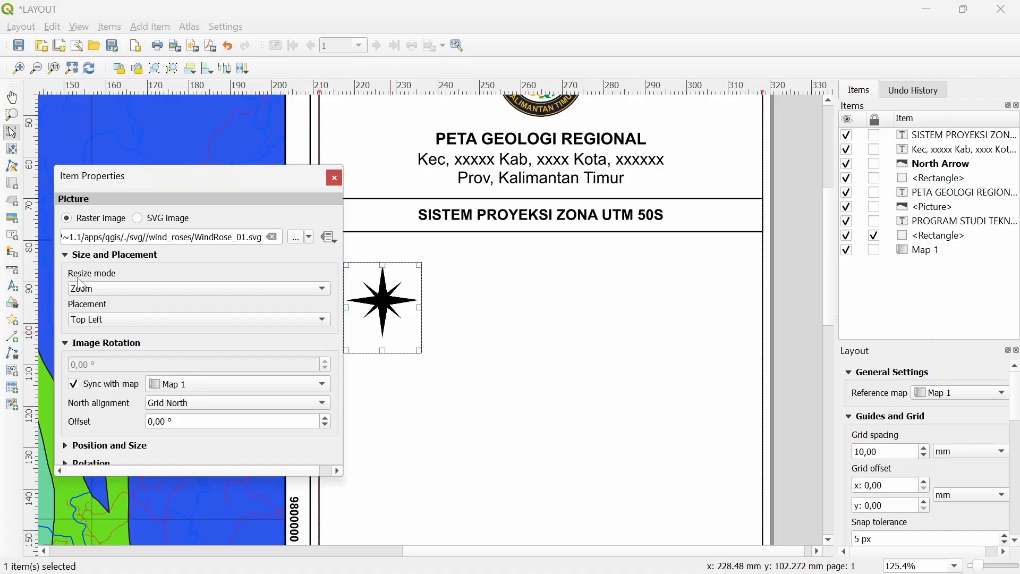
pyautogui.click(272, 237)
pyautogui.click(293, 238)
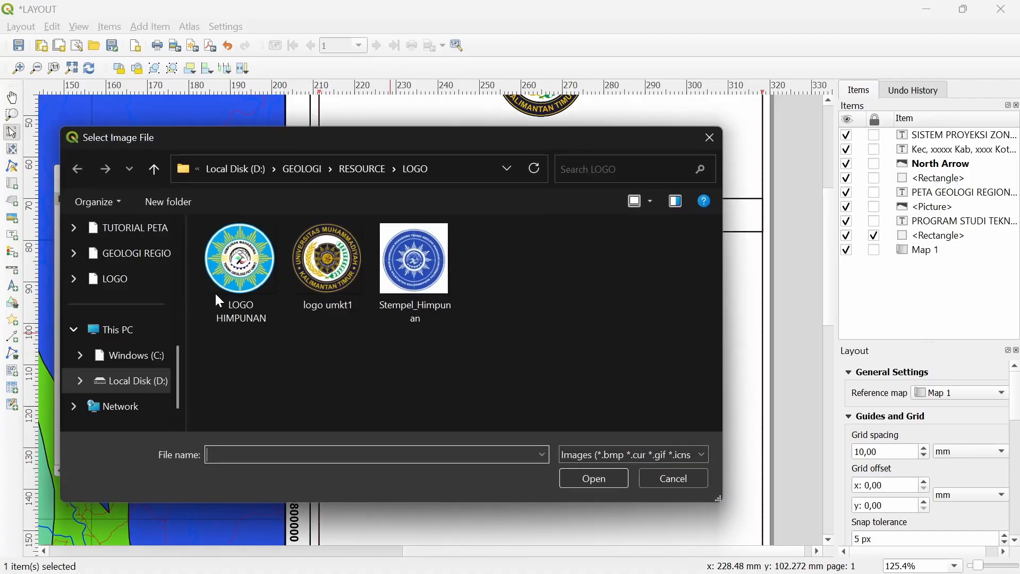
pyautogui.scroll(5, 141, 277)
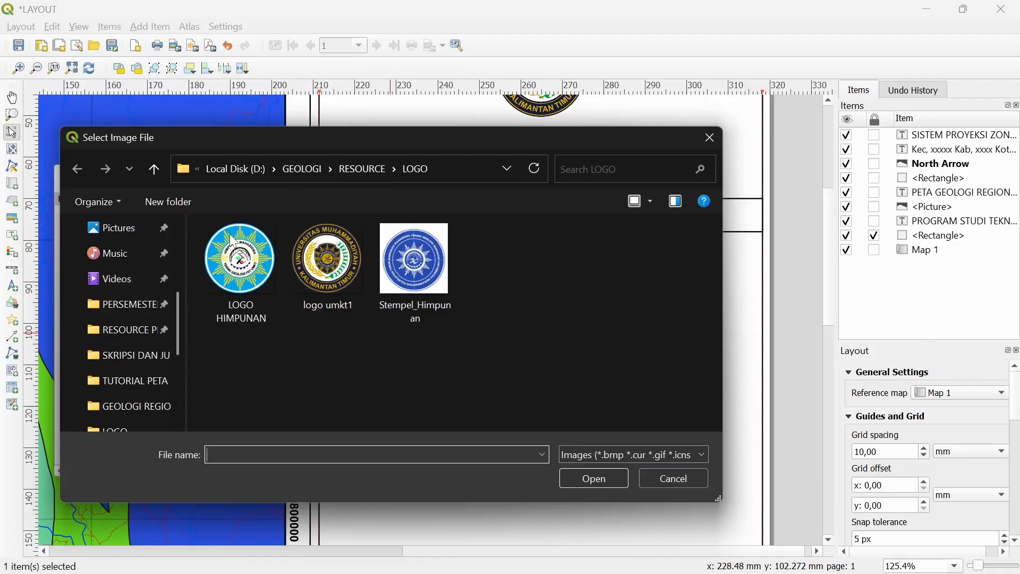
pyautogui.click(125, 329)
pyautogui.doubleClick(247, 270)
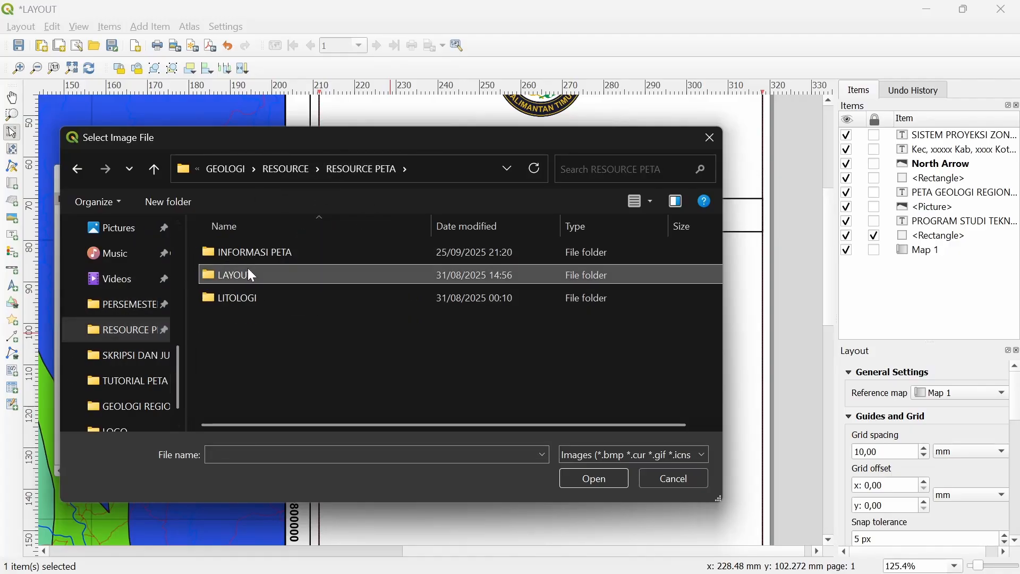
pyautogui.doubleClick(260, 272)
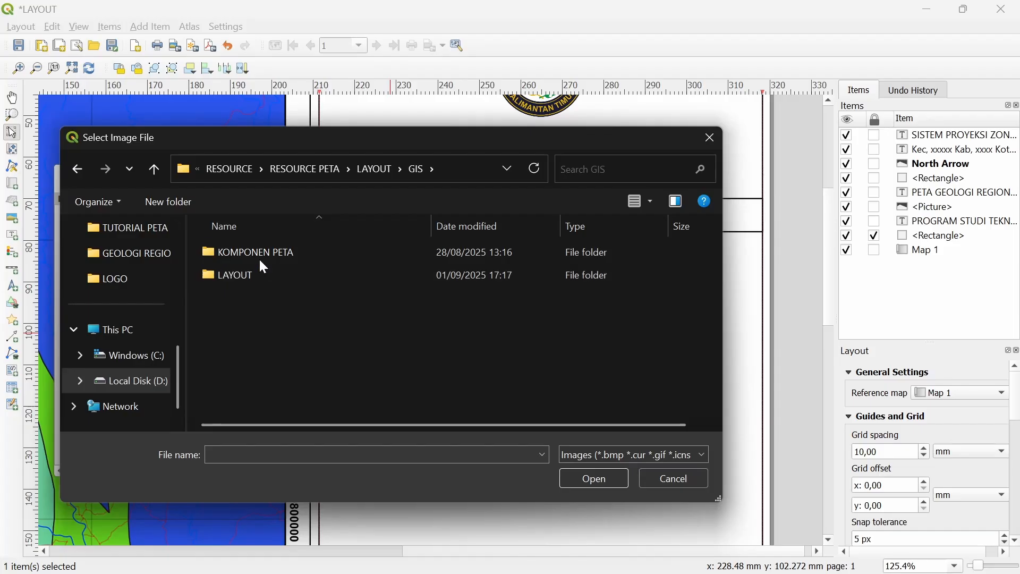
pyautogui.doubleClick(258, 272)
pyautogui.doubleClick(272, 276)
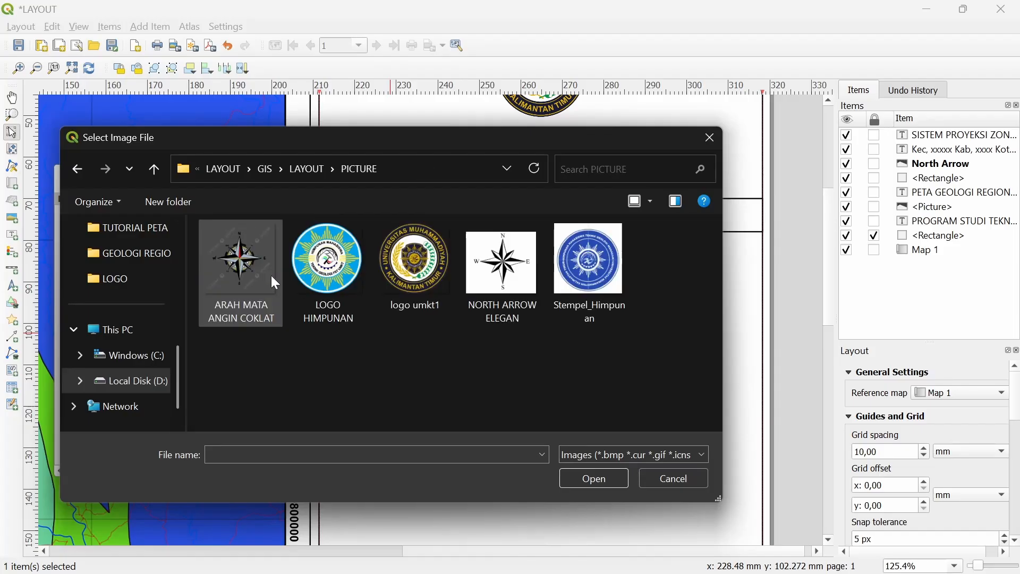
pyautogui.click(502, 263)
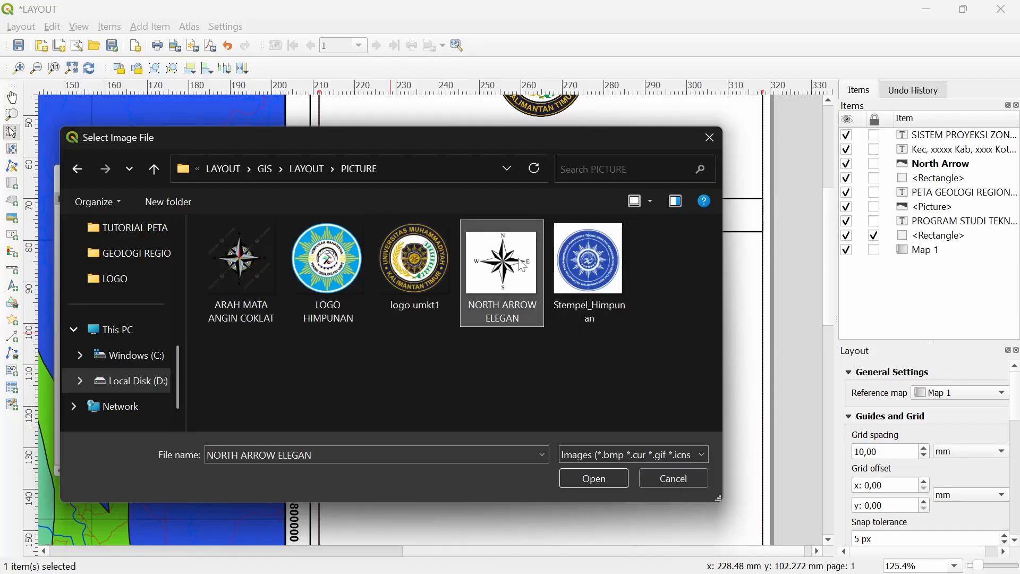
pyautogui.click(616, 479)
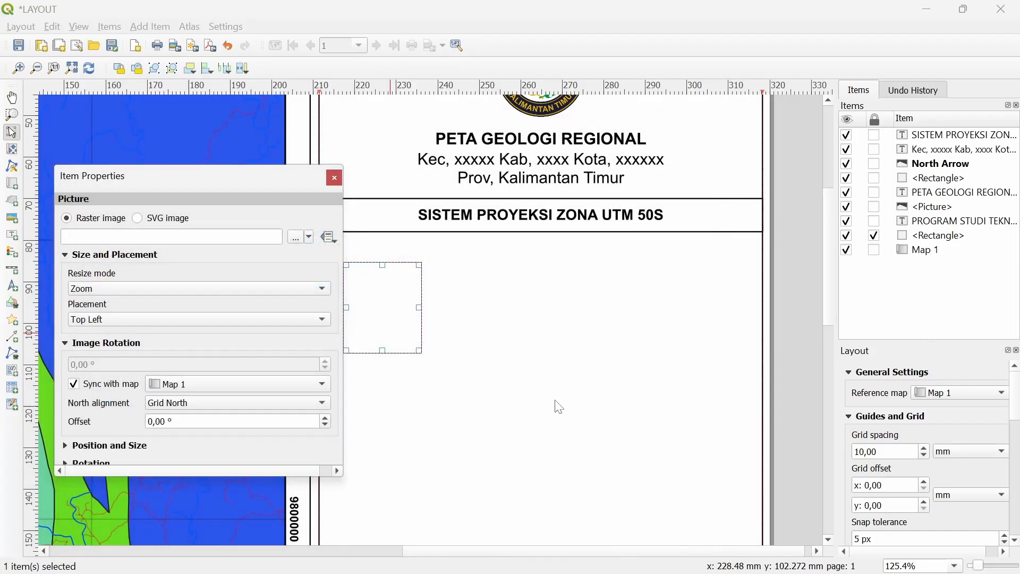
pyautogui.click(331, 180)
# Enlarge the compass rose and position it in the panel's top-left corner
pyautogui.moveTo(422, 346); pyautogui.dragTo(465, 420)
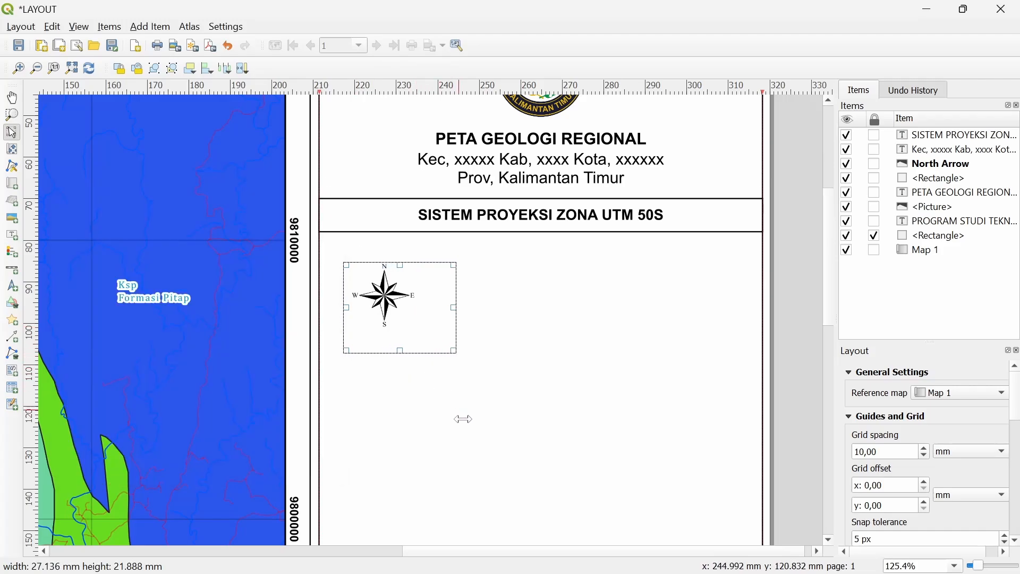
pyautogui.moveTo(456, 352); pyautogui.dragTo(462, 383)
pyautogui.moveTo(408, 337); pyautogui.dragTo(383, 314)
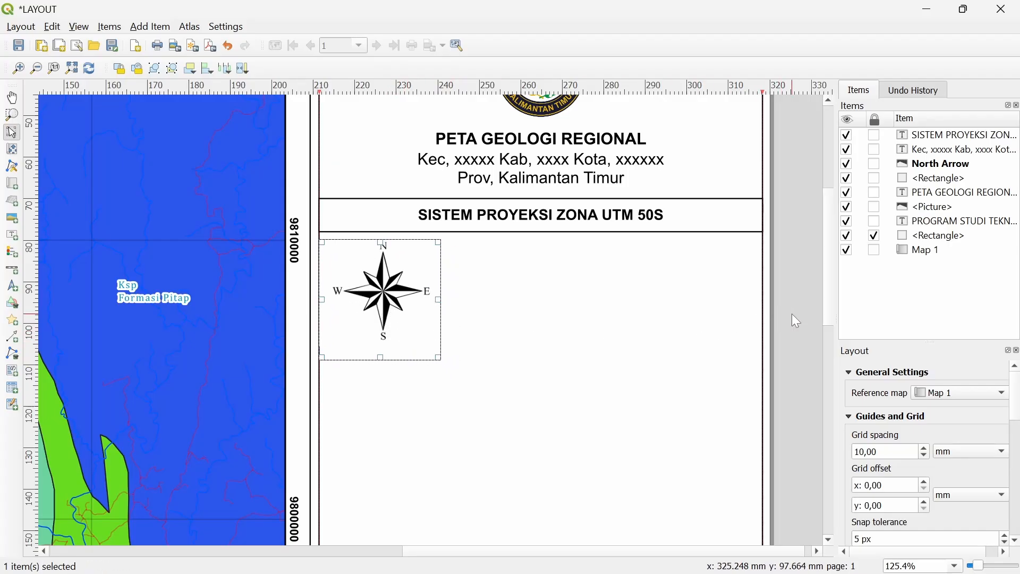
pyautogui.click(571, 332)
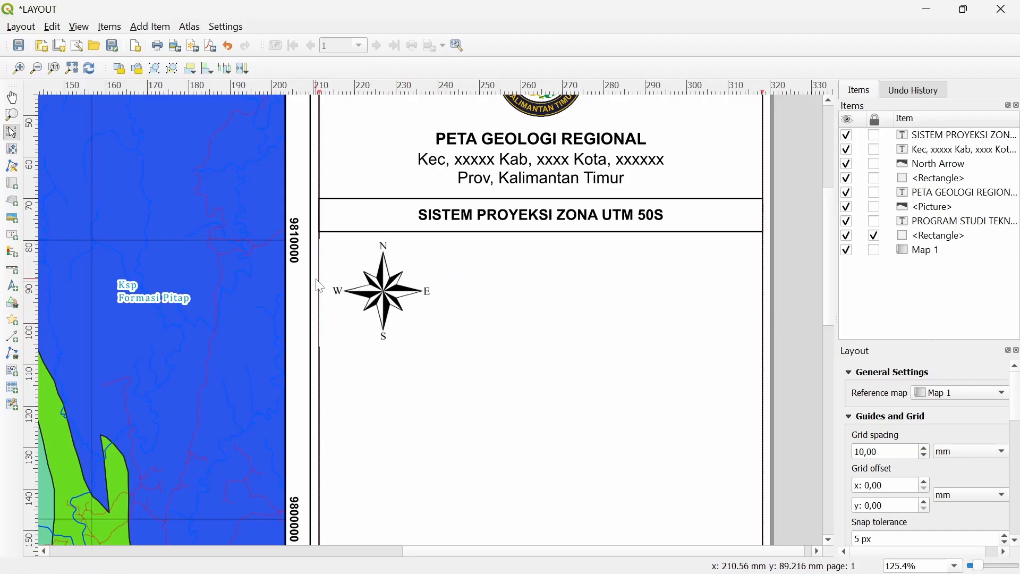
pyautogui.scroll(1, 321, 287)
pyautogui.moveTo(410, 280); pyautogui.dragTo(425, 277)
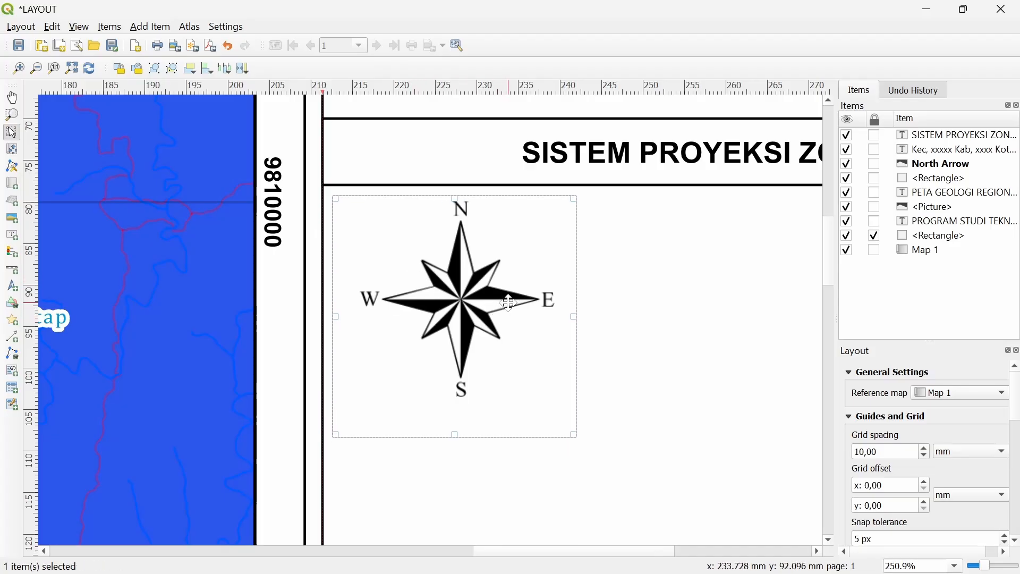
pyautogui.scroll(-1, 508, 302)
pyautogui.hscroll(2, 571, 312)
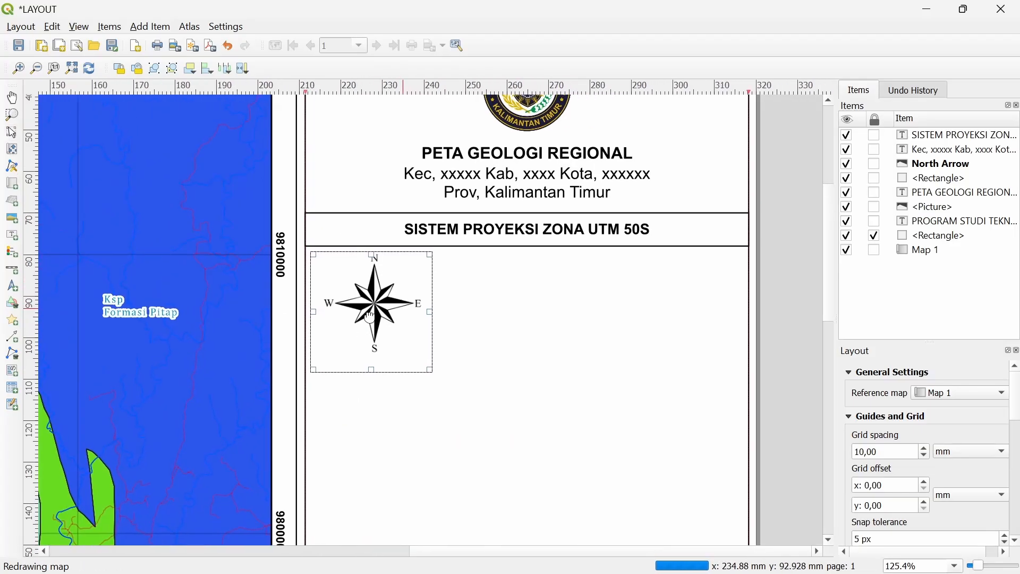
pyautogui.click(791, 313)
# Draw a scale bar beside the north arrow
pyautogui.click(150, 27)
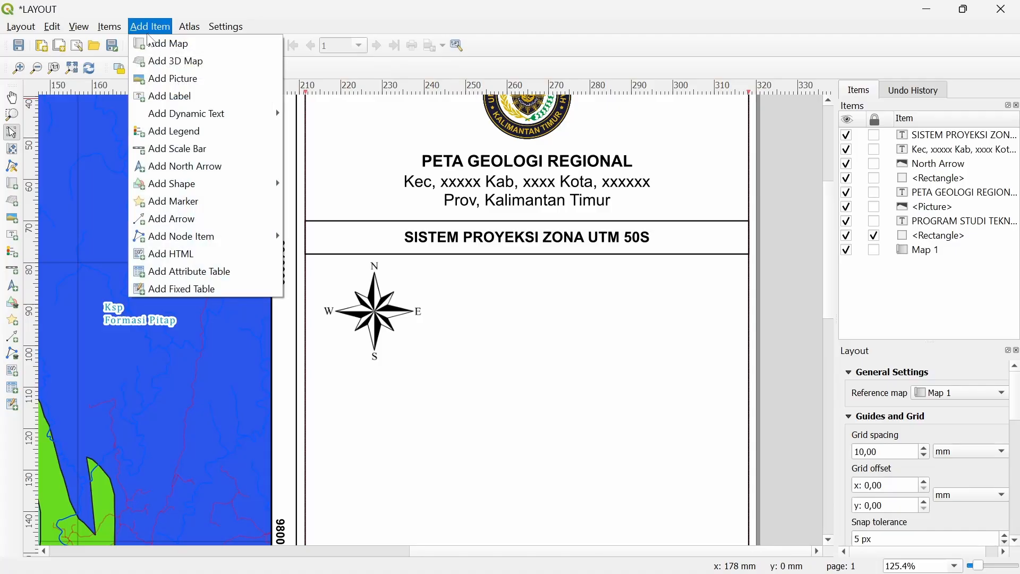
pyautogui.click(159, 149)
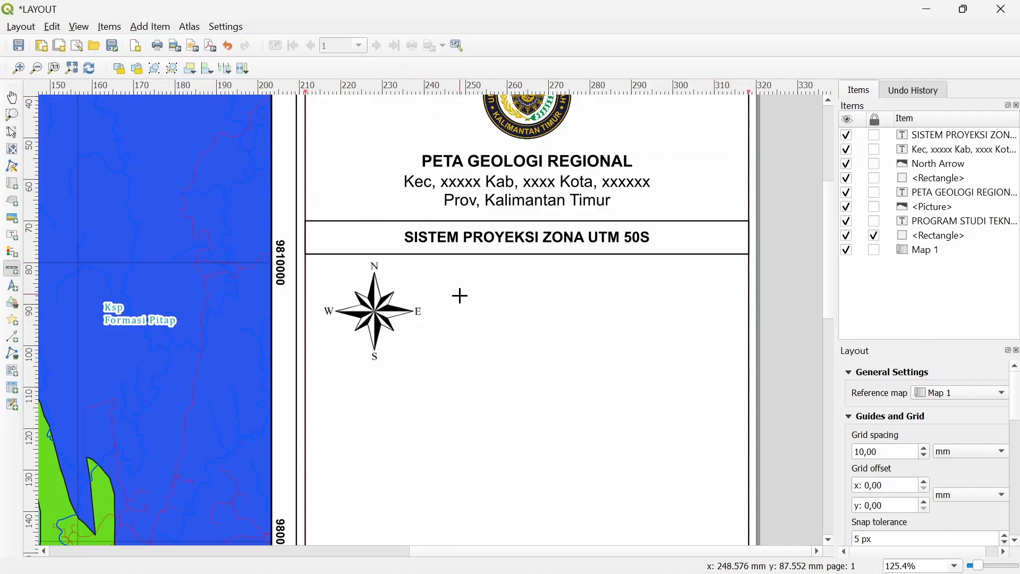
pyautogui.moveTo(469, 302); pyautogui.dragTo(709, 345)
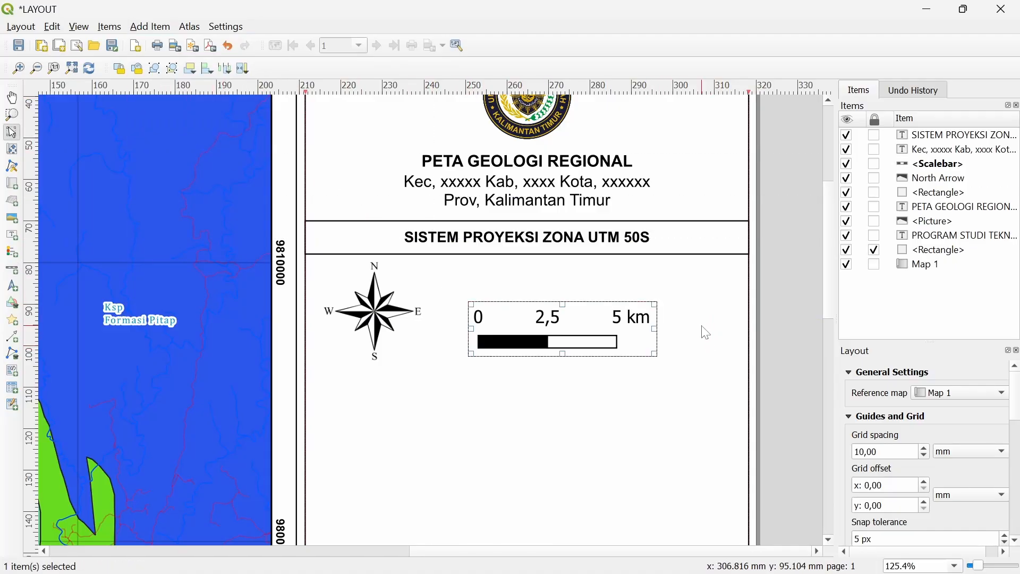
pyautogui.rightClick(554, 344)
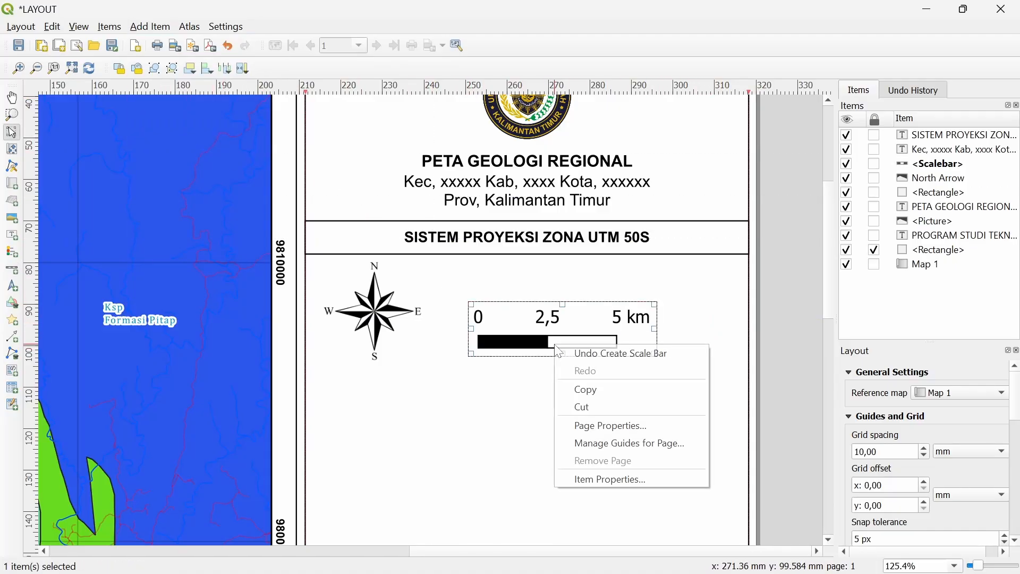
pyautogui.click(628, 481)
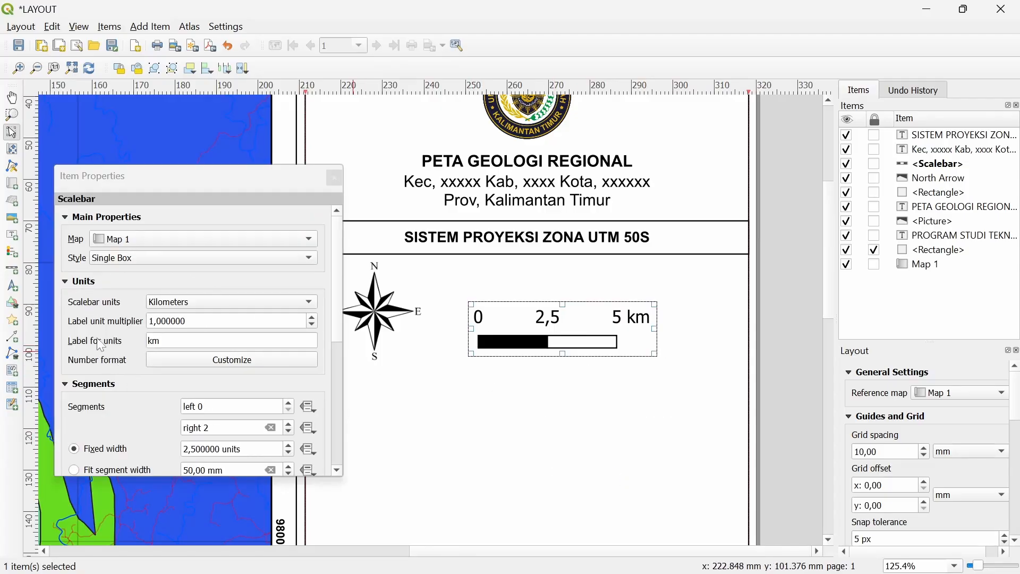
# Keep the scale bar units in Kilometers and switch its style to Double Box
pyautogui.click(186, 310)
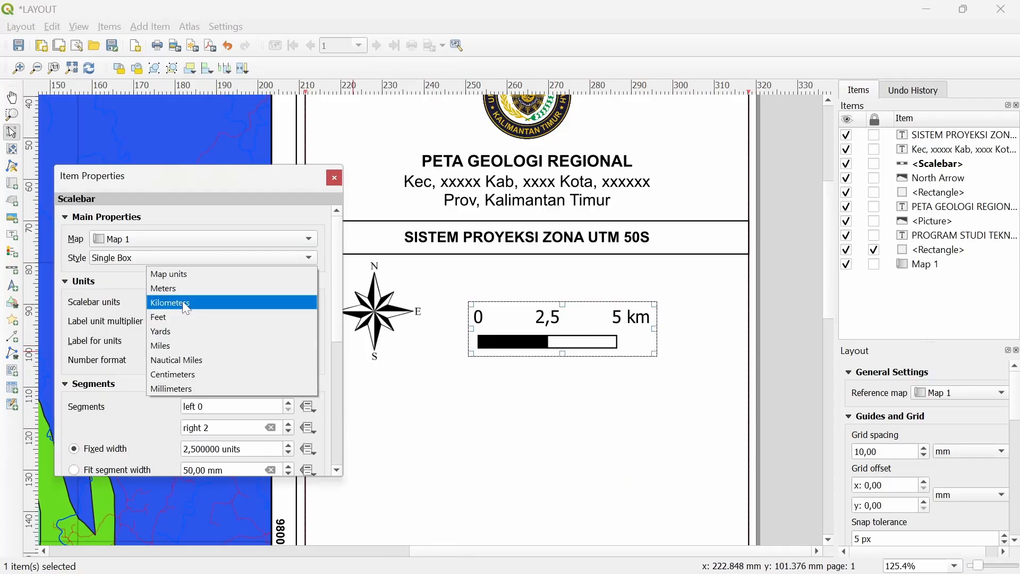
pyautogui.click(105, 312)
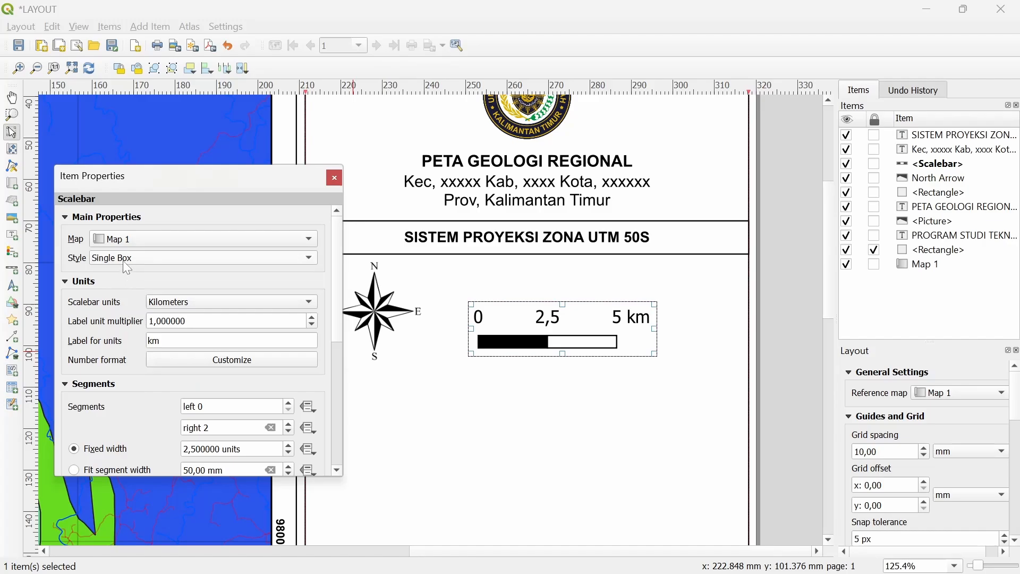
pyautogui.click(127, 269)
pyautogui.click(128, 271)
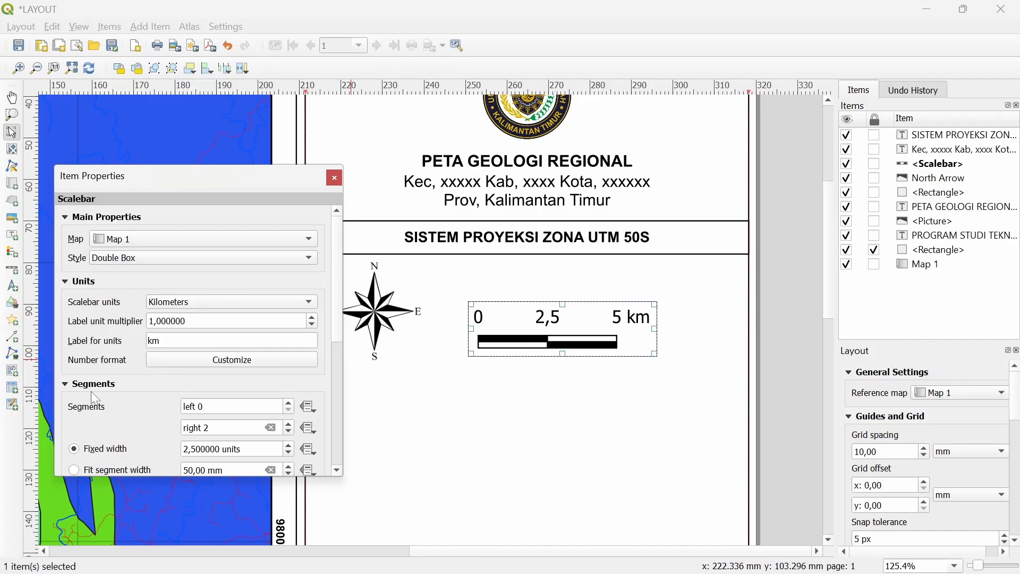
pyautogui.scroll(-1, 146, 402)
pyautogui.scroll(-1, 353, 359)
# Set the scale bar to 3 left and 2 right segments with 5 mm height
pyautogui.click(291, 372)
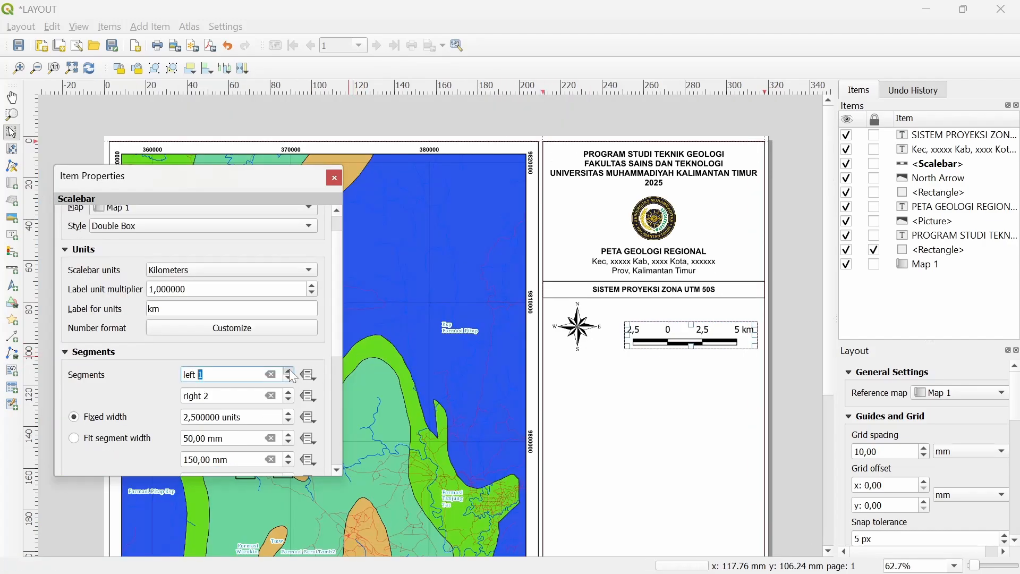
pyautogui.click(290, 372)
pyautogui.click(289, 372)
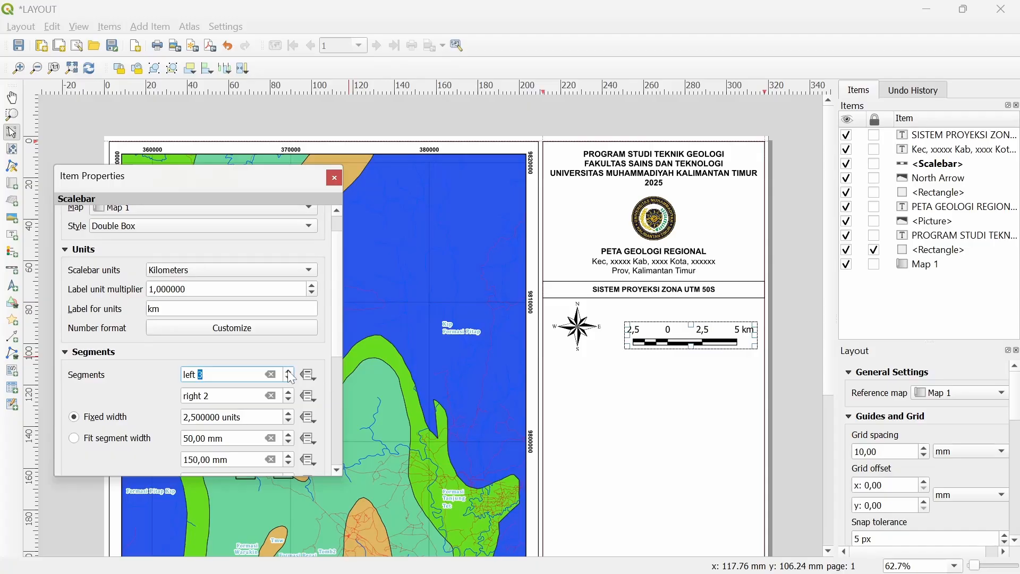
pyautogui.click(288, 372)
pyautogui.click(288, 392)
pyautogui.click(289, 392)
pyautogui.click(288, 399)
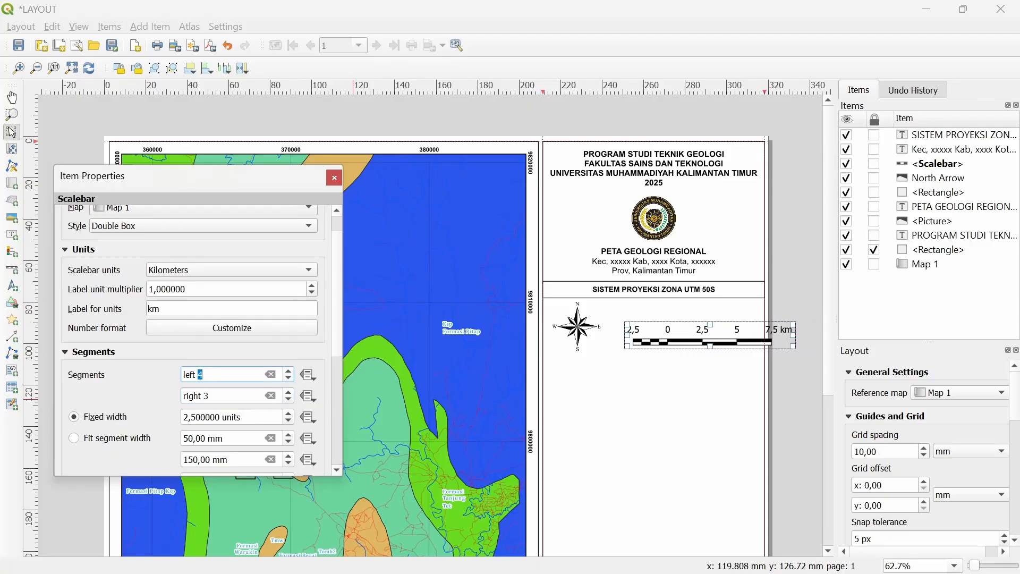
pyautogui.click(288, 372)
pyautogui.moveTo(657, 345); pyautogui.dragTo(626, 353)
pyautogui.scroll(1, 723, 406)
pyautogui.scroll(1, 297, 350)
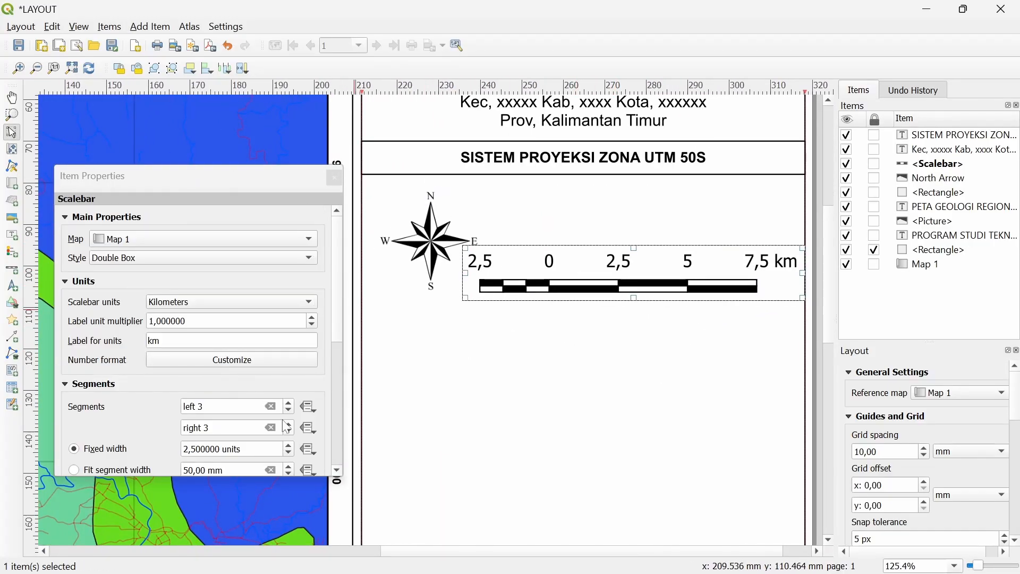
pyautogui.click(288, 409)
pyautogui.click(289, 403)
pyautogui.click(288, 427)
pyautogui.click(288, 430)
pyautogui.moveTo(589, 287); pyautogui.dragTo(623, 291)
pyautogui.scroll(-5, 255, 351)
# Enlarge the north arrow and move the scale bar beside it
pyautogui.click(288, 350)
pyautogui.click(289, 350)
pyautogui.click(431, 242)
pyautogui.moveTo(487, 321); pyautogui.dragTo(526, 368)
pyautogui.moveTo(529, 286); pyautogui.dragTo(545, 305)
pyautogui.moveTo(680, 303); pyautogui.dragTo(618, 306)
pyautogui.scroll(-8, 97, 406)
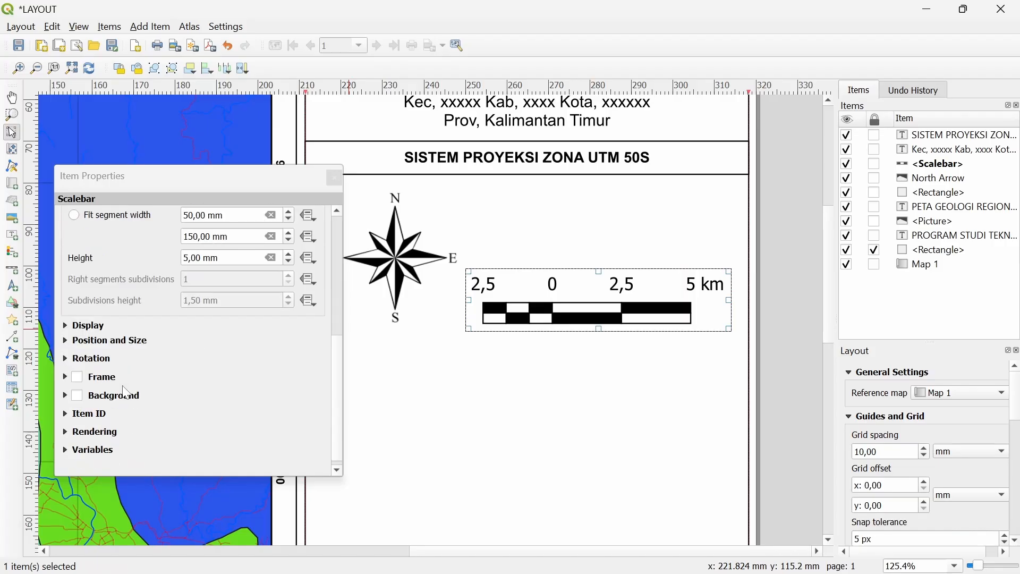
# Nudge the scale bar to X 251,392 mm, Y 101,266 mm and close its properties
pyautogui.click(94, 332)
pyautogui.scroll(-3, 83, 399)
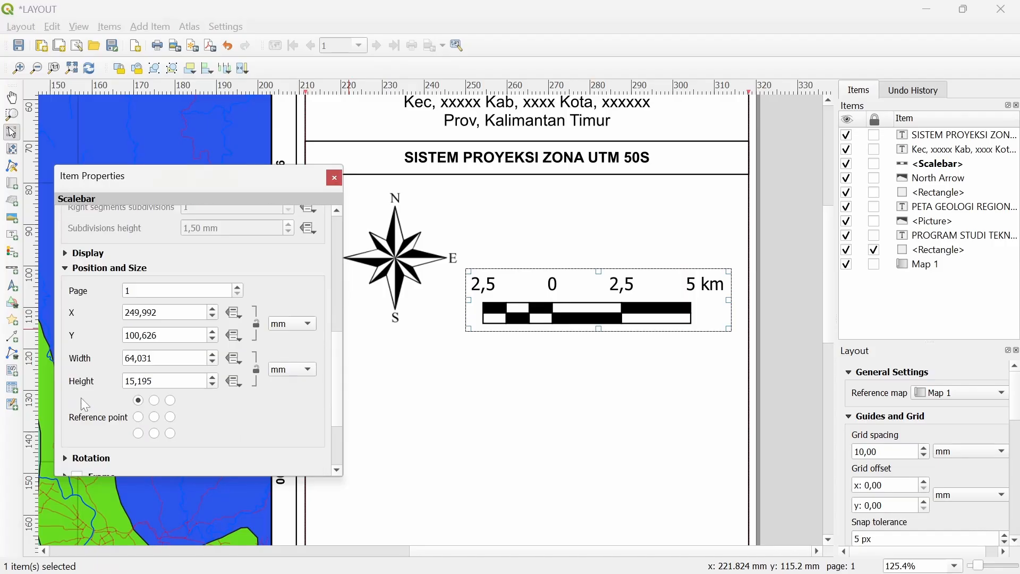
pyautogui.scroll(12, 94, 374)
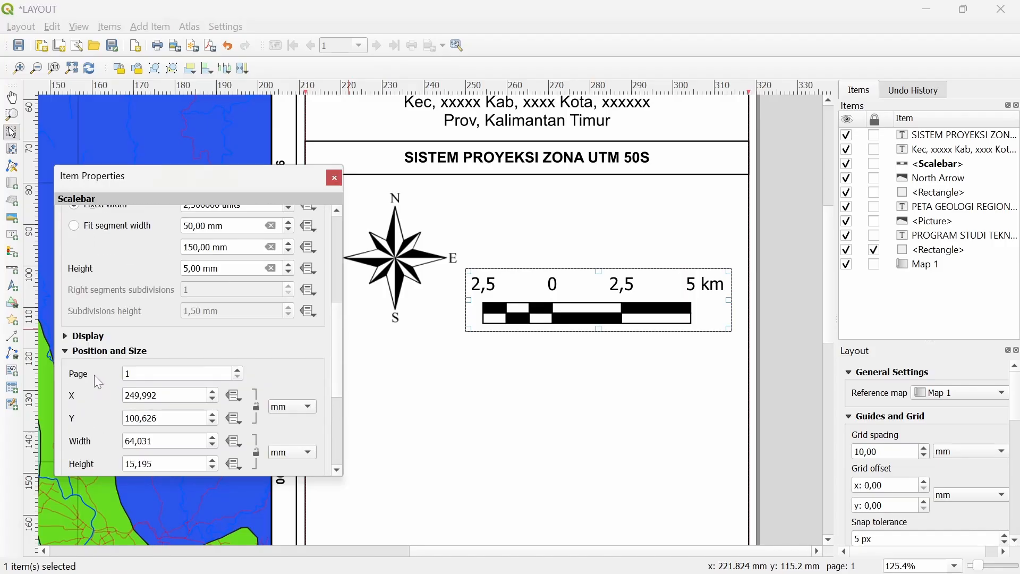
pyautogui.scroll(1, 94, 372)
pyautogui.scroll(-10, 94, 366)
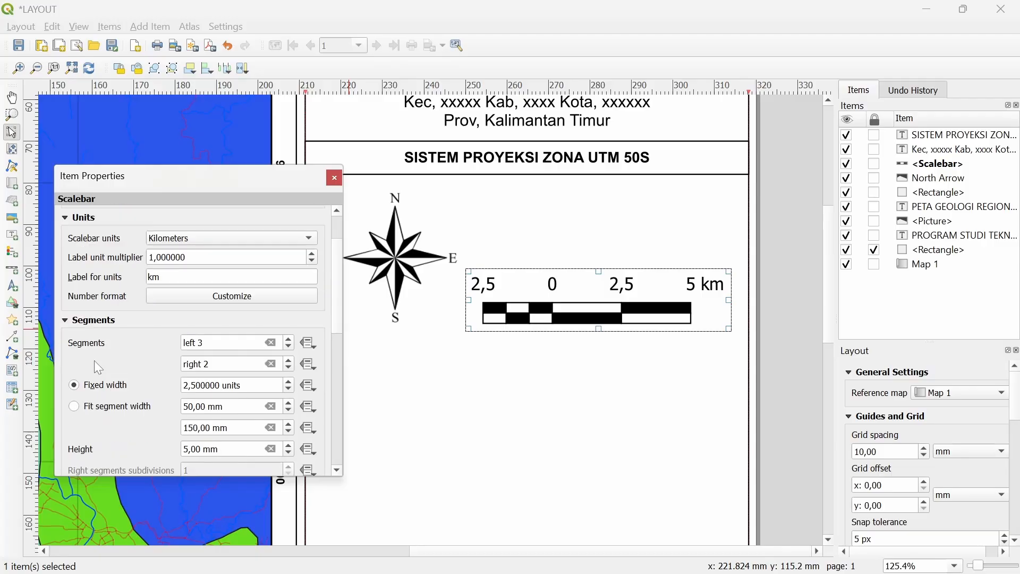
pyautogui.scroll(-2, 96, 393)
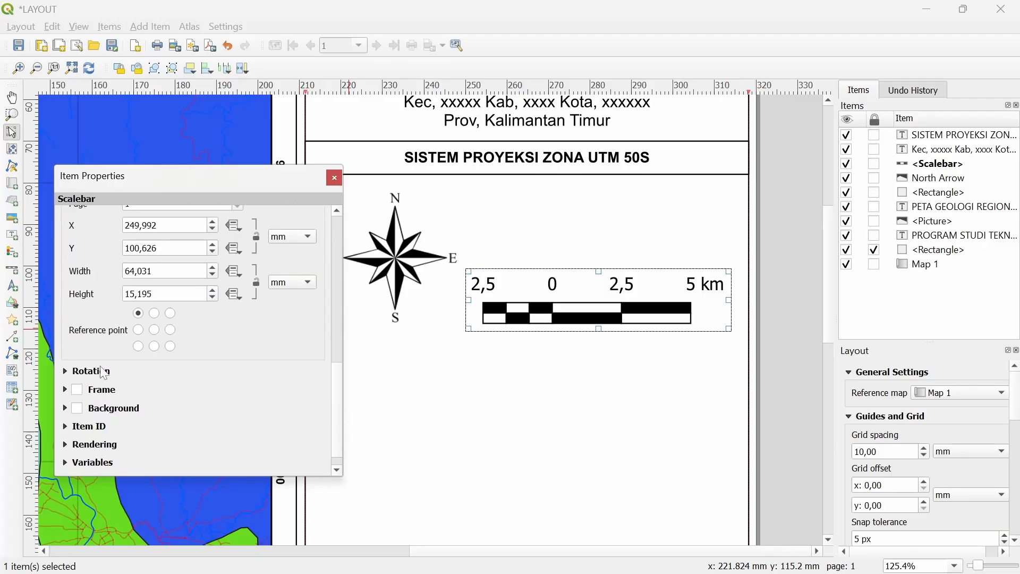
pyautogui.scroll(2, 101, 370)
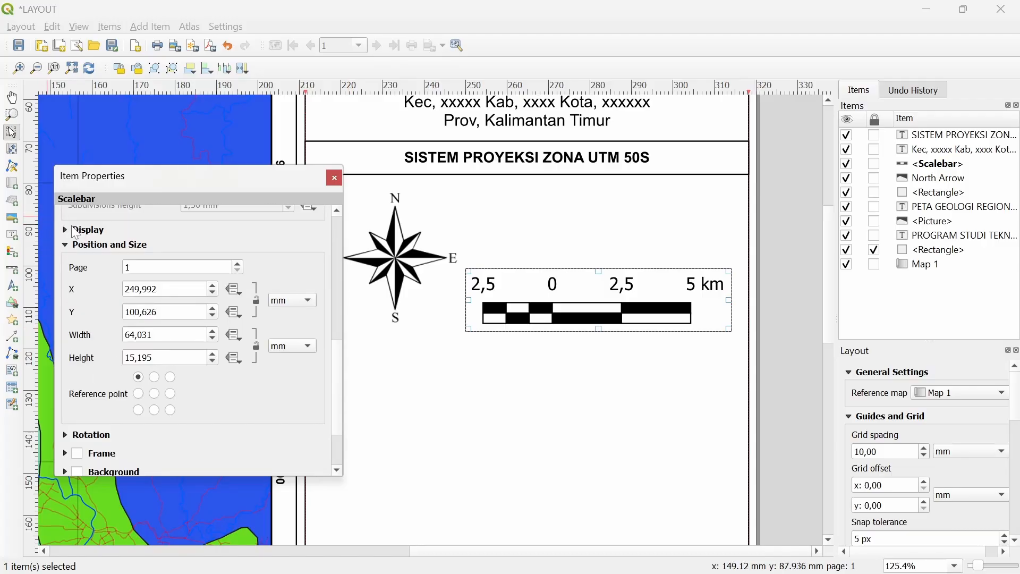
pyautogui.click(75, 234)
pyautogui.scroll(-3, 122, 372)
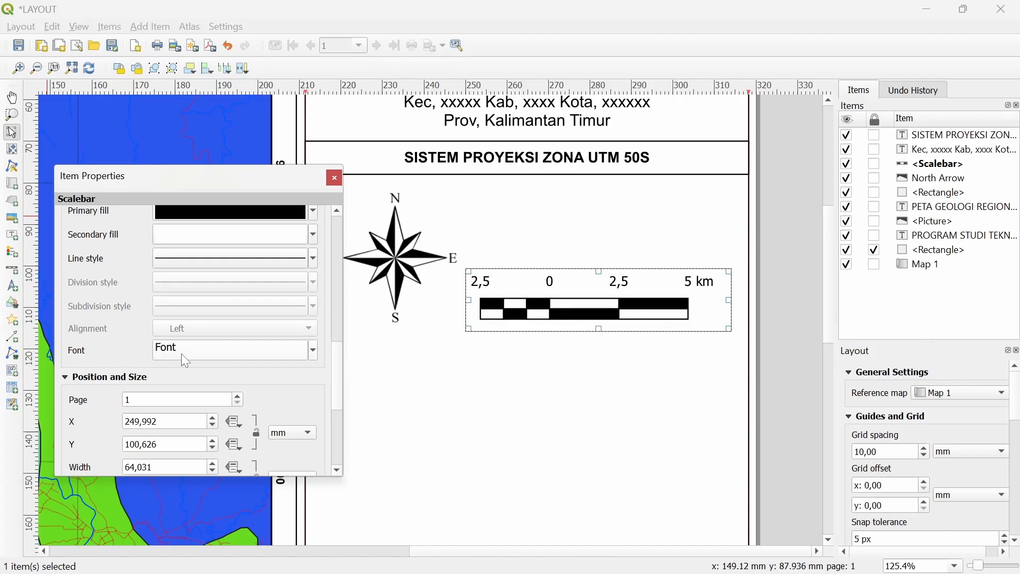
pyautogui.moveTo(572, 301); pyautogui.dragTo(577, 304)
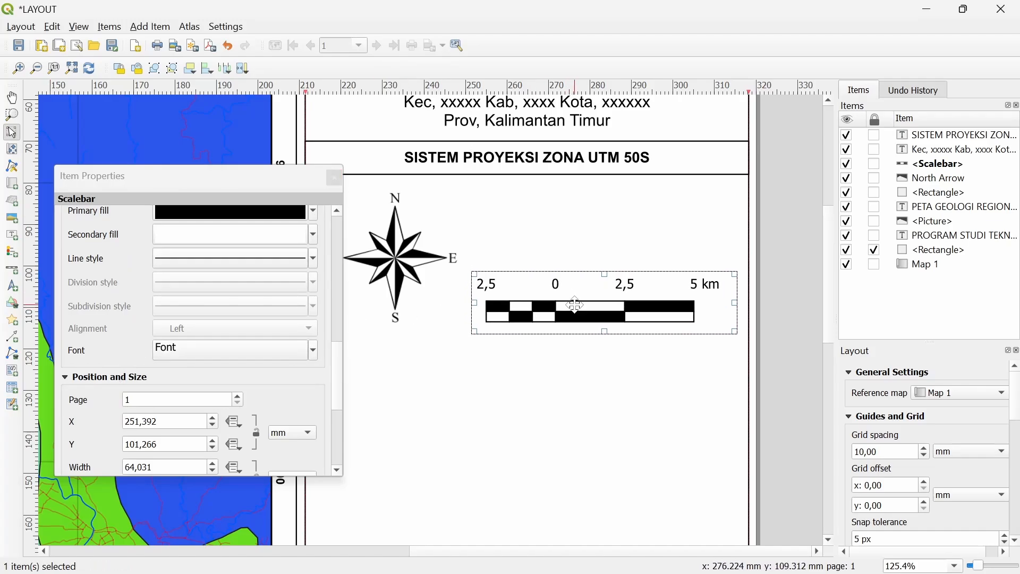
pyautogui.click(335, 179)
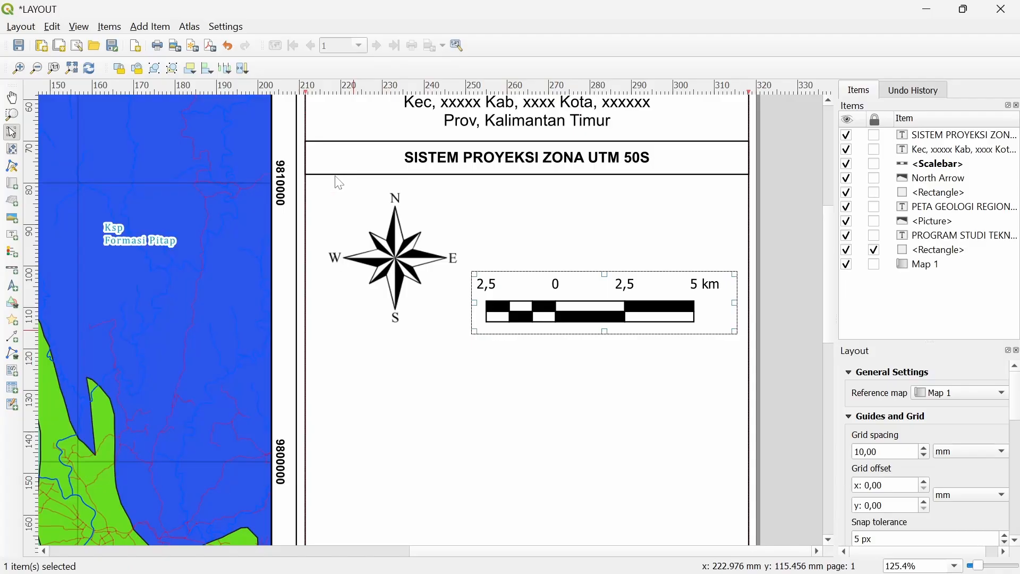
# Duplicate the SISTEM PROYEKSI label below the scale bar and retype it as 'Kilometers'
pyautogui.click(545, 167)
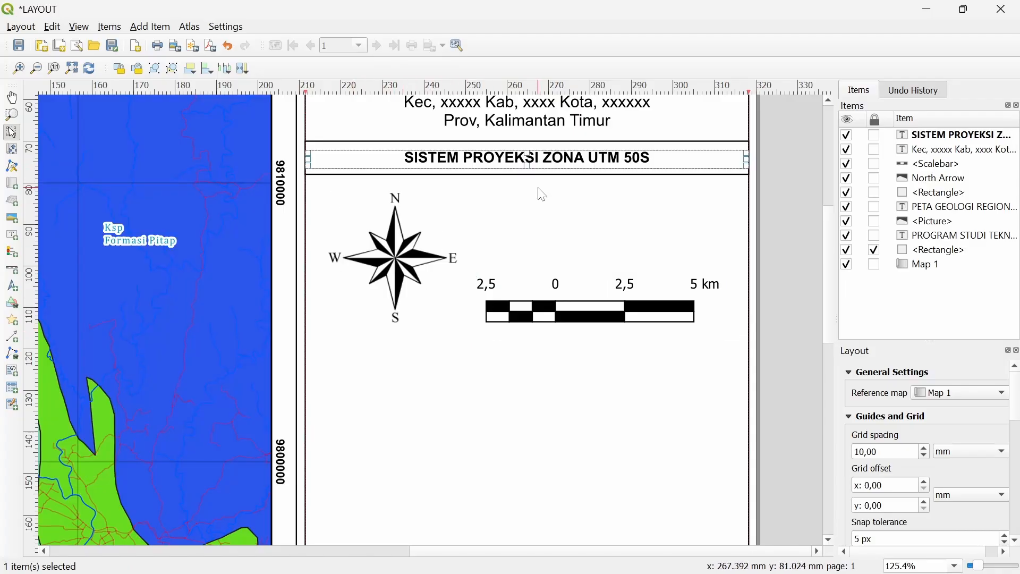
pyautogui.hotkey('ctrl', 'c')
pyautogui.hotkey('ctrl', 'v')
pyautogui.moveTo(654, 194); pyautogui.dragTo(556, 349)
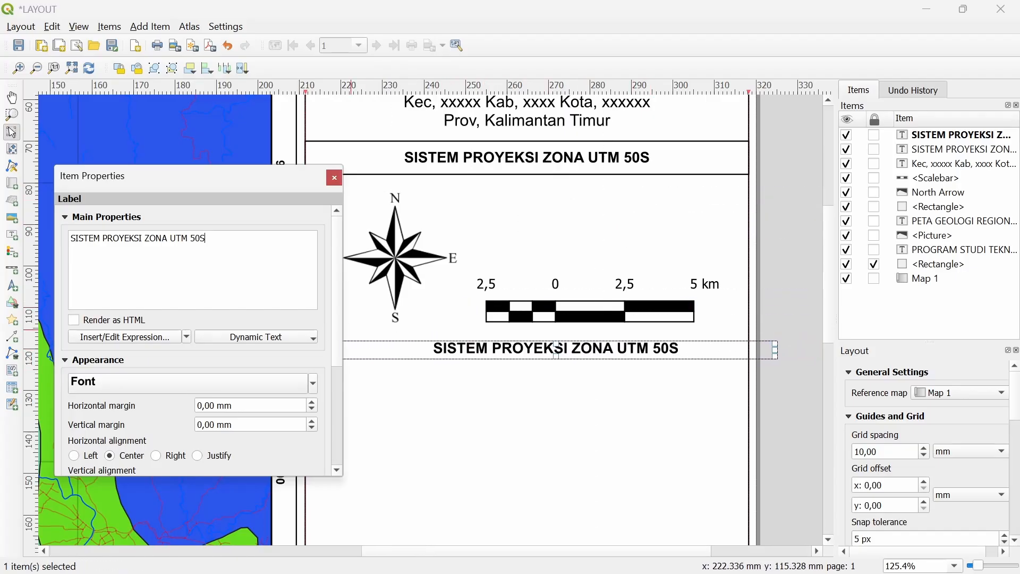
pyautogui.write('Ki')
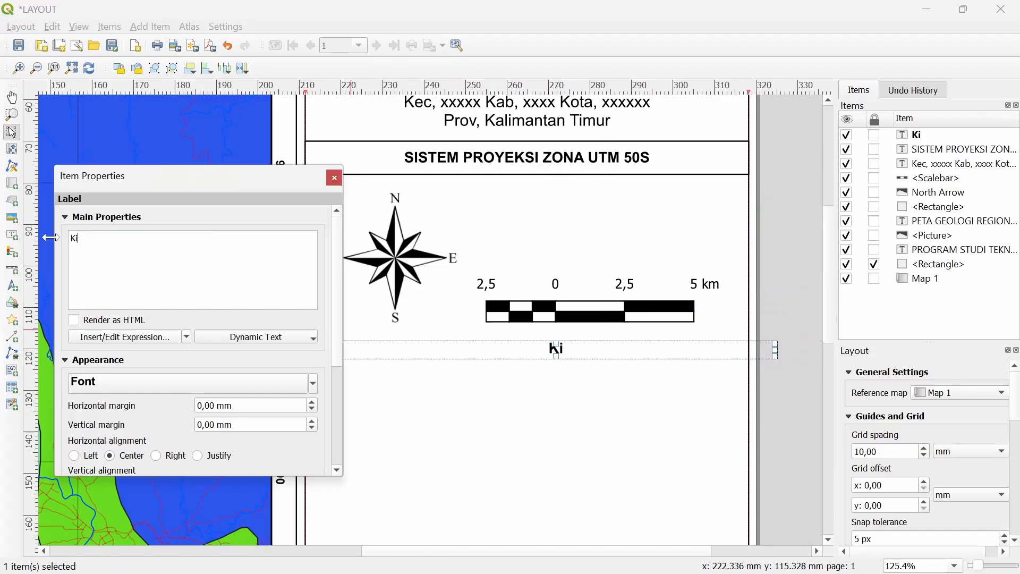
pyautogui.write('lometers')
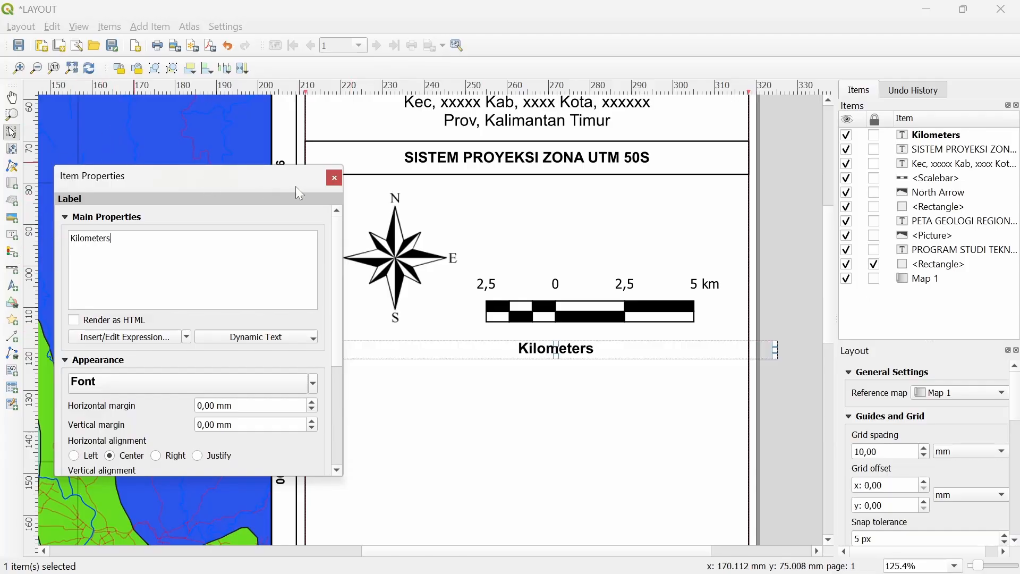
pyautogui.click(334, 179)
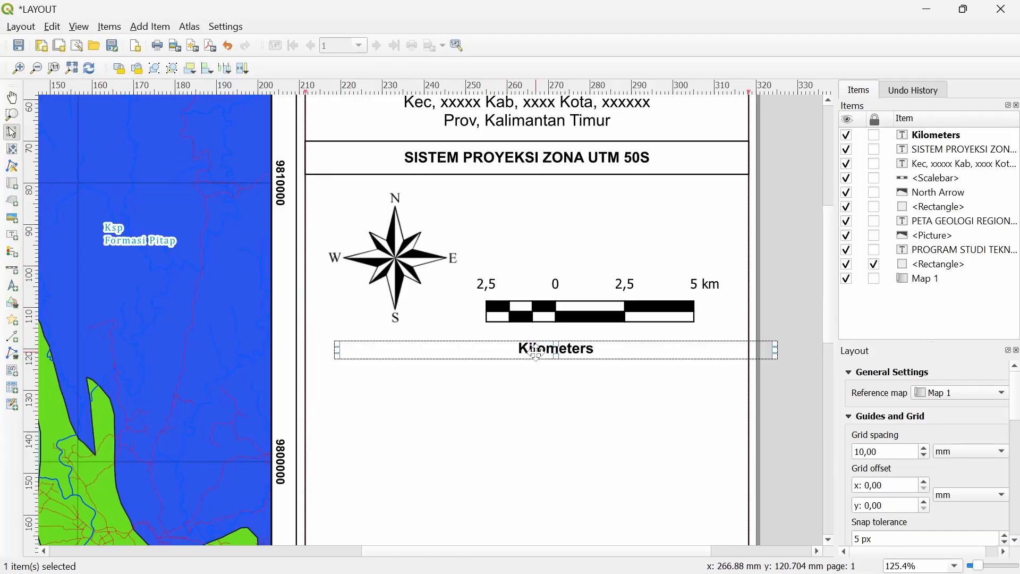
# Raise the scale bar slightly and centre the Kilometers caption directly beneath it
pyautogui.moveTo(537, 351); pyautogui.dragTo(555, 344)
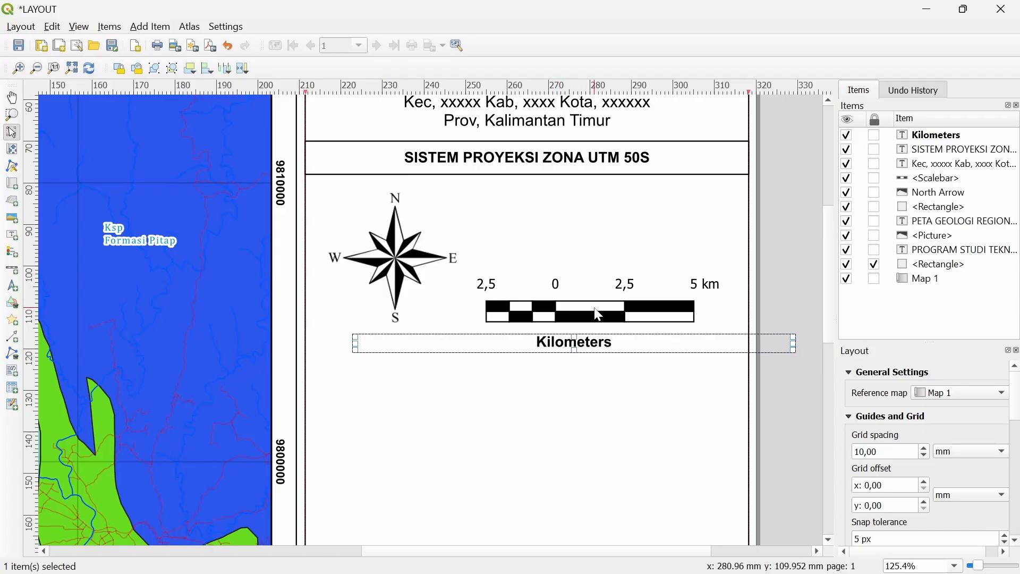
pyautogui.moveTo(602, 303); pyautogui.dragTo(600, 289)
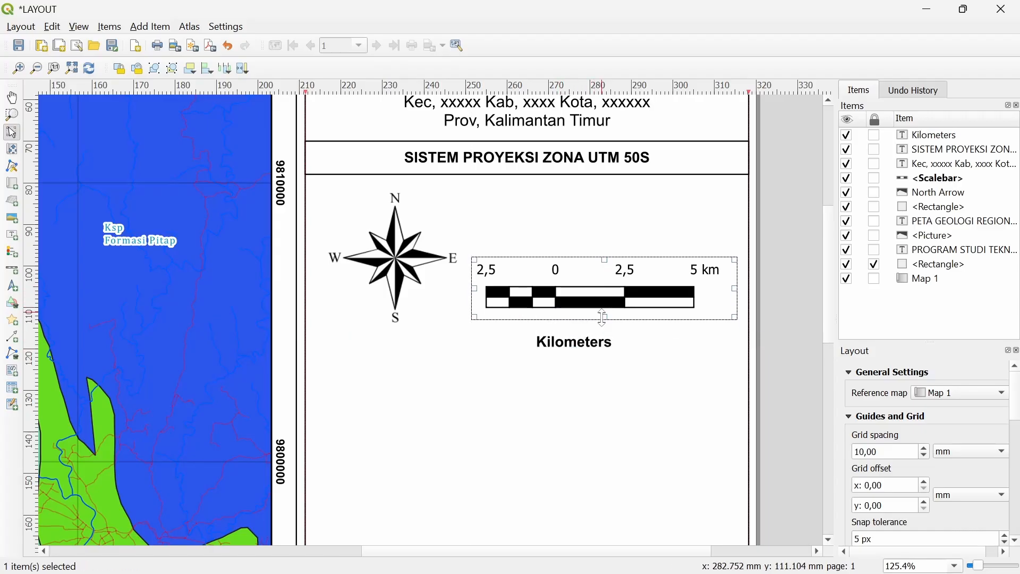
pyautogui.moveTo(598, 348)
pyautogui.mouseDown()
pyautogui.moveTo(589, 343)
pyautogui.moveTo(598, 328)
pyautogui.mouseUp()
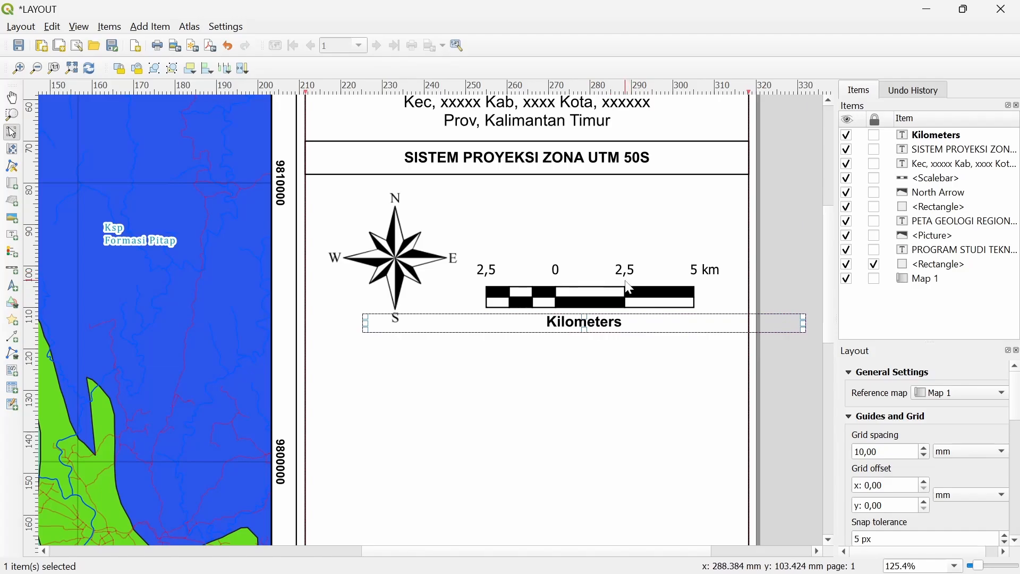
pyautogui.moveTo(633, 290); pyautogui.dragTo(642, 278)
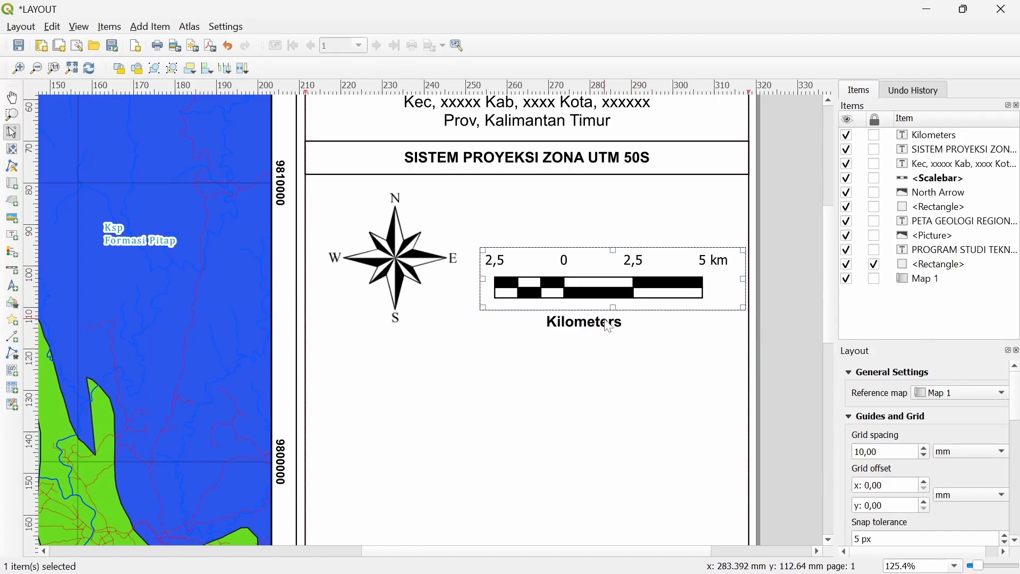
pyautogui.moveTo(609, 323); pyautogui.dragTo(611, 314)
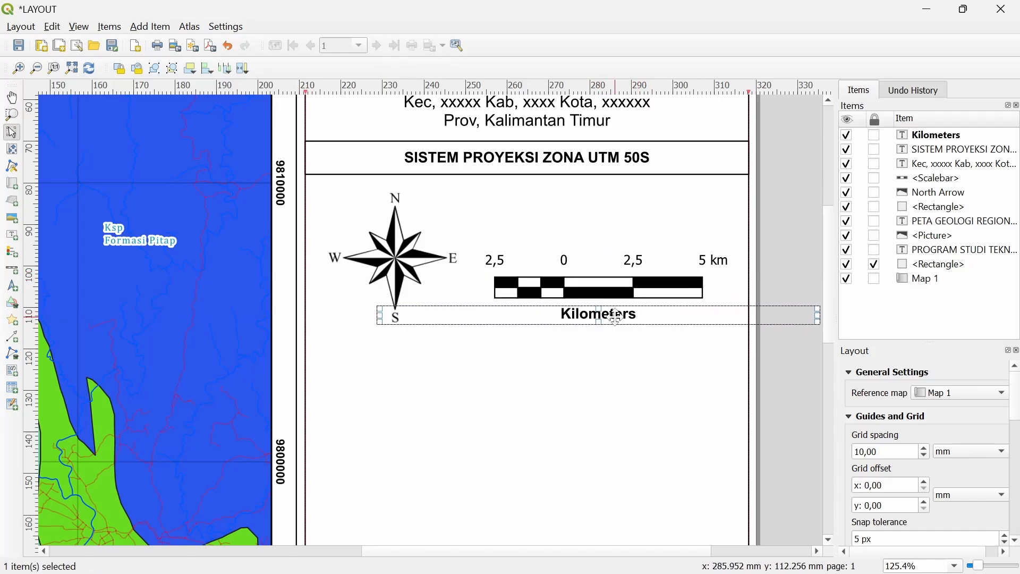
# Turn a pasted copy of the Kilometers label into a 'Skala 1:150.000' label above the north arrow
pyautogui.hotkey('ctrl', 'v')
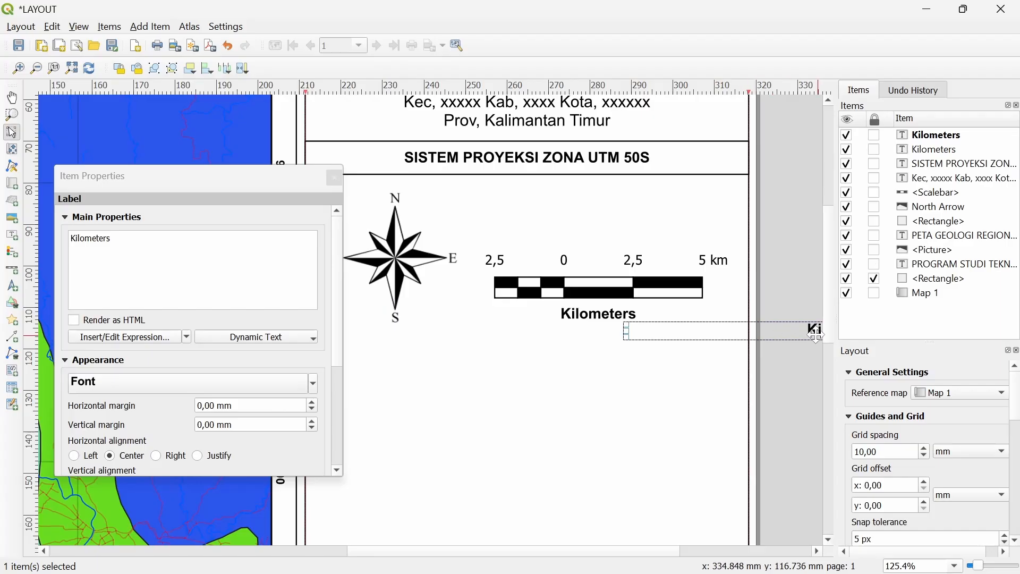
pyautogui.moveTo(815, 335); pyautogui.dragTo(555, 199)
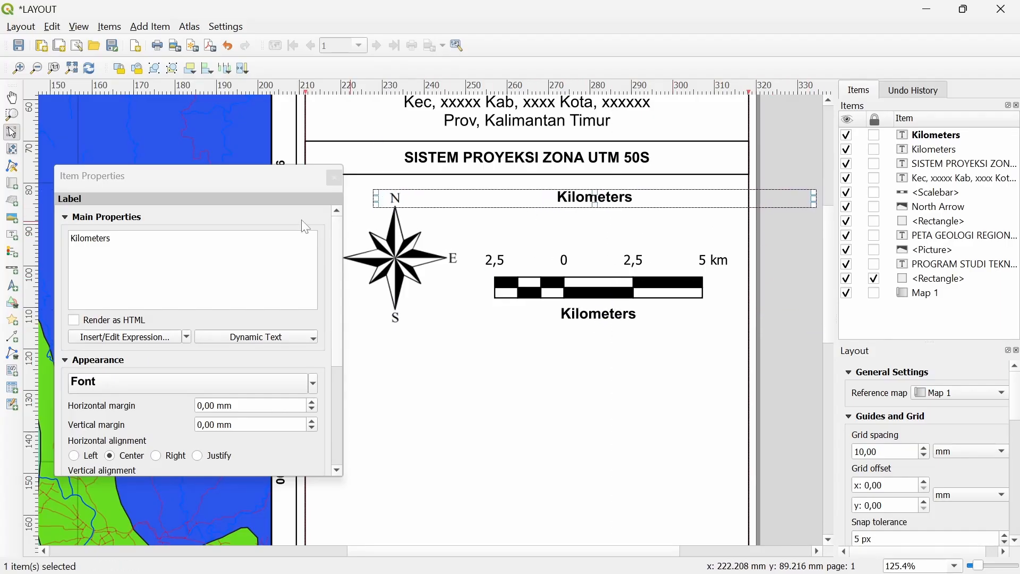
pyautogui.hotkey('ctrl', 'a')
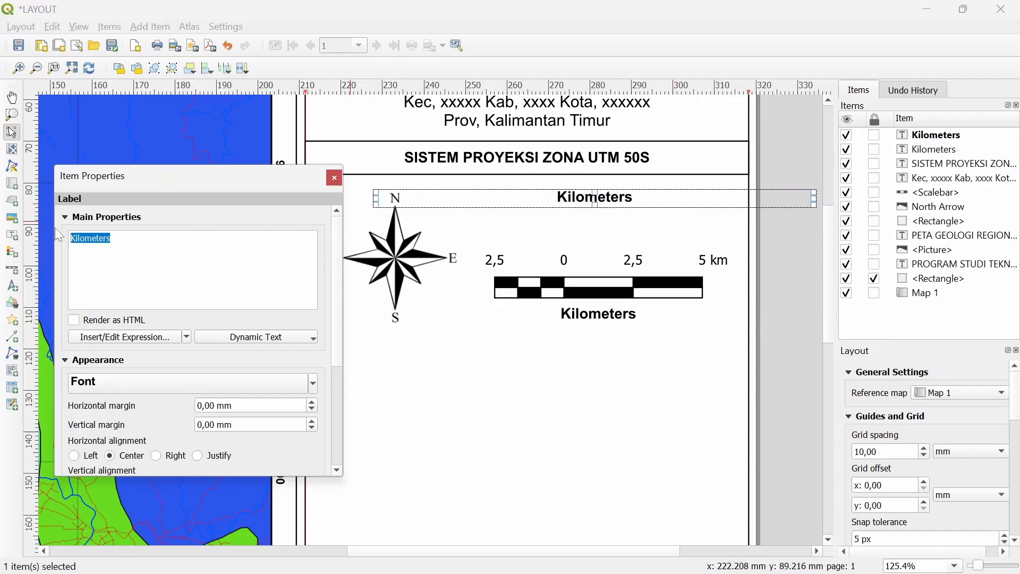
pyautogui.write('Skala')
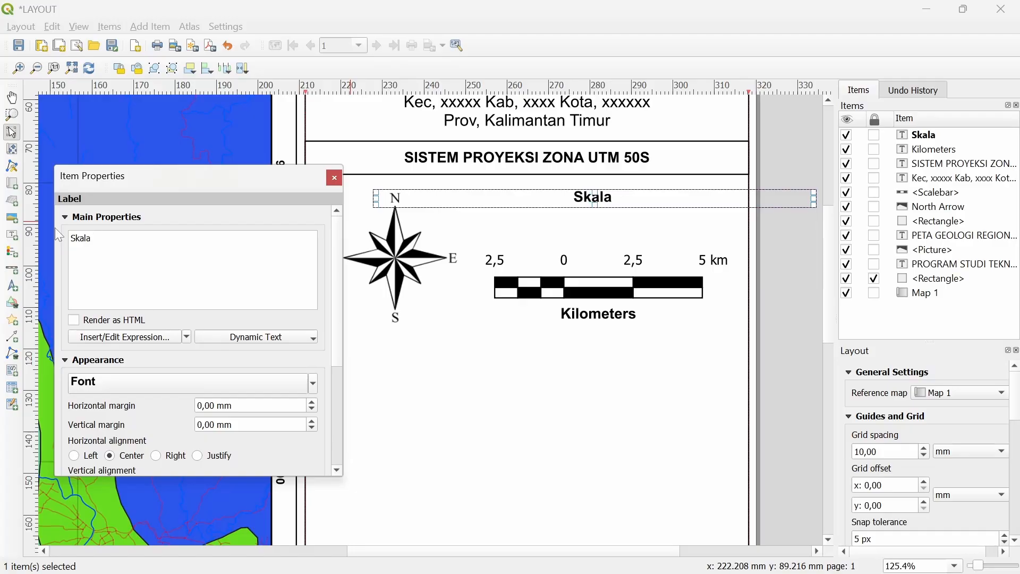
pyautogui.write(' 1:150')
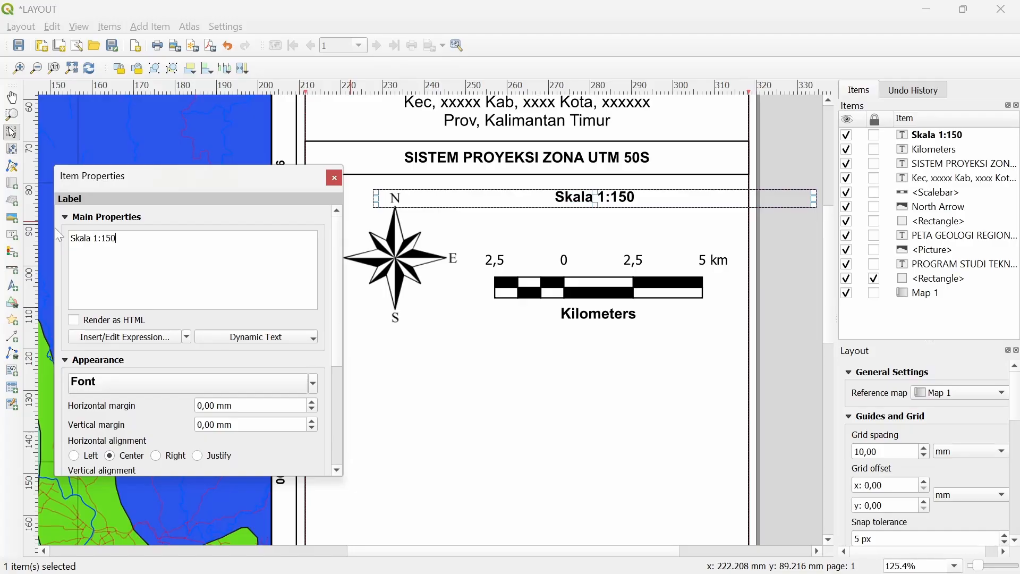
pyautogui.write('.000')
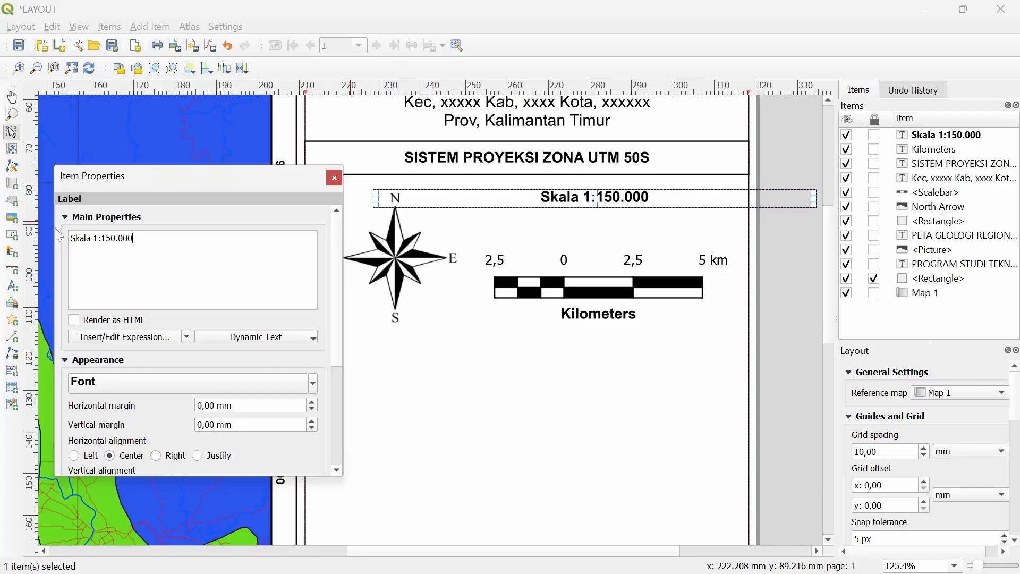
pyautogui.click(334, 177)
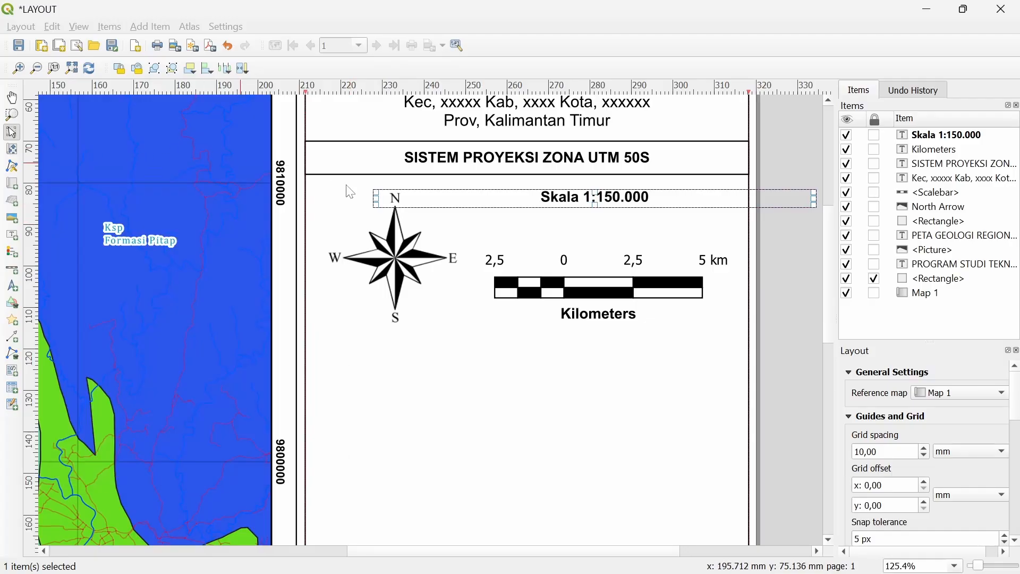
pyautogui.moveTo(615, 201); pyautogui.dragTo(608, 223)
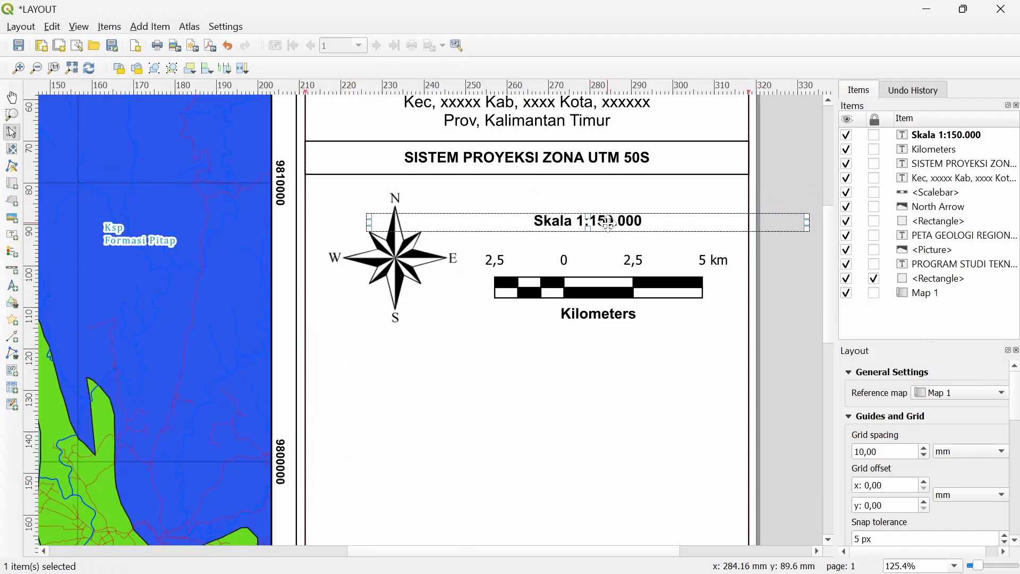
pyautogui.click(761, 186)
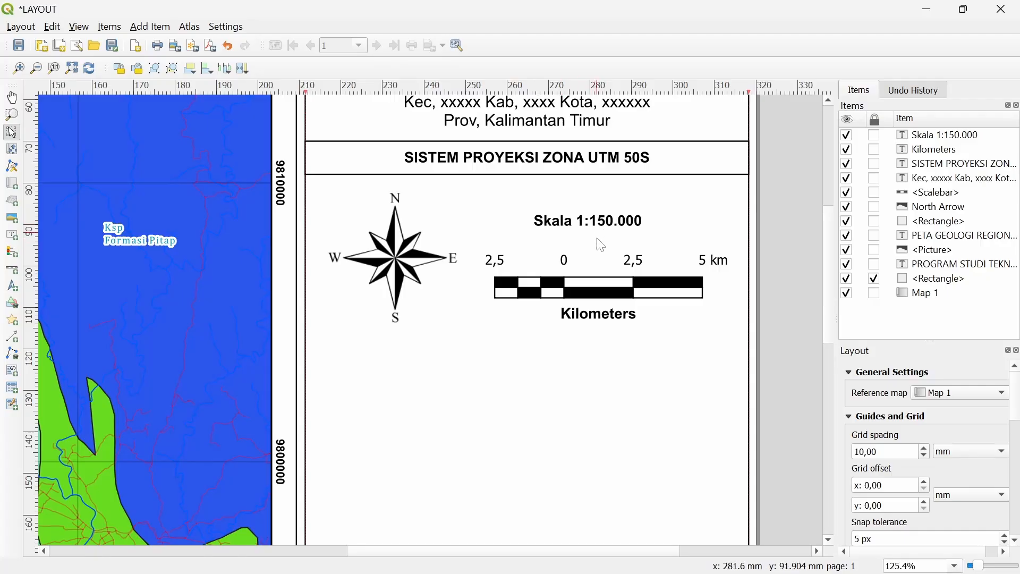
# Move the scalebar up under the scale text and the Kilometers label up under the scalebar
pyautogui.click(607, 282)
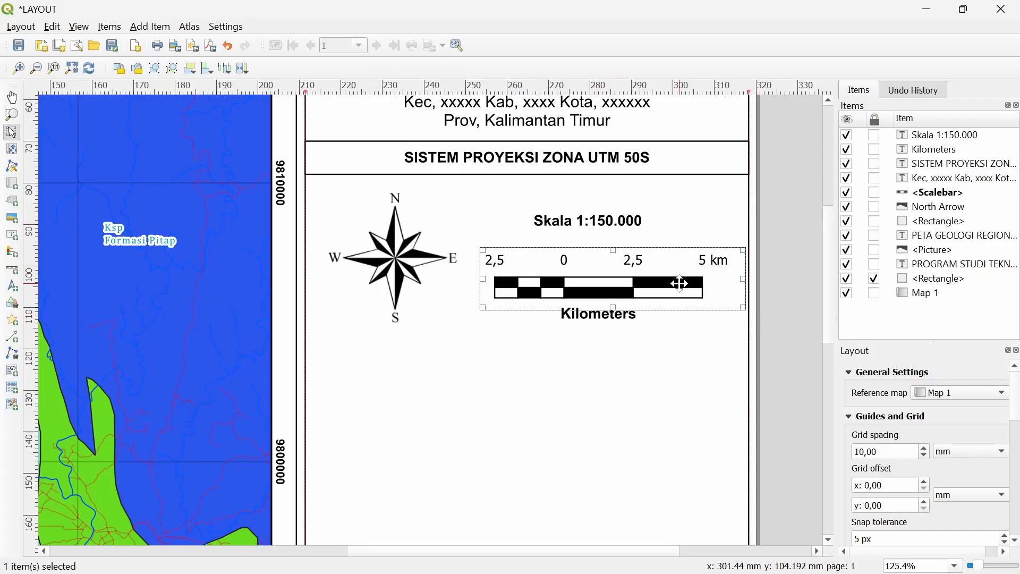
pyautogui.moveTo(682, 283); pyautogui.dragTo(627, 210)
pyautogui.click(627, 223)
pyautogui.click(620, 317)
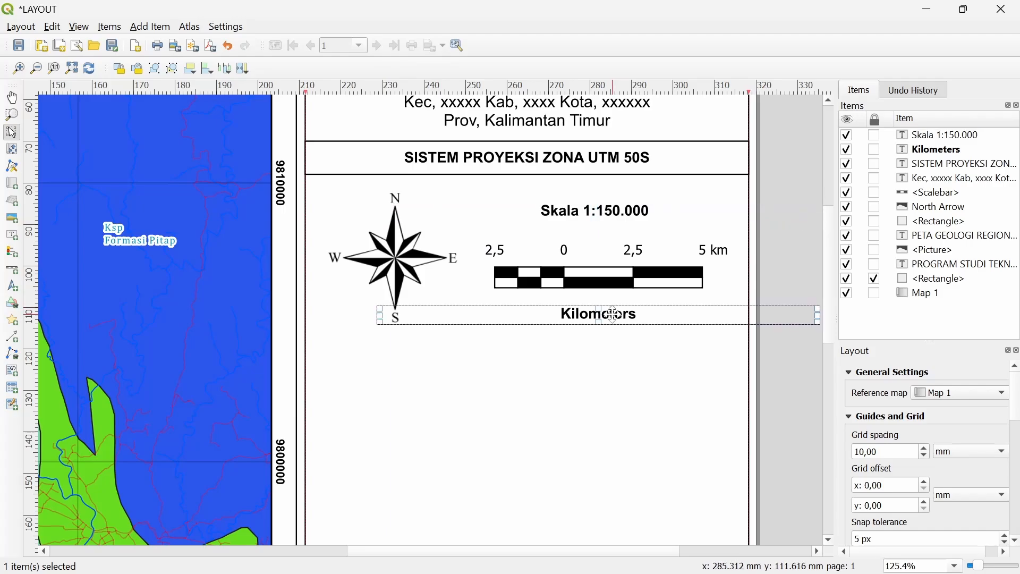
pyautogui.moveTo(611, 313); pyautogui.dragTo(623, 298)
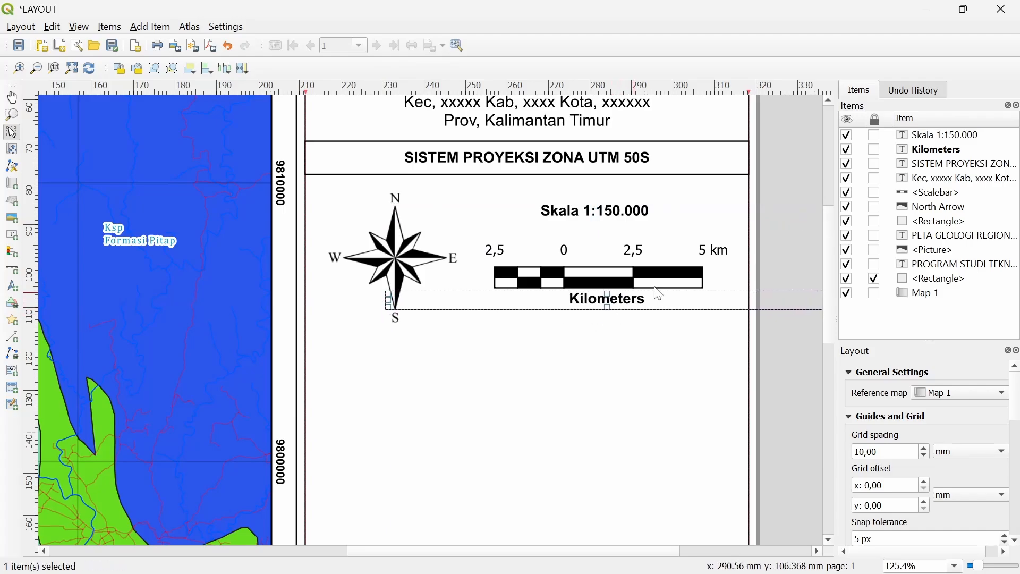
pyautogui.click(775, 255)
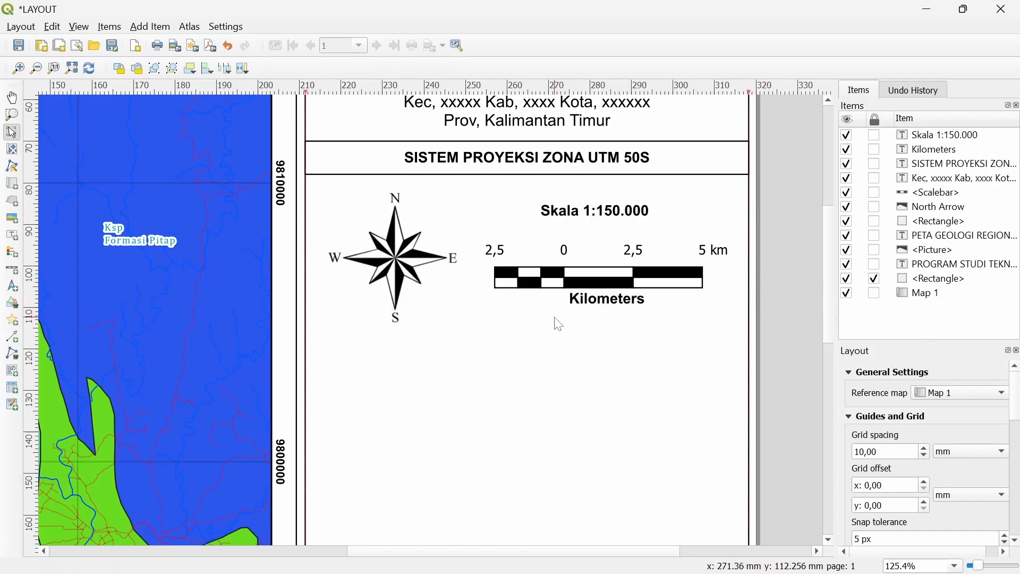
# Nudge the north arrow slightly upward and recentre the view on the right panel
pyautogui.scroll(-1, 553, 321)
pyautogui.scroll(-3, 559, 324)
pyautogui.scroll(1, 515, 257)
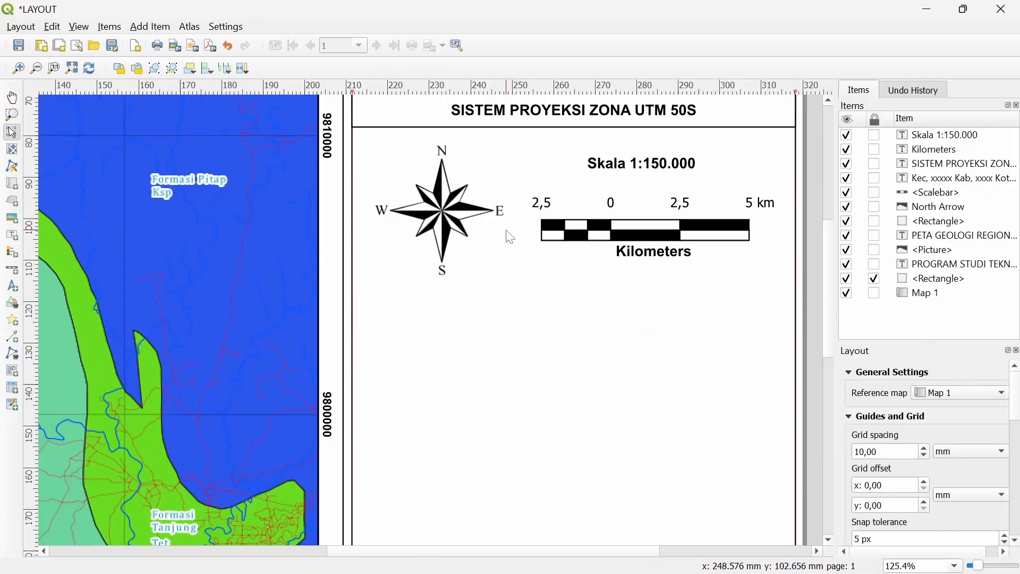
pyautogui.moveTo(450, 215); pyautogui.dragTo(450, 200)
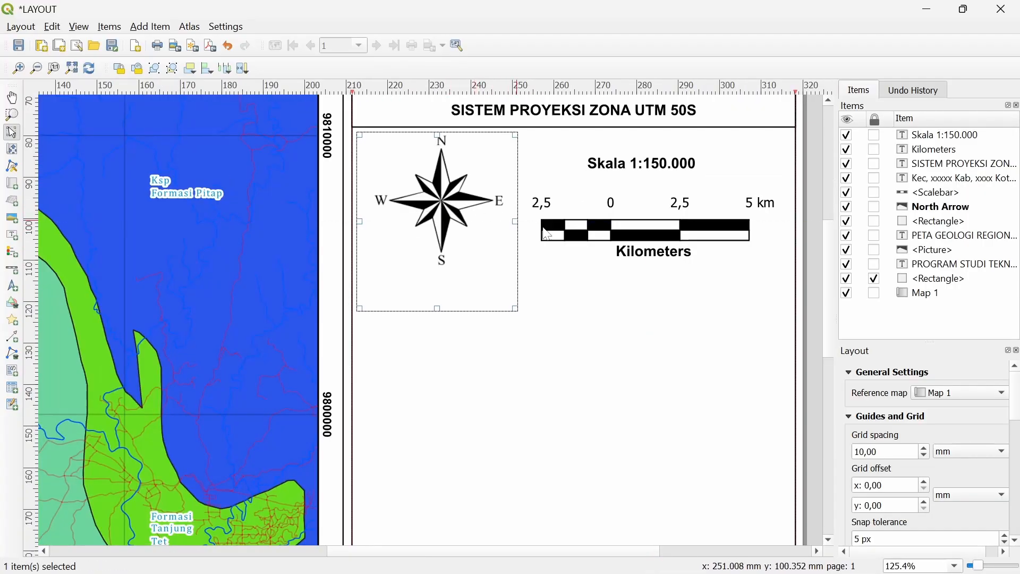
pyautogui.scroll(-1, 607, 239)
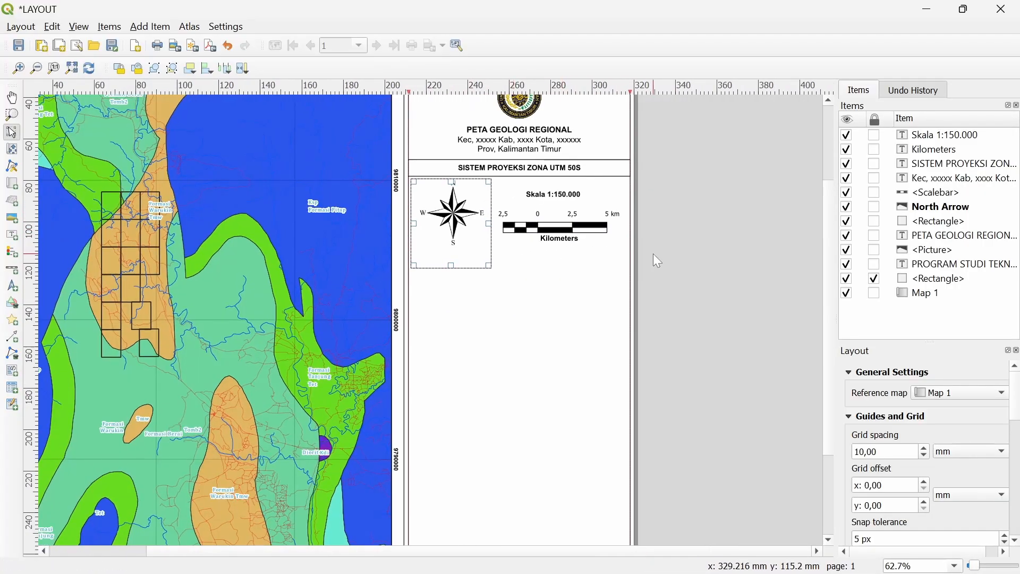
pyautogui.click(652, 255)
pyautogui.scroll(1, 562, 237)
pyautogui.moveTo(658, 297); pyautogui.dragTo(628, 292)
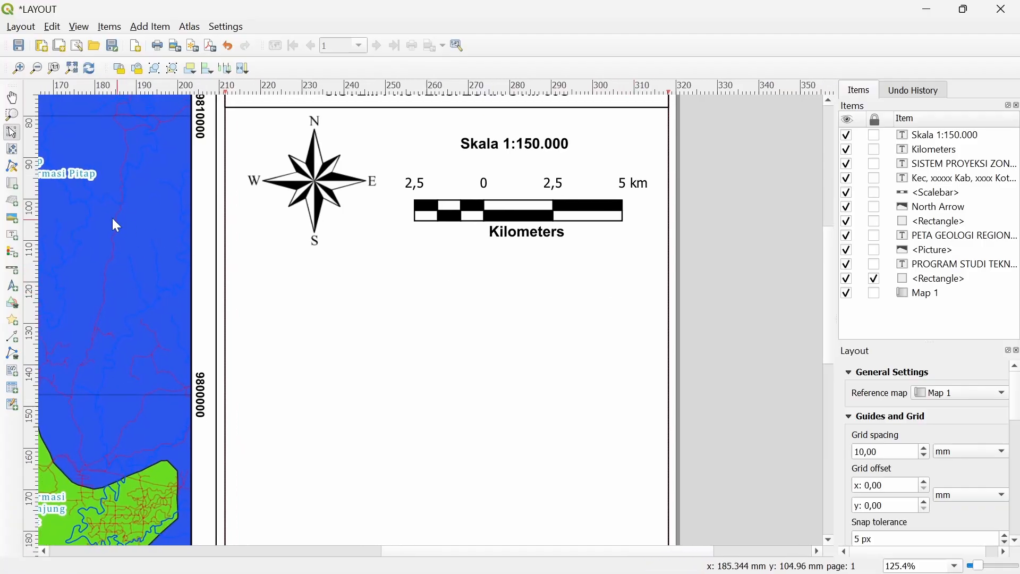
# Draw a rectangle across the right panel below the scalebar, undoing a stray move
pyautogui.click(151, 27)
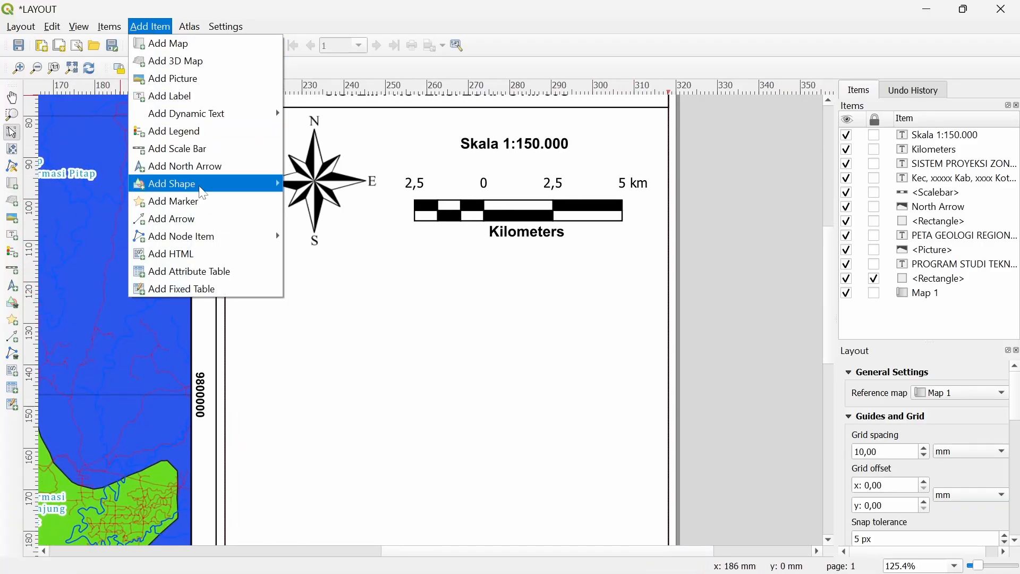
pyautogui.moveTo(203, 194)
pyautogui.click(325, 182)
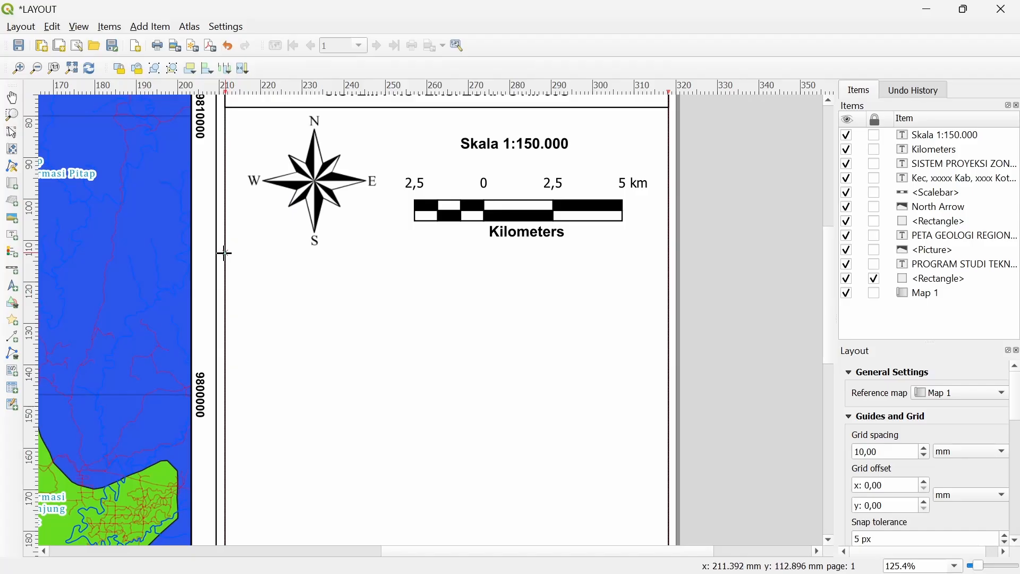
pyautogui.moveTo(225, 255); pyautogui.dragTo(669, 323)
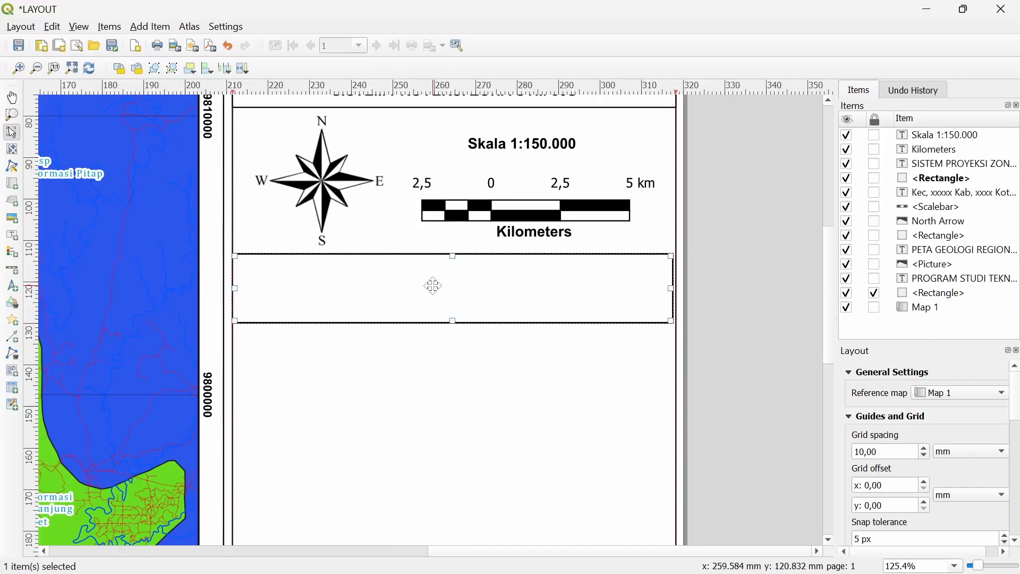
pyautogui.moveTo(434, 285); pyautogui.dragTo(434, 289)
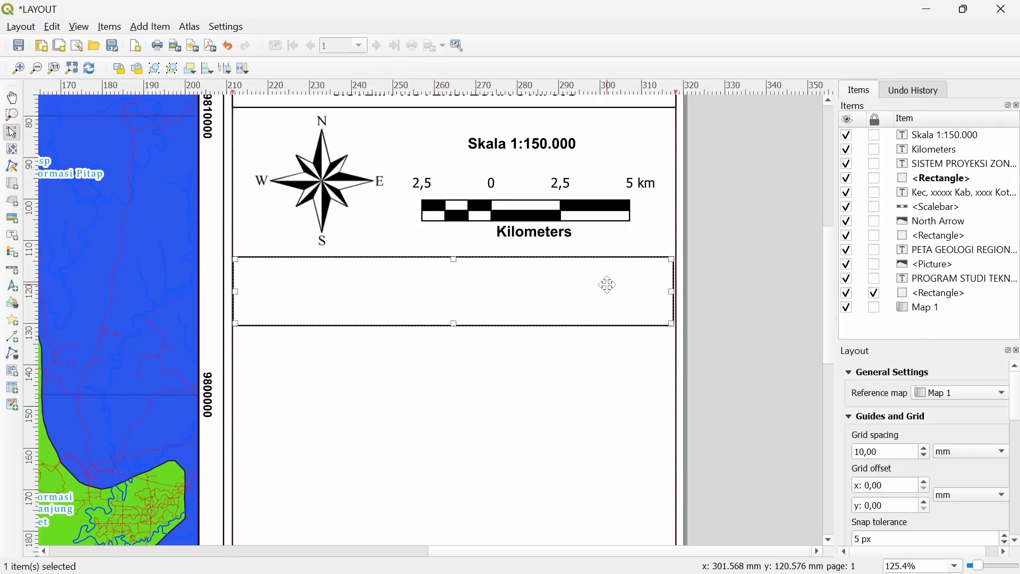
pyautogui.hotkey('ctrl', 'z')
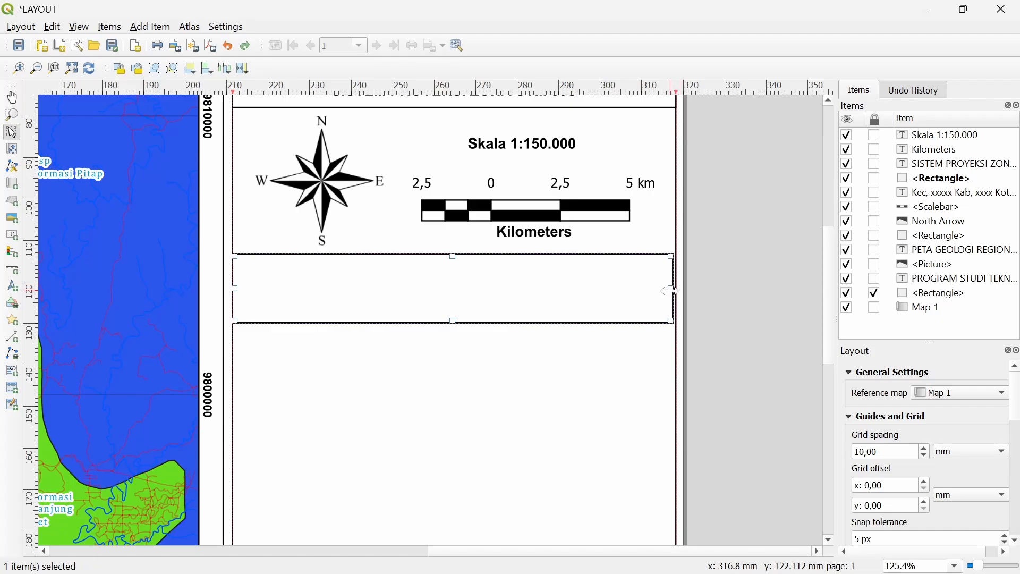
# Resize the rectangle's edges to meet the panel border, about 107 × 16.8 mm
pyautogui.moveTo(671, 291); pyautogui.dragTo(639, 301)
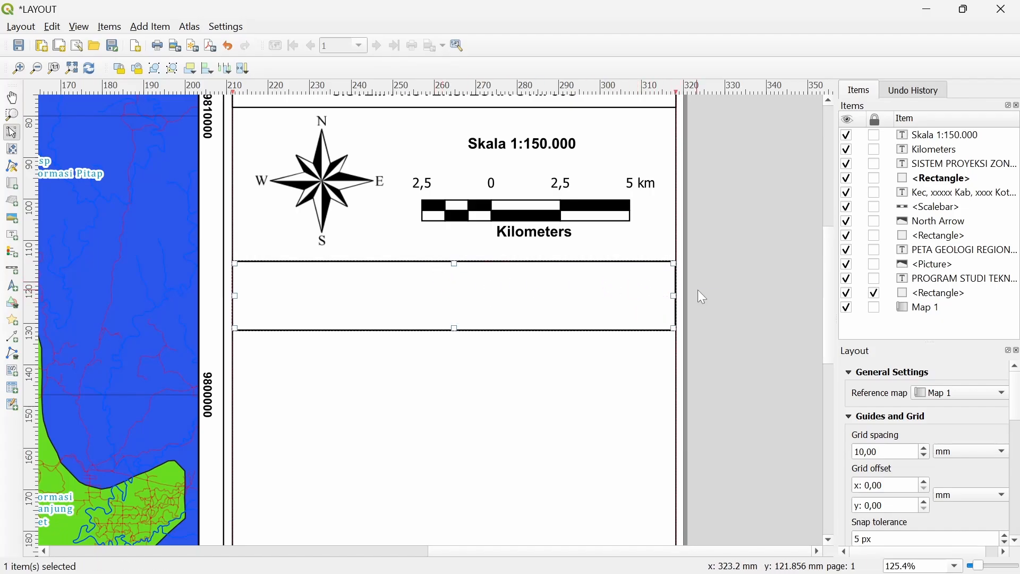
pyautogui.click(712, 309)
pyautogui.click(675, 291)
pyautogui.scroll(3, 684, 292)
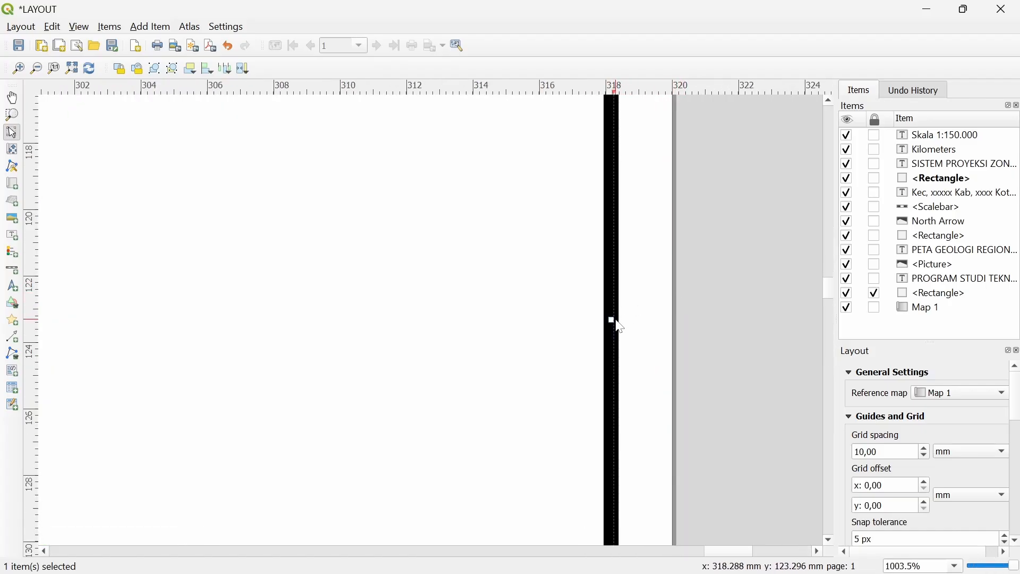
pyautogui.moveTo(609, 322); pyautogui.dragTo(613, 335)
pyautogui.scroll(-2, 591, 334)
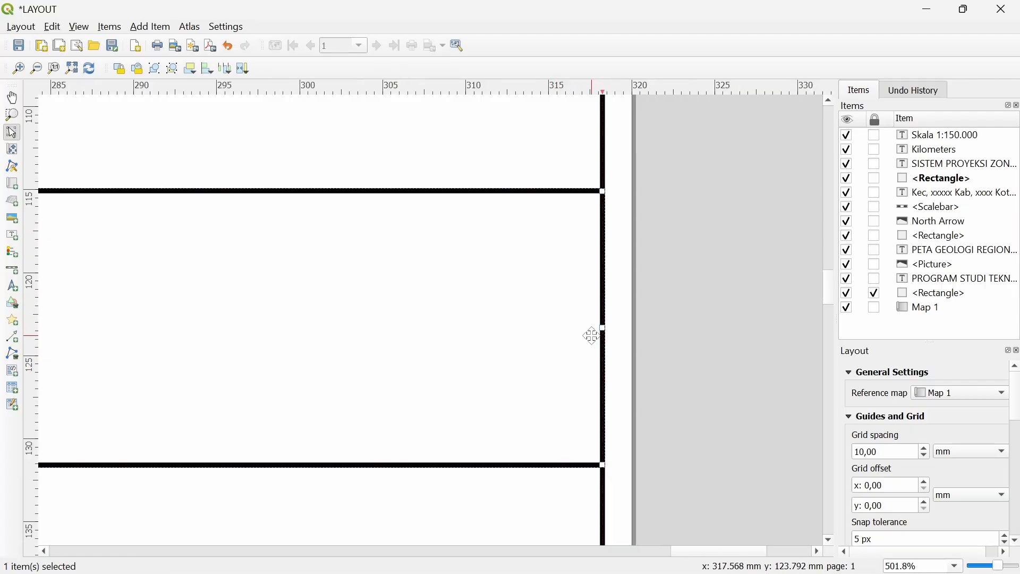
pyautogui.hscroll(-10, 324, 347)
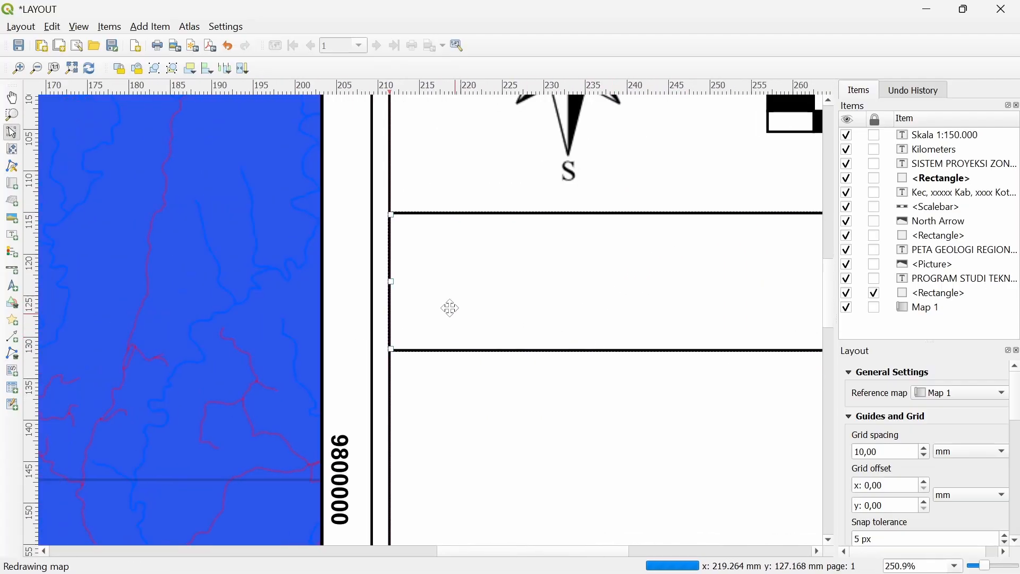
pyautogui.scroll(1, 411, 271)
pyautogui.scroll(1, 411, 270)
pyautogui.scroll(-3, 367, 338)
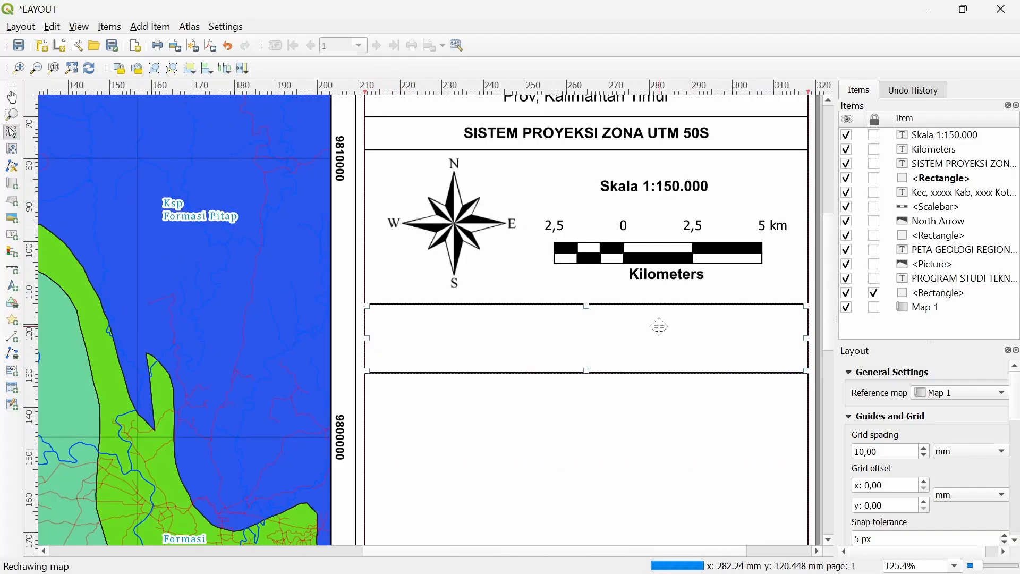
pyautogui.moveTo(592, 324); pyautogui.dragTo(458, 315)
pyautogui.click(759, 312)
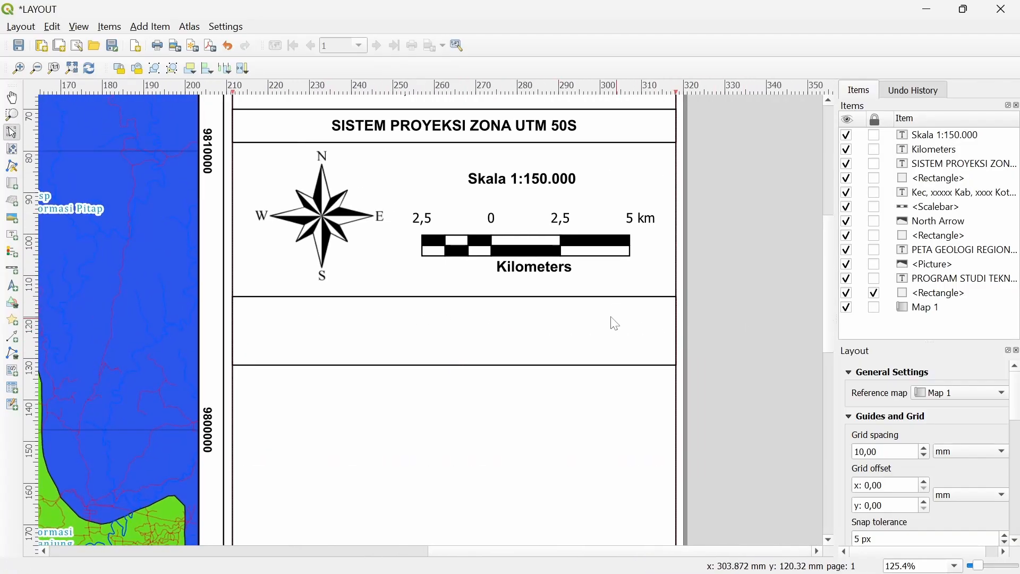
# Copy the Kec, xxxxx Kab location label and place the copy in the new box
pyautogui.moveTo(503, 345); pyautogui.dragTo(507, 350)
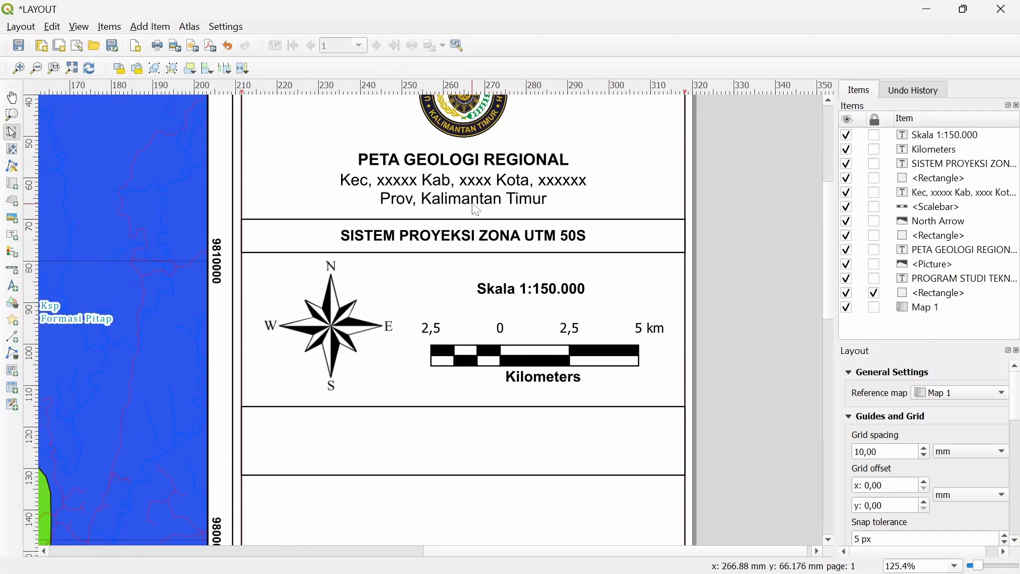
pyautogui.click(471, 196)
pyautogui.hotkey('ctrl', 'c')
pyautogui.hotkey('ctrl', 'v')
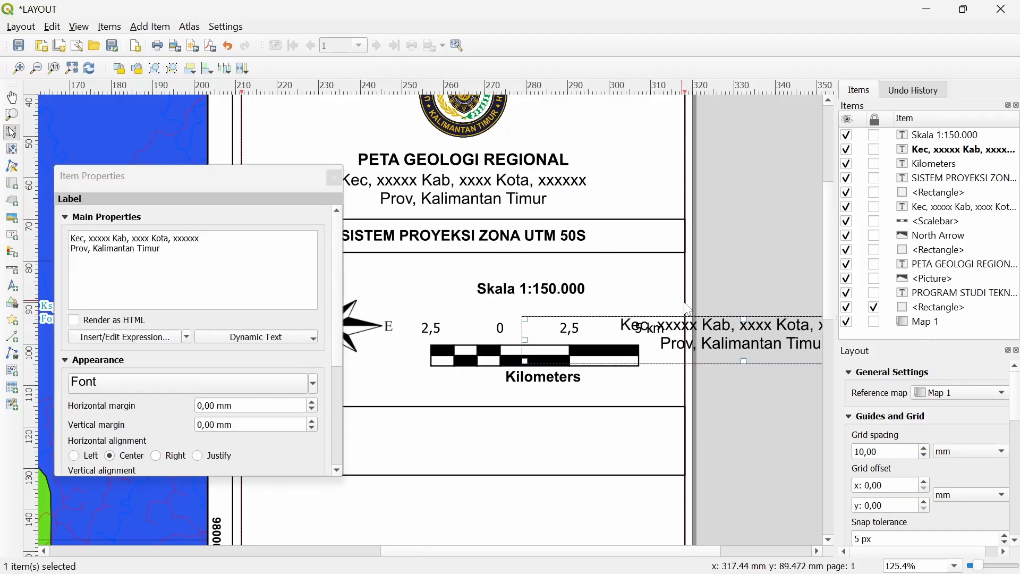
pyautogui.moveTo(763, 333); pyautogui.dragTo(482, 434)
# Replace the copy's text with 'Nama:' plus the author's name and a 'NIM:' student number
pyautogui.click(193, 269)
pyautogui.hotkey('ctrl', 'a')
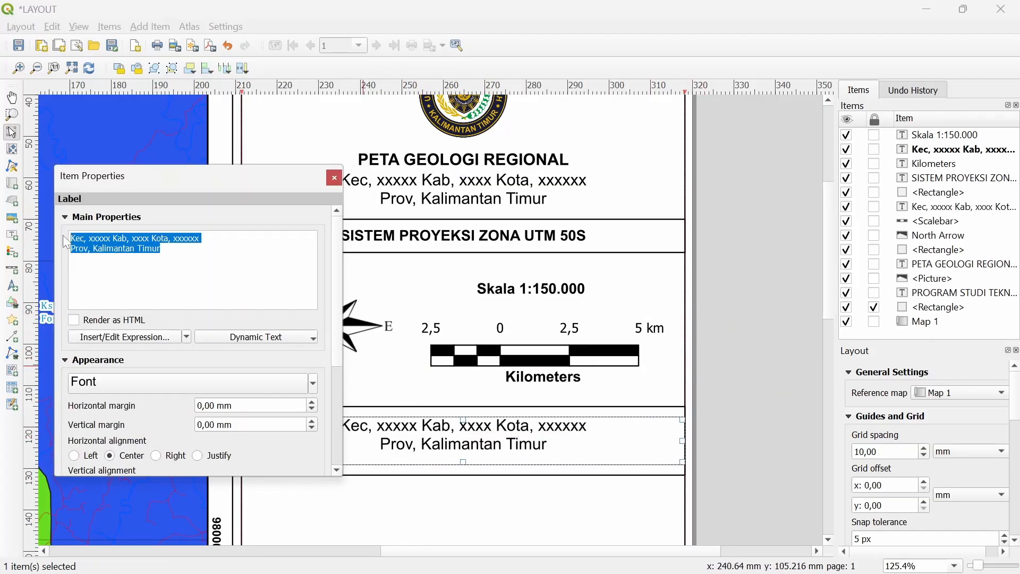
pyautogui.write('Nama')
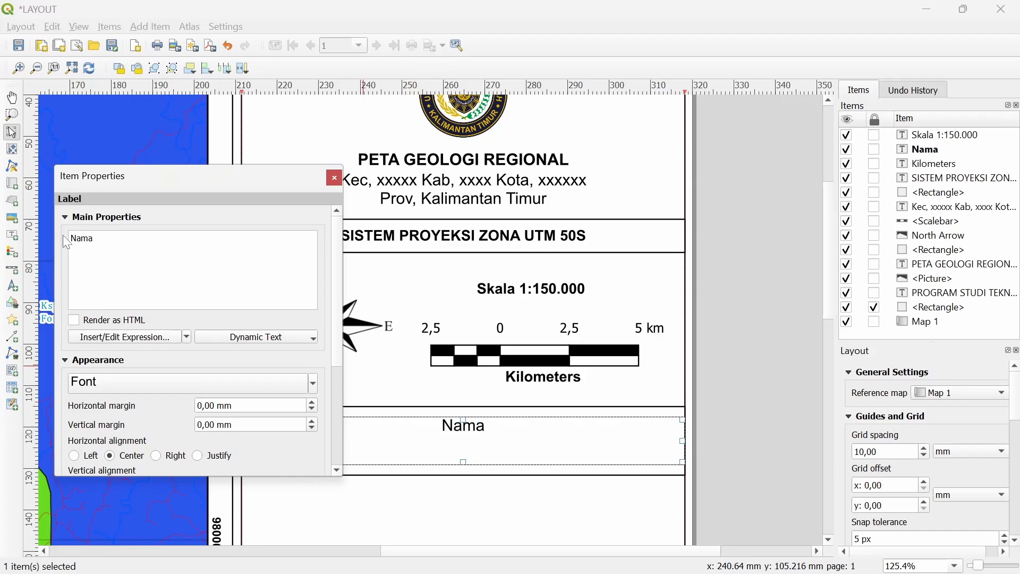
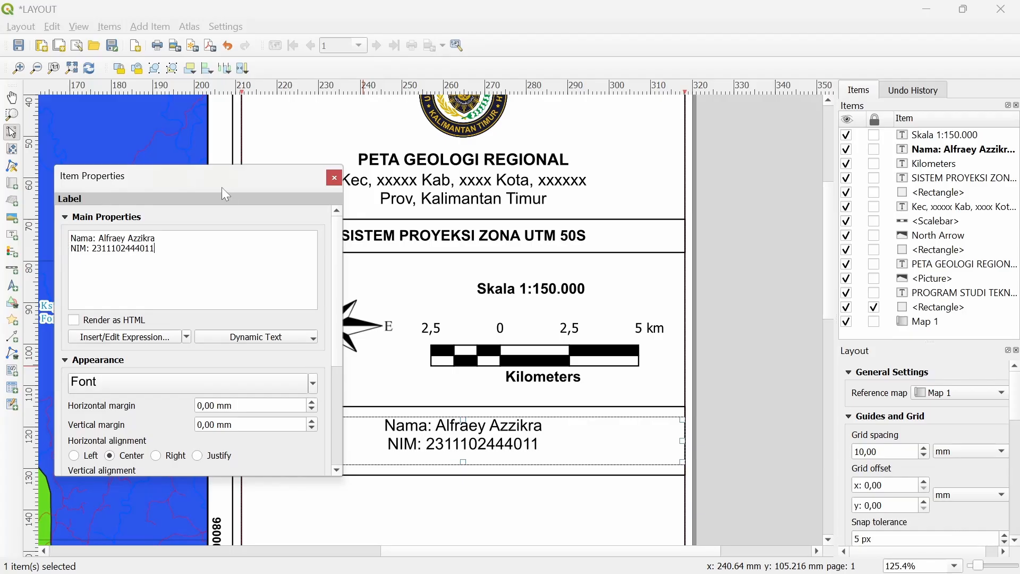
# Left-align the name and ID label, reduce its font size, and move it up in its box
pyautogui.scroll(-2, 141, 435)
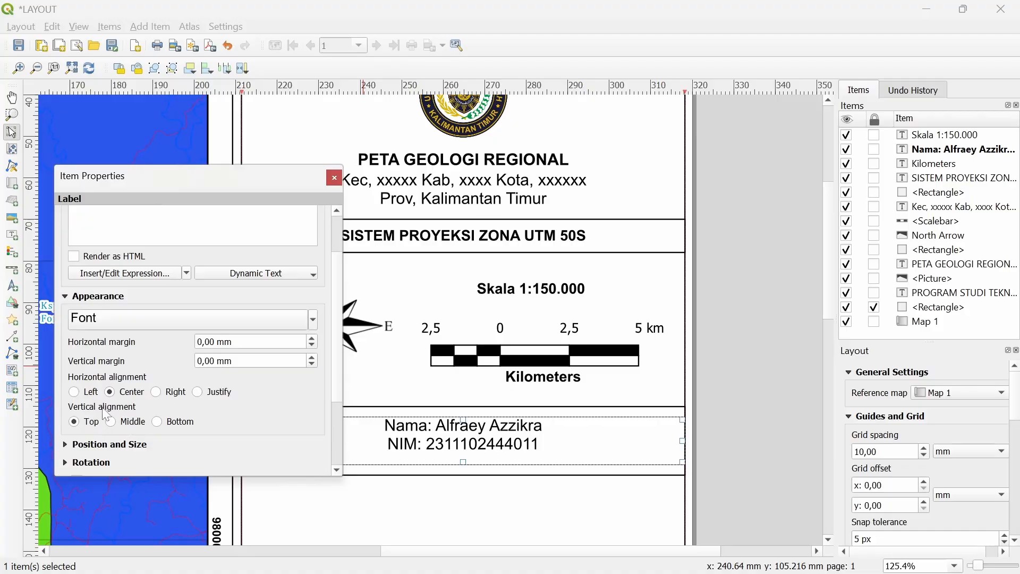
pyautogui.click(88, 393)
pyautogui.click(334, 177)
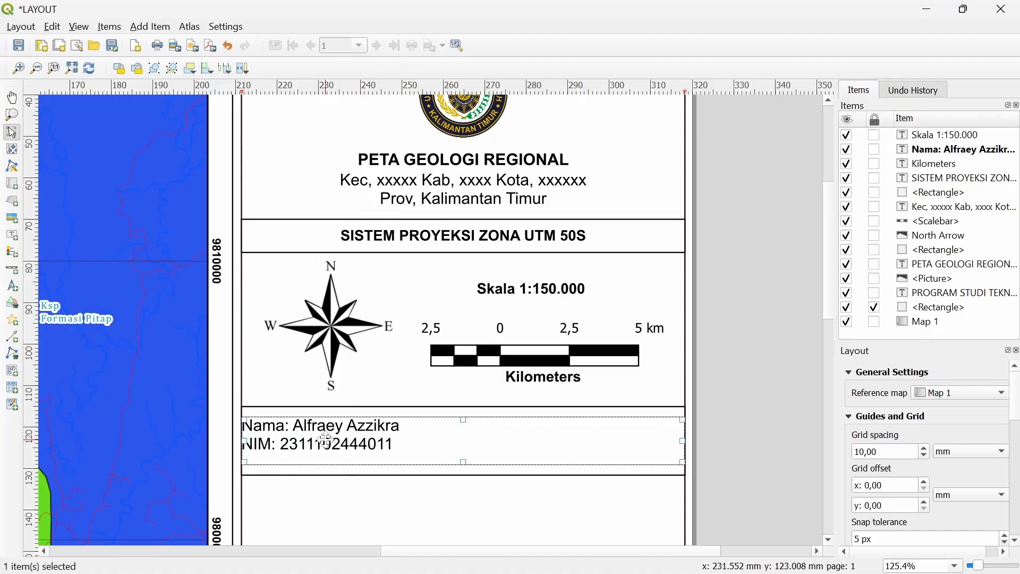
pyautogui.moveTo(326, 440); pyautogui.dragTo(330, 441)
pyautogui.rightClick(377, 451)
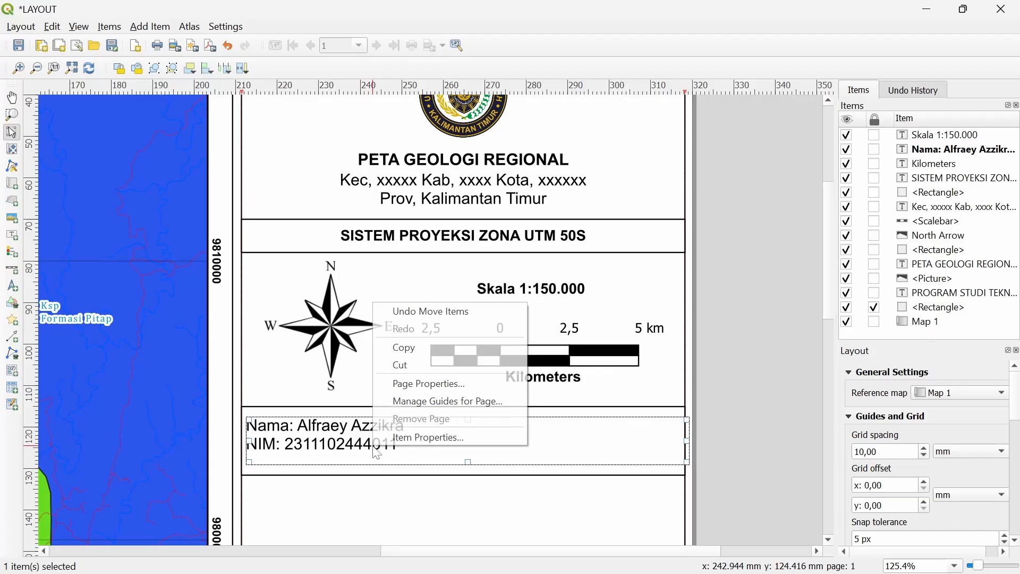
pyautogui.click(428, 438)
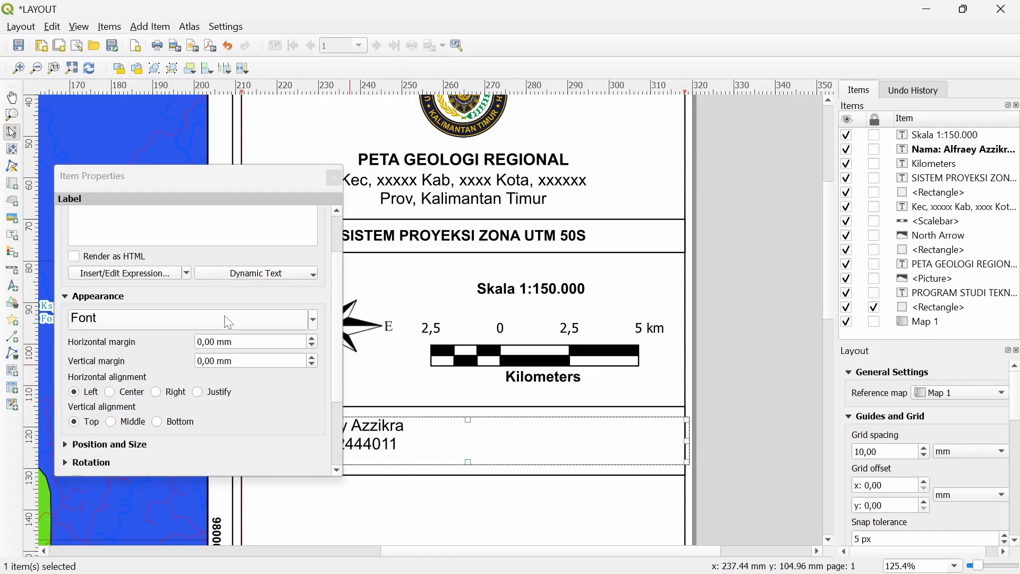
pyautogui.scroll(-1, 229, 322)
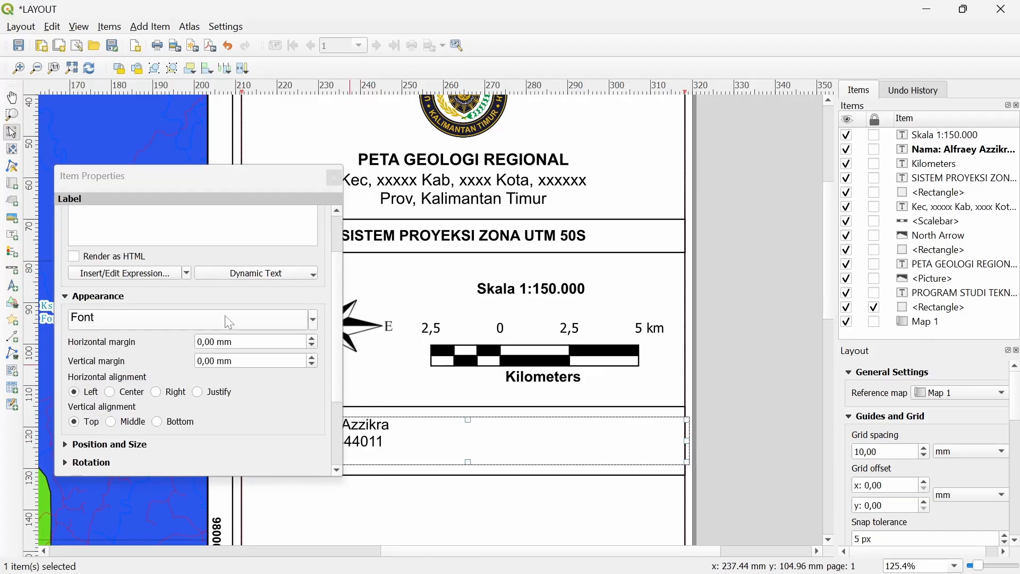
pyautogui.scroll(-1, 225, 315)
pyautogui.click(334, 177)
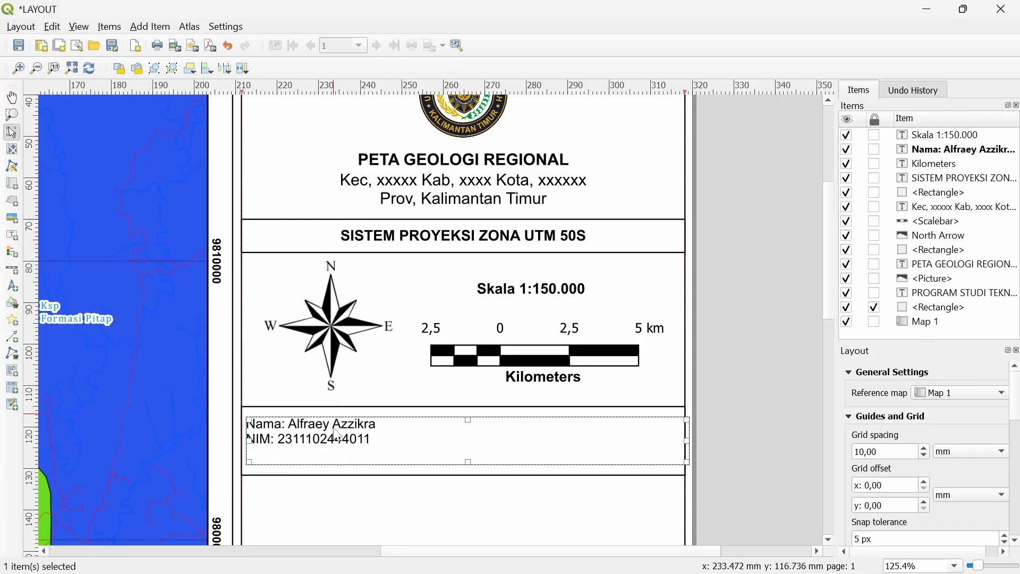
pyautogui.moveTo(339, 442); pyautogui.dragTo(339, 436)
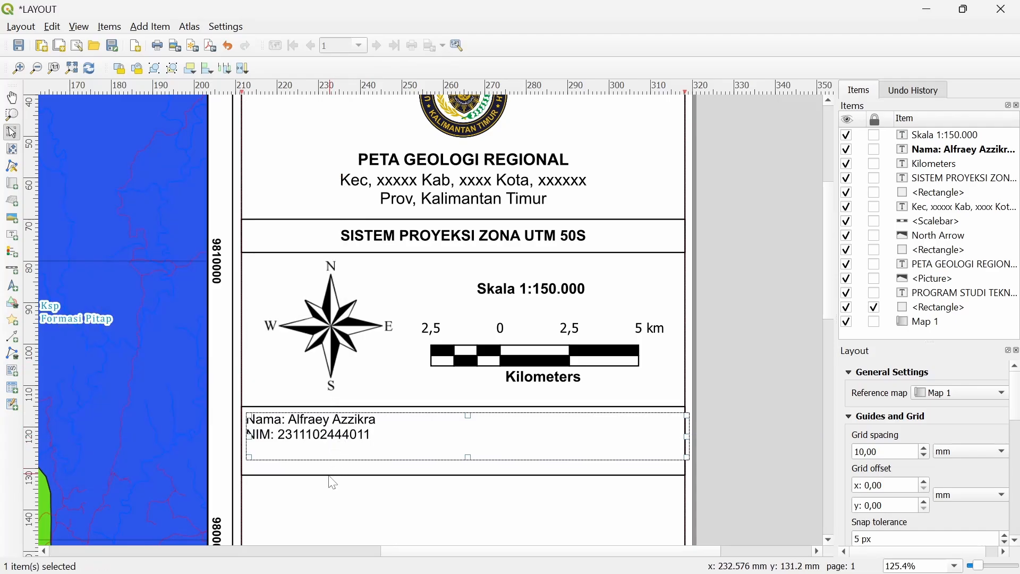
# Raise the surrounding box's bottom edge to fit the text and nudge the label into place
pyautogui.click(328, 468)
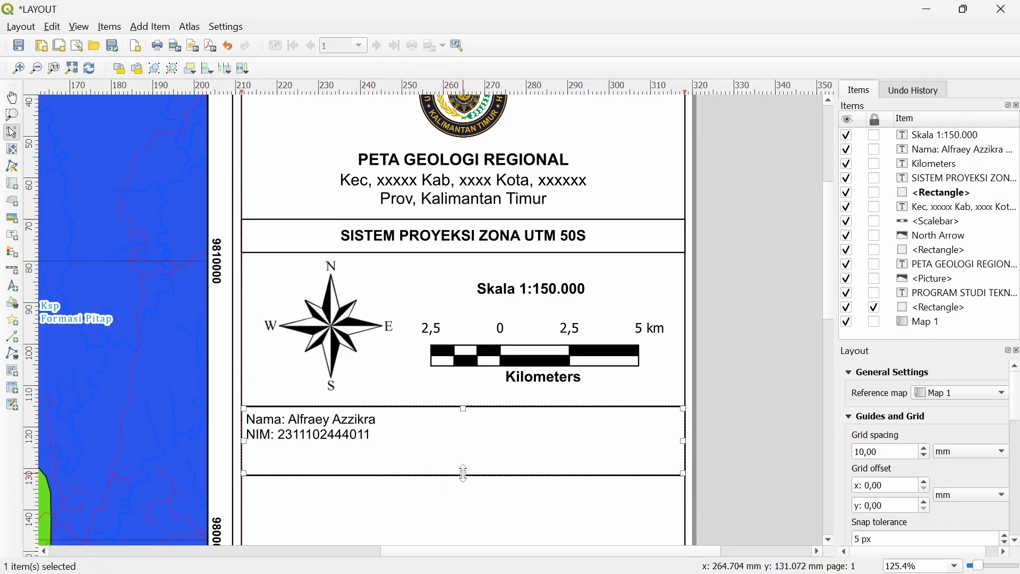
pyautogui.moveTo(464, 474); pyautogui.dragTo(470, 450)
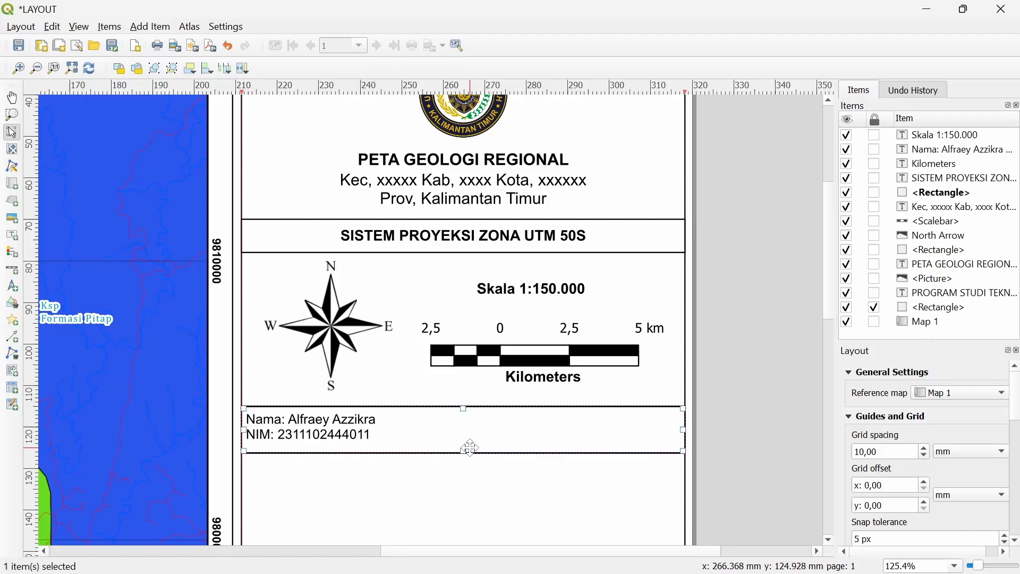
pyautogui.click(743, 382)
pyautogui.scroll(-1, 638, 396)
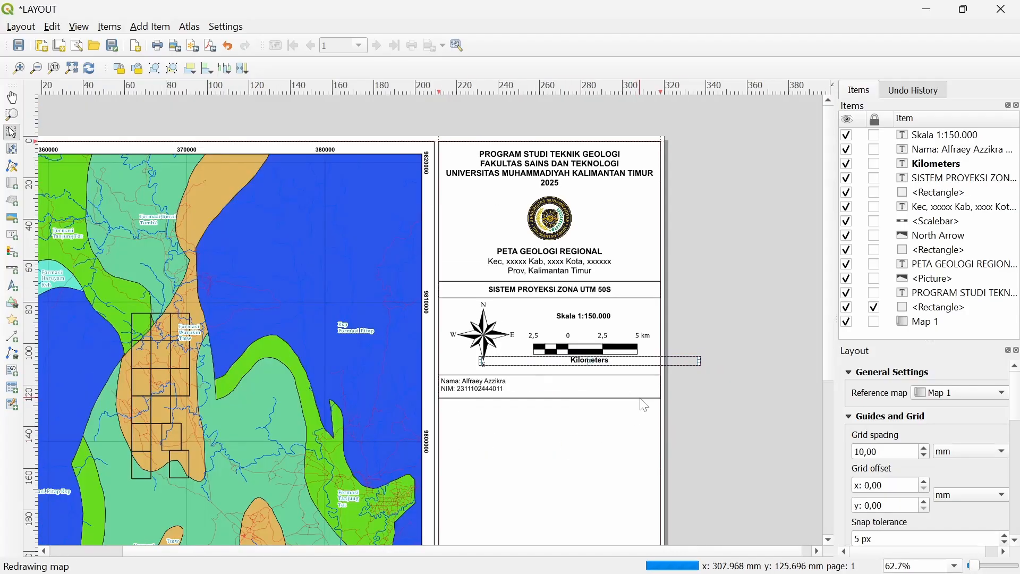
pyautogui.click(734, 439)
pyautogui.moveTo(579, 435); pyautogui.dragTo(575, 331)
pyautogui.scroll(2, 485, 302)
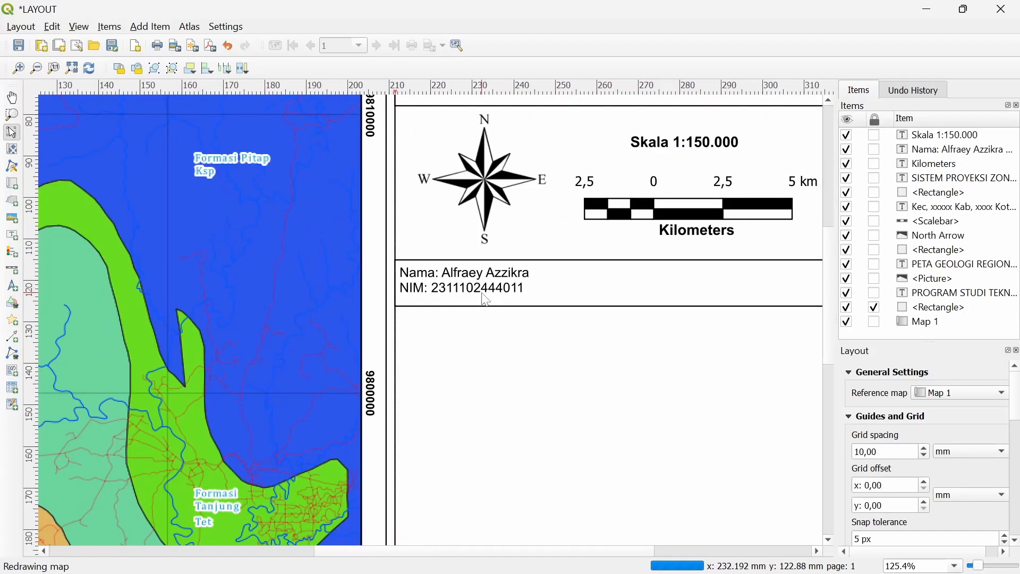
pyautogui.click(483, 298)
pyautogui.moveTo(460, 271); pyautogui.dragTo(458, 284)
pyautogui.scroll(-1, 458, 285)
pyautogui.scroll(-1, 458, 284)
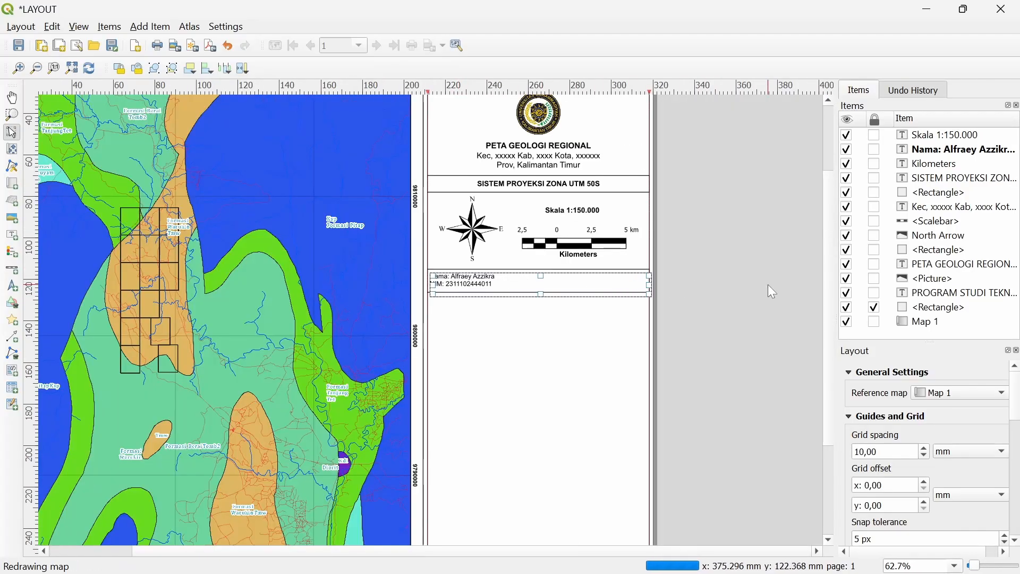
pyautogui.click(713, 281)
# Add a legend of the map layers in the empty area beneath the name box
pyautogui.scroll(1, 600, 286)
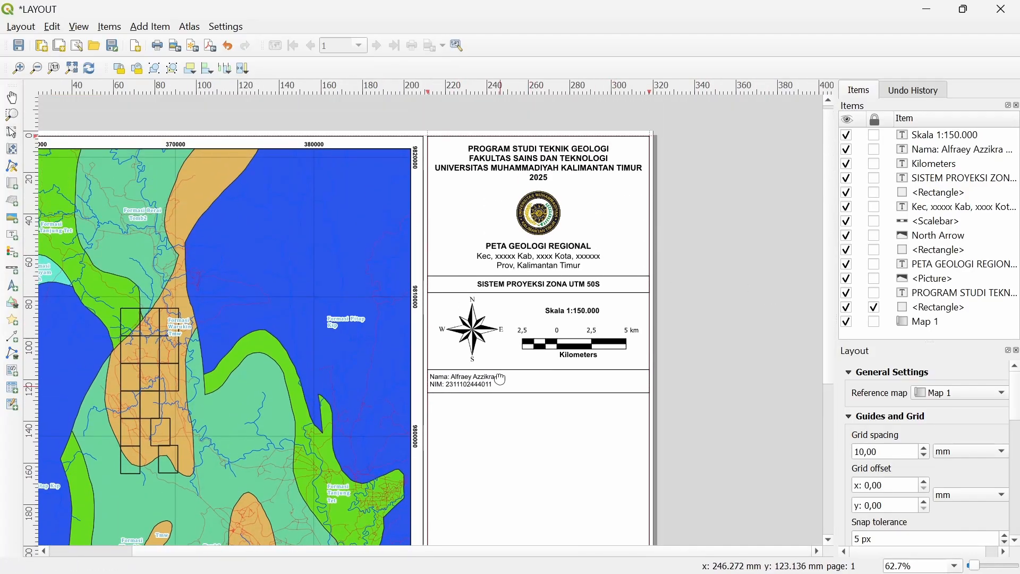
pyautogui.scroll(-2, 509, 297)
pyautogui.scroll(-2, 494, 265)
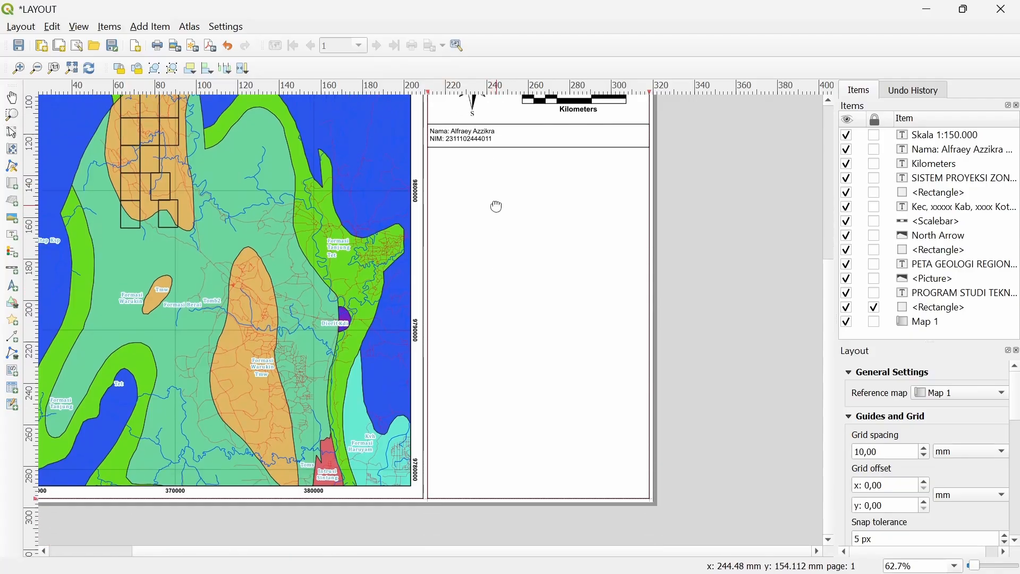
pyautogui.scroll(3, 489, 296)
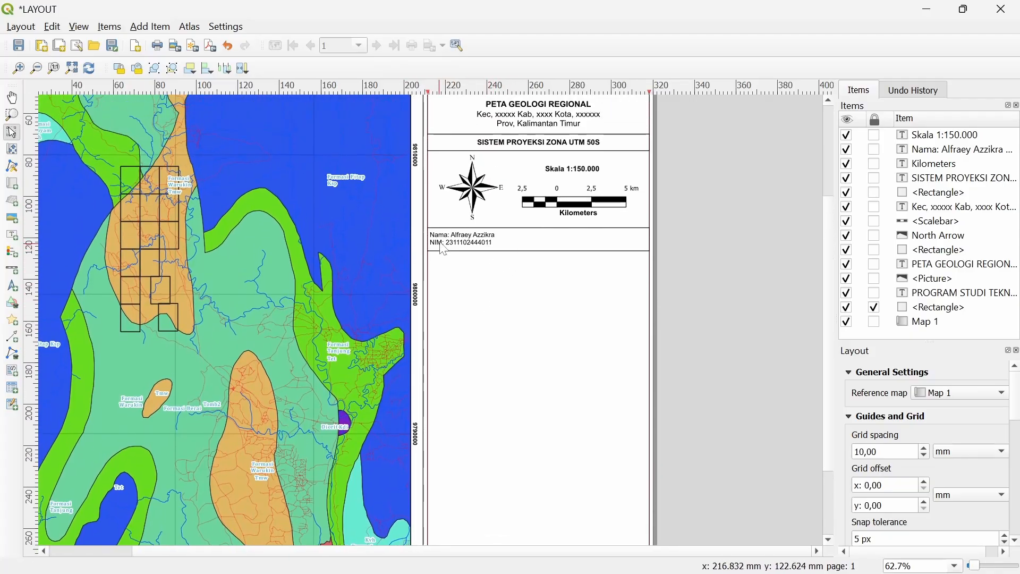
pyautogui.click(152, 26)
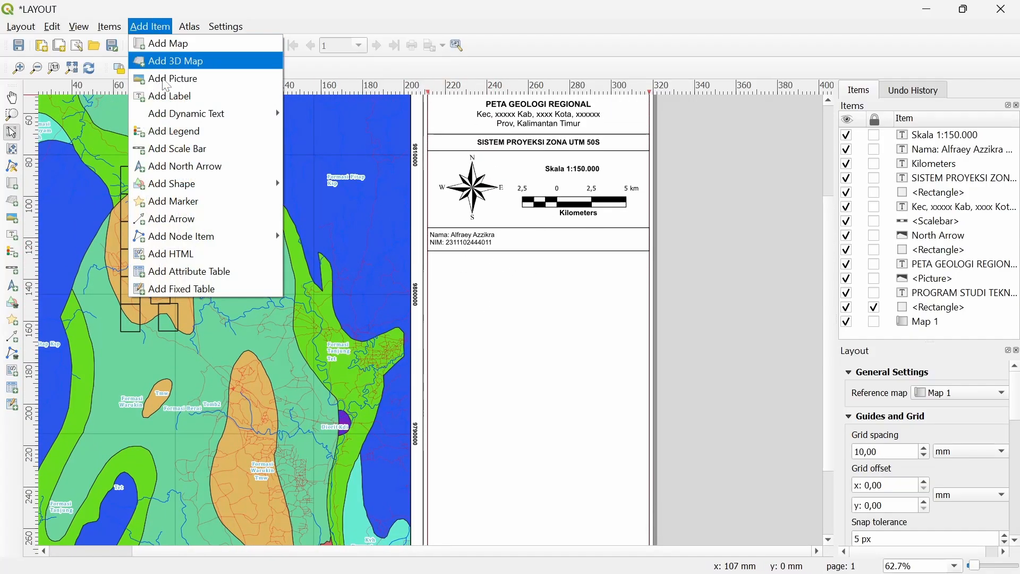
pyautogui.click(192, 139)
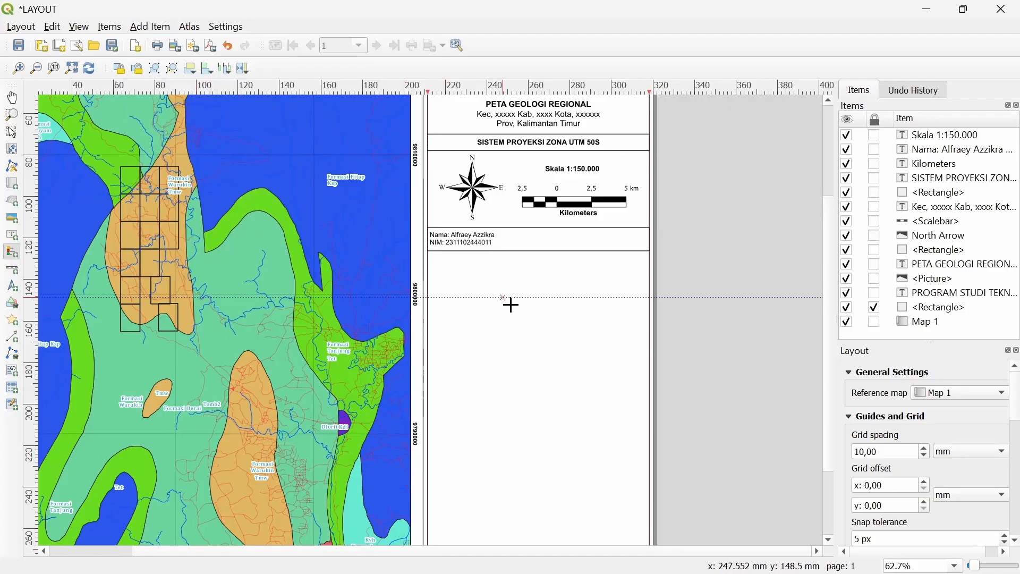
pyautogui.moveTo(441, 261); pyautogui.dragTo(556, 415)
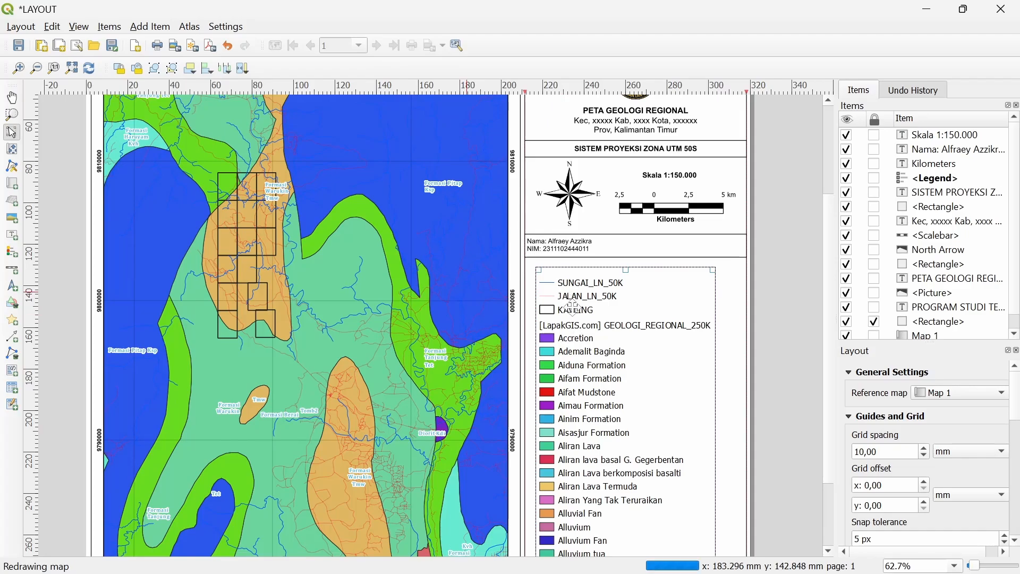
# Turn off the legend's Auto update and remove the GEOLOGI_REGIONAL_250K entry
pyautogui.rightClick(590, 325)
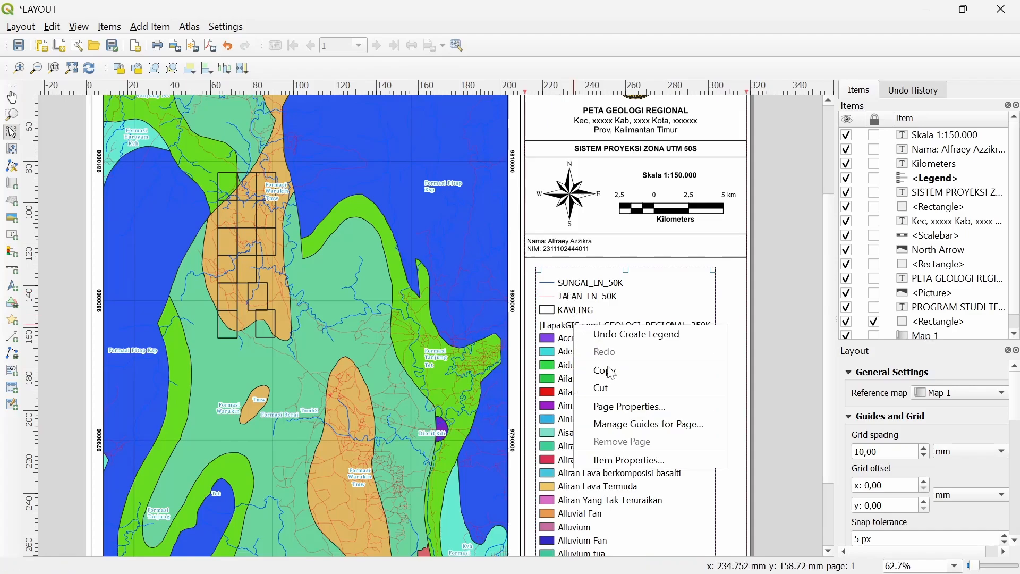
pyautogui.click(627, 456)
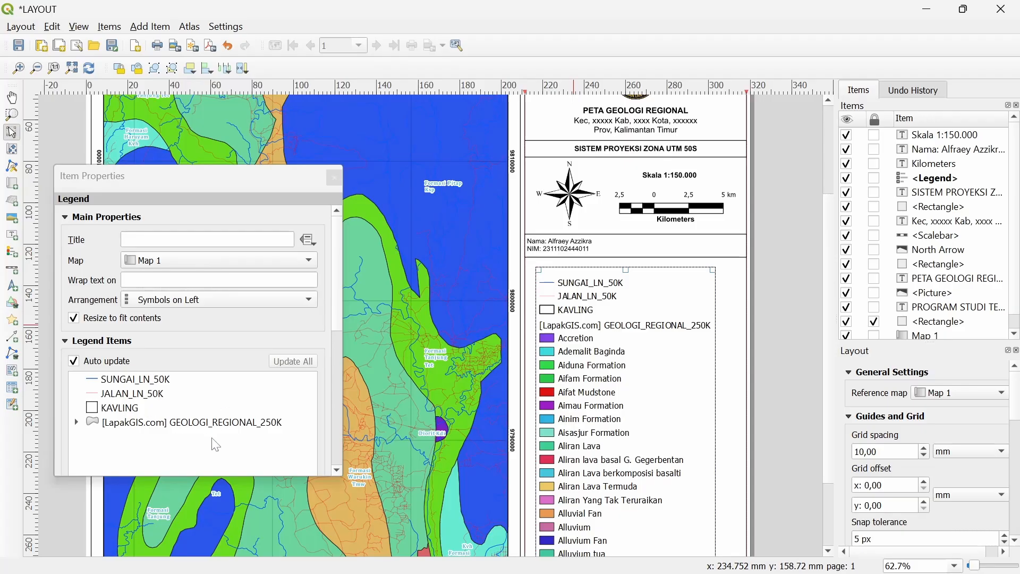
pyautogui.click(235, 425)
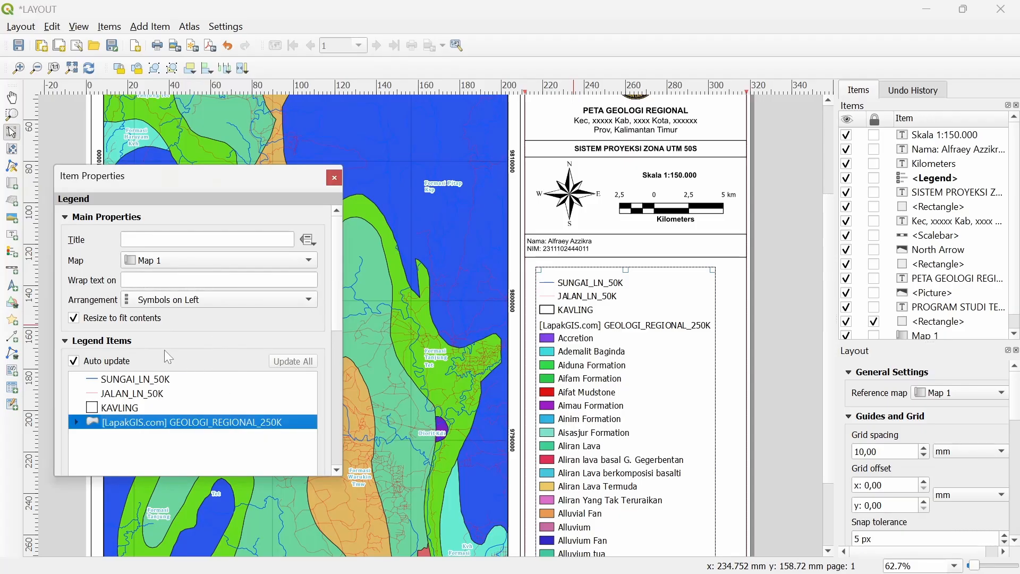
pyautogui.scroll(-2, 262, 347)
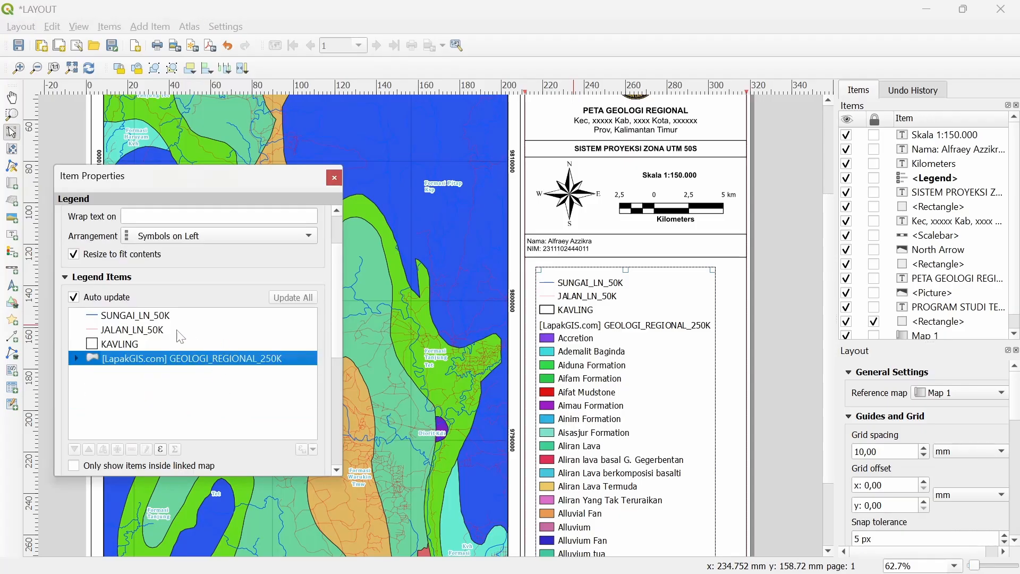
pyautogui.click(74, 297)
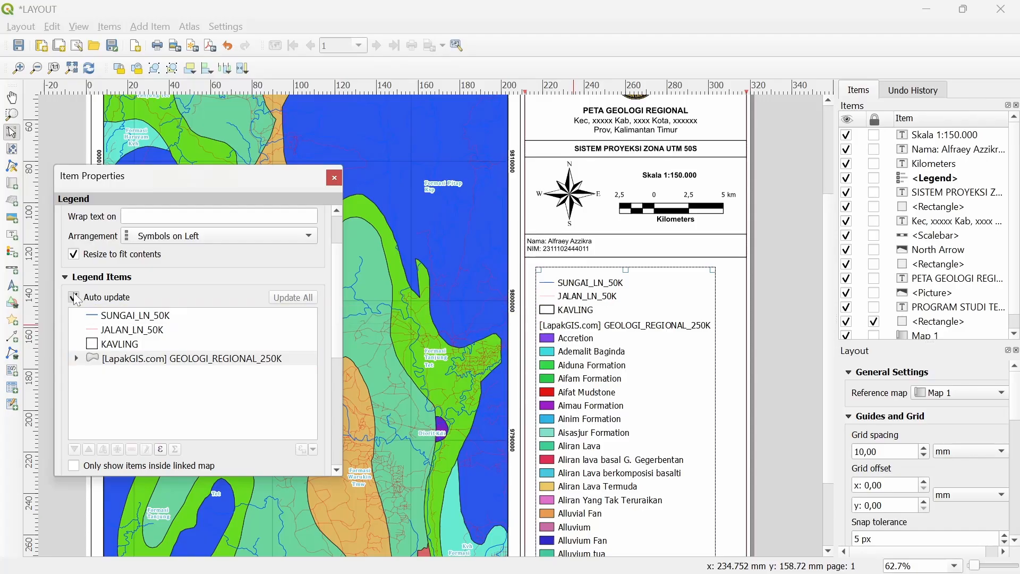
pyautogui.click(103, 360)
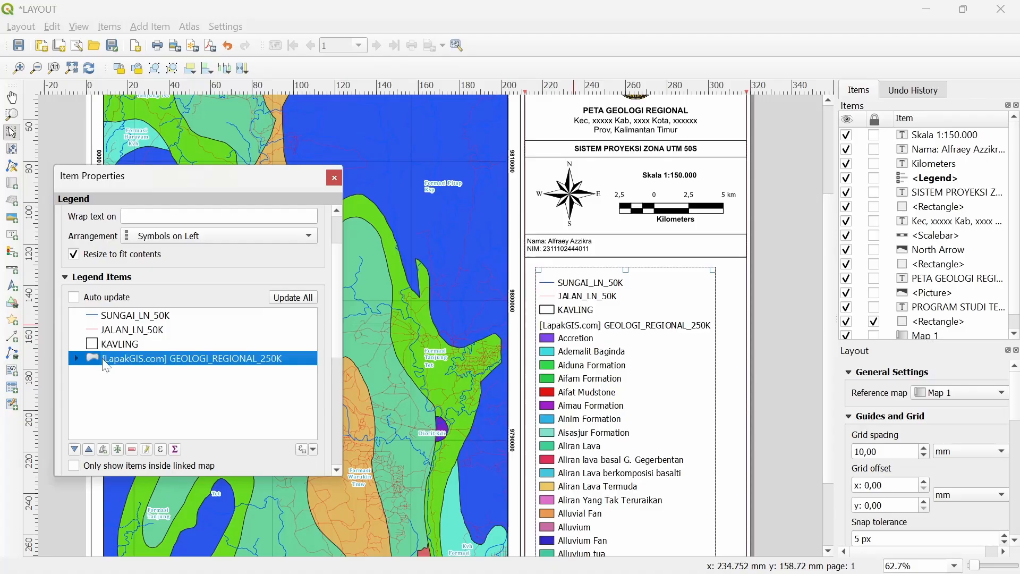
pyautogui.click(132, 450)
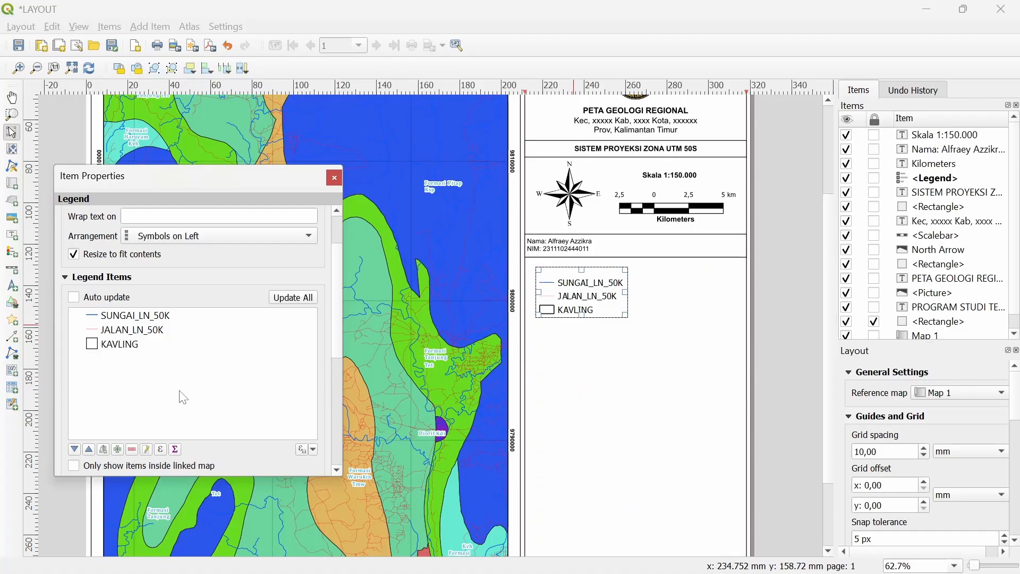
# Rename the SUNGAI_LN_50K legend entry to SUNGAI
pyautogui.click(136, 320)
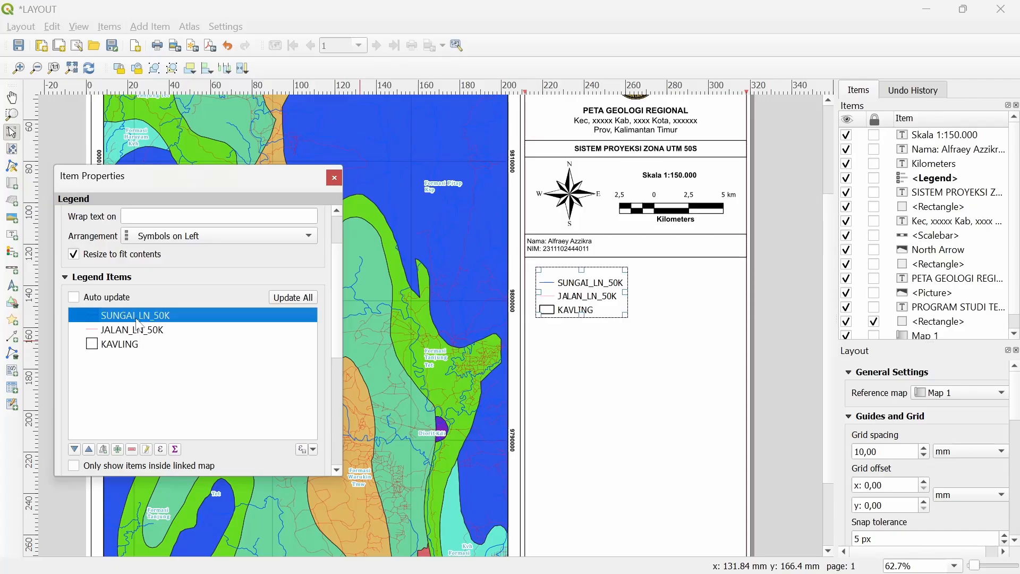
pyautogui.doubleClick(138, 321)
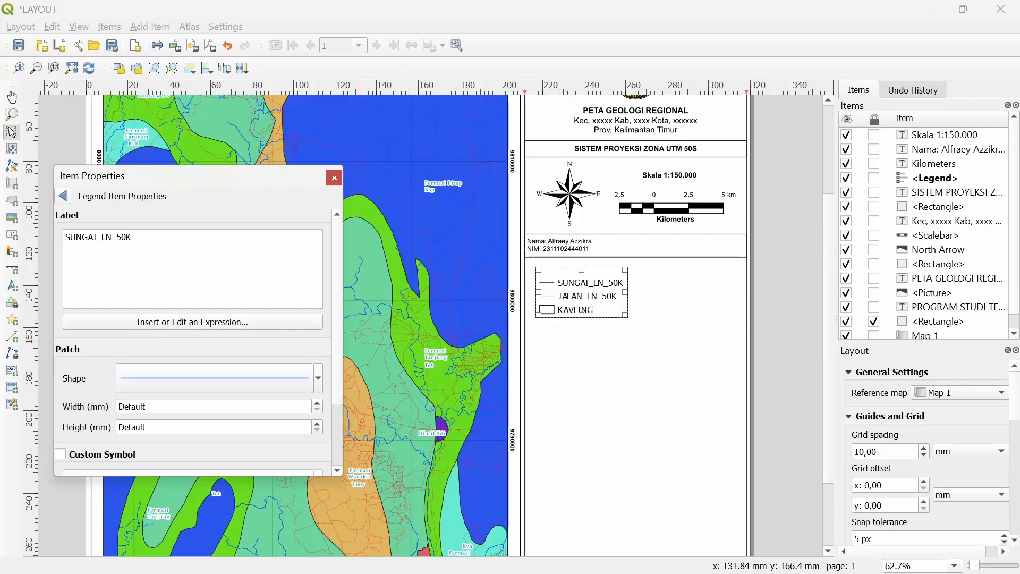
pyautogui.press('BackSpace')
pyautogui.press('BackSpace')
pyautogui.press('BackSpace')
pyautogui.press('BackSpace')
pyautogui.press('BackSpace')
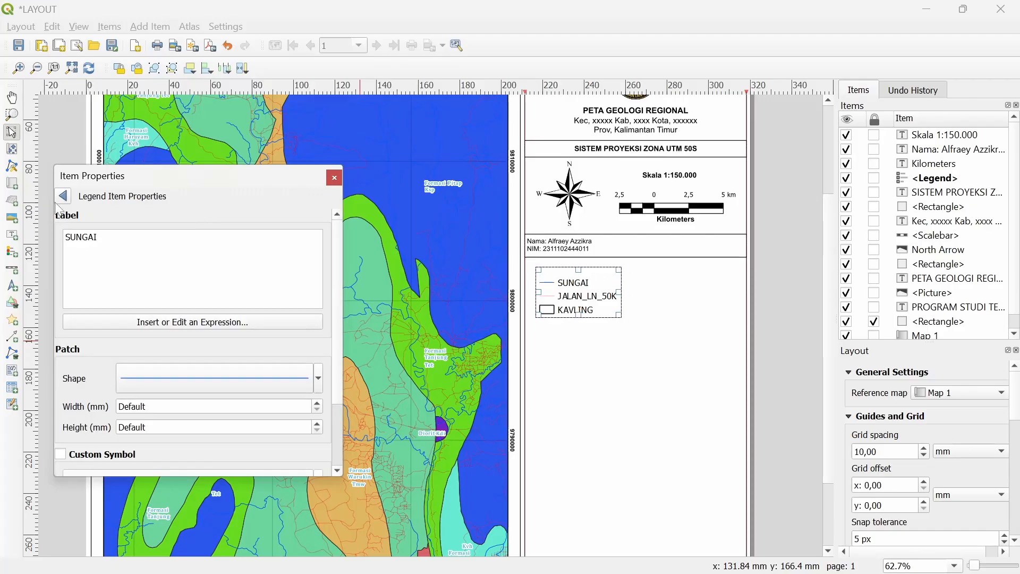
pyautogui.click(63, 196)
# Rename the JALAN_LN_50K legend entry to JALAN
pyautogui.click(133, 326)
pyautogui.doubleClick(133, 325)
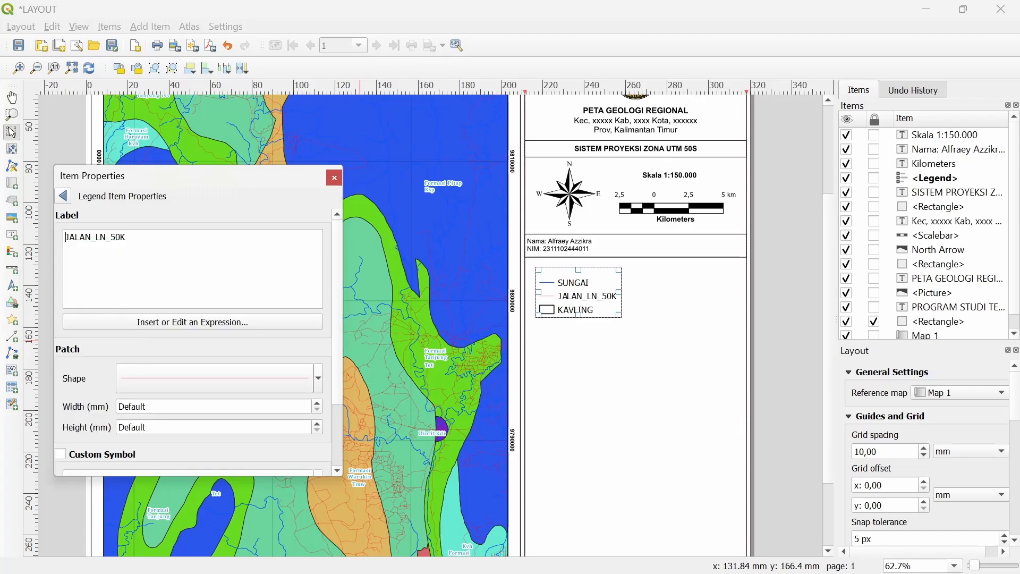
pyautogui.press('BackSpace')
pyautogui.press('BackSpace')
pyautogui.press('BackSpace')
pyautogui.press('BackSpace')
pyautogui.press('BackSpace')
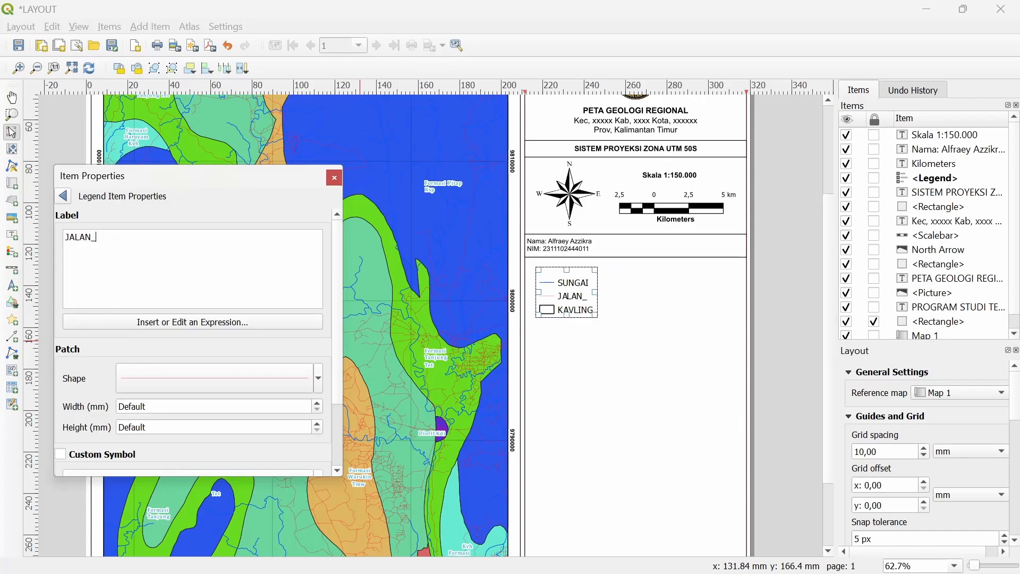
pyautogui.press('BackSpace')
pyautogui.click(63, 195)
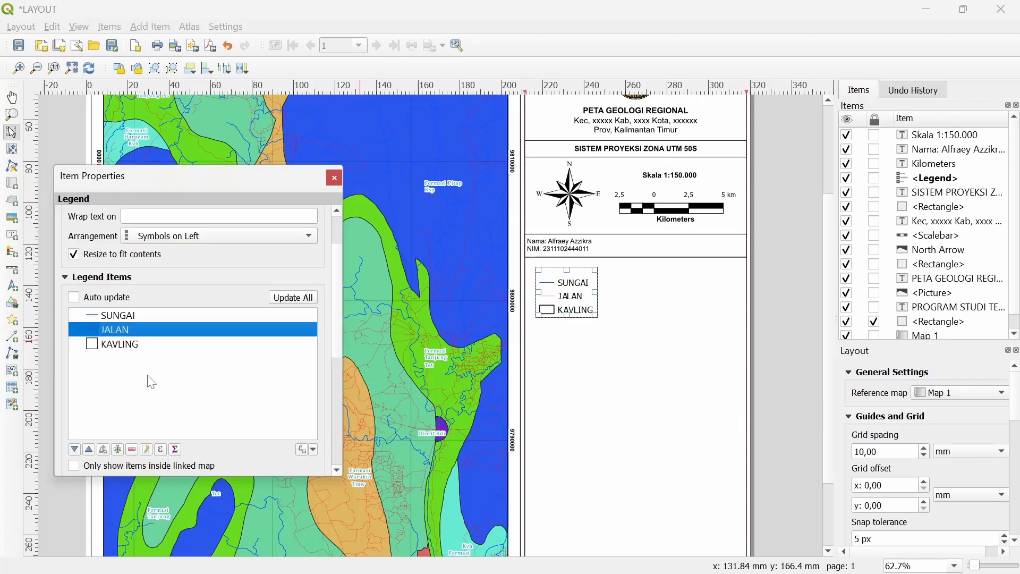
pyautogui.click(150, 346)
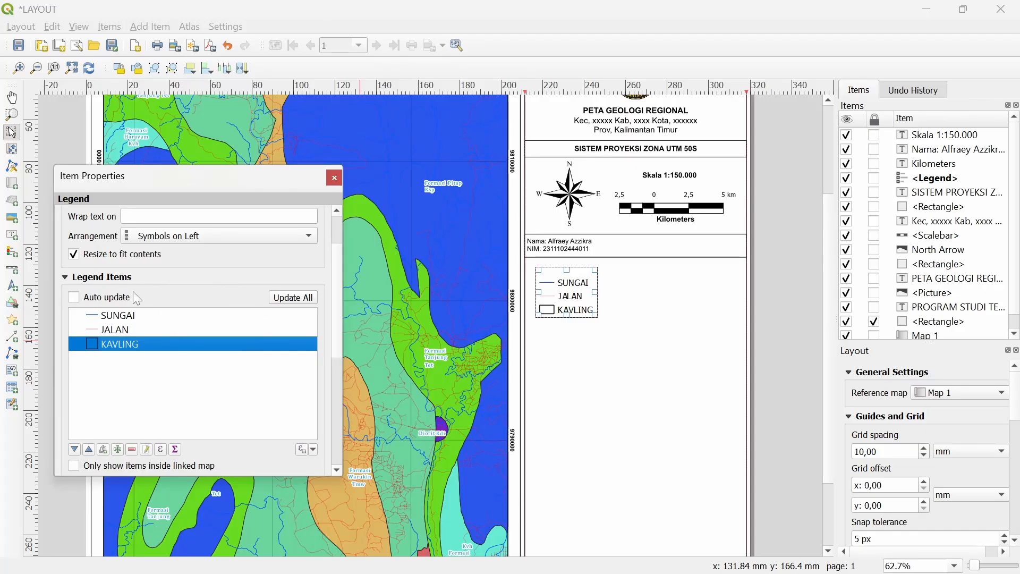
pyautogui.moveTo(428, 257); pyautogui.dragTo(547, 270)
pyautogui.scroll(2, 195, 276)
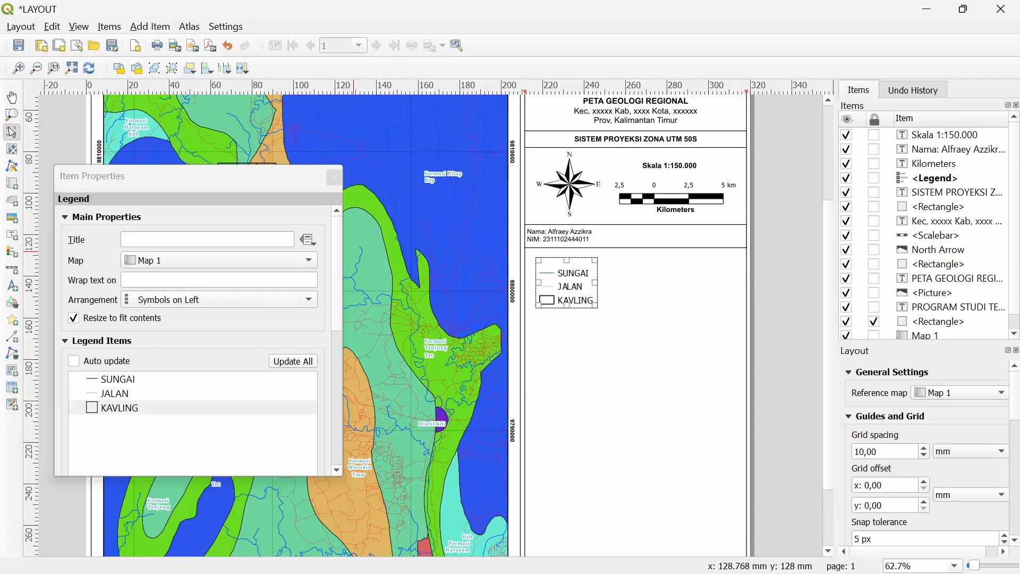
# Title the legend 'KETERANGAN PETA' and make the title font bold
pyautogui.click(167, 240)
pyautogui.write('KET')
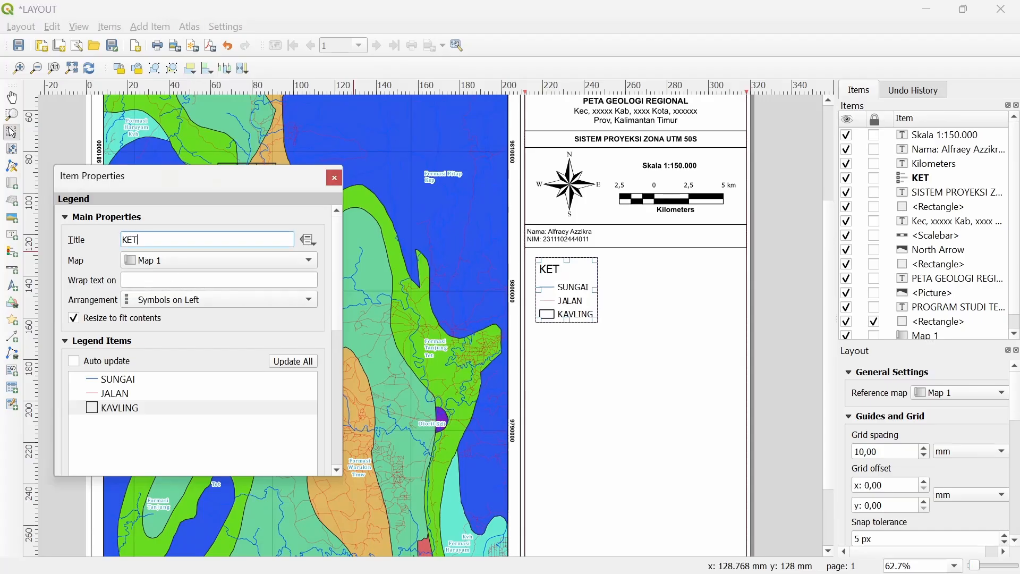
pyautogui.write('ERANGAN PETA')
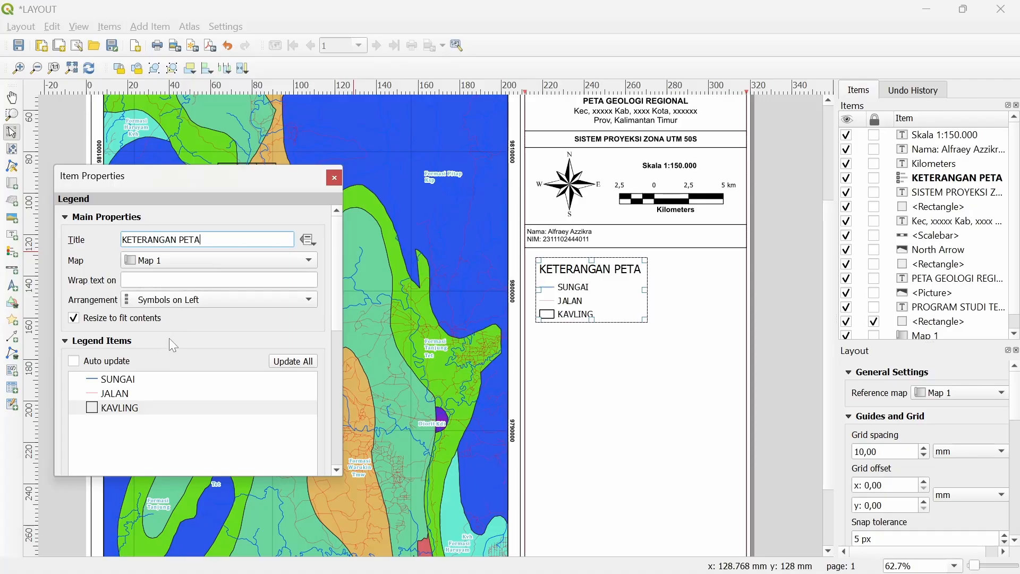
pyautogui.scroll(-3, 170, 332)
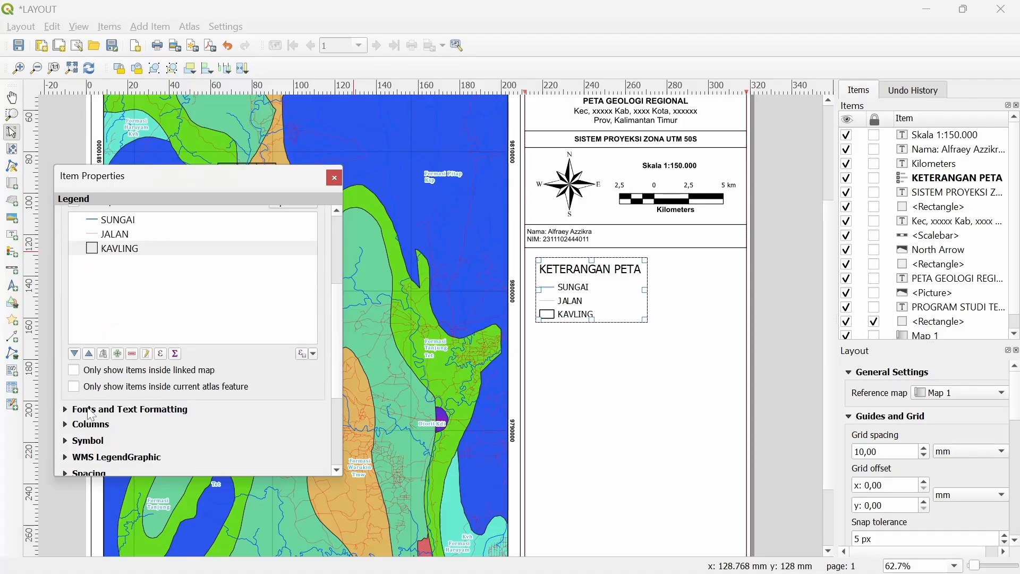
pyautogui.click(91, 415)
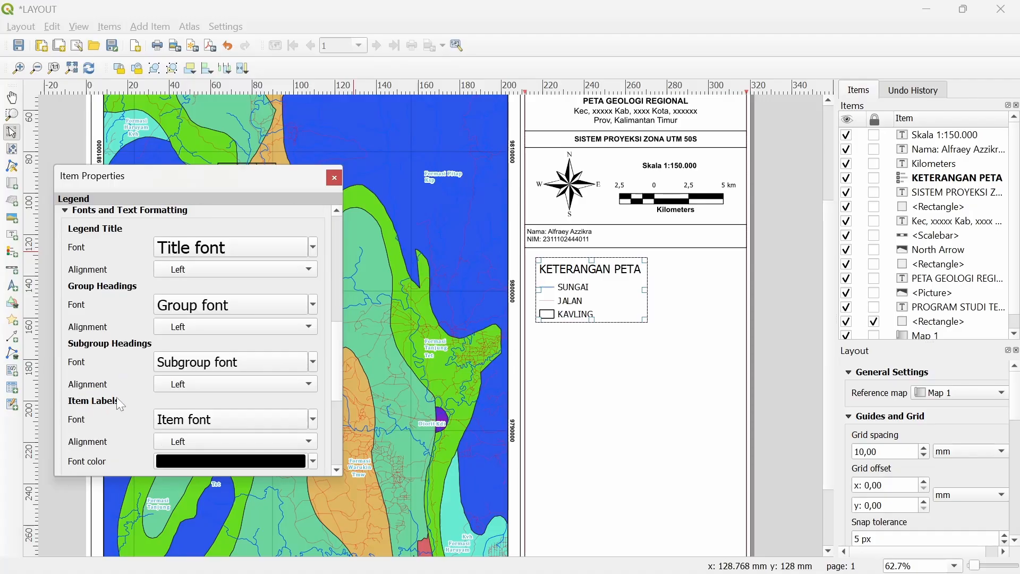
pyautogui.click(213, 248)
pyautogui.click(510, 238)
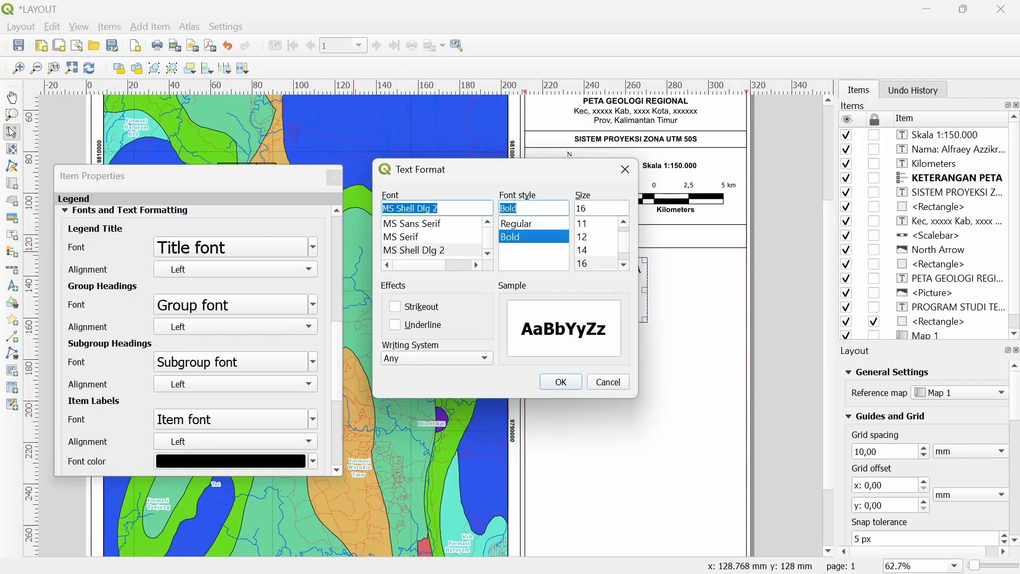
pyautogui.click(560, 382)
pyautogui.scroll(1, 602, 292)
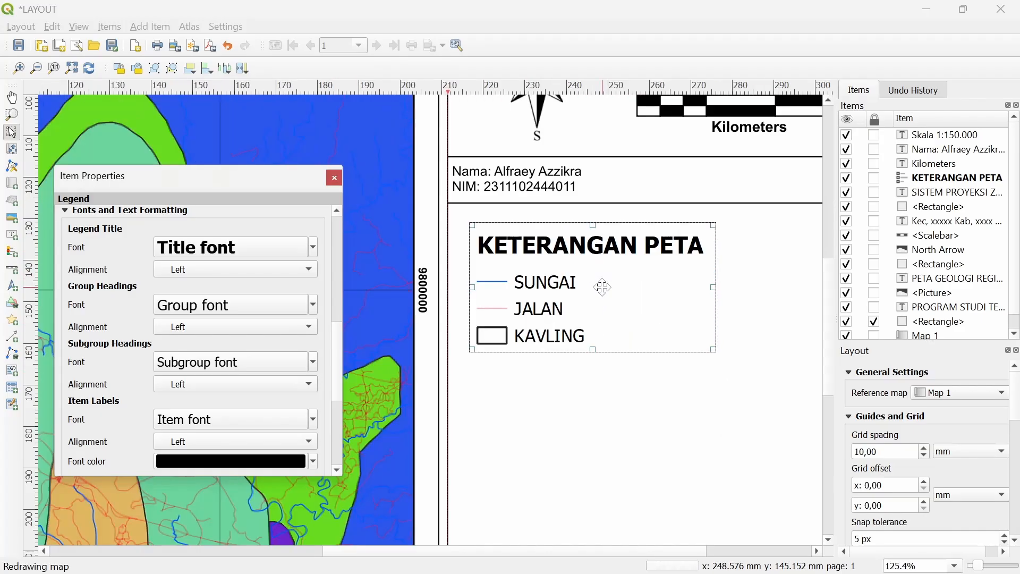
# Set the legend title font to Arial and shift the legend slightly up and left
pyautogui.click(243, 245)
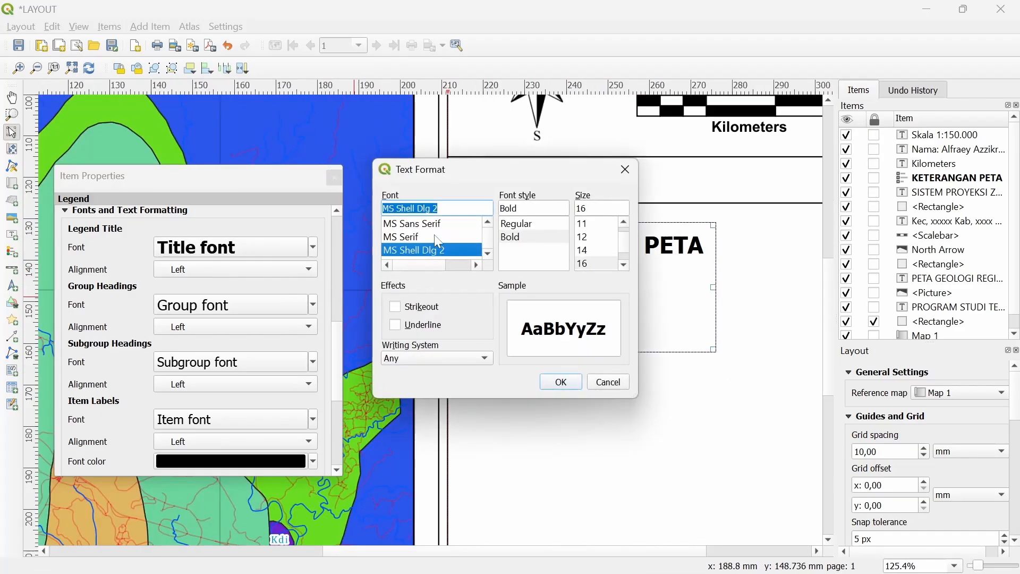
pyautogui.scroll(2, 456, 223)
pyautogui.write('a')
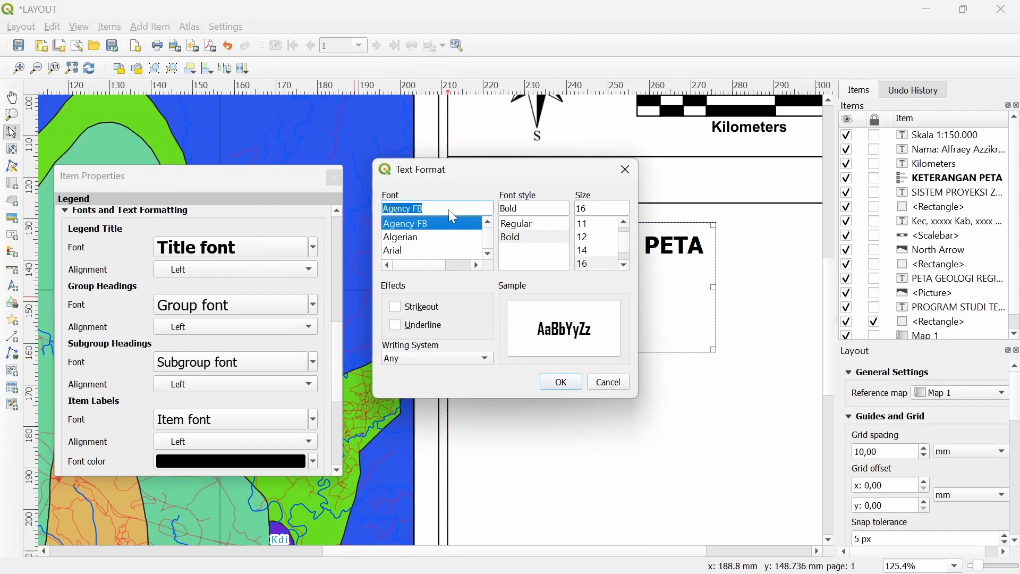
pyautogui.click(411, 249)
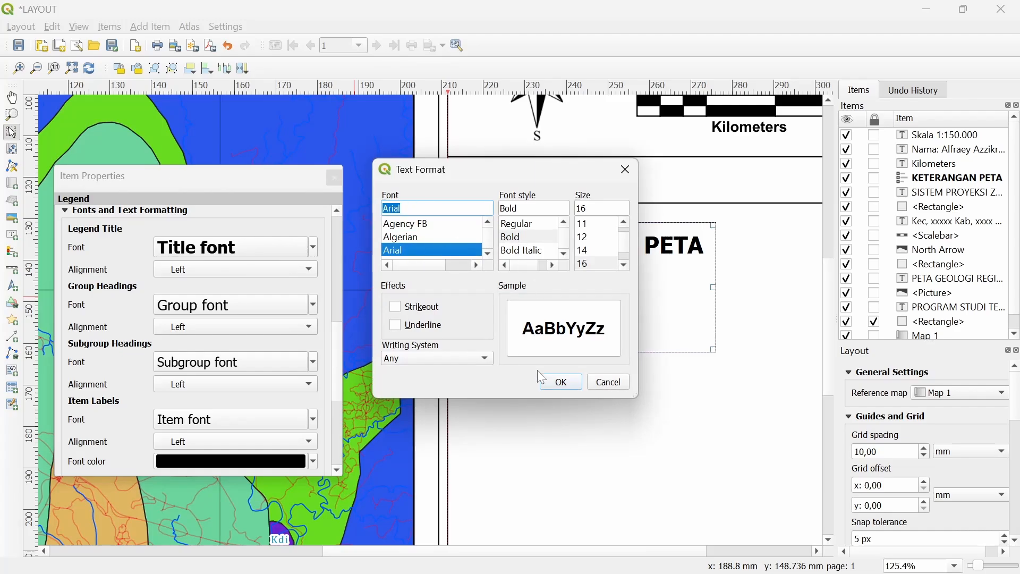
pyautogui.click(554, 383)
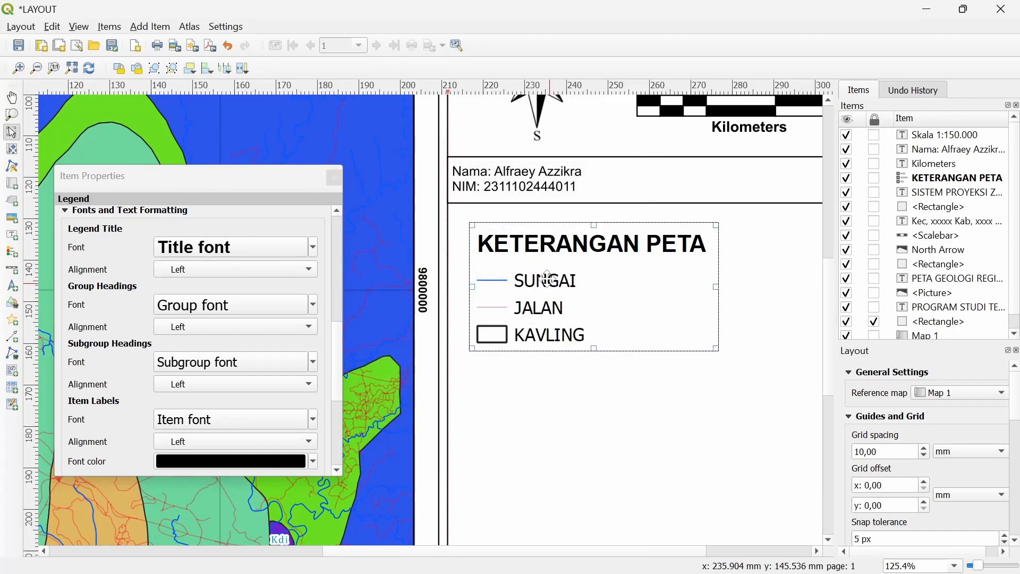
pyautogui.moveTo(547, 278); pyautogui.dragTo(537, 268)
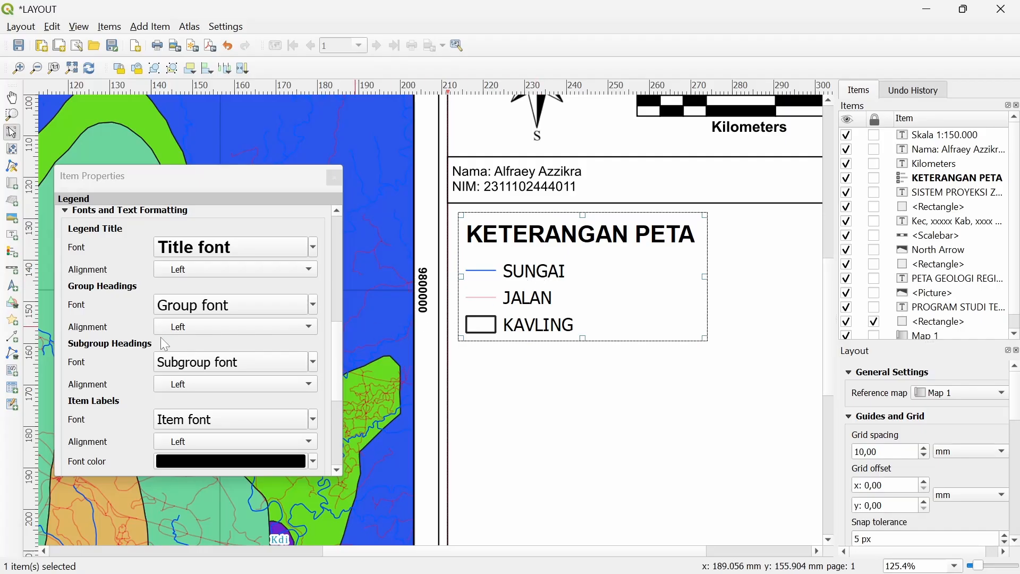
# Collapse Fonts and Text Formatting and add a second KAVLING entry to the legend
pyautogui.scroll(-5, 96, 277)
pyautogui.scroll(5, 79, 251)
pyautogui.click(64, 210)
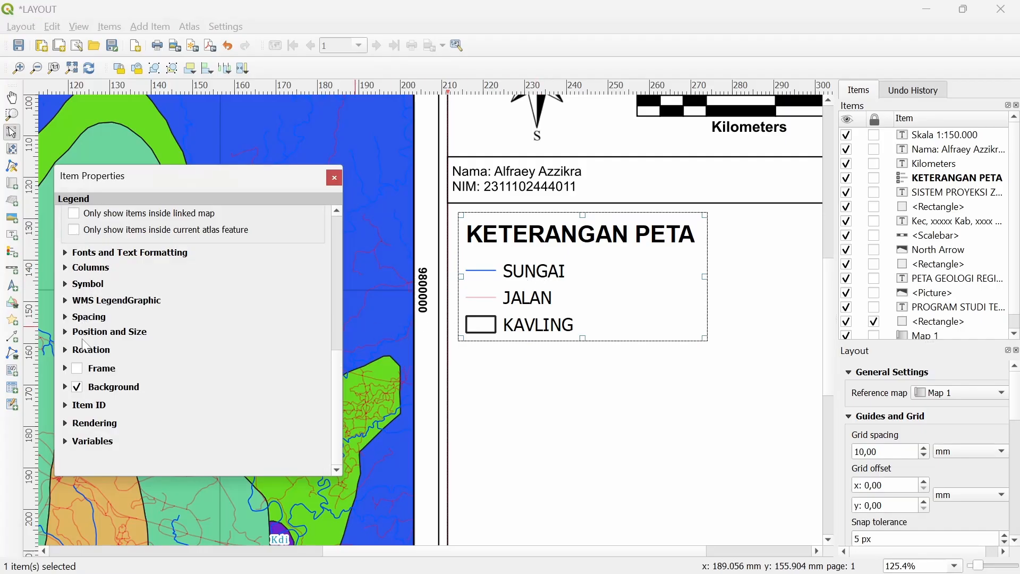
pyautogui.scroll(5, 184, 323)
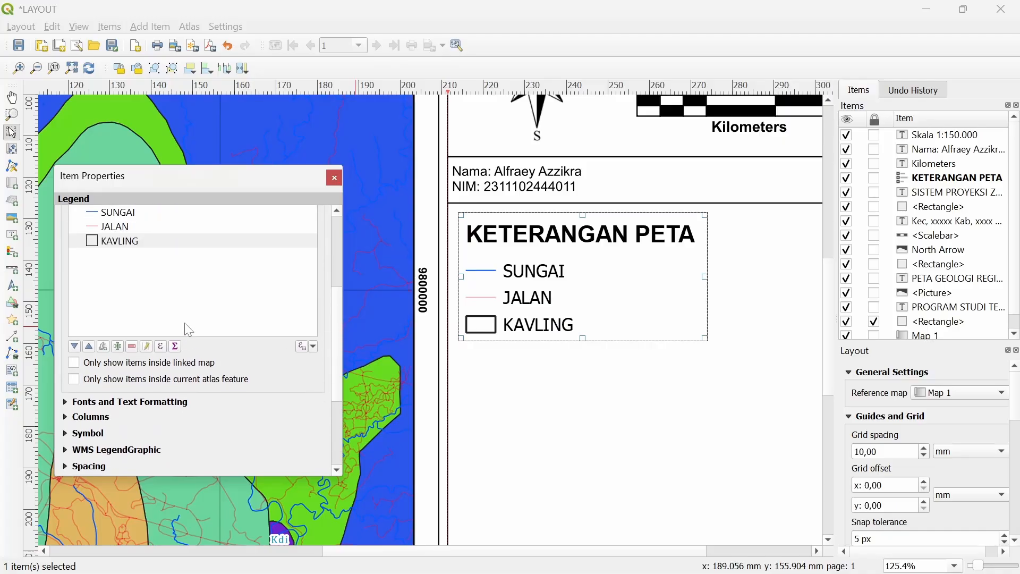
pyautogui.scroll(-2, 140, 390)
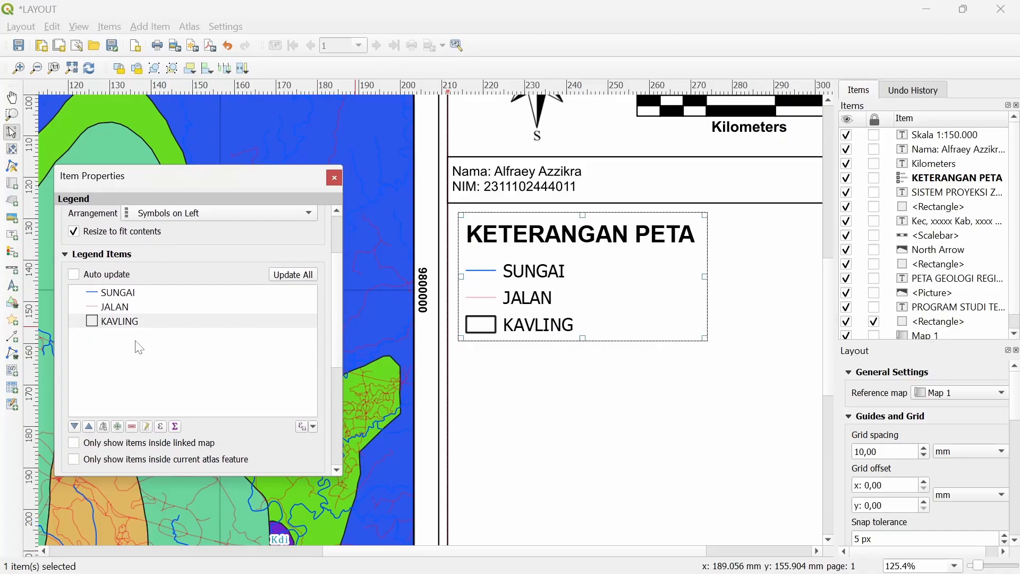
pyautogui.click(117, 426)
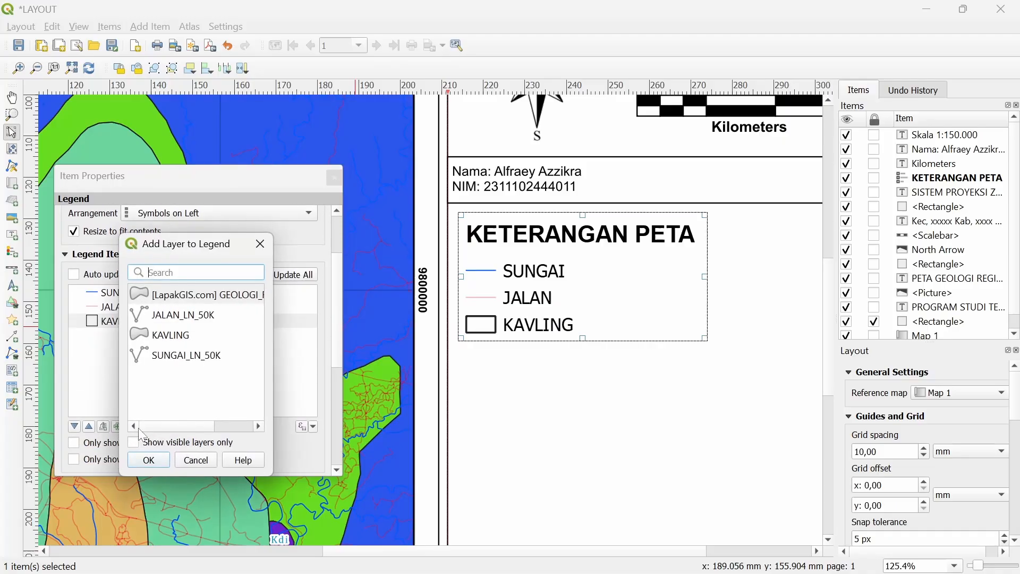
pyautogui.click(176, 335)
pyautogui.click(149, 460)
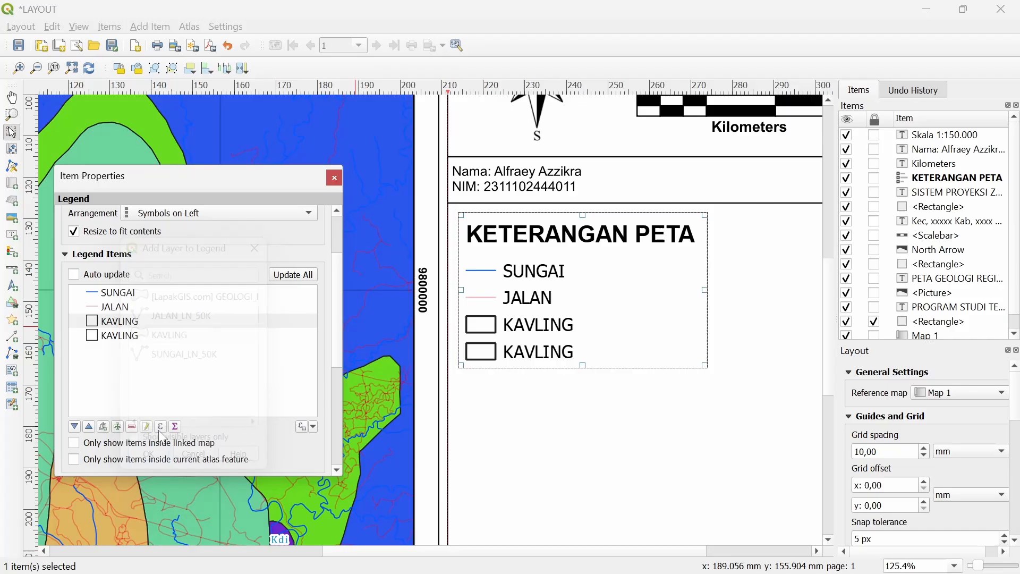
# Add a third KAVLING entry to the legend
pyautogui.click(127, 335)
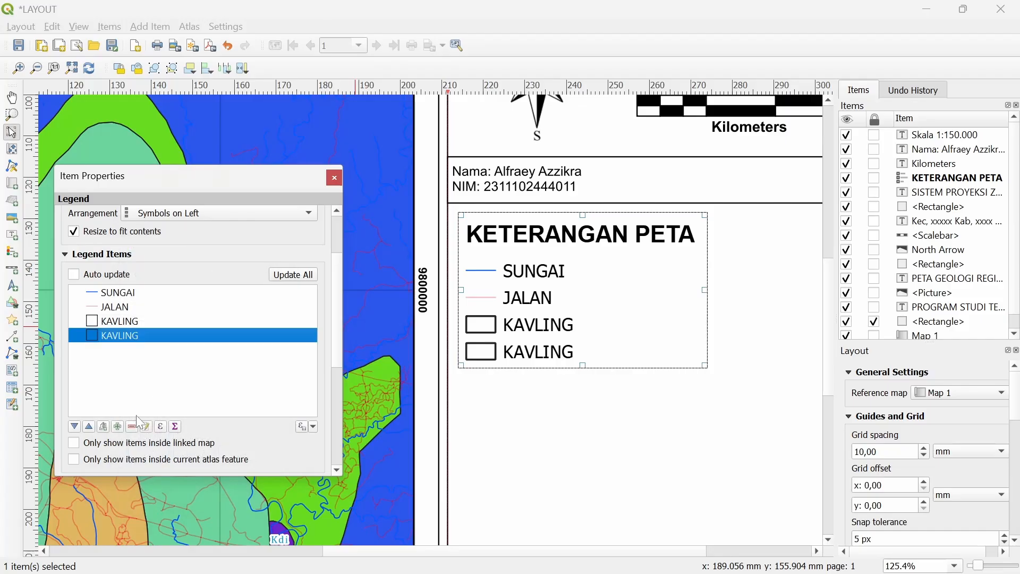
pyautogui.click(117, 427)
pyautogui.click(174, 340)
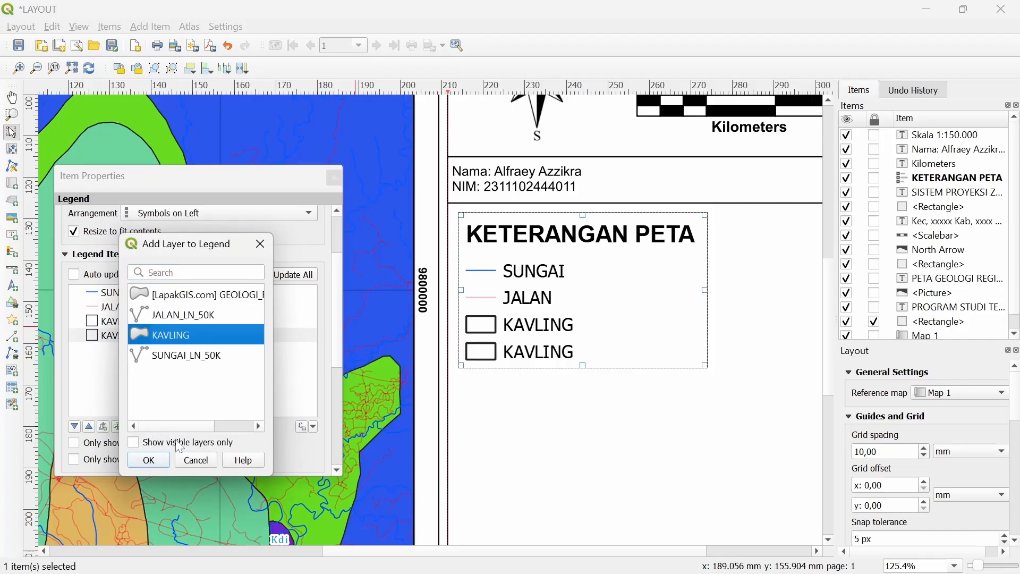
pyautogui.click(149, 460)
# Open the middle KAVLING legend entry's properties and give it a custom symbol
pyautogui.moveTo(200, 170); pyautogui.dragTo(561, 180)
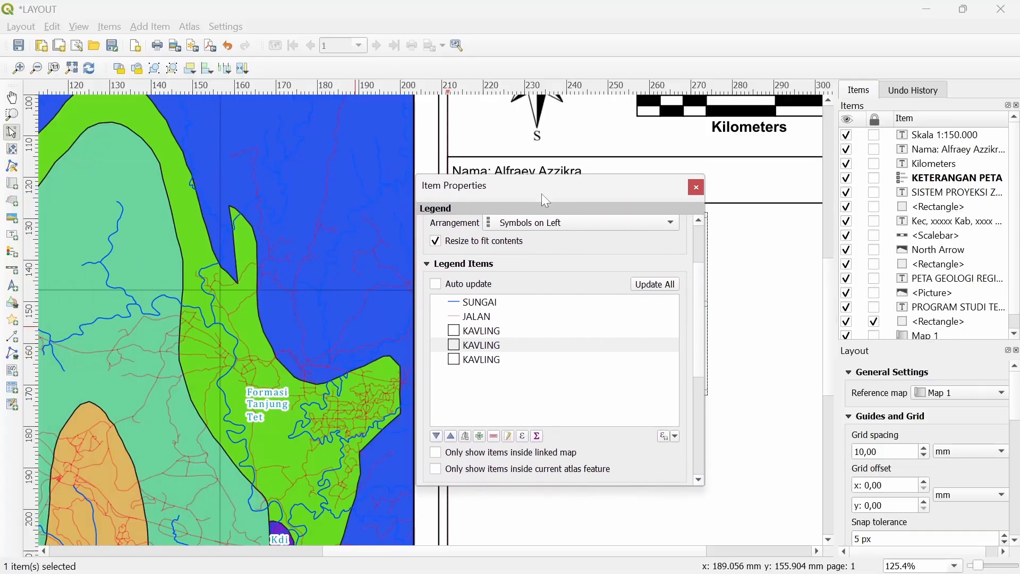
pyautogui.scroll(-1, 289, 355)
pyautogui.scroll(1, 292, 350)
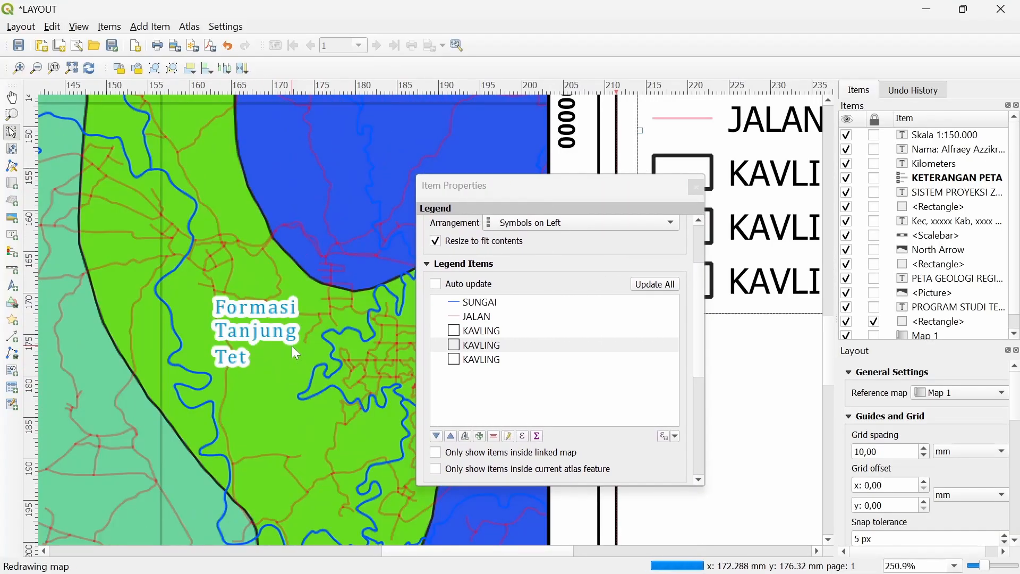
pyautogui.click(466, 345)
pyautogui.doubleClick(466, 345)
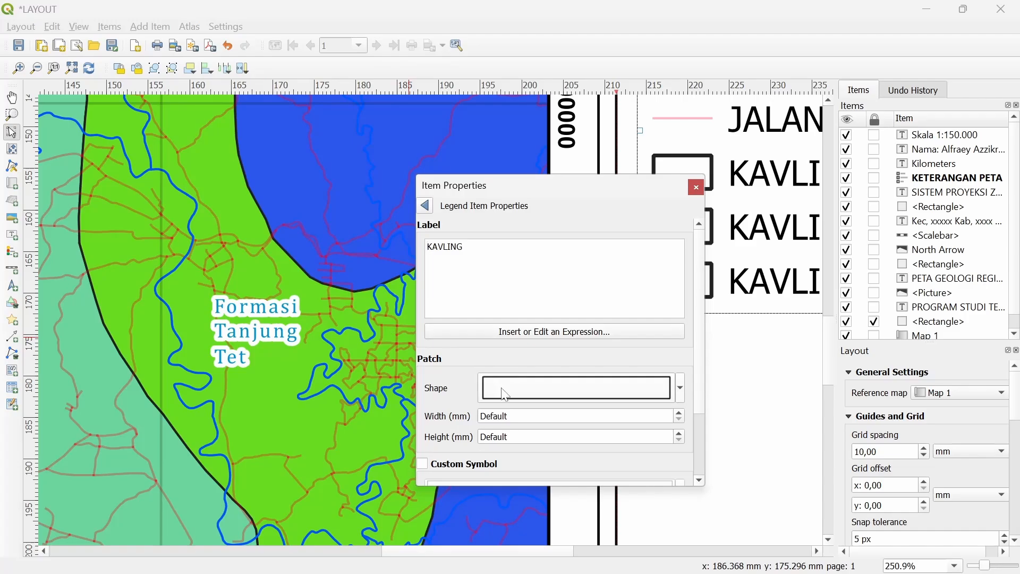
pyautogui.click(505, 395)
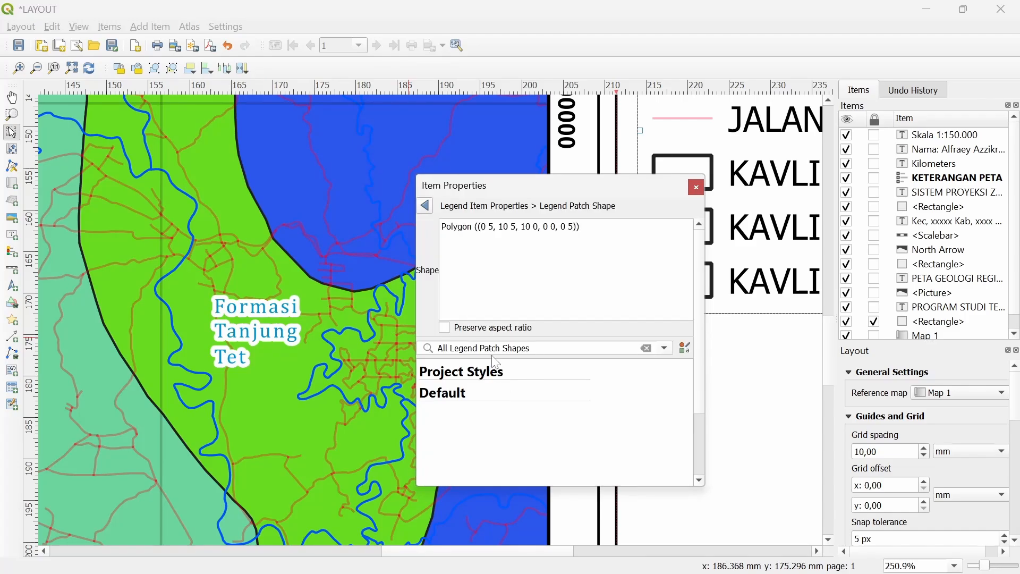
pyautogui.scroll(-1, 495, 363)
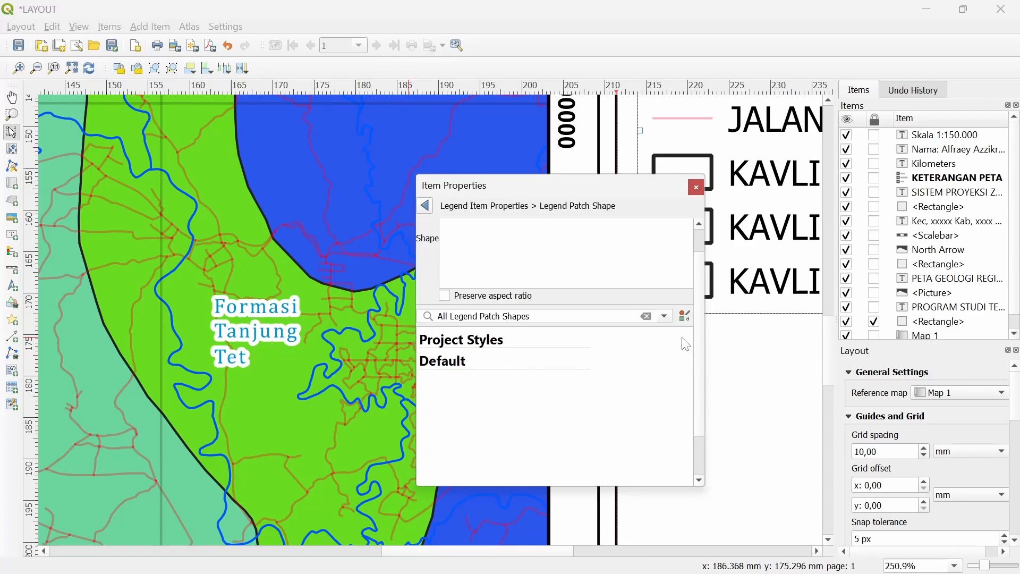
pyautogui.click(425, 206)
pyautogui.click(449, 381)
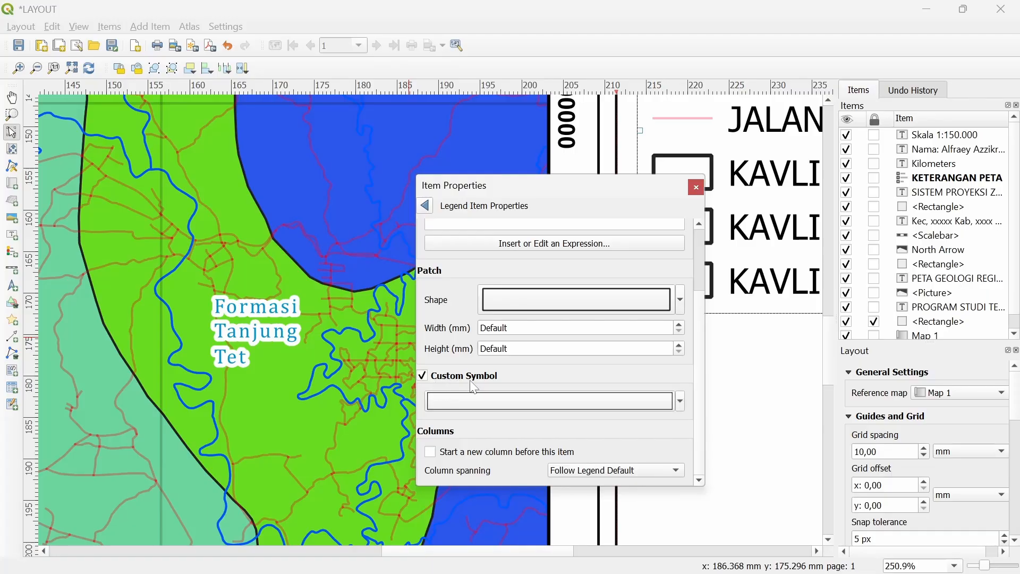
pyautogui.click(478, 397)
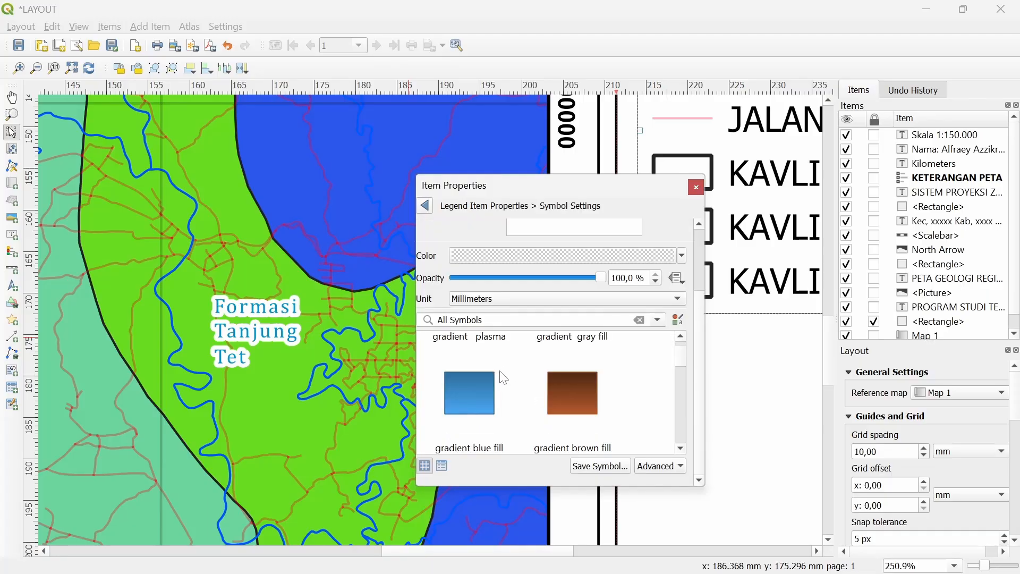
# Set the symbol's fill to the green sampled from the Formasi Tanjung map area
pyautogui.click(592, 246)
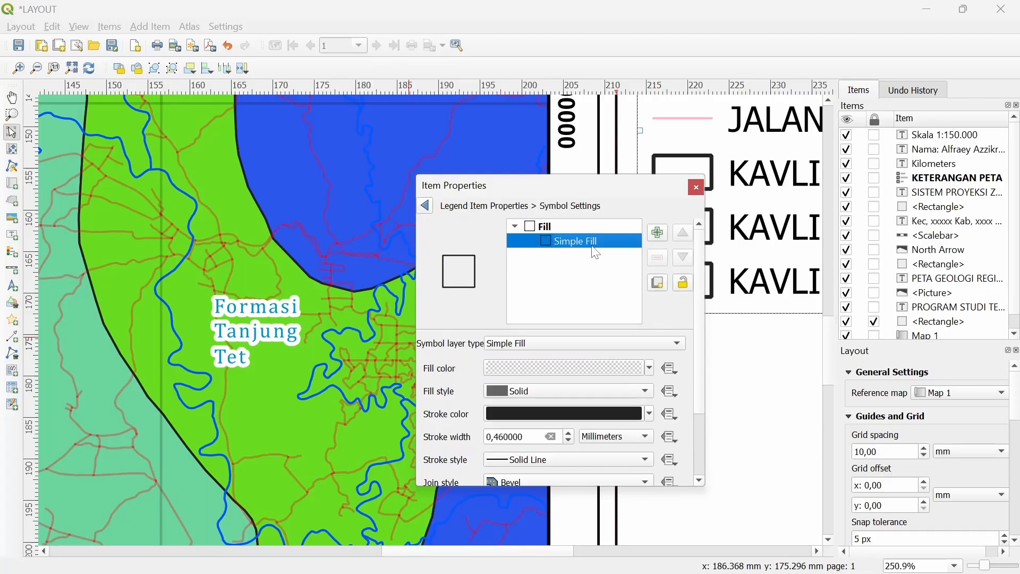
pyautogui.click(524, 362)
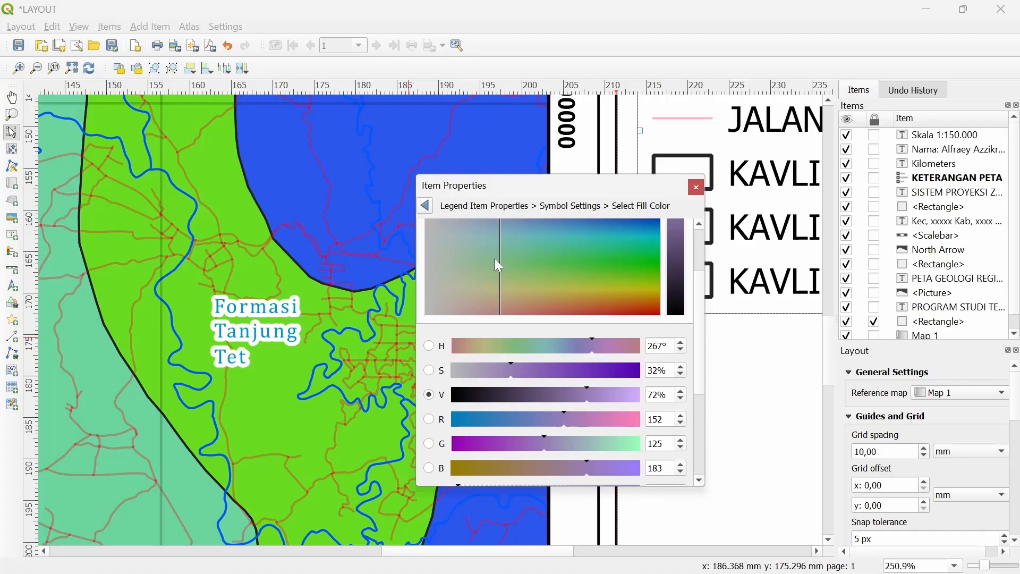
pyautogui.scroll(1, 441, 330)
pyautogui.click(528, 231)
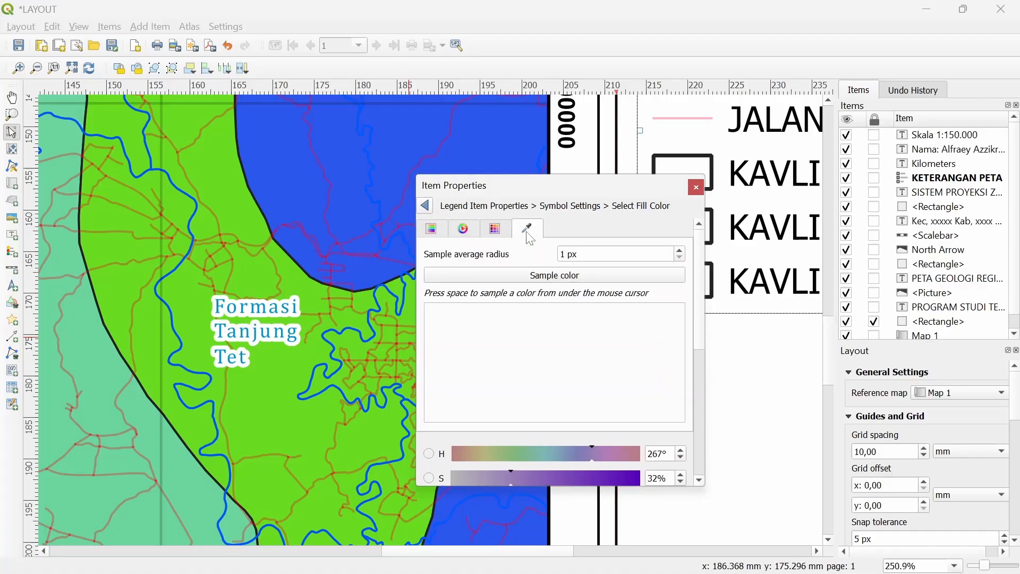
pyautogui.click(542, 275)
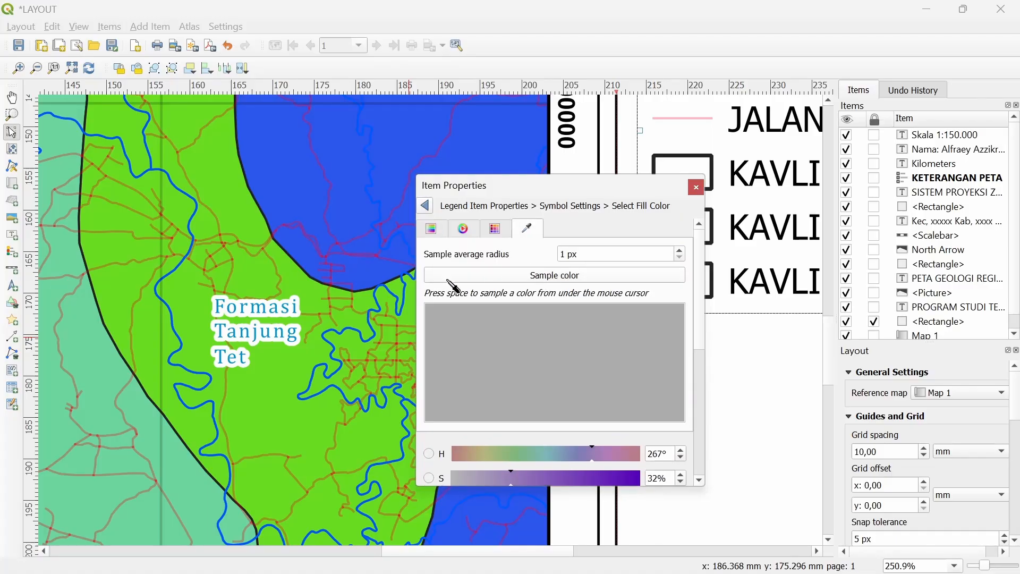
pyautogui.click(272, 376)
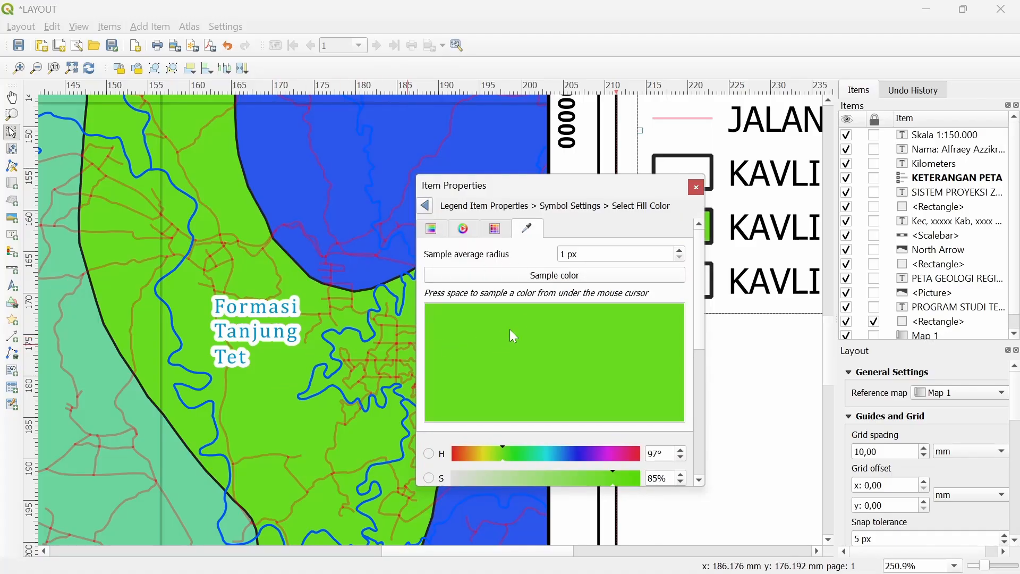
pyautogui.click(425, 206)
pyautogui.click(426, 206)
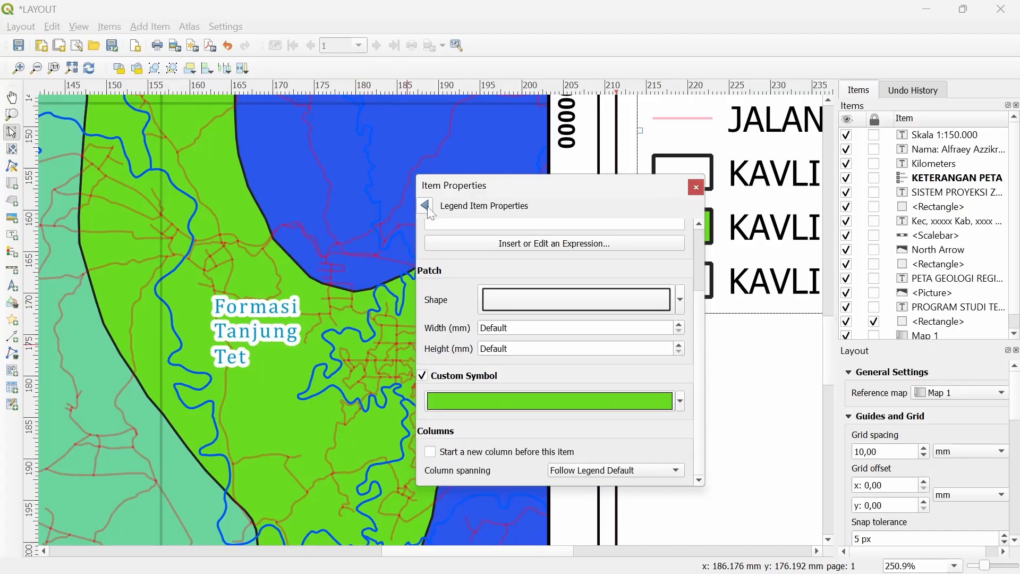
# Relabel the entry FORMASI TANJUNG
pyautogui.moveTo(465, 246); pyautogui.dragTo(413, 246)
pyautogui.write('FORMASI TANJUNG')
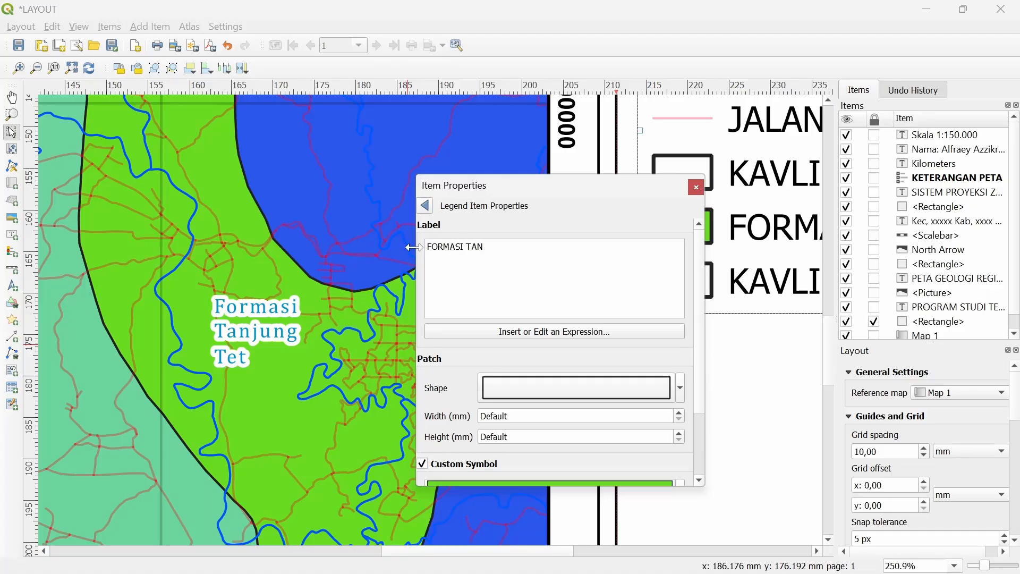
pyautogui.click(425, 205)
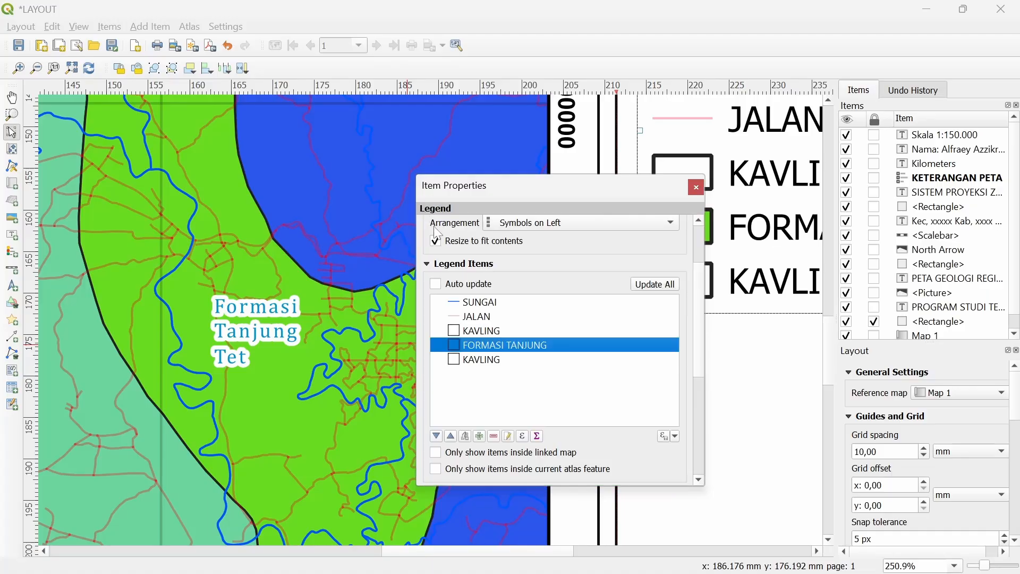
# Open the last KAVLING legend entry and give it a custom symbol
pyautogui.doubleClick(492, 357)
pyautogui.scroll(-2, 448, 377)
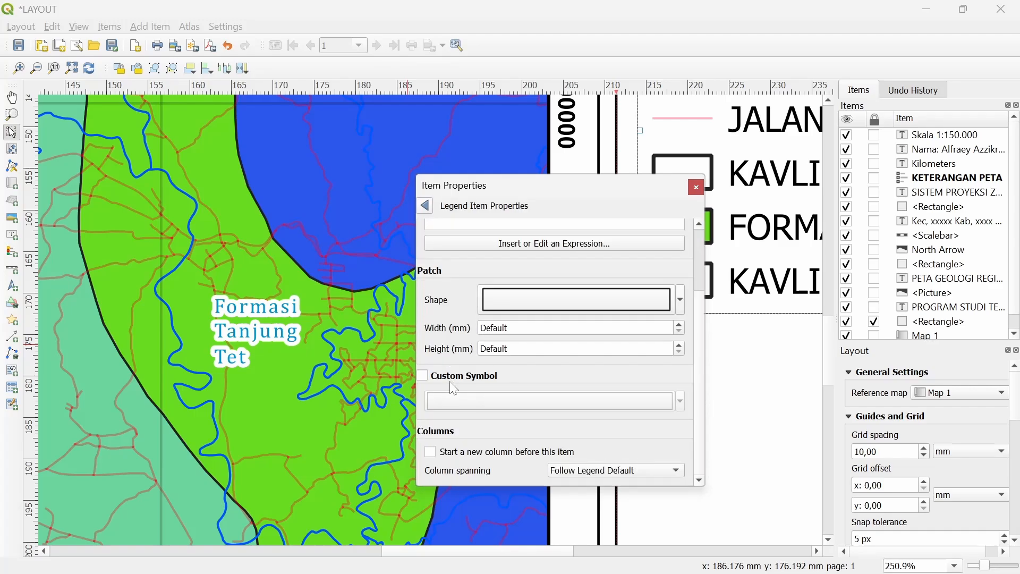
pyautogui.click(440, 380)
pyautogui.click(493, 400)
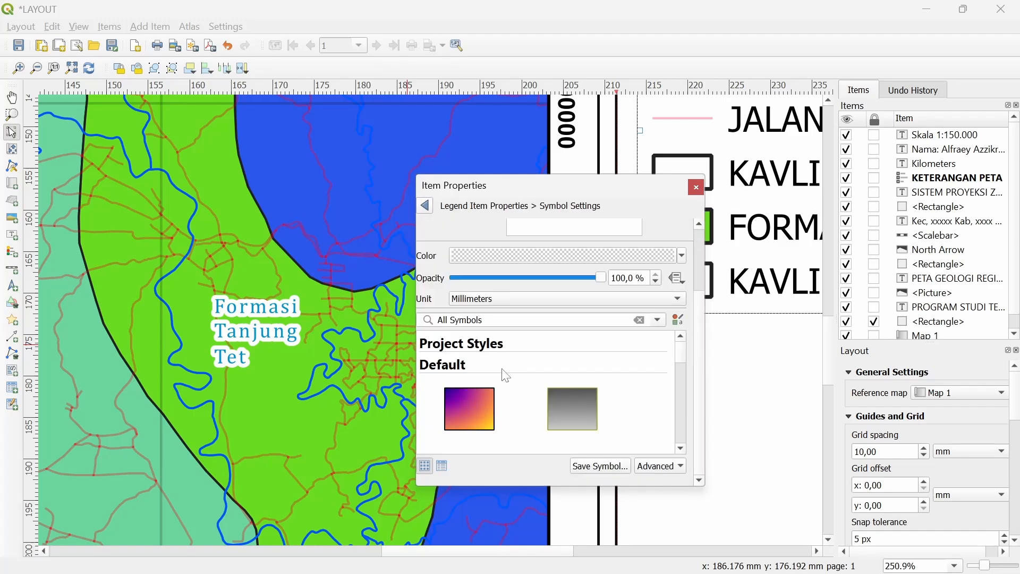
# Set the symbol's fill to the blue sampled from the Formasi Pitab map area
pyautogui.scroll(2, 574, 250)
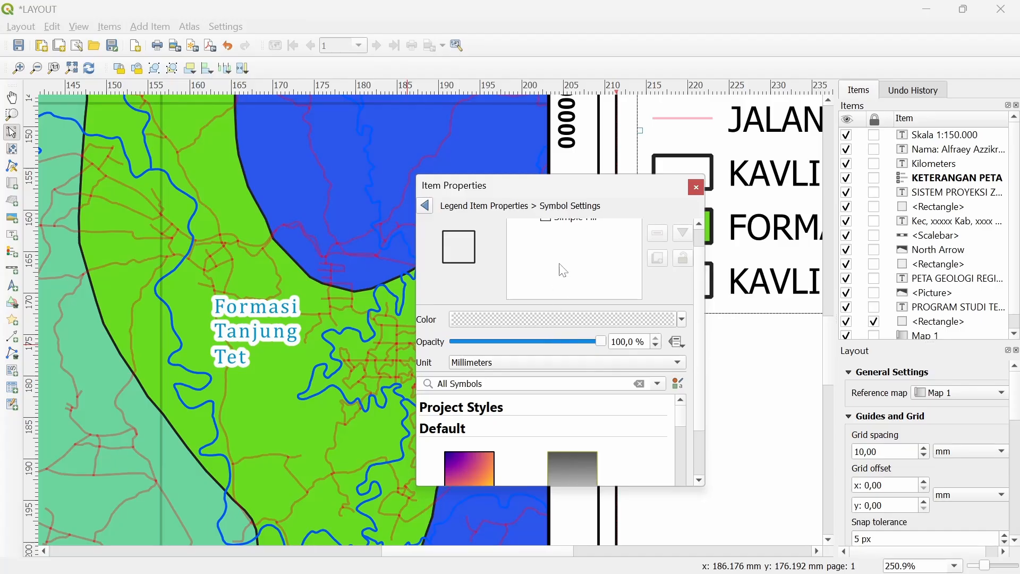
pyautogui.scroll(1, 553, 294)
pyautogui.click(575, 243)
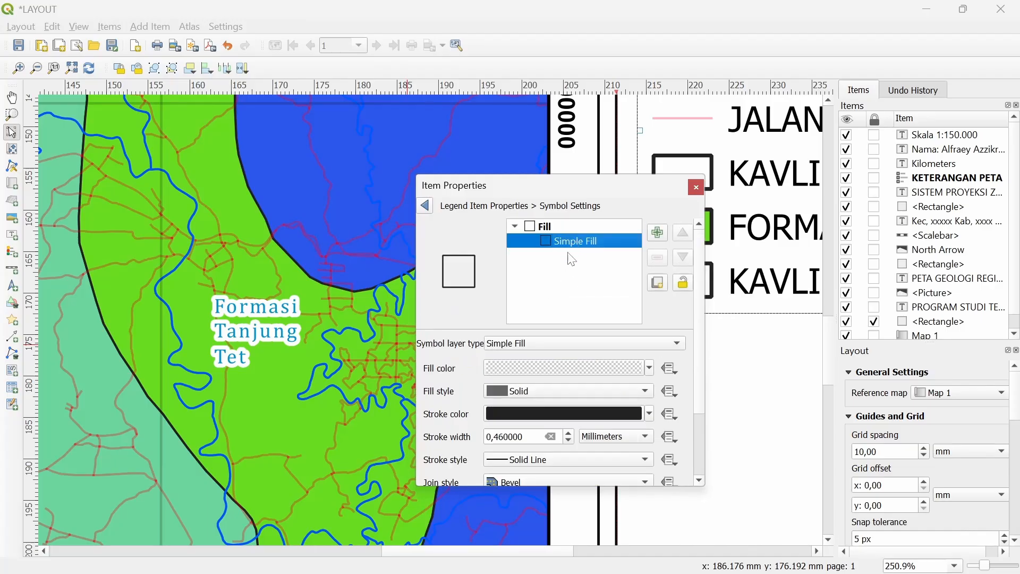
pyautogui.click(528, 366)
pyautogui.scroll(-1, 499, 285)
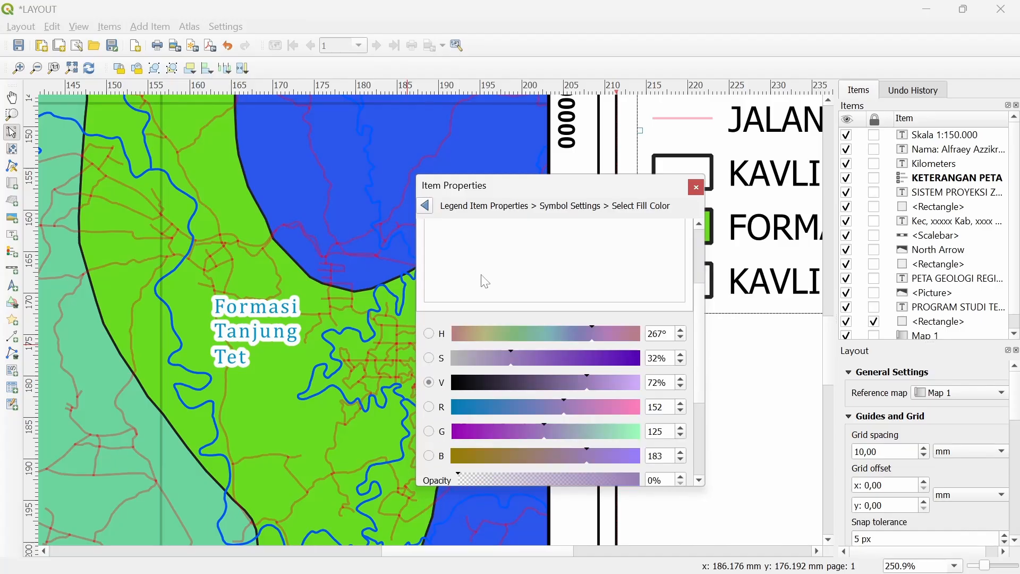
pyautogui.scroll(3, 486, 276)
pyautogui.scroll(5, 340, 297)
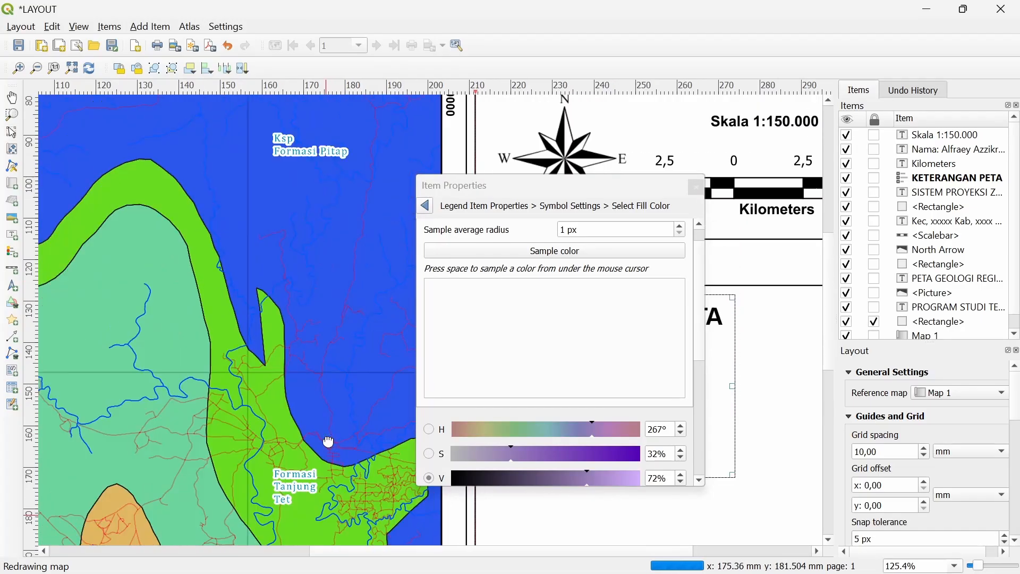
pyautogui.click(495, 256)
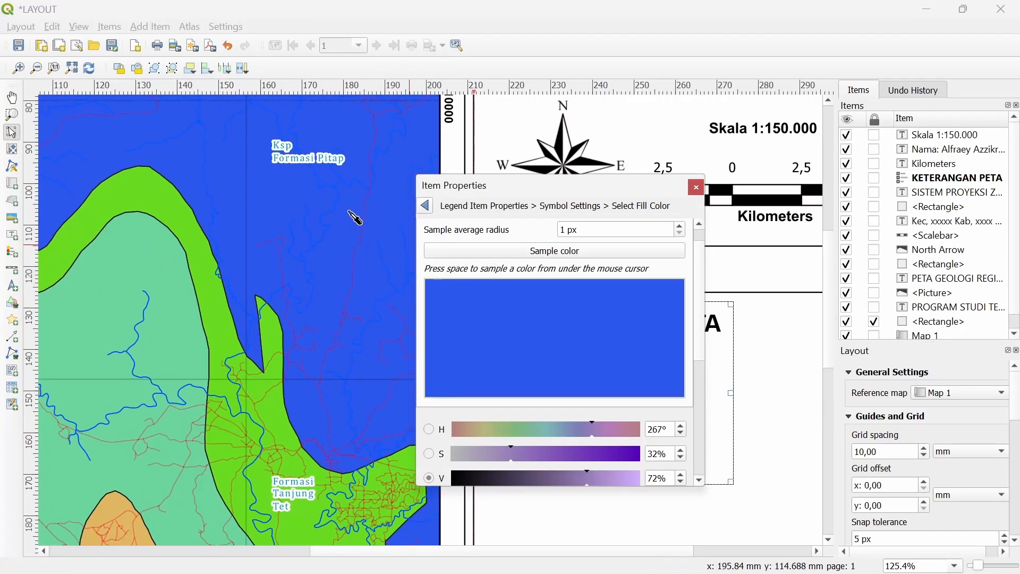
pyautogui.click(305, 200)
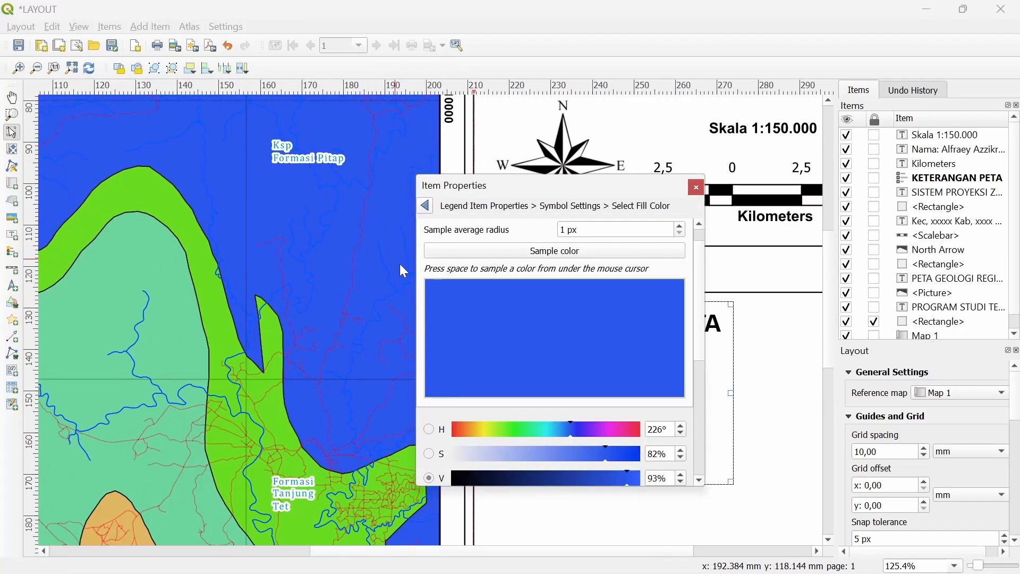
pyautogui.click(427, 207)
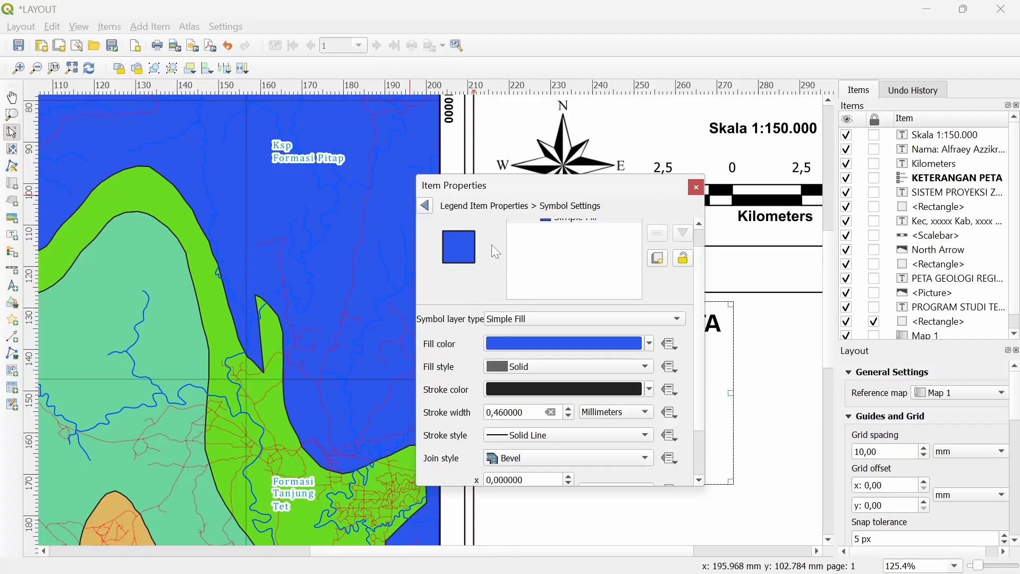
# Relabel the entry FORMASI PITAB and move the properties window aside
pyautogui.scroll(1, 496, 251)
pyautogui.click(427, 207)
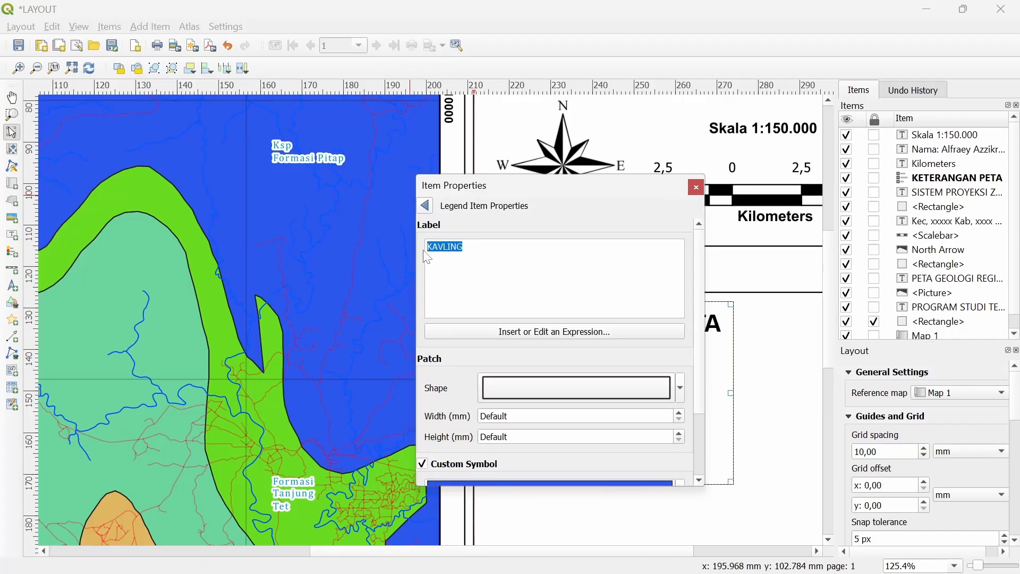
pyautogui.write('FORMASI PITAB')
pyautogui.click(426, 208)
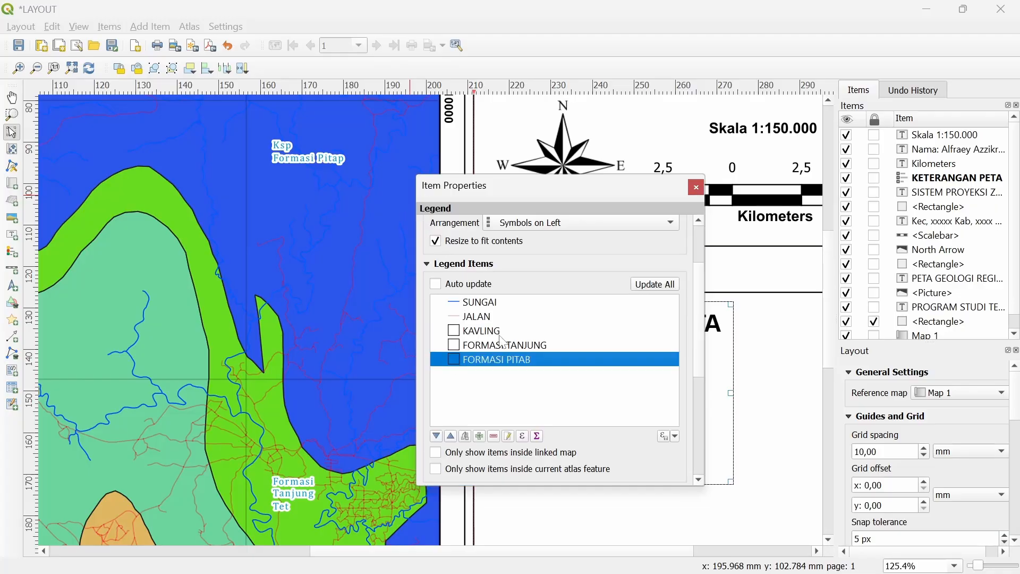
pyautogui.moveTo(574, 204); pyautogui.dragTo(622, 160)
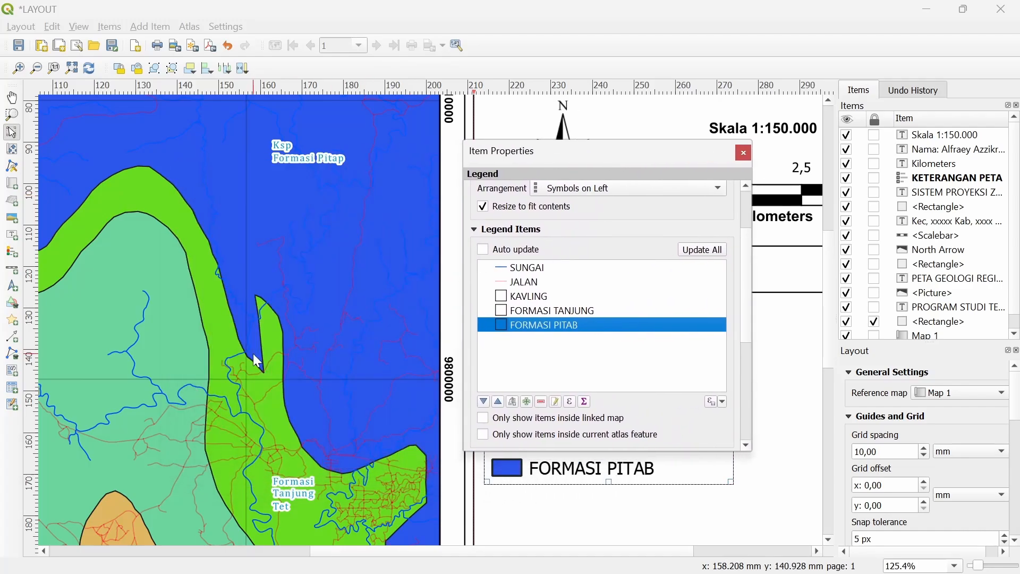
# Add a new legend entry and type its FORMASI name
pyautogui.click(273, 366)
pyautogui.moveTo(274, 365); pyautogui.dragTo(369, 244)
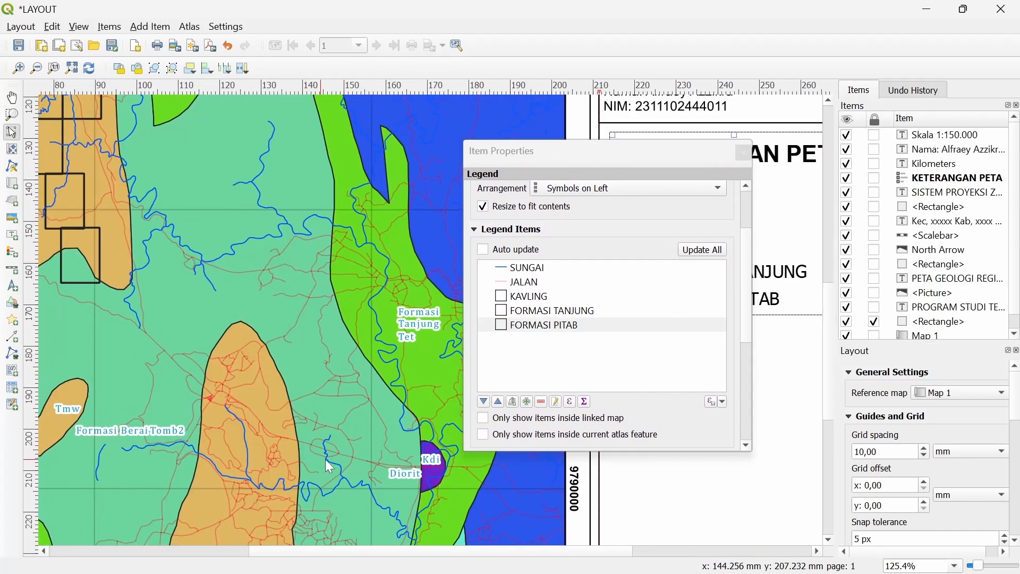
pyautogui.scroll(1, 432, 472)
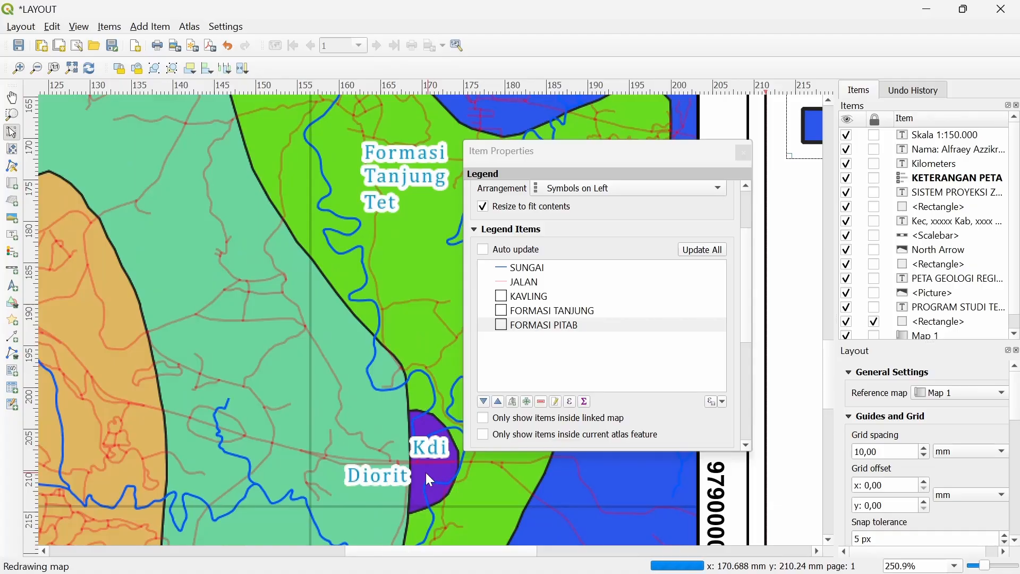
pyautogui.moveTo(410, 471); pyautogui.dragTo(403, 389)
pyautogui.scroll(-1, 407, 395)
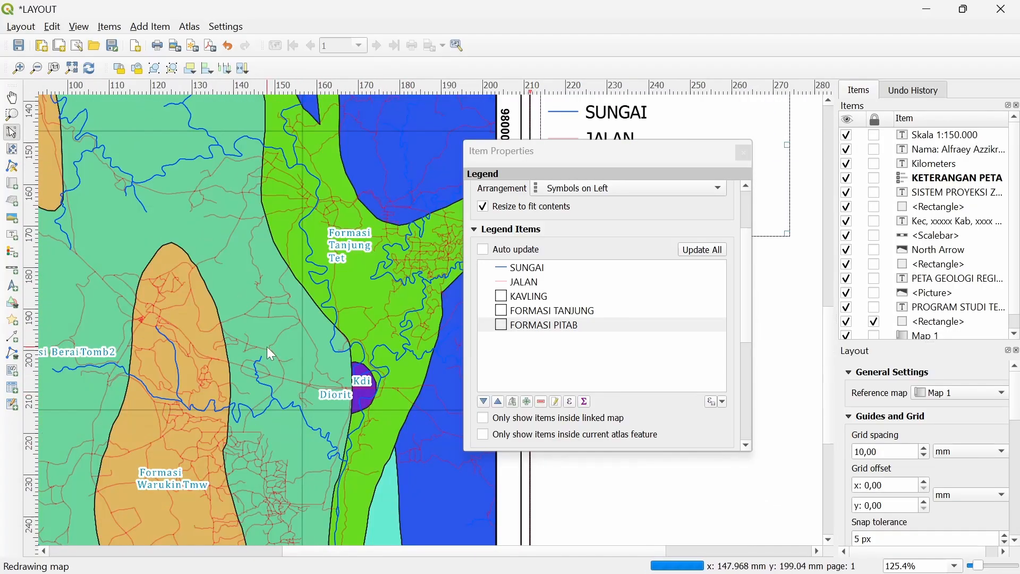
pyautogui.moveTo(314, 399); pyautogui.dragTo(396, 345)
pyautogui.click(527, 402)
pyautogui.write('FORMASI BERAI')
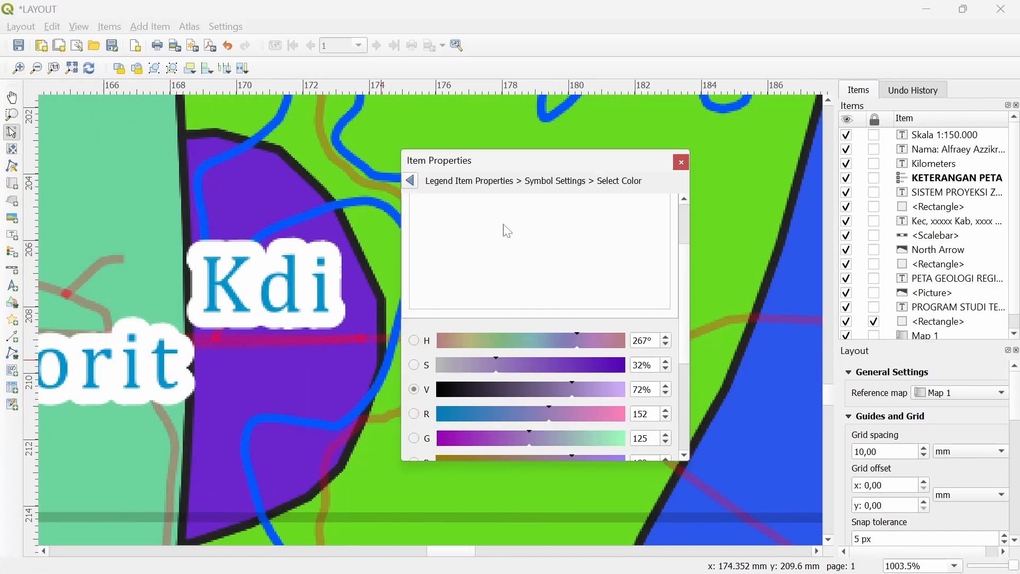
# Fill the new entry with the purple sampled from the Kdi Diorit area, then close properties
pyautogui.click(512, 203)
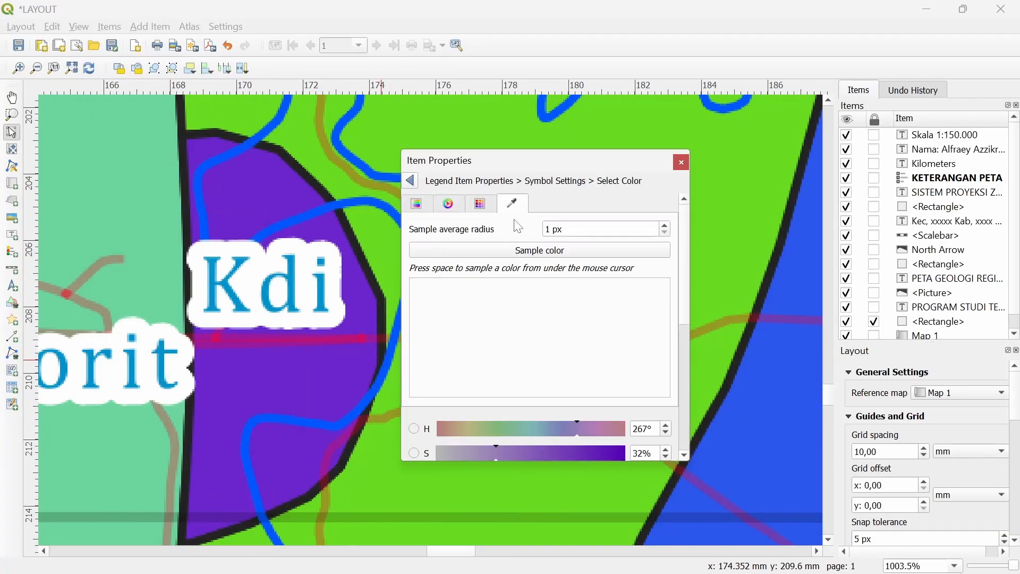
pyautogui.click(540, 250)
pyautogui.click(308, 206)
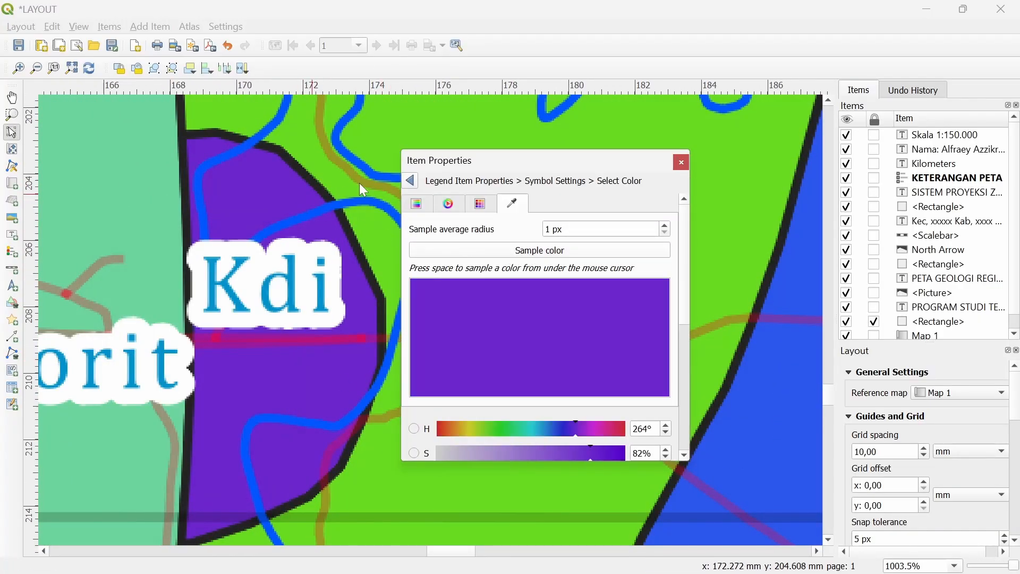
pyautogui.click(413, 181)
pyautogui.click(411, 181)
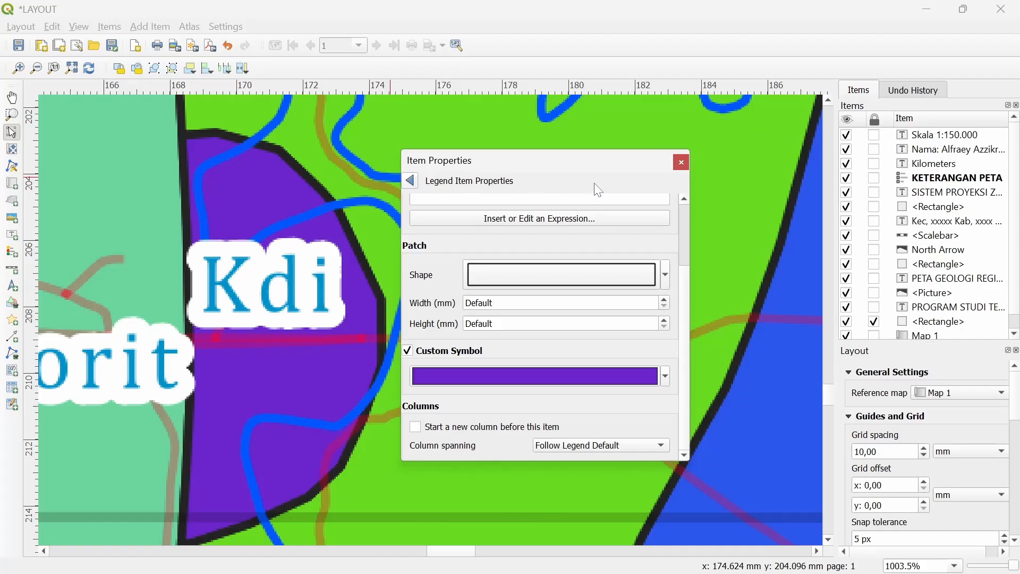
pyautogui.click(681, 162)
pyautogui.scroll(-3, 399, 365)
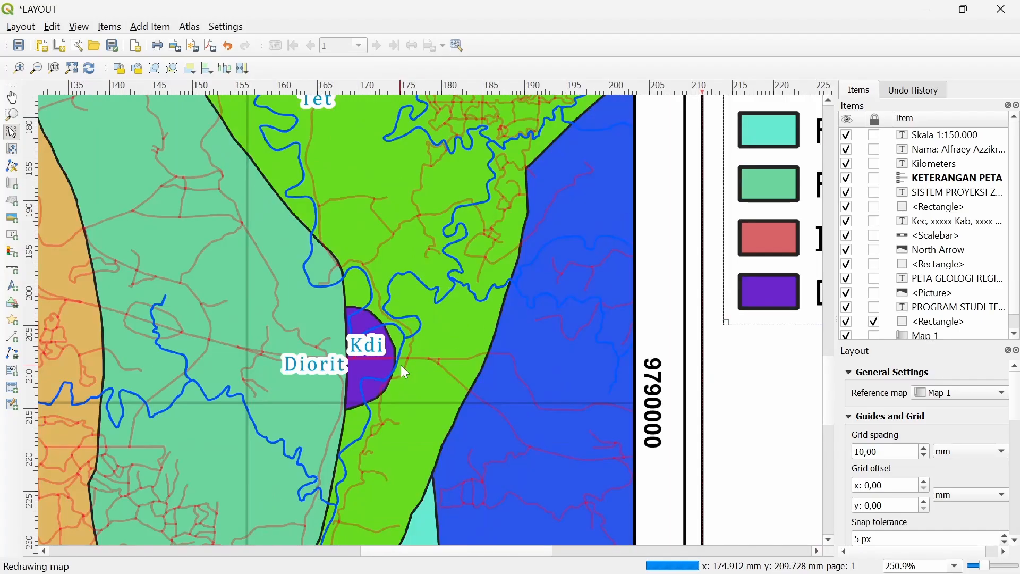
pyautogui.scroll(-1, 562, 385)
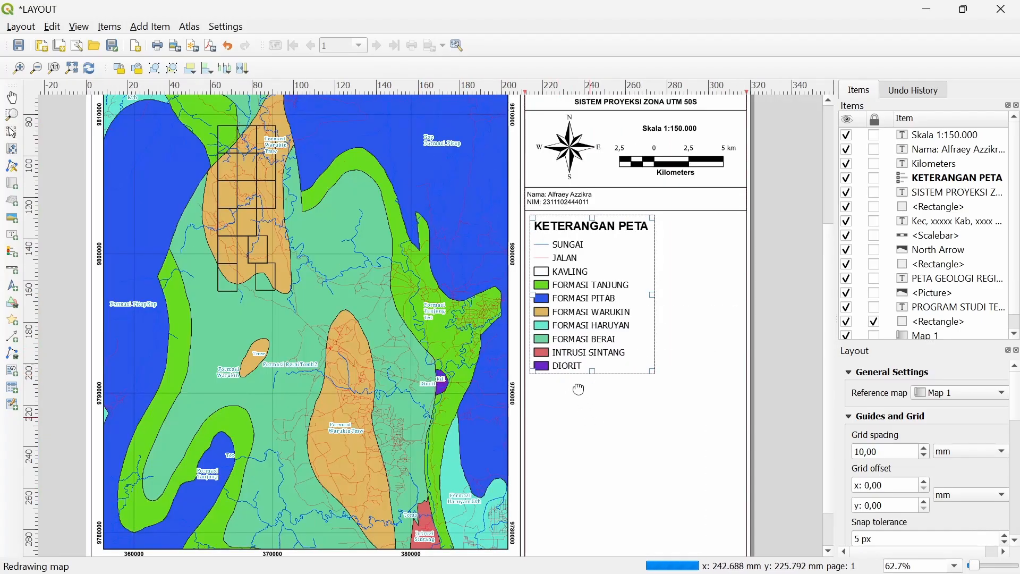
pyautogui.scroll(-1, 578, 388)
# Move the copied legend down and to the right
pyautogui.press('v')
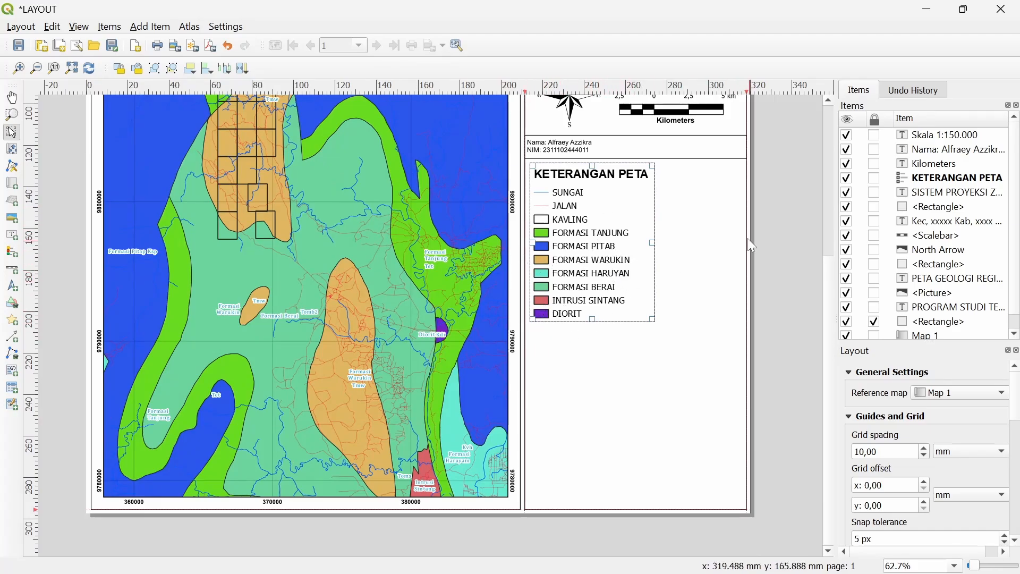
pyautogui.doubleClick(572, 258)
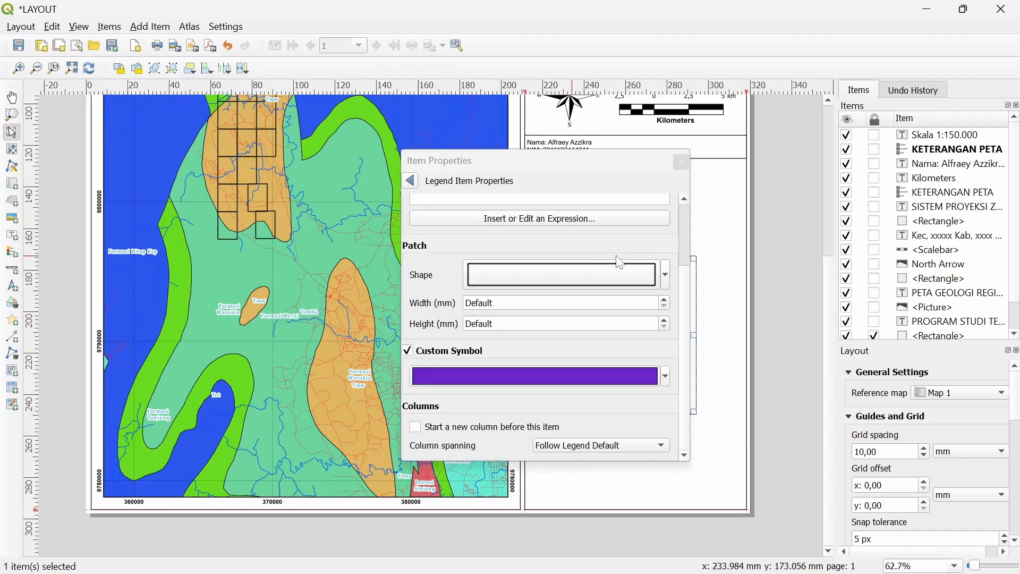
pyautogui.click(682, 163)
pyautogui.moveTo(596, 320); pyautogui.dragTo(667, 368)
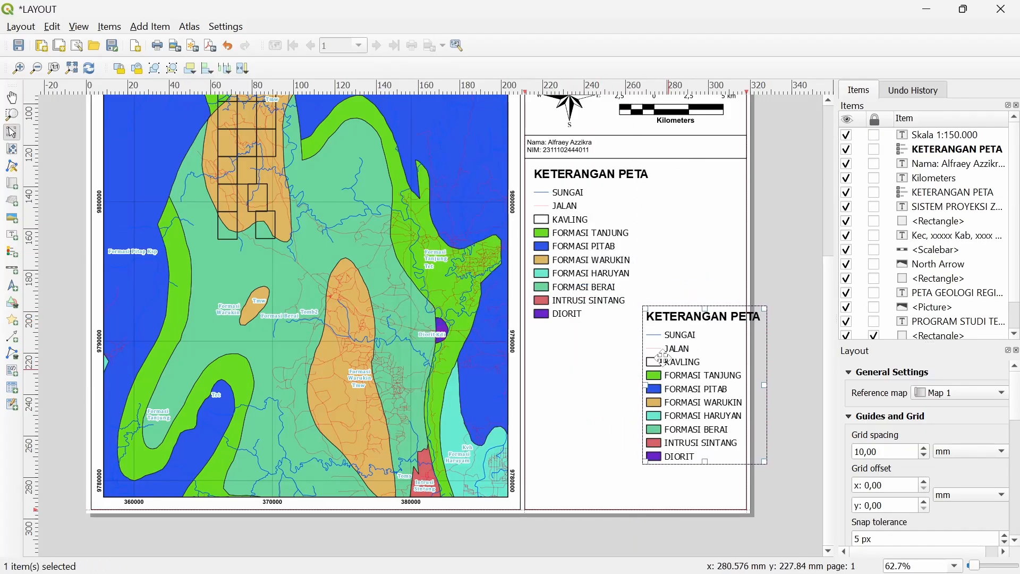
# Remove the JALAN, KAVLING and SUNGAI entries from the copied legend
pyautogui.click(589, 245)
pyautogui.rightClick(576, 198)
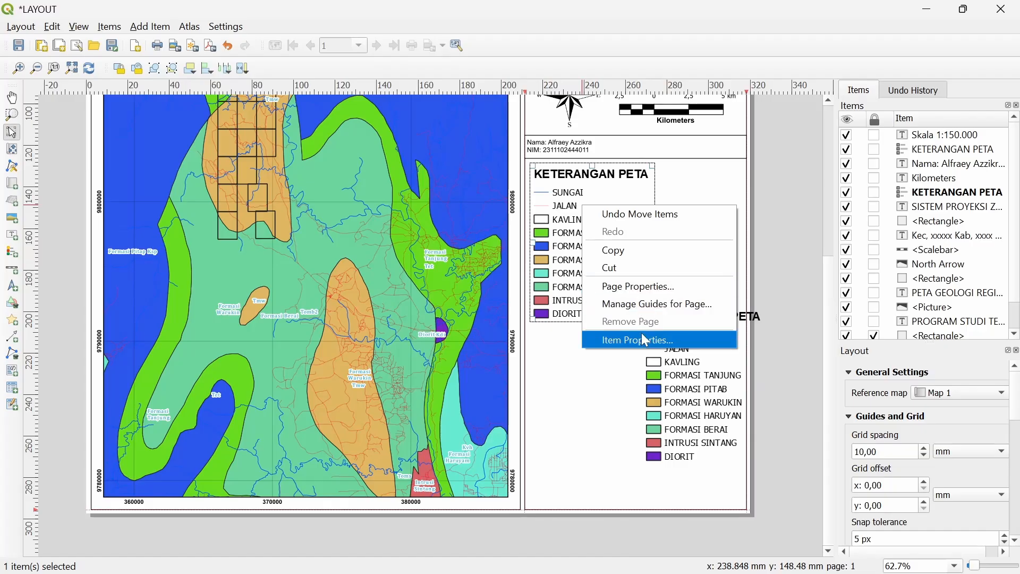
pyautogui.click(600, 338)
pyautogui.click(410, 181)
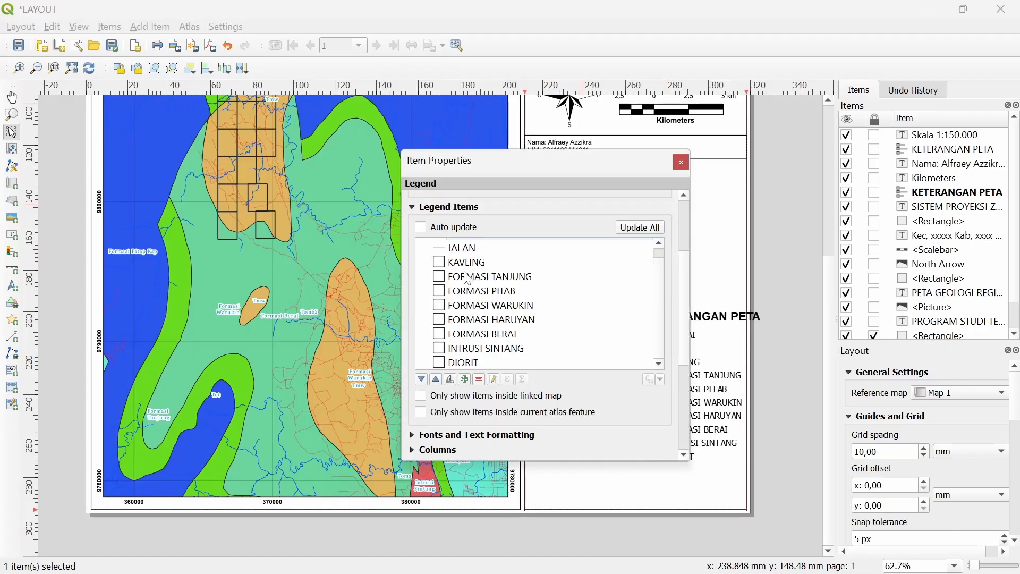
pyautogui.click(477, 250)
pyautogui.keyDown('shift'); pyautogui.click(481, 263); pyautogui.keyUp('shift')
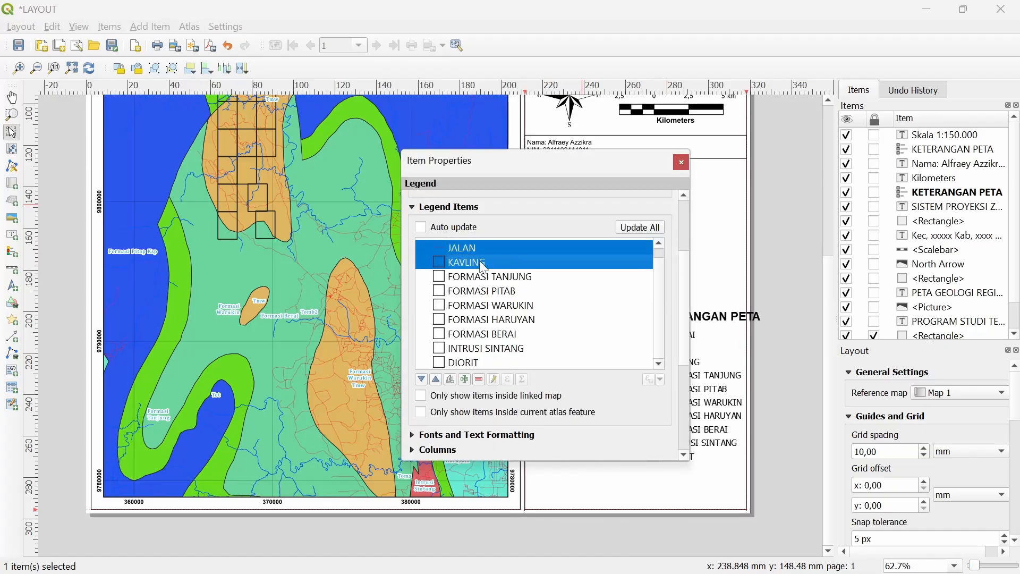
pyautogui.click(478, 379)
pyautogui.scroll(2, 502, 281)
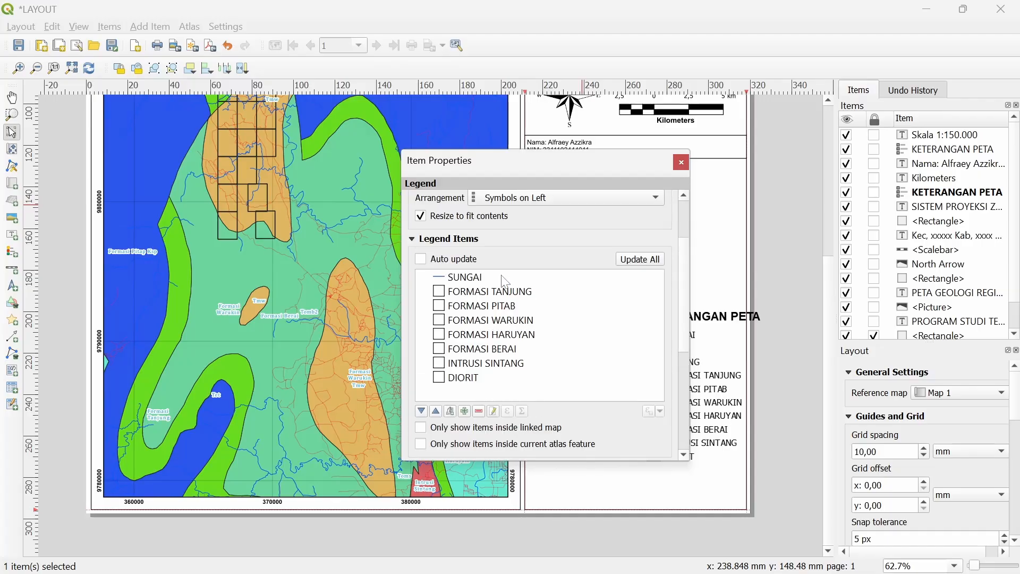
pyautogui.click(481, 310)
pyautogui.click(480, 443)
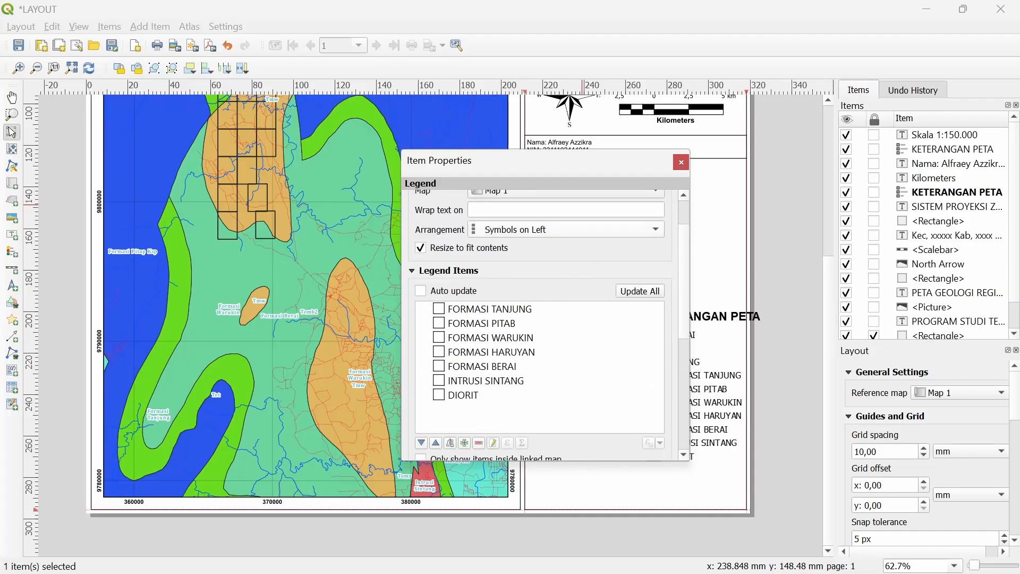
# Retitle the copied legend PEMERIAN
pyautogui.scroll(1, 539, 276)
pyautogui.moveTo(549, 224); pyautogui.dragTo(465, 225)
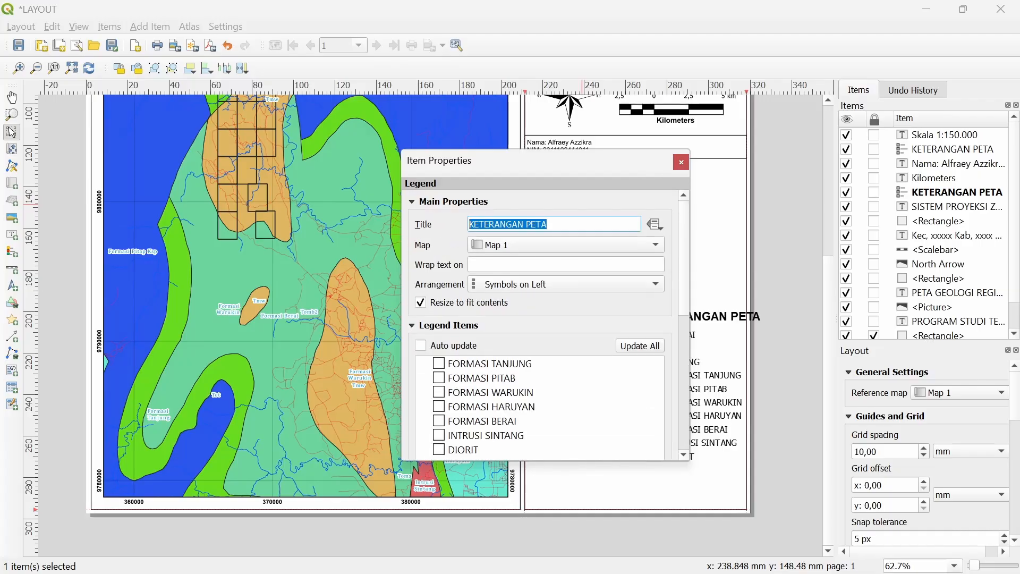
pyautogui.write('PEMERIAN')
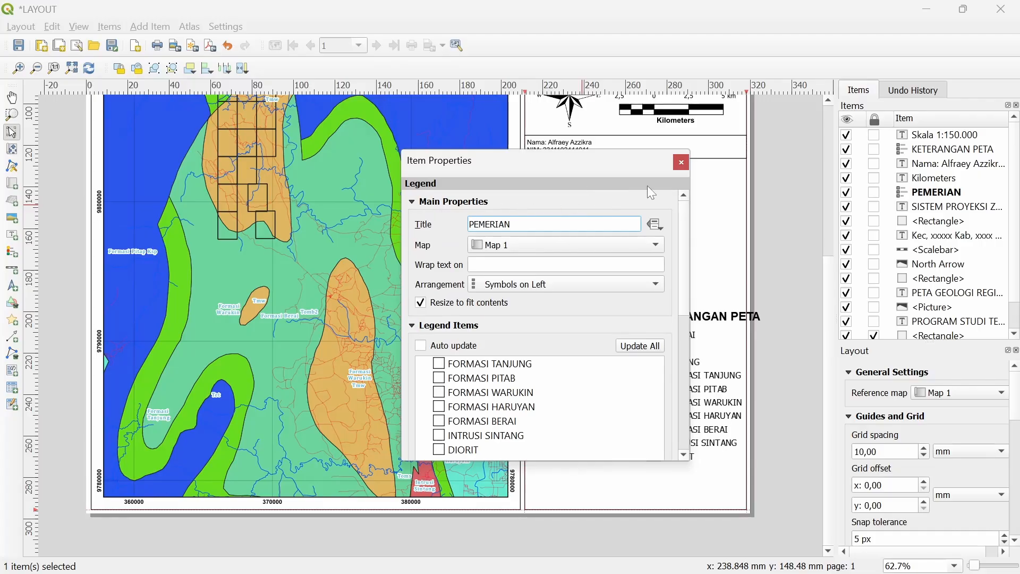
pyautogui.click(681, 163)
# Place PEMERIAN lower and KETERANGAN PETA at the top of the right panel
pyautogui.moveTo(580, 245); pyautogui.dragTo(581, 354)
pyautogui.click(696, 393)
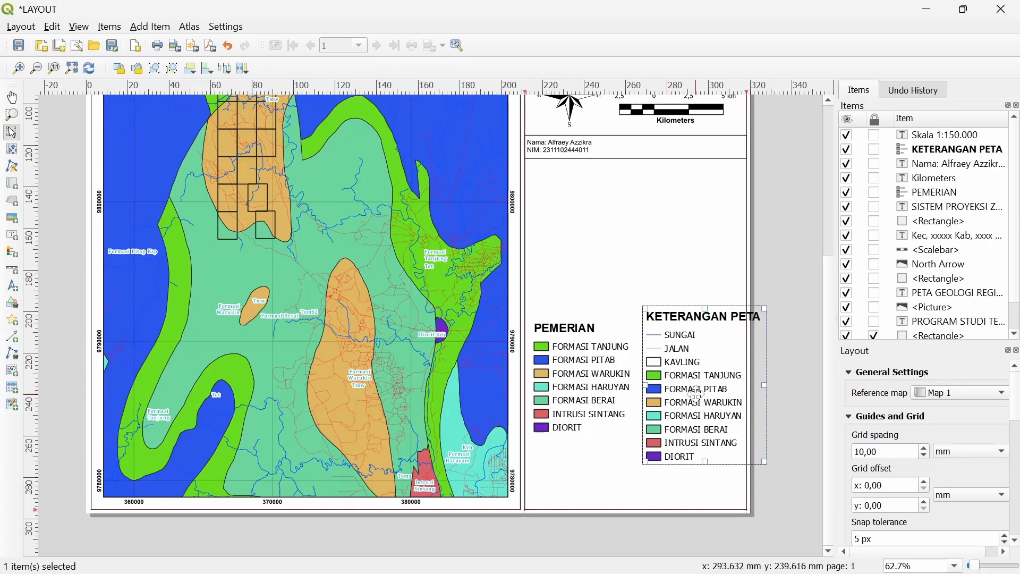
pyautogui.moveTo(696, 393); pyautogui.dragTo(576, 253)
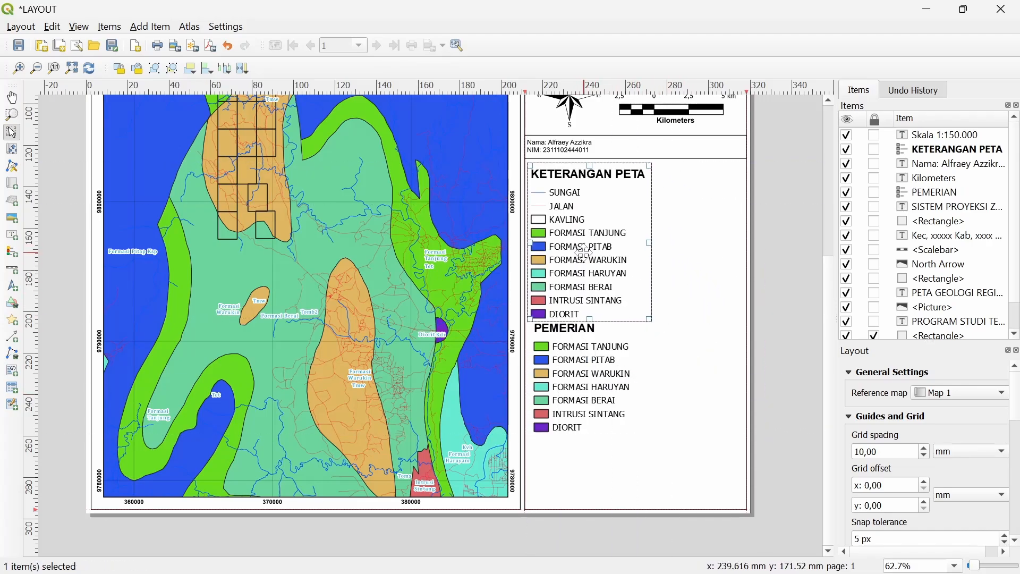
# Remove the FORMASI, INTRUSI and DIORIT entries from KETERANGAN PETA, leaving SUNGAI, JALAN, KAVLING
pyautogui.rightClick(584, 254)
pyautogui.click(638, 388)
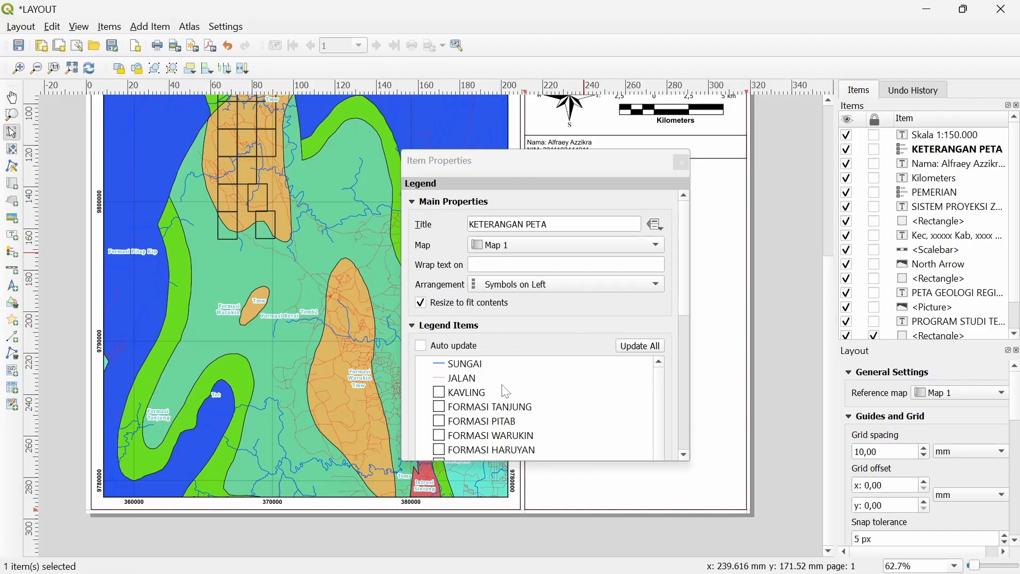
pyautogui.scroll(-1, 502, 385)
pyautogui.click(471, 380)
pyautogui.click(479, 394)
pyautogui.scroll(-2, 484, 395)
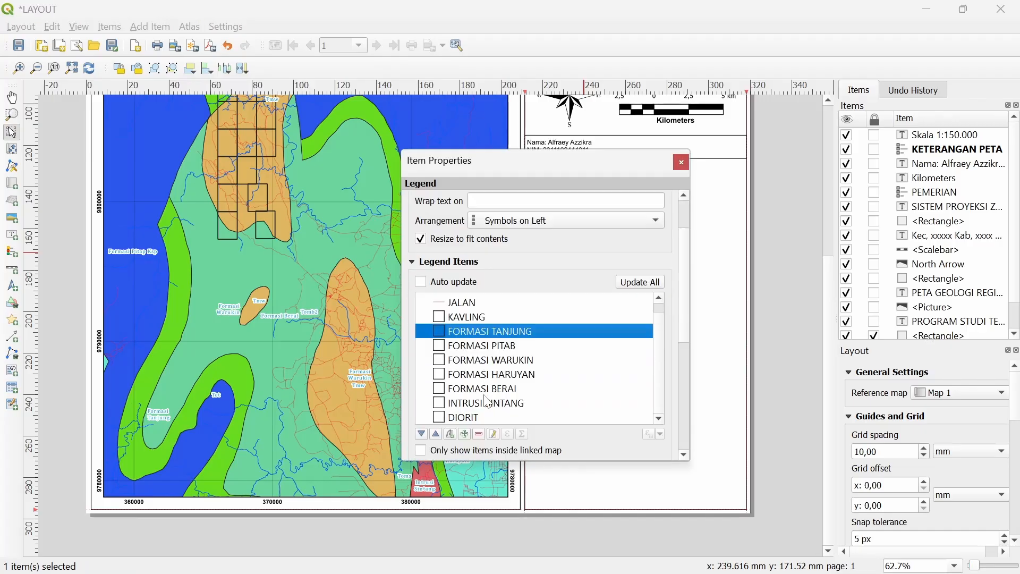
pyautogui.scroll(-2, 486, 402)
pyautogui.keyDown('shift'); pyautogui.click(473, 385); pyautogui.keyUp('shift')
pyautogui.click(478, 402)
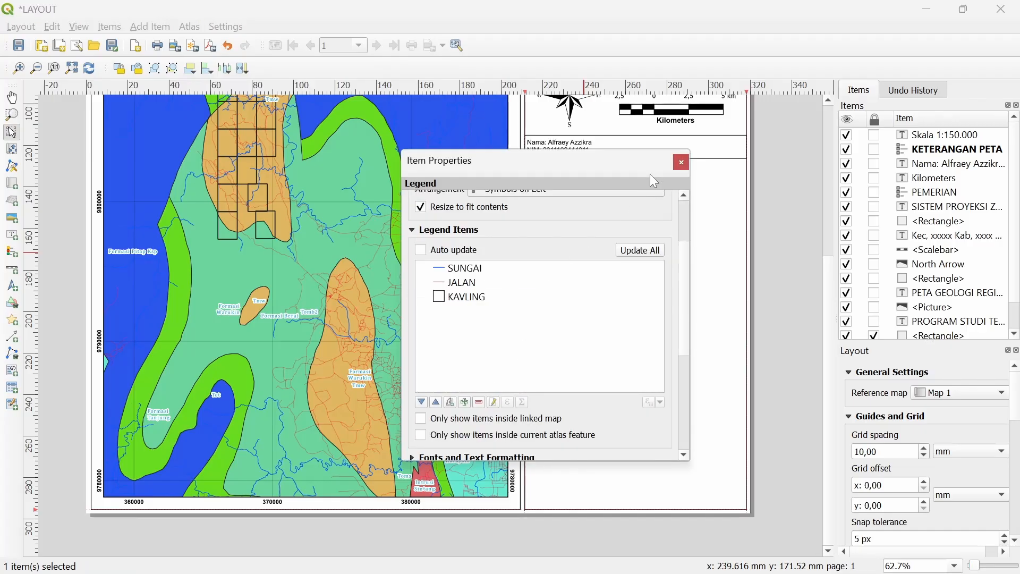
pyautogui.scroll(3, 573, 215)
# Move the PEMERIAN legend up directly below the KAVLING entry
pyautogui.click(681, 162)
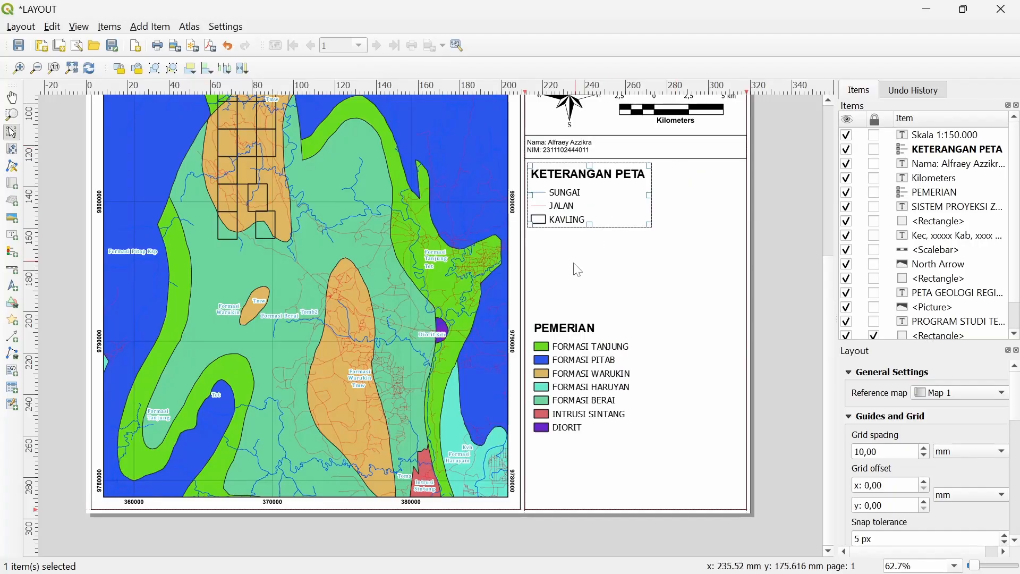
pyautogui.click(571, 350)
pyautogui.moveTo(572, 370); pyautogui.dragTo(572, 267)
# Check the PEMERIAN legend's font and text formatting for title alignment
pyautogui.rightClick(573, 266)
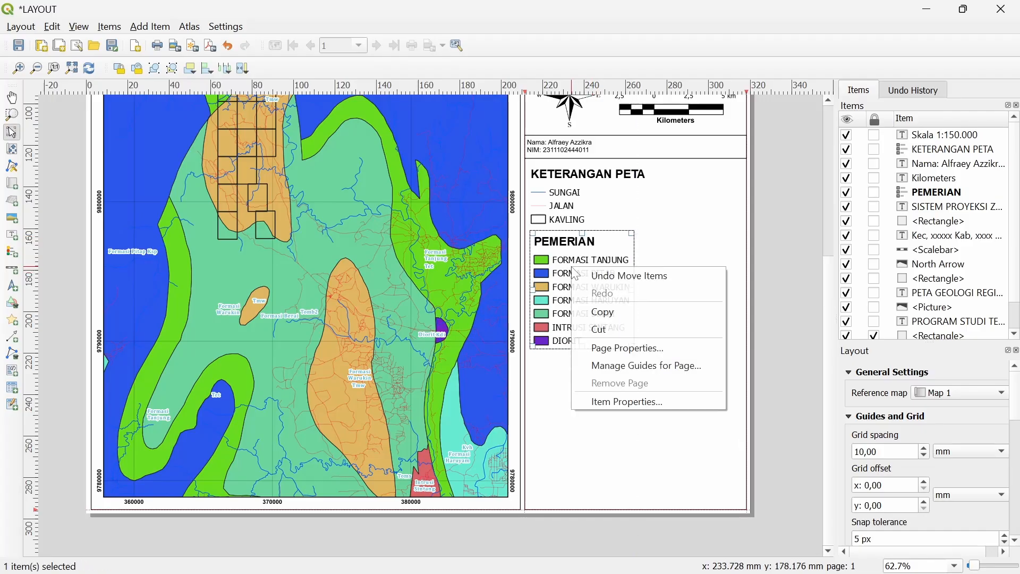
pyautogui.click(618, 403)
pyautogui.scroll(-7, 433, 246)
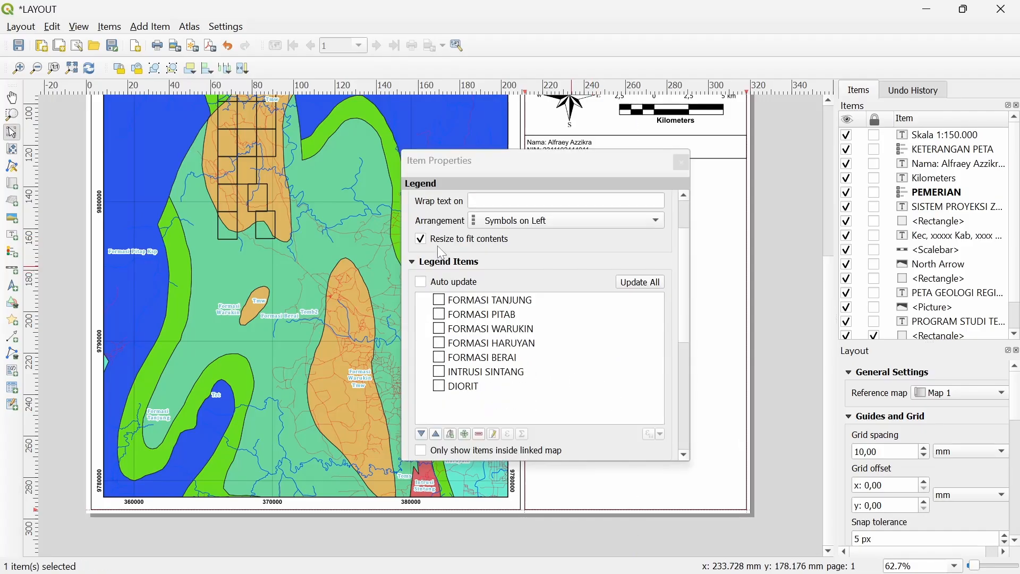
pyautogui.click(437, 329)
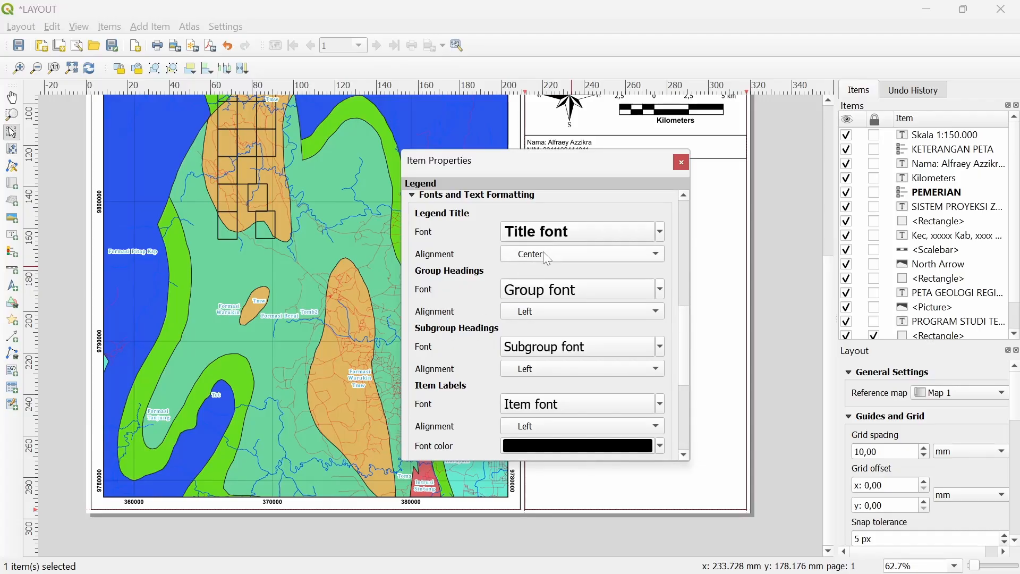
pyautogui.moveTo(577, 174); pyautogui.dragTo(348, 174)
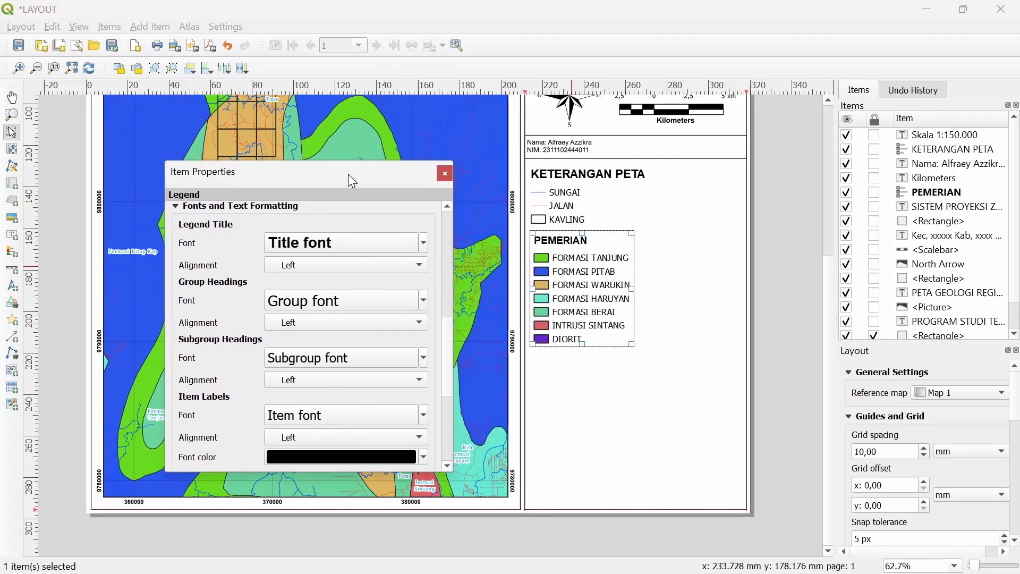
pyautogui.click(581, 187)
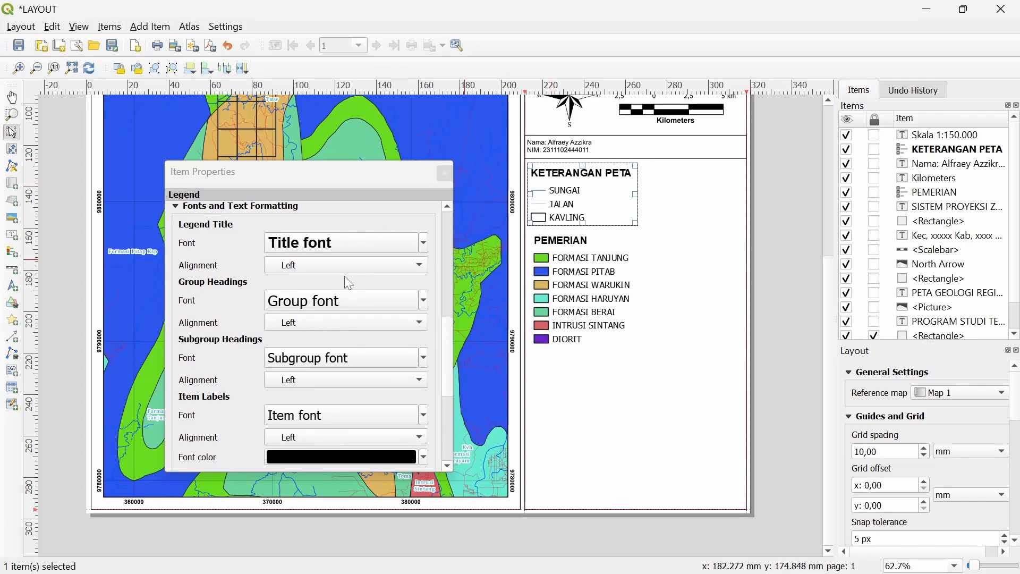
pyautogui.click(550, 261)
pyautogui.click(446, 174)
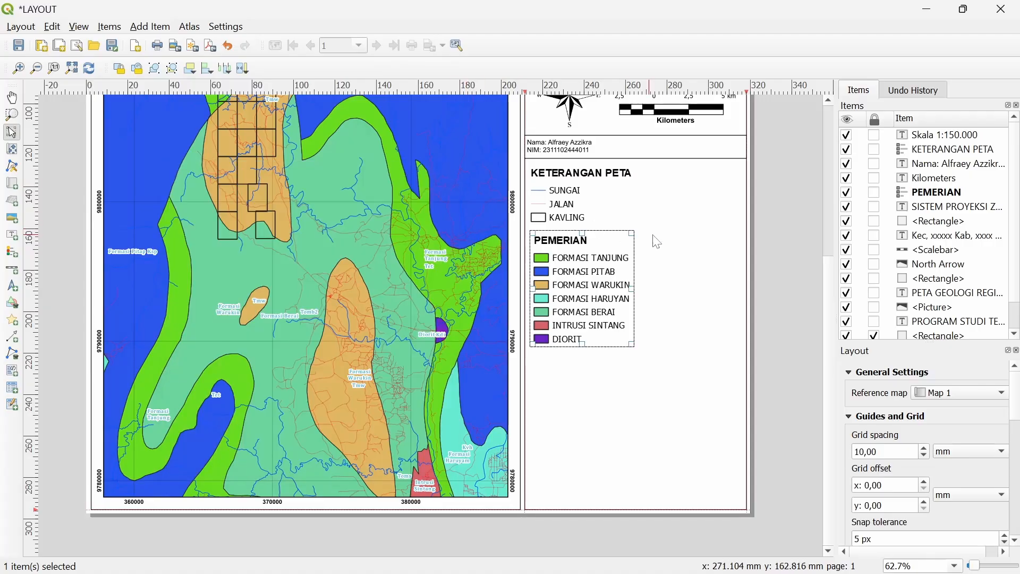
pyautogui.click(761, 229)
pyautogui.scroll(3, 446, 305)
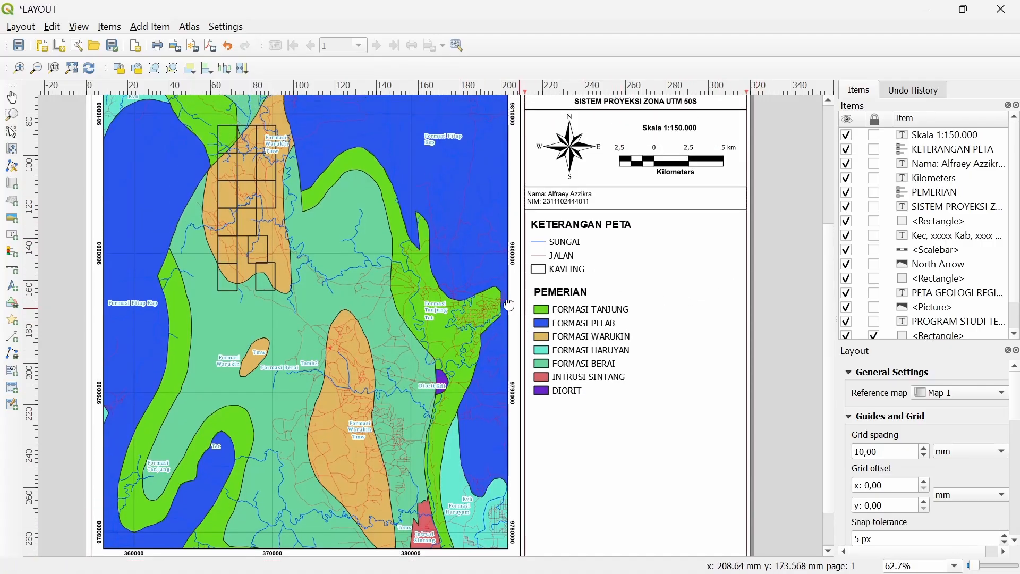
# Draw a rectangle filling the empty lower part of the right panel
pyautogui.moveTo(573, 244); pyautogui.dragTo(552, 168)
pyautogui.scroll(1, 596, 350)
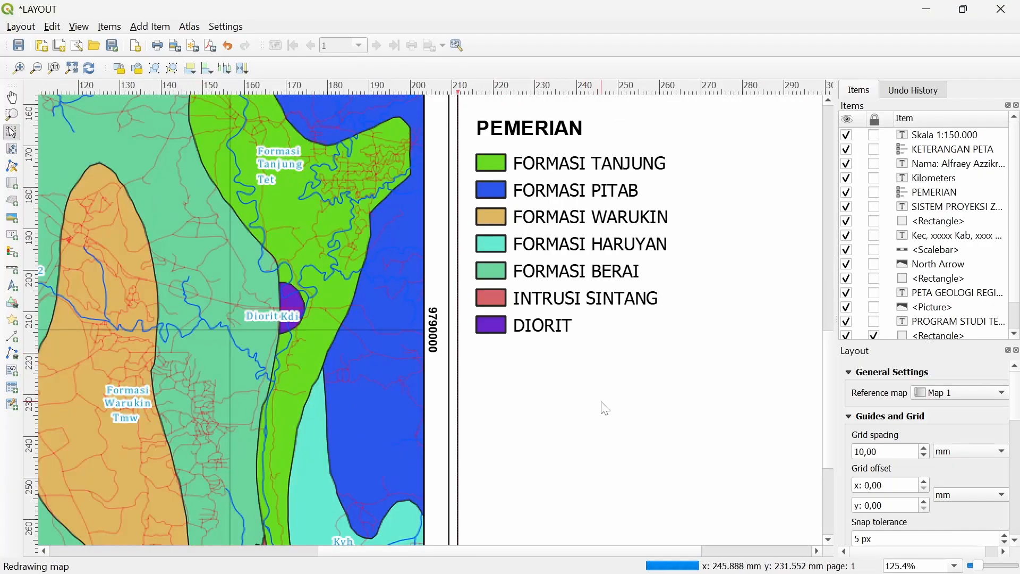
pyautogui.moveTo(591, 372); pyautogui.dragTo(432, 232)
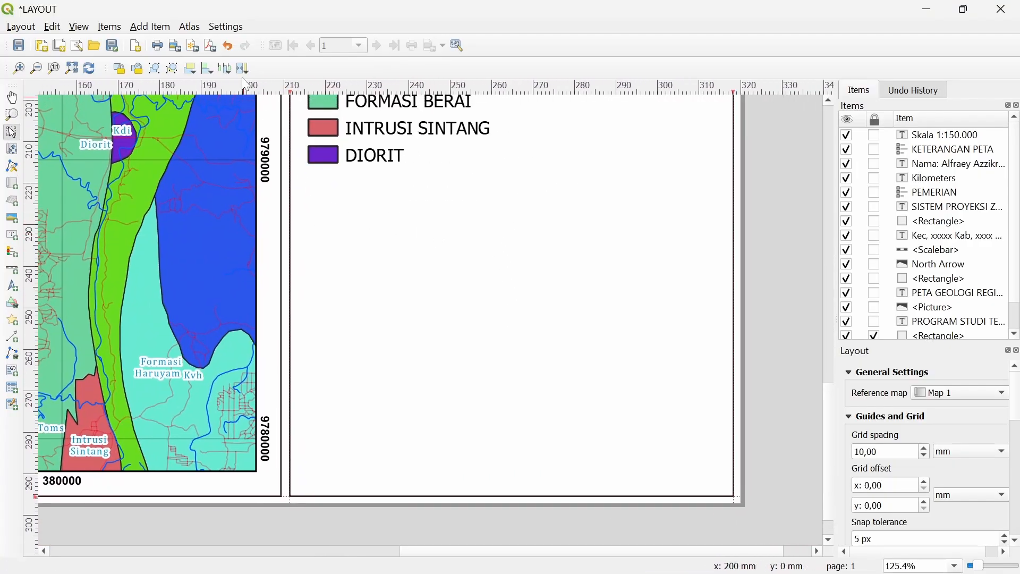
pyautogui.click(154, 28)
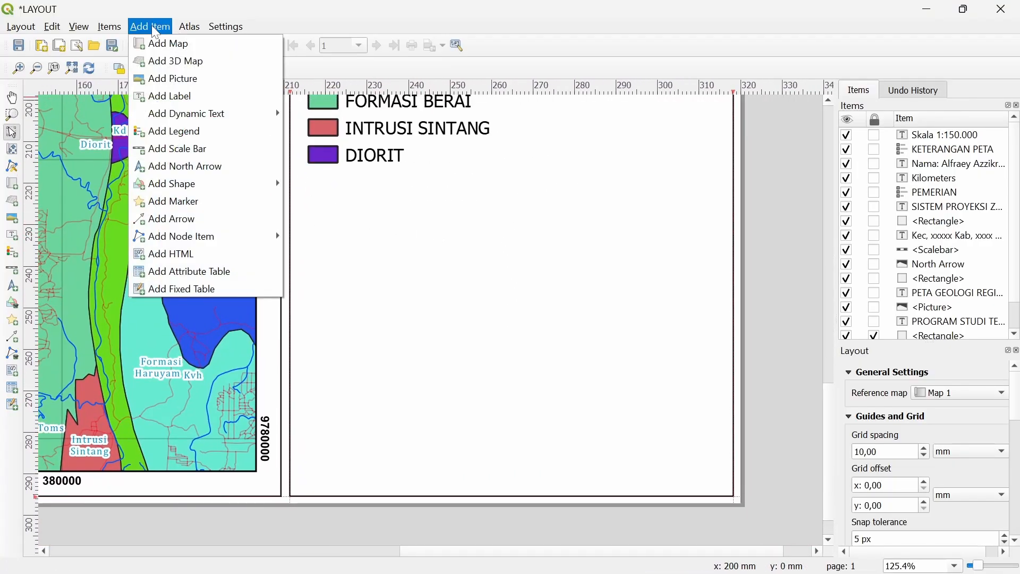
pyautogui.moveTo(234, 185)
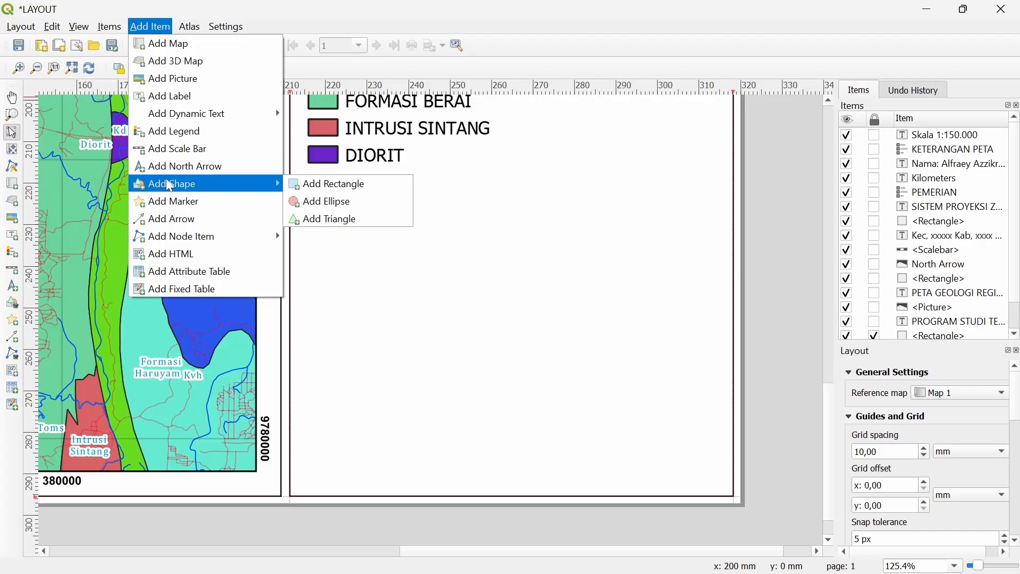
pyautogui.click(325, 197)
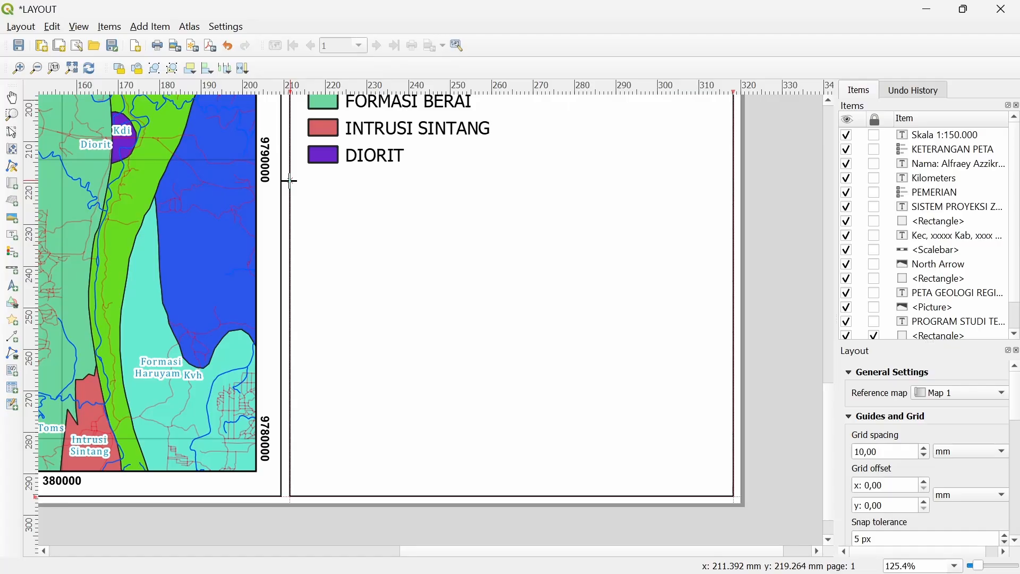
pyautogui.moveTo(292, 180); pyautogui.dragTo(734, 497)
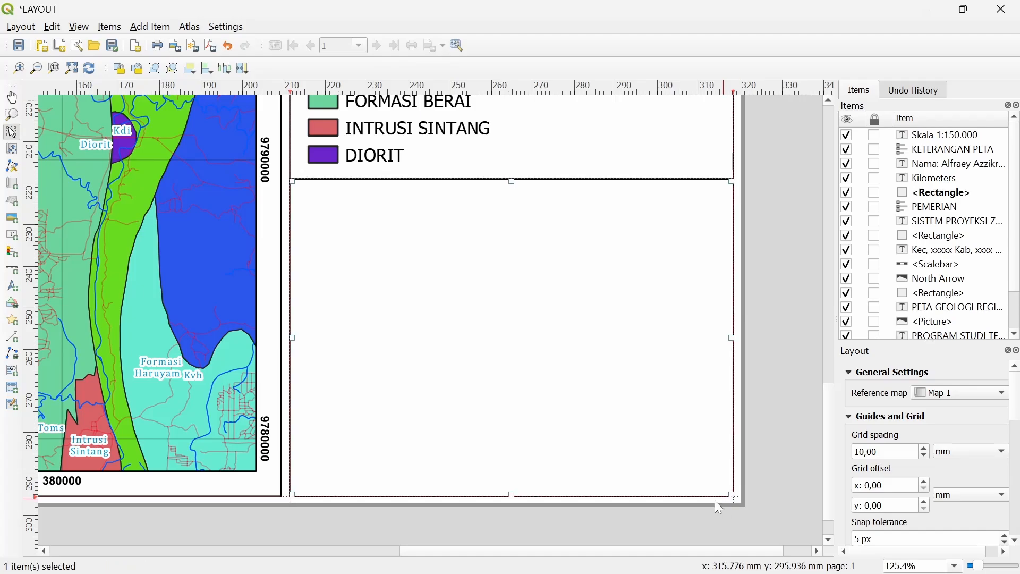
# Adjust the box's bottom edge slightly and lower its top edge
pyautogui.click(774, 411)
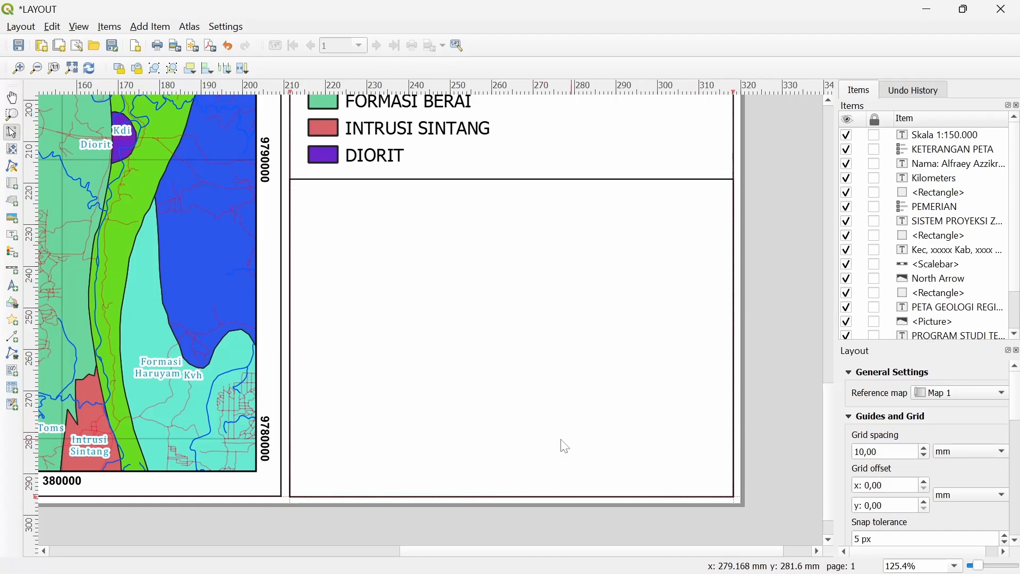
pyautogui.click(460, 456)
pyautogui.scroll(1, 492, 497)
pyautogui.scroll(1, 499, 496)
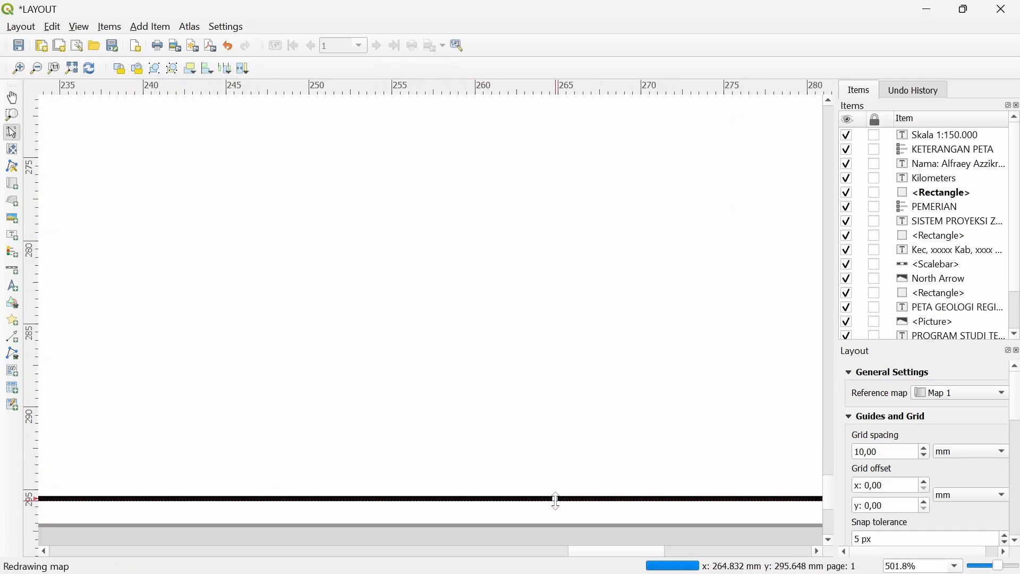
pyautogui.moveTo(556, 497); pyautogui.dragTo(558, 493)
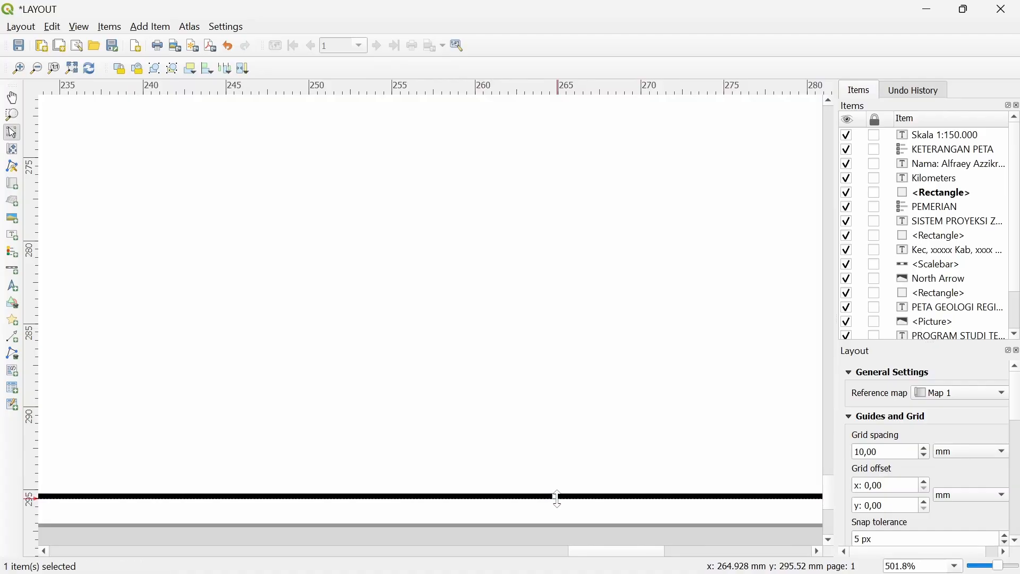
pyautogui.scroll(-3, 542, 466)
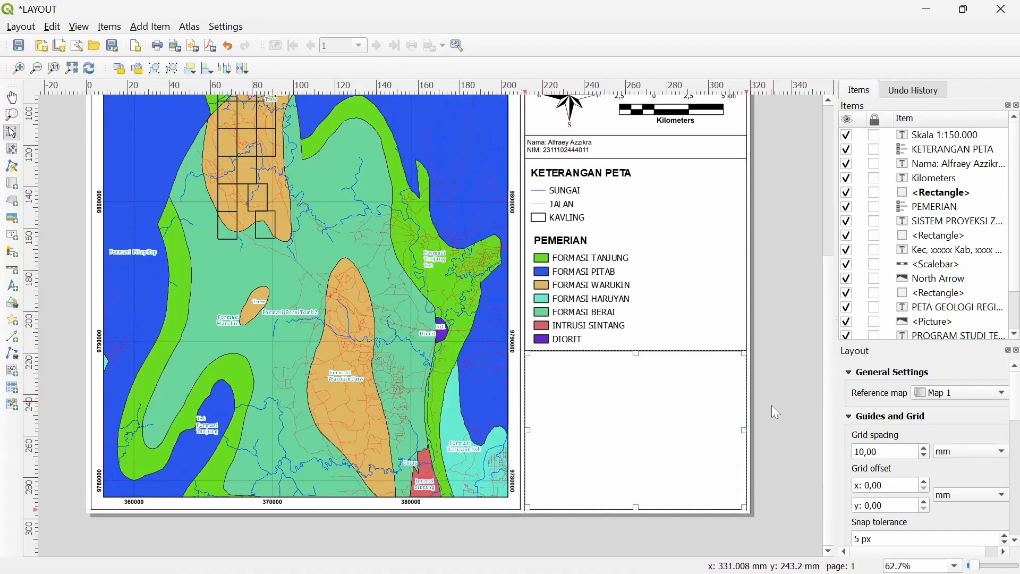
pyautogui.scroll(1, 719, 395)
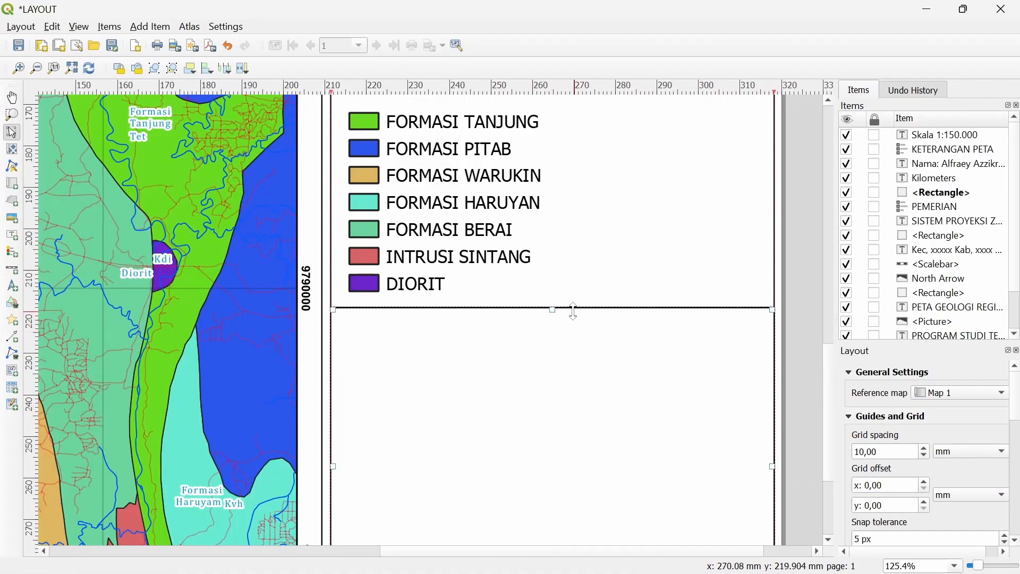
pyautogui.moveTo(553, 308); pyautogui.dragTo(553, 332)
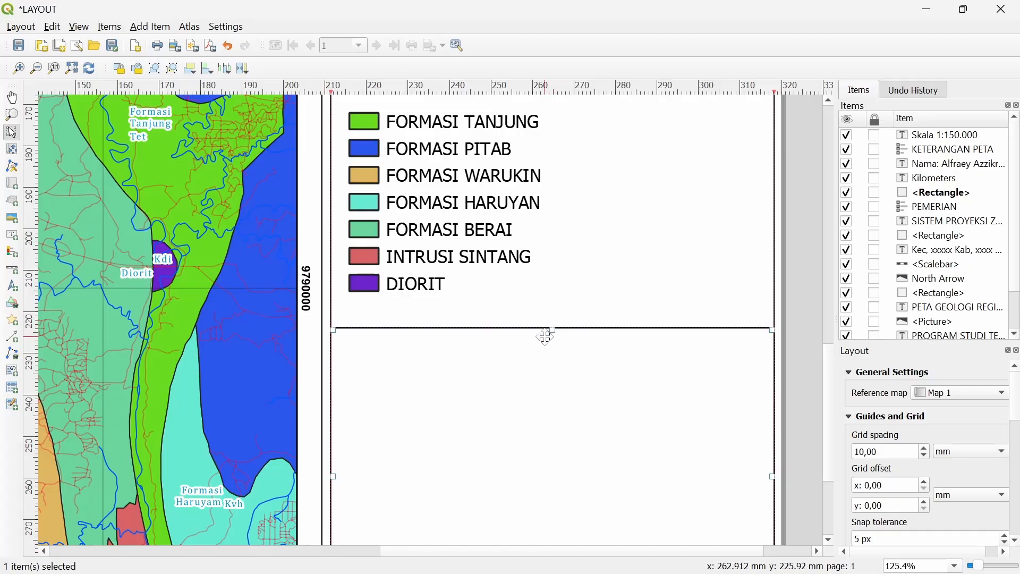
pyautogui.scroll(-1, 546, 337)
# Undo the accidental shift of the student name label
pyautogui.click(150, 27)
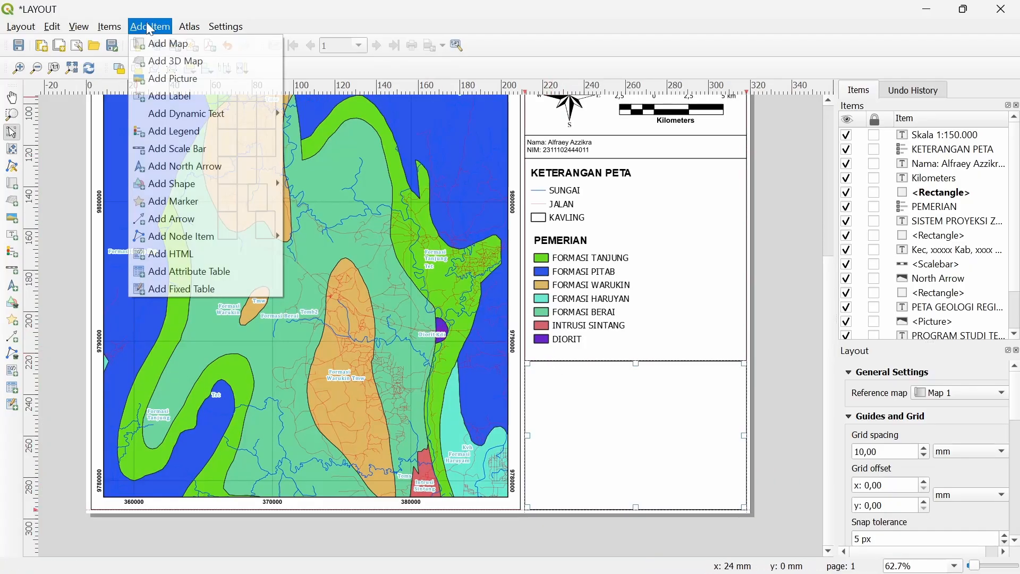
pyautogui.moveTo(190, 27)
pyautogui.click(560, 151)
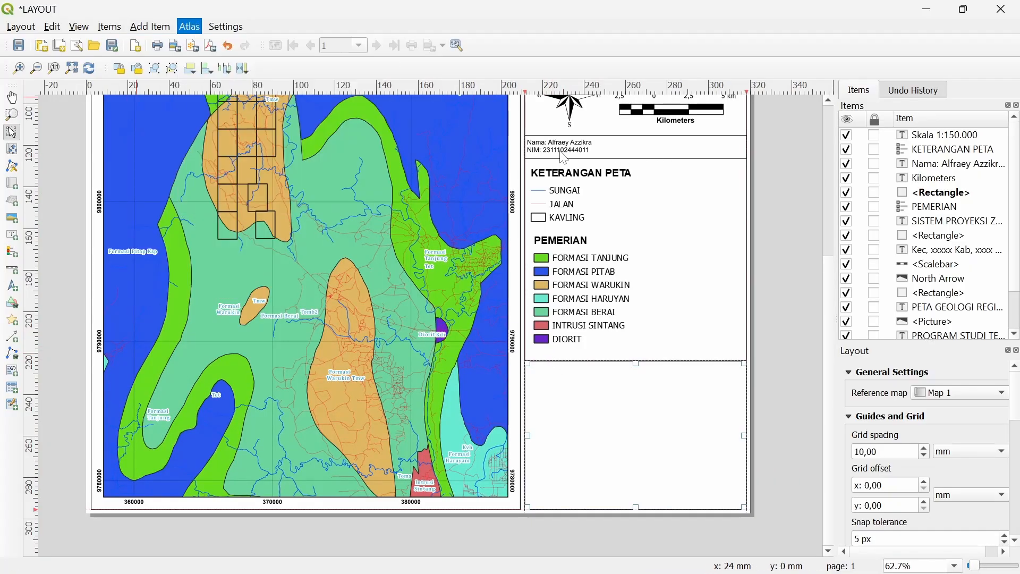
pyautogui.hotkey('ctrl', 'z')
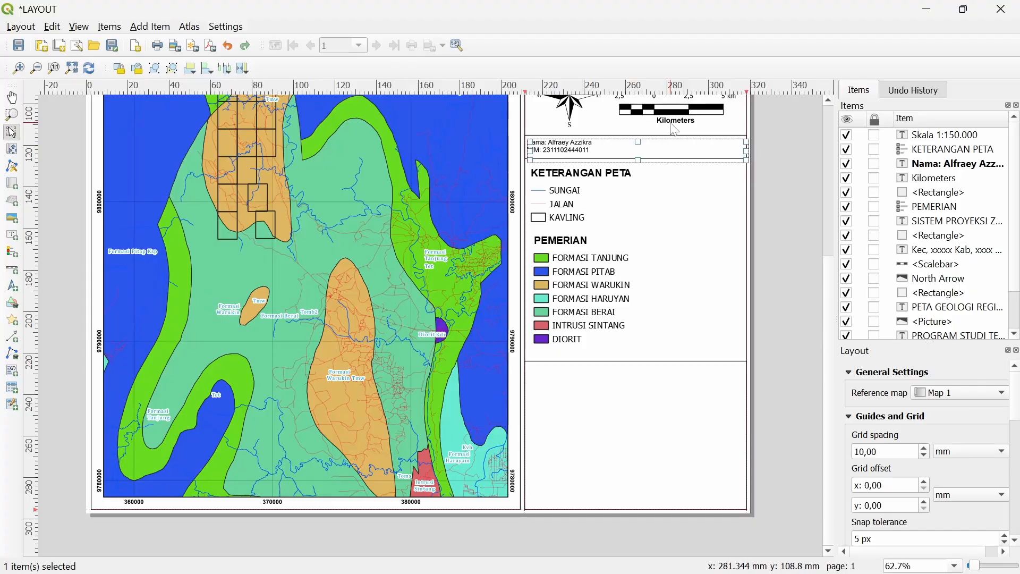
# Paste a copy of the Kilometers label into the lower box and change it to INSERT PETA
pyautogui.click(675, 121)
pyautogui.hotkey('ctrl', 'v')
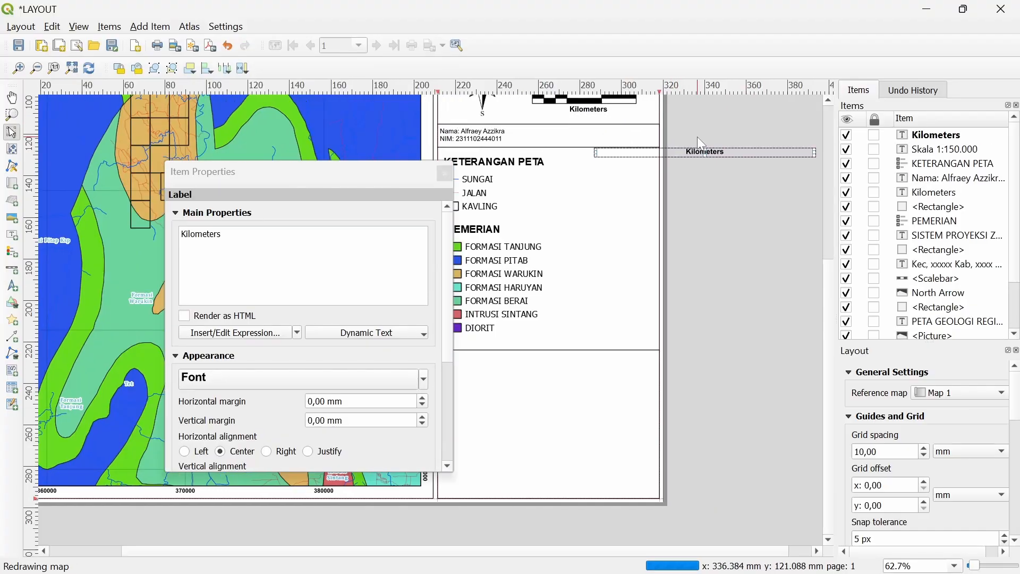
pyautogui.moveTo(717, 150); pyautogui.dragTo(554, 384)
pyautogui.doubleClick(554, 383)
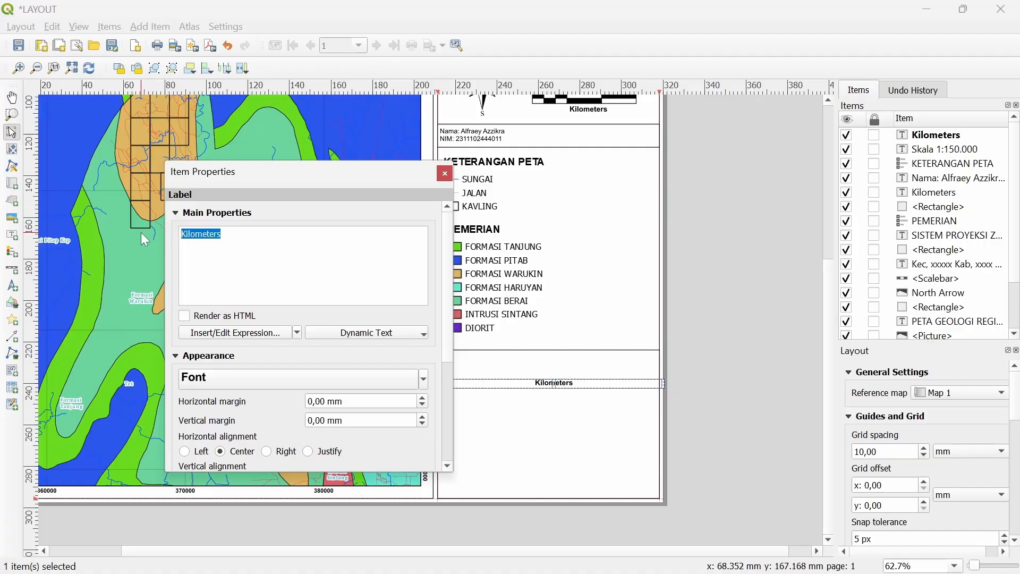
pyautogui.write('INSERT')
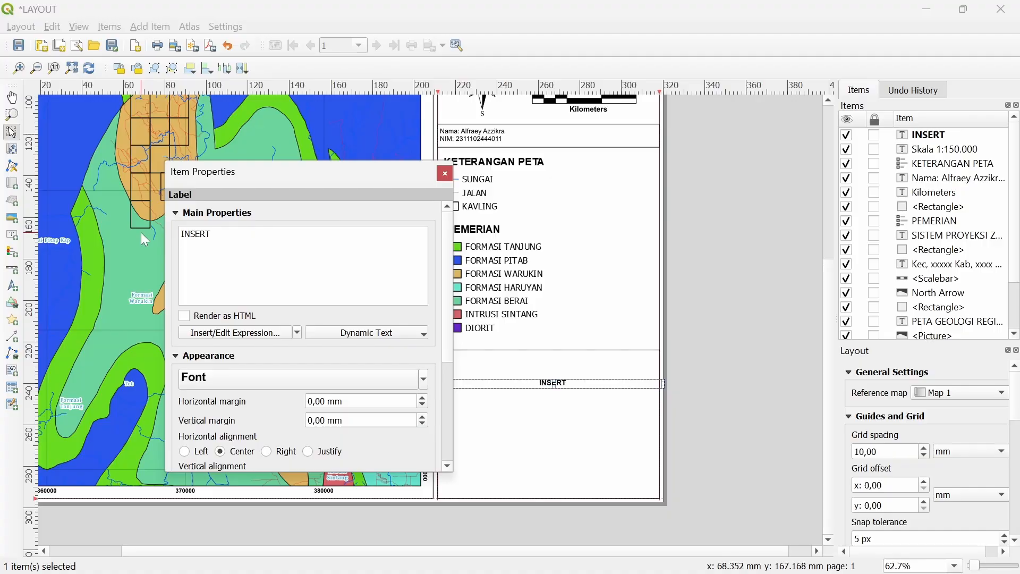
pyautogui.write(' PETA')
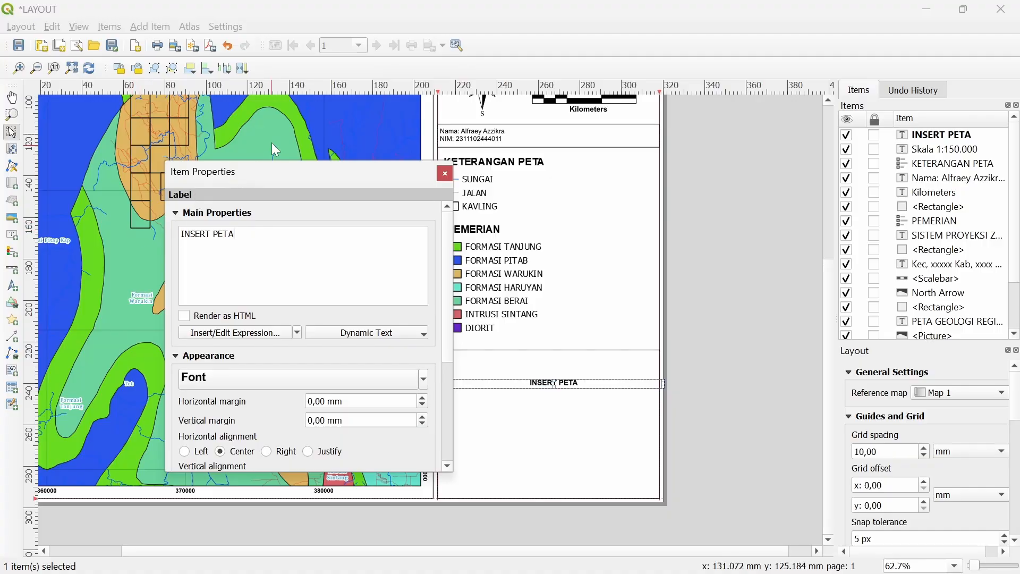
pyautogui.click(445, 173)
# Position the INSERT PETA label at the top of the box, under the dividing line
pyautogui.scroll(2, 553, 395)
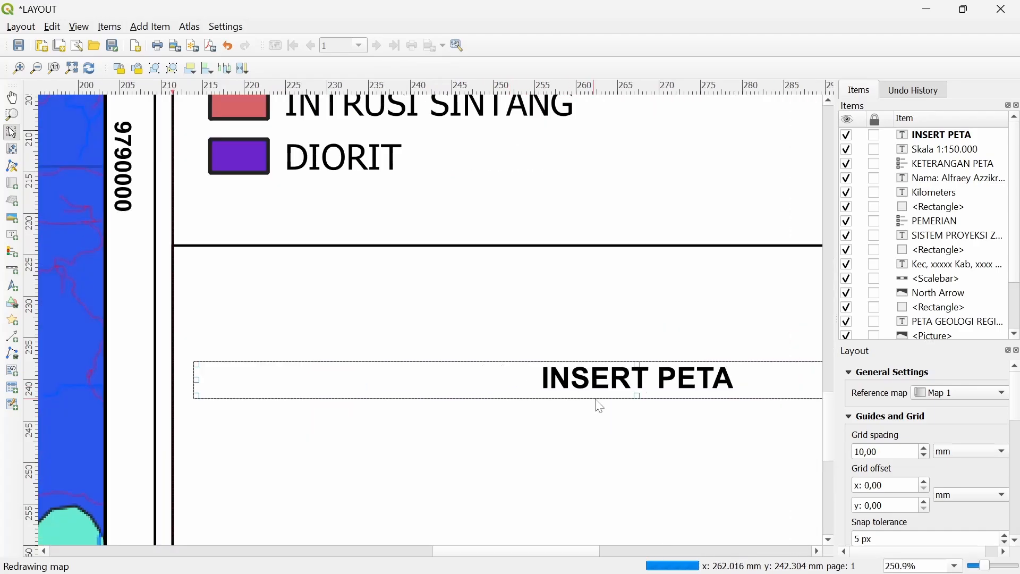
pyautogui.moveTo(611, 396); pyautogui.dragTo(248, 271)
pyautogui.scroll(-2, 273, 294)
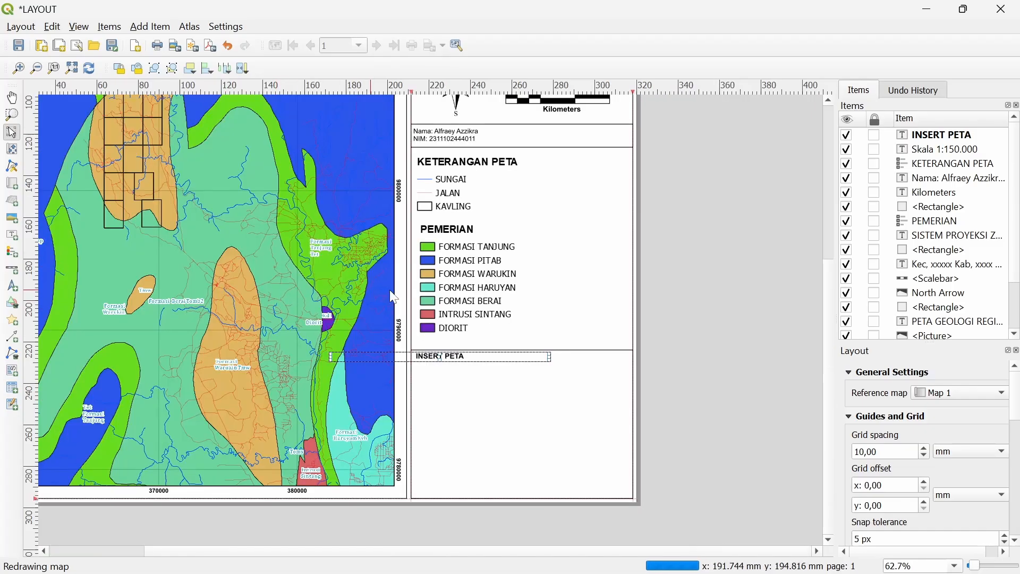
pyautogui.scroll(-3, 409, 318)
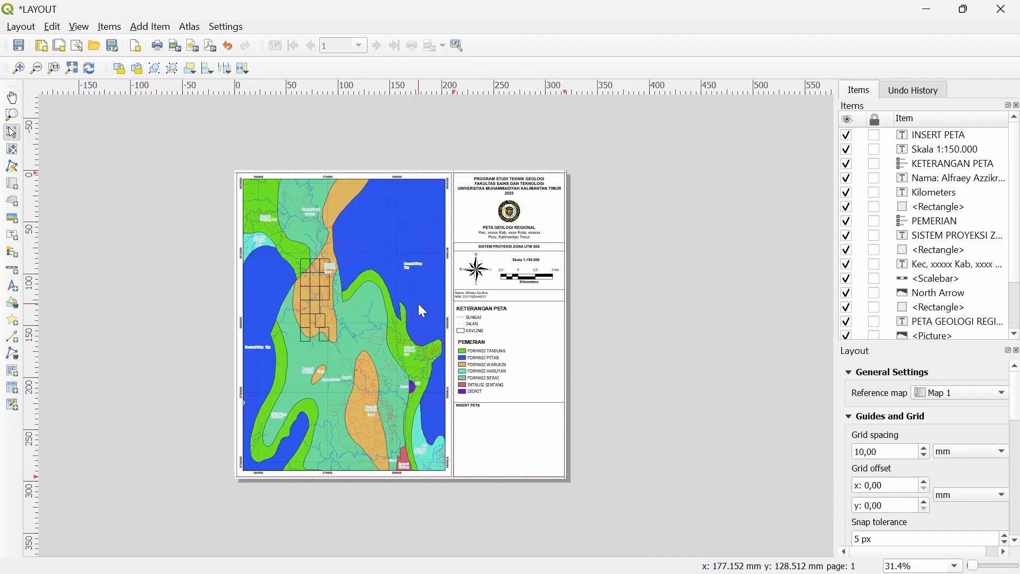
pyautogui.scroll(3, 419, 318)
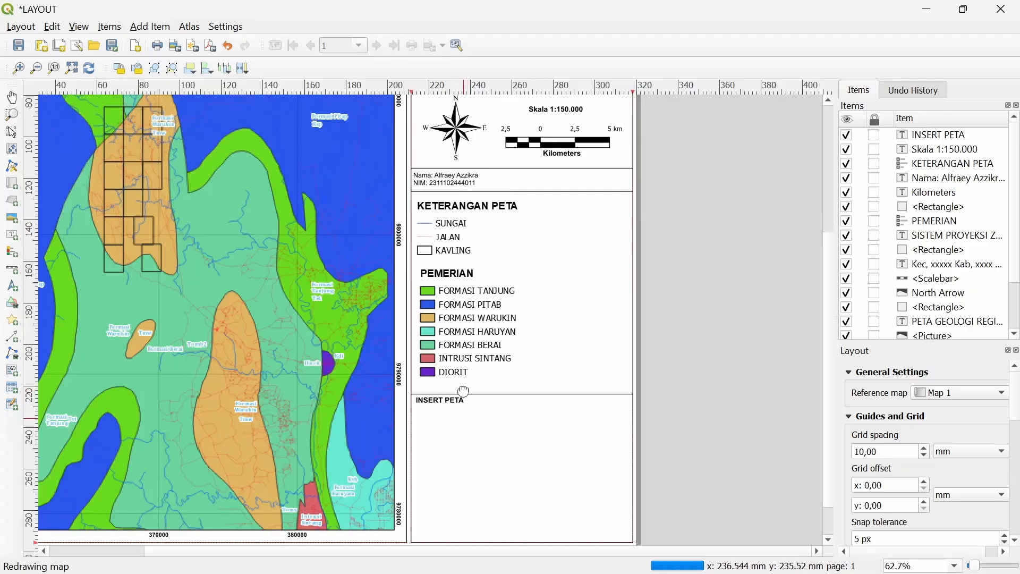
pyautogui.click(444, 359)
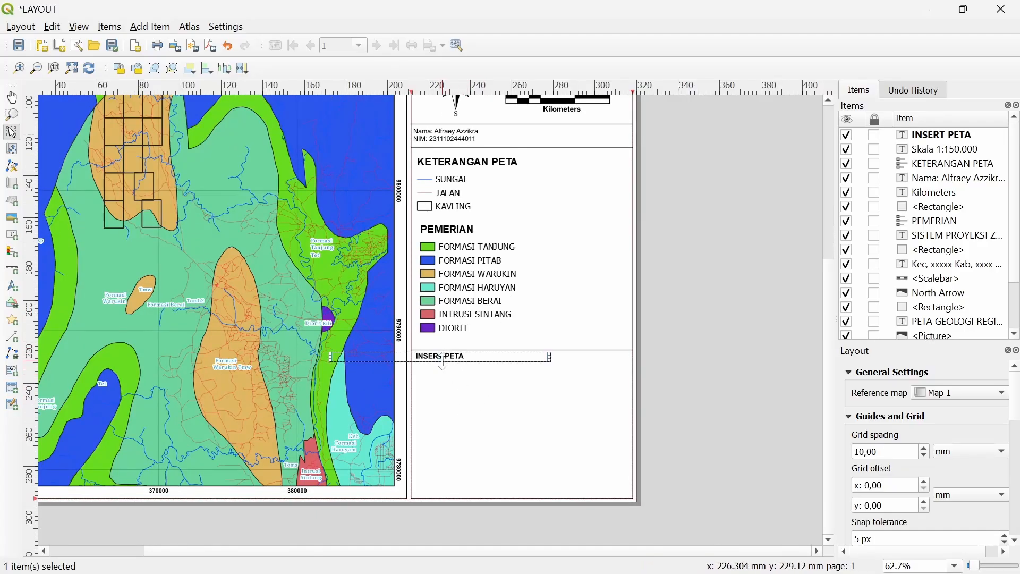
pyautogui.scroll(3, 442, 361)
pyautogui.click(433, 352)
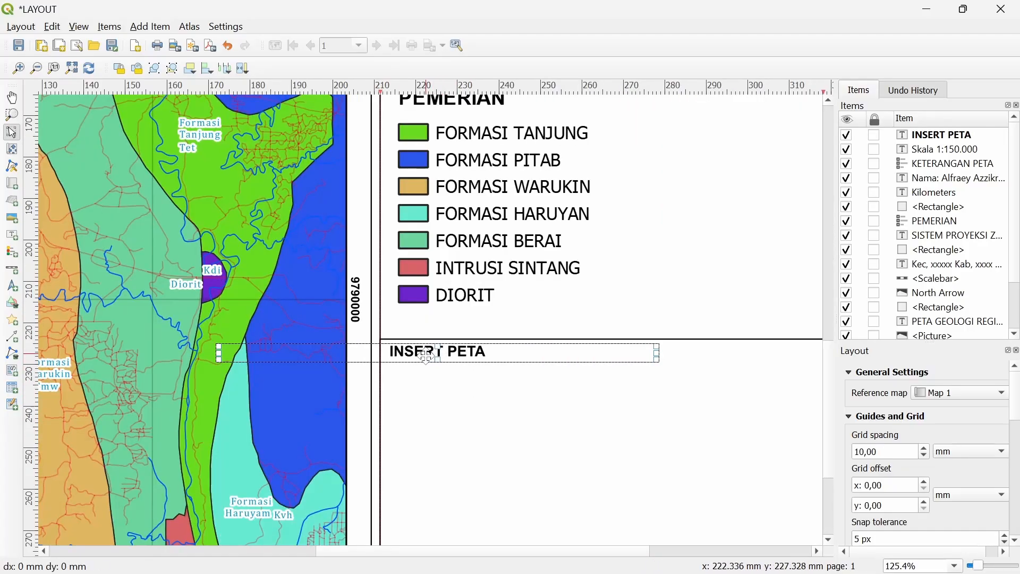
pyautogui.moveTo(426, 354); pyautogui.dragTo(425, 353)
pyautogui.scroll(-1, 468, 353)
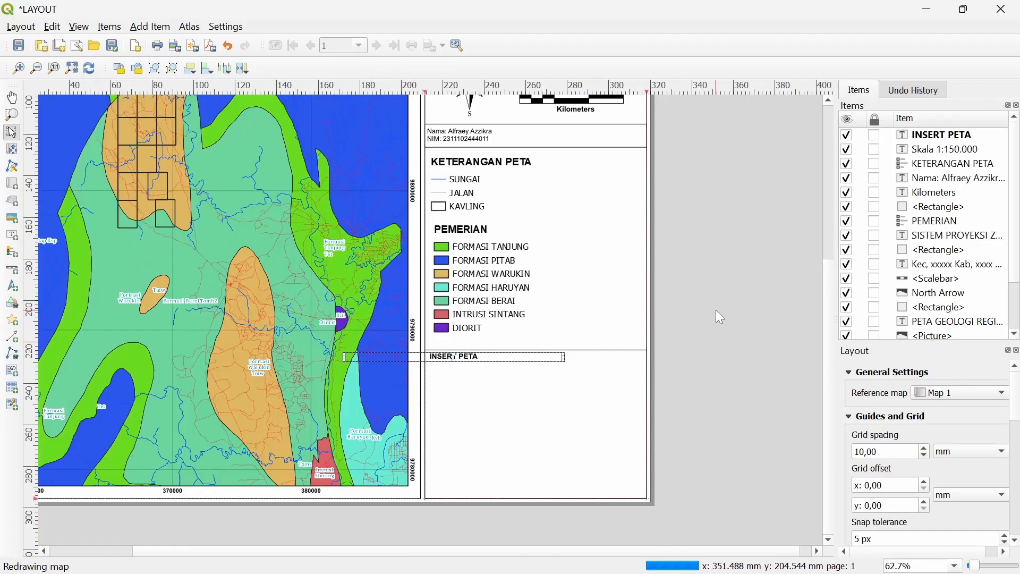
pyautogui.click(678, 320)
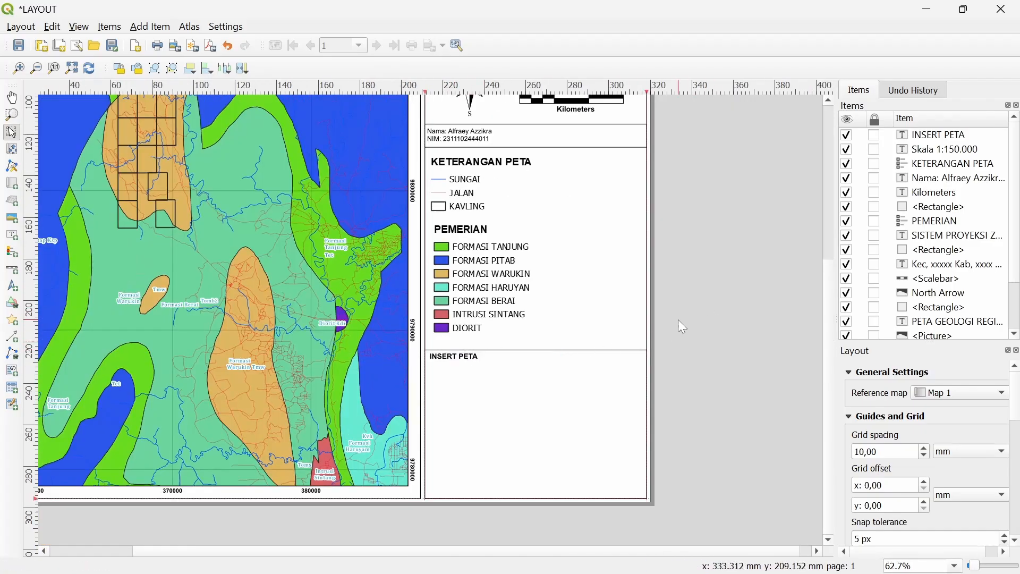
# Add a new map frame drawn inside the INSERT PETA box as the inset map
pyautogui.click(150, 27)
pyautogui.click(169, 41)
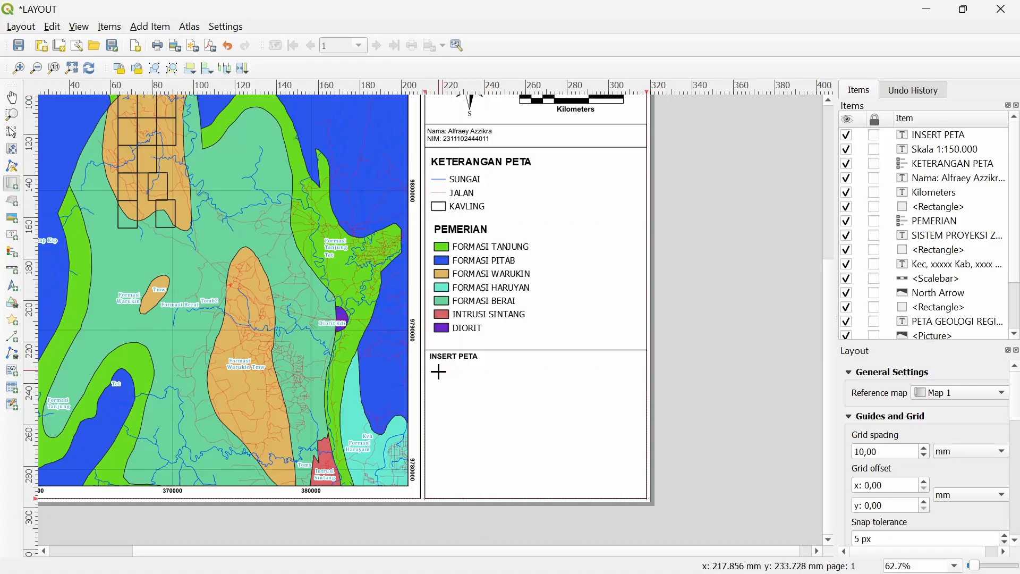
pyautogui.moveTo(439, 371); pyautogui.dragTo(628, 482)
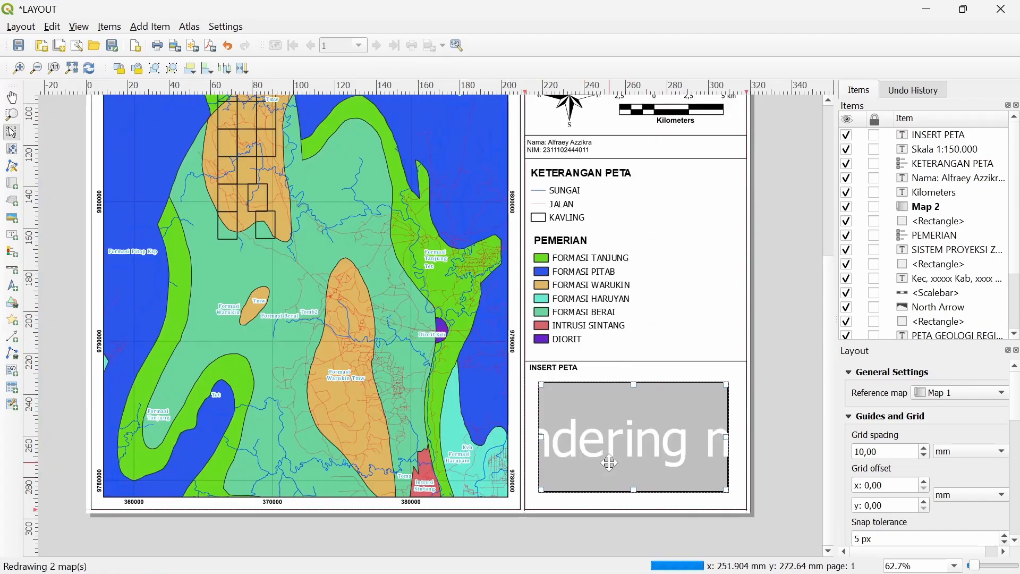
pyautogui.scroll(1, 610, 409)
# Raise the inset box's top edge to meet the line, then return to the main QGIS window
pyautogui.click(492, 334)
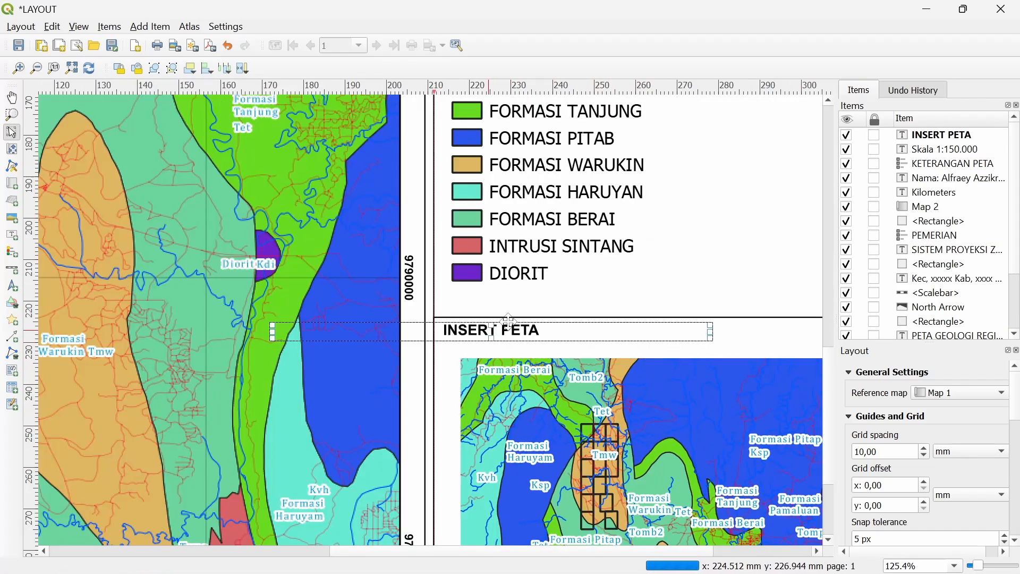
pyautogui.click(749, 323)
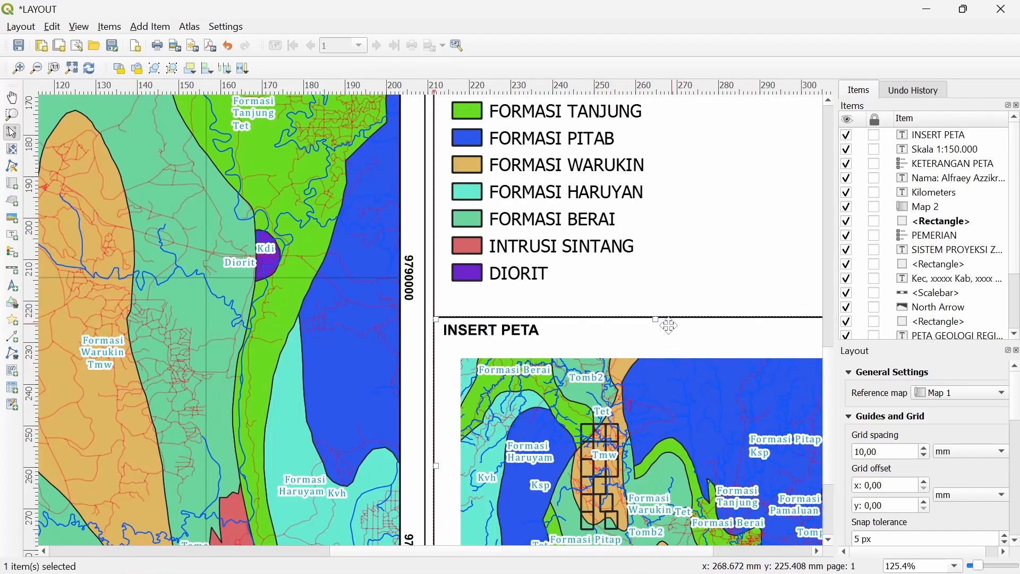
pyautogui.moveTo(660, 322); pyautogui.dragTo(659, 318)
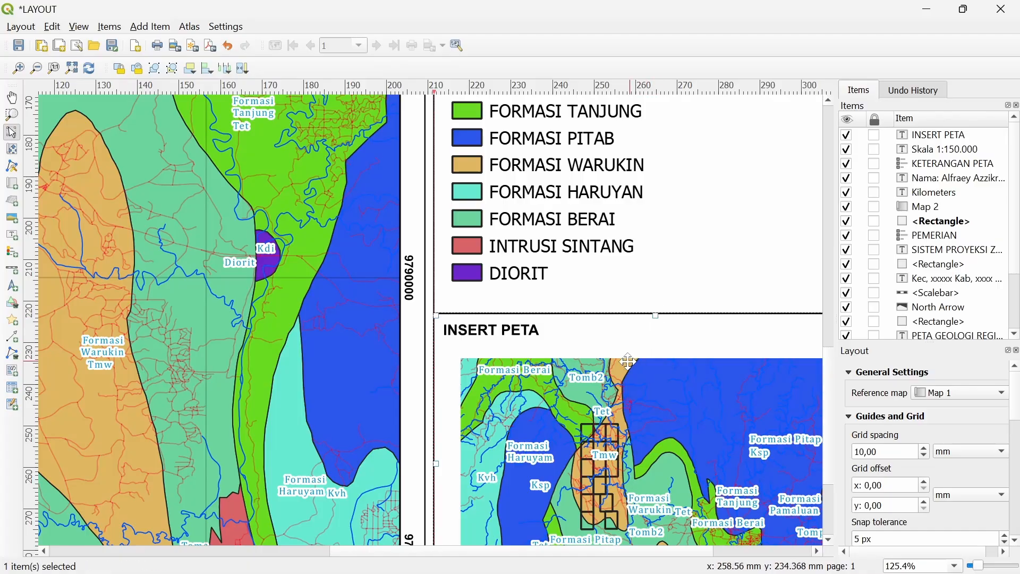
pyautogui.scroll(-1, 612, 376)
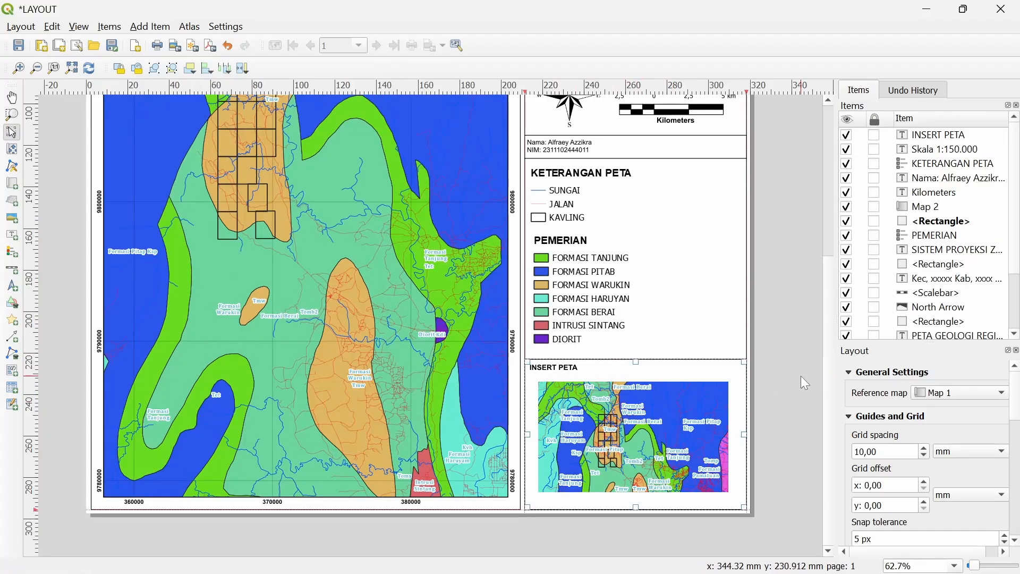
pyautogui.moveTo(439, 359); pyautogui.dragTo(460, 489)
pyautogui.scroll(-5, 658, 423)
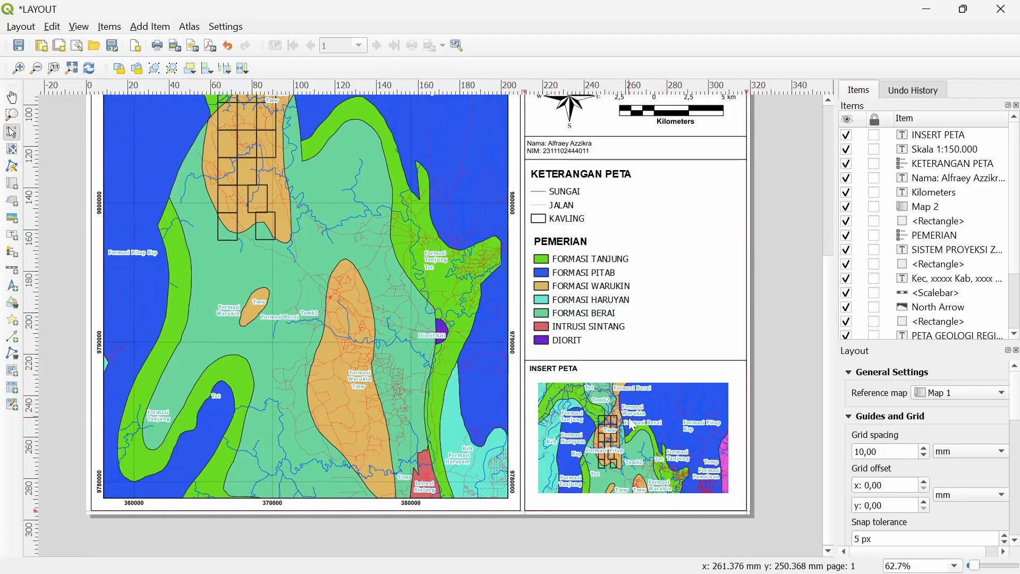
pyautogui.hotkey('alt', 'Tab')
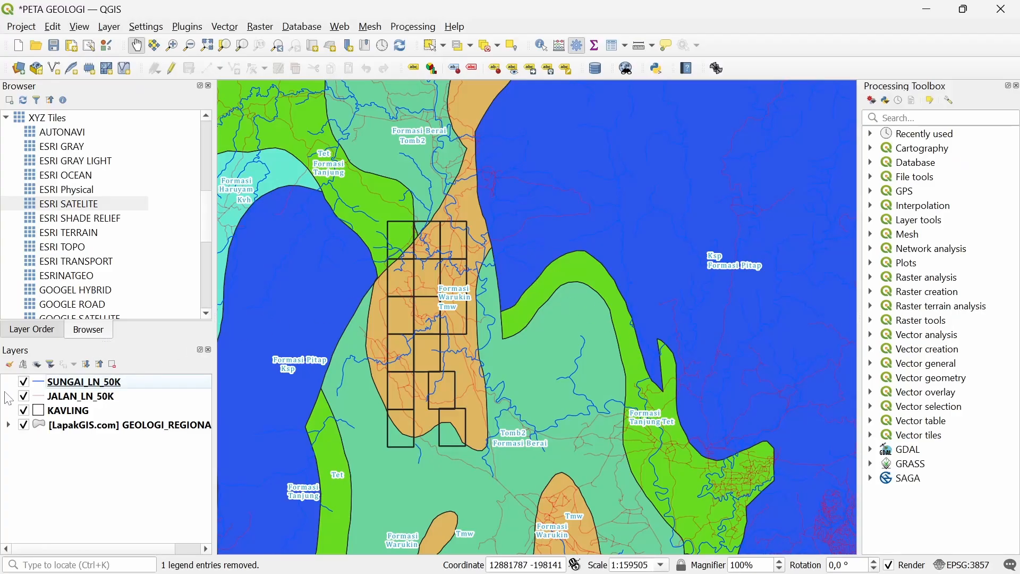
# Uncheck SUNGAI_LN_50K, JALAN_LN_50K, KAVLING and GEOLOGI_REGIONAL in the Layers panel
pyautogui.click(23, 382)
pyautogui.click(23, 396)
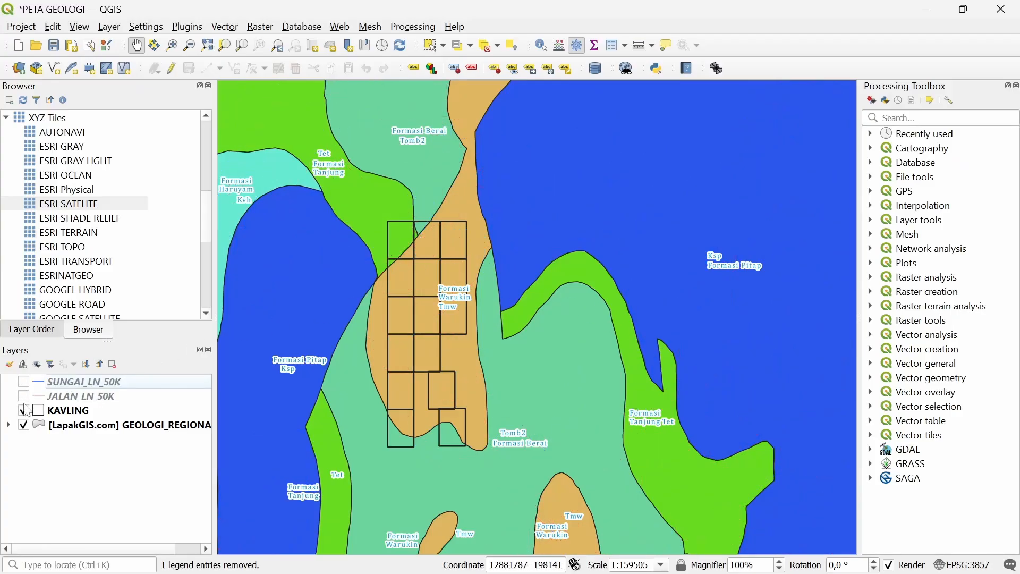
pyautogui.click(24, 411)
pyautogui.click(24, 427)
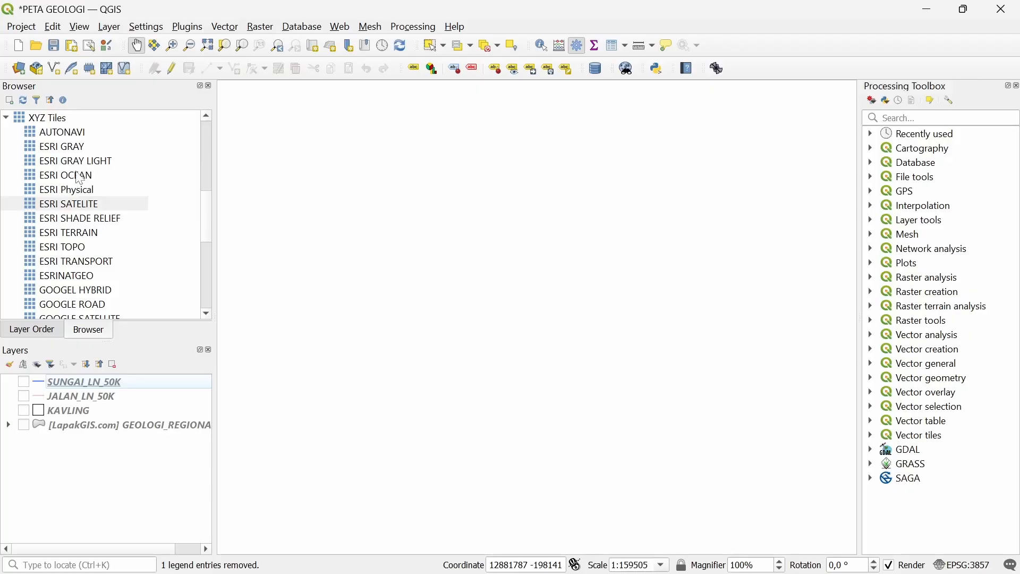
# Add the ESRI Physical basemap to the map and pan to Borneo and Sulawesi
pyautogui.moveTo(85, 190); pyautogui.dragTo(378, 254)
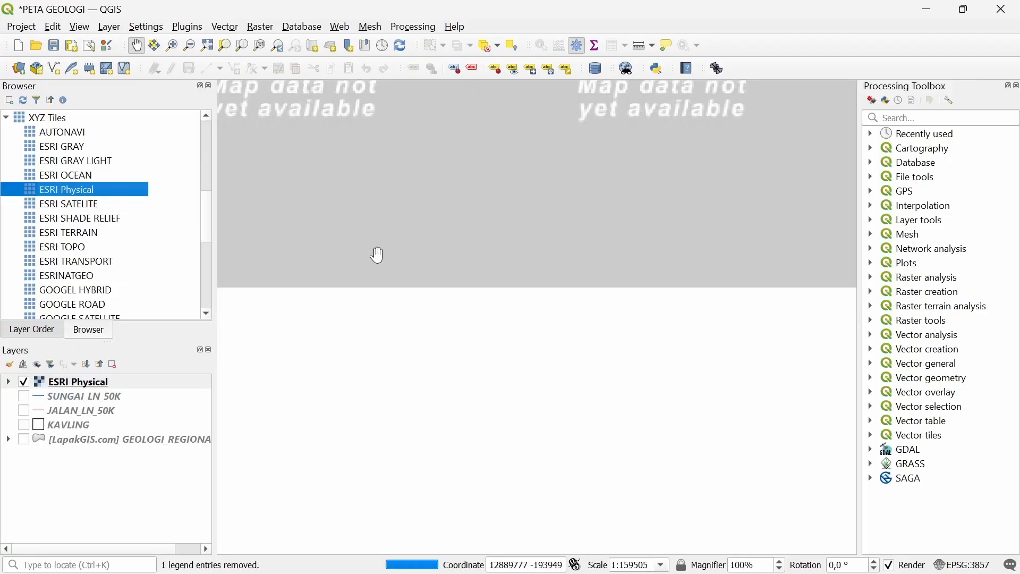
pyautogui.scroll(-1, 396, 257)
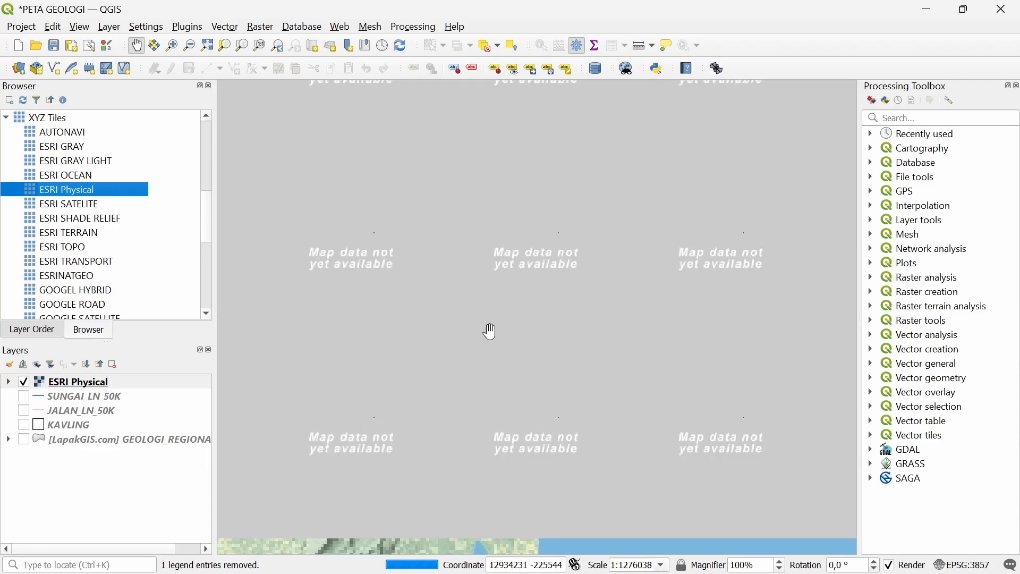
pyautogui.click(126, 386)
pyautogui.rightClick(125, 386)
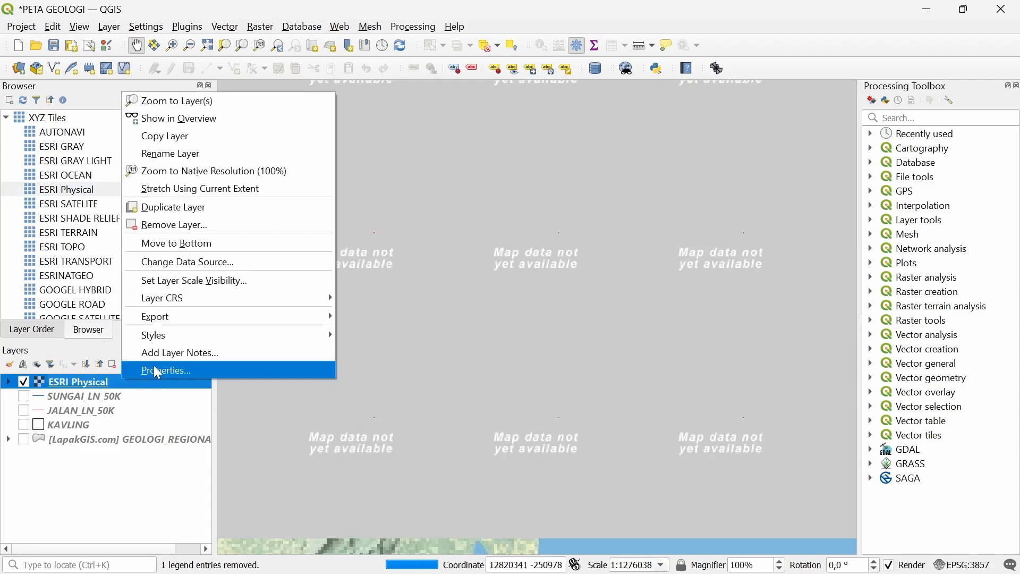
pyautogui.click(154, 367)
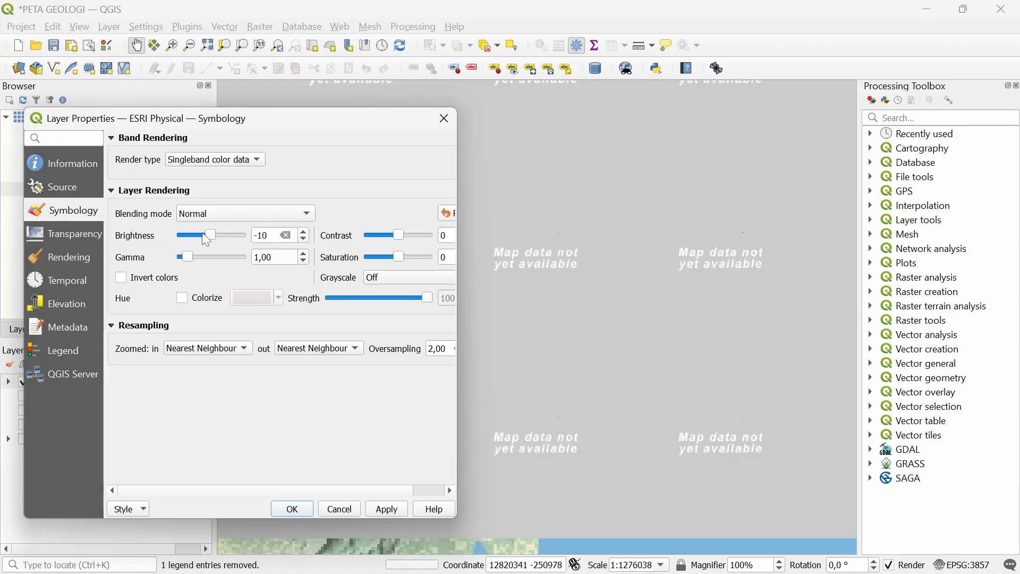
pyautogui.moveTo(221, 120); pyautogui.dragTo(206, 109)
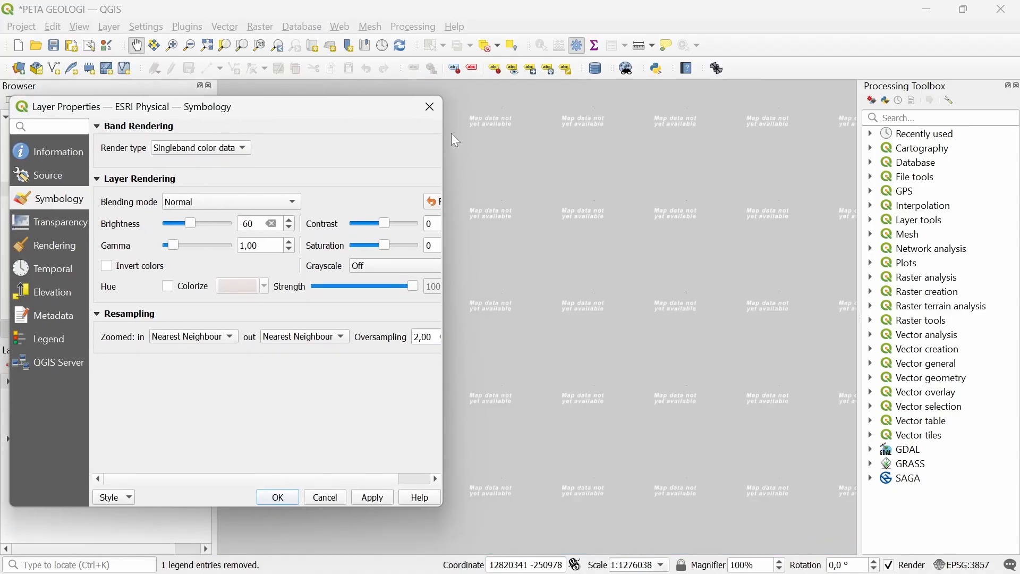
pyautogui.click(430, 107)
pyautogui.scroll(-1, 528, 316)
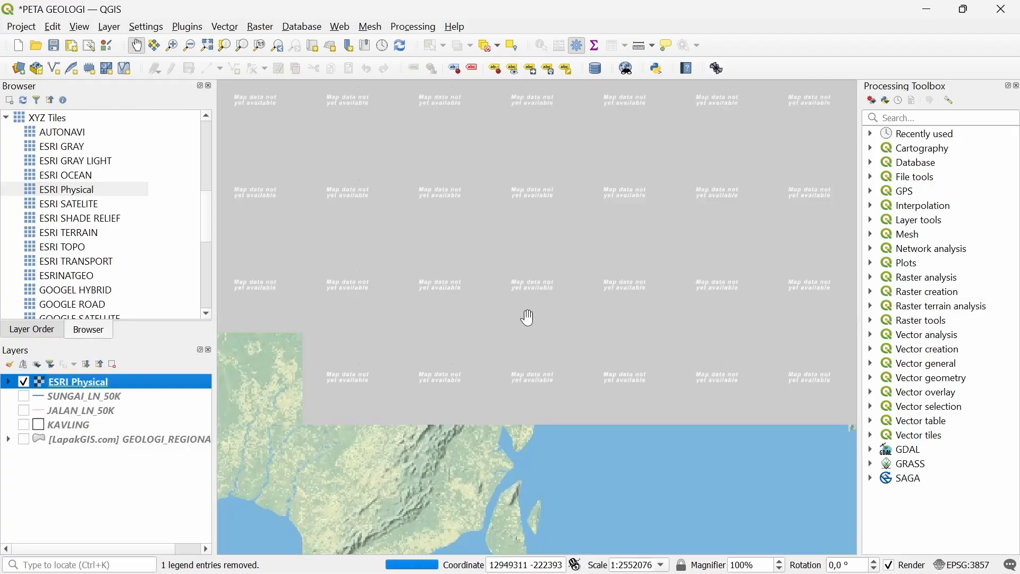
pyautogui.scroll(-2, 528, 318)
pyautogui.moveTo(543, 314); pyautogui.dragTo(513, 359)
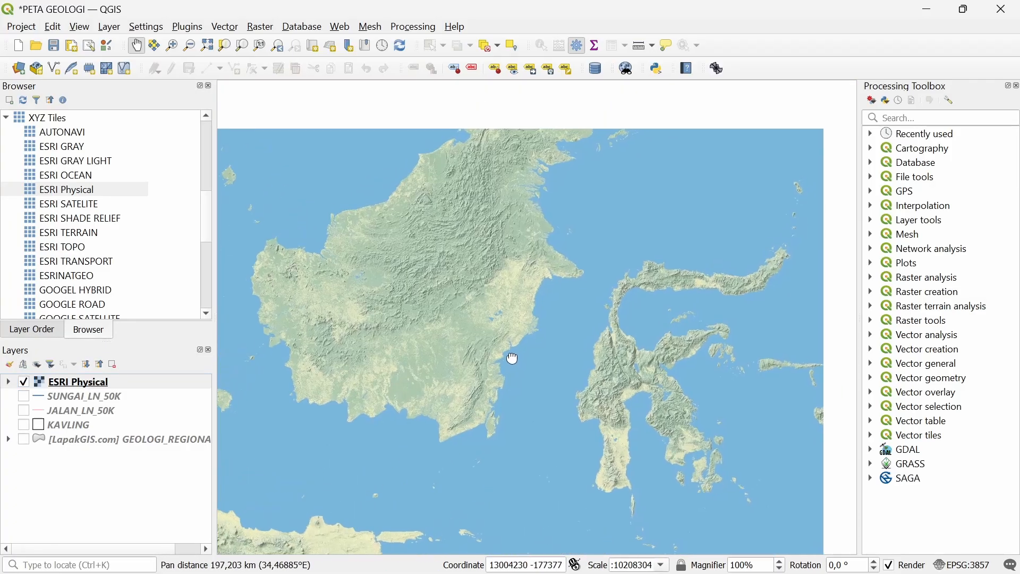
# Darken ESRI Physical to brightness -139, contrast -17 and gamma 3,07
pyautogui.rightClick(80, 382)
pyautogui.click(111, 372)
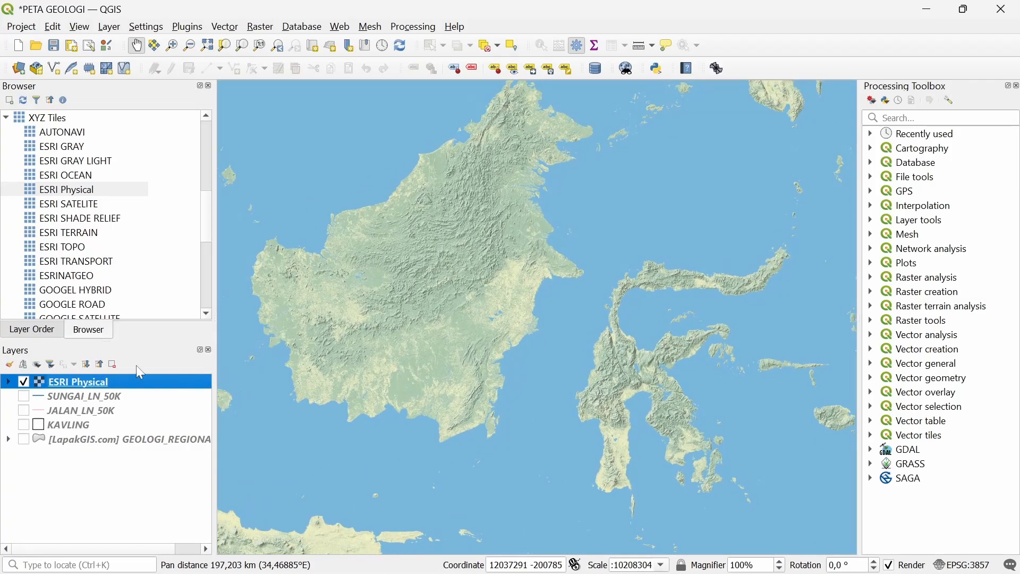
pyautogui.click(48, 222)
pyautogui.click(48, 198)
pyautogui.moveTo(198, 223); pyautogui.dragTo(184, 223)
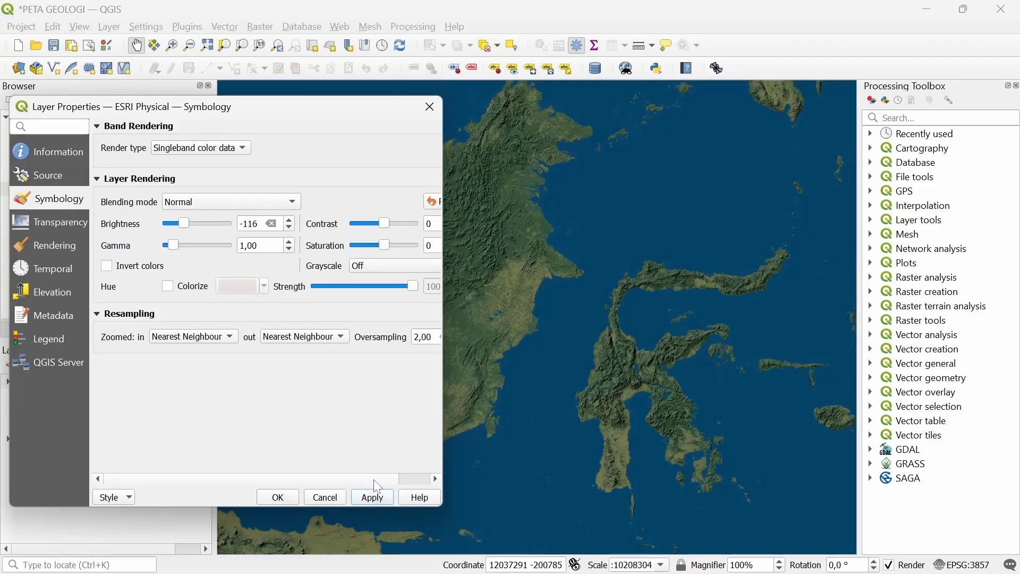
pyautogui.moveTo(384, 223); pyautogui.dragTo(392, 223)
pyautogui.click(372, 496)
pyautogui.moveTo(392, 223); pyautogui.dragTo(379, 223)
pyautogui.moveTo(183, 223); pyautogui.dragTo(181, 223)
pyautogui.click(371, 497)
pyautogui.moveTo(173, 245); pyautogui.dragTo(193, 257)
pyautogui.click(371, 497)
pyautogui.click(371, 497)
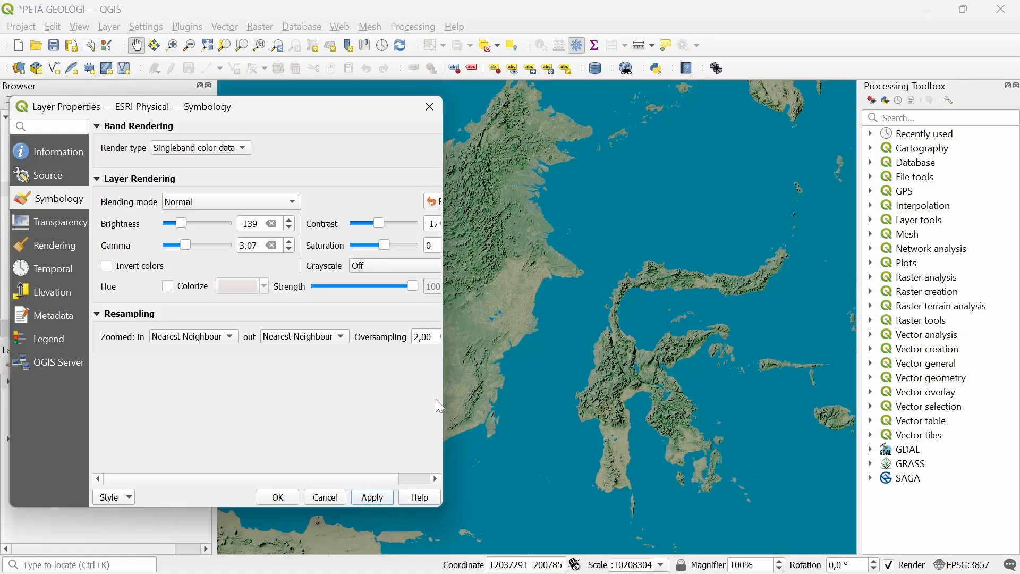
pyautogui.click(430, 107)
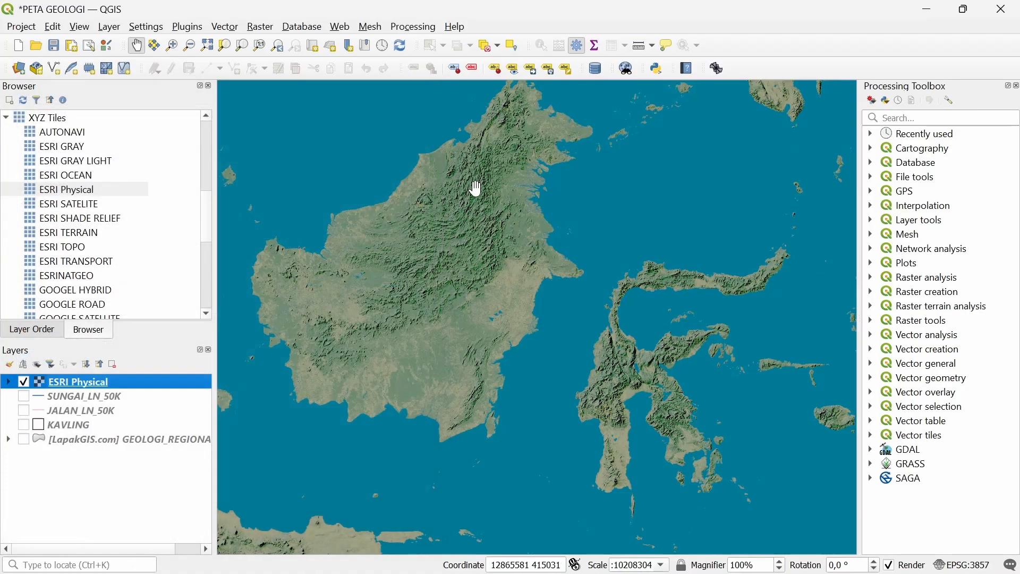
# Pan and zoom the map onto the Borneo–Sulawesi strait
pyautogui.moveTo(546, 330); pyautogui.dragTo(519, 342)
pyautogui.scroll(1, 585, 282)
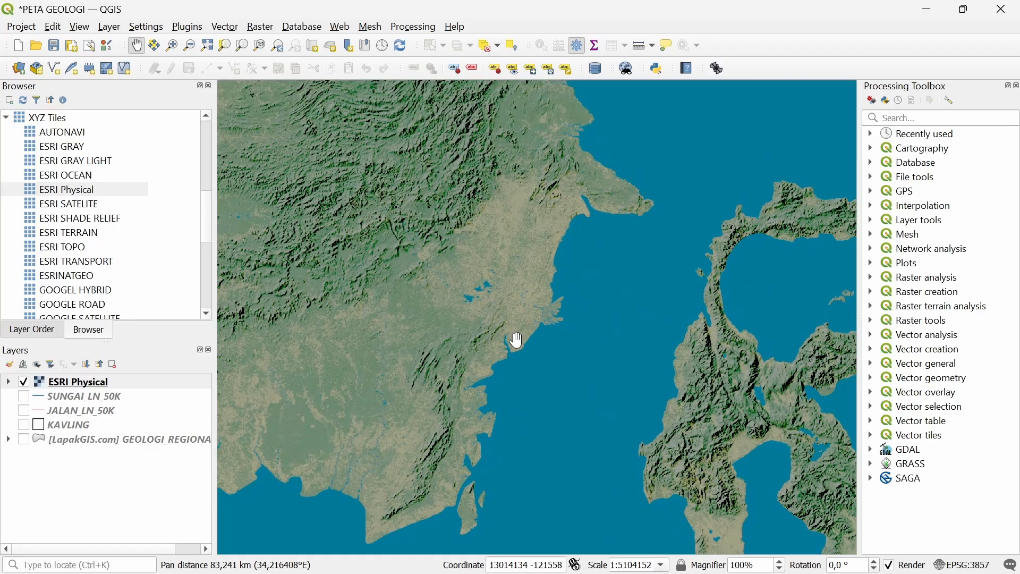
pyautogui.hotkey('alt', 'Tab')
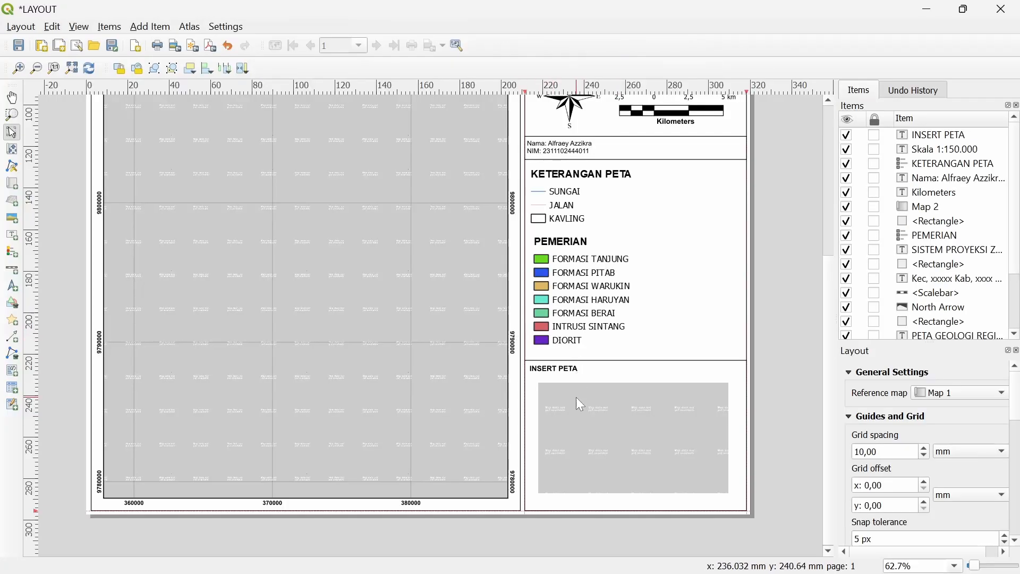
# Zoom the Map 2 inset's content onto the Borneo–Sulawesi strait with Move Item Content
pyautogui.click(581, 405)
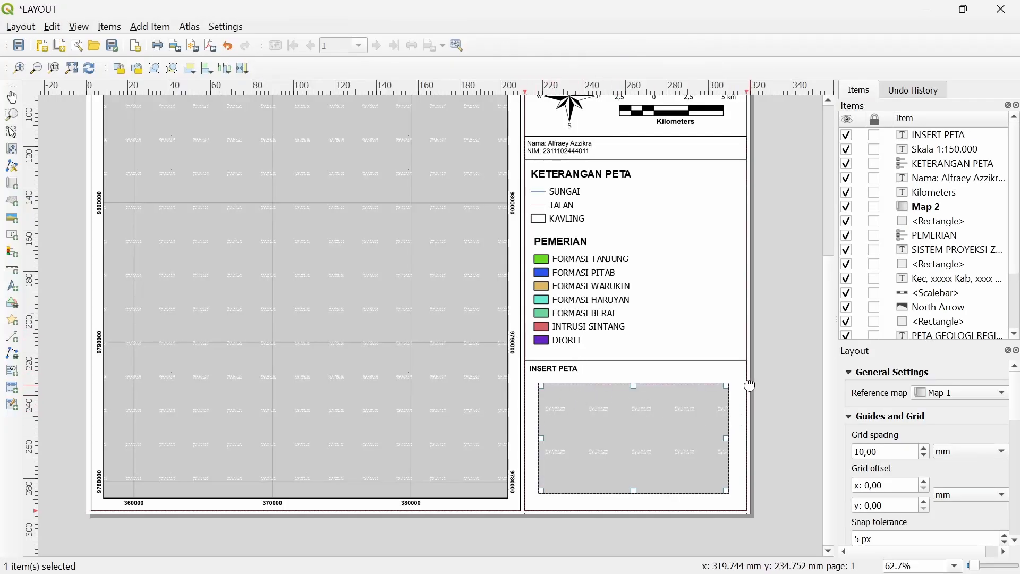
pyautogui.click(11, 151)
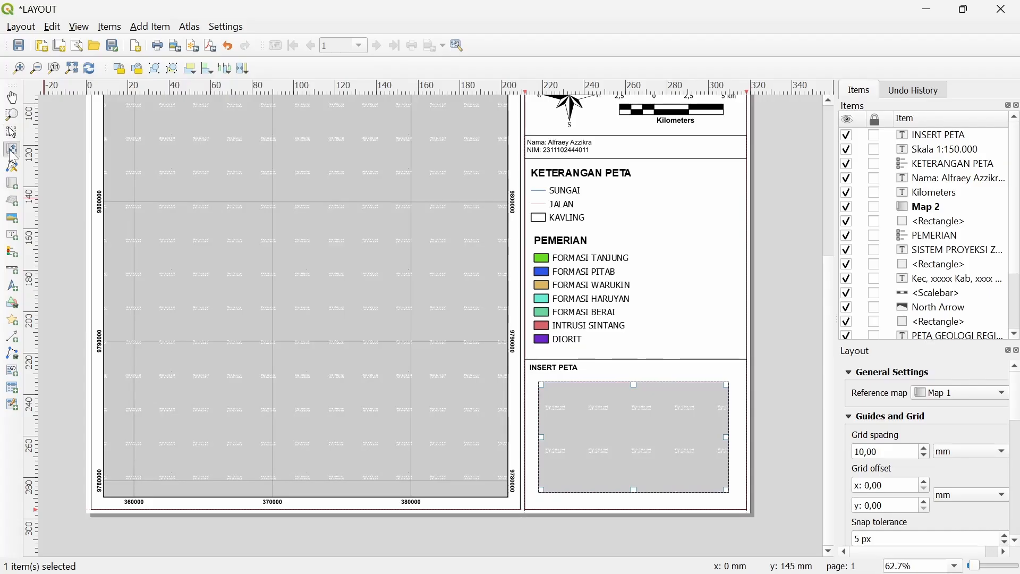
pyautogui.scroll(-2, 625, 438)
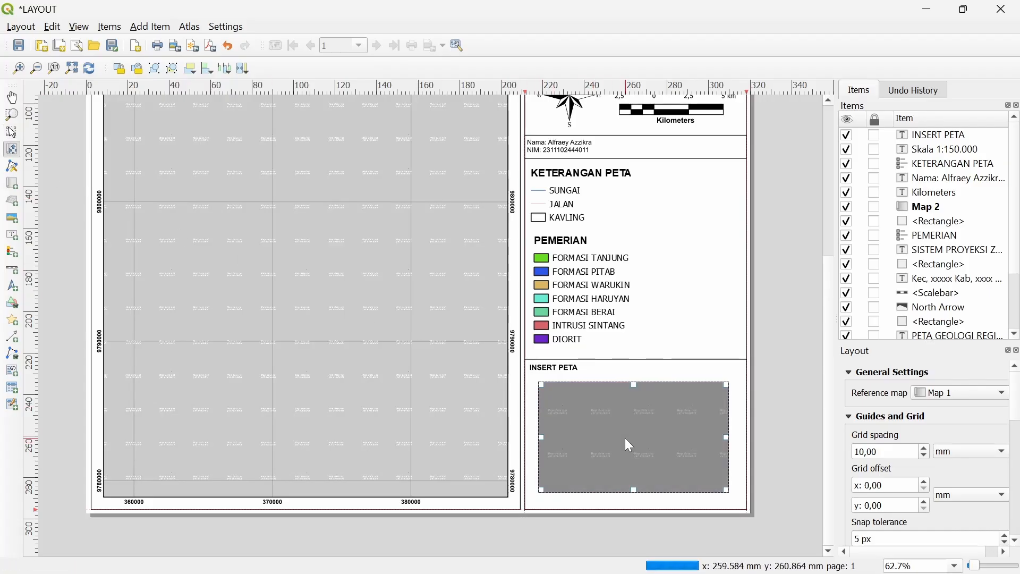
pyautogui.scroll(-3, 625, 435)
pyautogui.scroll(1, 624, 435)
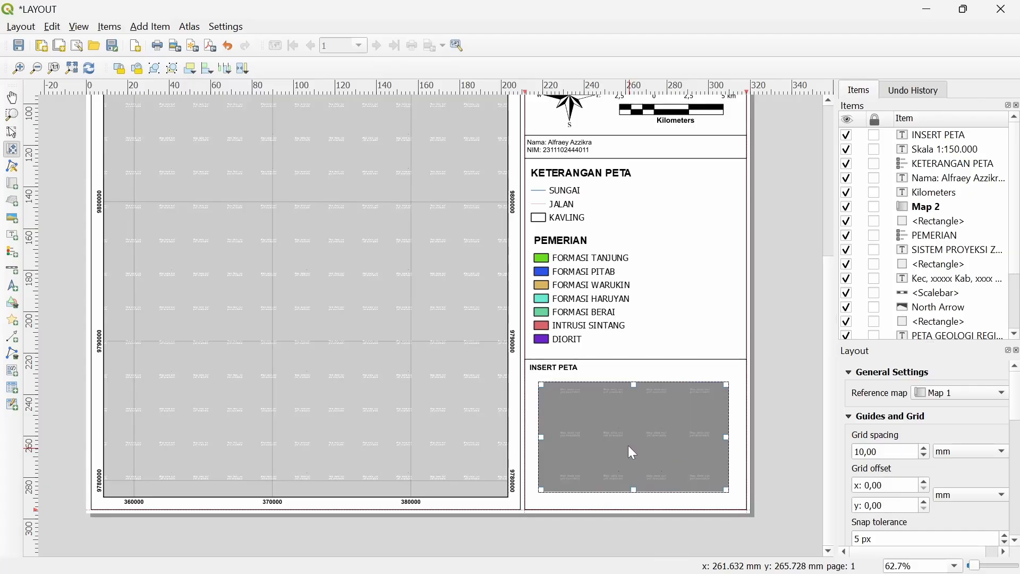
pyautogui.scroll(-1, 628, 445)
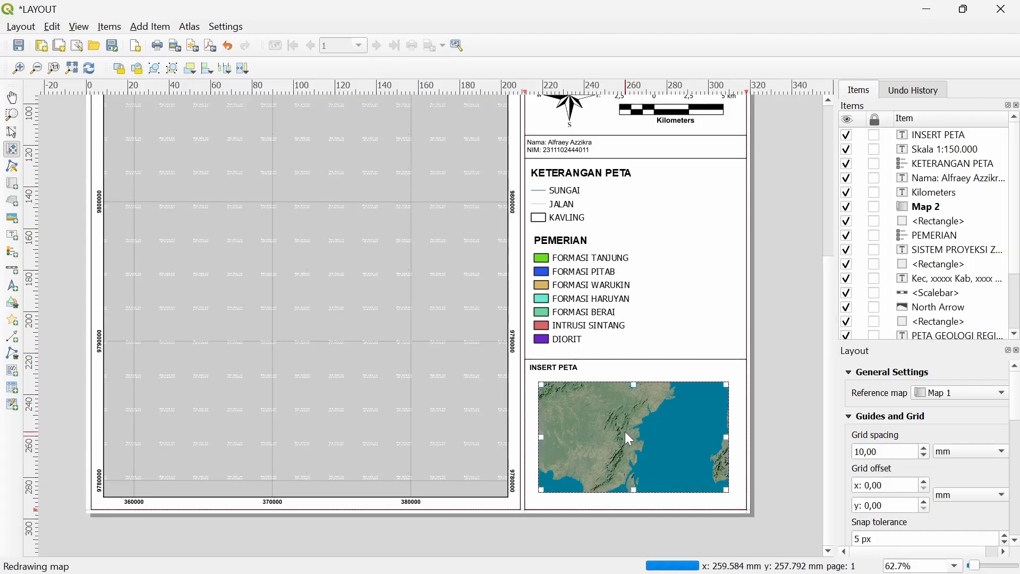
pyautogui.scroll(-3, 624, 432)
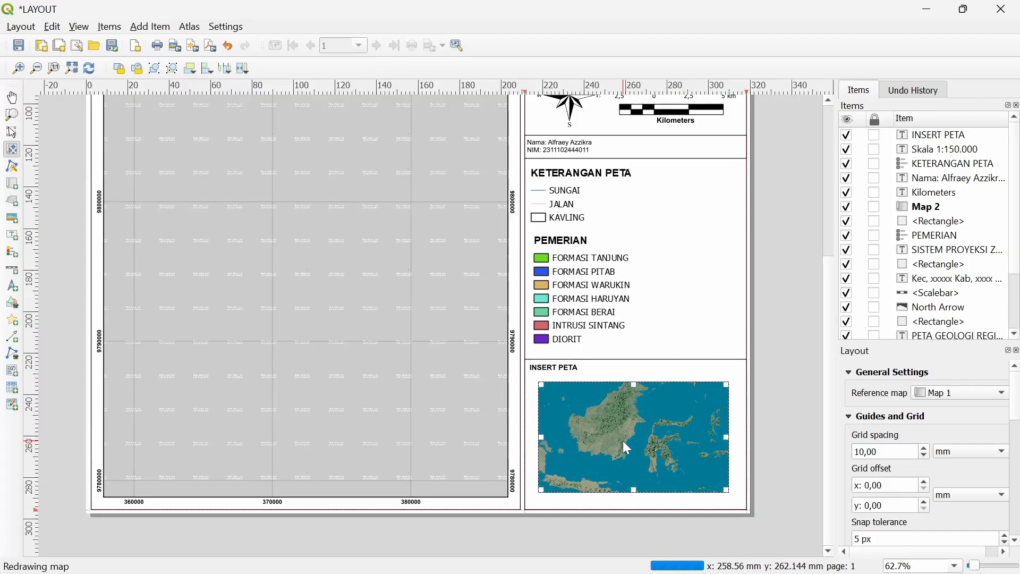
pyautogui.scroll(1, 622, 441)
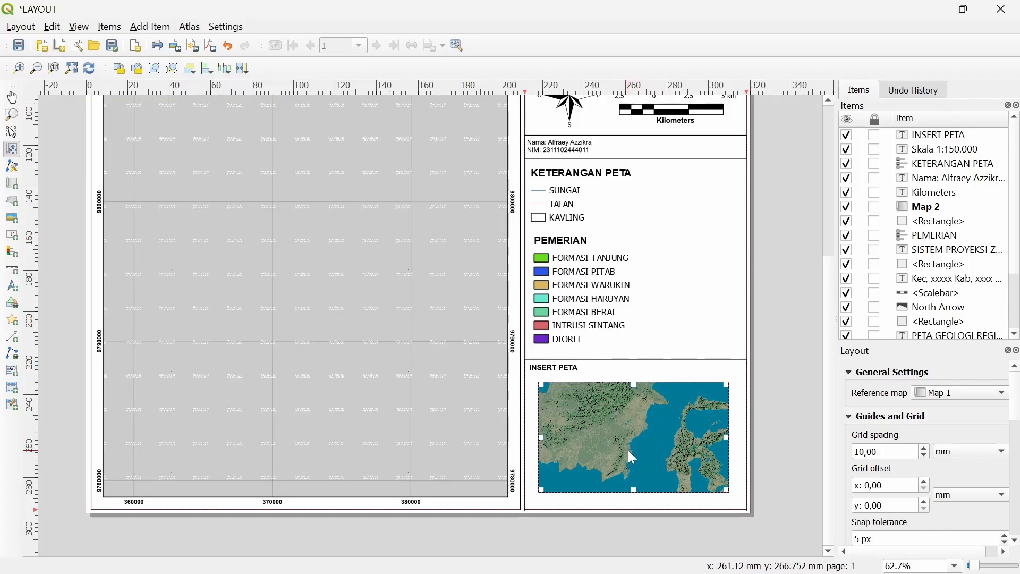
pyautogui.scroll(1, 630, 450)
pyautogui.scroll(1, 638, 442)
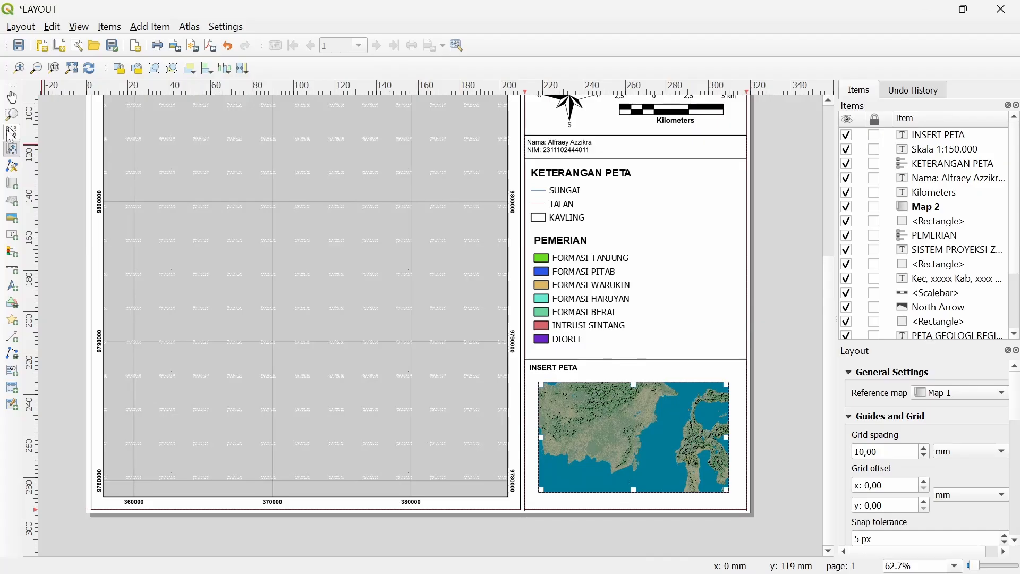
pyautogui.hotkey('alt', 'Tab')
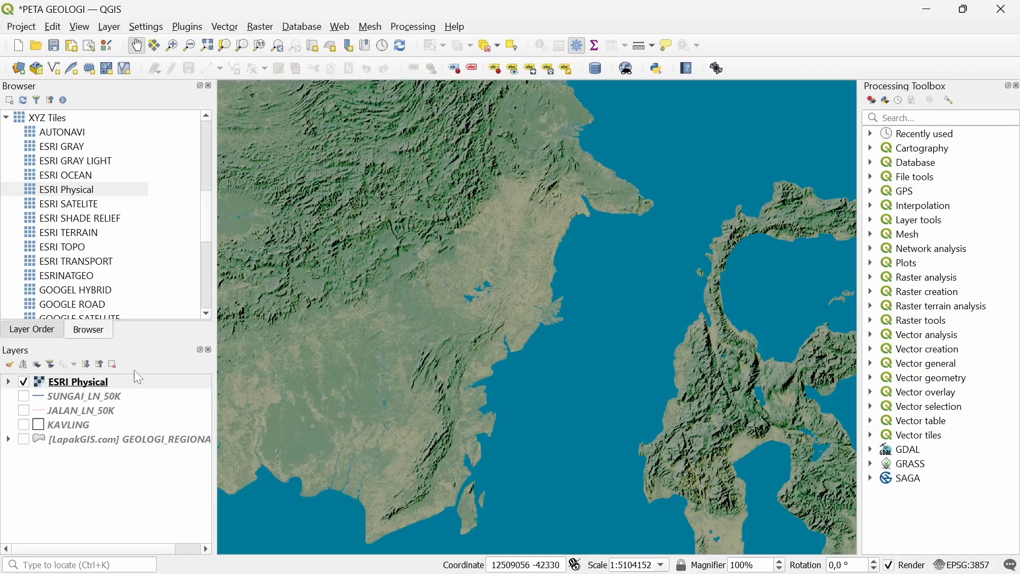
# Turn on KAVLING above ESRI Physical and zoom the layout view onto the inset map
pyautogui.click(38, 425)
pyautogui.moveTo(59, 383); pyautogui.dragTo(35, 417)
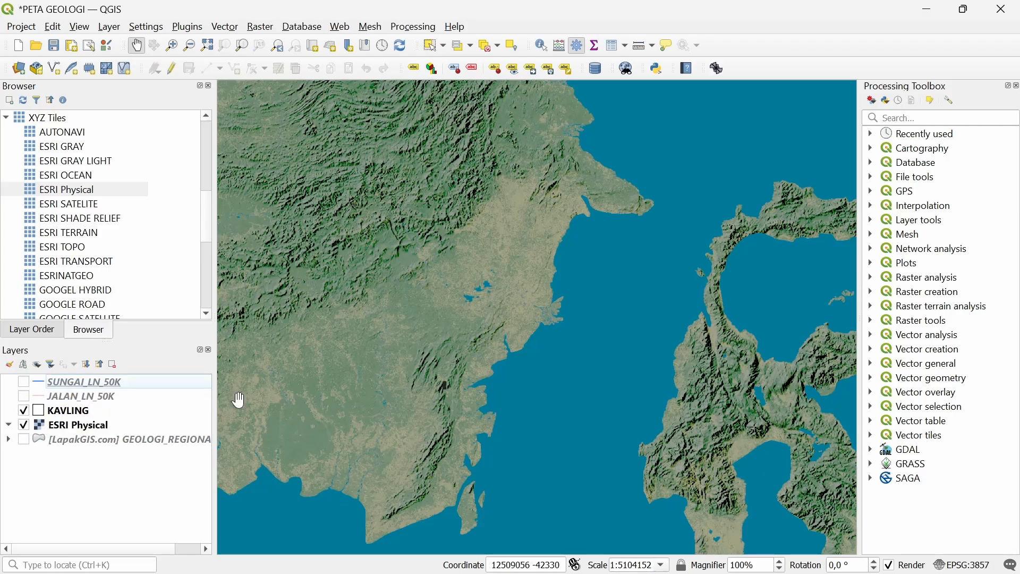
pyautogui.hotkey('alt', 'Tab')
pyautogui.scroll(3, 622, 432)
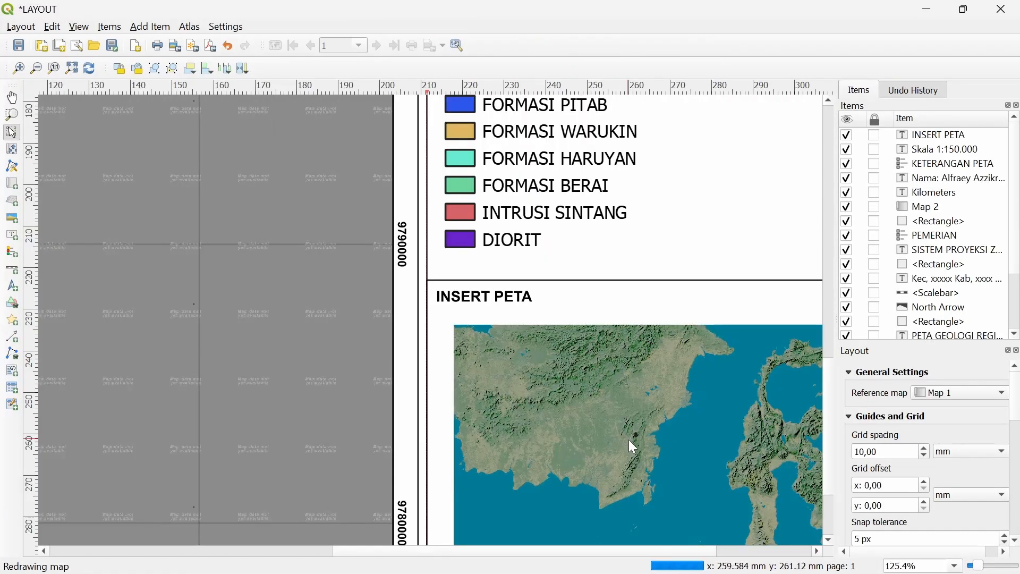
pyautogui.scroll(3, 639, 438)
pyautogui.moveTo(626, 409); pyautogui.dragTo(572, 314)
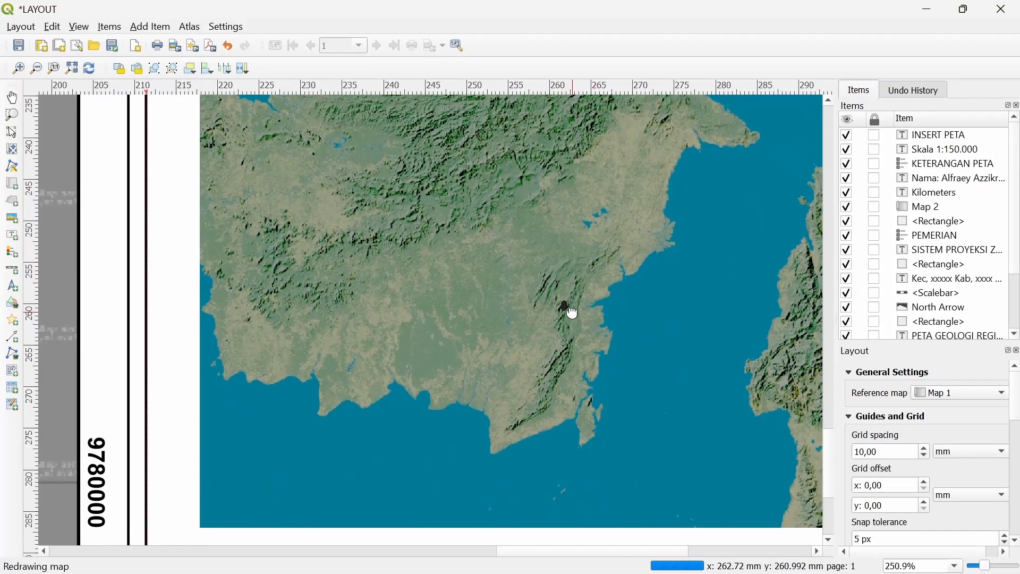
pyautogui.click(150, 27)
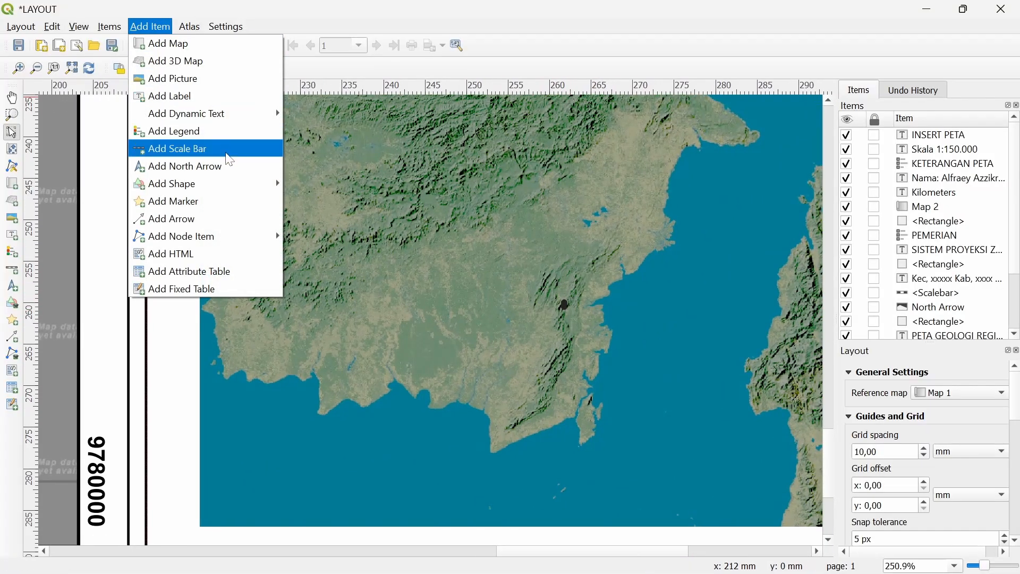
# Draw a small rectangle shape over the study-area plot on the inset map
pyautogui.moveTo(236, 186)
pyautogui.click(391, 185)
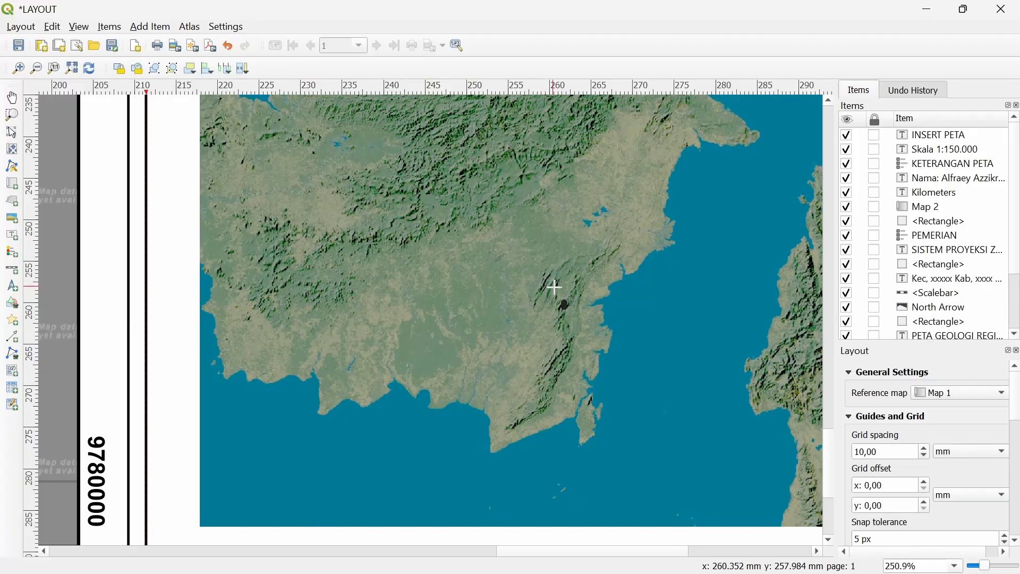
pyautogui.moveTo(545, 285); pyautogui.dragTo(585, 333)
pyautogui.rightClick(556, 315)
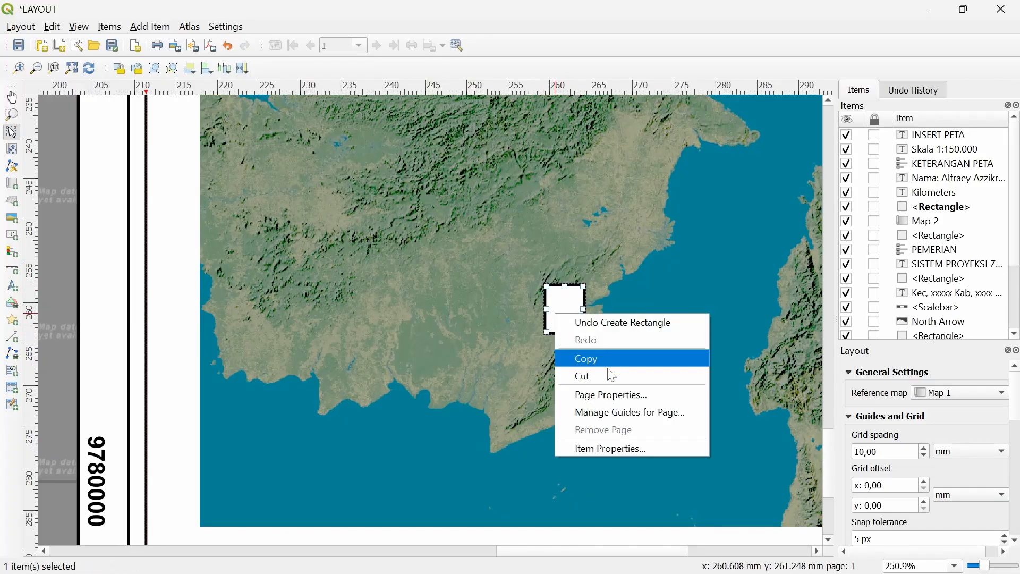
pyautogui.click(620, 445)
# Give the rectangle a red #fa0000 fill at 33% opacity and a 0,1 mm outline
pyautogui.click(333, 279)
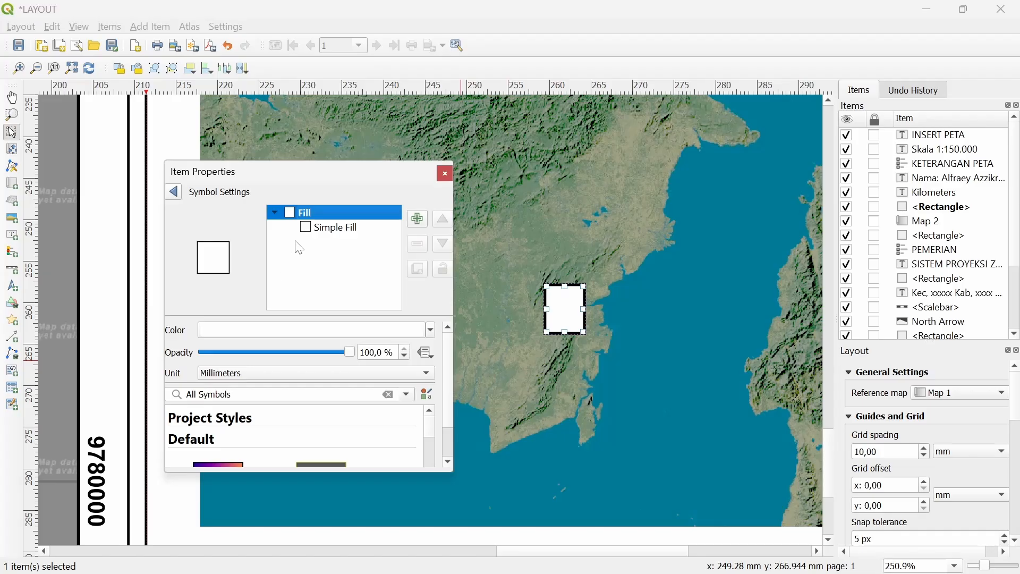
pyautogui.click(330, 228)
pyautogui.click(310, 356)
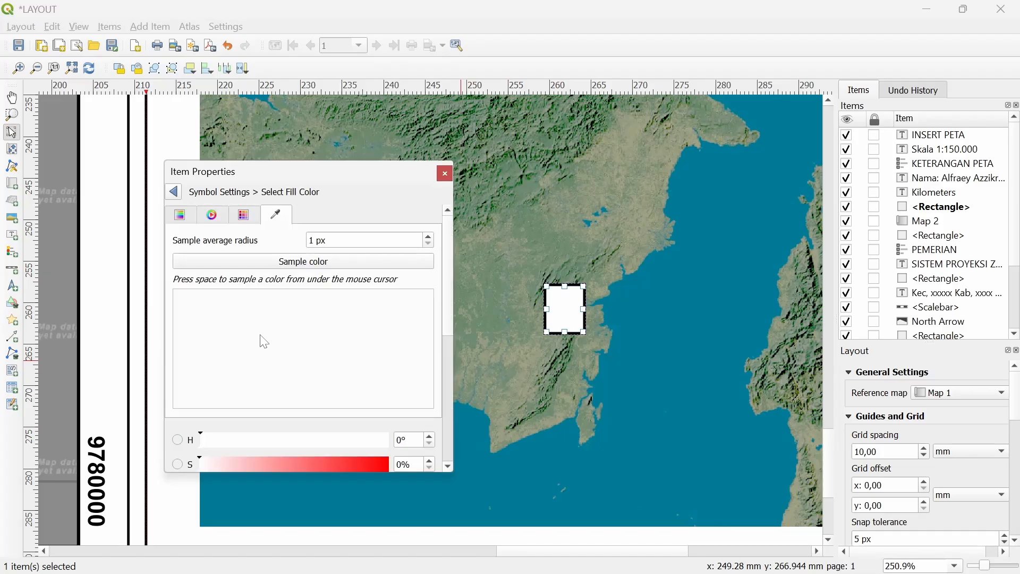
pyautogui.scroll(-3, 264, 341)
pyautogui.moveTo(321, 337); pyautogui.dragTo(400, 347)
pyautogui.scroll(-5, 220, 383)
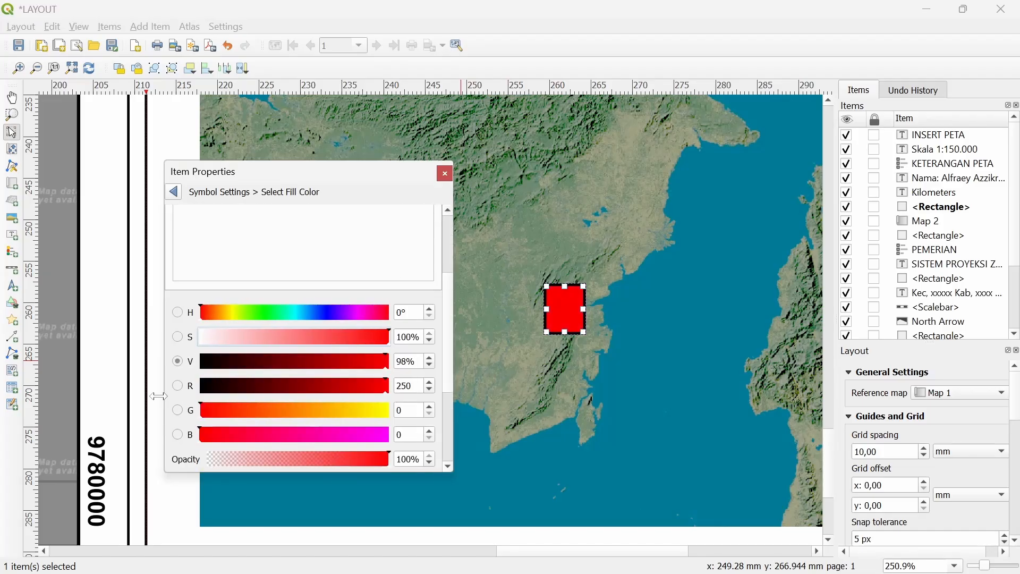
pyautogui.click(248, 313)
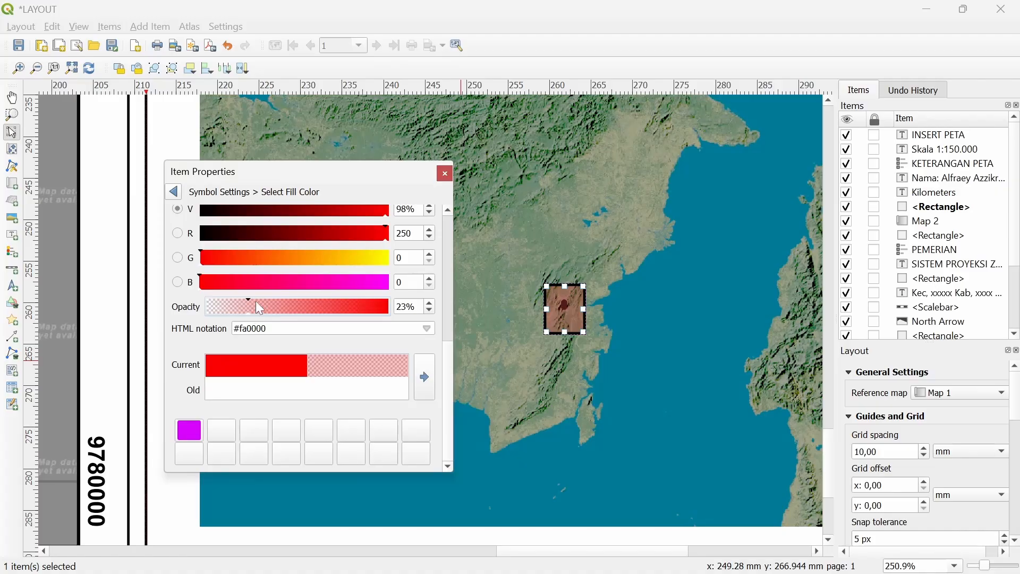
pyautogui.click(266, 305)
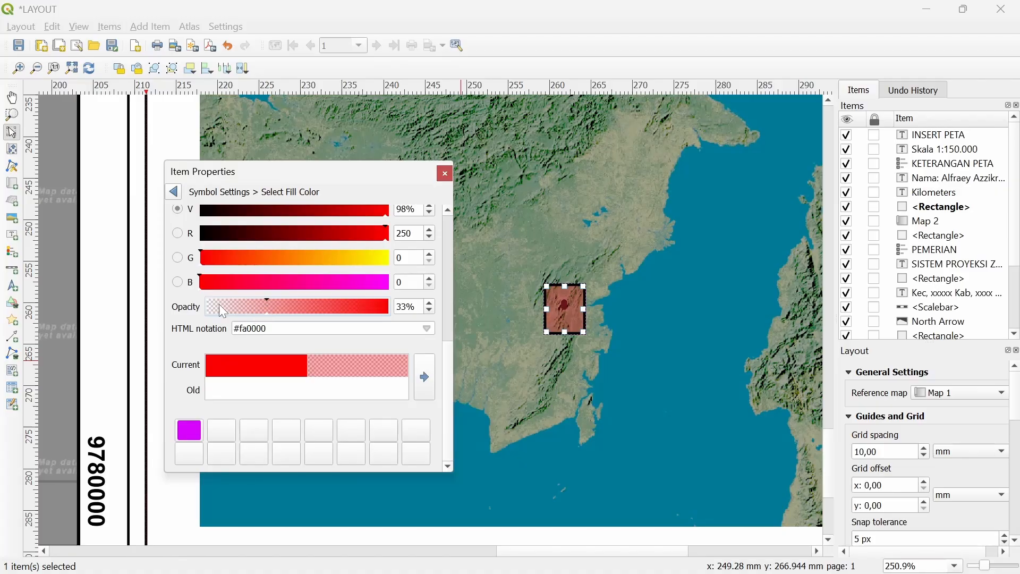
pyautogui.click(176, 192)
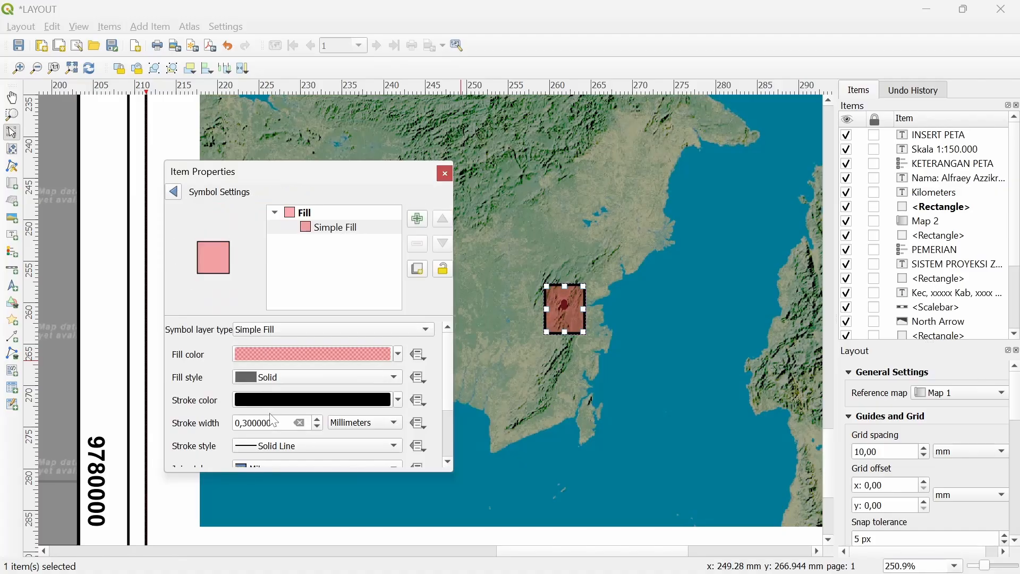
pyautogui.scroll(-1, 273, 423)
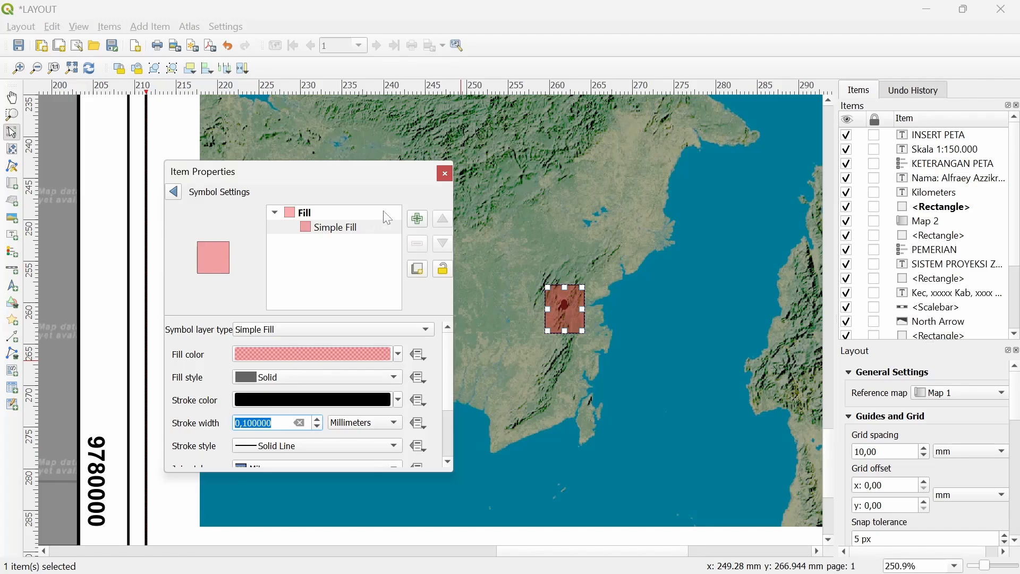
pyautogui.click(444, 173)
pyautogui.moveTo(531, 270); pyautogui.dragTo(319, 229)
pyautogui.scroll(-1, 362, 255)
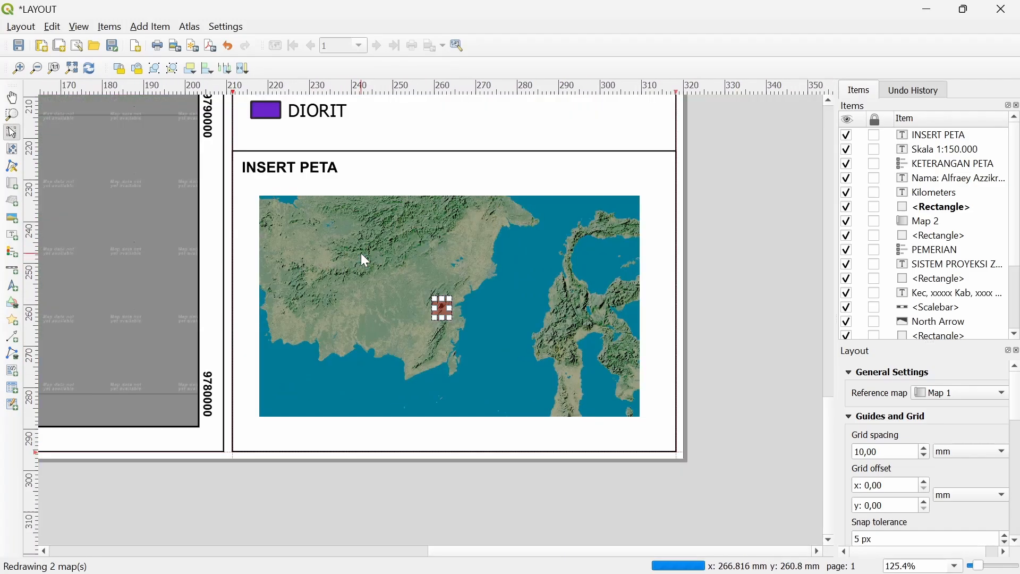
# Open Map 2's item properties, showing scale 15081911 in the project CRS
pyautogui.rightClick(394, 248)
pyautogui.click(470, 383)
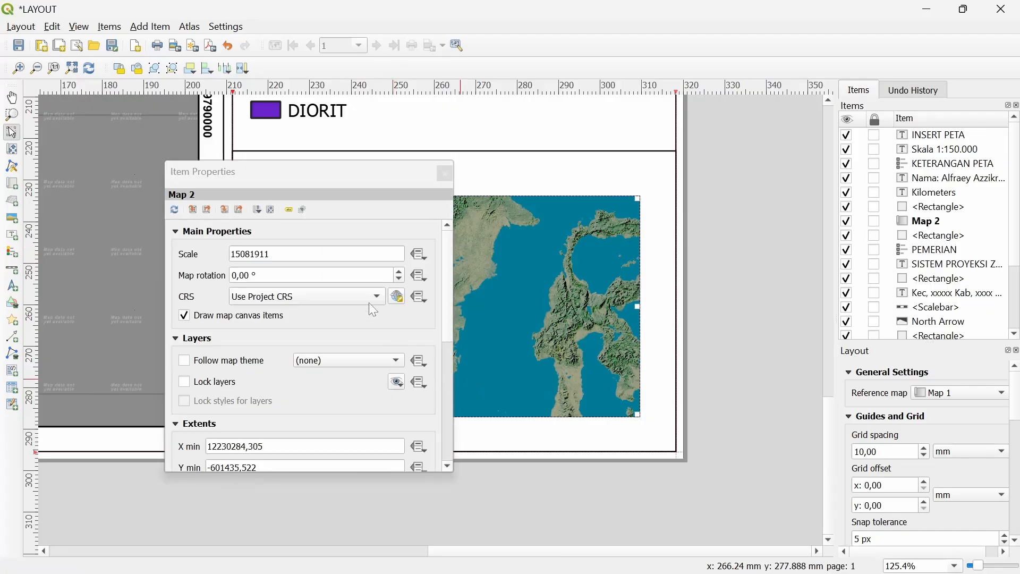
pyautogui.click(444, 174)
pyautogui.scroll(1, 440, 280)
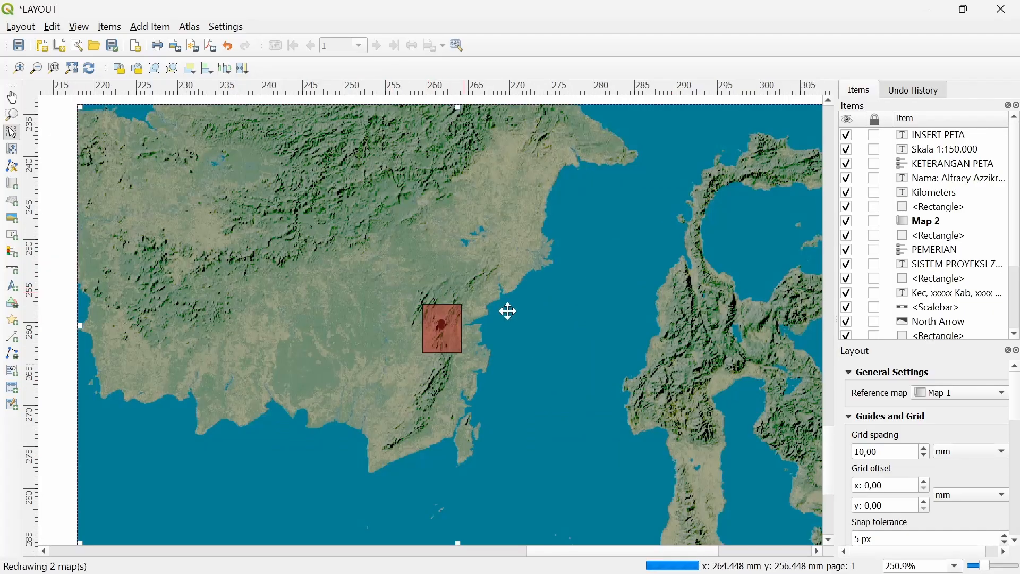
pyautogui.moveTo(505, 310); pyautogui.dragTo(443, 214)
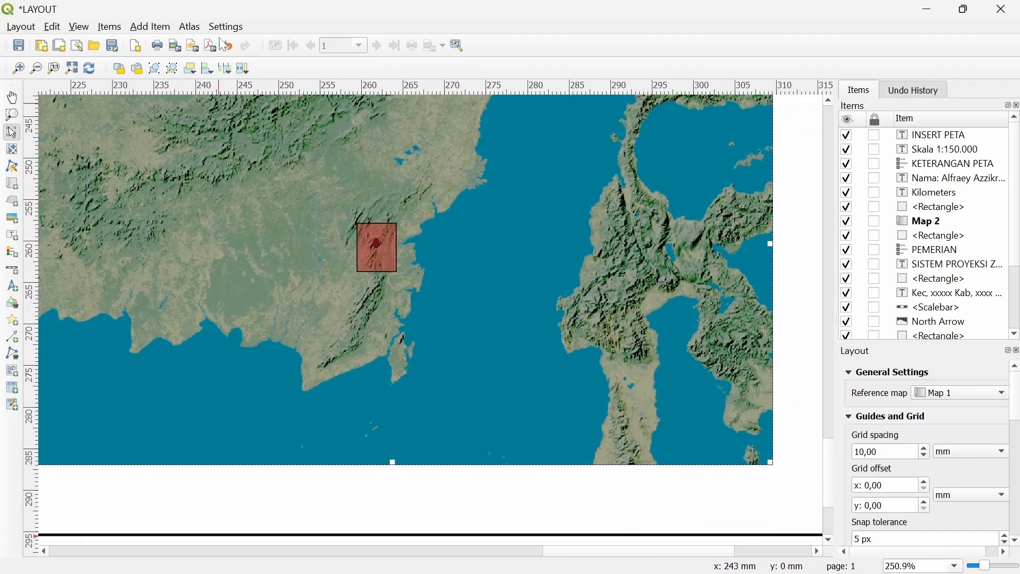
pyautogui.hotkey('alt', 'Tab')
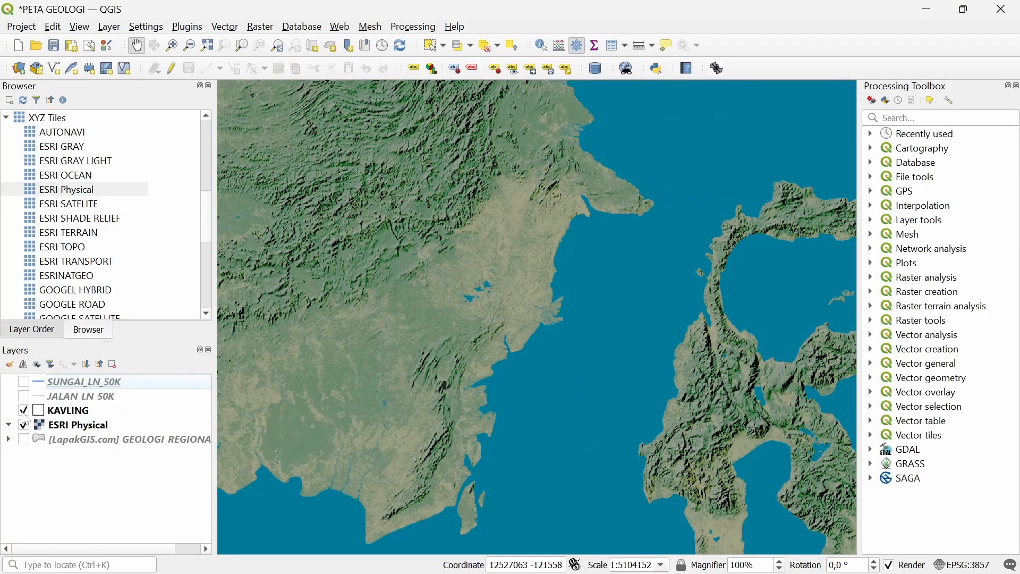
pyautogui.hotkey('alt', 'Tab')
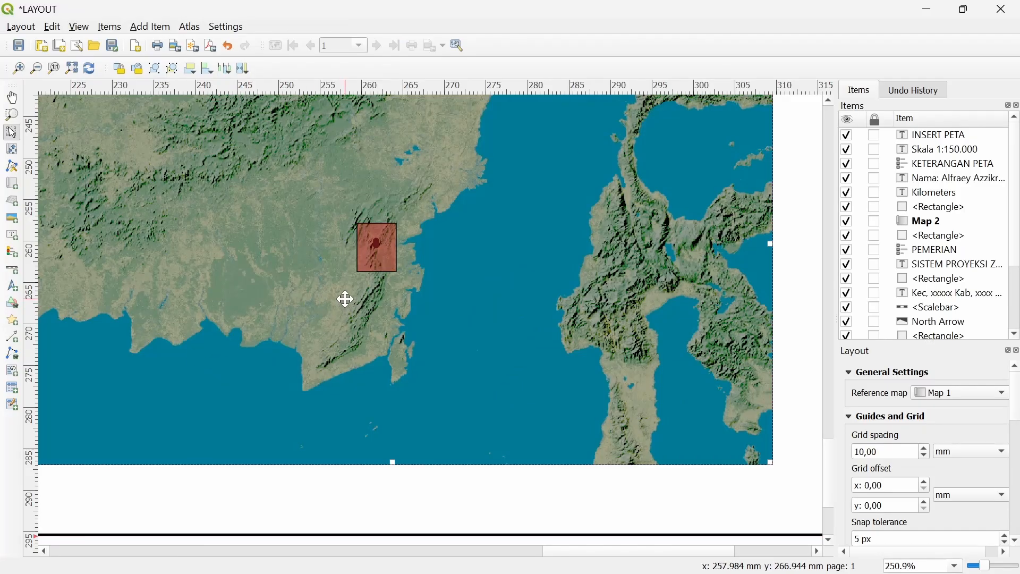
pyautogui.scroll(-1, 346, 296)
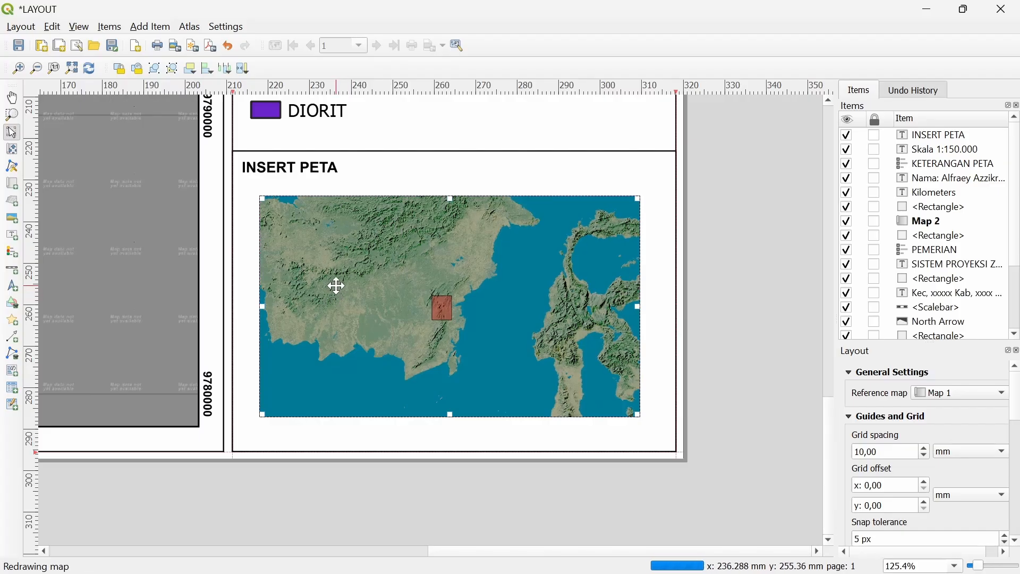
pyautogui.rightClick(337, 287)
pyautogui.click(357, 419)
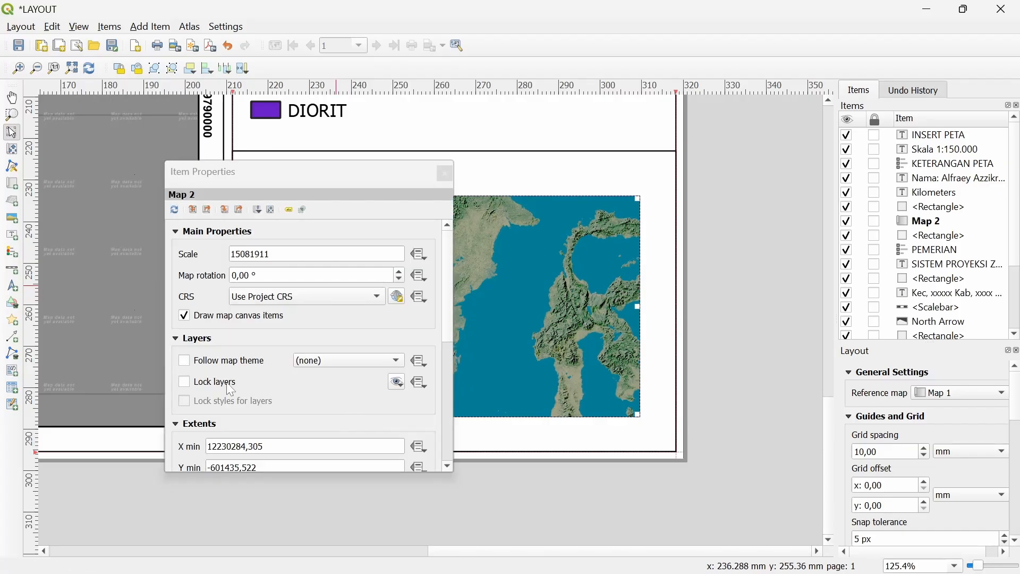
# Close the inset map's properties and go to the PETA GEOLOGI project window
pyautogui.click(445, 175)
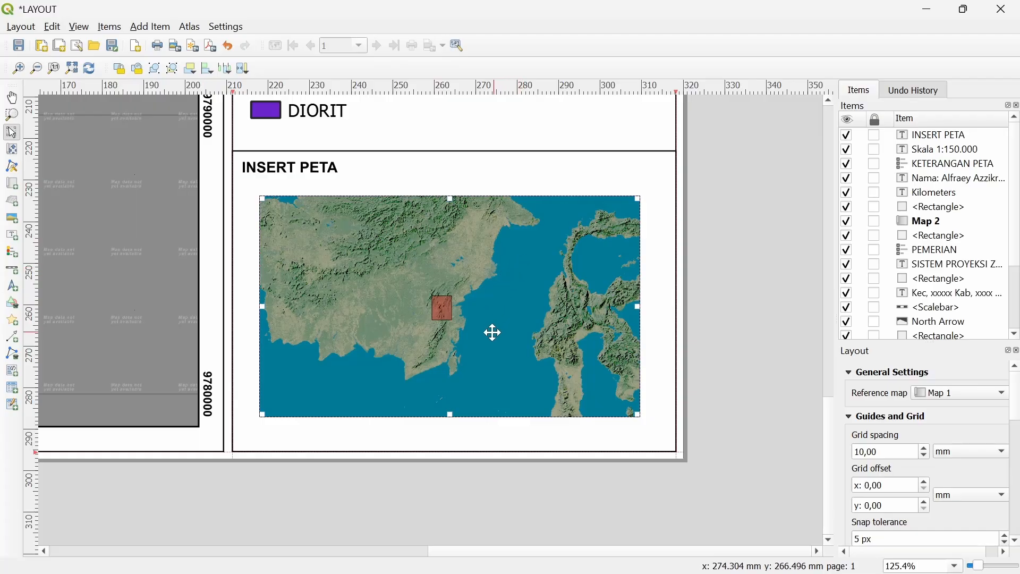
pyautogui.scroll(1, 487, 324)
pyautogui.moveTo(530, 310); pyautogui.dragTo(488, 326)
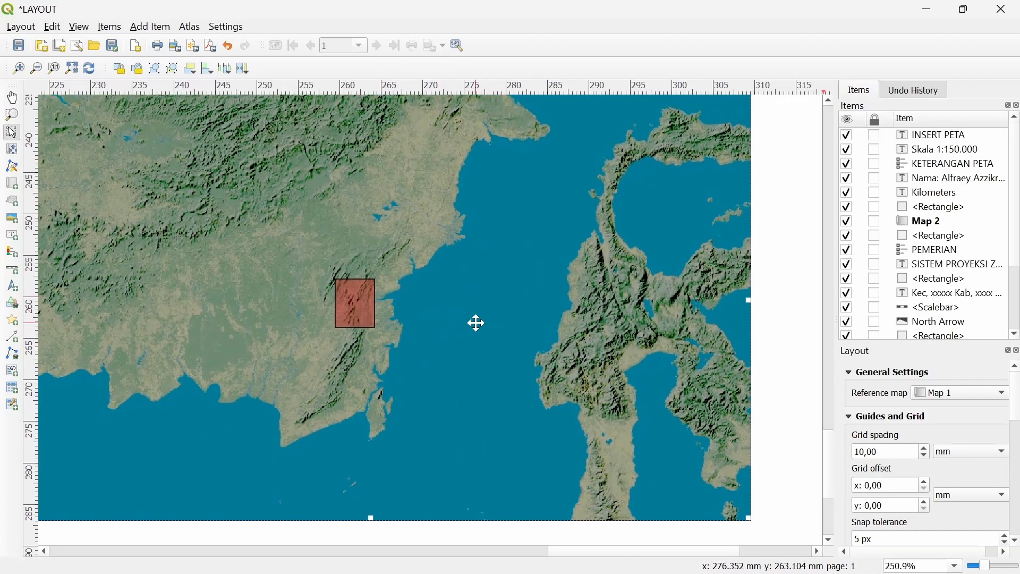
pyautogui.hotkey('alt', 'Tab')
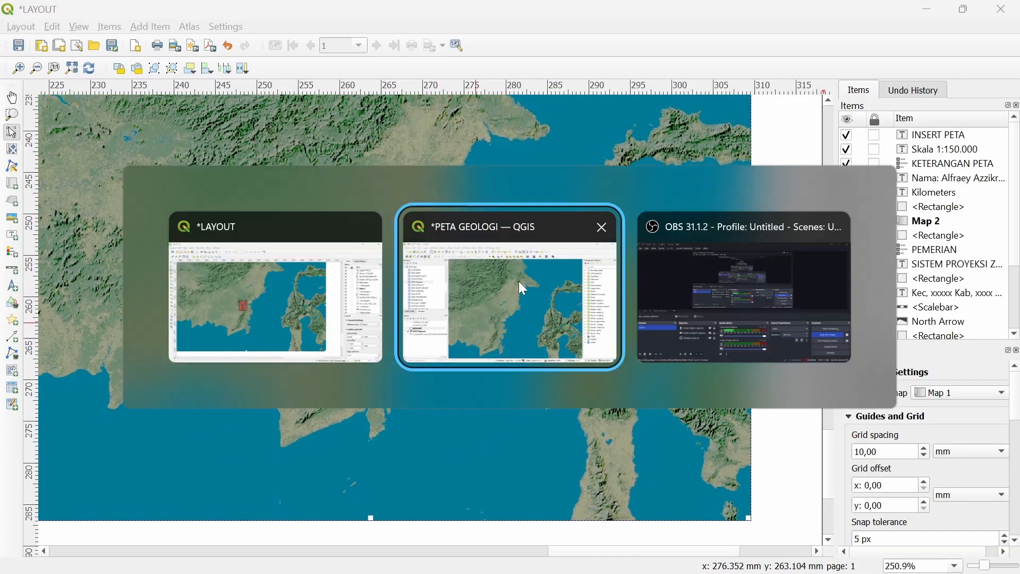
pyautogui.click(467, 278)
# Set the ESRI Physical basemap to gamma 3,97 and contrast -58
pyautogui.click(74, 428)
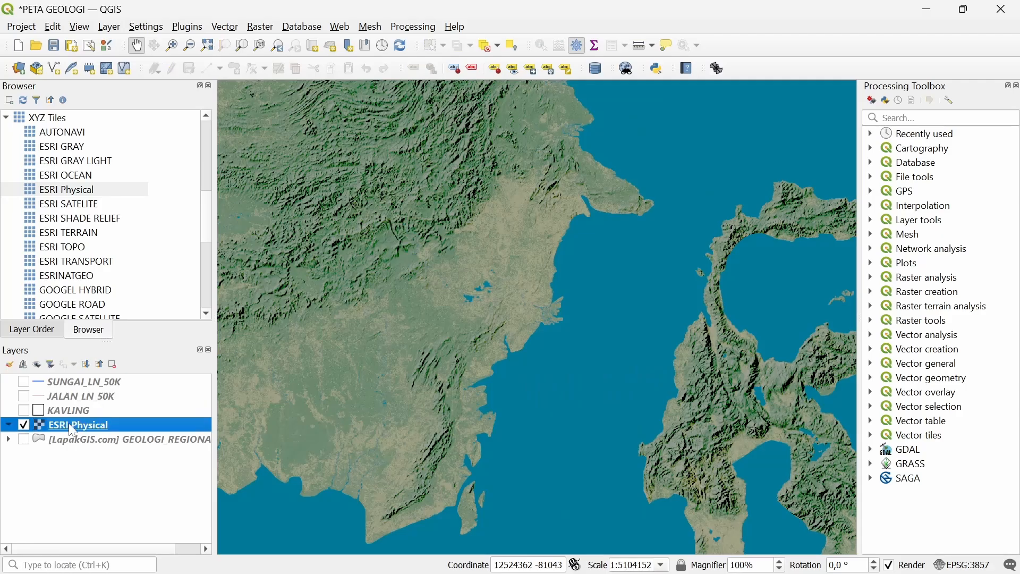
pyautogui.rightClick(98, 431)
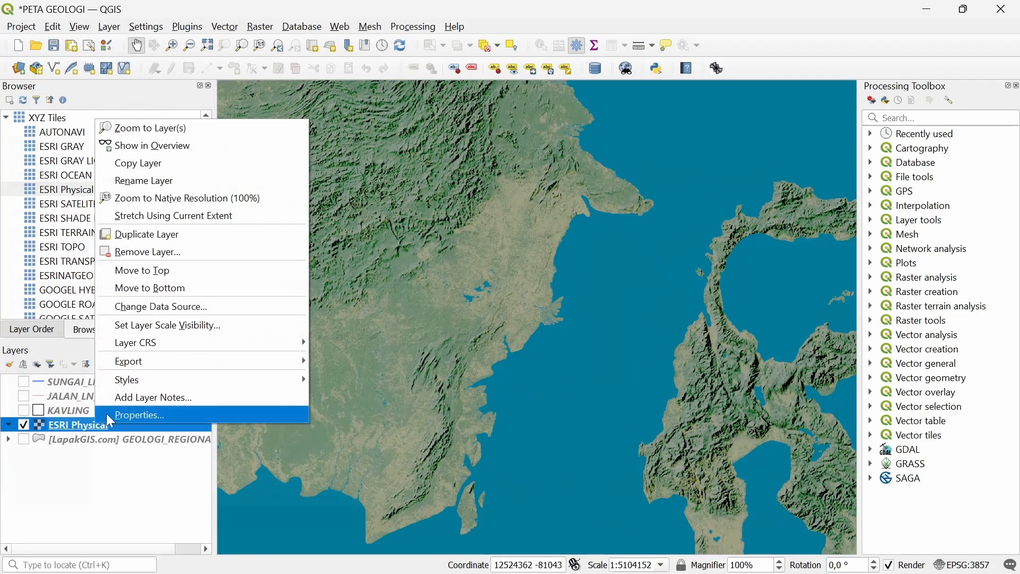
pyautogui.click(106, 414)
pyautogui.scroll(-1, 504, 333)
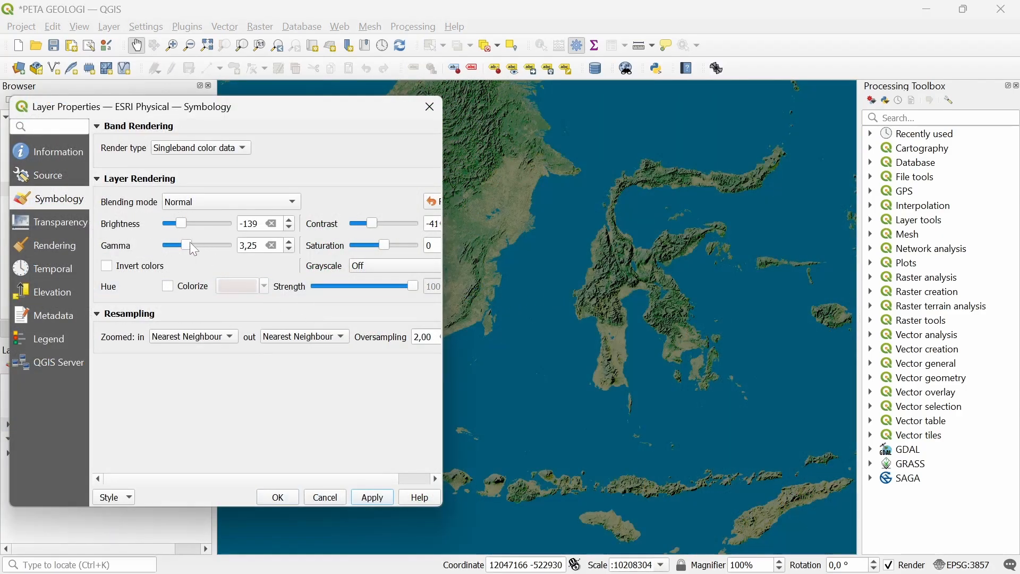
pyautogui.moveTo(189, 243); pyautogui.dragTo(197, 250)
pyautogui.click(372, 497)
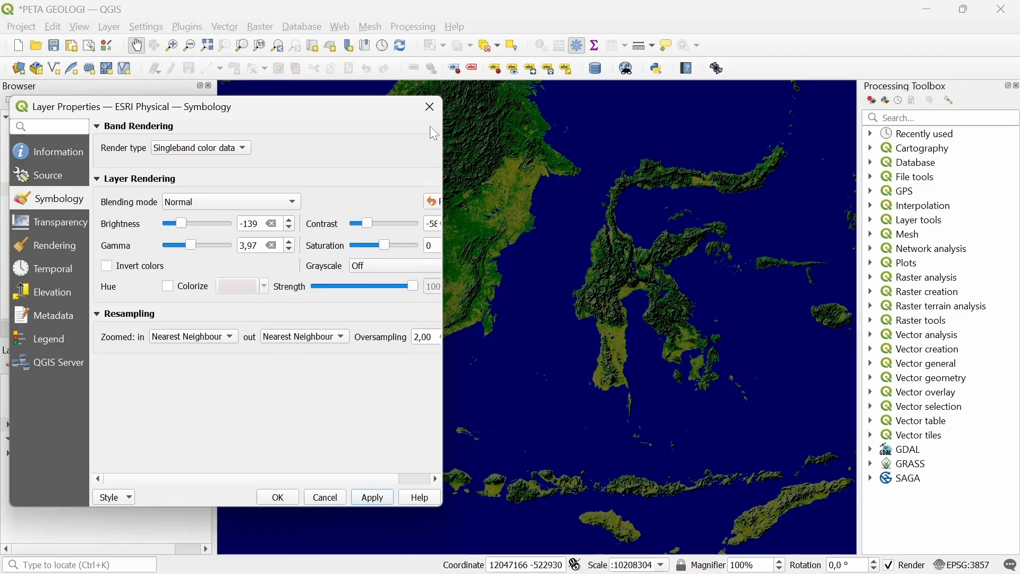
pyautogui.click(430, 107)
pyautogui.scroll(1, 485, 255)
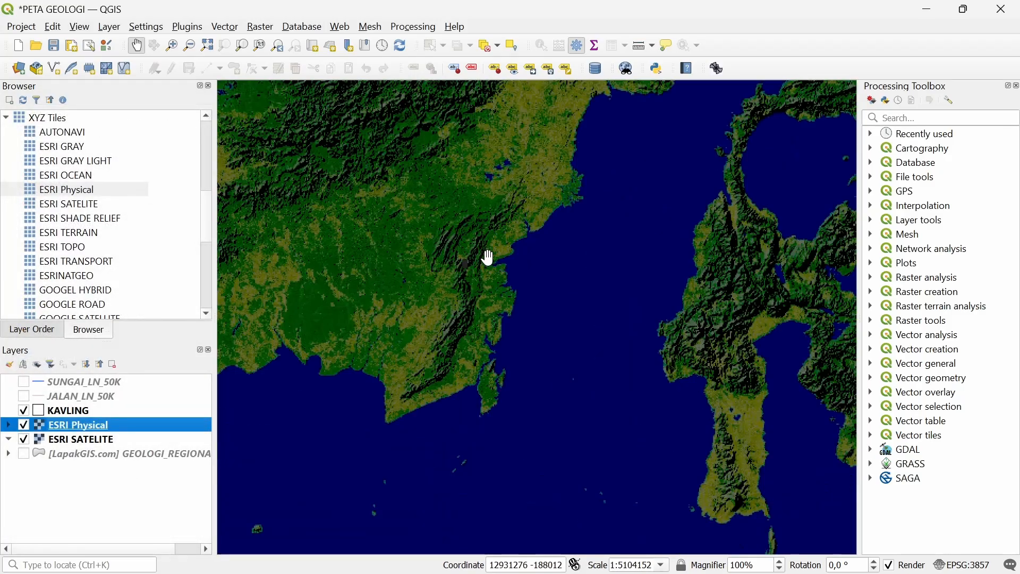
pyautogui.moveTo(534, 353); pyautogui.dragTo(466, 386)
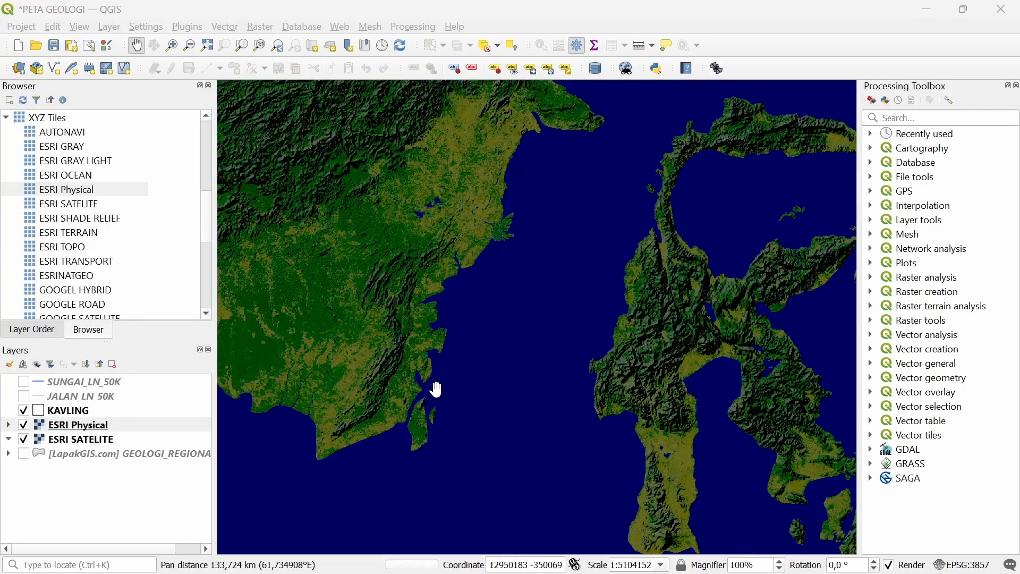
pyautogui.hotkey('alt', 'Tab')
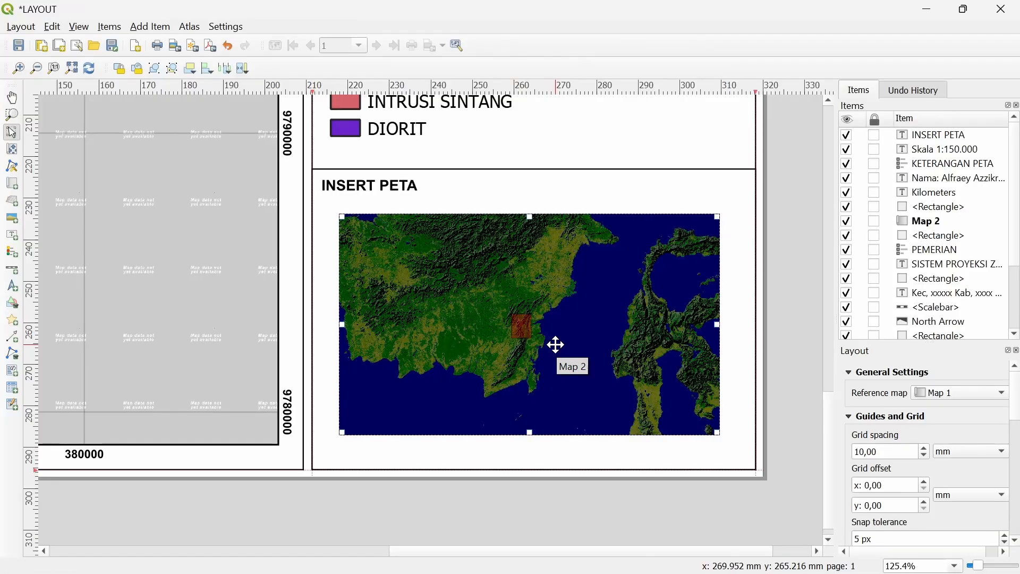
# Lock Map 2's layers and layer styles to keep the darkened basemap
pyautogui.scroll(1, 537, 325)
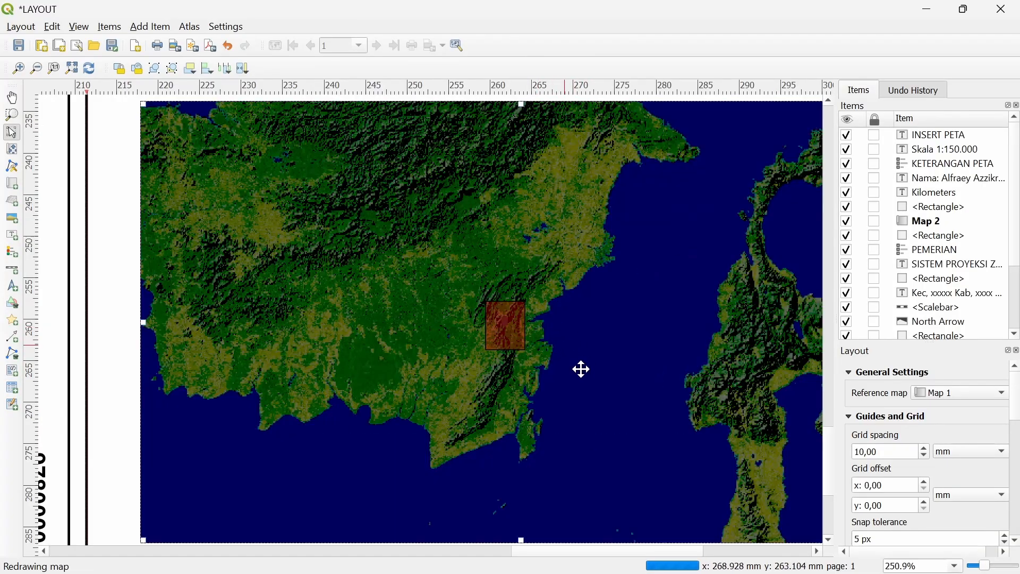
pyautogui.hotkey('alt', 'Tab')
pyautogui.click(26, 423)
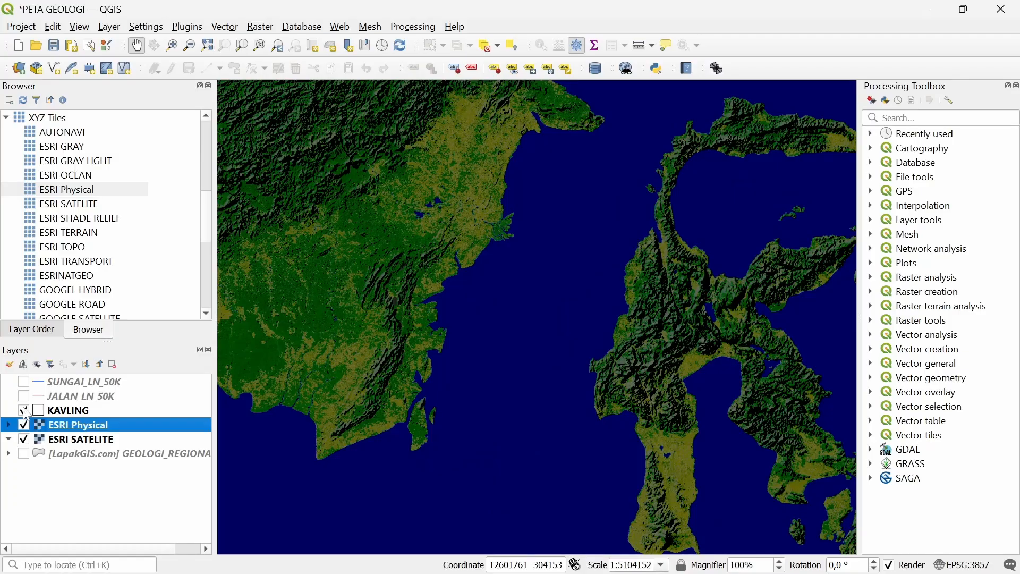
pyautogui.hotkey('alt', 'Tab')
pyautogui.rightClick(425, 364)
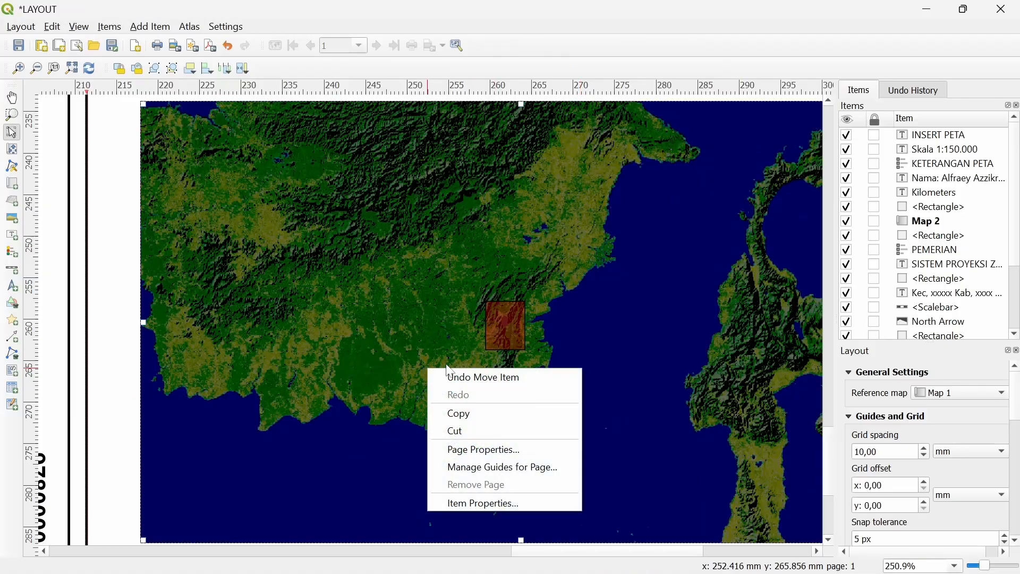
pyautogui.click(485, 501)
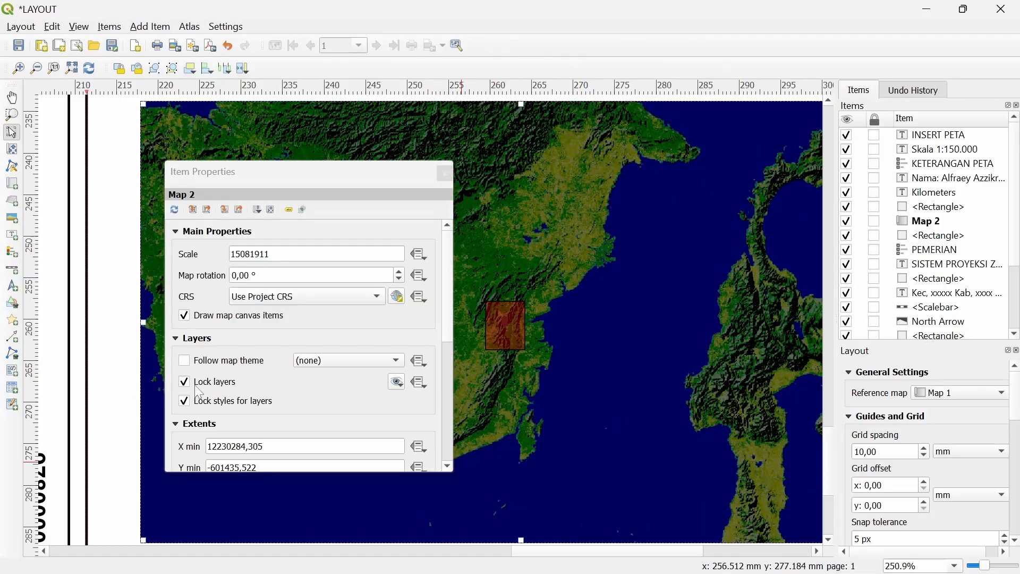
pyautogui.click(206, 395)
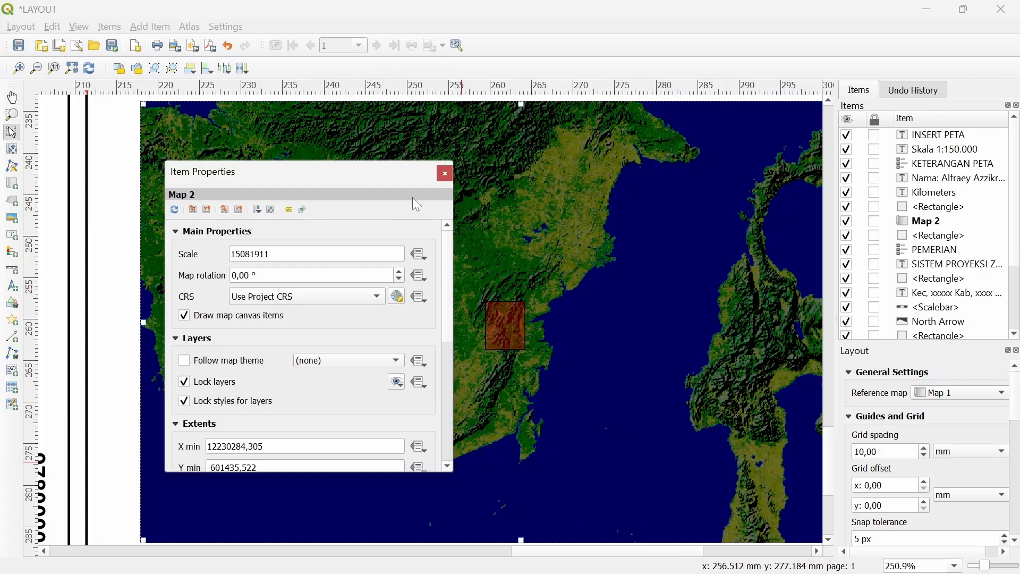
pyautogui.click(445, 175)
# Hide the ESRI Physical basemap and zoom the layout onto the insert map at 250.9%
pyautogui.hotkey('alt', 'Tab')
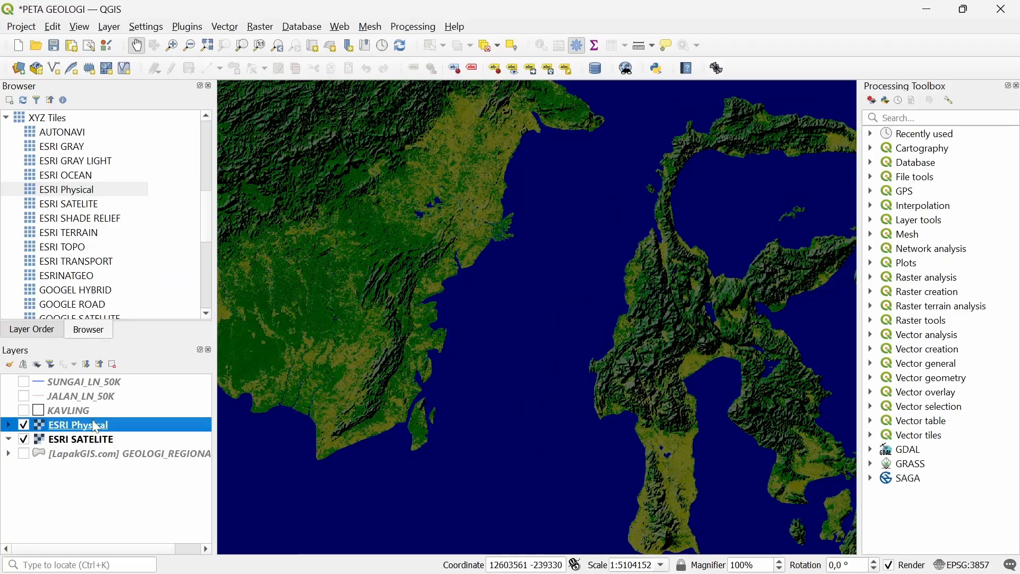
pyautogui.click(23, 425)
pyautogui.hotkey('alt', 'Tab')
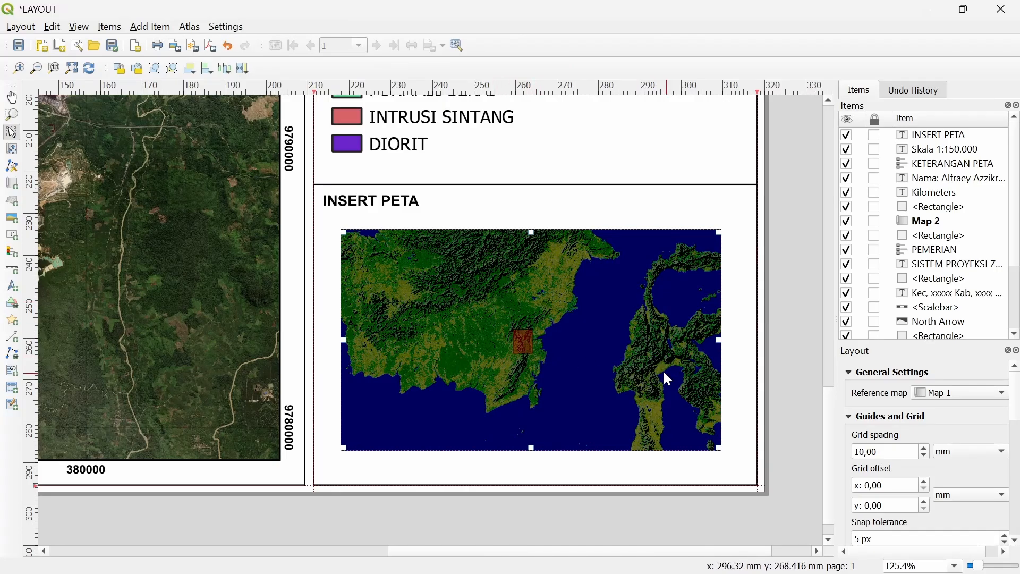
pyautogui.scroll(-2, 664, 378)
pyautogui.scroll(1, 581, 448)
pyautogui.scroll(1, 582, 448)
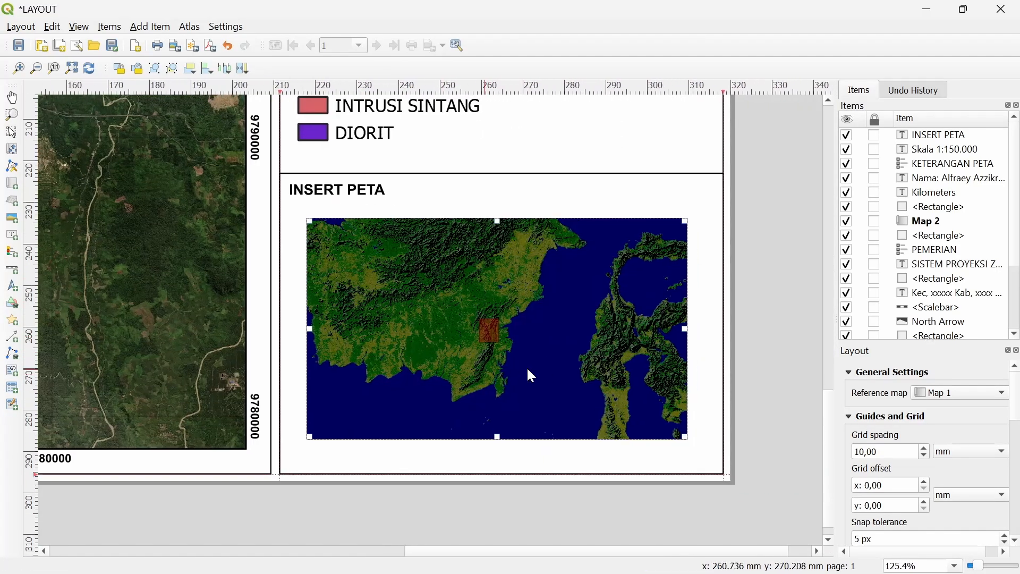
pyautogui.scroll(1, 528, 371)
# Add a new map frame, Map 3, in the insert map's lower right
pyautogui.click(150, 27)
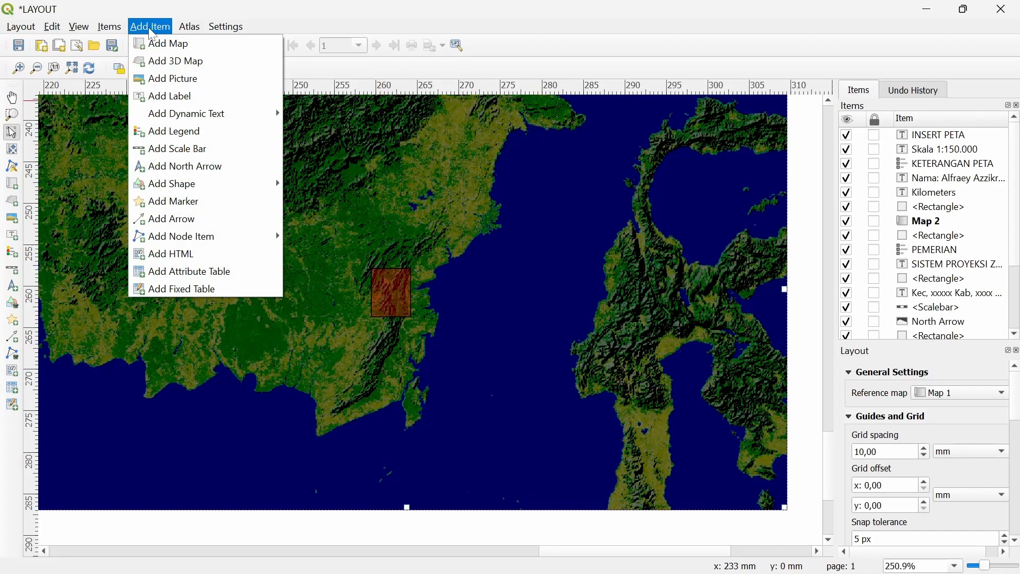
pyautogui.click(180, 47)
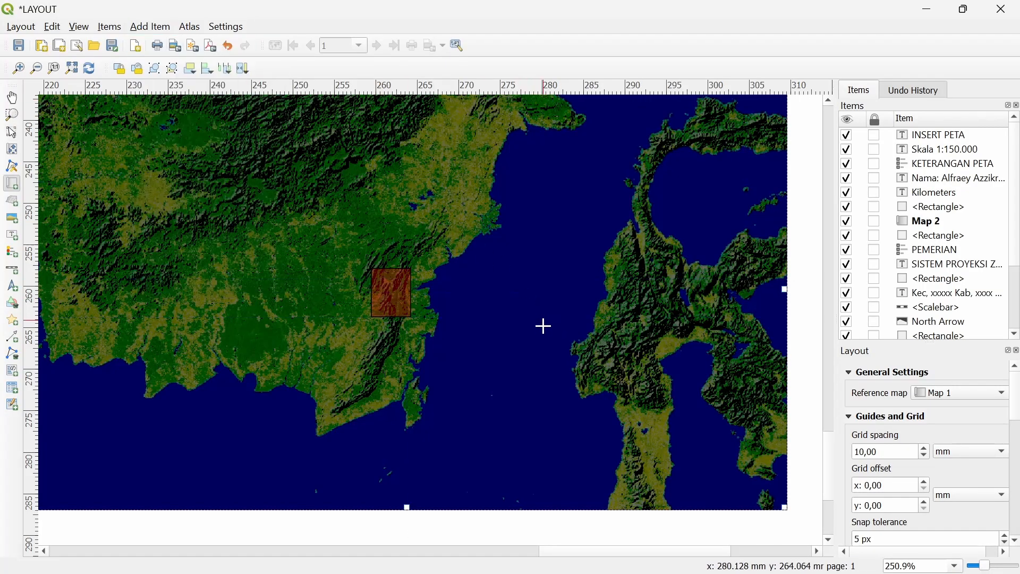
pyautogui.moveTo(523, 298); pyautogui.dragTo(764, 495)
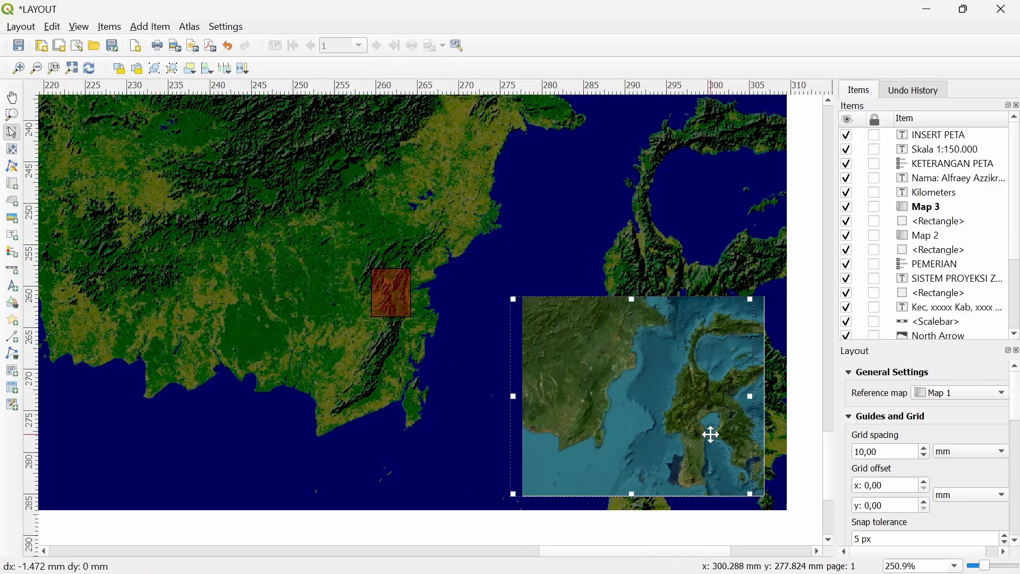
pyautogui.moveTo(710, 432); pyautogui.dragTo(684, 417)
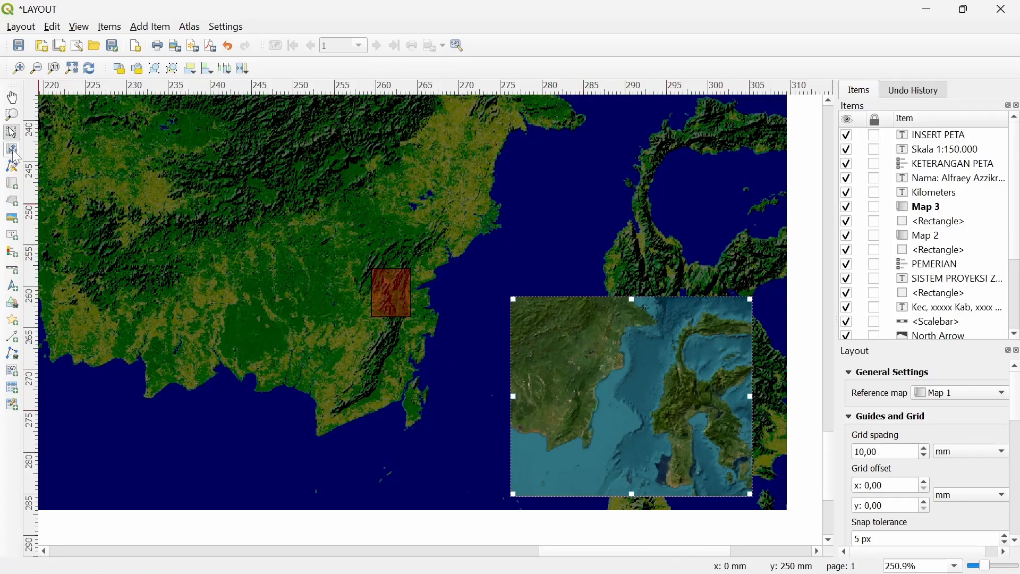
# Turn on KAVLING and zoom Map 3's satellite imagery onto the KAVLING plot grid
pyautogui.hotkey('alt', 'Tab')
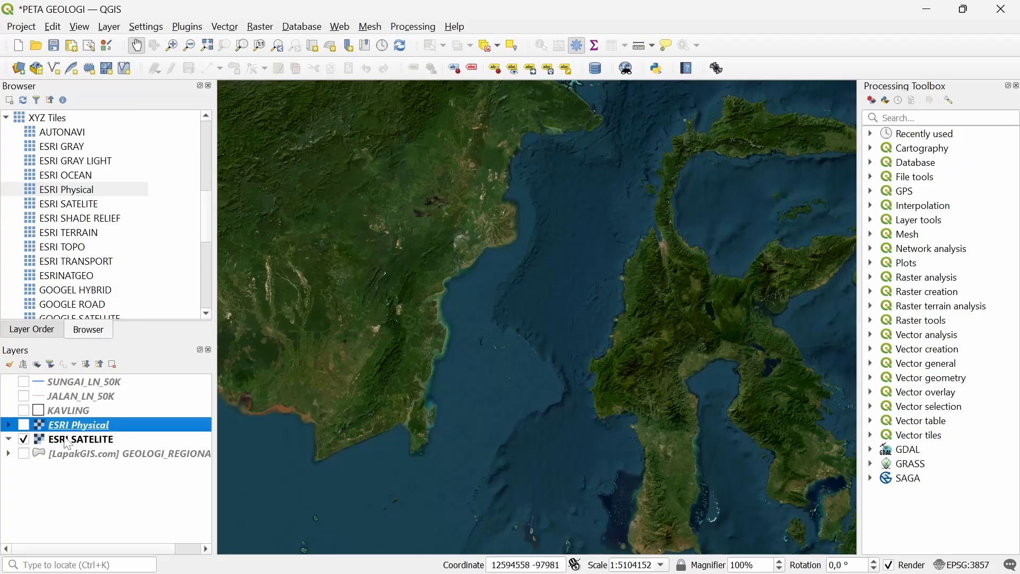
pyautogui.click(24, 410)
pyautogui.hotkey('alt', 'Tab')
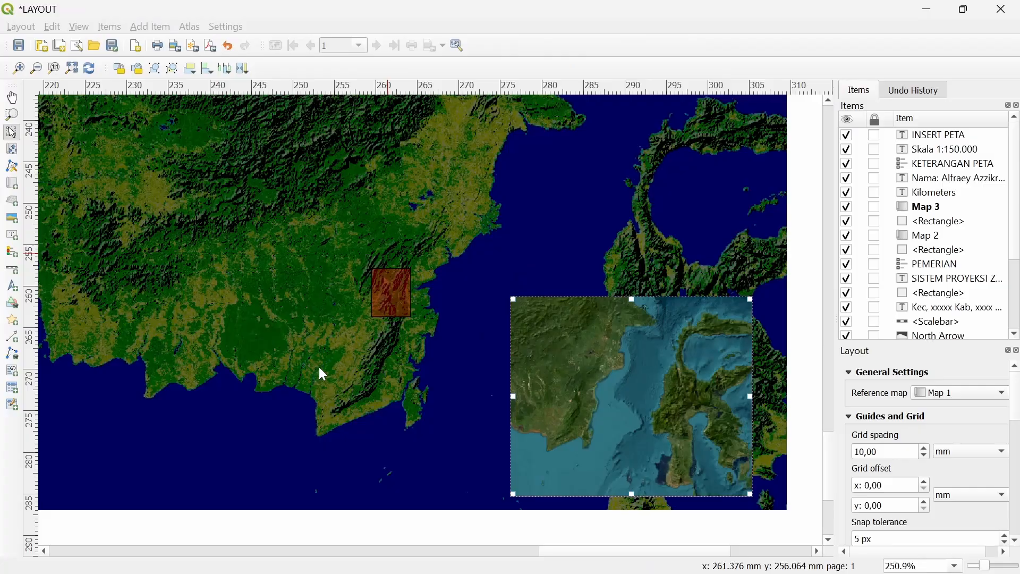
pyautogui.hotkey('alt', 'Tab')
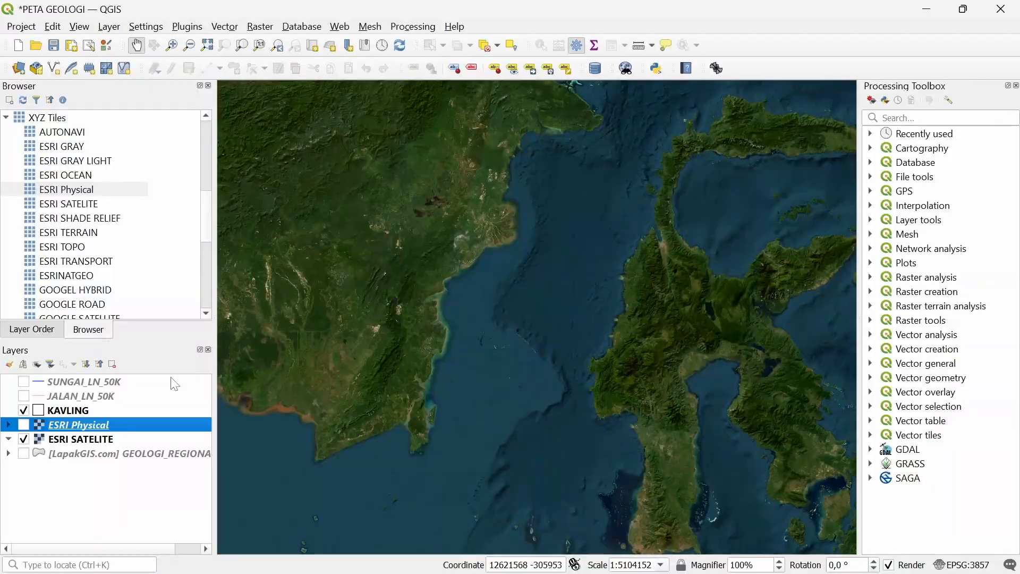
pyautogui.rightClick(133, 410)
pyautogui.hotkey('alt', 'Tab')
pyautogui.moveTo(654, 401); pyautogui.dragTo(653, 405)
pyautogui.scroll(3, 659, 375)
pyautogui.moveTo(671, 372); pyautogui.dragTo(637, 403)
pyautogui.scroll(1, 662, 383)
pyautogui.scroll(-3, 627, 411)
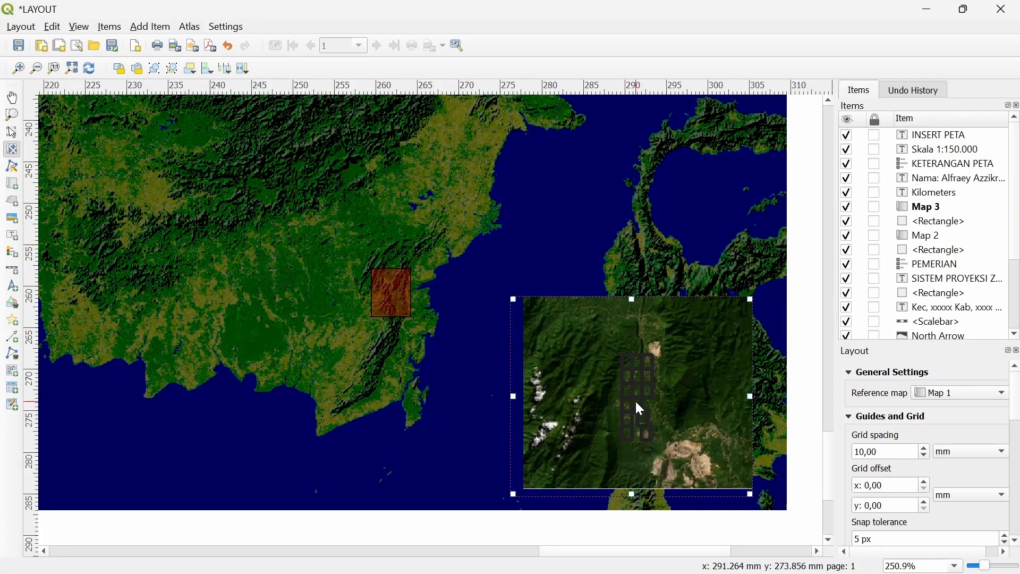
pyautogui.scroll(3, 616, 393)
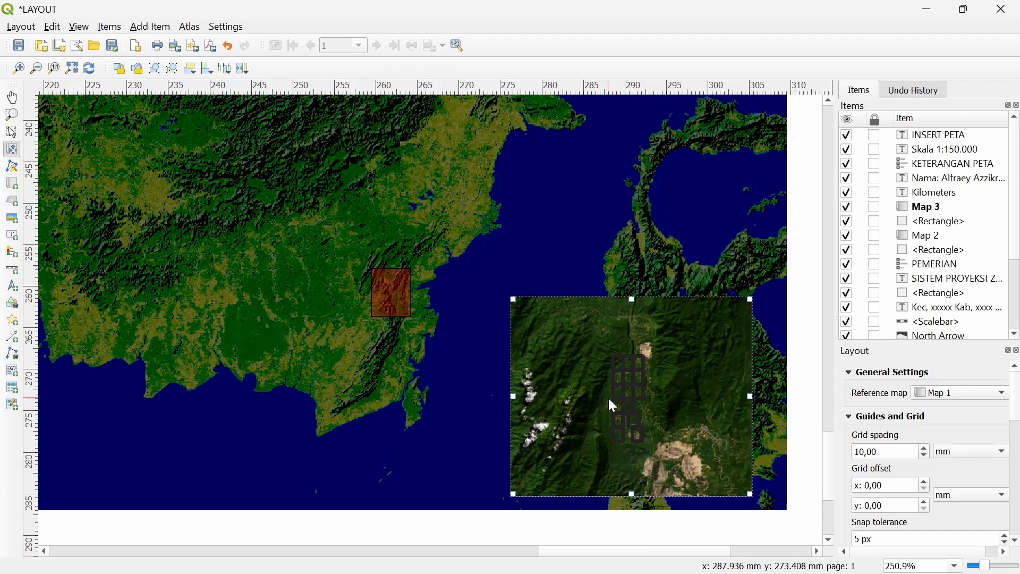
pyautogui.moveTo(640, 410); pyautogui.dragTo(648, 418)
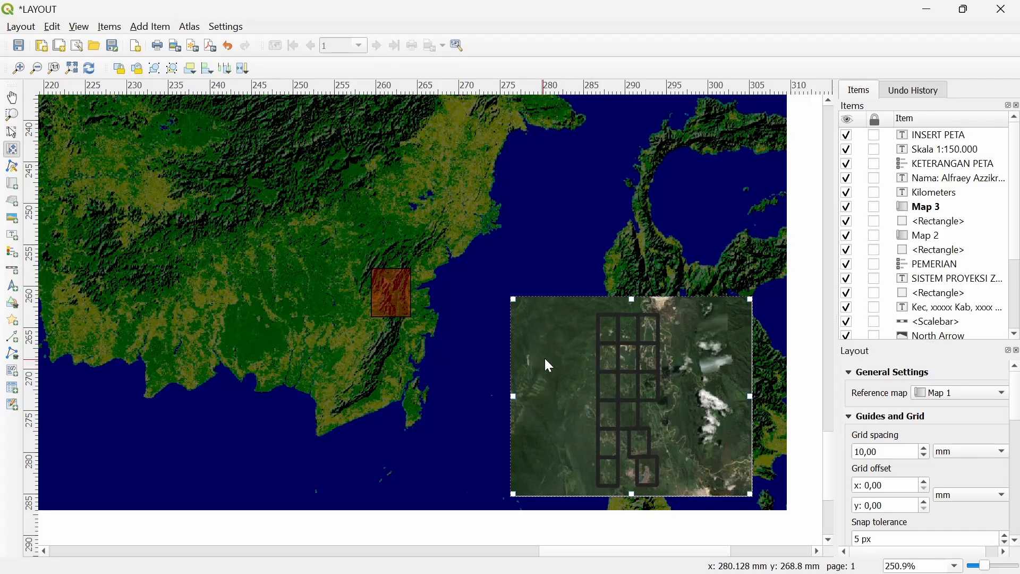
pyautogui.click(12, 132)
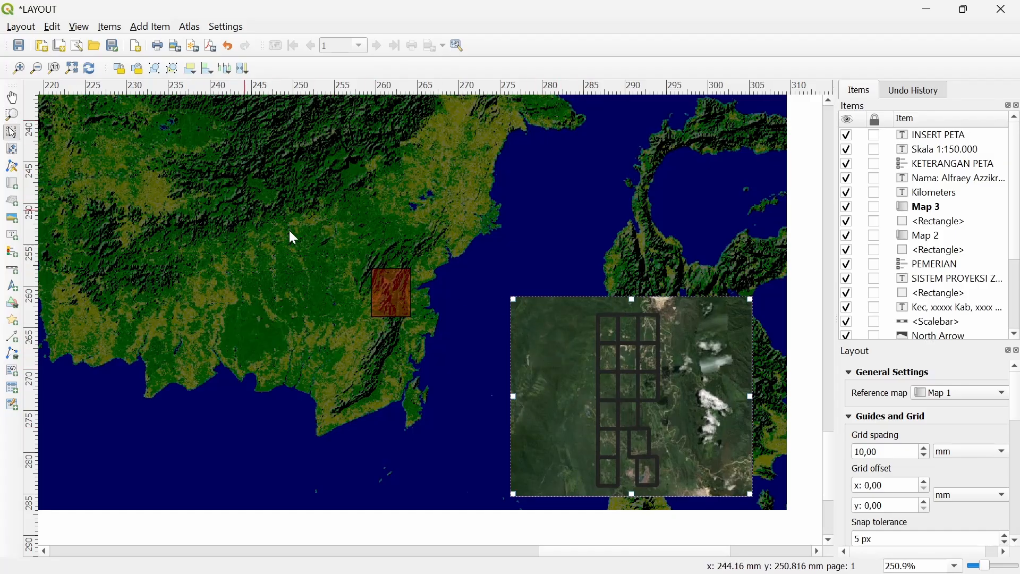
# Draw a line from the red box's upper corner to the inset map's top-left corner, with no arrowhead
pyautogui.click(142, 29)
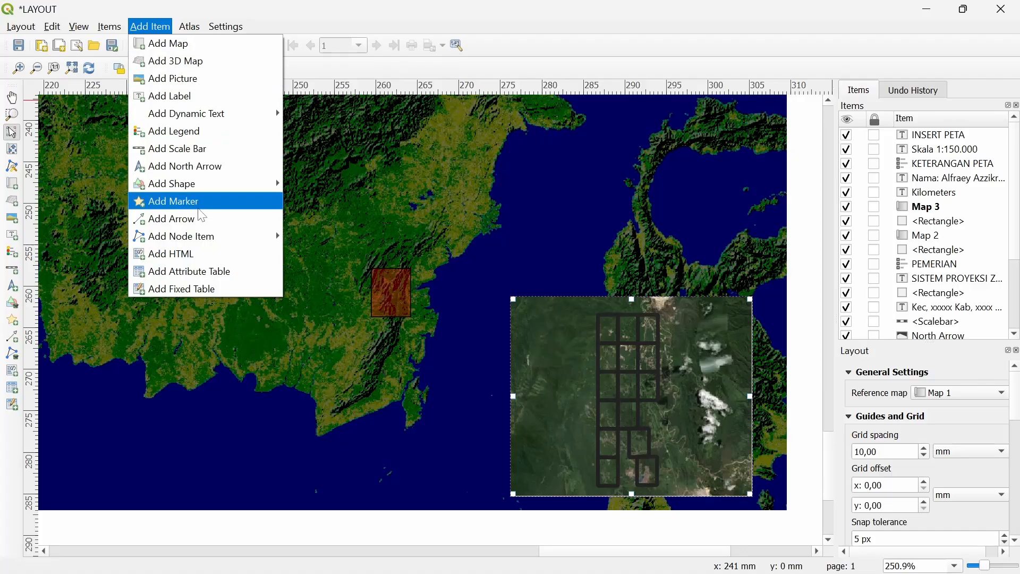
pyautogui.click(209, 218)
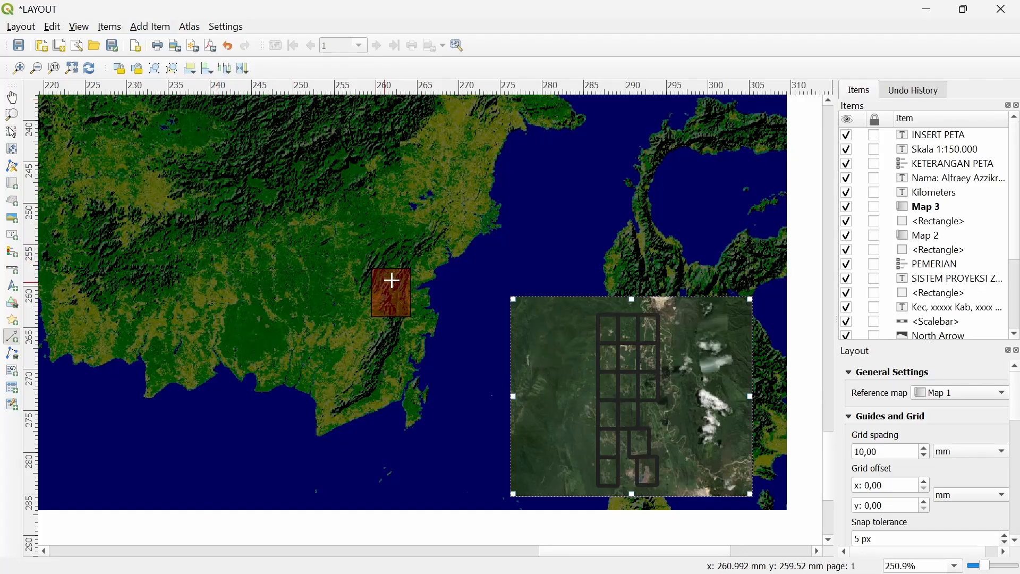
pyautogui.click(410, 270)
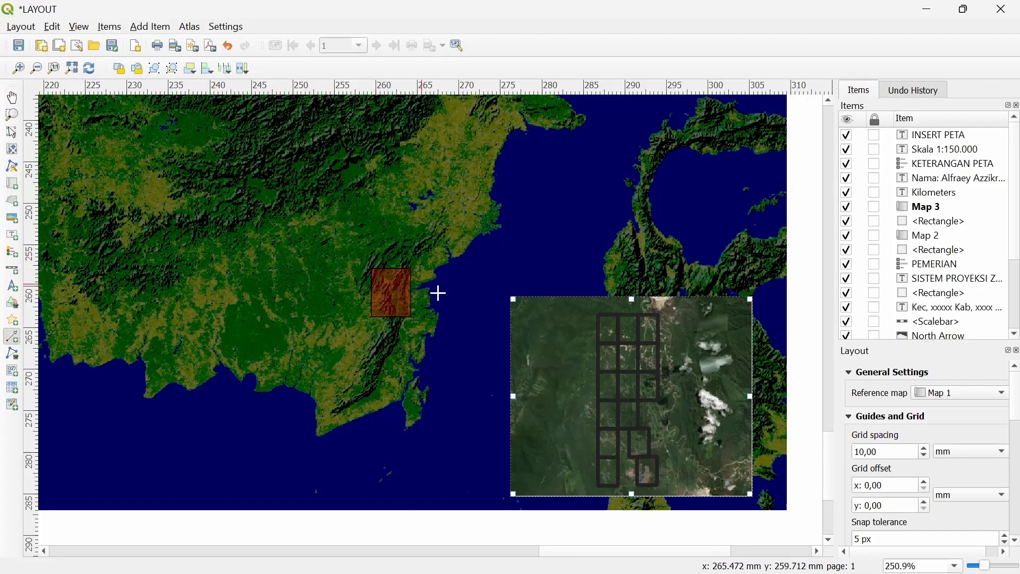
pyautogui.click(510, 295)
pyautogui.rightClick(510, 296)
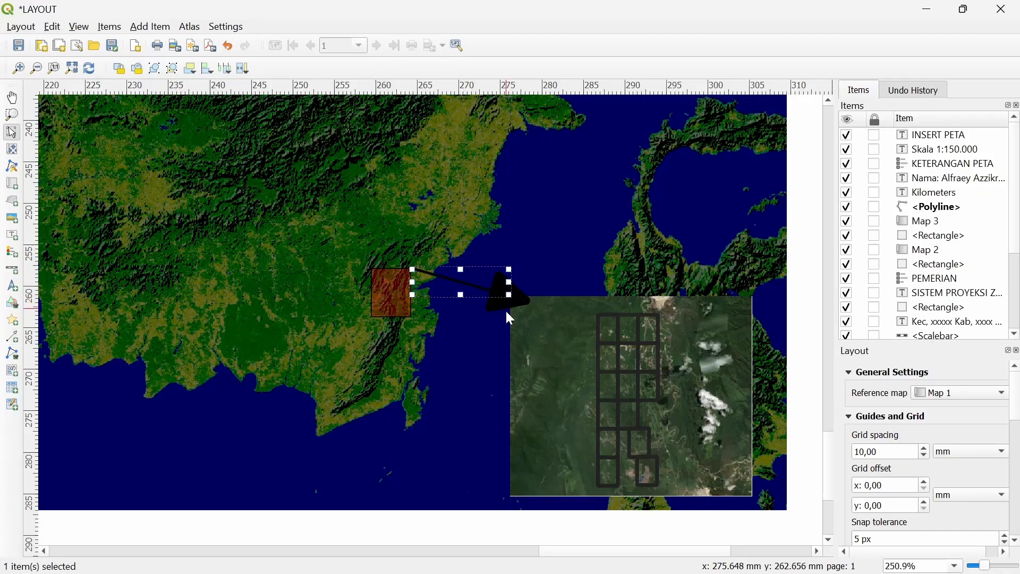
pyautogui.rightClick(487, 289)
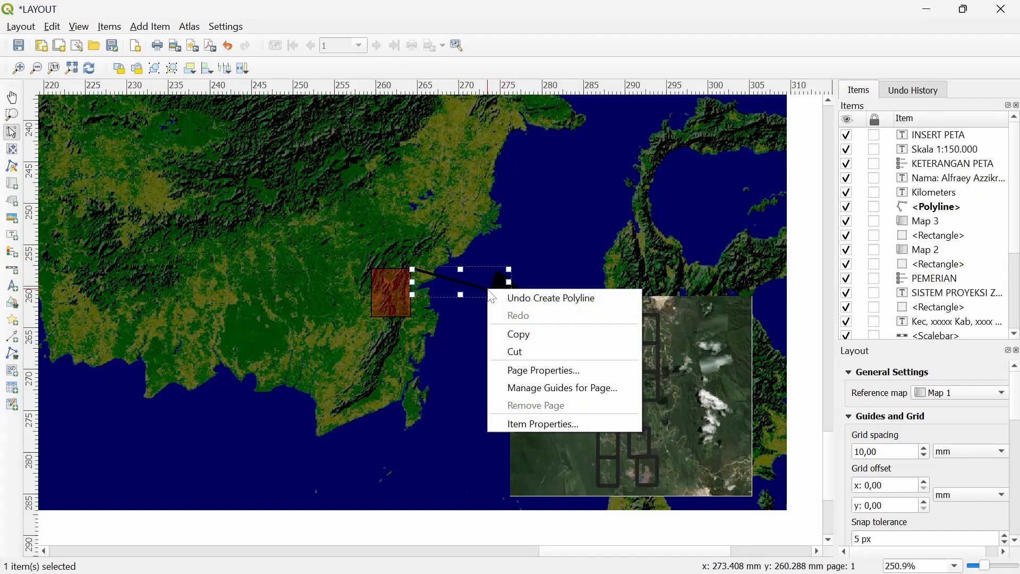
pyautogui.click(510, 423)
pyautogui.click(202, 357)
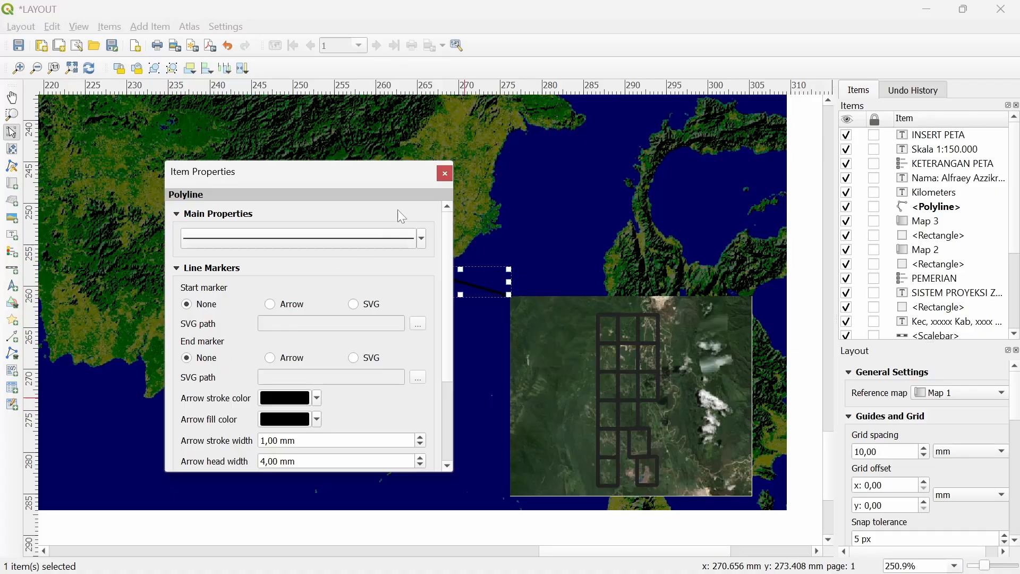
pyautogui.click(445, 173)
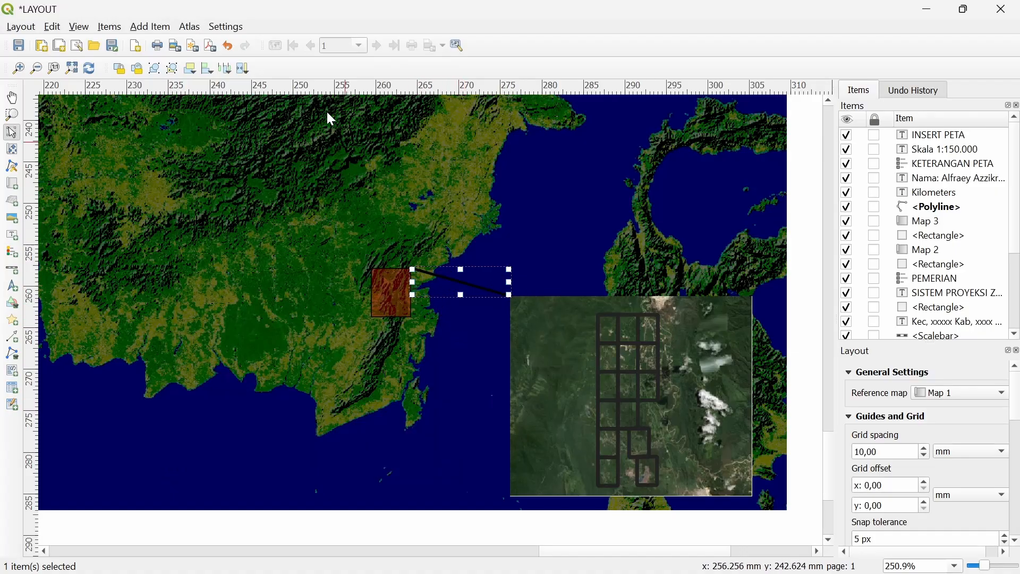
# Draw a second line without an arrowhead from the box's lower corner to the inset's bottom-left corner
pyautogui.click(151, 26)
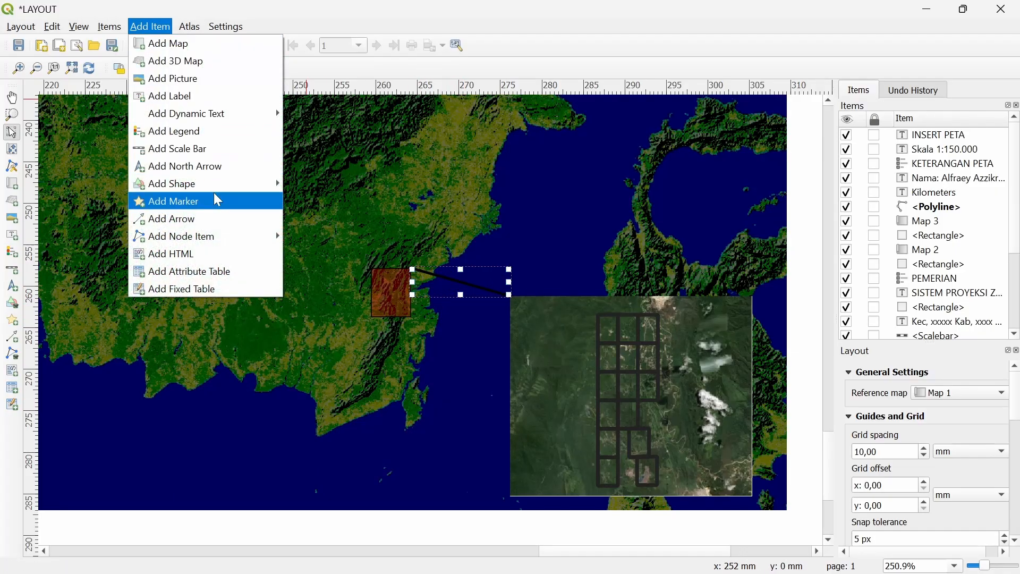
pyautogui.click(213, 219)
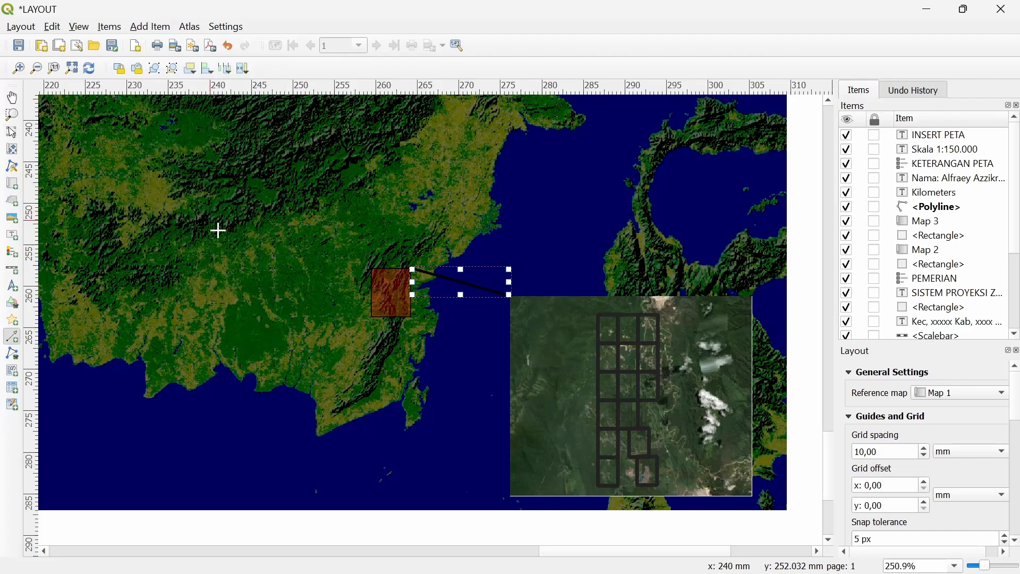
pyautogui.click(409, 315)
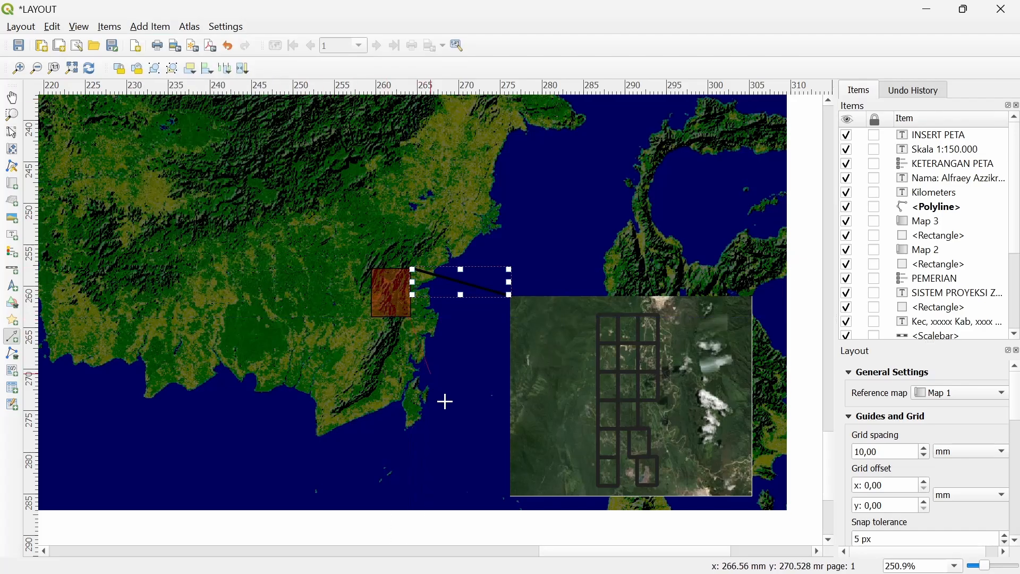
pyautogui.click(511, 498)
pyautogui.rightClick(511, 498)
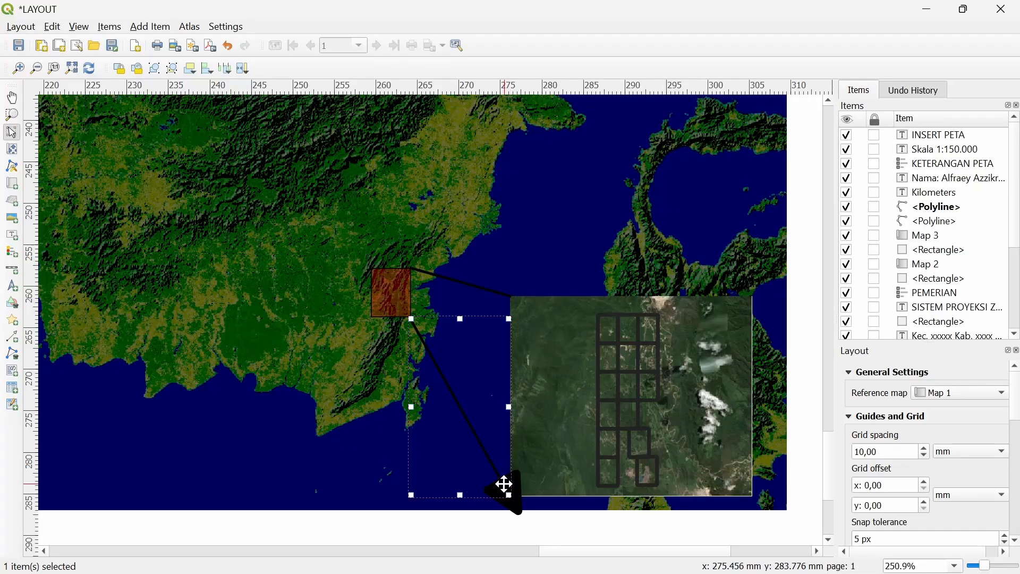
pyautogui.rightClick(501, 483)
pyautogui.click(511, 476)
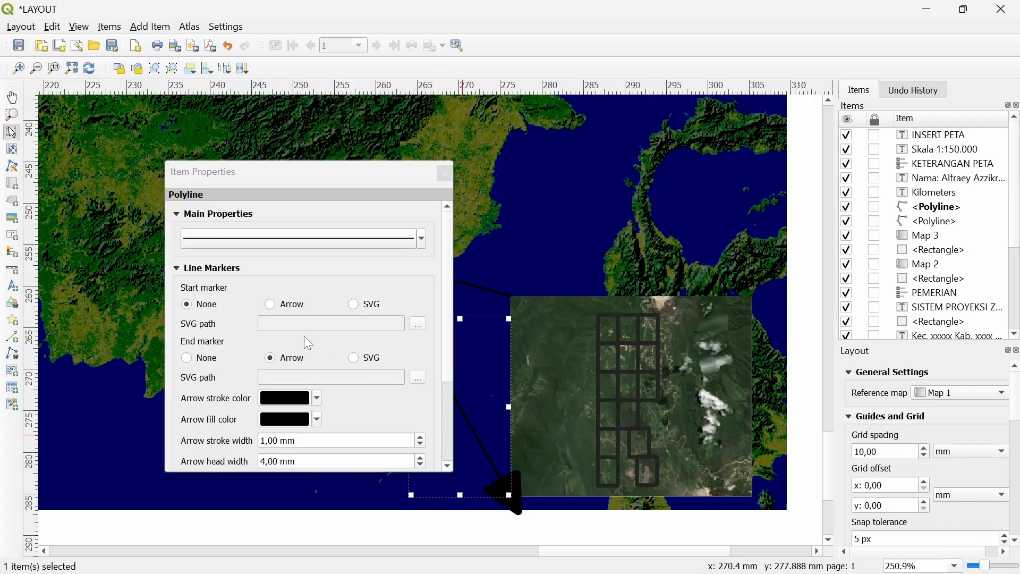
pyautogui.click(207, 359)
pyautogui.click(445, 174)
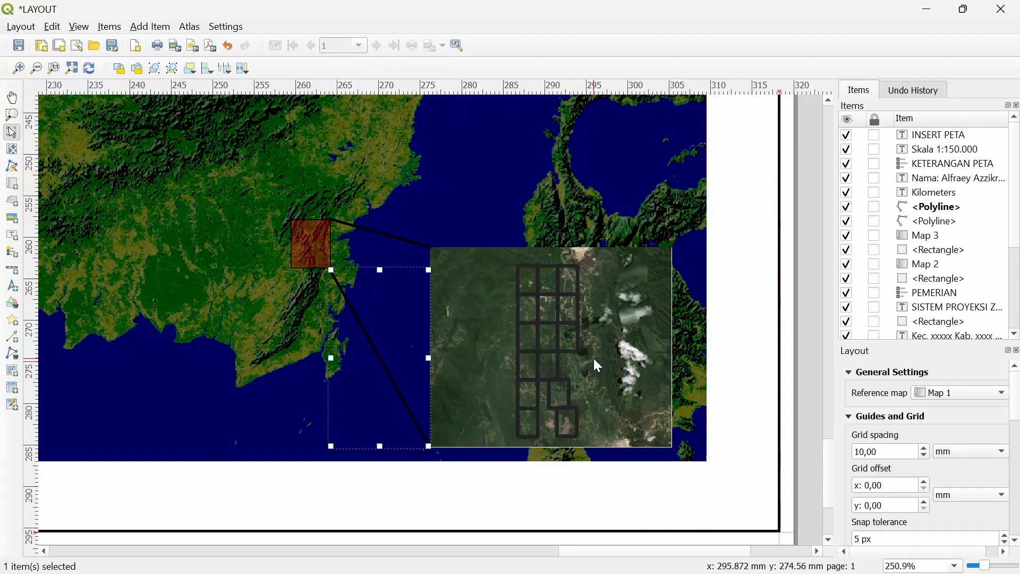
pyautogui.scroll(-2, 594, 358)
pyautogui.scroll(1, 735, 464)
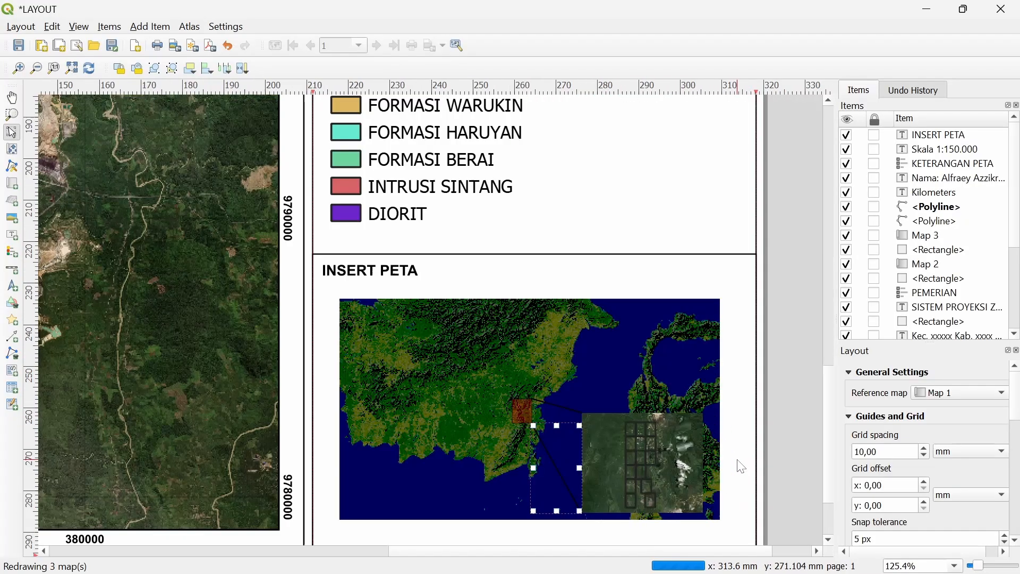
pyautogui.scroll(1, 616, 403)
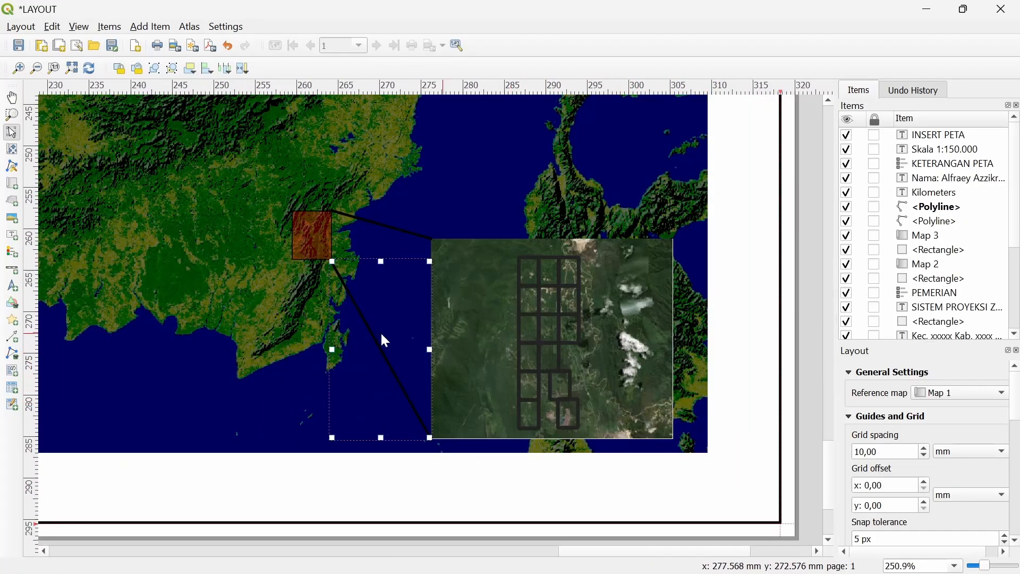
pyautogui.scroll(-1, 371, 333)
pyautogui.moveTo(563, 362); pyautogui.dragTo(813, 561)
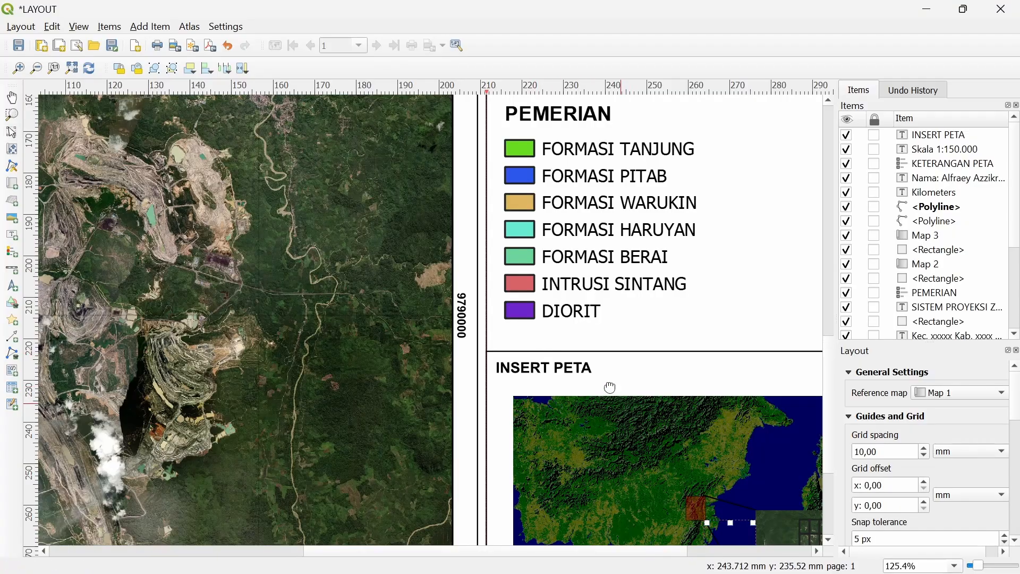
# Return to the layout window and select the study-area inset map, Map 3
pyautogui.moveTo(610, 387); pyautogui.dragTo(562, 358)
pyautogui.hotkey('alt', 'Tab')
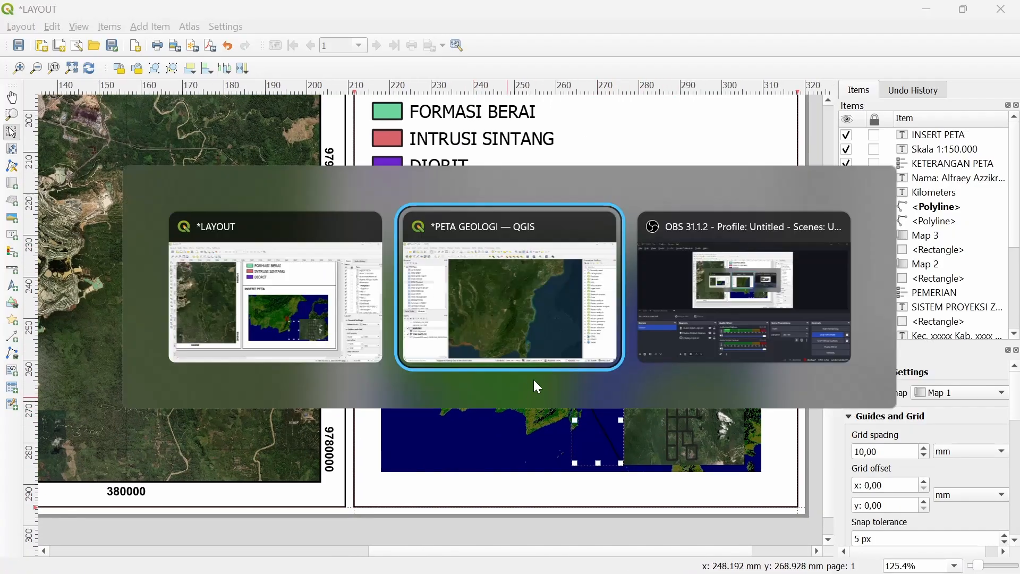
pyautogui.click(282, 324)
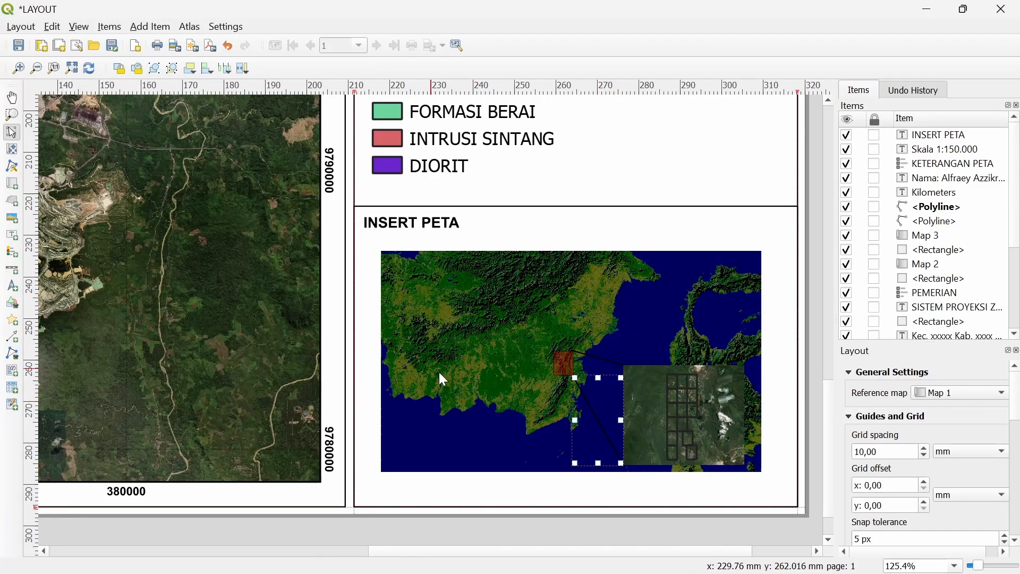
pyautogui.scroll(1, 589, 367)
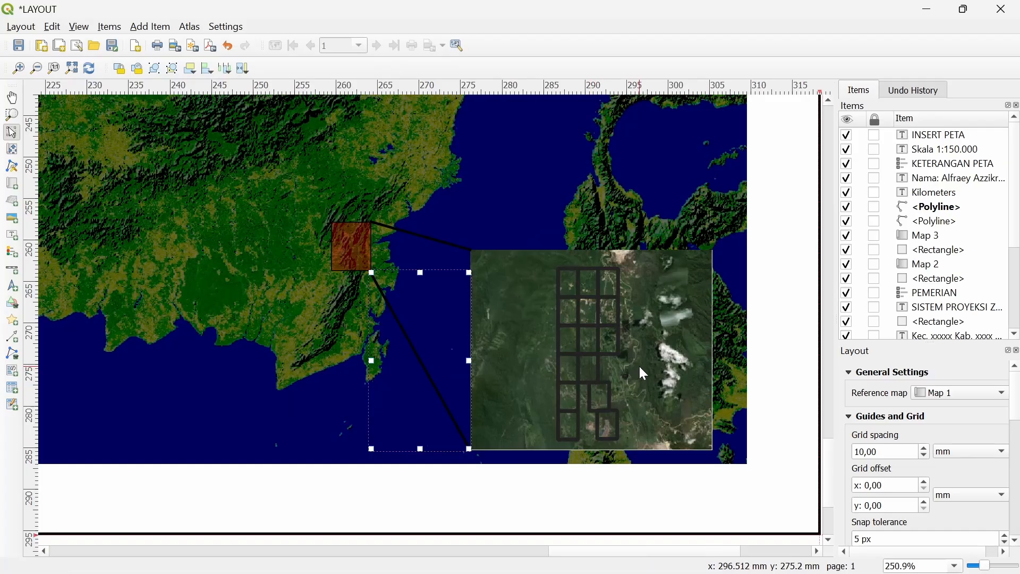
pyautogui.click(607, 366)
pyautogui.hotkey('alt', 'Tab')
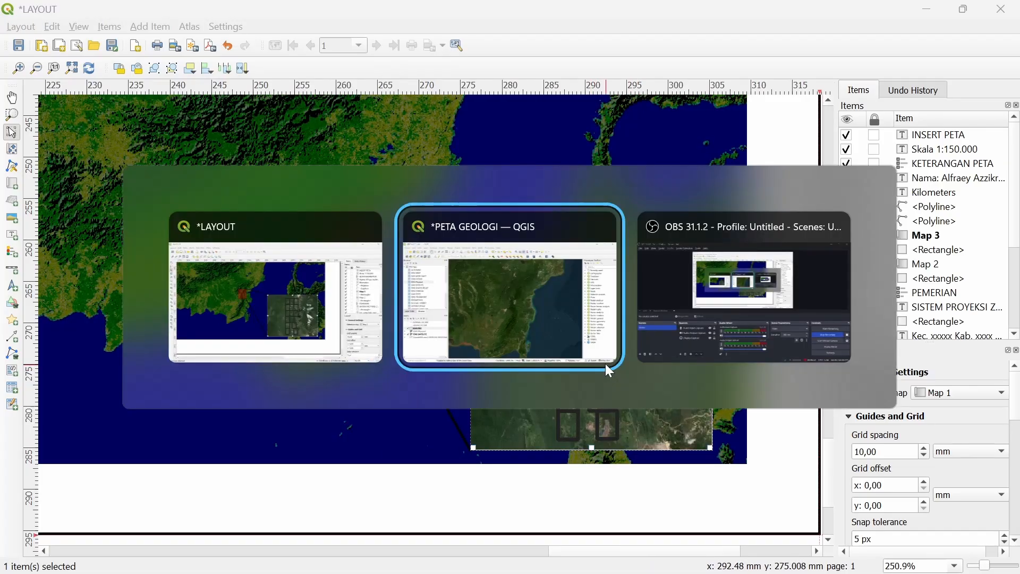
pyautogui.click(276, 297)
# Tick Lock layers and Lock styles for layers in Map 3's item properties
pyautogui.rightClick(552, 386)
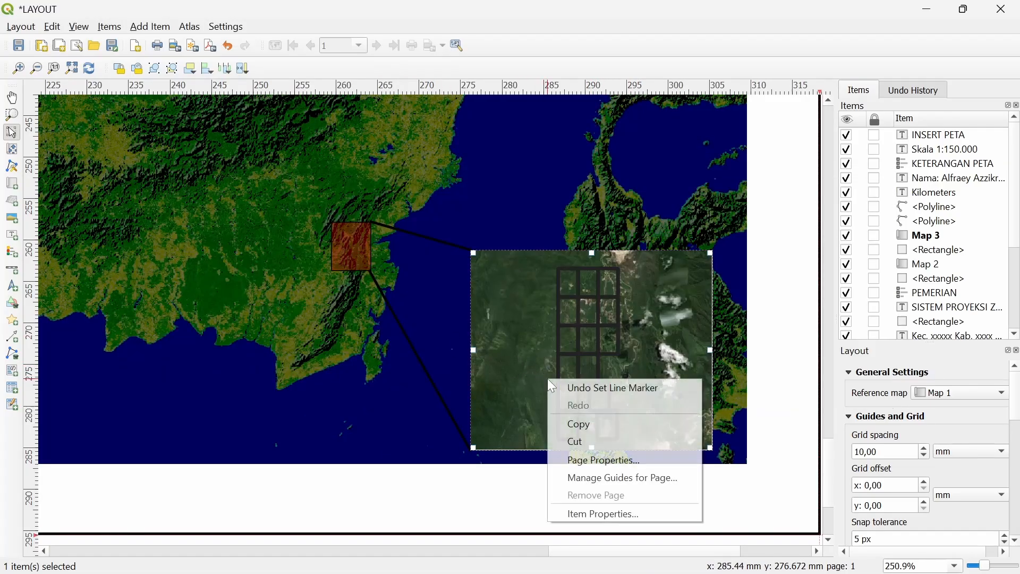
pyautogui.click(606, 513)
pyautogui.click(196, 383)
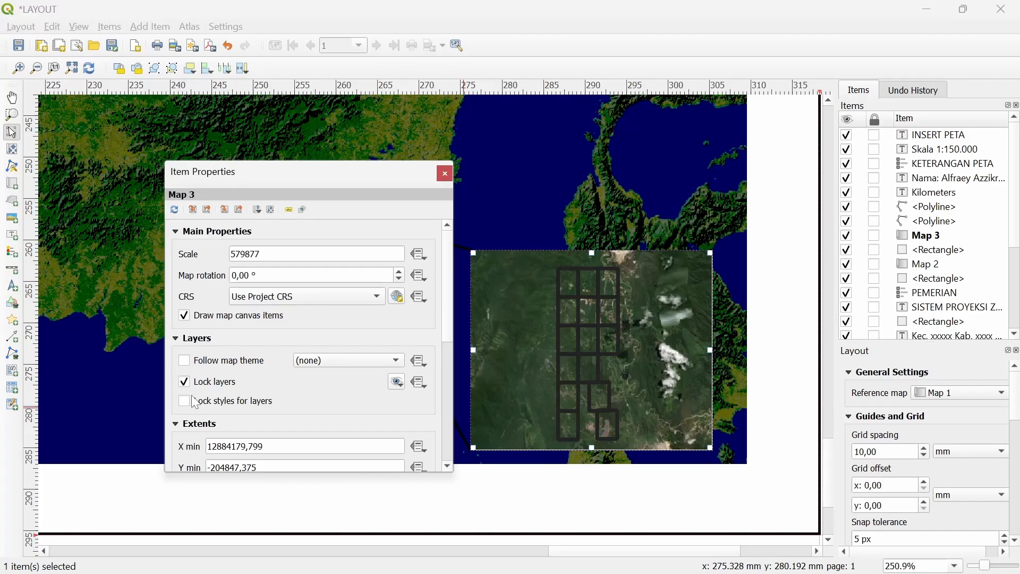
pyautogui.click(196, 403)
pyautogui.click(445, 175)
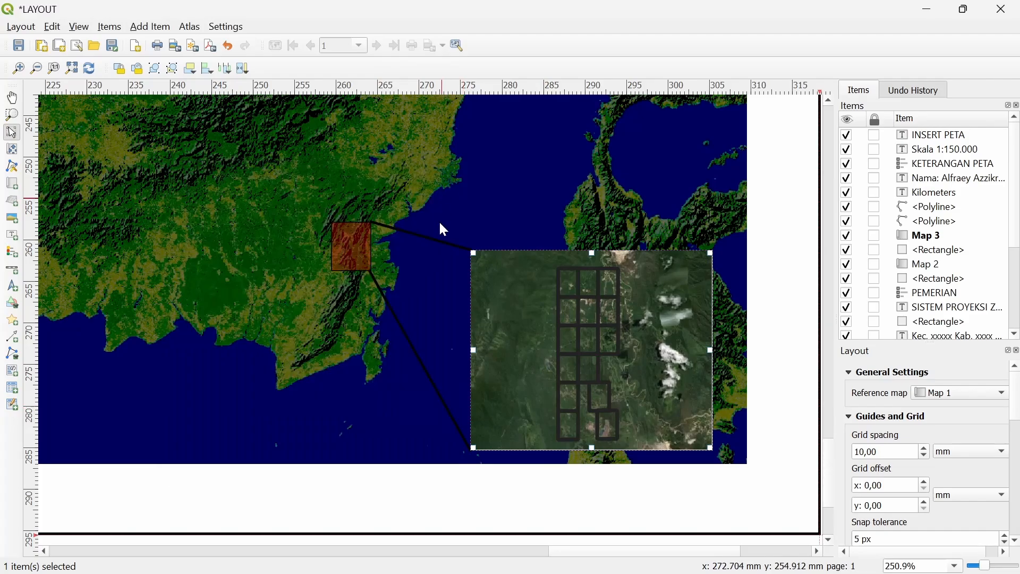
pyautogui.scroll(-1, 478, 219)
# Add Grid 1 to Map 2 and set its CRS to EPSG:32750 WGS 84 / UTM
pyautogui.rightClick(477, 223)
pyautogui.click(542, 363)
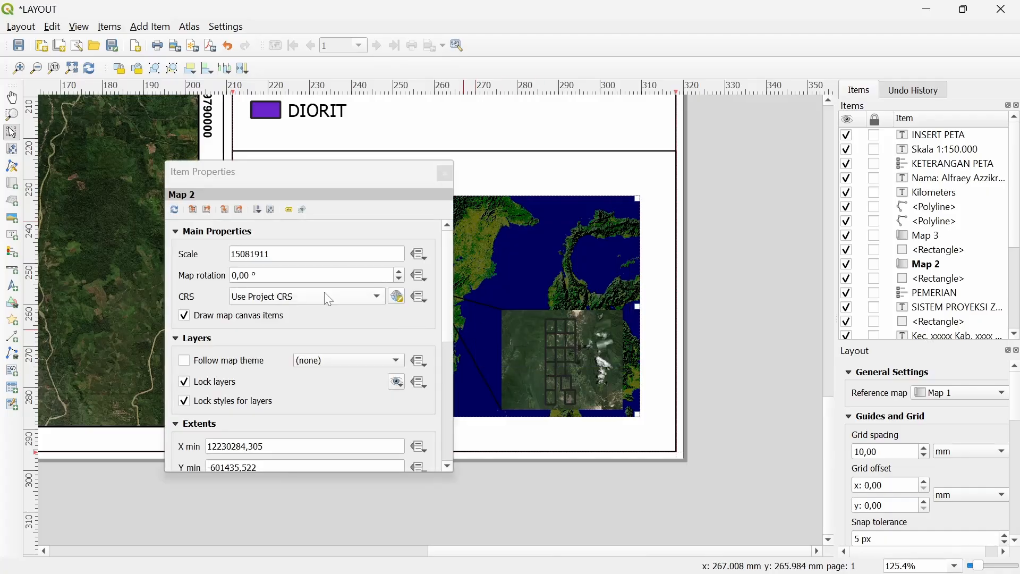
pyautogui.scroll(-4, 192, 391)
pyautogui.scroll(-1, 190, 429)
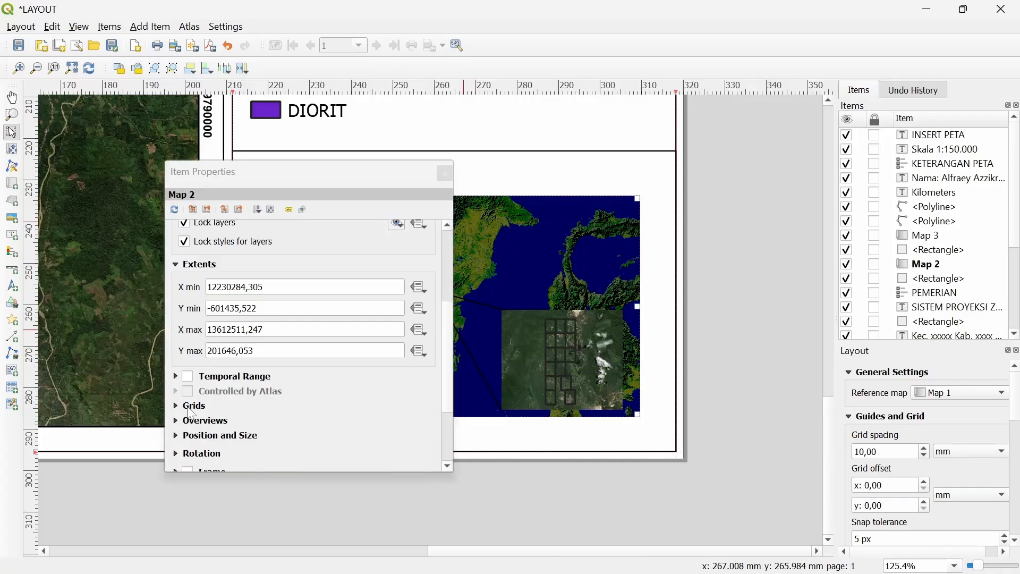
pyautogui.click(193, 406)
pyautogui.click(208, 359)
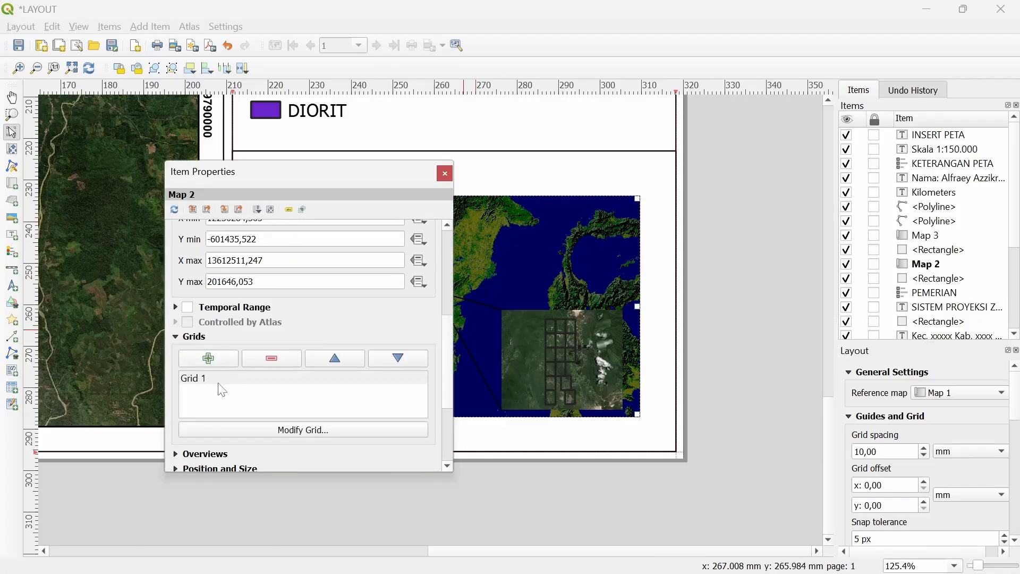
pyautogui.click(217, 384)
pyautogui.click(254, 430)
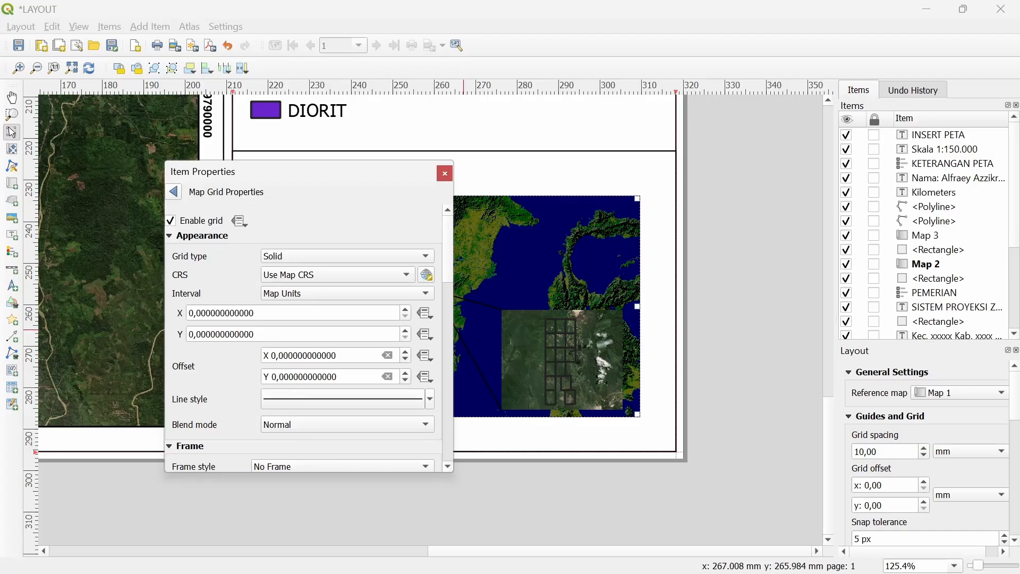
pyautogui.click(301, 273)
pyautogui.click(321, 315)
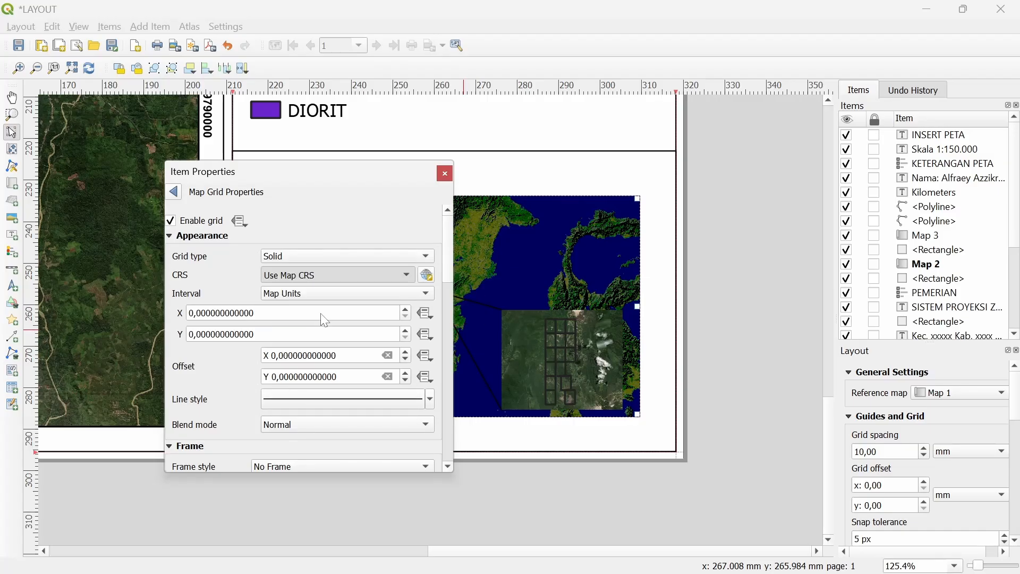
# Set both the X and Y grid intervals to 1000000 map units
pyautogui.moveTo(321, 313); pyautogui.dragTo(189, 313)
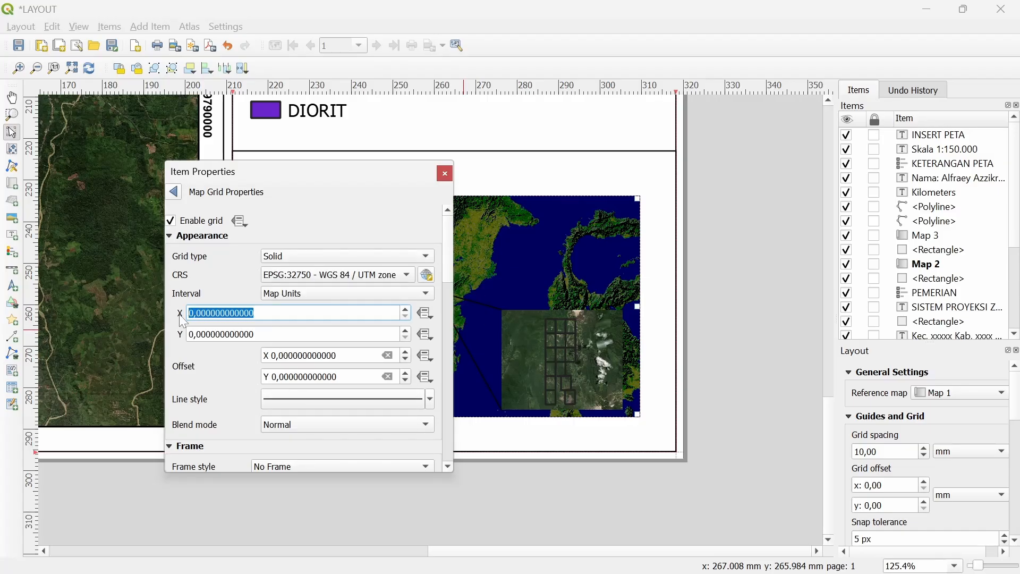
pyautogui.write('1')
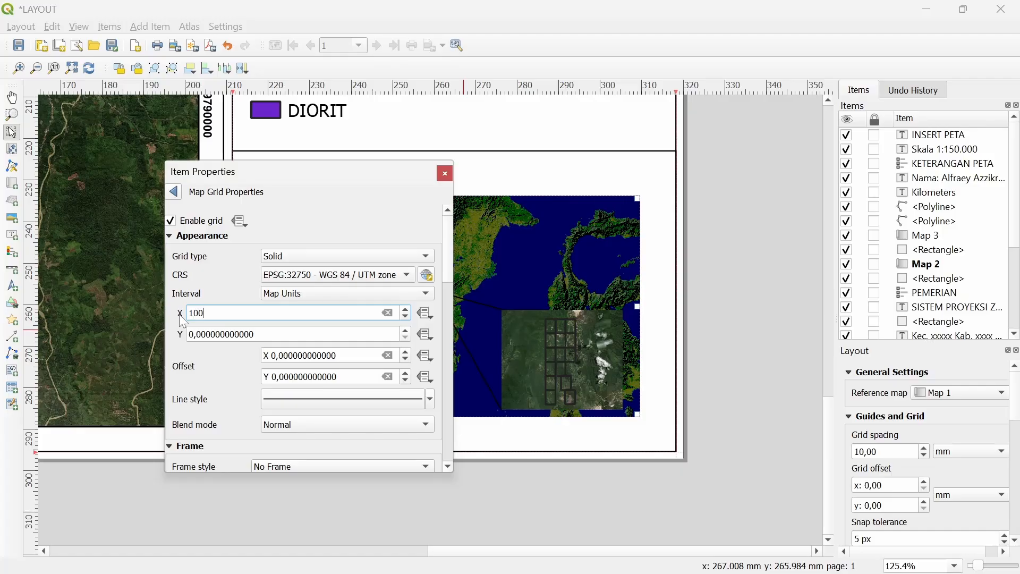
pyautogui.press('Return')
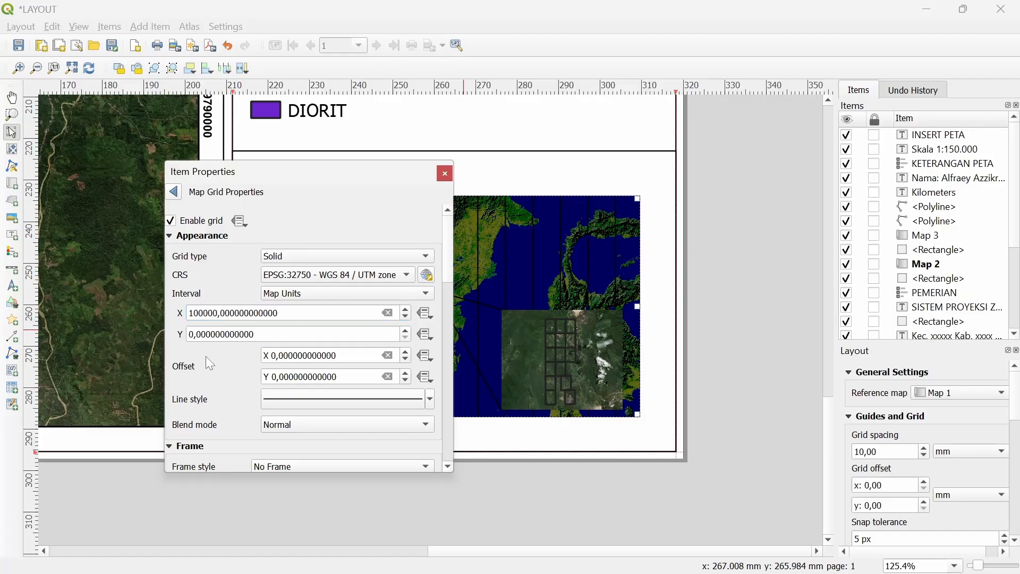
pyautogui.click(218, 313)
pyautogui.write('0')
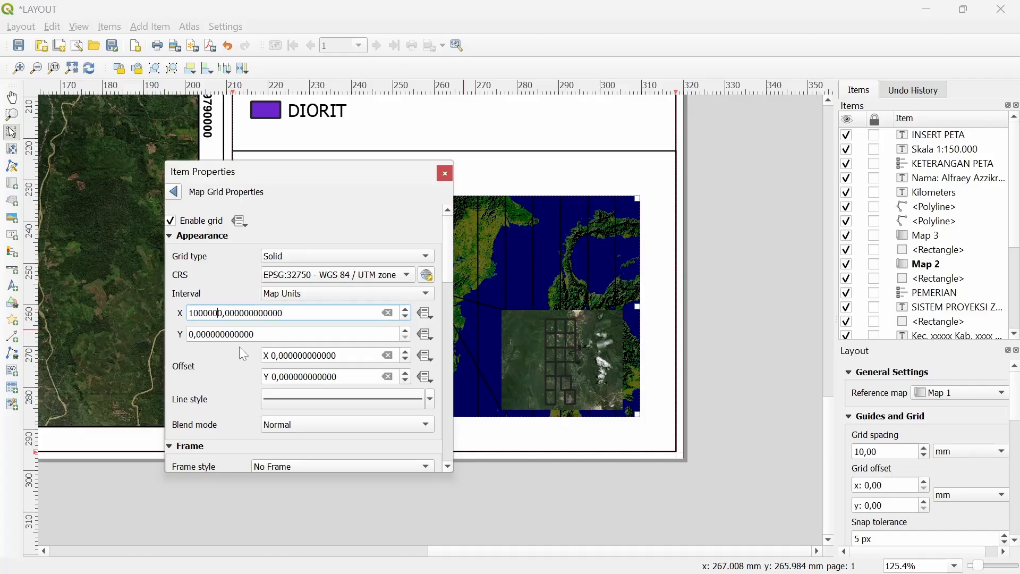
pyautogui.press('Return')
pyautogui.moveTo(284, 176); pyautogui.dragTo(242, 208)
pyautogui.moveTo(266, 331); pyautogui.dragTo(120, 333)
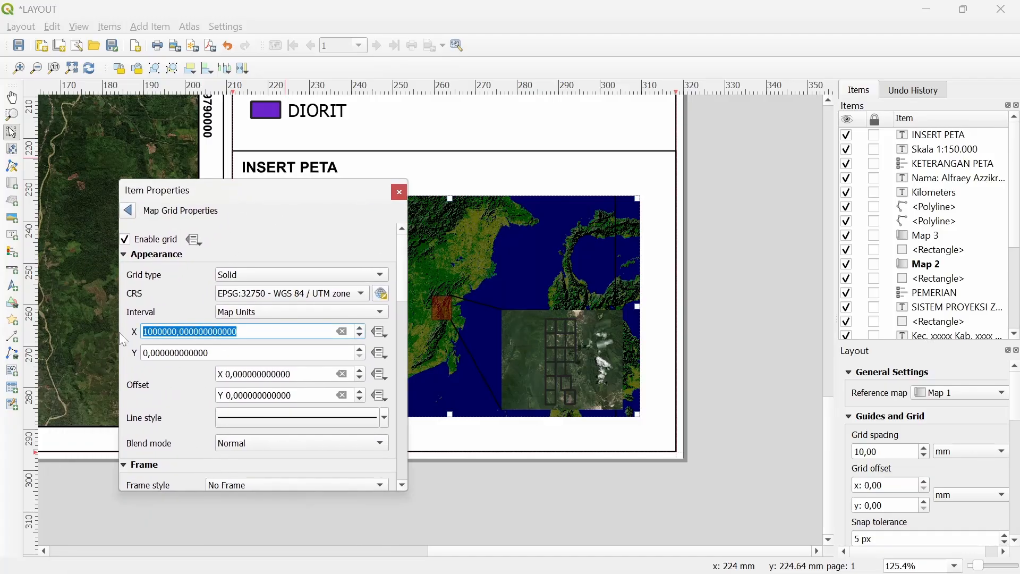
pyautogui.hotkey('ctrl', 'c')
pyautogui.moveTo(239, 352); pyautogui.dragTo(128, 351)
pyautogui.hotkey('ctrl', 'v')
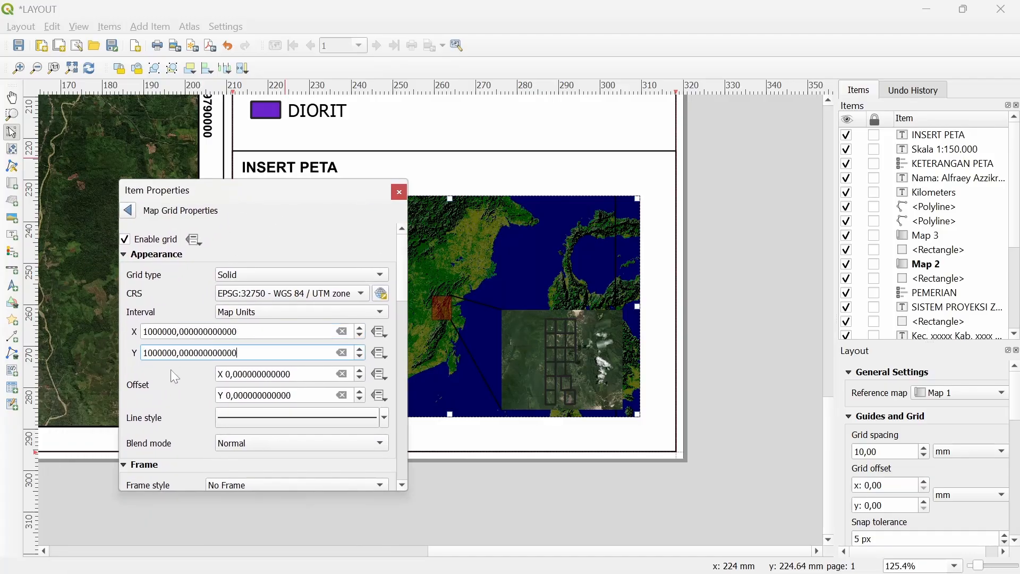
pyautogui.press('Return')
pyautogui.moveTo(255, 216); pyautogui.dragTo(195, 193)
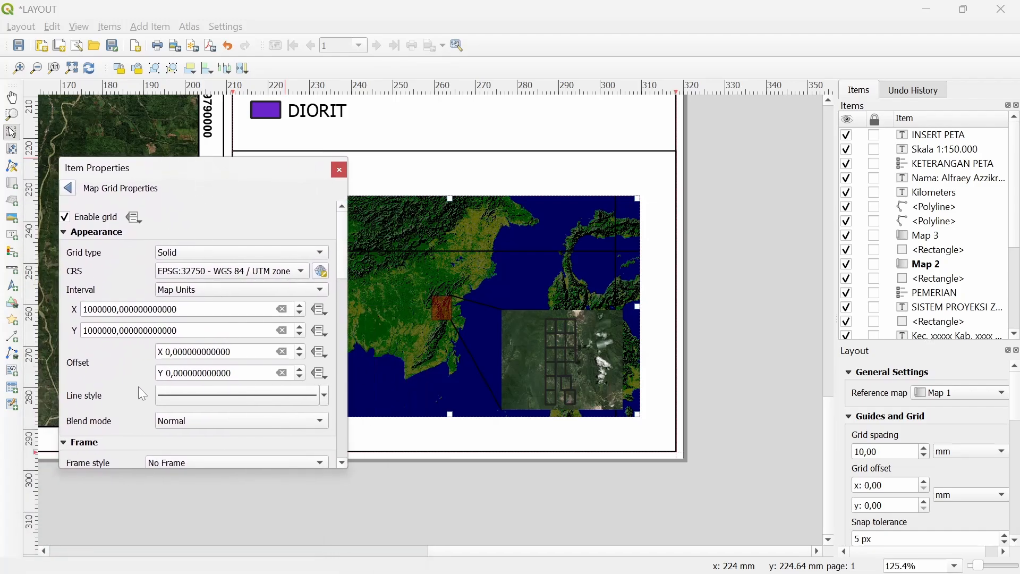
# Give Map 2's grid an exterior-ticks frame with 1 mm ticks
pyautogui.scroll(-5, 130, 382)
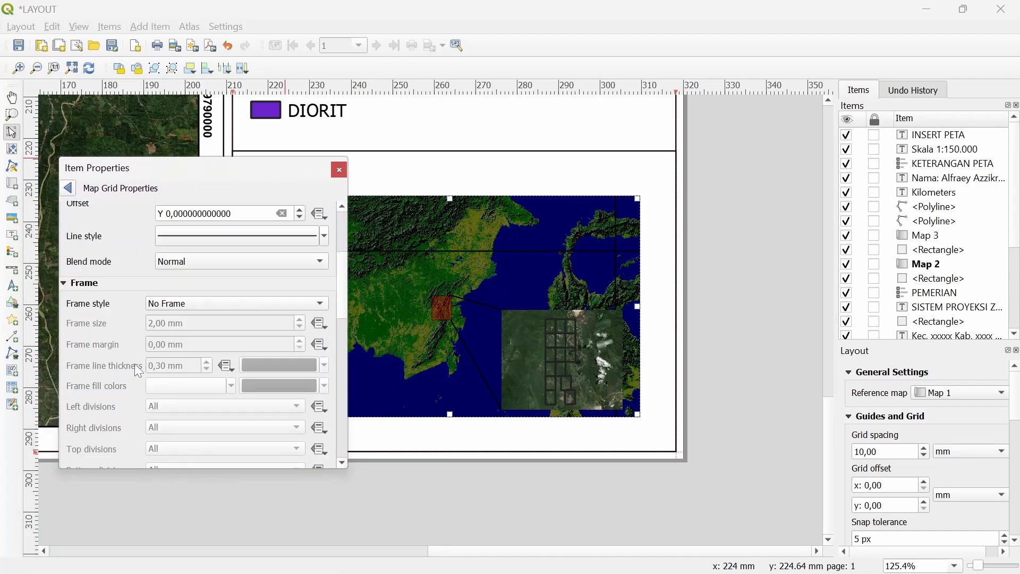
pyautogui.click(189, 303)
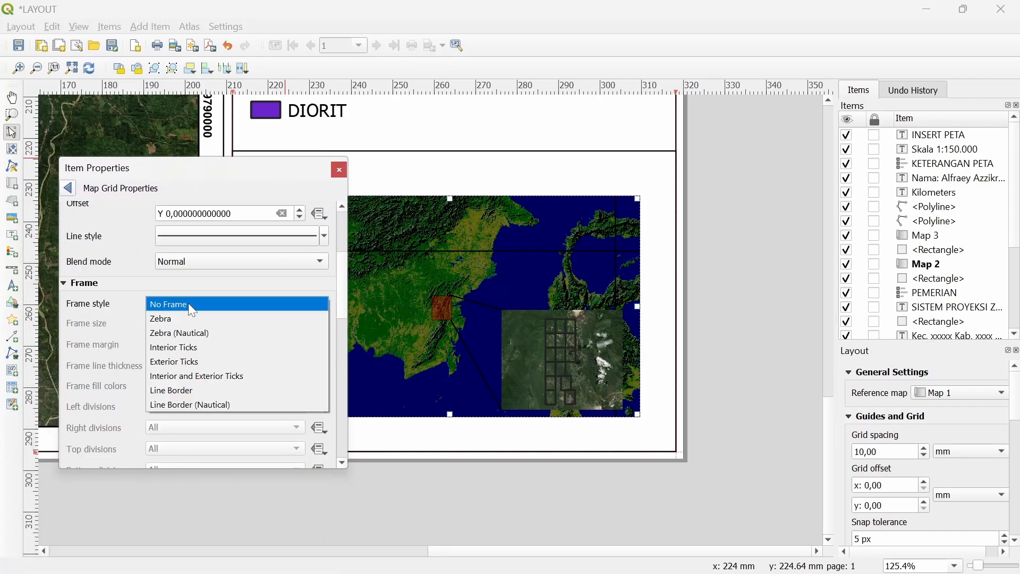
pyautogui.click(191, 362)
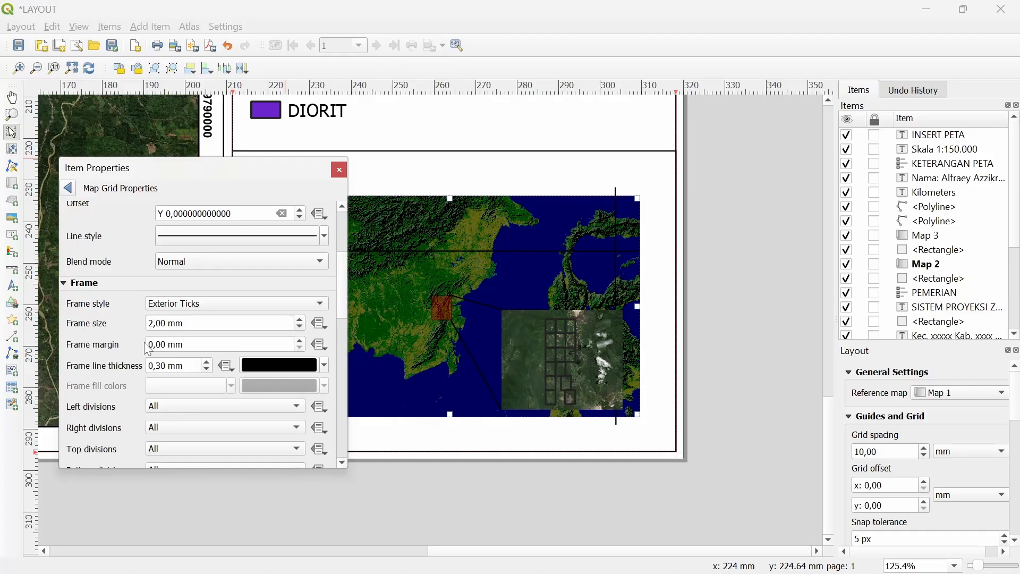
pyautogui.click(299, 326)
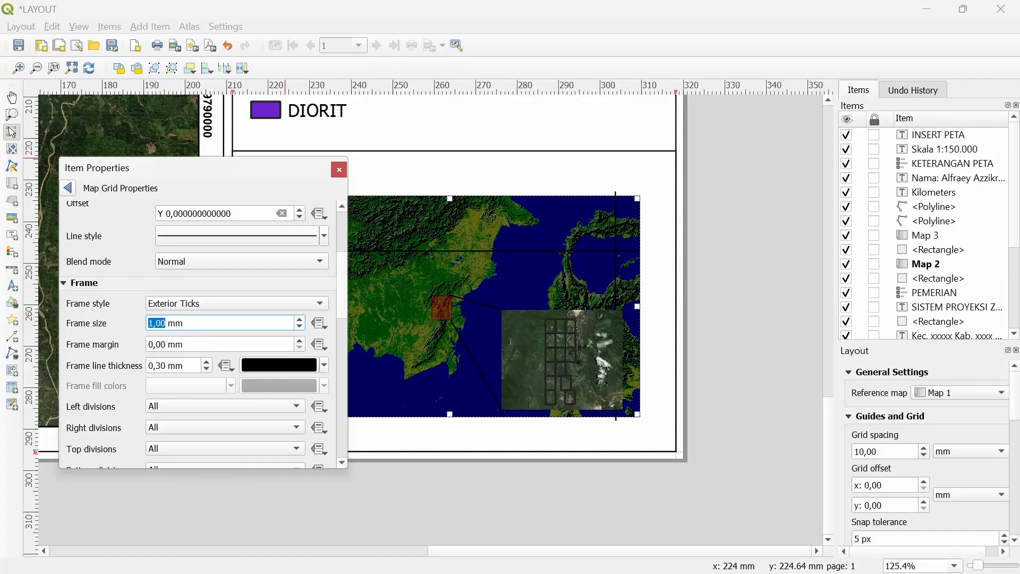
# Show grid coordinates, with left labels vertical ascending and right labels vertical descending
pyautogui.scroll(-4, 109, 346)
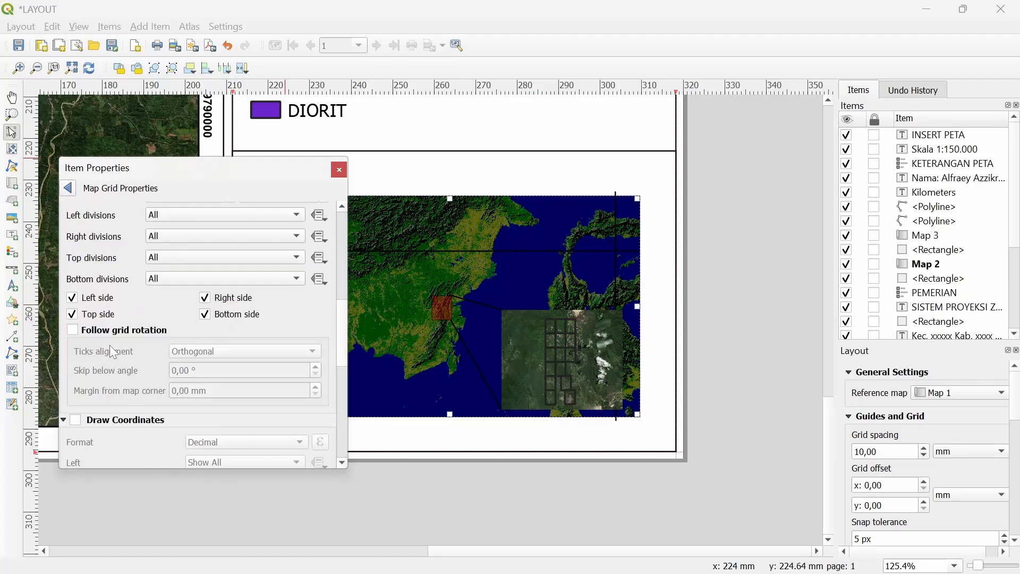
pyautogui.click(112, 355)
pyautogui.scroll(-3, 117, 385)
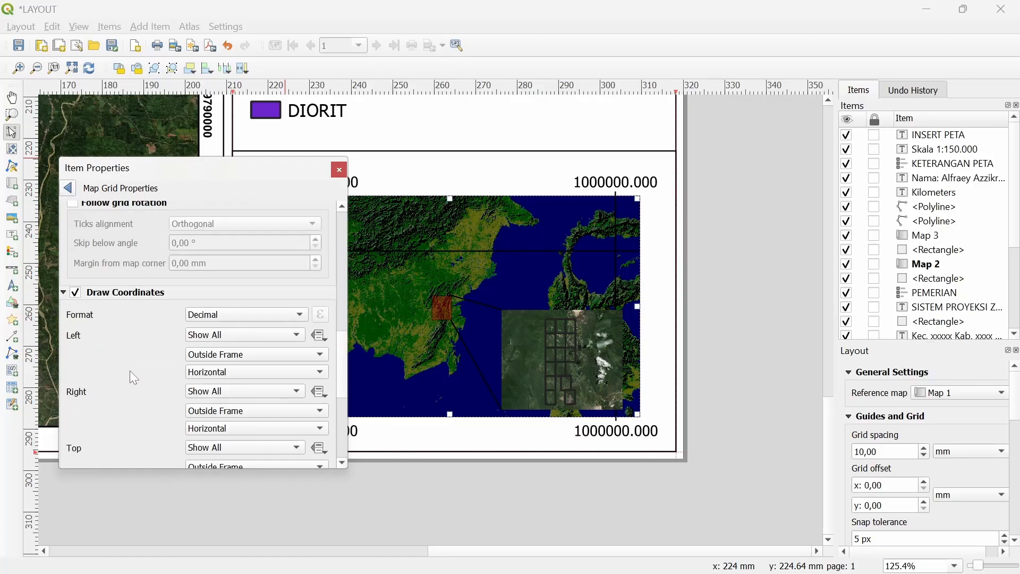
pyautogui.click(215, 371)
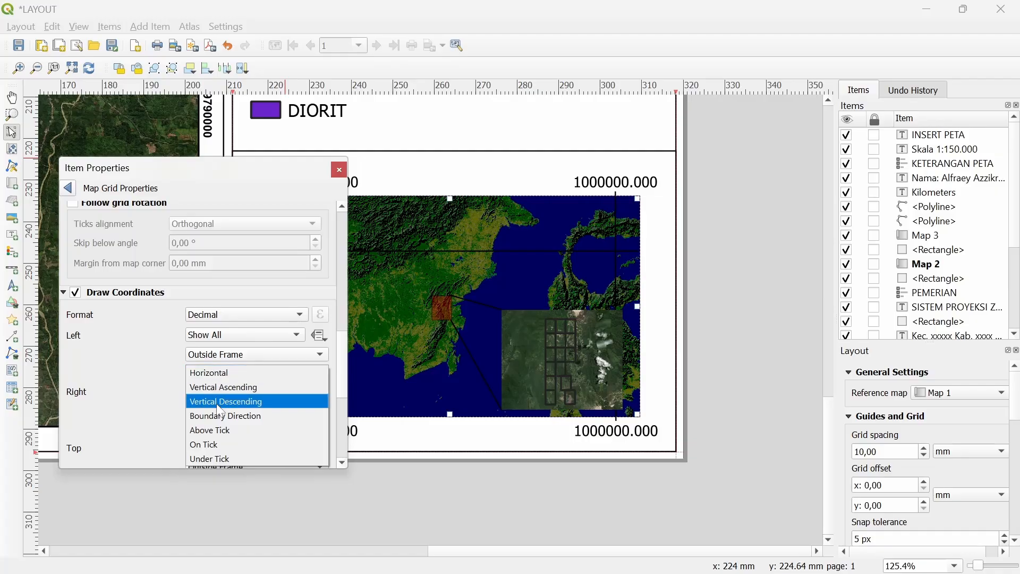
pyautogui.click(207, 389)
pyautogui.scroll(-1, 208, 392)
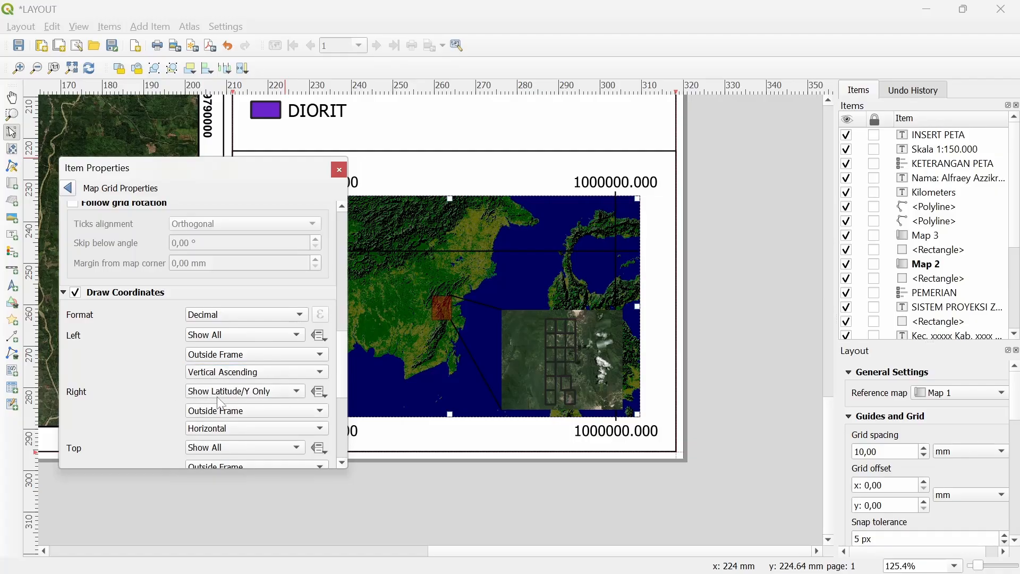
pyautogui.scroll(1, 217, 392)
pyautogui.scroll(-1, 139, 416)
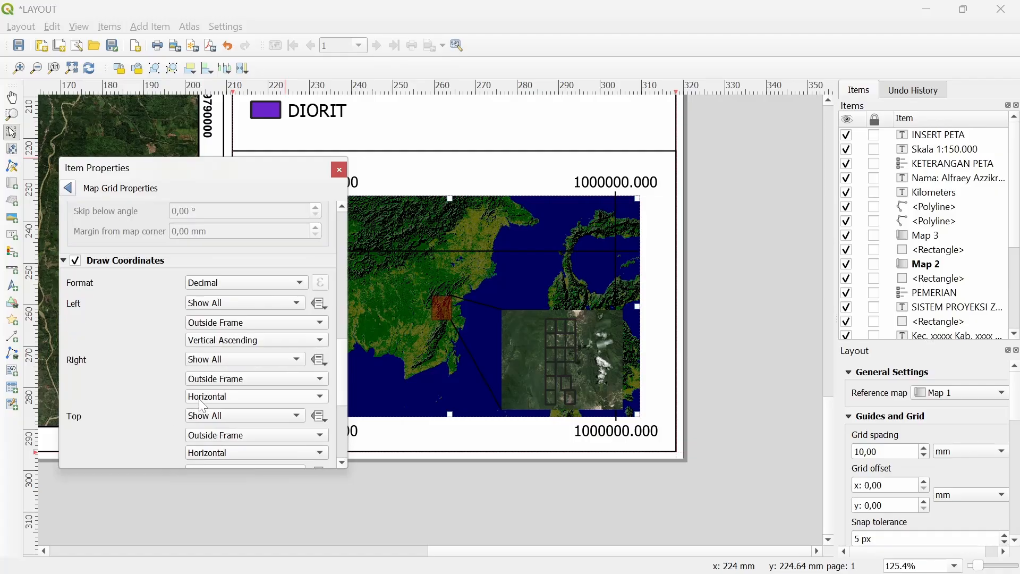
pyautogui.click(202, 398)
pyautogui.click(212, 425)
# Review the remaining grid settings and pan the layout to show the INSERT PETA map
pyautogui.scroll(-6, 168, 392)
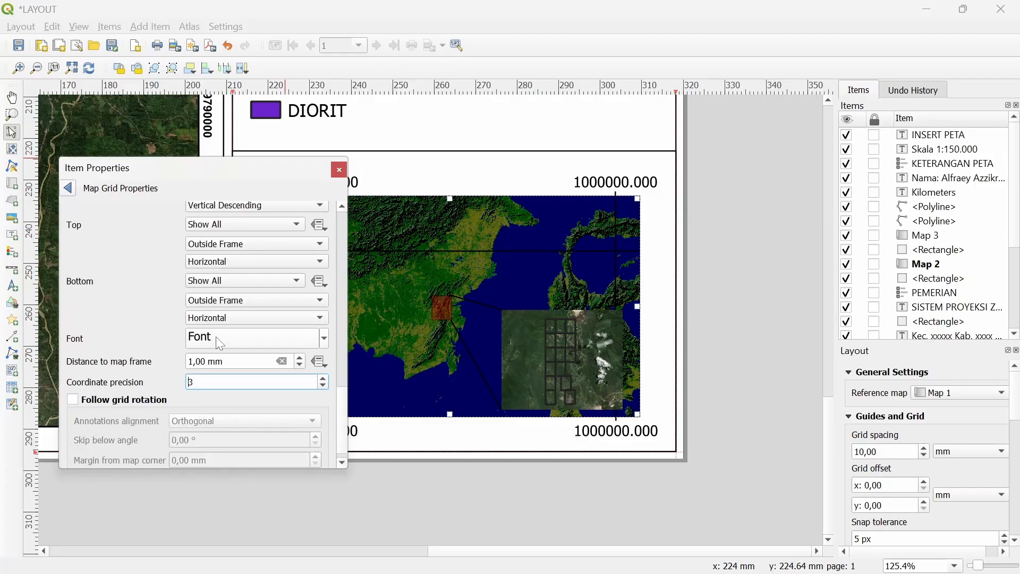
pyautogui.scroll(-4, 215, 337)
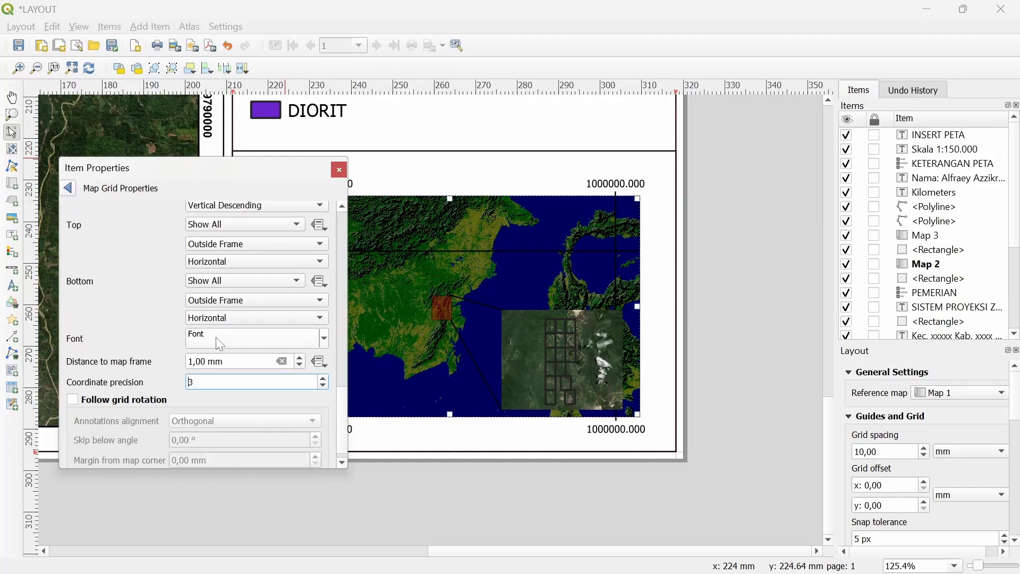
pyautogui.scroll(-1, 215, 337)
pyautogui.scroll(-3, 190, 382)
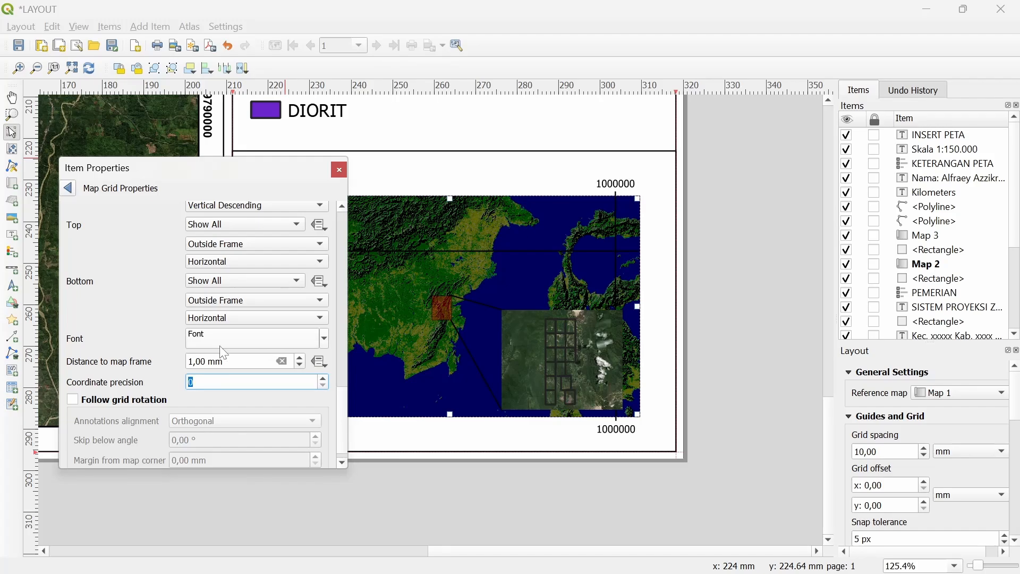
pyautogui.scroll(3, 151, 307)
pyautogui.scroll(2, 154, 314)
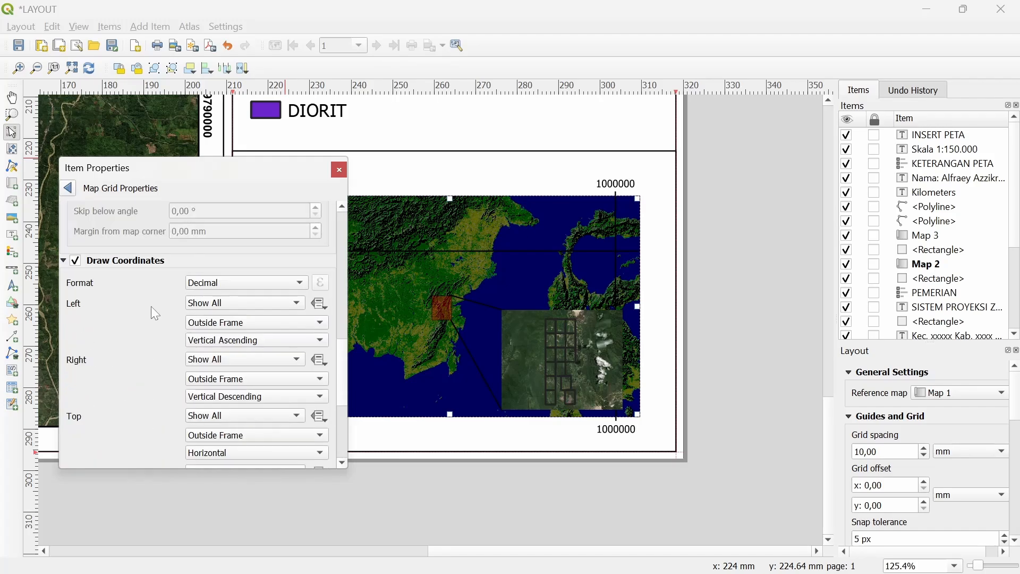
pyautogui.moveTo(191, 173)
pyautogui.mouseDown()
pyautogui.moveTo(119, 229)
pyautogui.moveTo(53, 312)
pyautogui.moveTo(161, 267)
pyautogui.moveTo(355, 242)
pyautogui.moveTo(215, 183)
pyautogui.moveTo(206, 165)
pyautogui.mouseUp()
pyautogui.moveTo(487, 315); pyautogui.dragTo(553, 301)
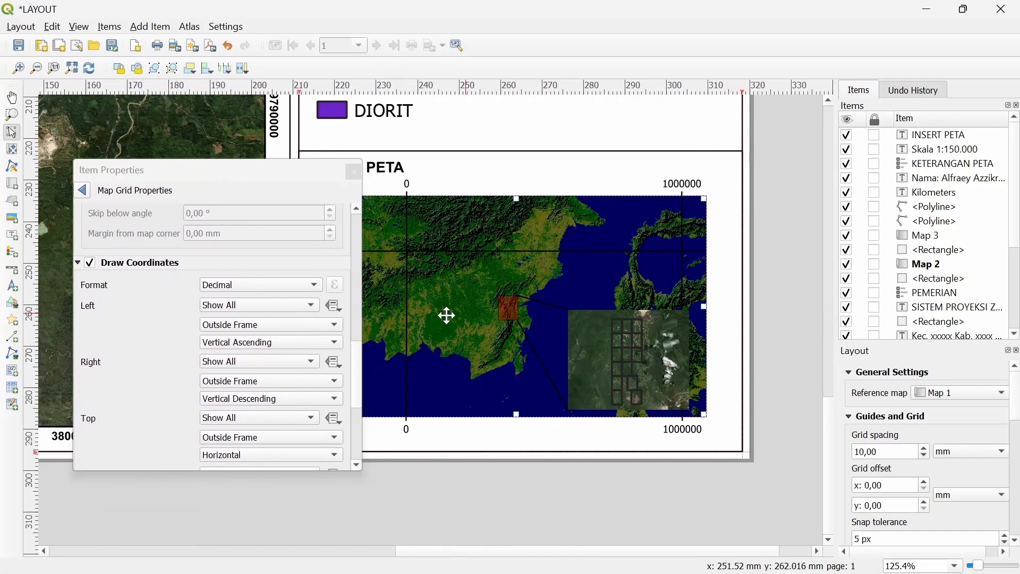
# Close Map 2's properties and open the item properties of the Map 3 inset
pyautogui.click(354, 178)
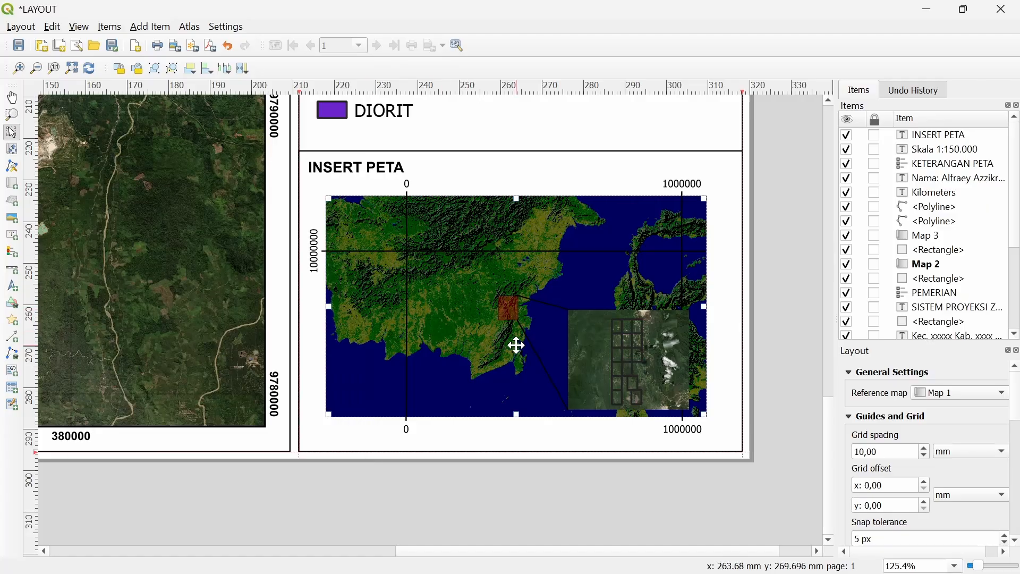
pyautogui.click(597, 363)
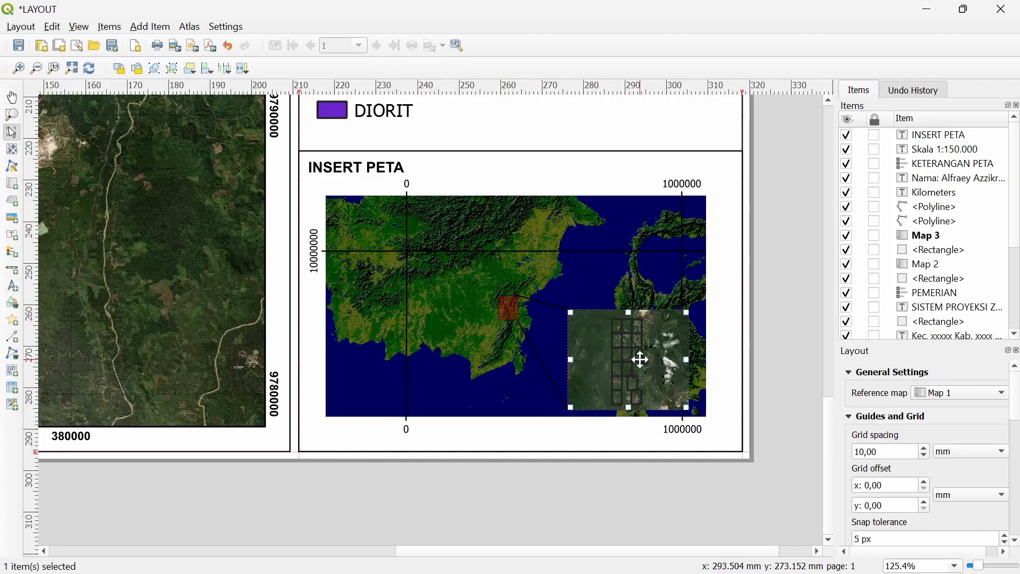
pyautogui.scroll(1, 640, 357)
pyautogui.rightClick(615, 349)
pyautogui.click(664, 484)
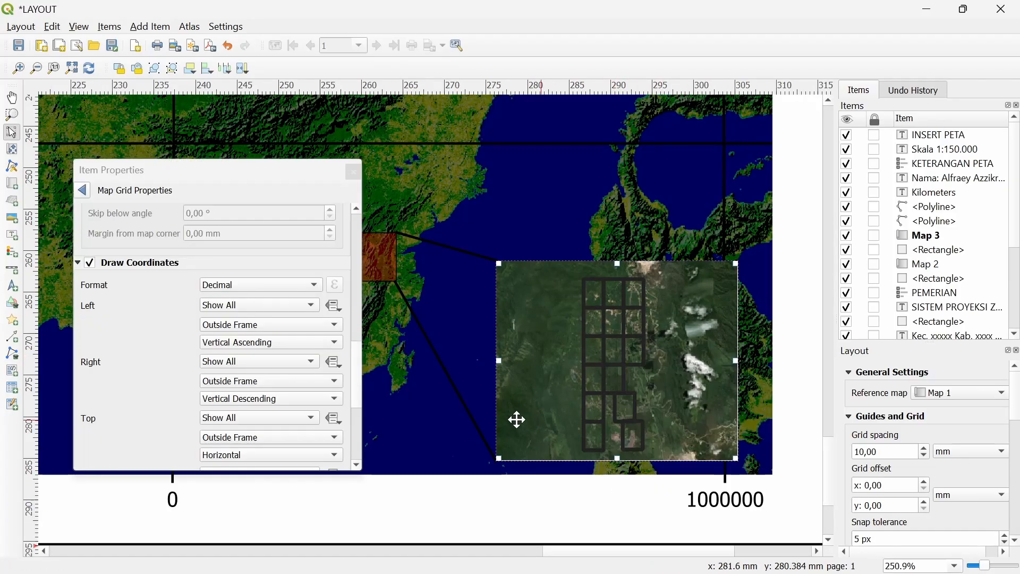
pyautogui.scroll(3, 153, 325)
pyautogui.scroll(4, 152, 325)
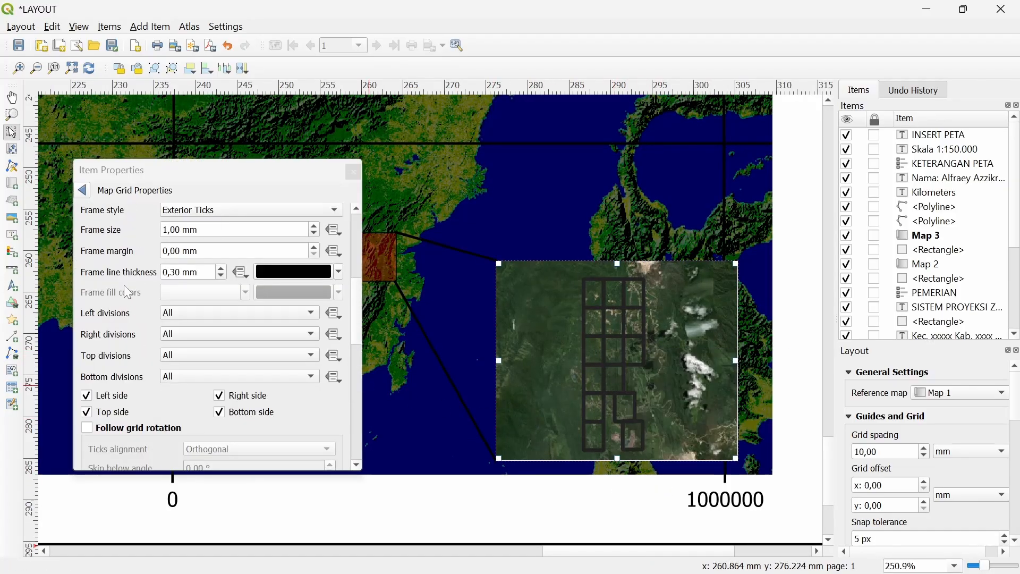
pyautogui.click(83, 189)
# Add Grid 1 to Map 3 with its CRS set to EPSG:32750 UTM
pyautogui.click(130, 353)
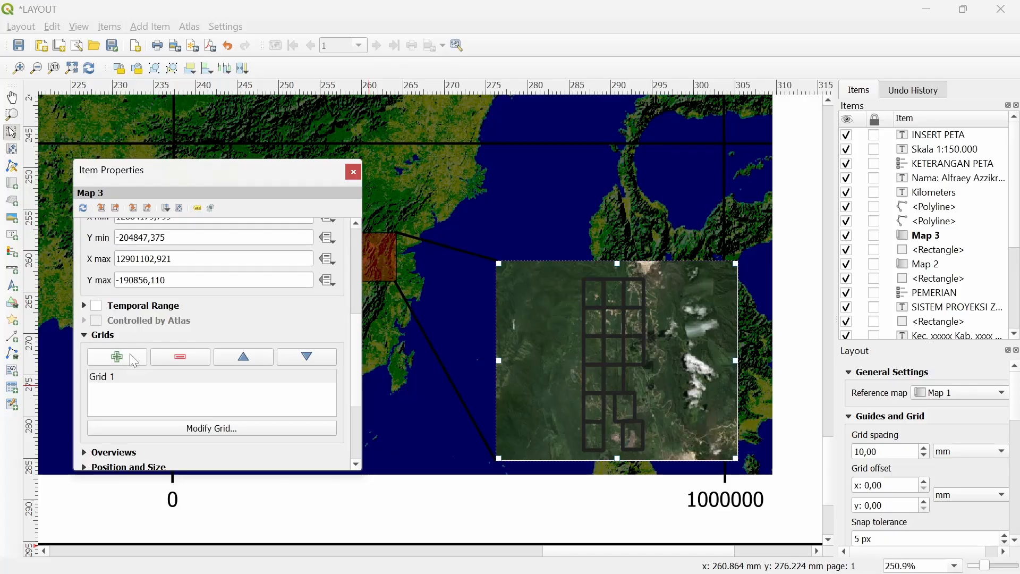
pyautogui.click(135, 378)
pyautogui.click(172, 433)
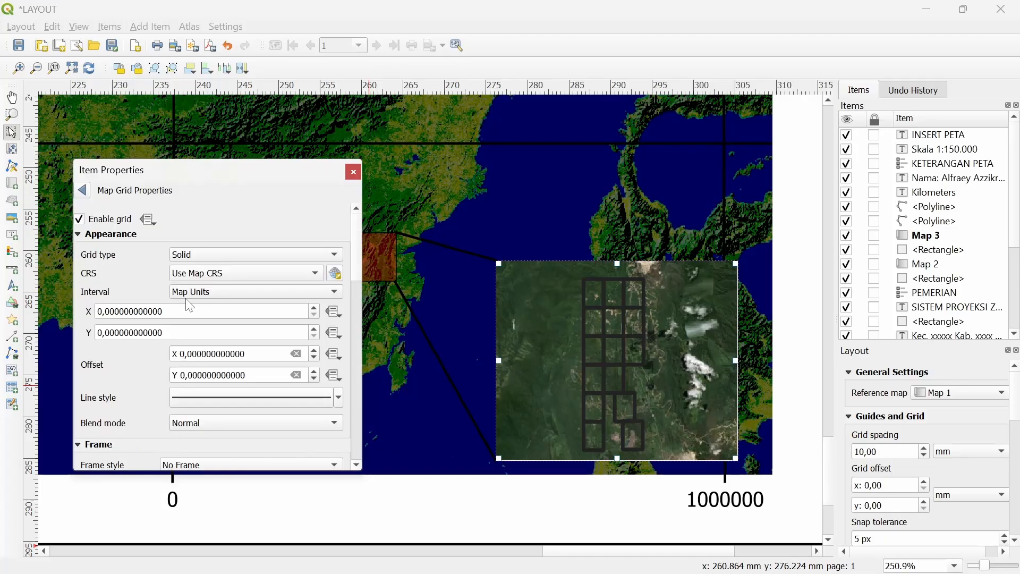
pyautogui.click(235, 276)
pyautogui.click(260, 311)
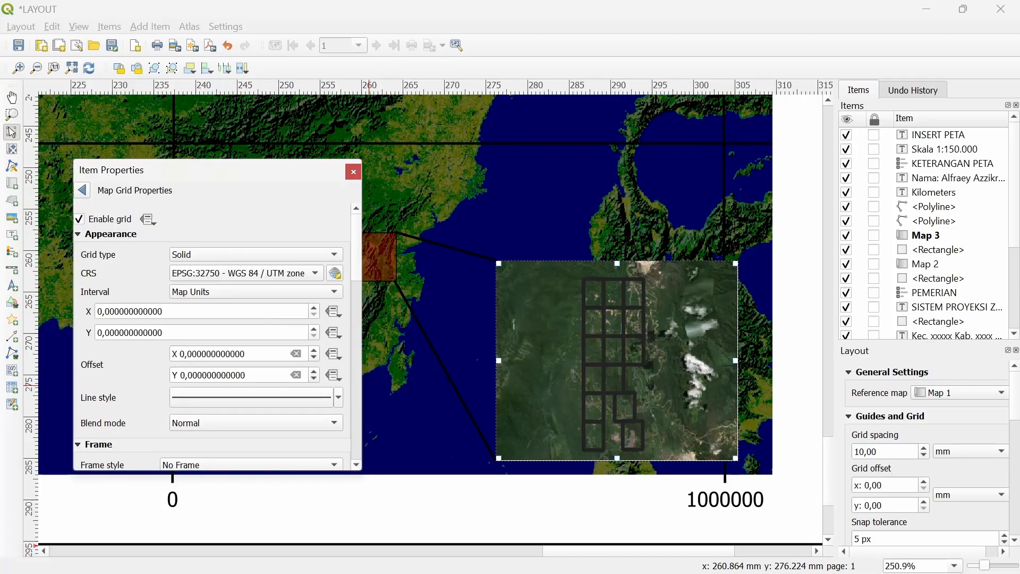
# Set the grid's X and Y intervals to 10000 map units
pyautogui.doubleClick(260, 311)
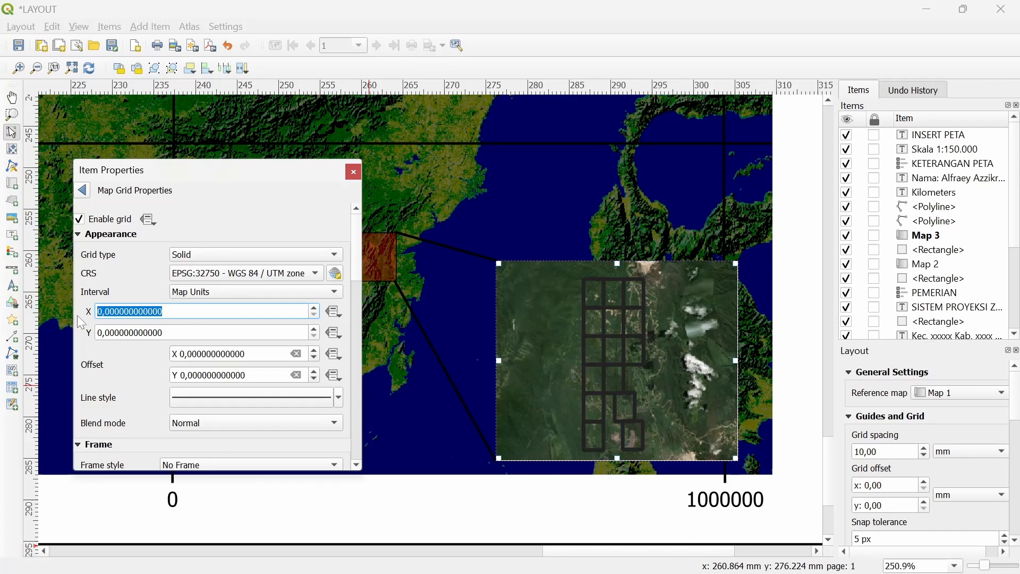
pyautogui.write('10000')
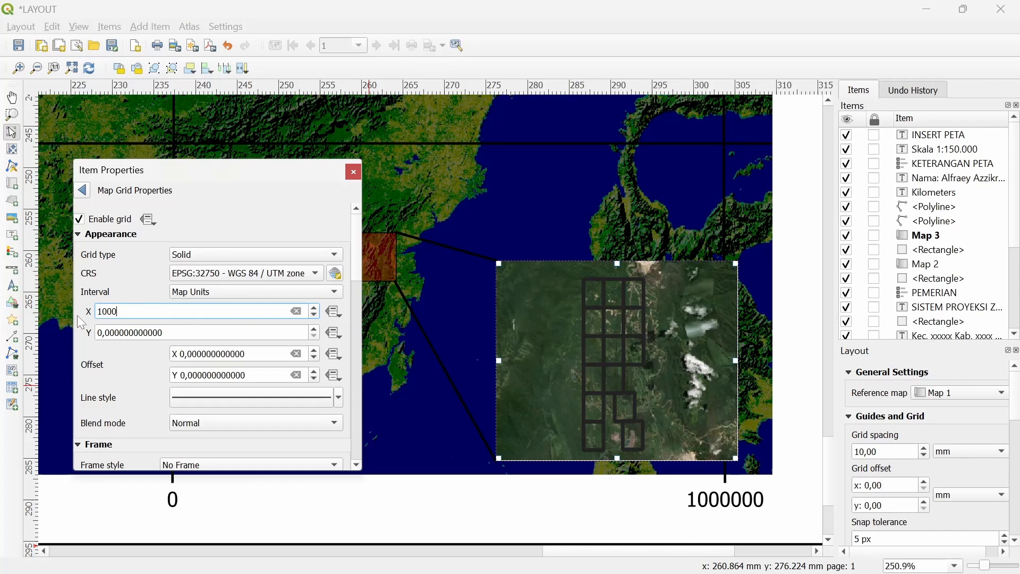
pyautogui.press('Return')
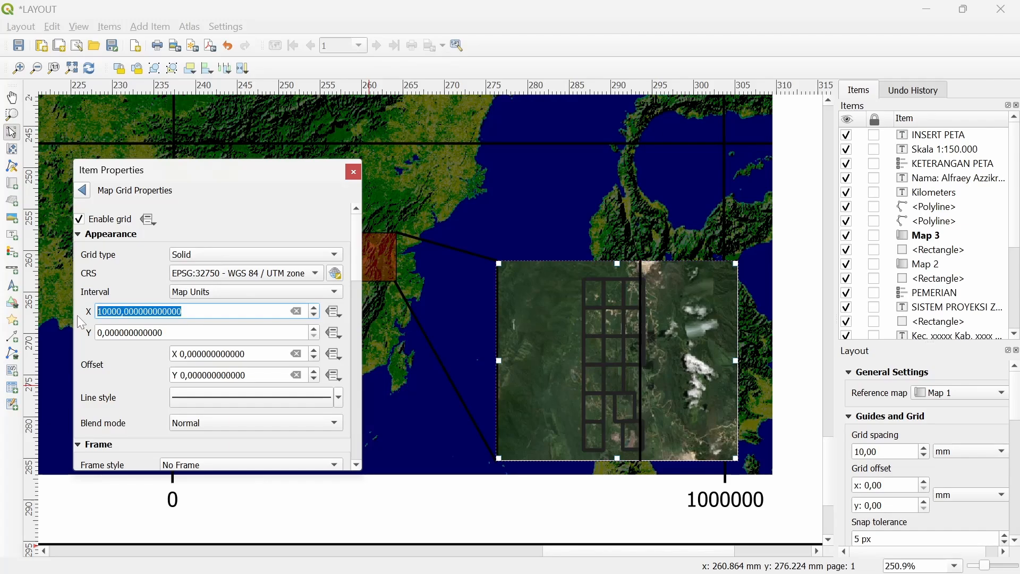
pyautogui.press('Tab')
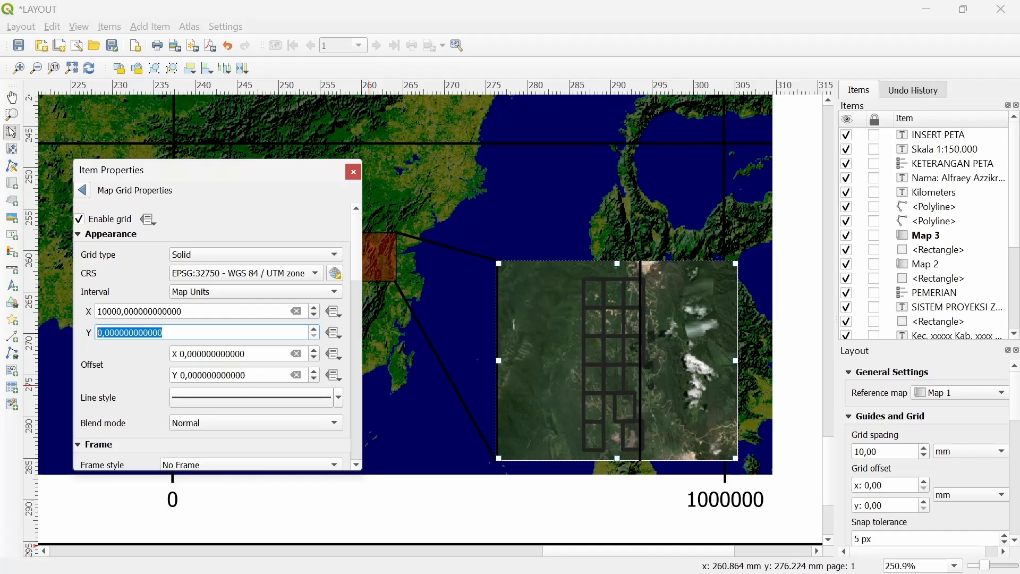
pyautogui.write('1')
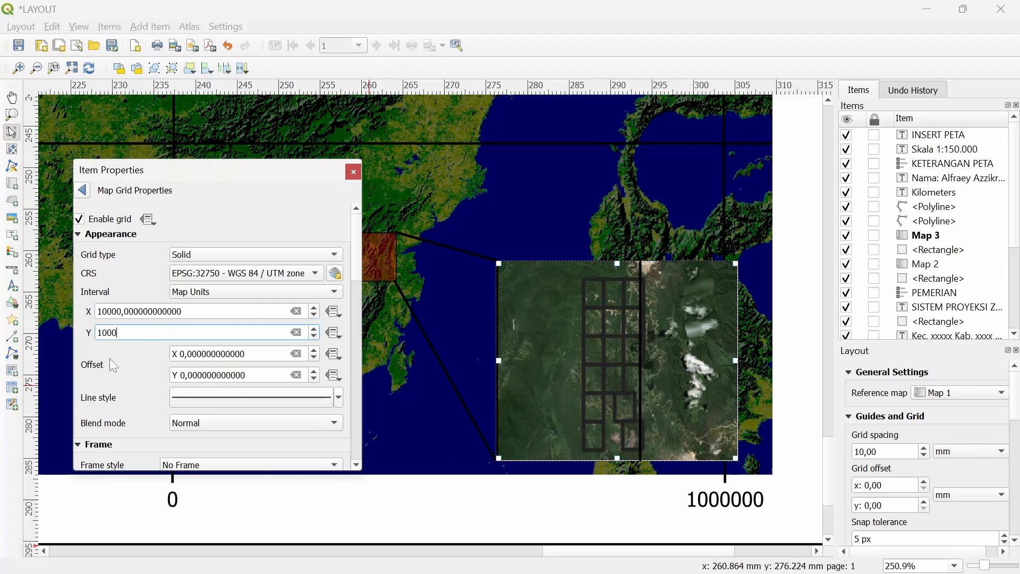
pyautogui.press('Return')
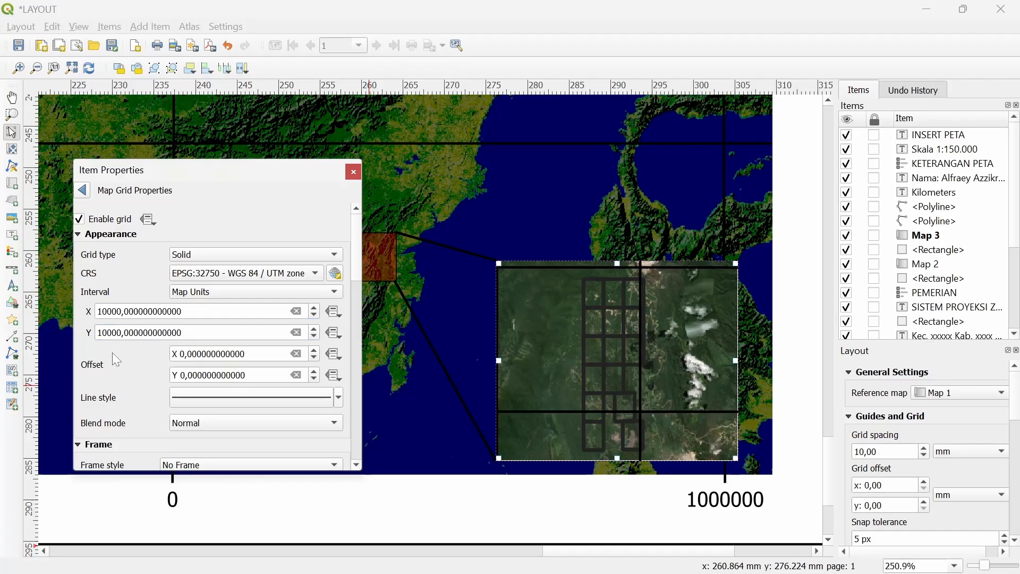
pyautogui.scroll(-1, 113, 373)
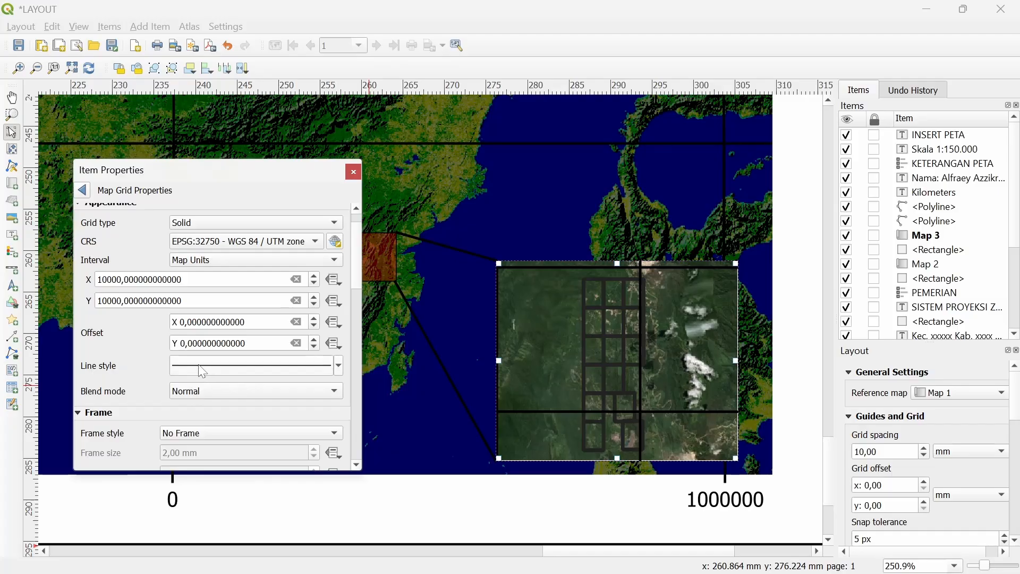
pyautogui.scroll(-3, 152, 388)
# Set Map 3's grid frame to Interior Ticks and its line opacity to 32%
pyautogui.click(188, 338)
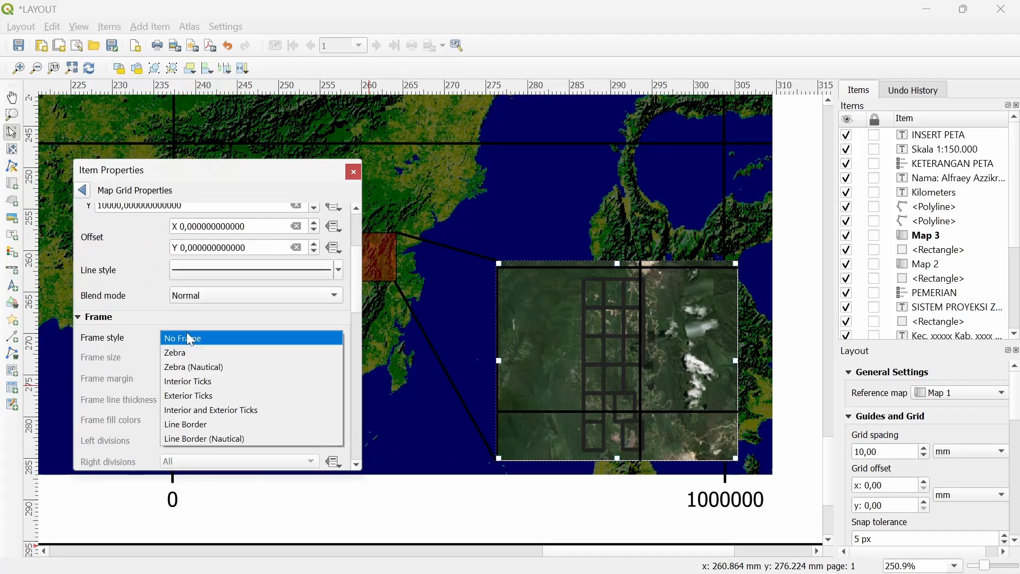
pyautogui.click(175, 380)
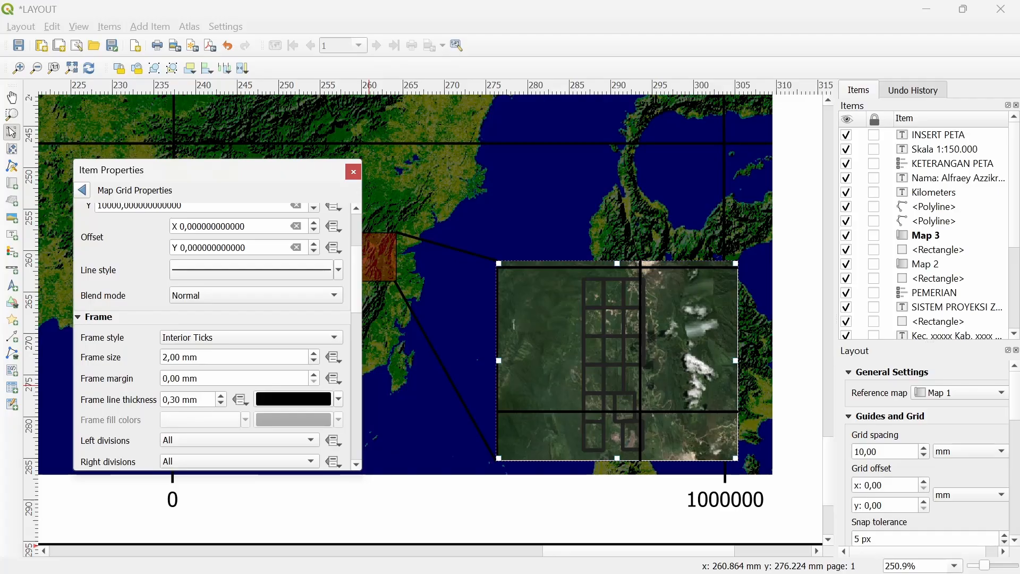
pyautogui.click(213, 271)
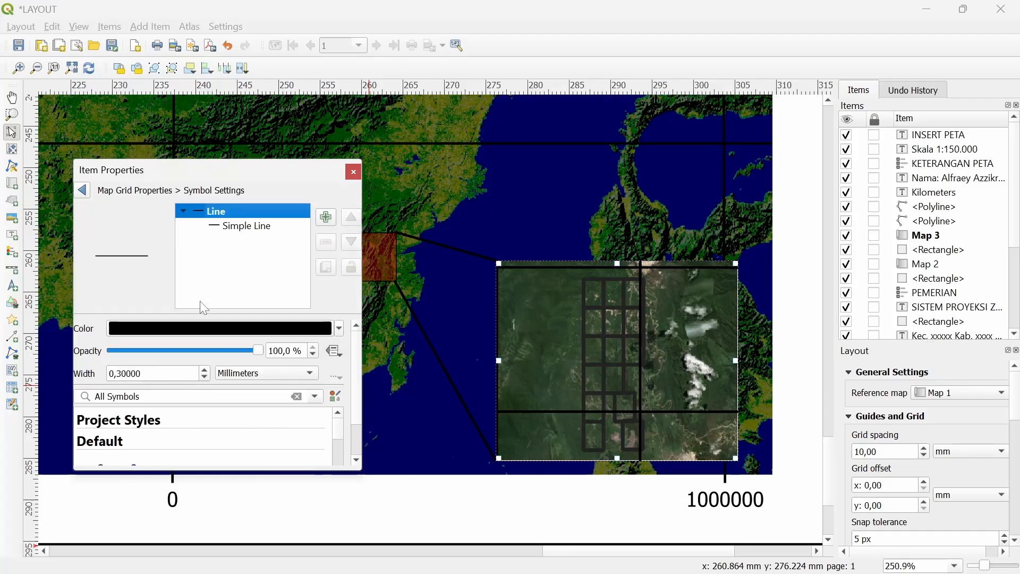
pyautogui.click(252, 349)
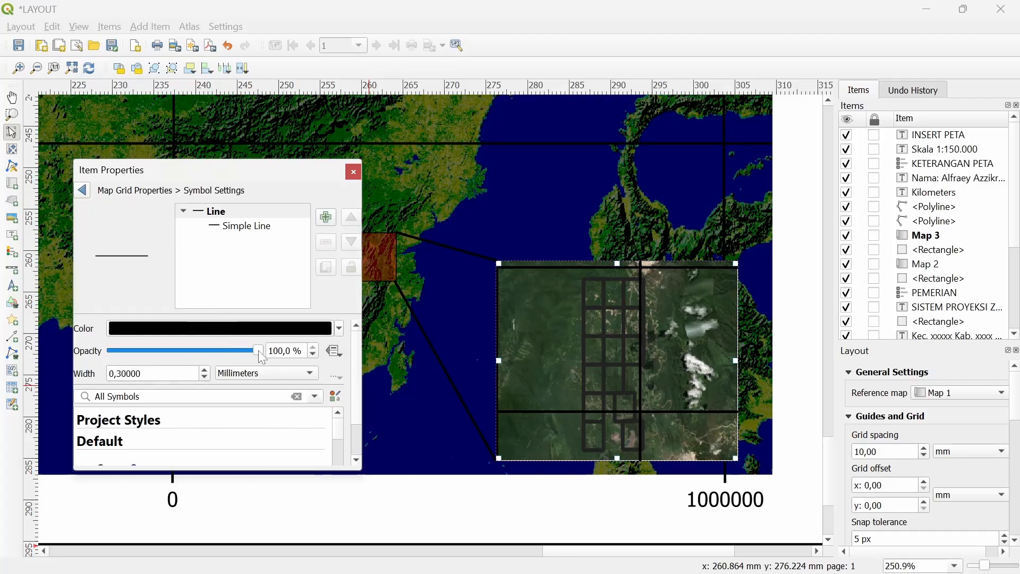
pyautogui.moveTo(262, 358); pyautogui.dragTo(166, 369)
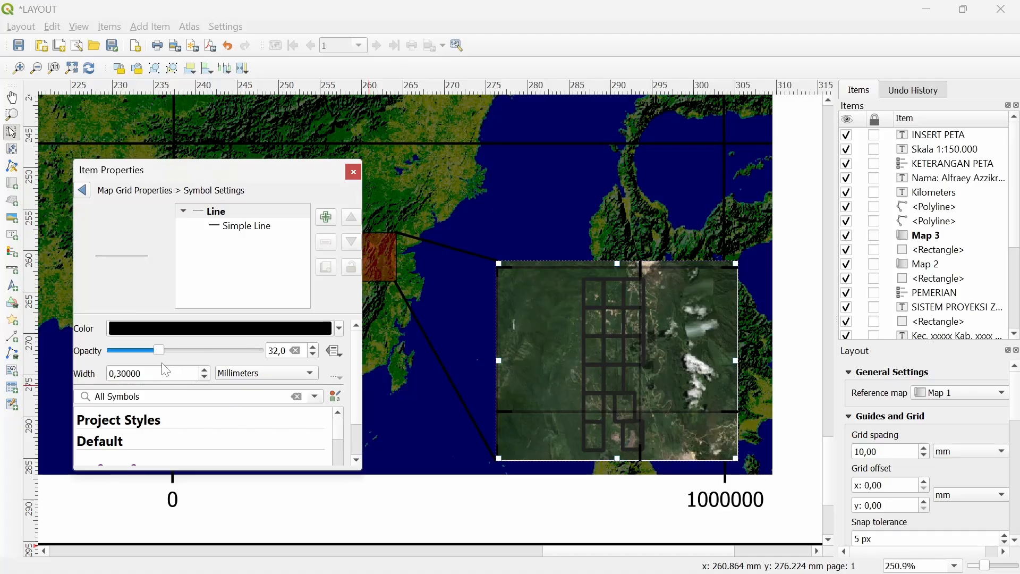
pyautogui.click(84, 190)
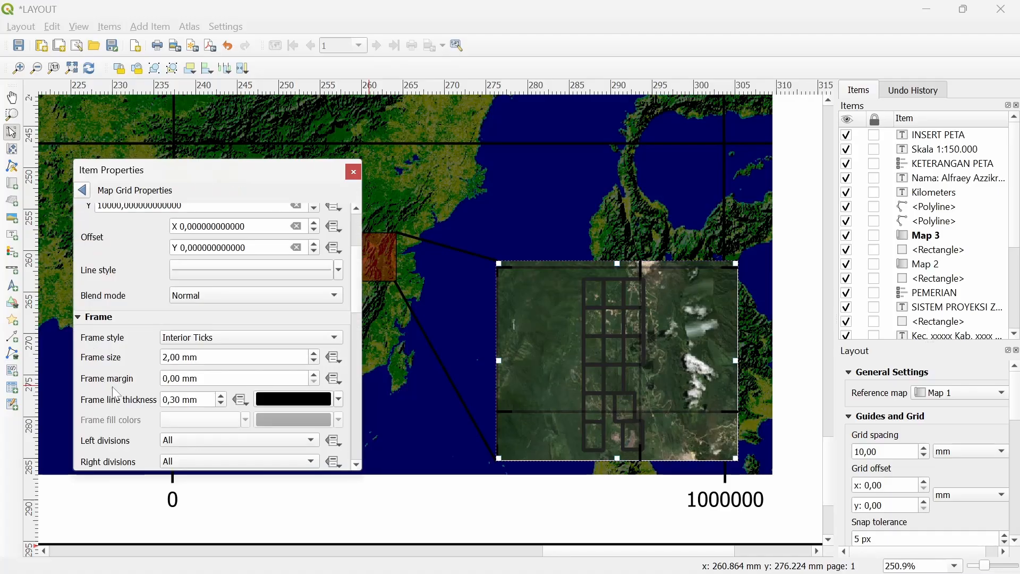
pyautogui.scroll(-1, 147, 338)
pyautogui.scroll(-7, 117, 370)
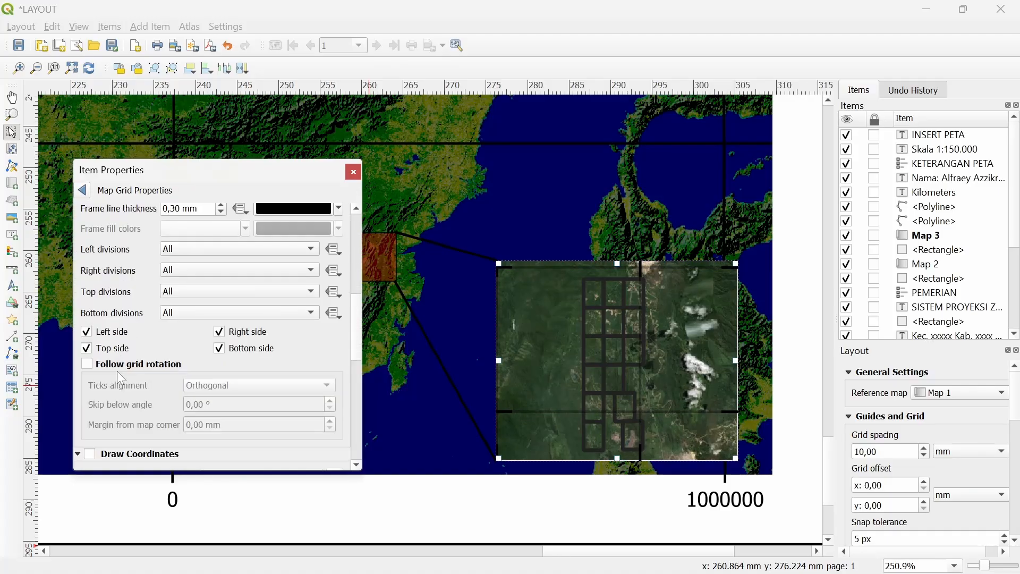
# Turn on grid coordinates, with left labels vertical ascending and right labels vertical descending
pyautogui.click(119, 391)
pyautogui.scroll(-2, 139, 415)
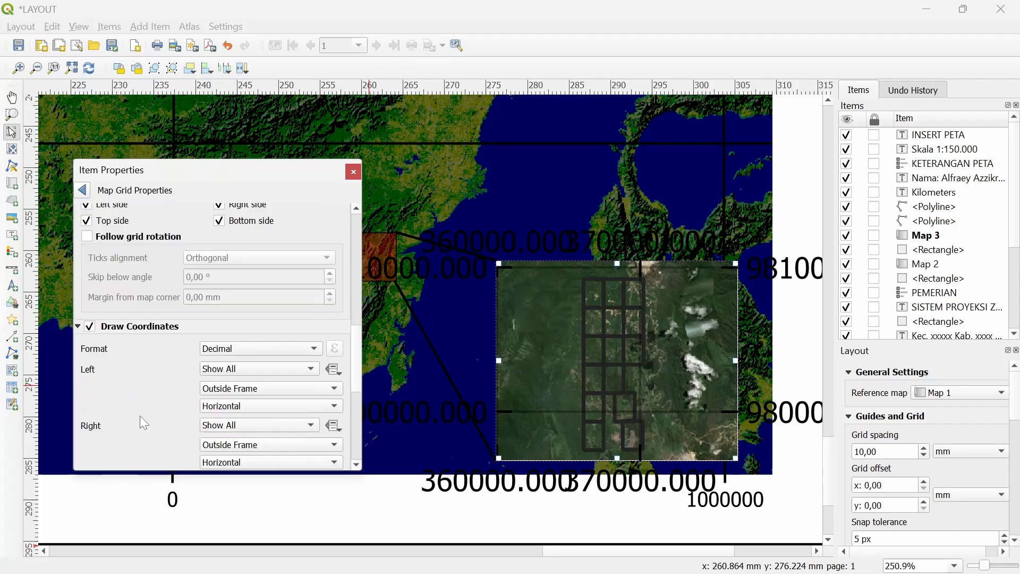
pyautogui.scroll(-3, 165, 376)
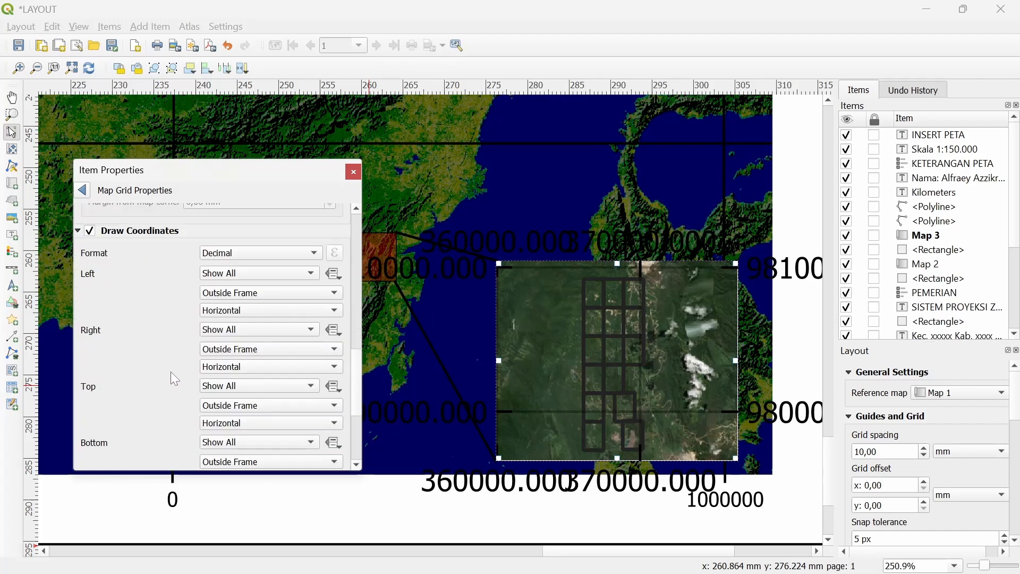
pyautogui.click(227, 310)
pyautogui.click(230, 322)
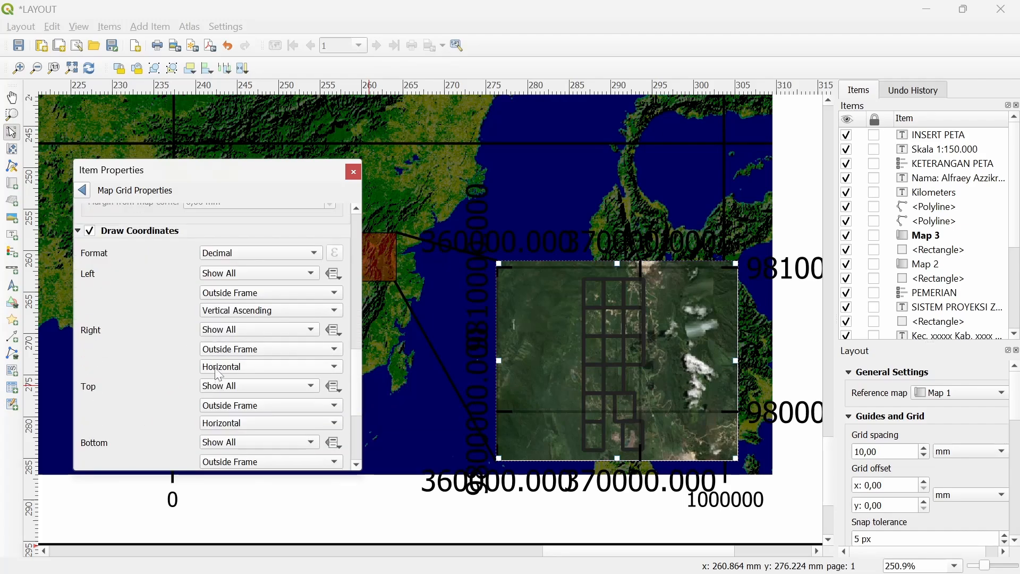
pyautogui.click(223, 366)
pyautogui.click(223, 396)
pyautogui.scroll(-2, 163, 381)
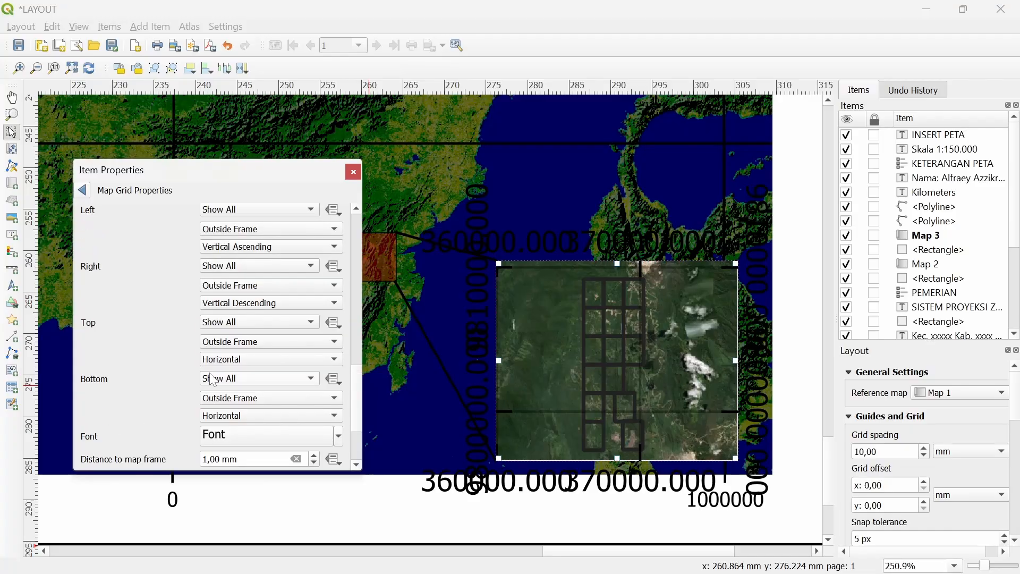
pyautogui.scroll(-5, 221, 440)
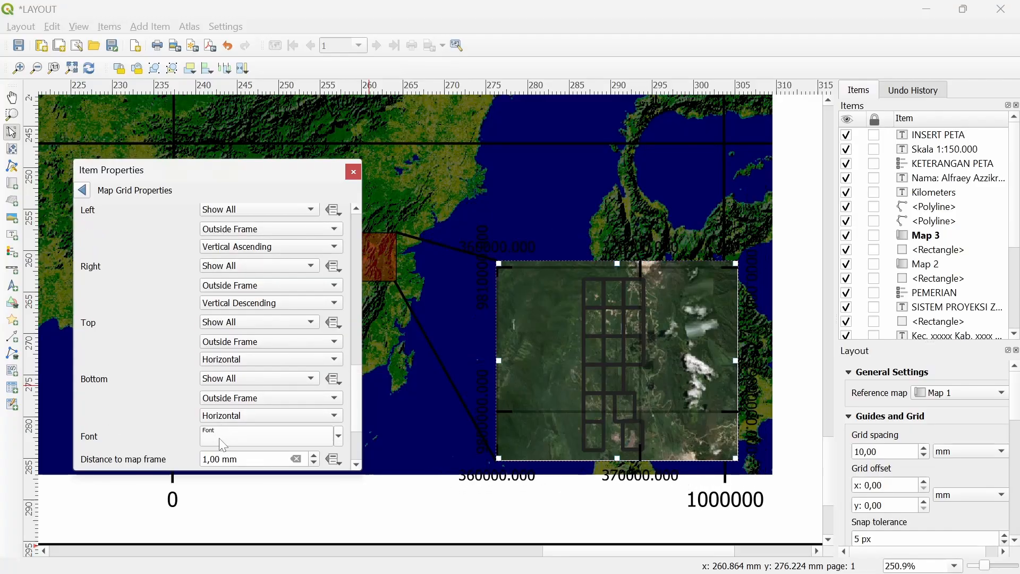
pyautogui.scroll(-2, 219, 438)
pyautogui.scroll(-3, 161, 417)
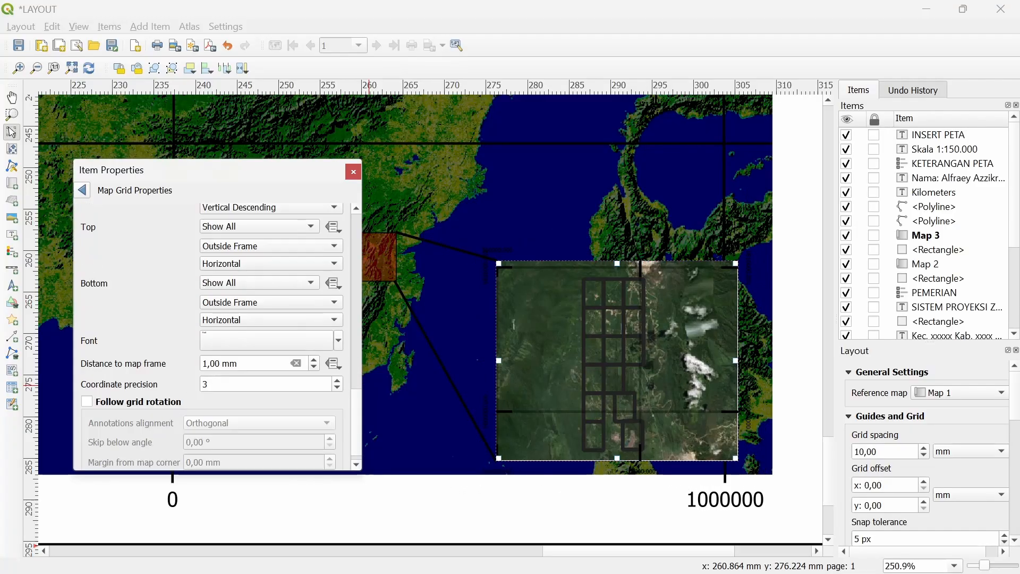
pyautogui.scroll(-3, 266, 383)
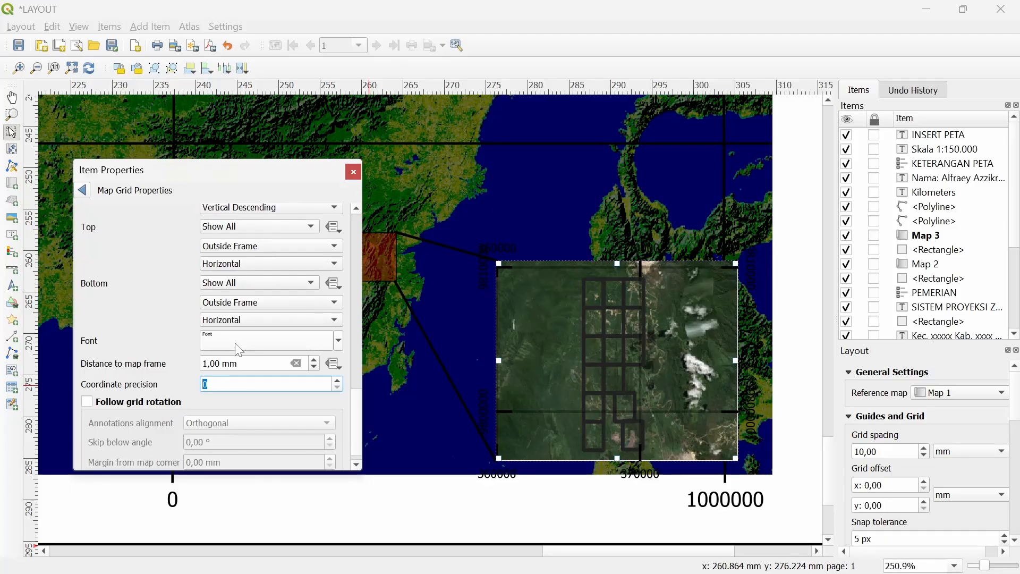
pyautogui.scroll(-1, 235, 344)
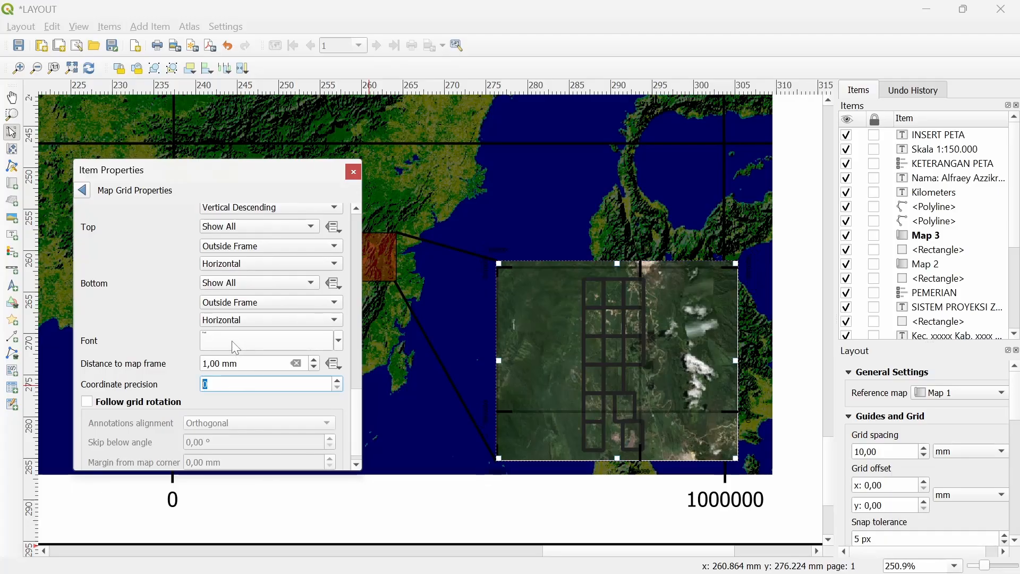
# Change the grid label font colour to white and close the properties panel
pyautogui.click(232, 343)
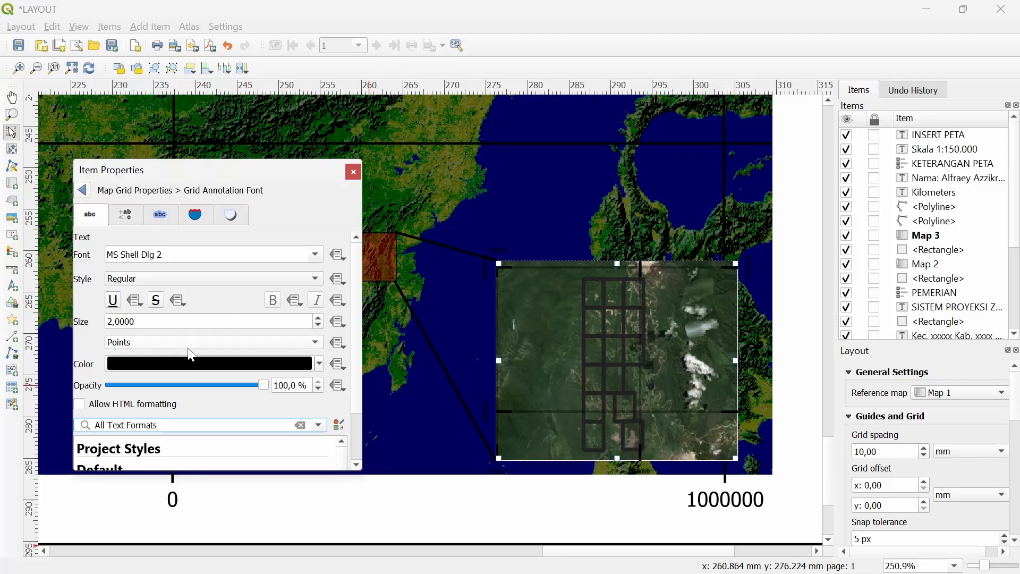
pyautogui.click(203, 363)
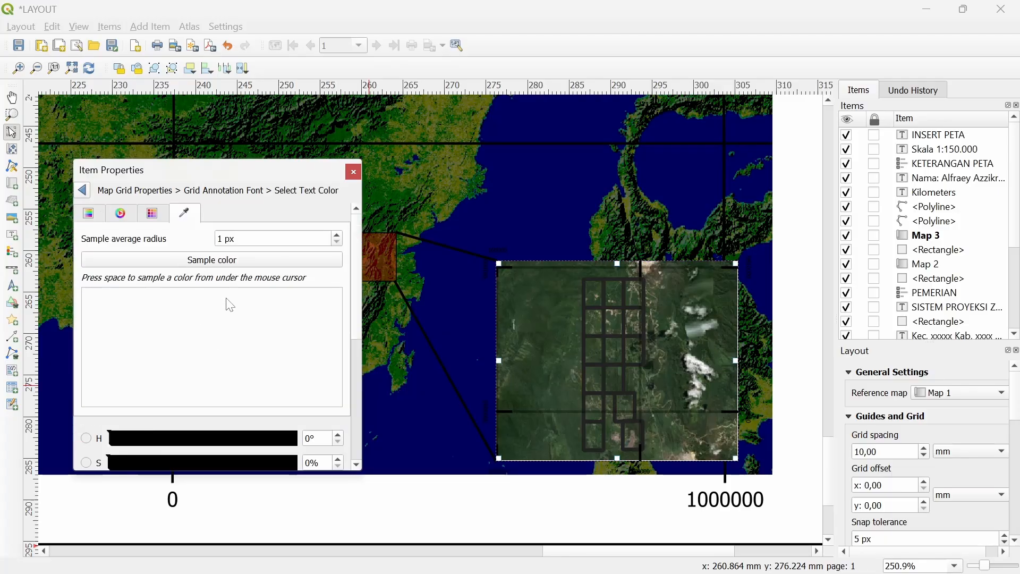
pyautogui.click(94, 214)
pyautogui.moveTo(326, 337); pyautogui.dragTo(328, 201)
pyautogui.click(354, 172)
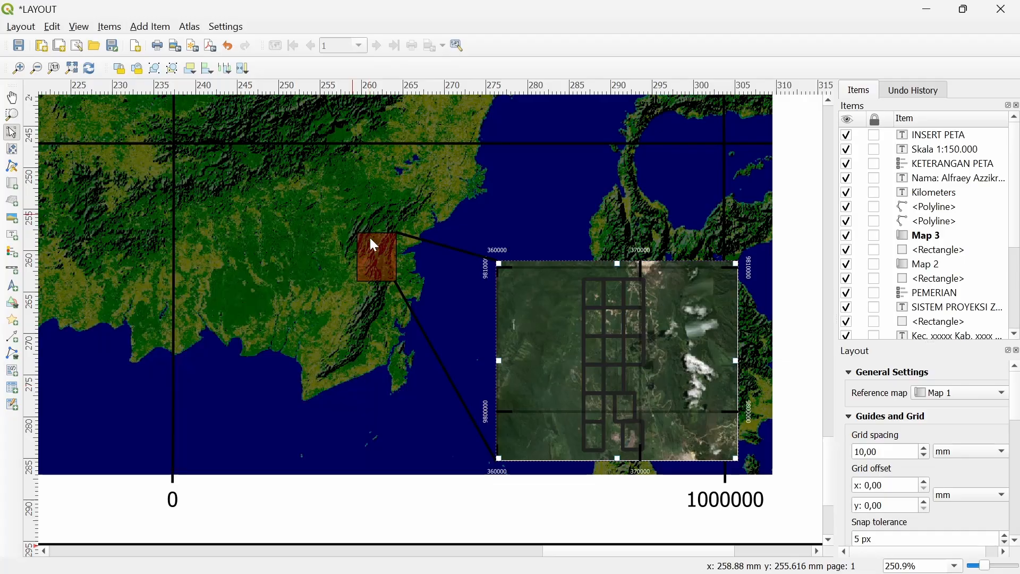
# Reopen Map 3's item properties and return to the map grid annotation settings
pyautogui.scroll(-1, 451, 292)
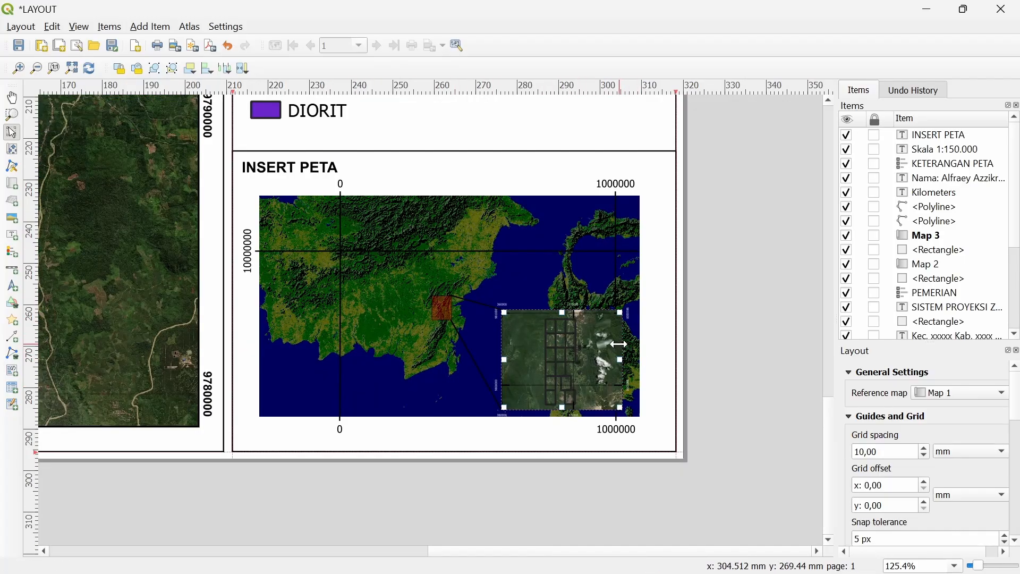
pyautogui.scroll(1, 643, 358)
pyautogui.rightClick(577, 366)
pyautogui.click(623, 501)
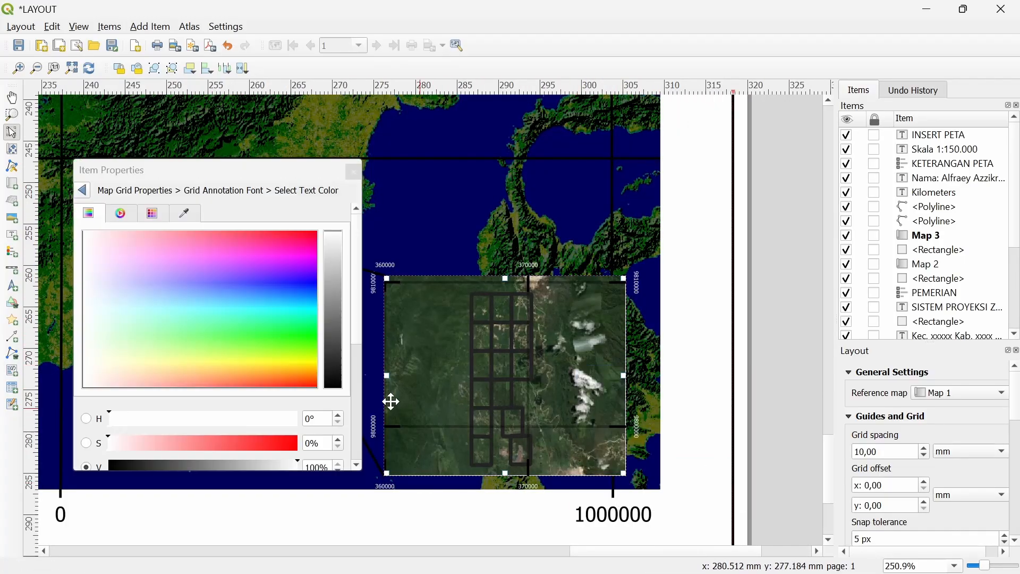
pyautogui.click(83, 190)
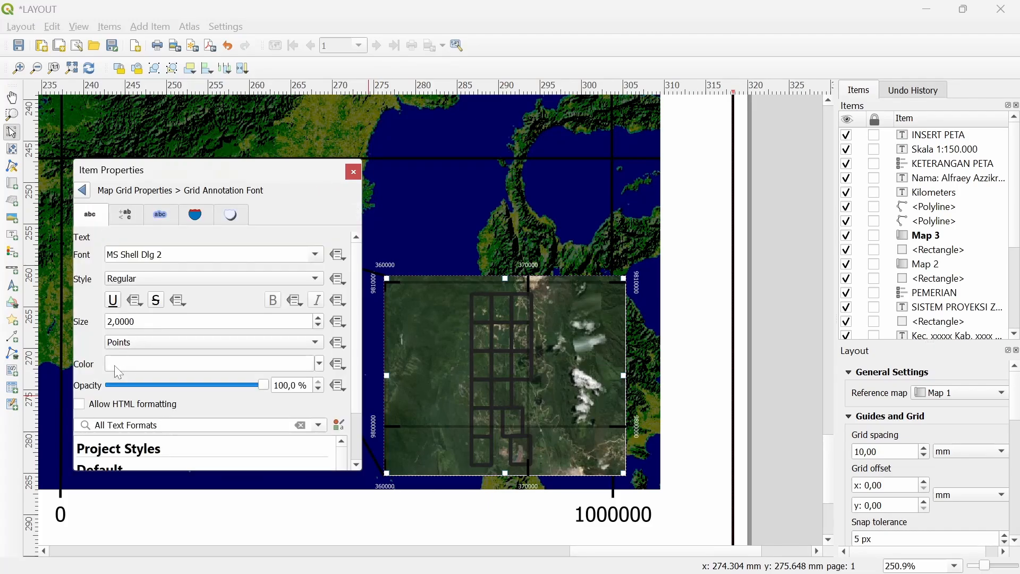
pyautogui.click(83, 190)
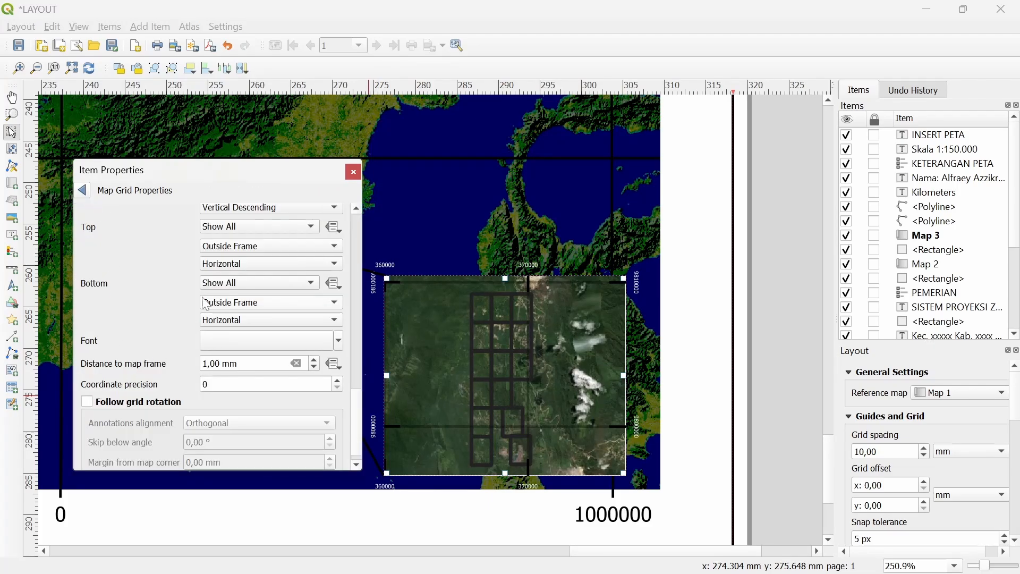
# Disable the inset map's bottom and right grid coordinate labels
pyautogui.click(241, 283)
pyautogui.click(236, 323)
pyautogui.scroll(2, 170, 278)
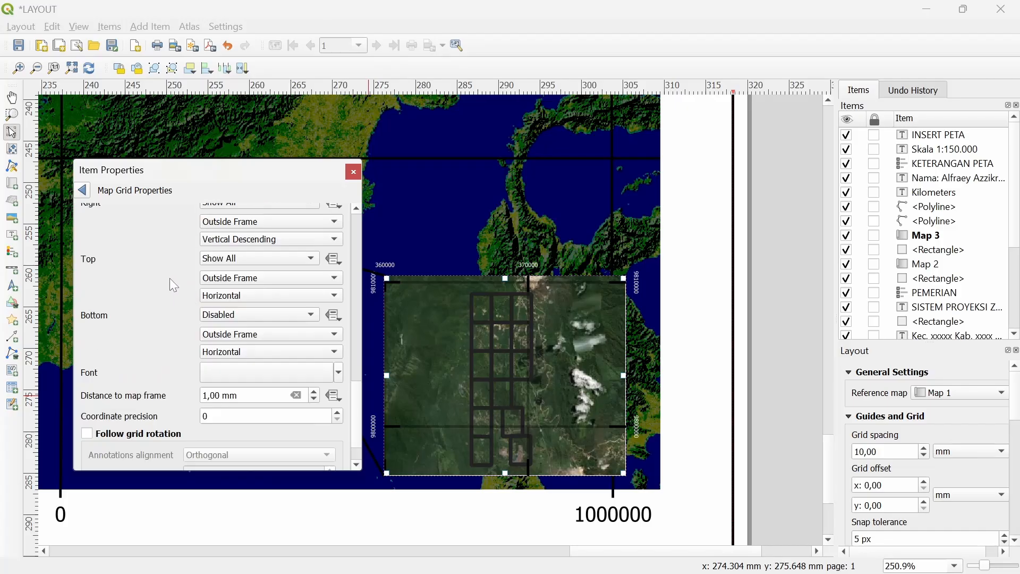
pyautogui.click(258, 243)
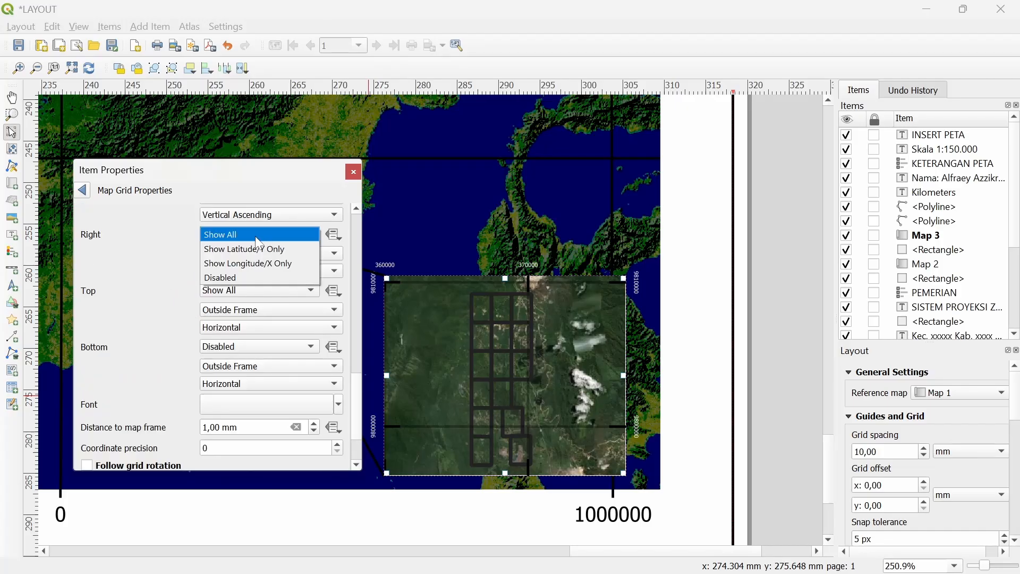
pyautogui.click(232, 277)
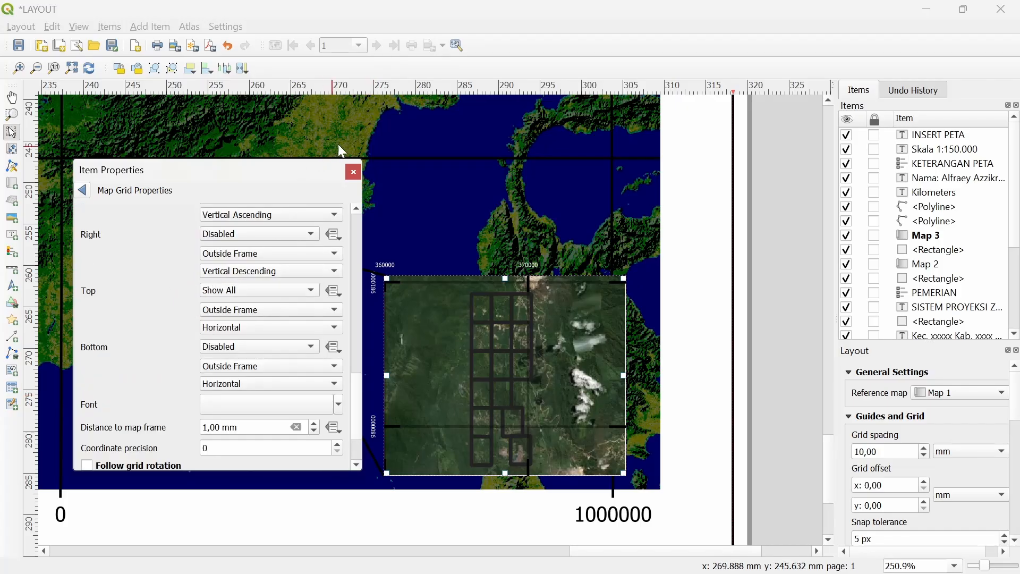
pyautogui.click(353, 172)
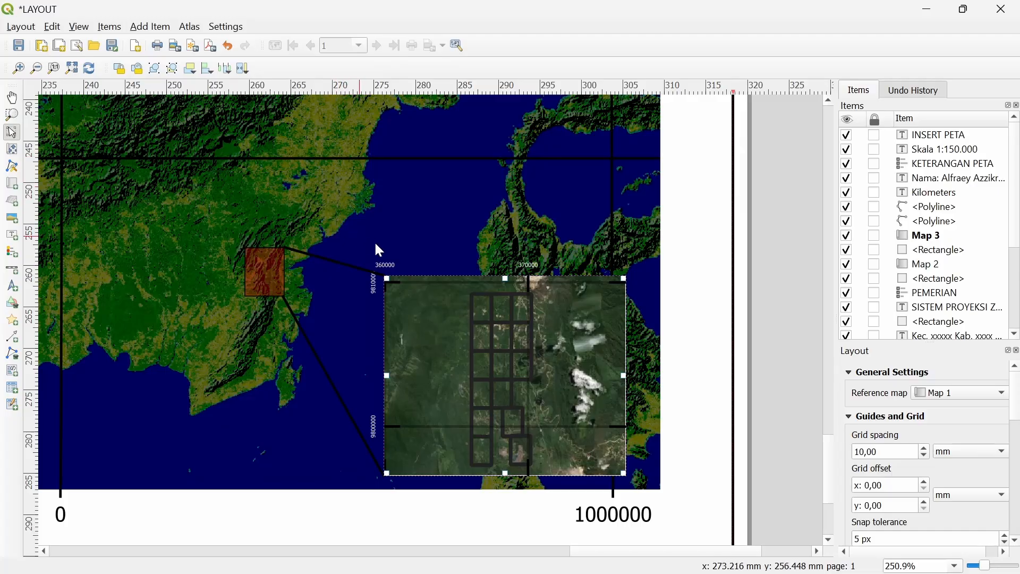
# On Map 3, set the right-edge labels back to Show All and disable the left-edge labels
pyautogui.moveTo(497, 340); pyautogui.dragTo(445, 317)
pyautogui.rightClick(438, 310)
pyautogui.click(492, 443)
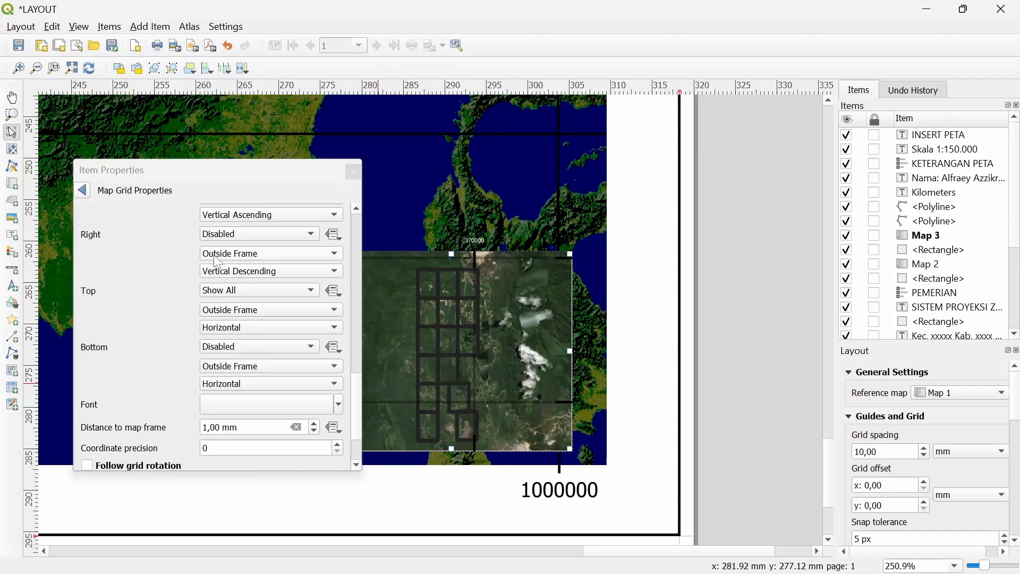
pyautogui.click(239, 235)
pyautogui.click(220, 191)
pyautogui.scroll(2, 141, 264)
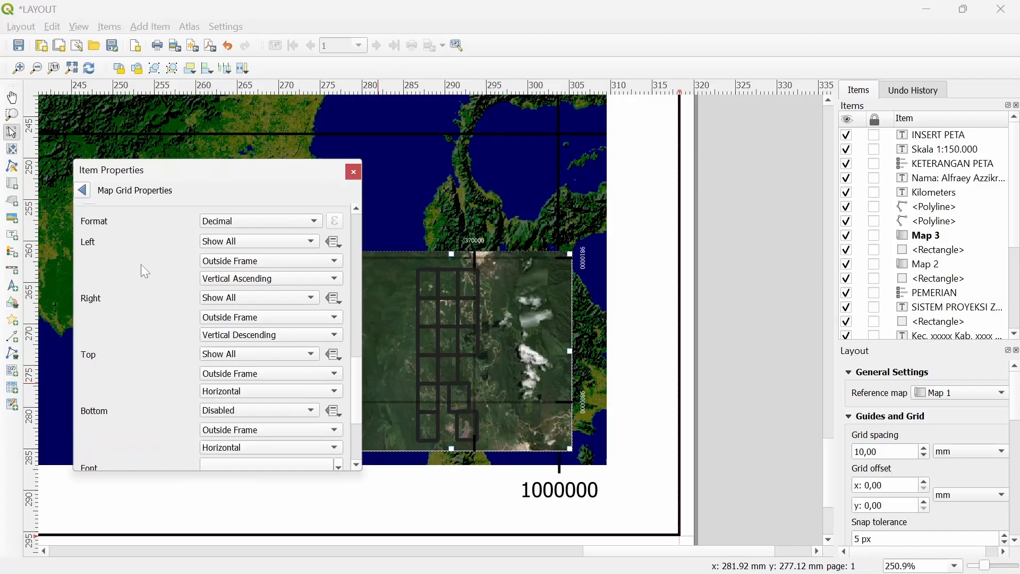
pyautogui.click(242, 243)
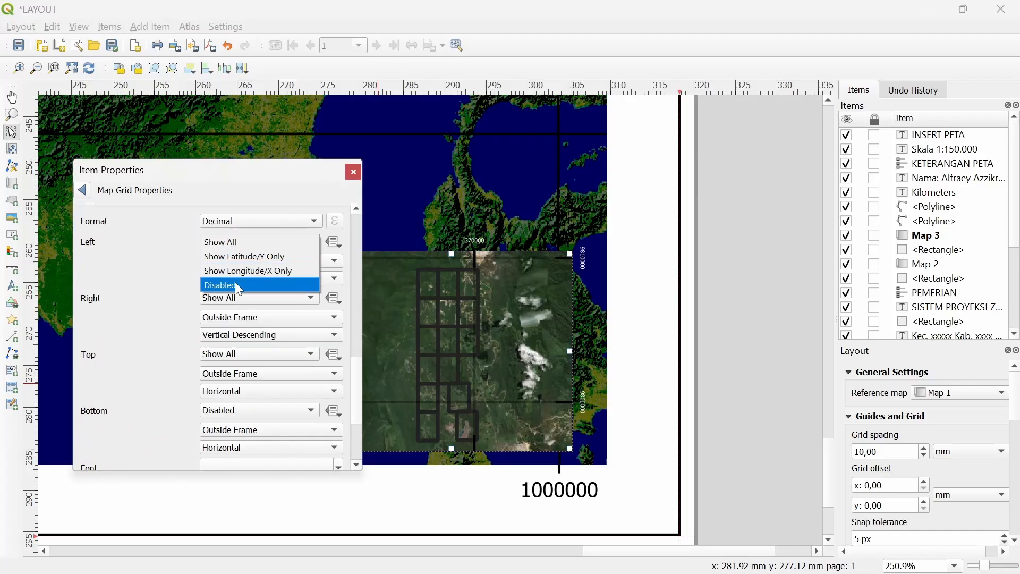
pyautogui.click(234, 283)
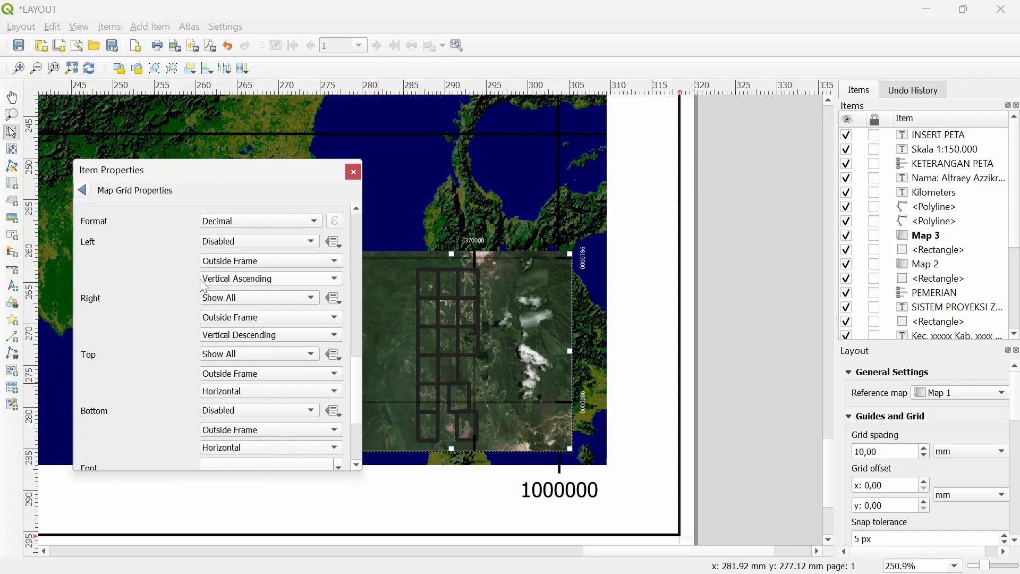
# Review Grid 1's settings in the inset map properties and close the panel
pyautogui.click(83, 190)
pyautogui.click(120, 373)
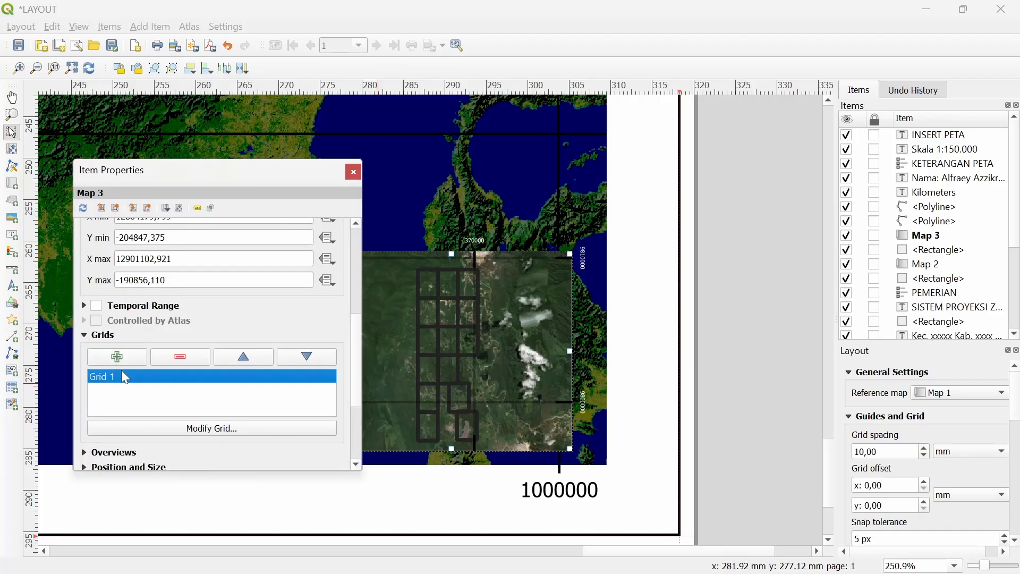
pyautogui.click(163, 426)
pyautogui.scroll(-15, 138, 403)
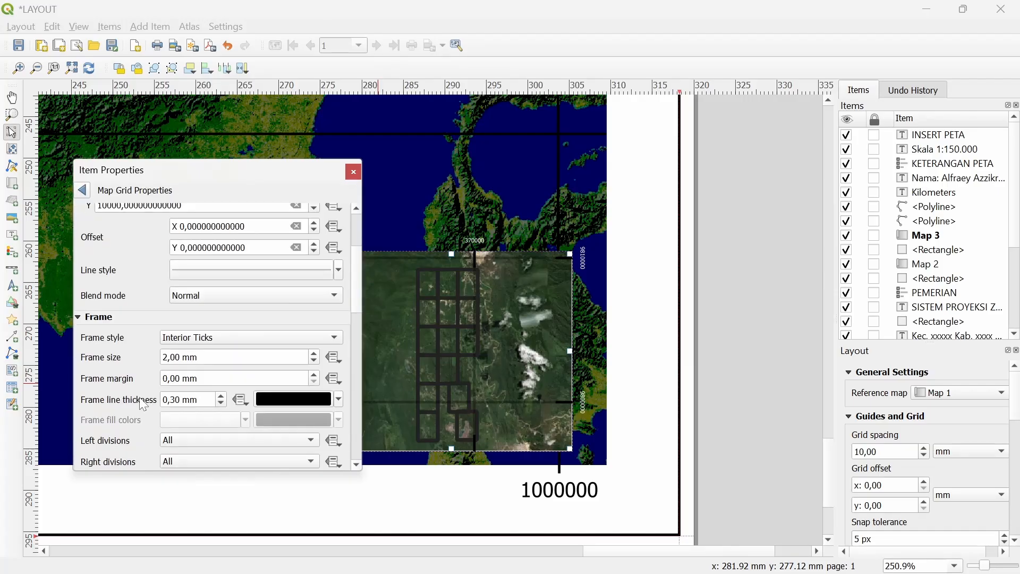
pyautogui.scroll(5, 256, 326)
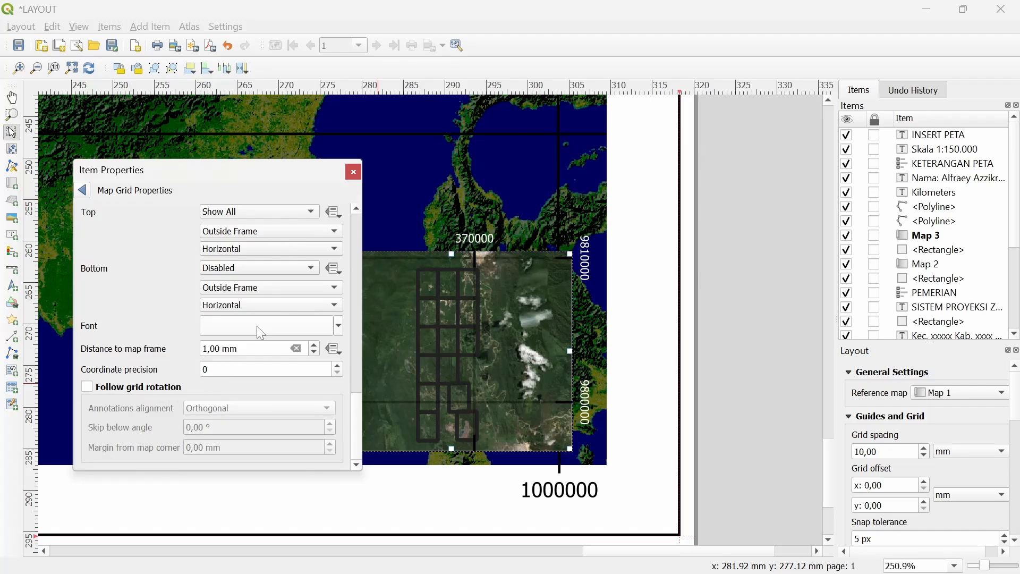
pyautogui.scroll(-1, 257, 326)
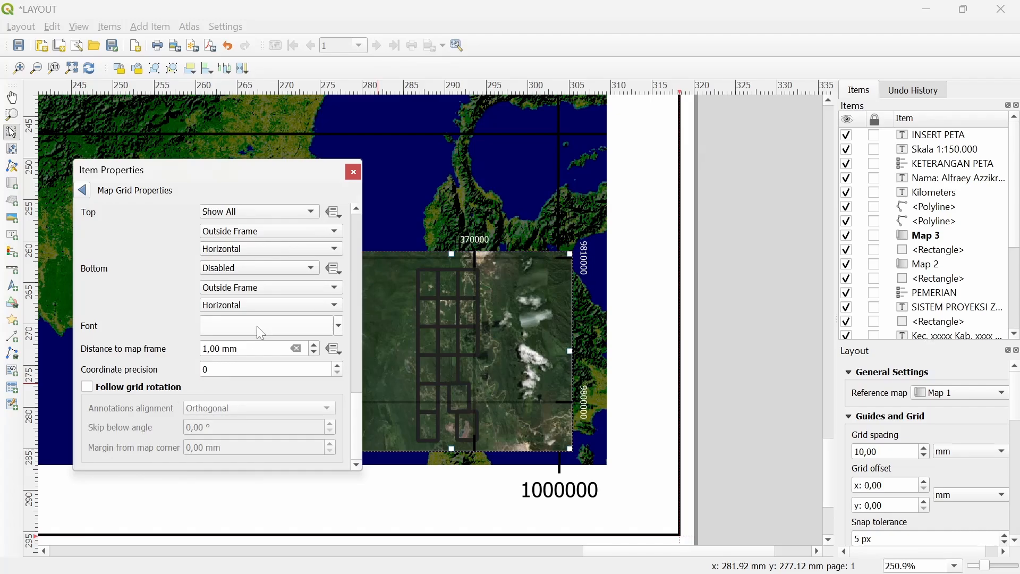
pyautogui.click(353, 171)
pyautogui.scroll(-1, 377, 321)
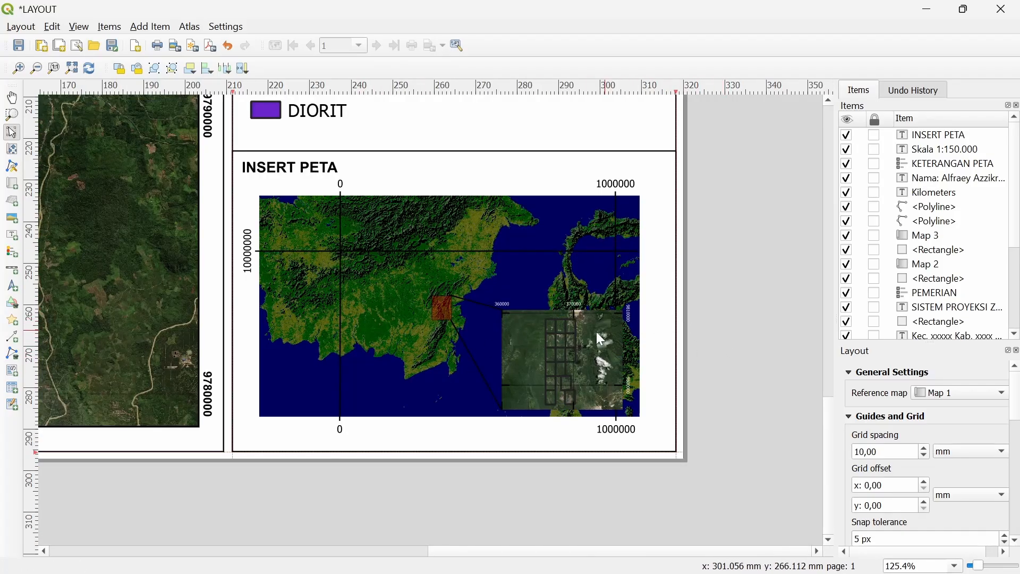
# View the full layout page, check Map 3's Item Properties, then switch to the PETA GEOLOGI window
pyautogui.scroll(-1, 569, 337)
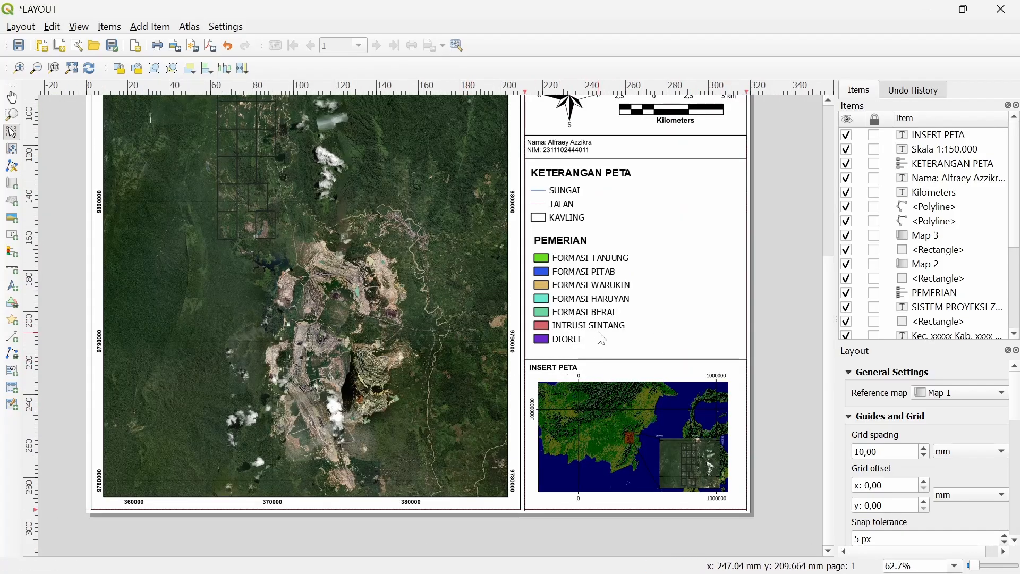
pyautogui.rightClick(678, 452)
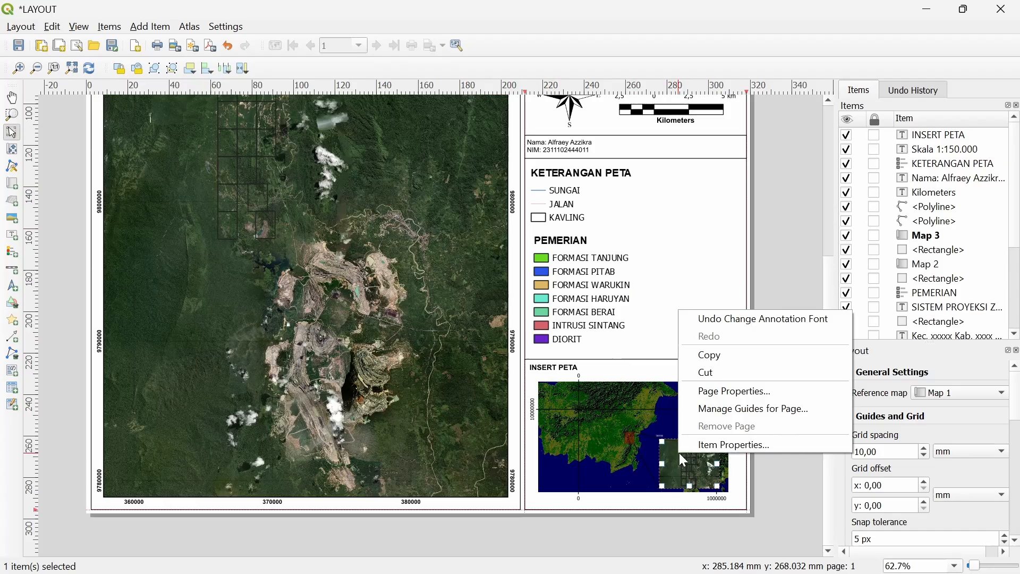
pyautogui.click(716, 444)
pyautogui.rightClick(706, 449)
pyautogui.click(723, 441)
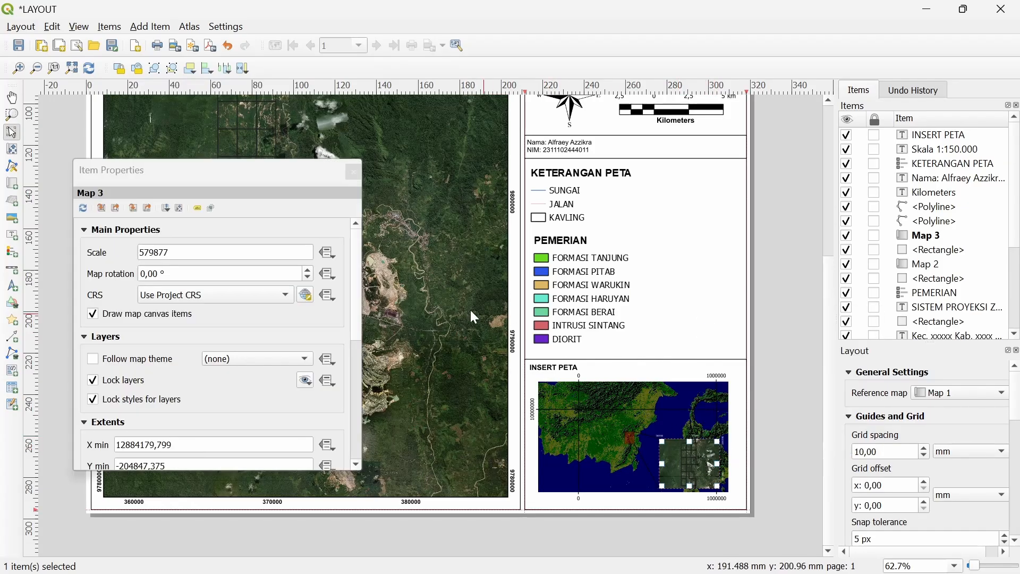
pyautogui.click(353, 172)
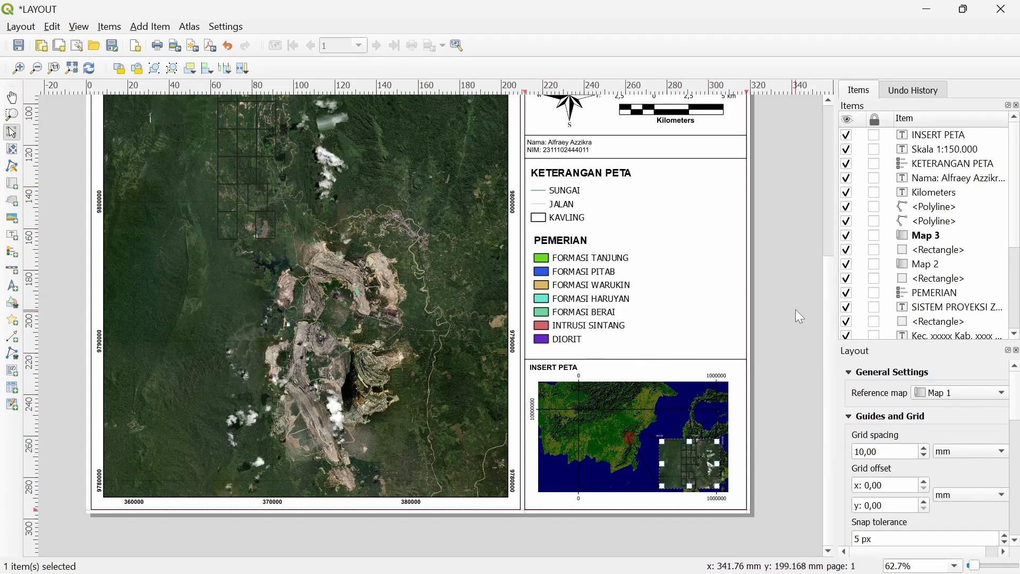
pyautogui.scroll(3, 467, 392)
pyautogui.hotkey('alt', 'Tab')
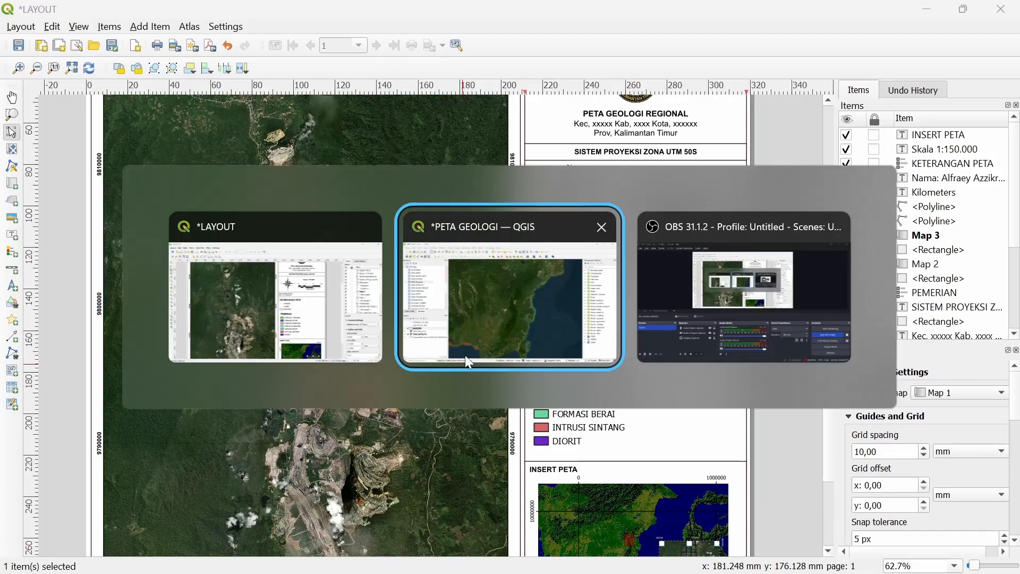
# Hide the ESRI SATELITE basemap and show the geology, SUNGAI_LN_50K and JALAN_LN_50K layers
pyautogui.click(23, 440)
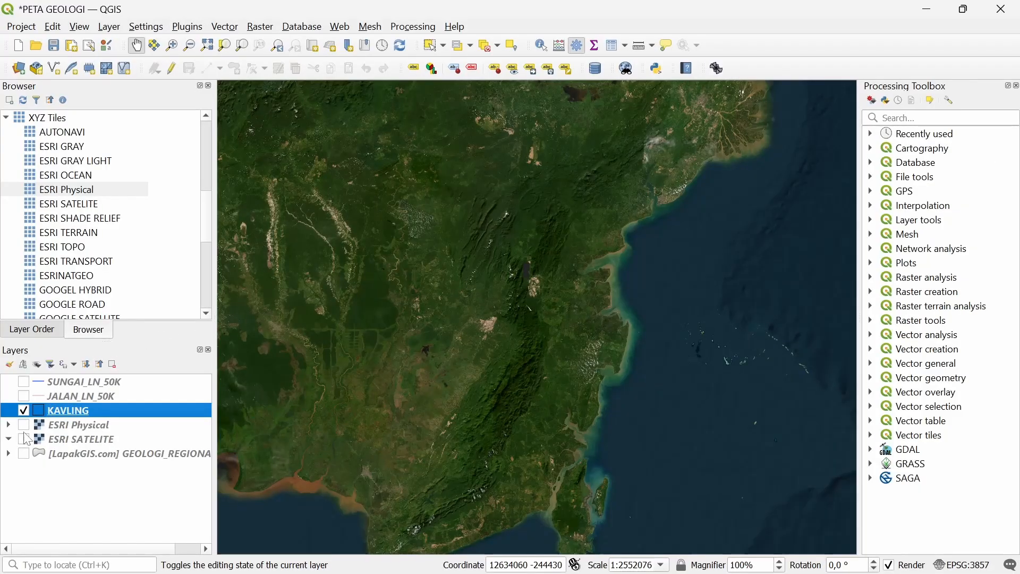
pyautogui.click(23, 454)
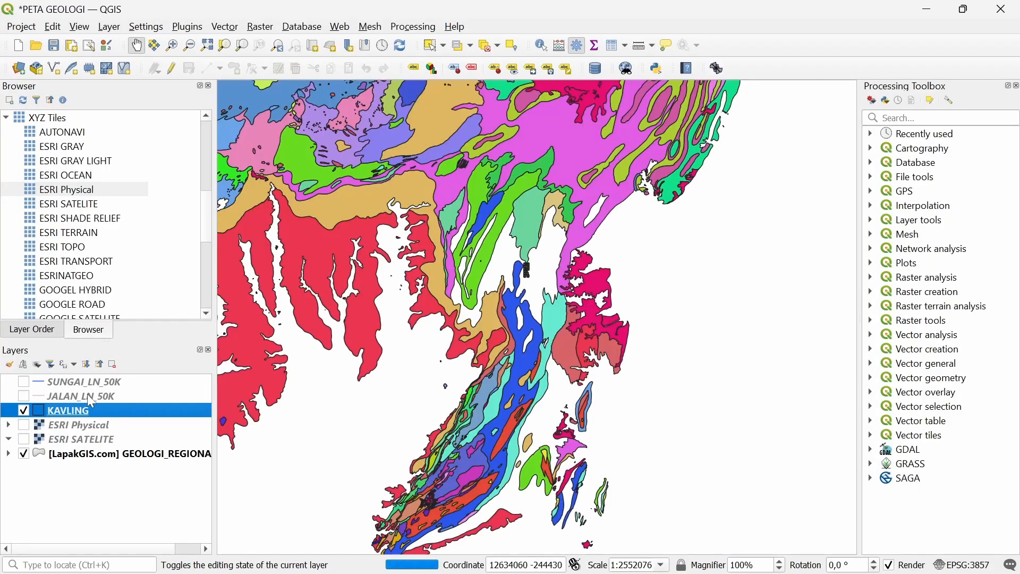
pyautogui.click(23, 382)
pyautogui.click(23, 396)
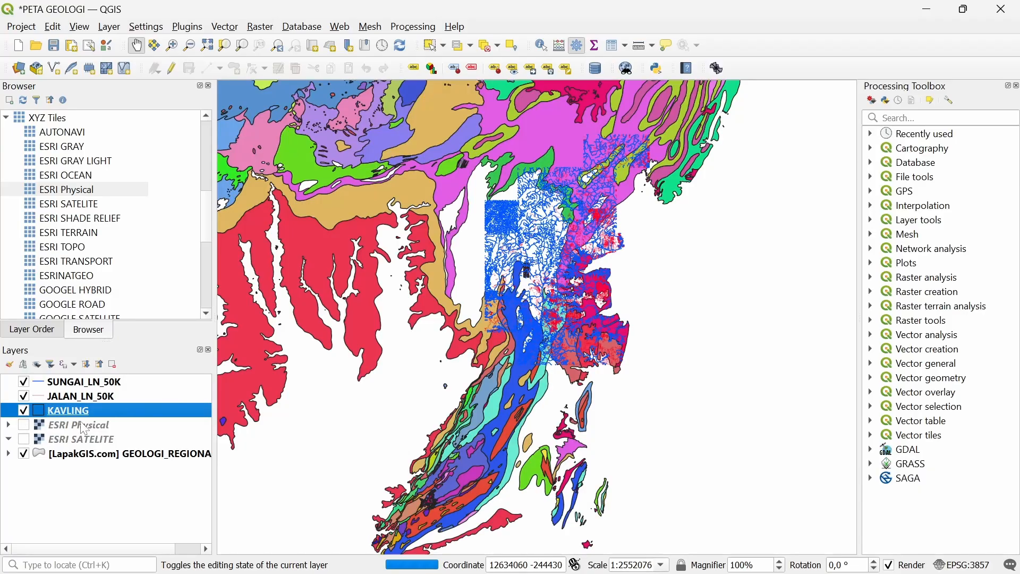
# In the layout, zoom and pan to a closer view of the selected main geology map
pyautogui.hotkey('alt', 'Tab')
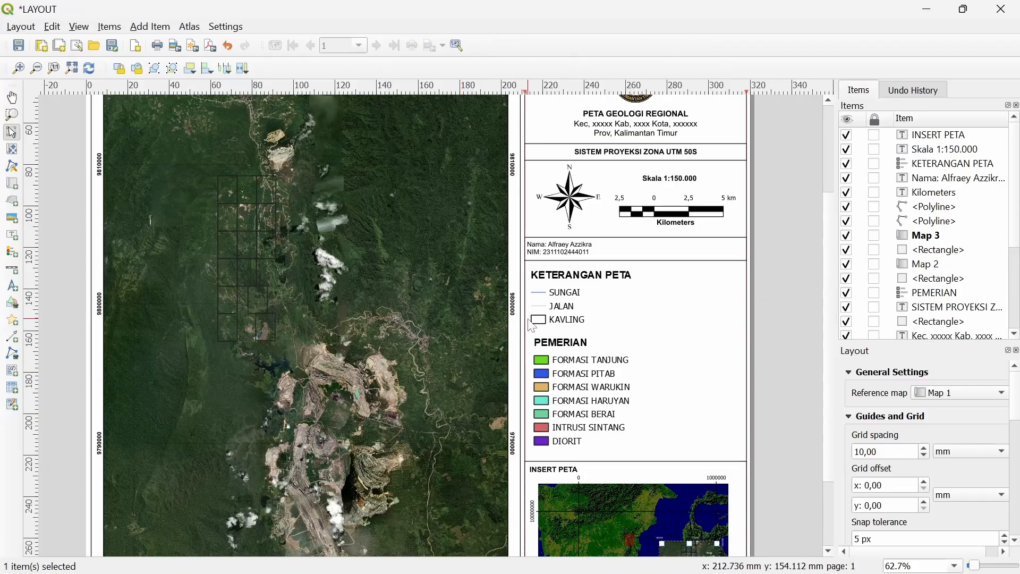
pyautogui.hotkey('ctrl', '-')
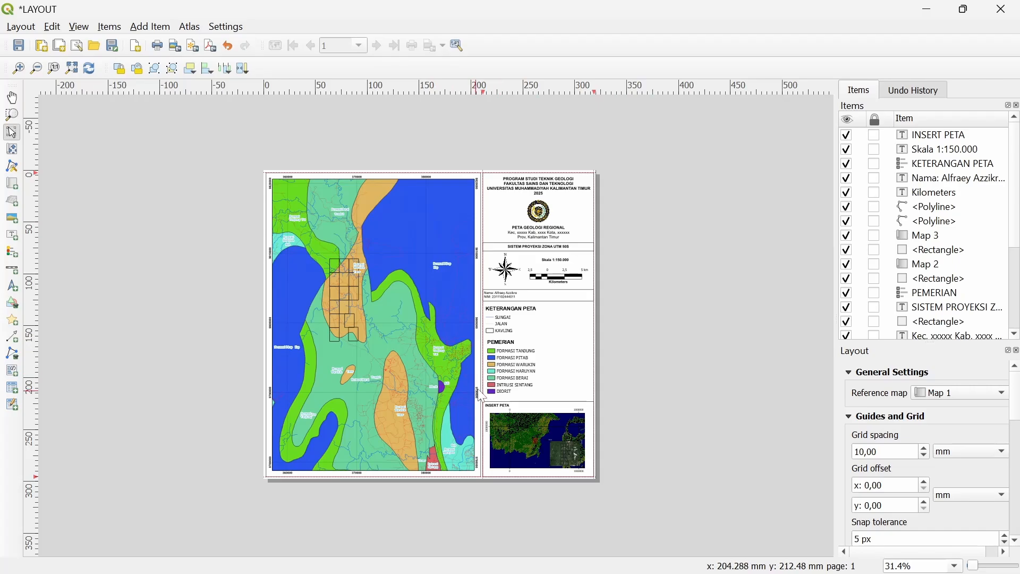
pyautogui.scroll(1, 456, 366)
pyautogui.moveTo(481, 364); pyautogui.dragTo(450, 463)
pyautogui.click(419, 402)
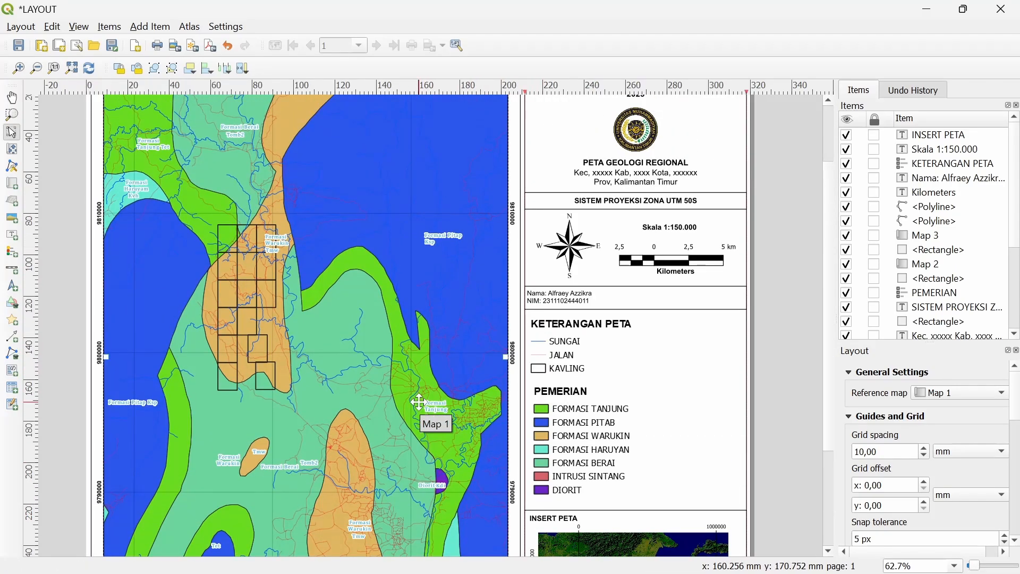
pyautogui.moveTo(443, 336); pyautogui.dragTo(486, 370)
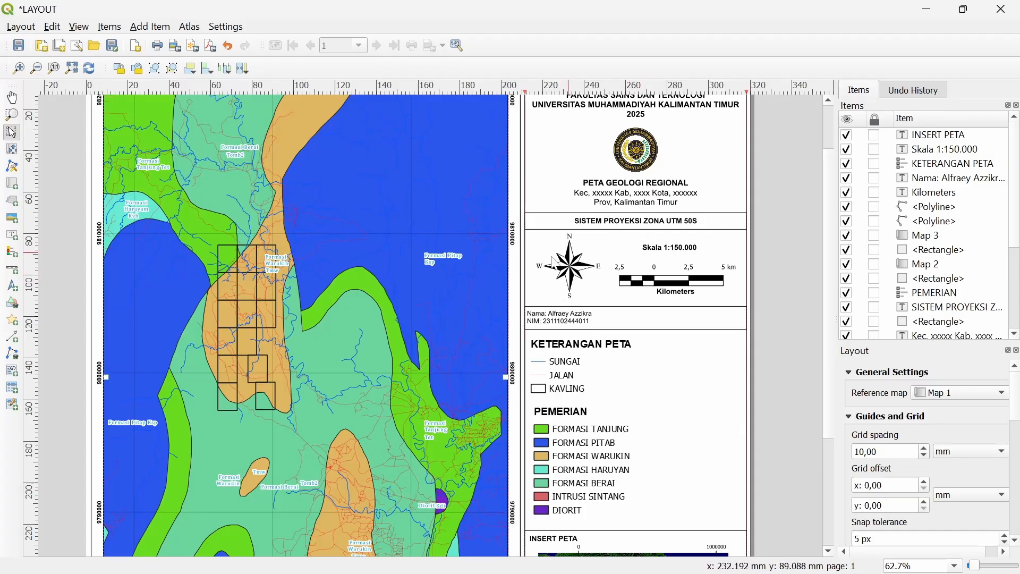
# Set Map 1's scale to 170000 after briefly comparing with 150000, then inspect the result
pyautogui.rightClick(463, 272)
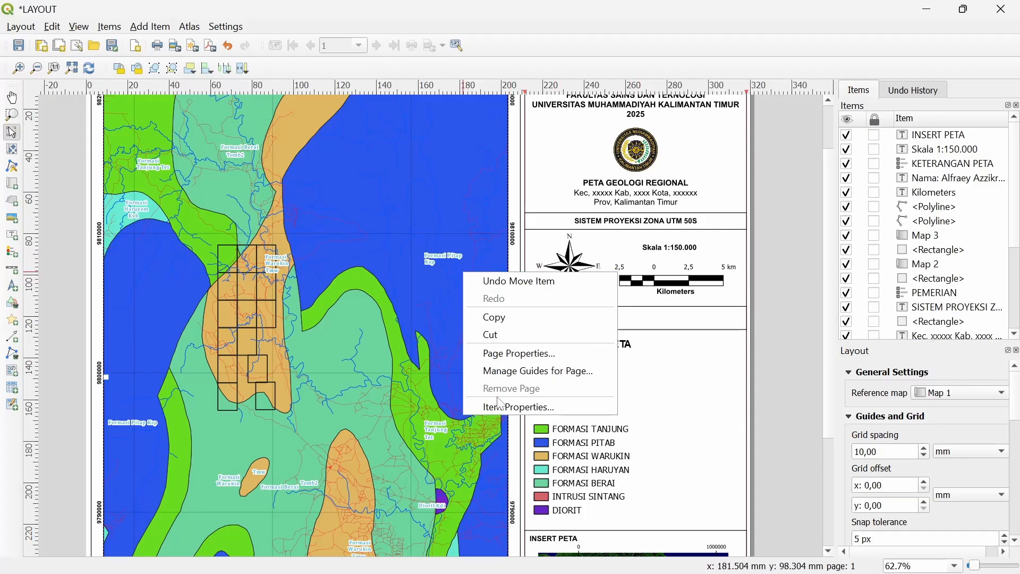
pyautogui.rightClick(474, 346)
pyautogui.rightClick(474, 345)
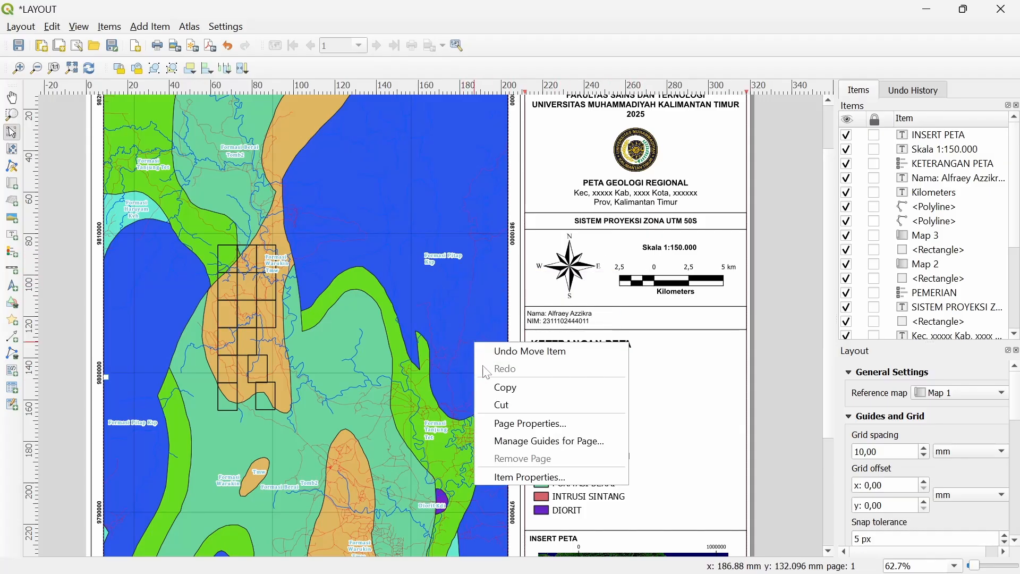
pyautogui.click(502, 478)
pyautogui.click(144, 252)
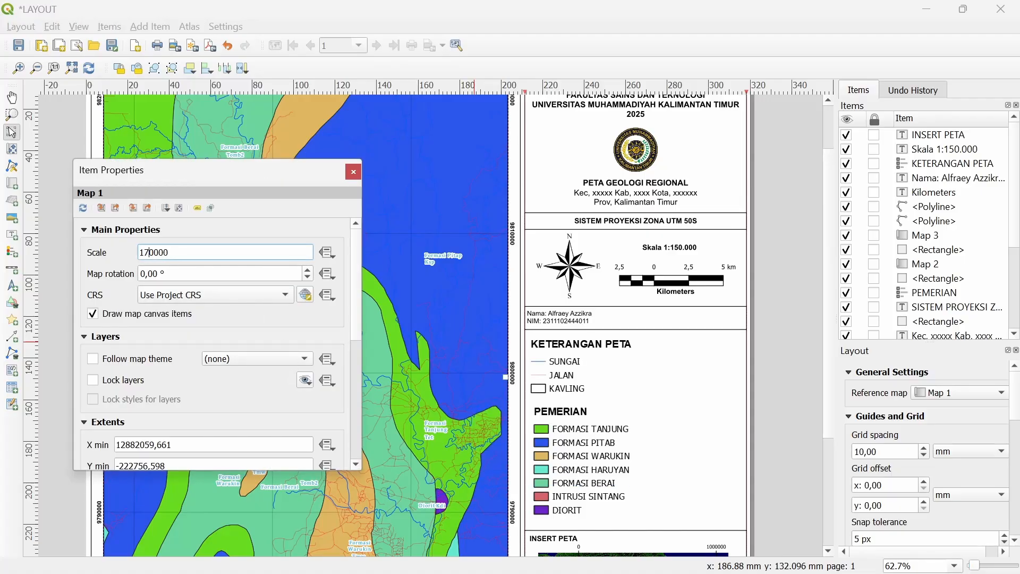
pyautogui.press('Return')
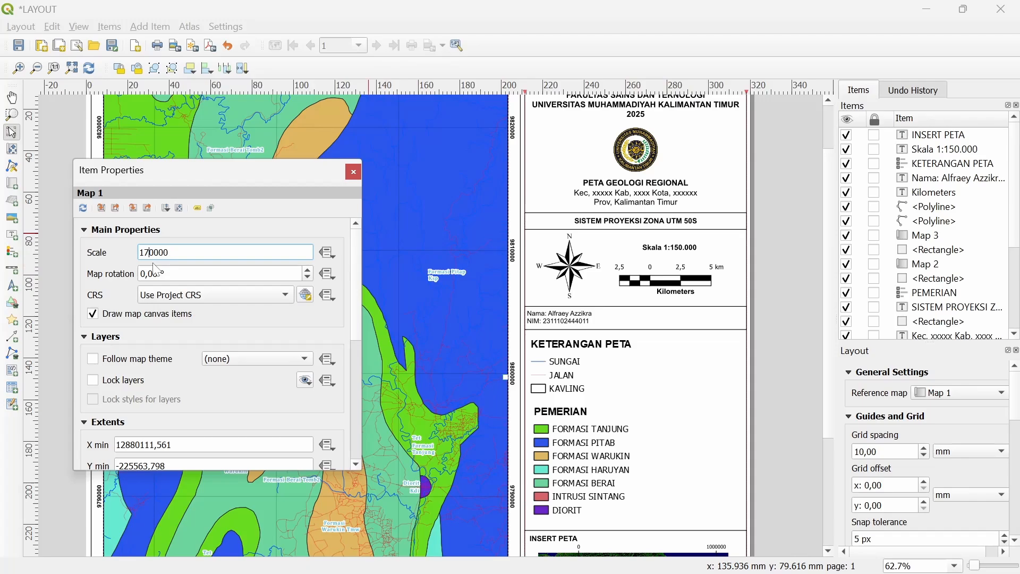
pyautogui.press('Return')
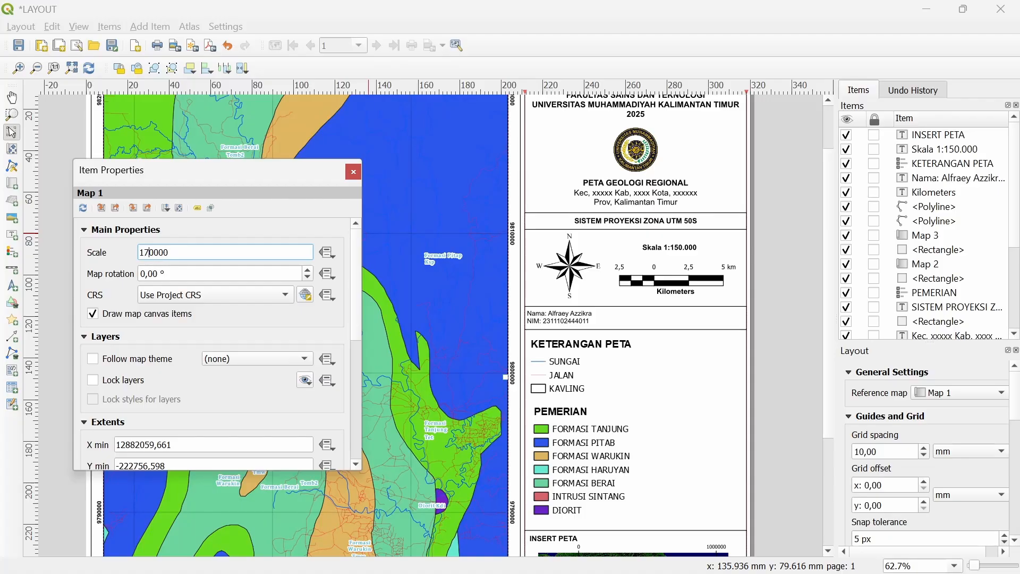
pyautogui.press('Return')
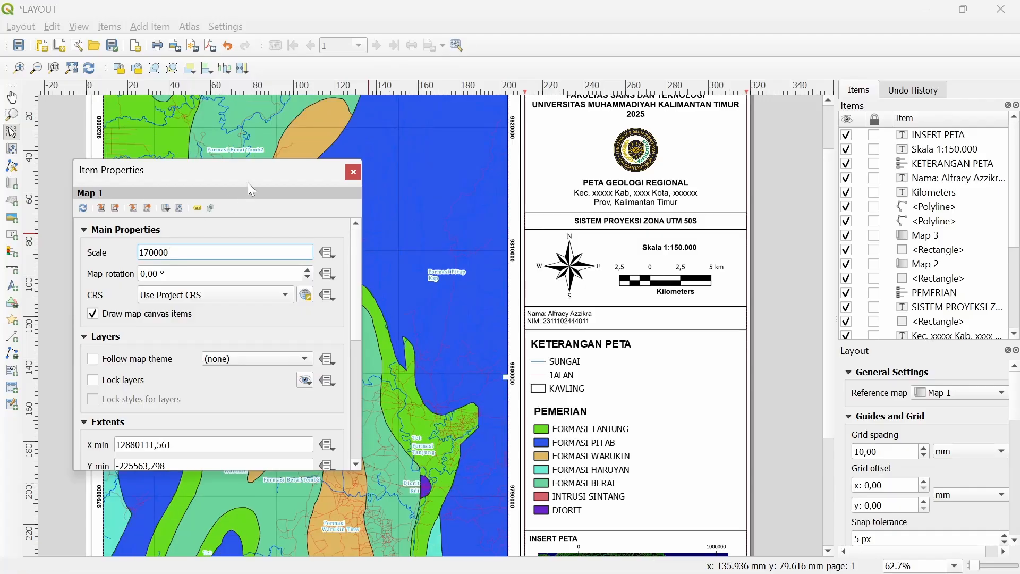
pyautogui.click(353, 172)
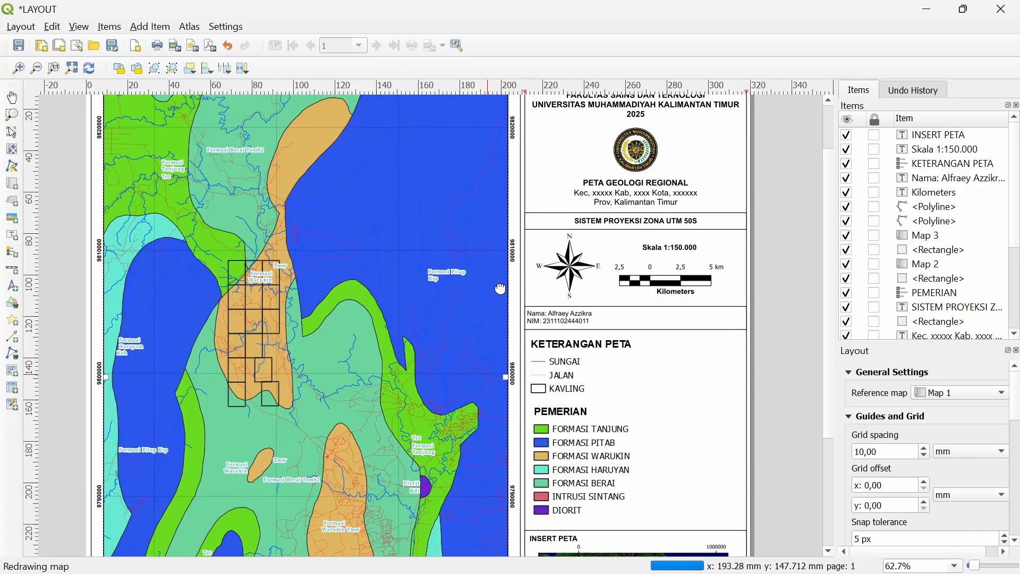
pyautogui.scroll(-5, 507, 245)
pyautogui.moveTo(515, 275); pyautogui.dragTo(519, 243)
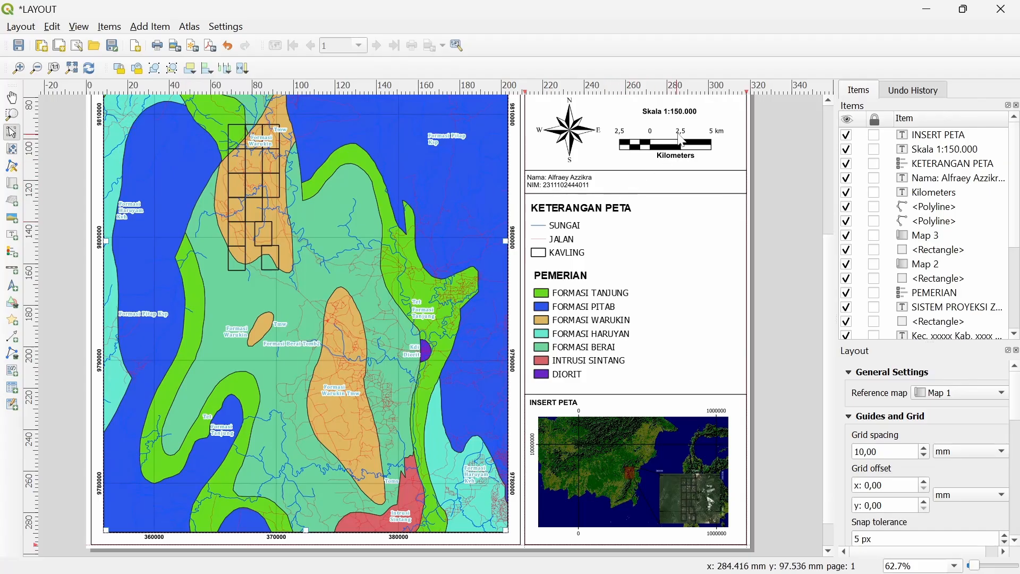
# Change the scale label text from Skala 1:150.000 to Skala 1:170.000
pyautogui.click(682, 114)
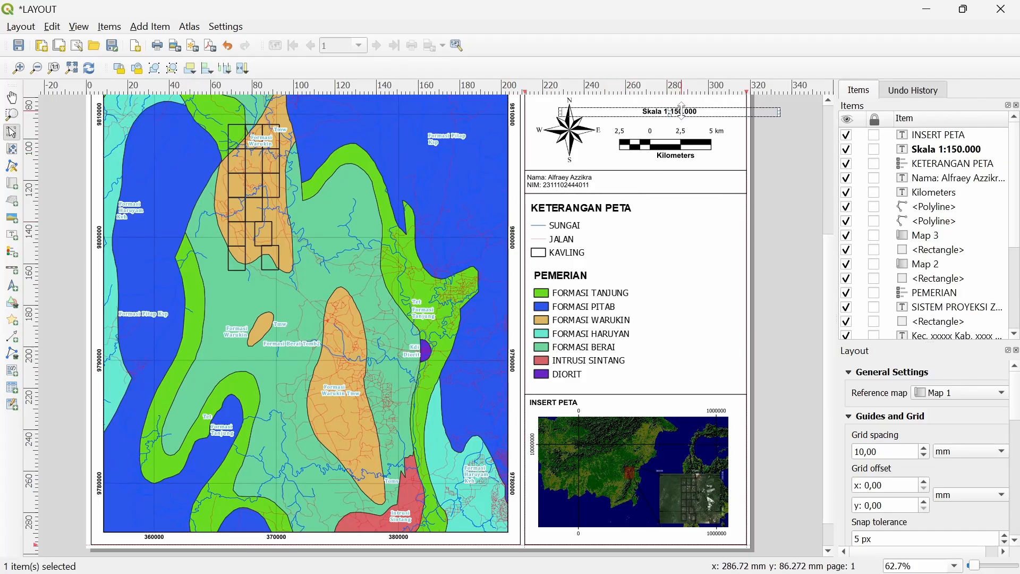
pyautogui.rightClick(682, 113)
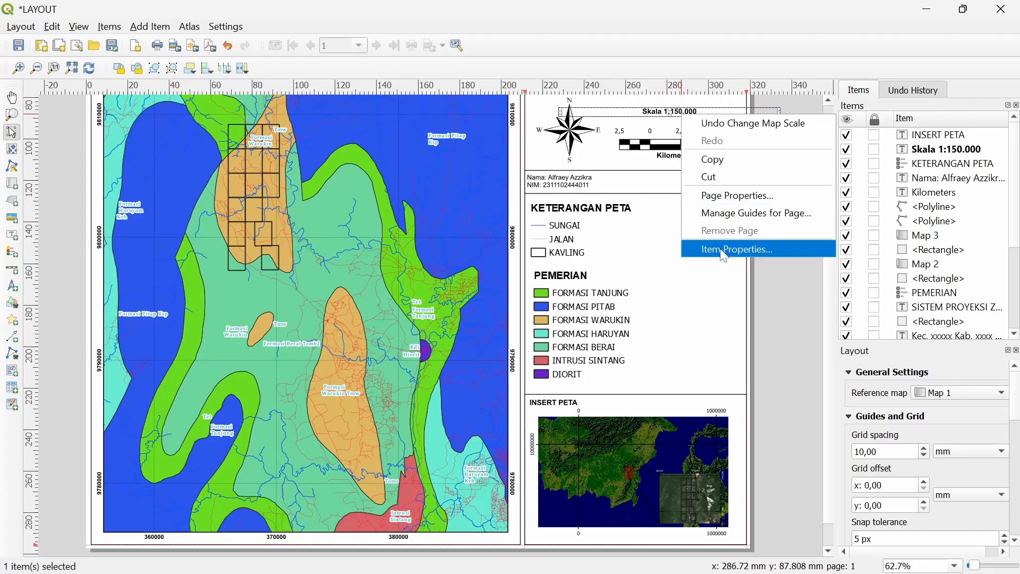
pyautogui.click(714, 251)
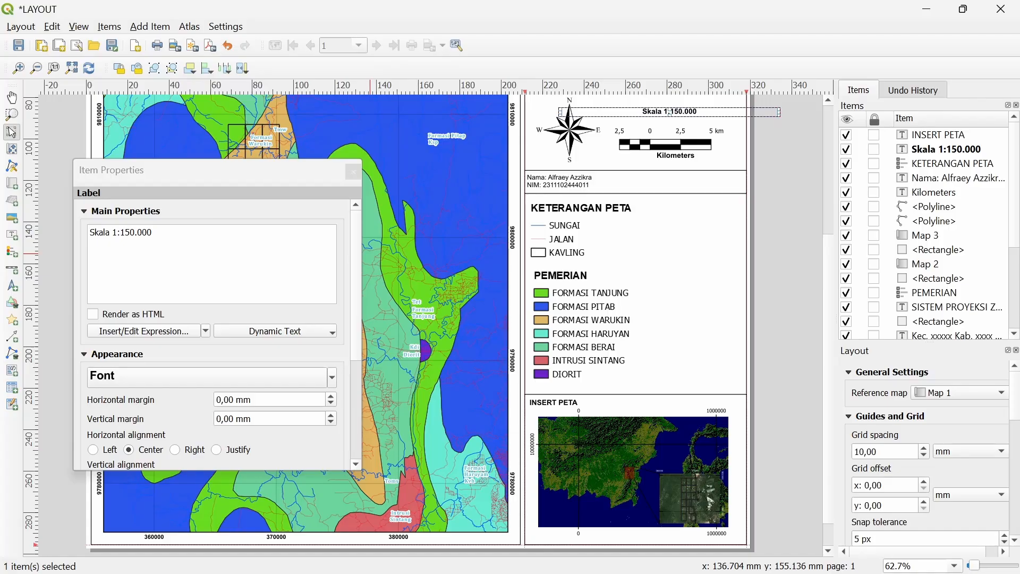
pyautogui.press('BackSpace')
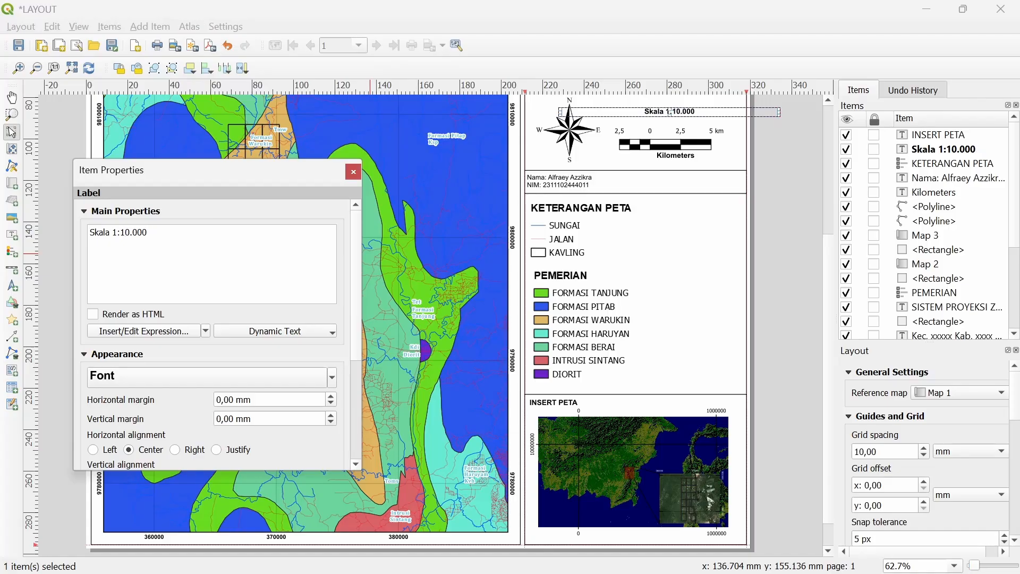
pyautogui.write('7')
pyautogui.click(353, 172)
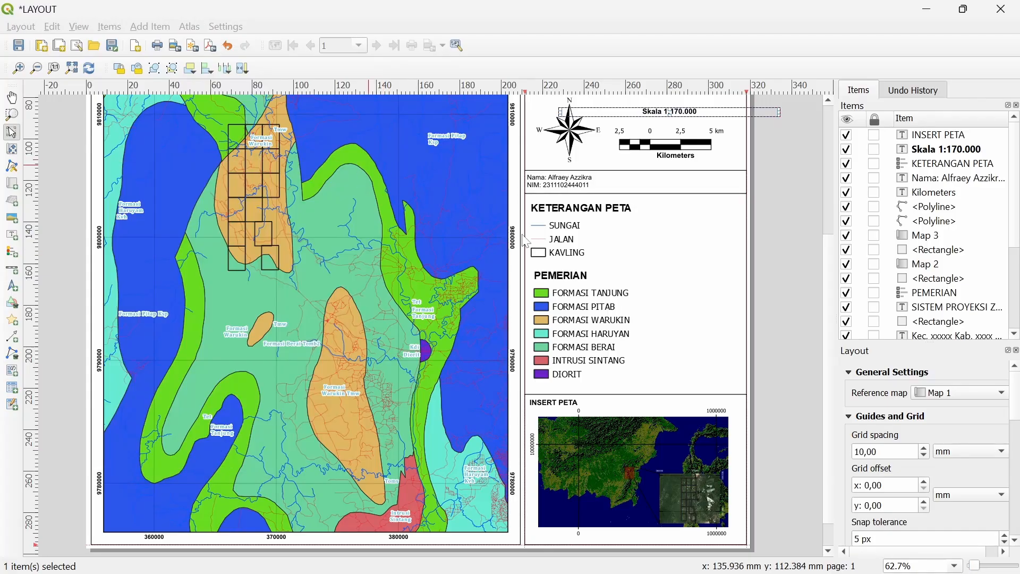
# Select the Kilometers scale-bar label, then return to the main QGIS window
pyautogui.moveTo(663, 172); pyautogui.dragTo(662, 319)
pyautogui.click(672, 302)
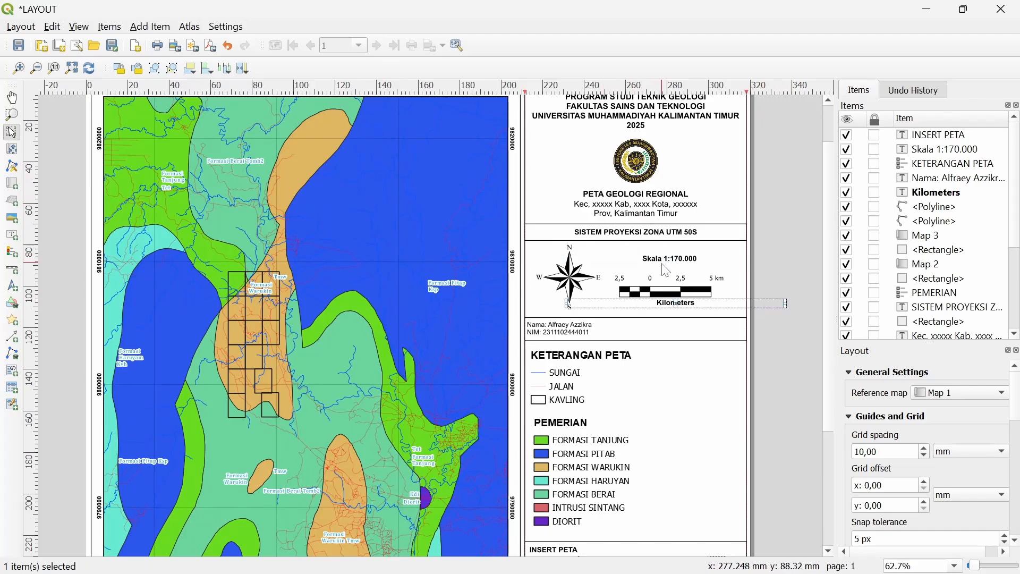
pyautogui.scroll(-3, 341, 248)
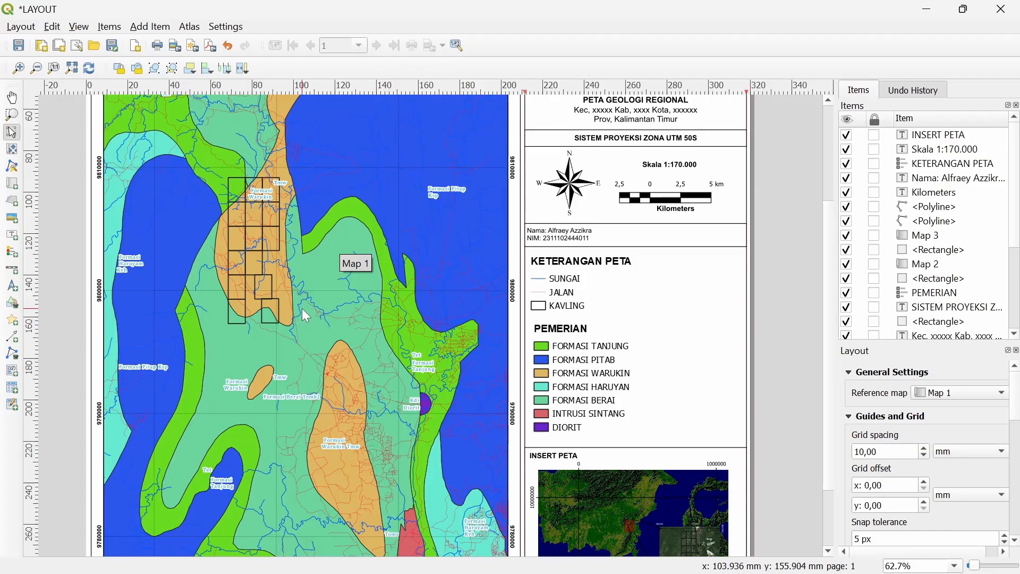
pyautogui.hotkey('alt', 'Tab')
pyautogui.hotkey('alt', 'Tab')
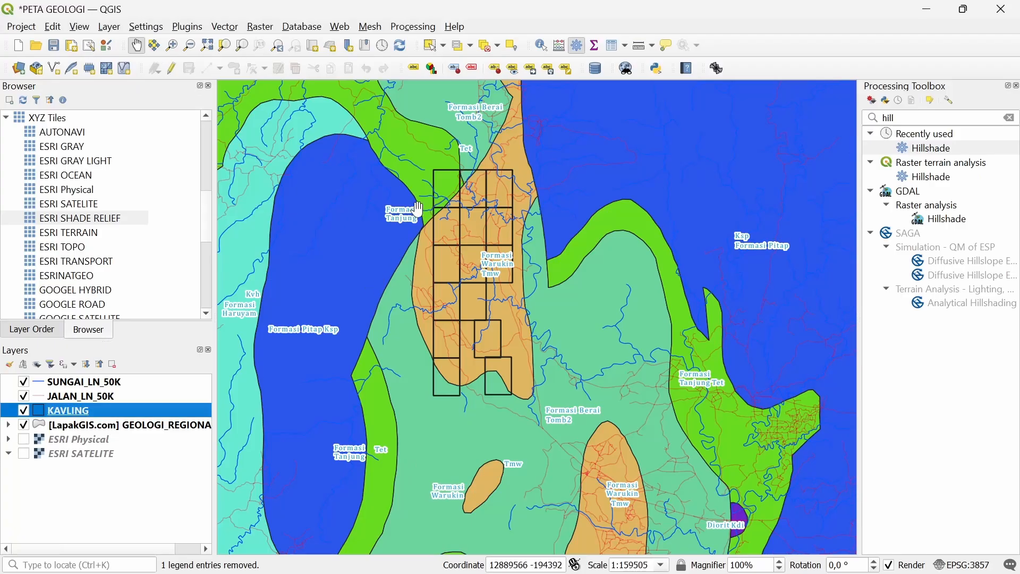
# Set the KAVLING Simple Fill stroke to black #000000 with 0,86 mm width
pyautogui.rightClick(88, 419)
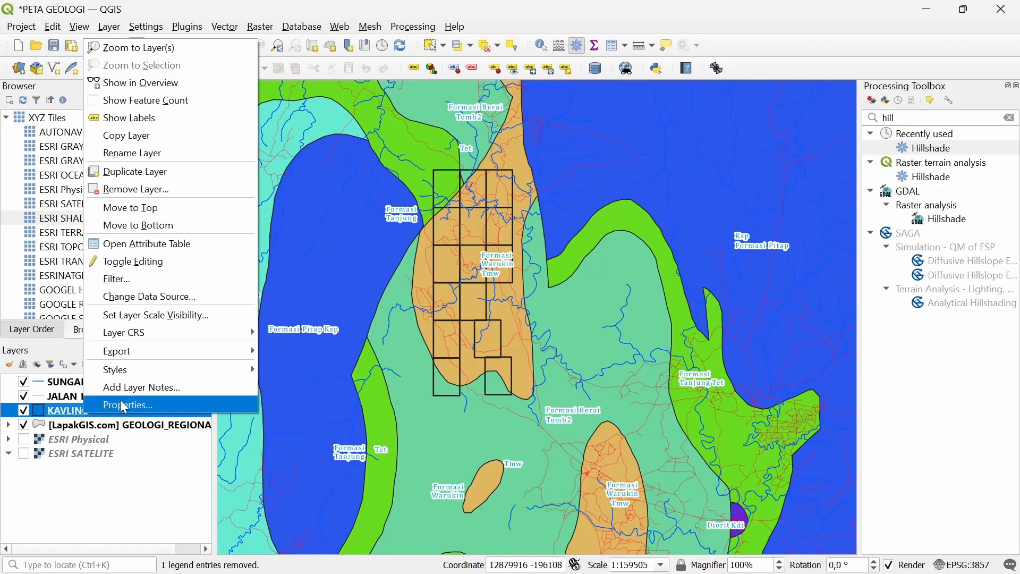
pyautogui.click(124, 406)
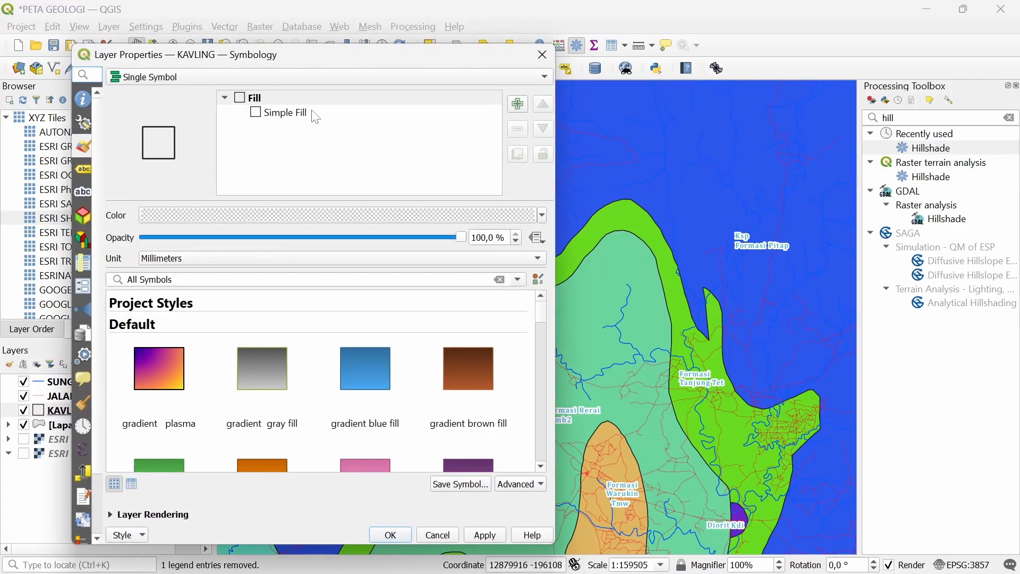
pyautogui.click(317, 116)
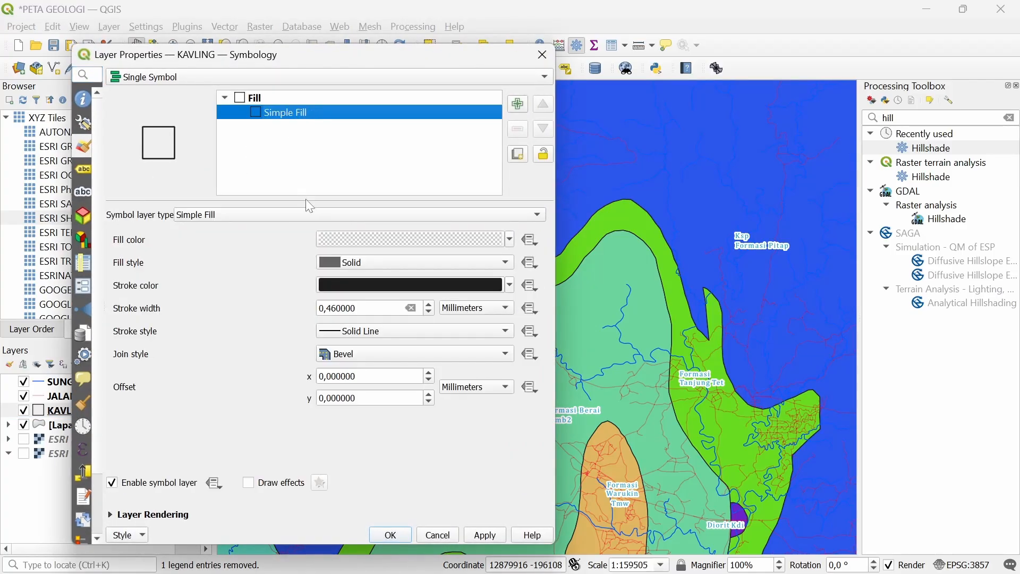
pyautogui.click(355, 286)
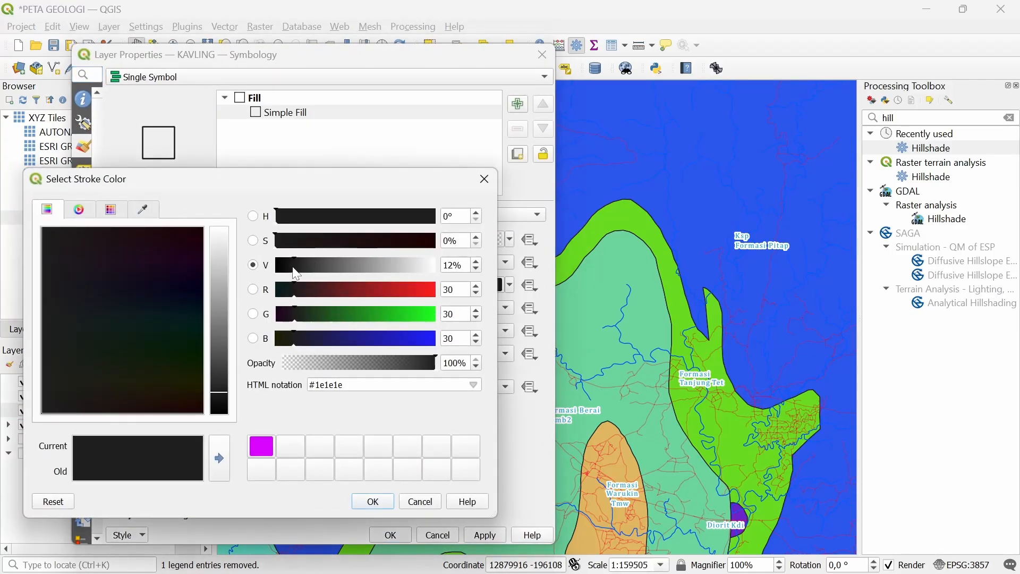
pyautogui.moveTo(297, 275); pyautogui.dragTo(270, 285)
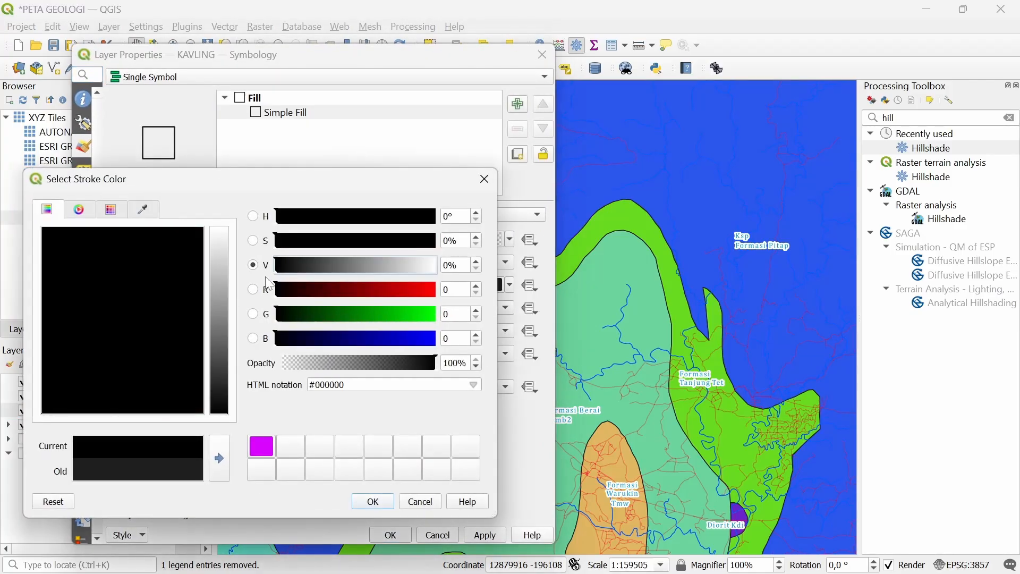
pyautogui.click(372, 501)
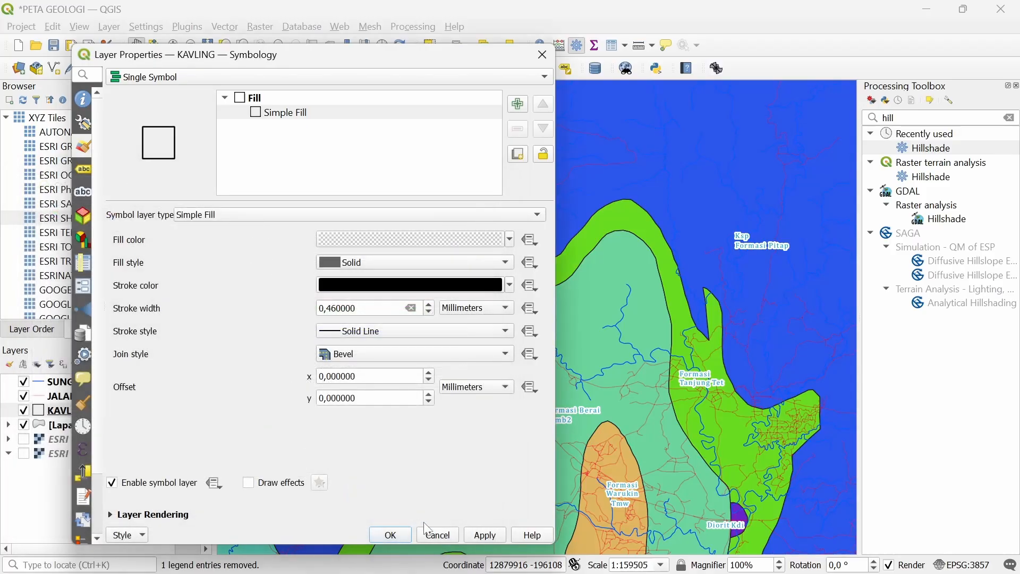
pyautogui.click(379, 308)
pyautogui.press('Up')
pyautogui.press('Up')
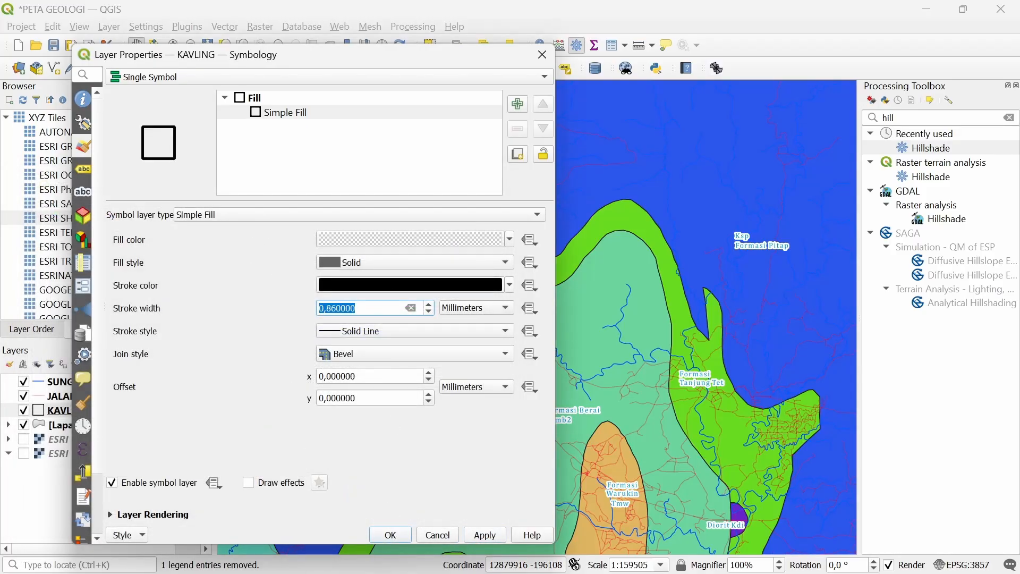
pyautogui.click(485, 535)
pyautogui.click(393, 534)
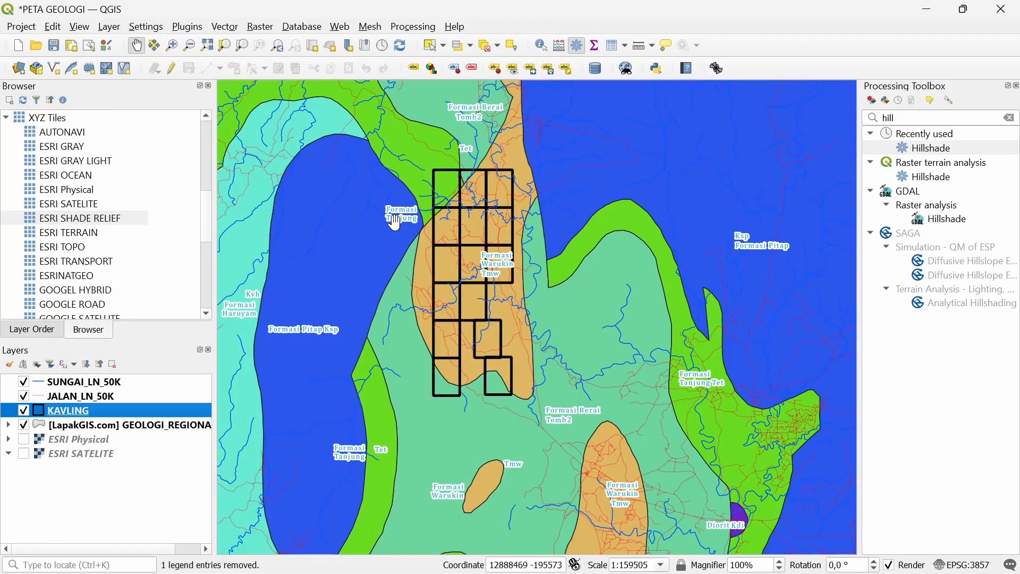
# Add ESRI SHADE RELIEF below the geology layer and toggle geology to compare
pyautogui.doubleClick(72, 223)
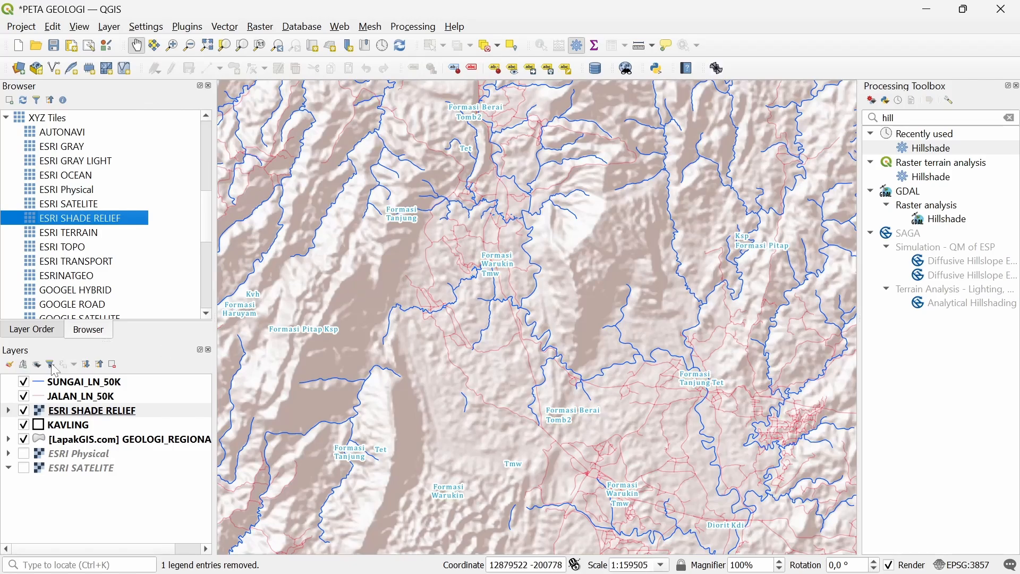
pyautogui.moveTo(80, 412)
pyautogui.mouseDown()
pyautogui.moveTo(106, 440)
pyautogui.moveTo(131, 446)
pyautogui.mouseUp()
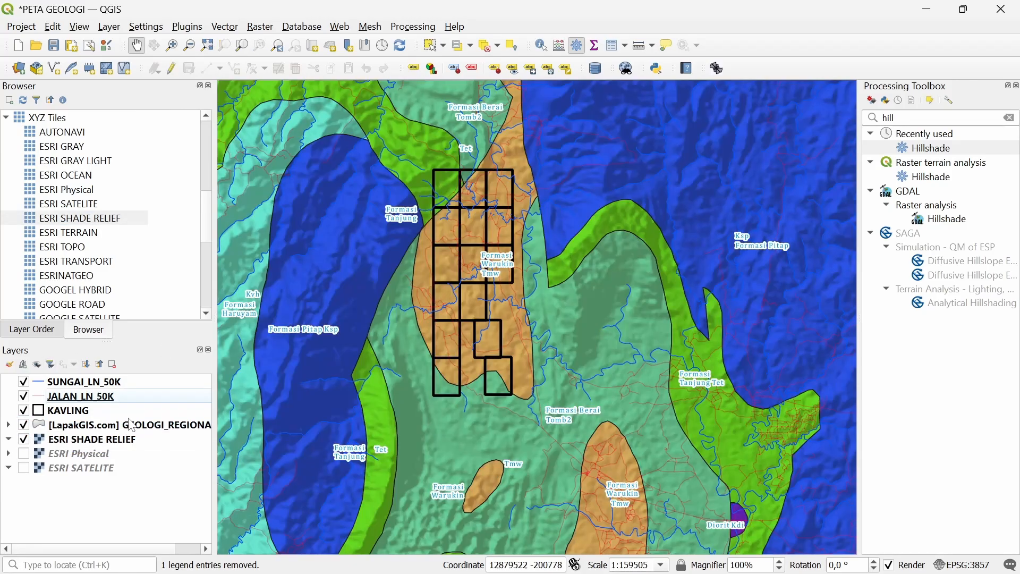
pyautogui.click(23, 425)
pyautogui.click(24, 426)
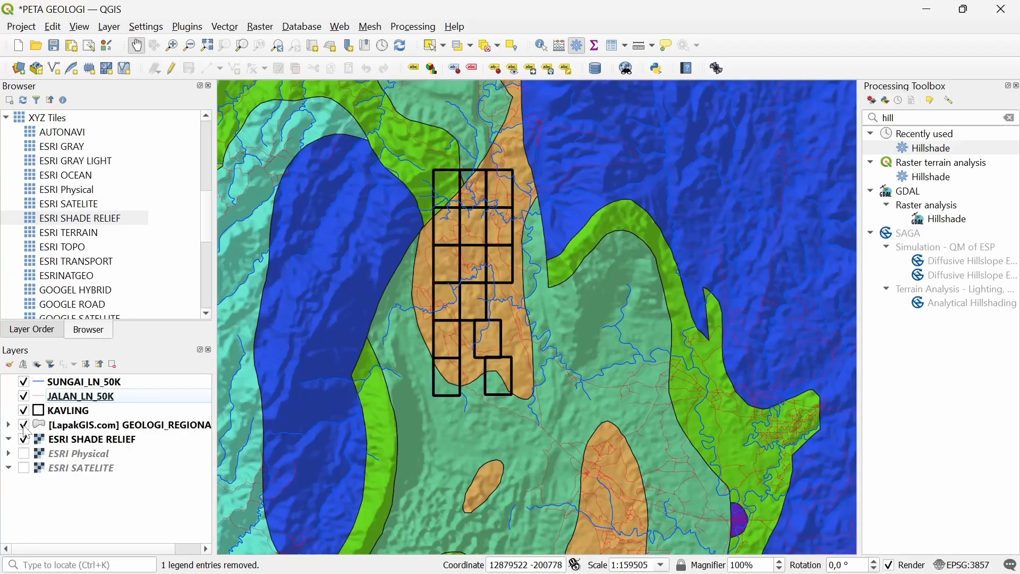
pyautogui.click(24, 426)
pyautogui.click(24, 426)
# Open the geology layer's properties
pyautogui.click(59, 427)
pyautogui.rightClick(73, 429)
pyautogui.click(101, 419)
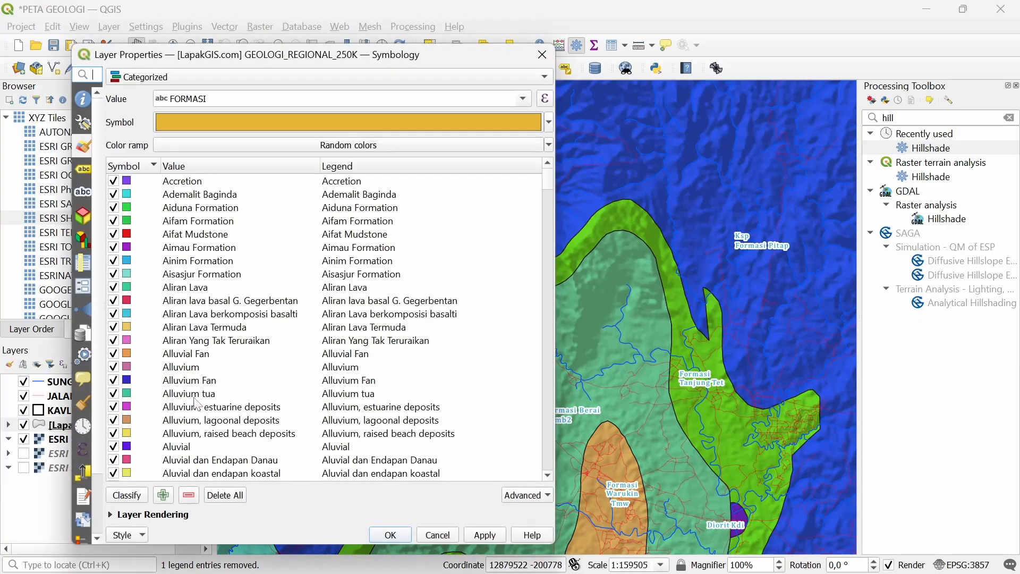
# Try Multiply blending on geology but keep Normal, then hide geology and select ESRI SHADE RELIEF
pyautogui.click(148, 514)
pyautogui.click(260, 464)
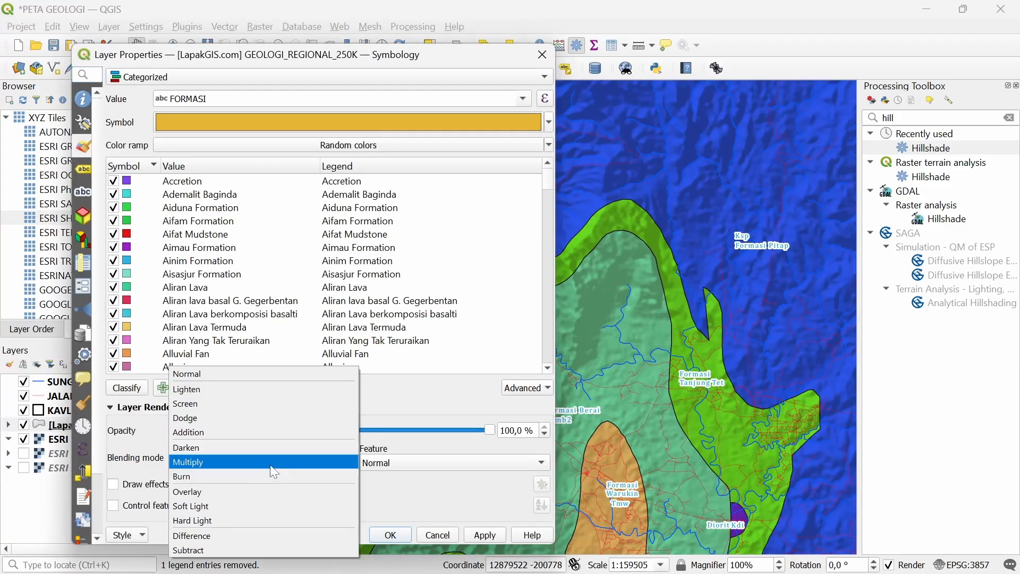
pyautogui.click(188, 461)
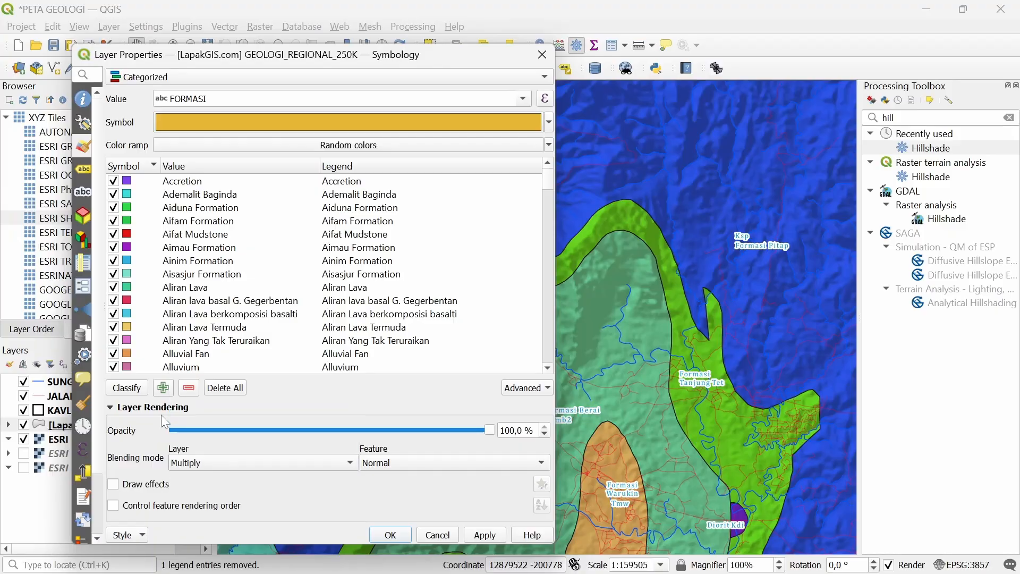
pyautogui.click(201, 463)
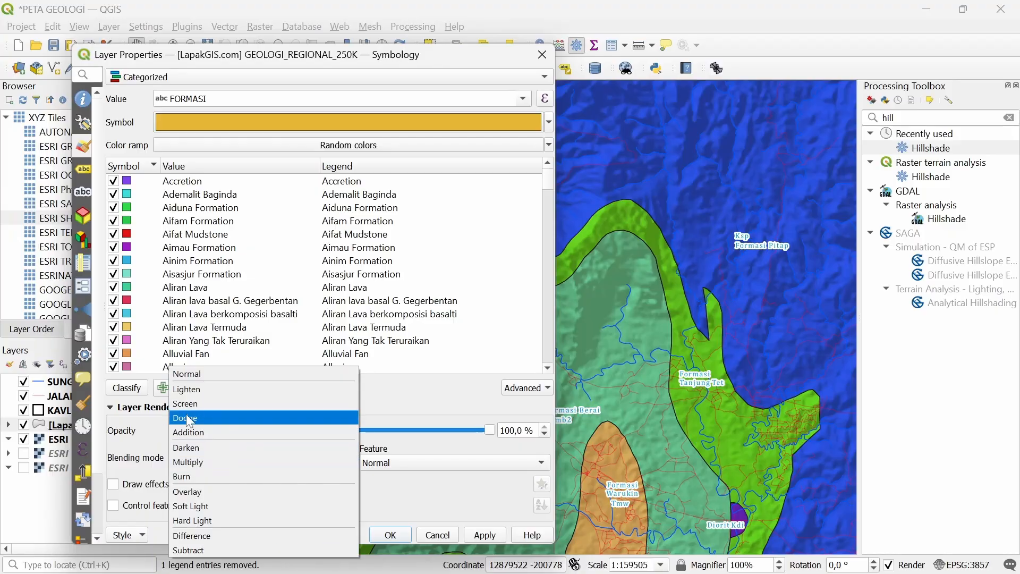
pyautogui.click(215, 377)
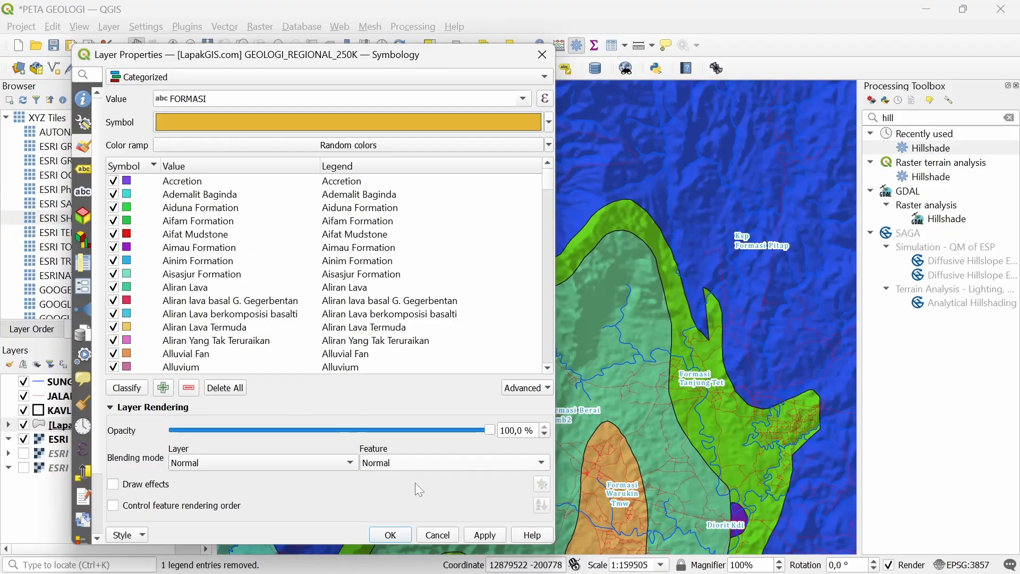
pyautogui.click(392, 534)
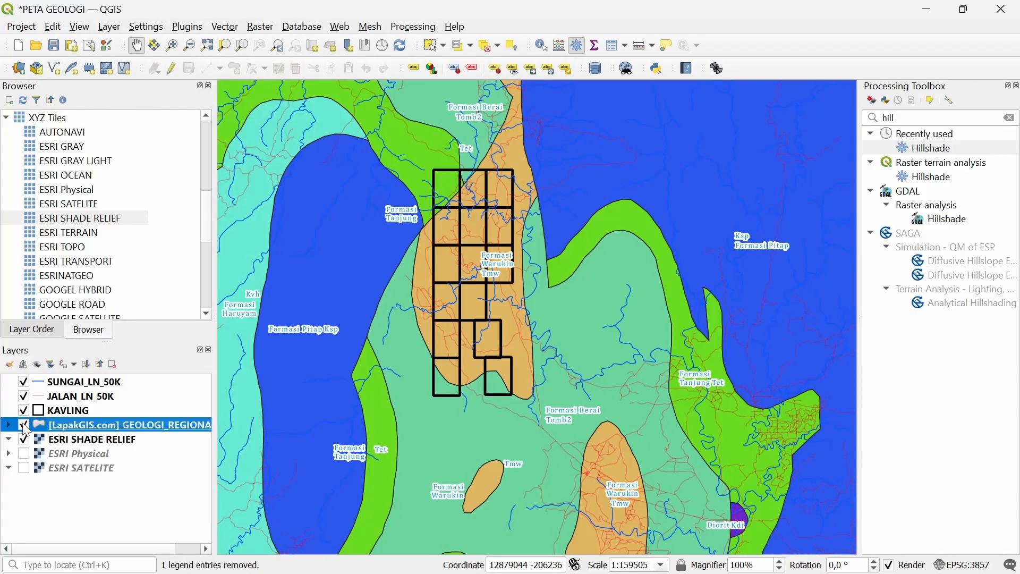
pyautogui.click(24, 426)
pyautogui.click(73, 442)
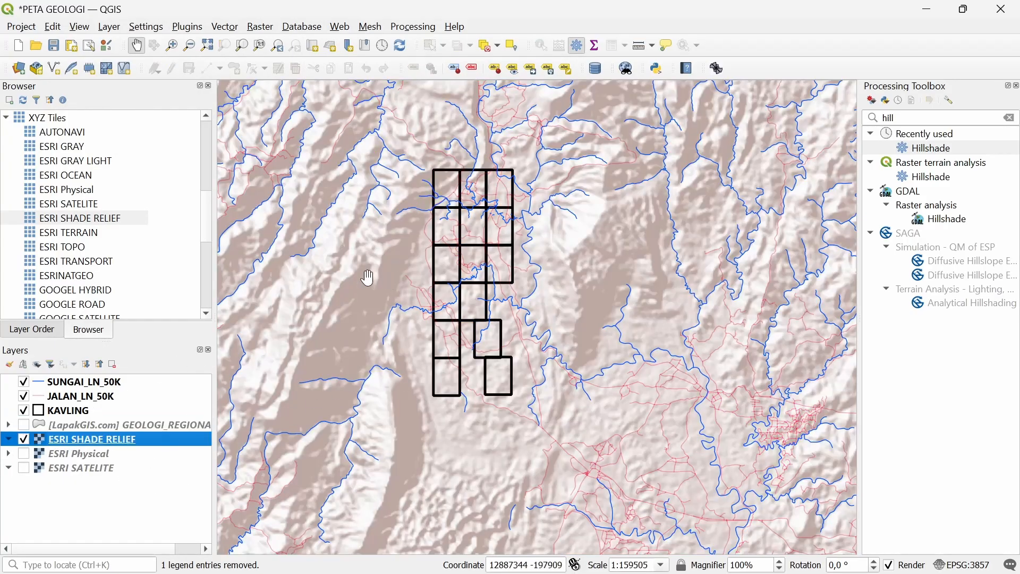
# Lower the ESRI SHADE RELIEF brightness to -148 in its Symbology settings
pyautogui.rightClick(74, 443)
pyautogui.click(127, 427)
pyautogui.click(42, 238)
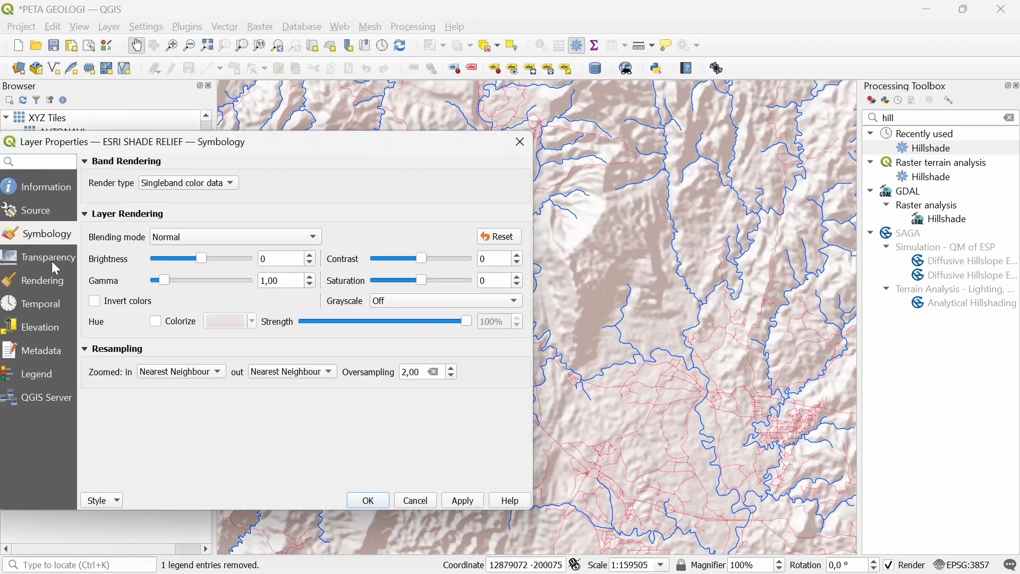
pyautogui.moveTo(242, 143); pyautogui.dragTo(272, 151)
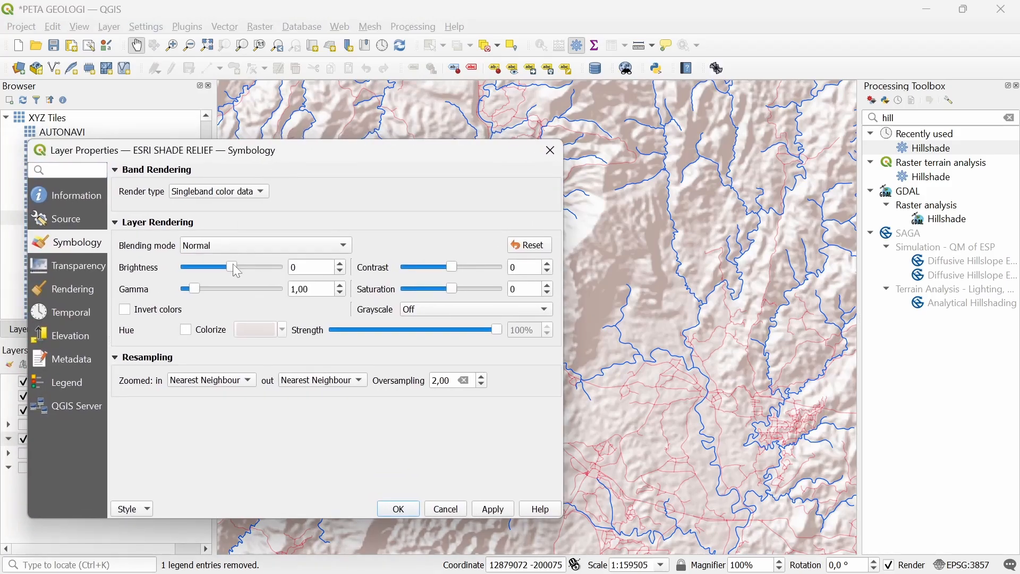
pyautogui.moveTo(233, 267); pyautogui.dragTo(210, 283)
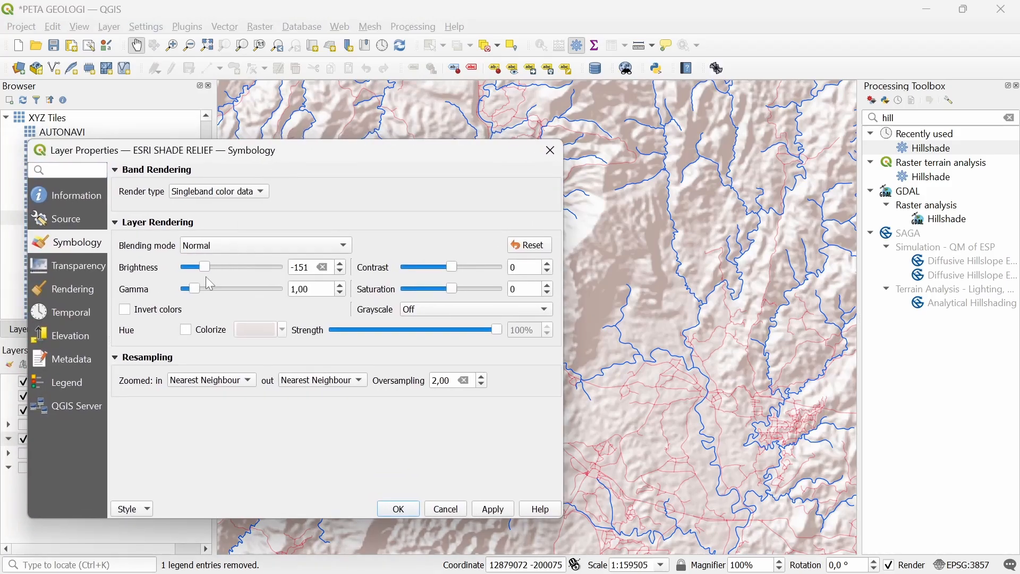
pyautogui.click(483, 511)
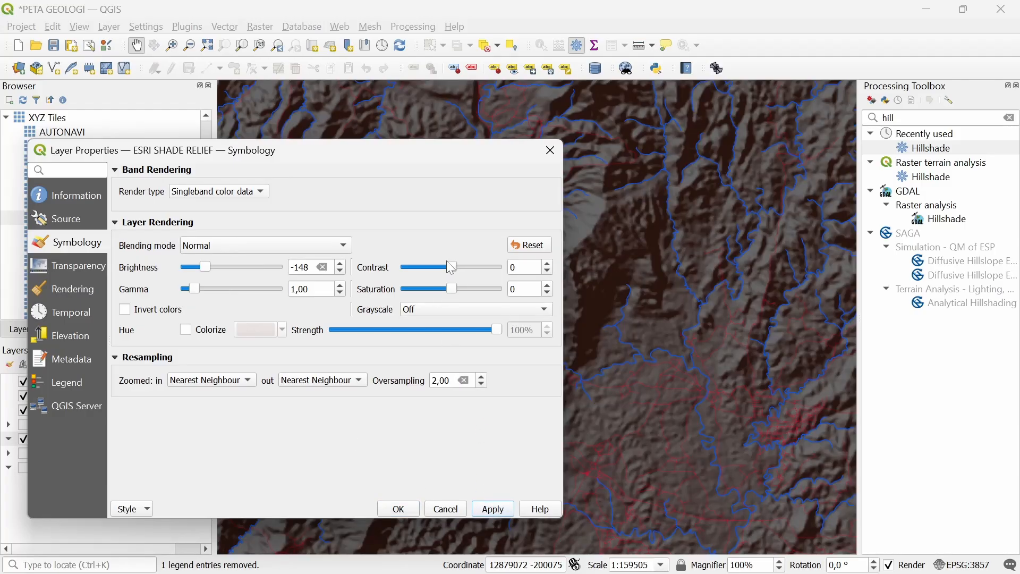
# Set the basemap contrast to -5 after trying 12 and 5, then close the dialog
pyautogui.moveTo(452, 272); pyautogui.dragTo(458, 278)
pyautogui.click(484, 502)
pyautogui.moveTo(460, 273); pyautogui.dragTo(456, 280)
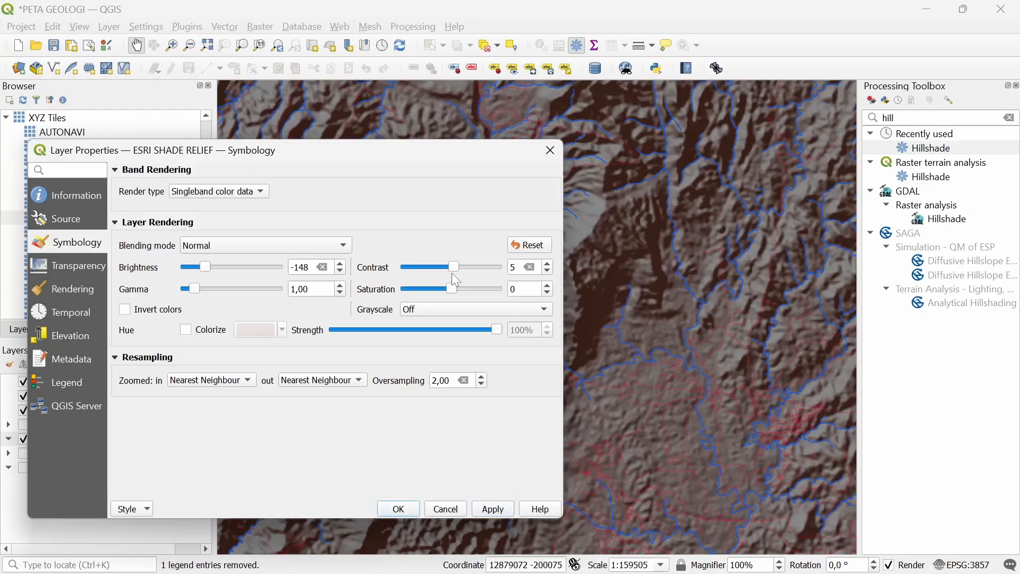
pyautogui.click(497, 510)
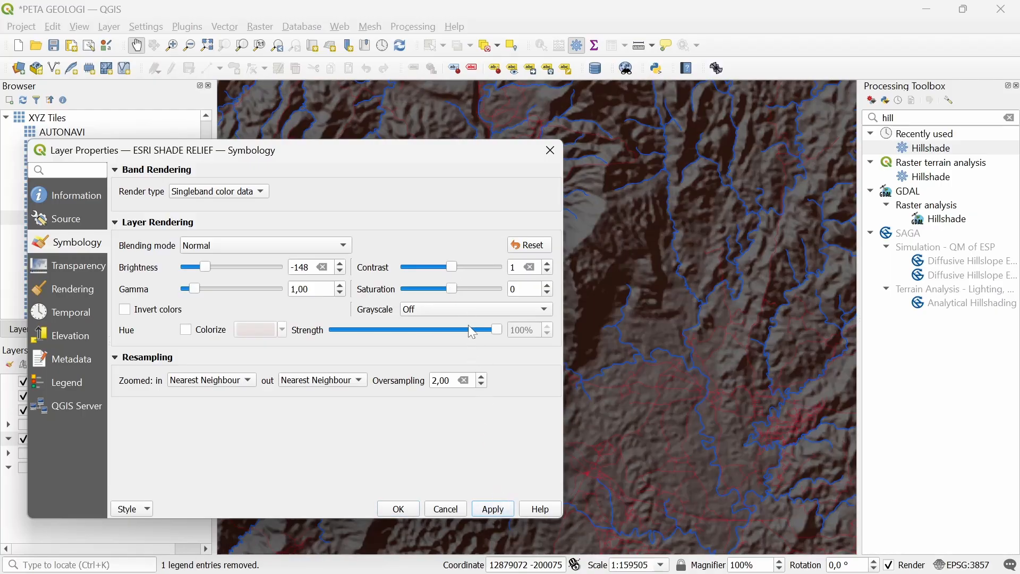
pyautogui.moveTo(452, 273); pyautogui.dragTo(449, 273)
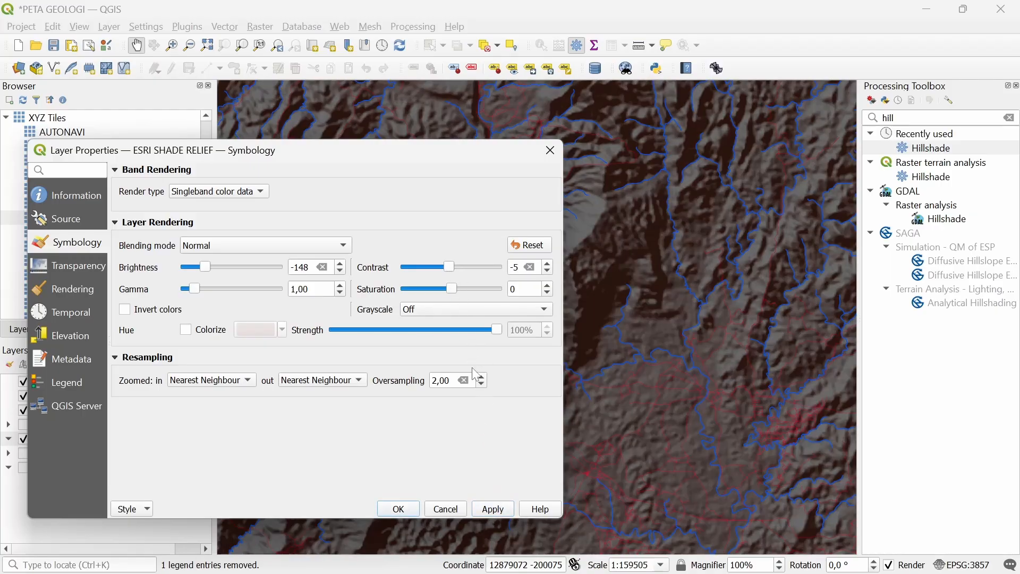
pyautogui.click(507, 511)
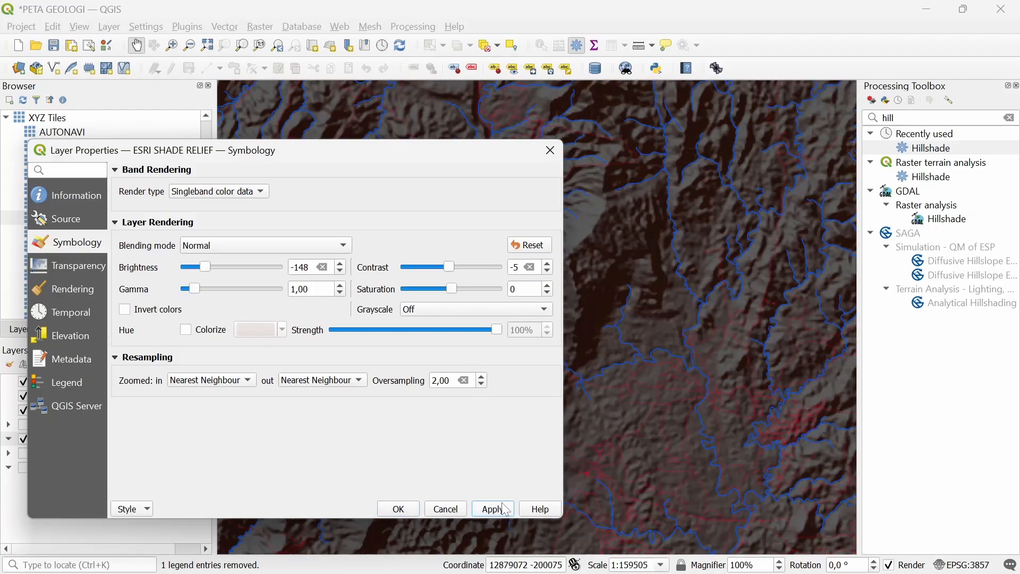
pyautogui.click(551, 154)
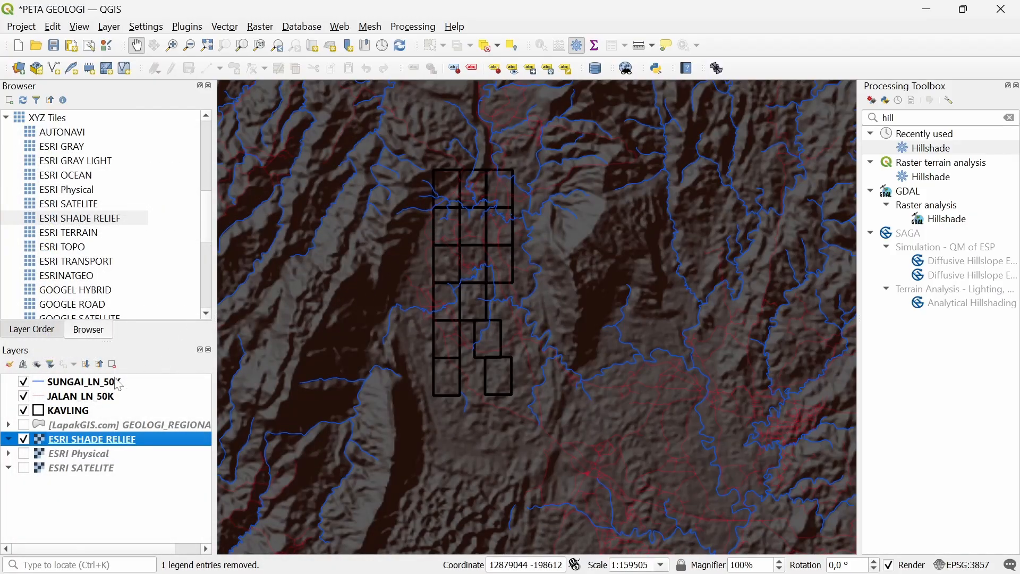
# Turn the geology layer back on and set its blending mode to Multiply
pyautogui.click(24, 425)
pyautogui.click(69, 425)
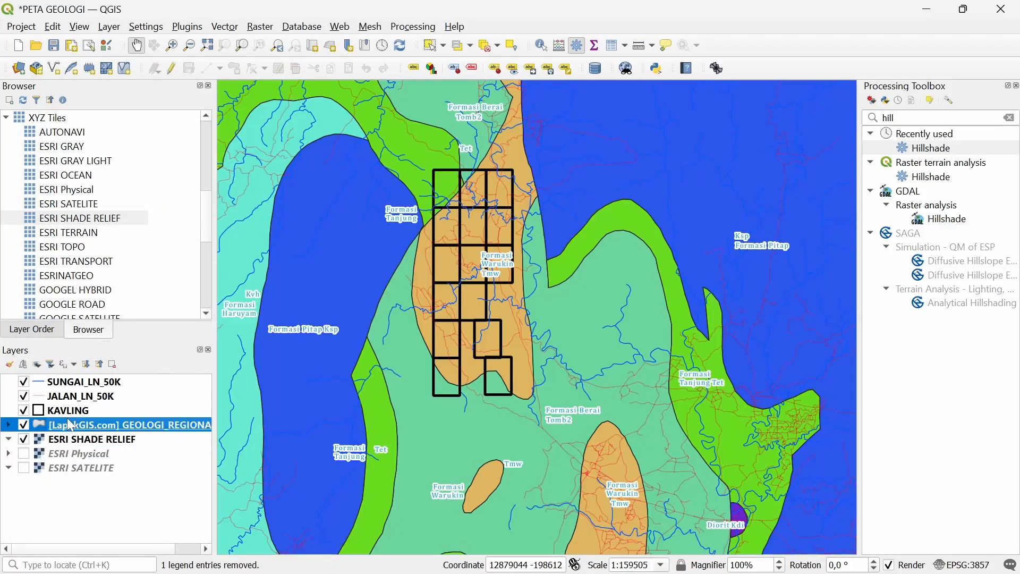
pyautogui.rightClick(68, 425)
pyautogui.click(90, 411)
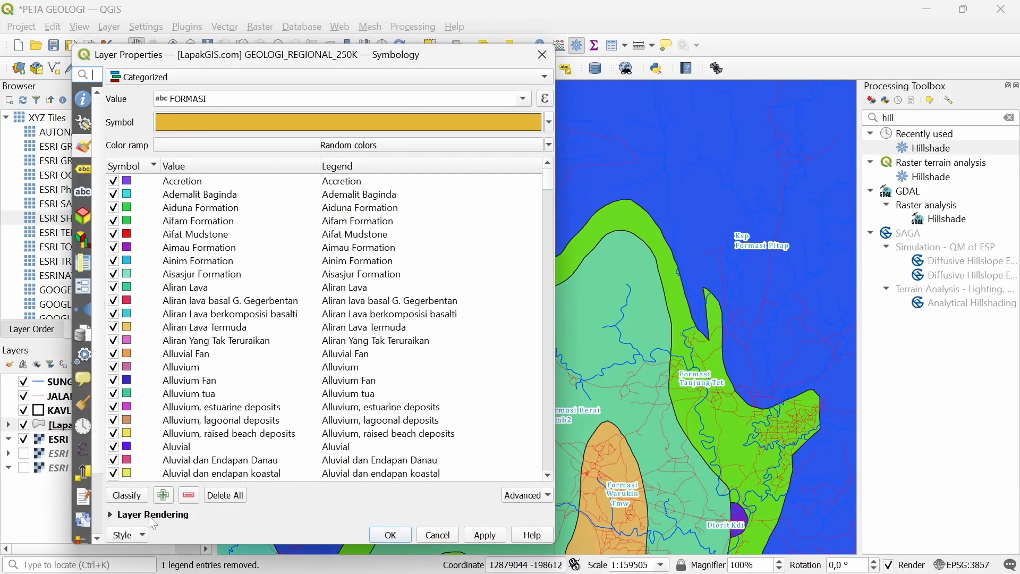
pyautogui.click(152, 516)
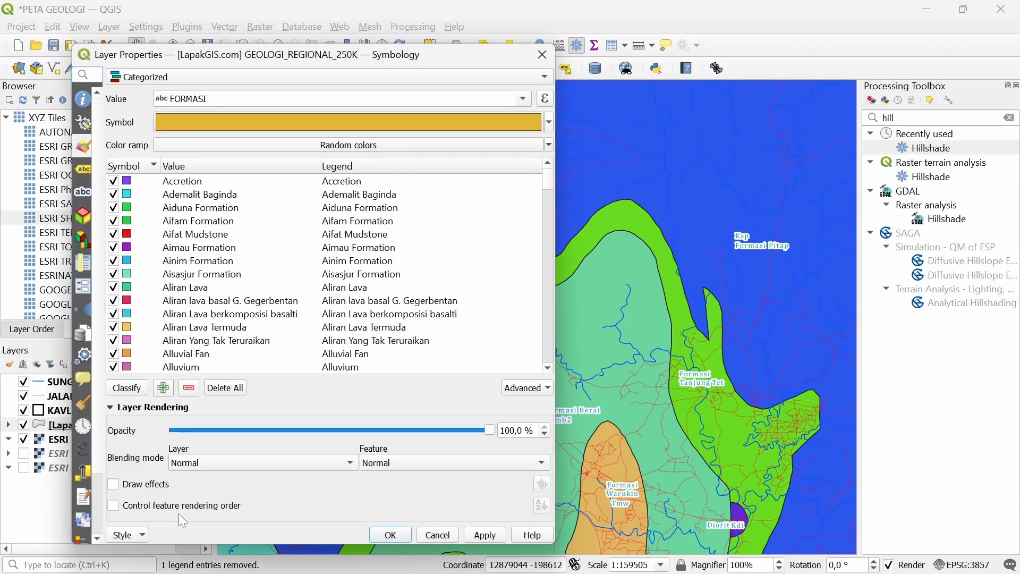
pyautogui.click(234, 461)
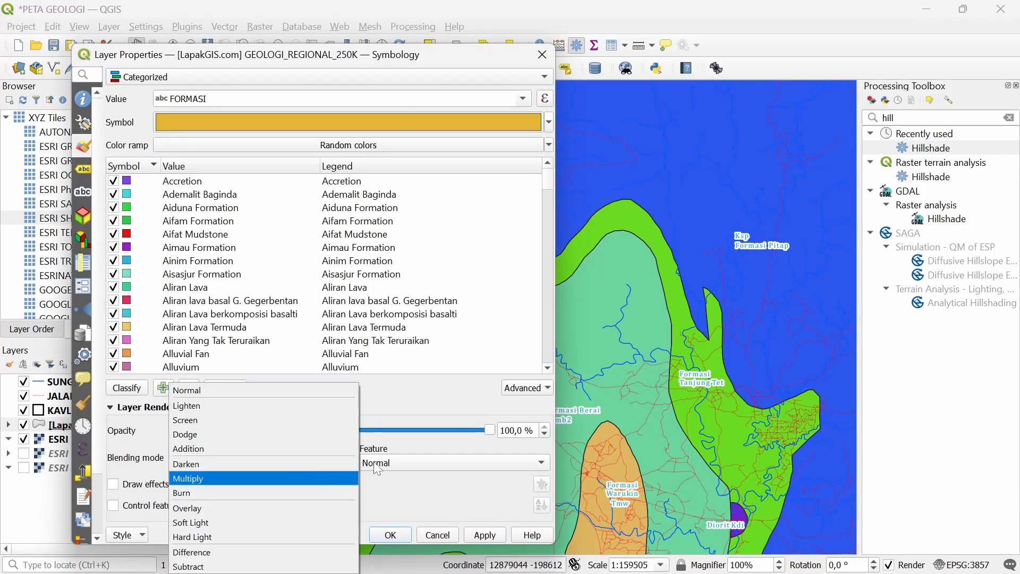
pyautogui.click(219, 478)
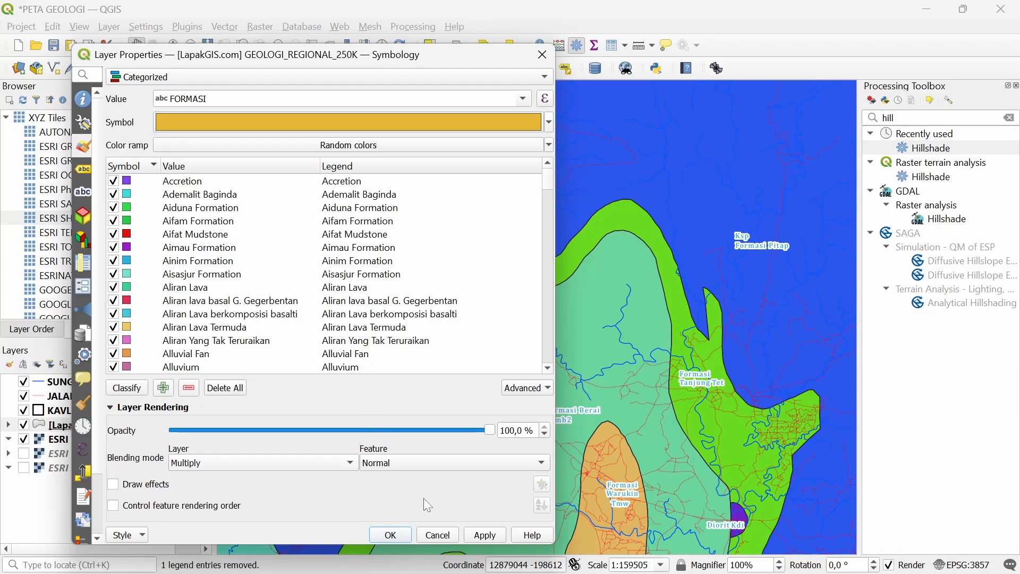
pyautogui.click(496, 541)
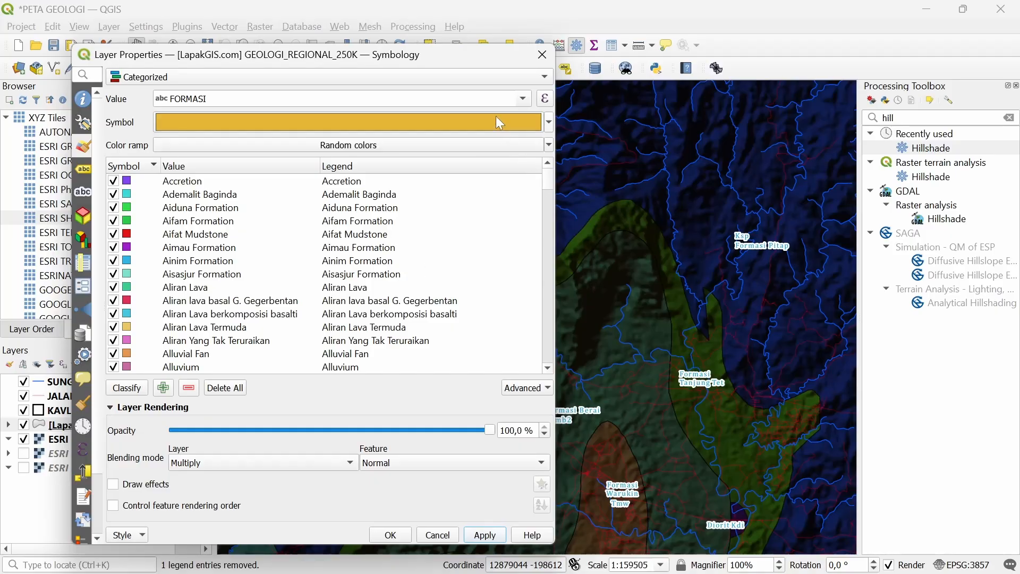
pyautogui.moveTo(489, 59); pyautogui.dragTo(467, 74)
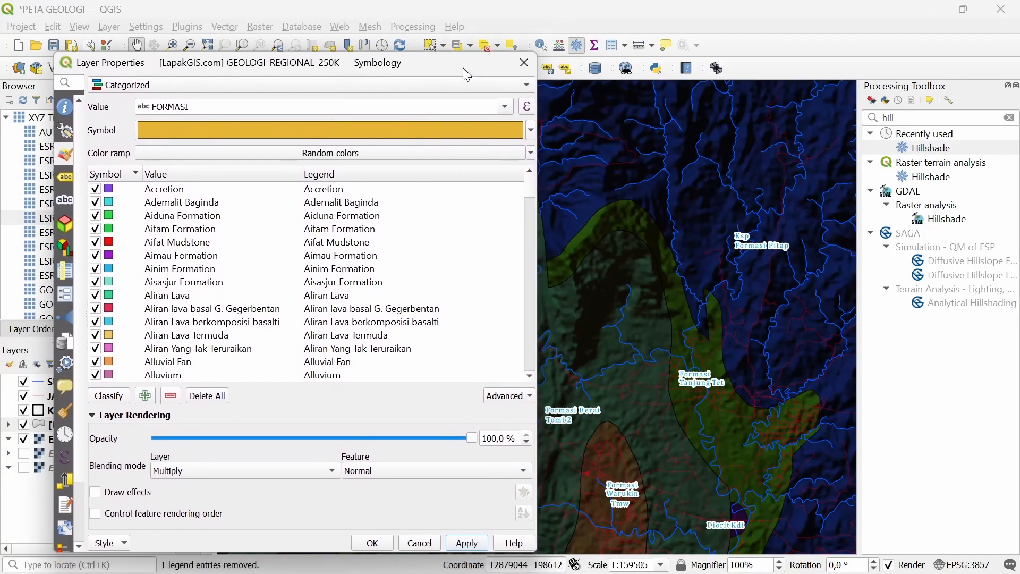
pyautogui.click(524, 62)
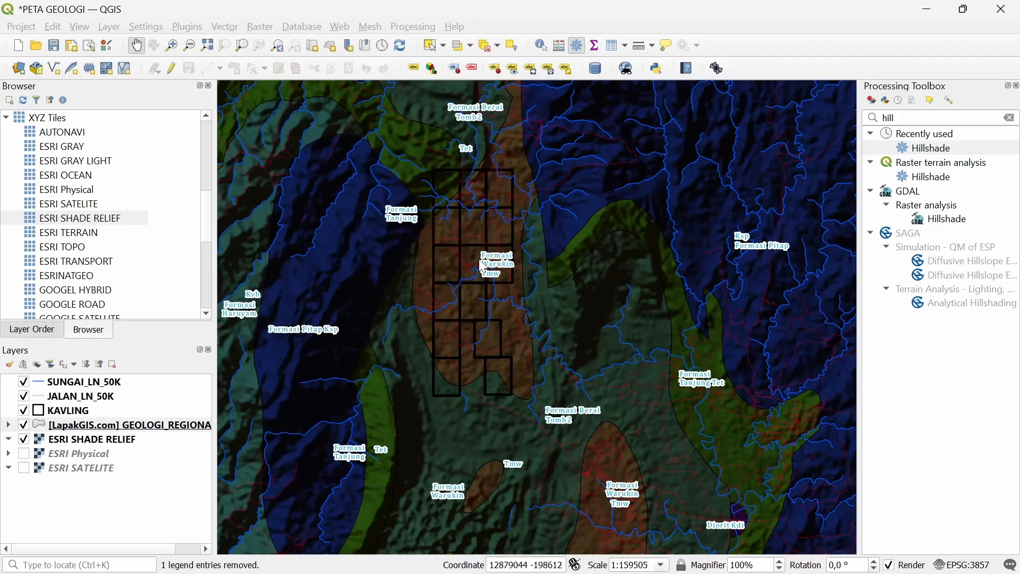
# In the ESRI SHADE RELIEF symbology, raise brightness to -136, then -125, applying each before closing
pyautogui.click(129, 422)
pyautogui.rightClick(96, 439)
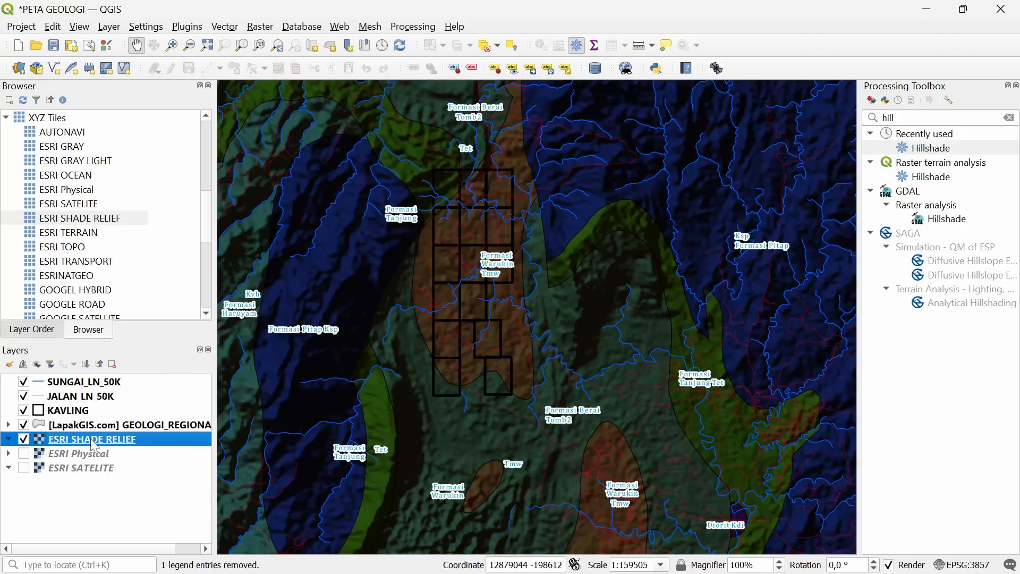
pyautogui.click(152, 424)
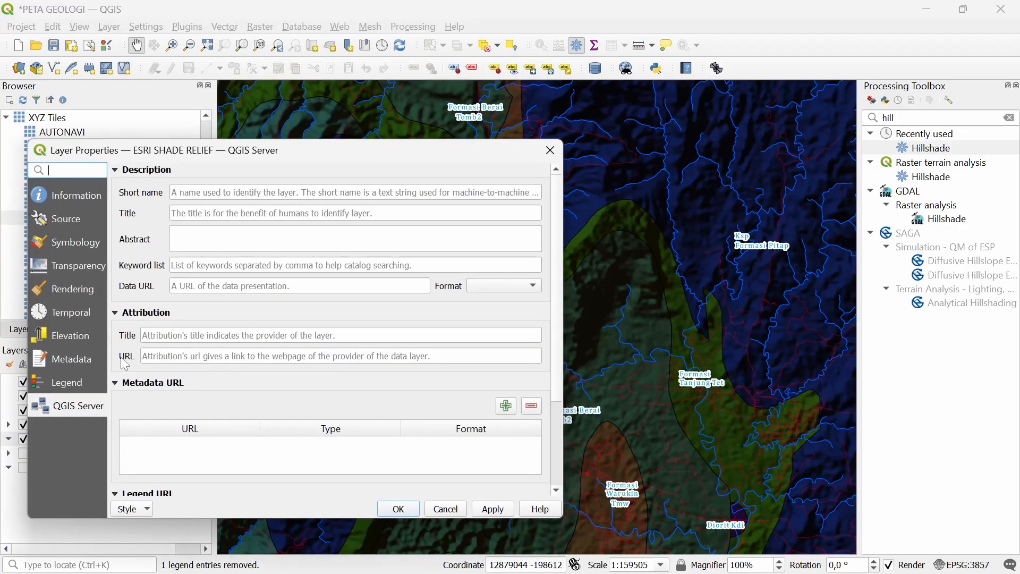
pyautogui.click(103, 259)
pyautogui.click(77, 243)
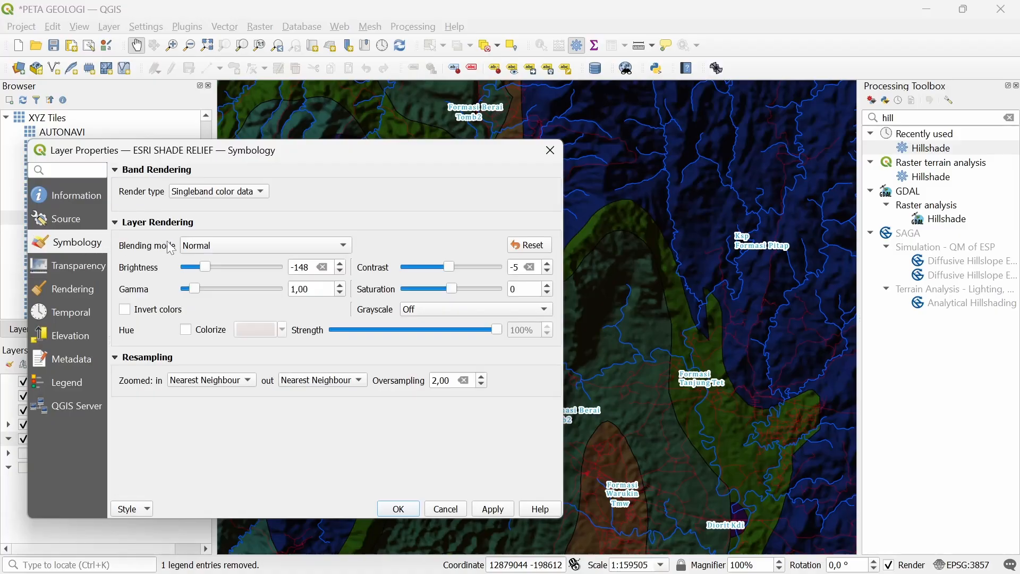
pyautogui.moveTo(208, 272); pyautogui.dragTo(210, 274)
pyautogui.click(479, 511)
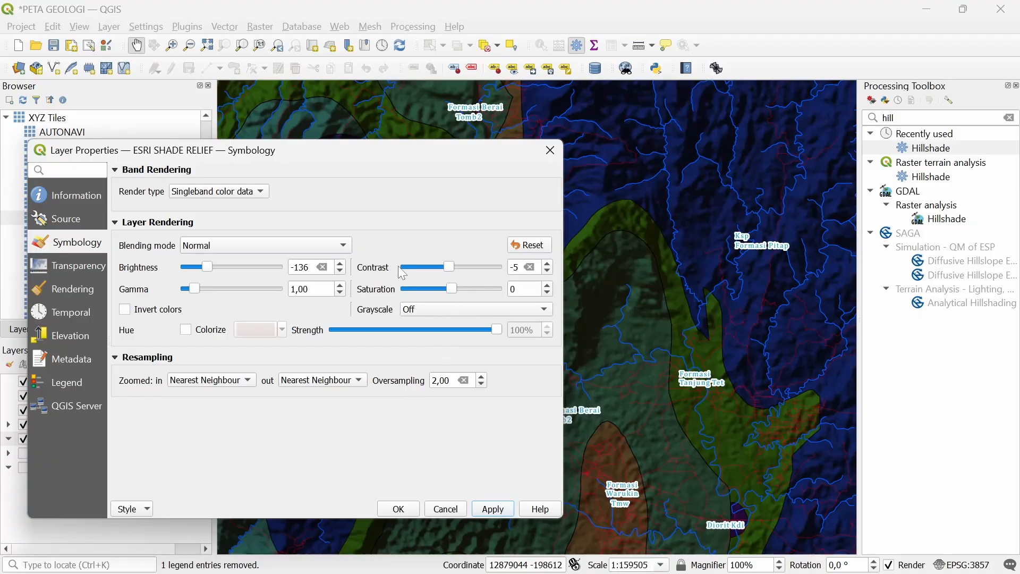
pyautogui.moveTo(207, 271); pyautogui.dragTo(210, 273)
pyautogui.click(479, 510)
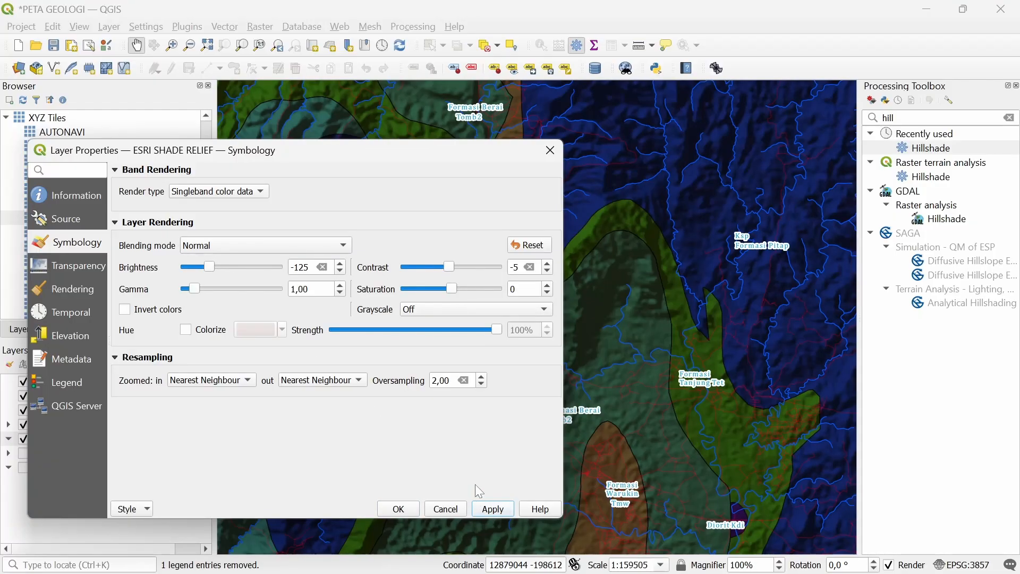
pyautogui.click(404, 510)
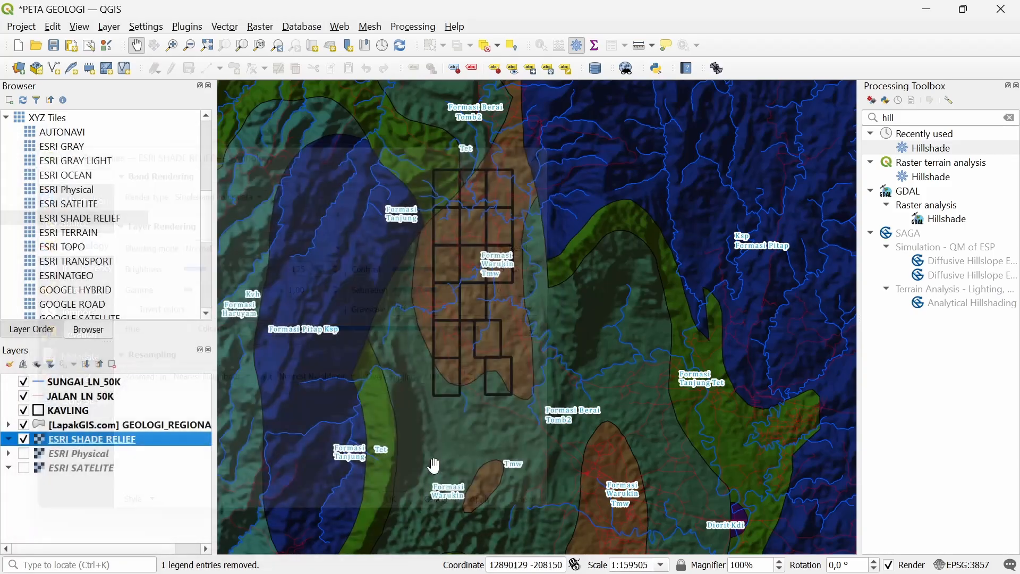
# In the print layout, nudge the main map frame 1 mm to the right
pyautogui.hotkey('alt', 'Tab')
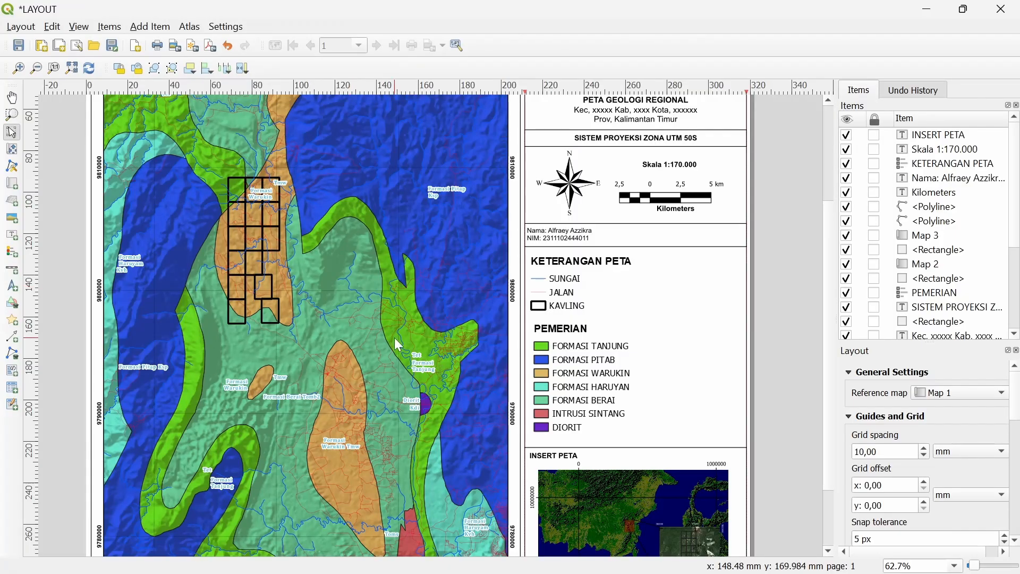
pyautogui.press('Left')
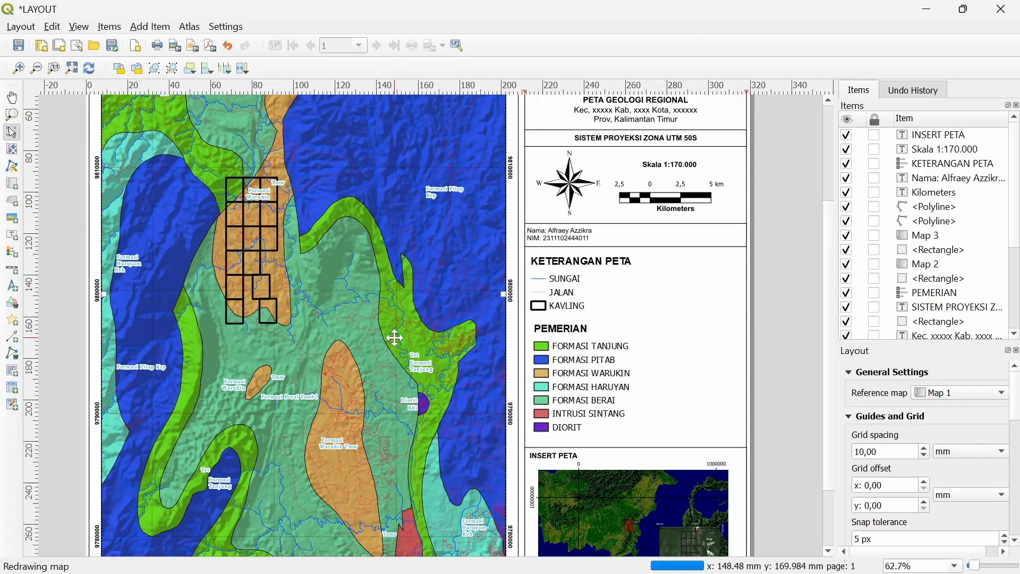
pyautogui.press('Right')
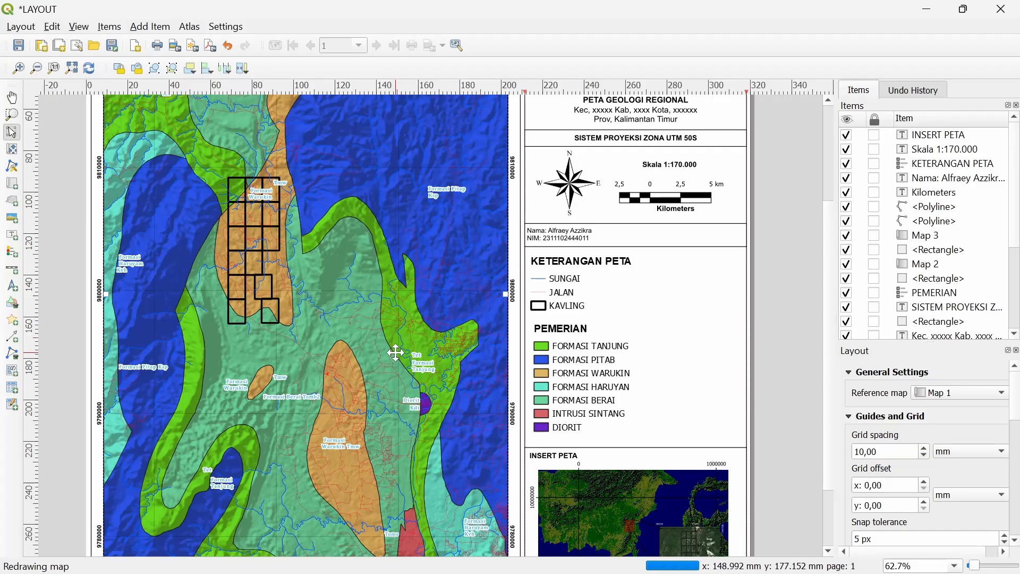
# Zoom and pan the layout to inspect the geology rendered over the shaded relief
pyautogui.hotkey('ctrl', '-')
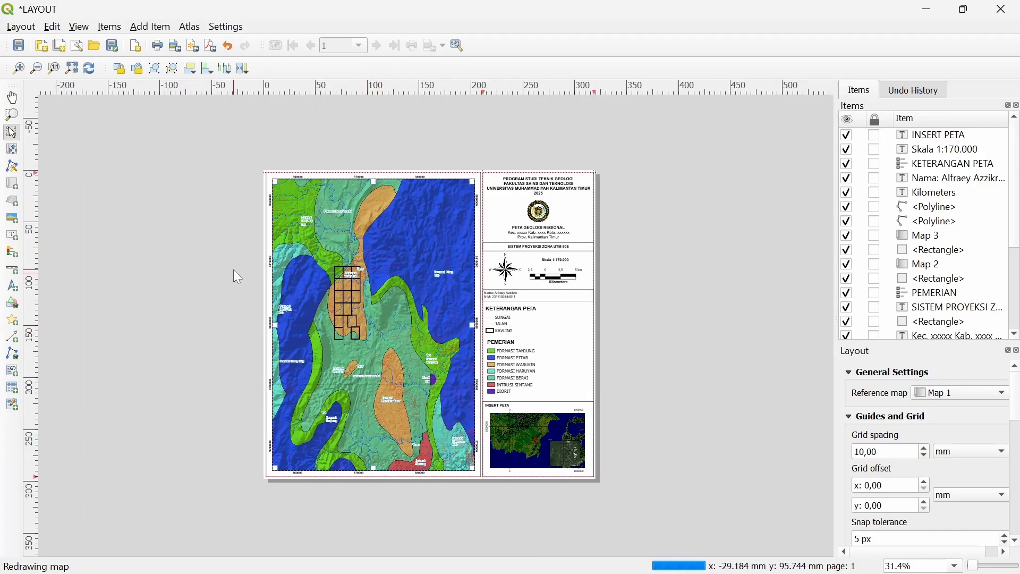
pyautogui.hotkey('ctrl', '+')
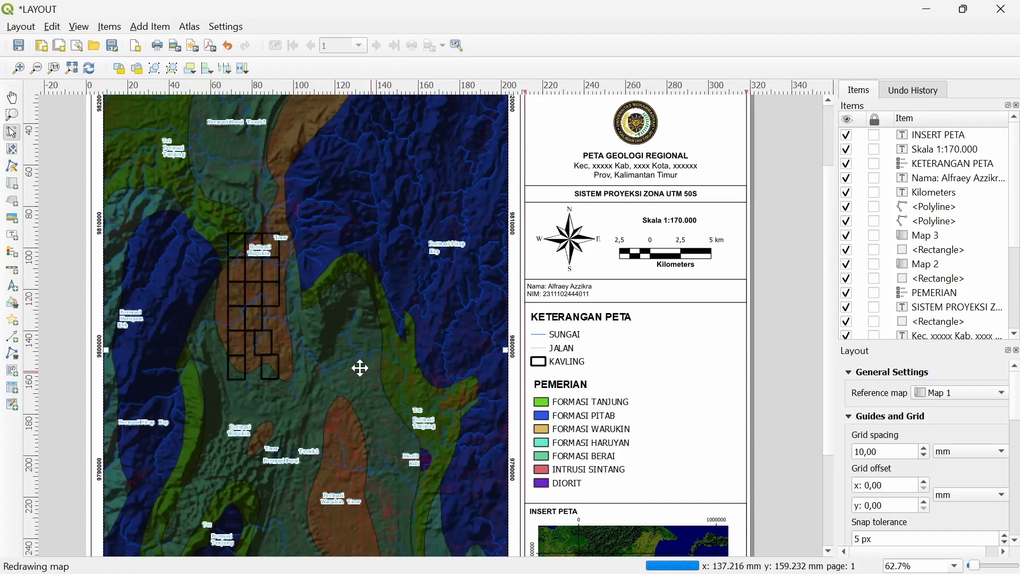
pyautogui.moveTo(282, 341); pyautogui.dragTo(300, 281)
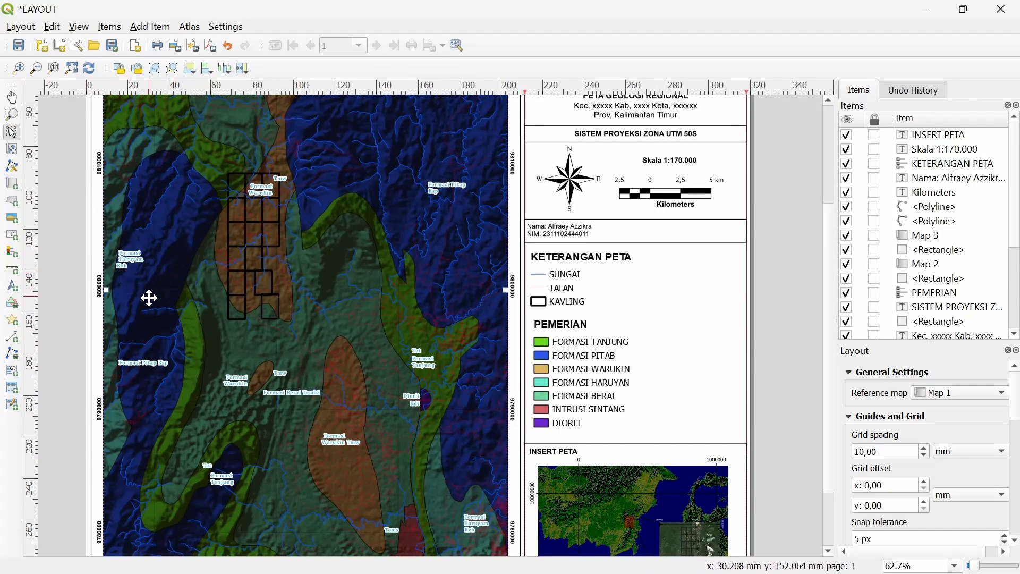
pyautogui.scroll(1, 119, 286)
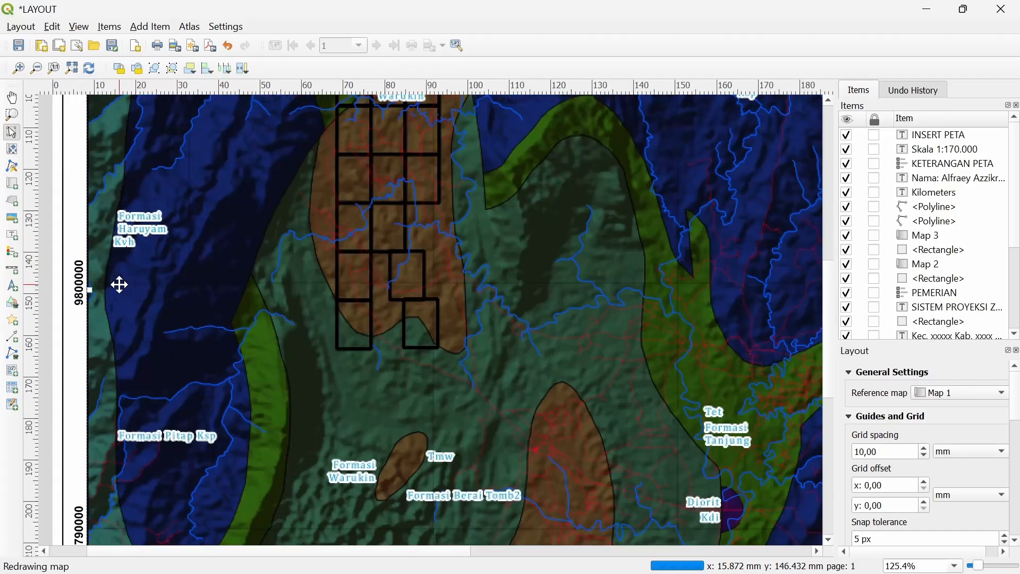
pyautogui.scroll(1, 125, 303)
pyautogui.scroll(-2, 138, 333)
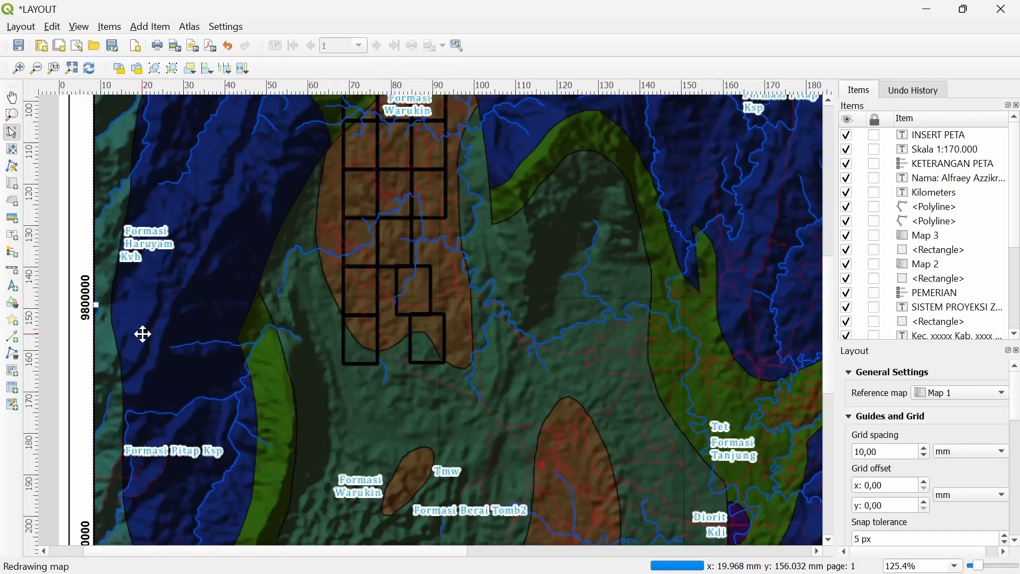
pyautogui.moveTo(266, 320); pyautogui.dragTo(301, 304)
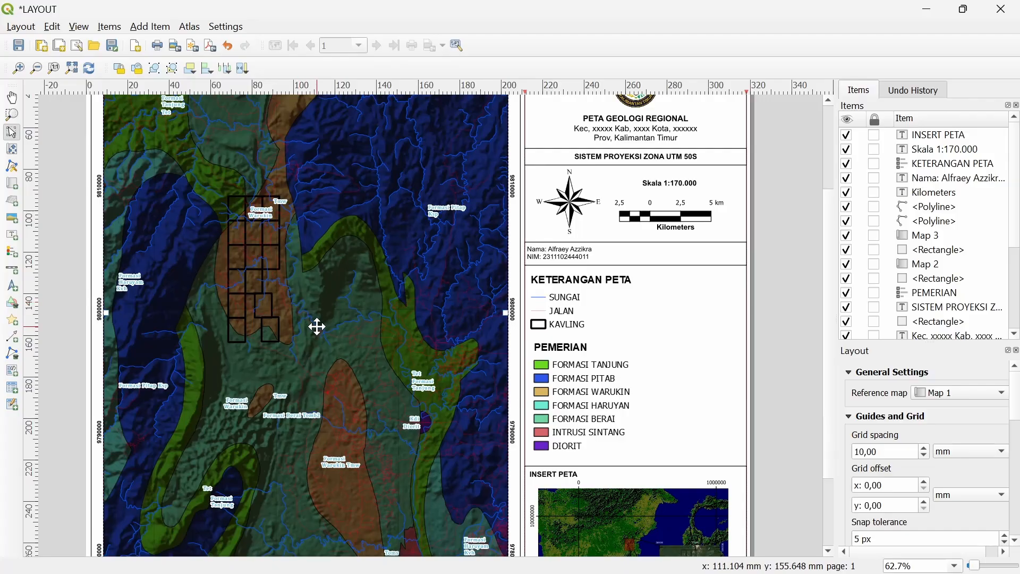
pyautogui.scroll(-1, 317, 326)
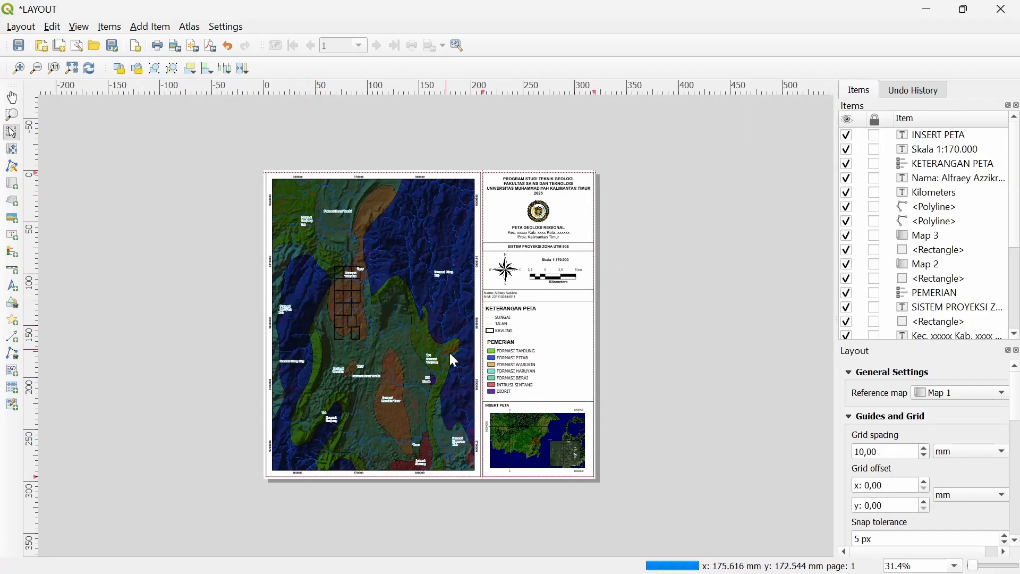
# Export the layout as PDF named LAYOUT, past the WMS warning, replacing the existing LAYOUT.pdf
pyautogui.click(21, 27)
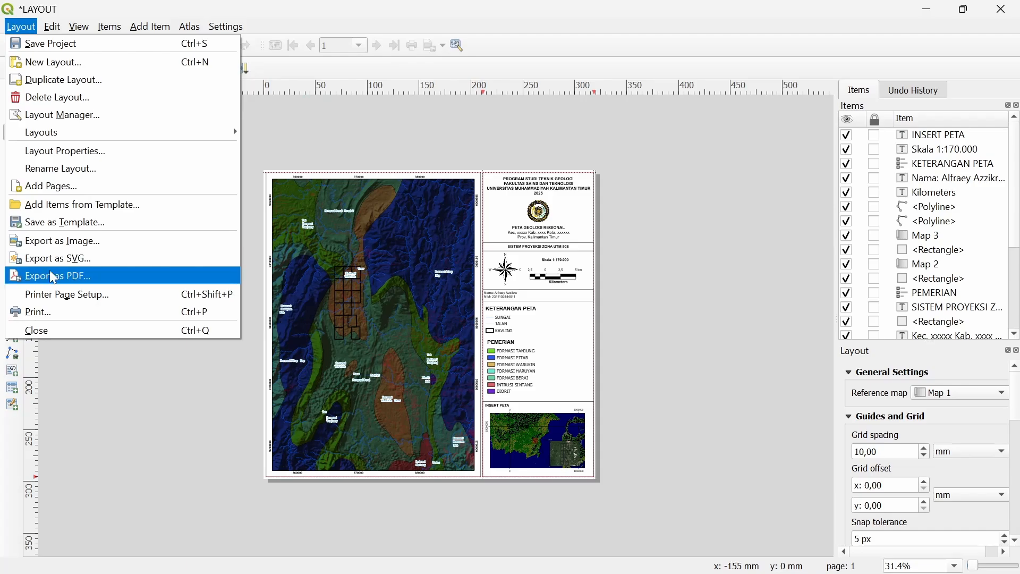
pyautogui.click(53, 276)
pyautogui.click(268, 408)
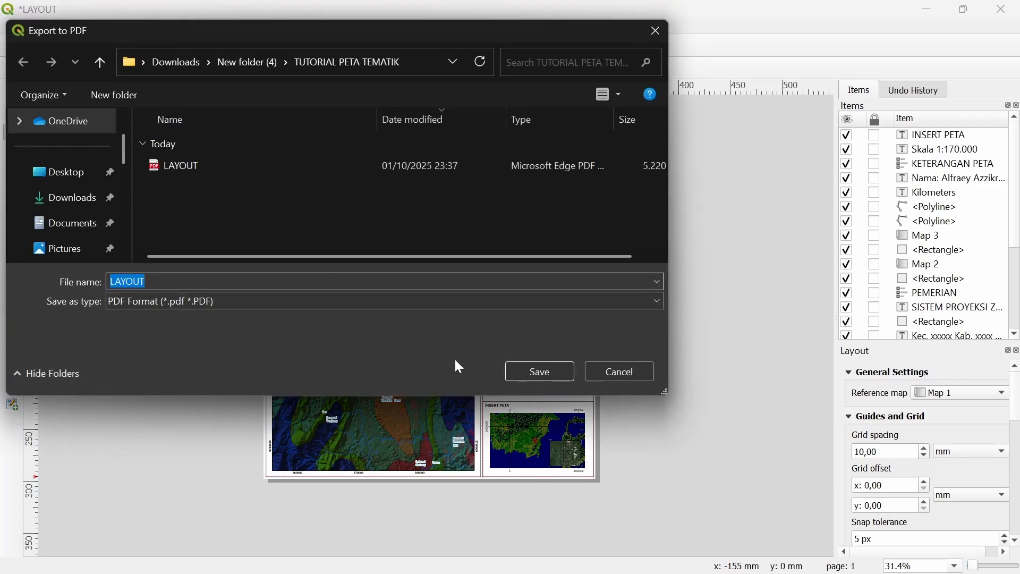
pyautogui.click(522, 375)
pyautogui.click(539, 299)
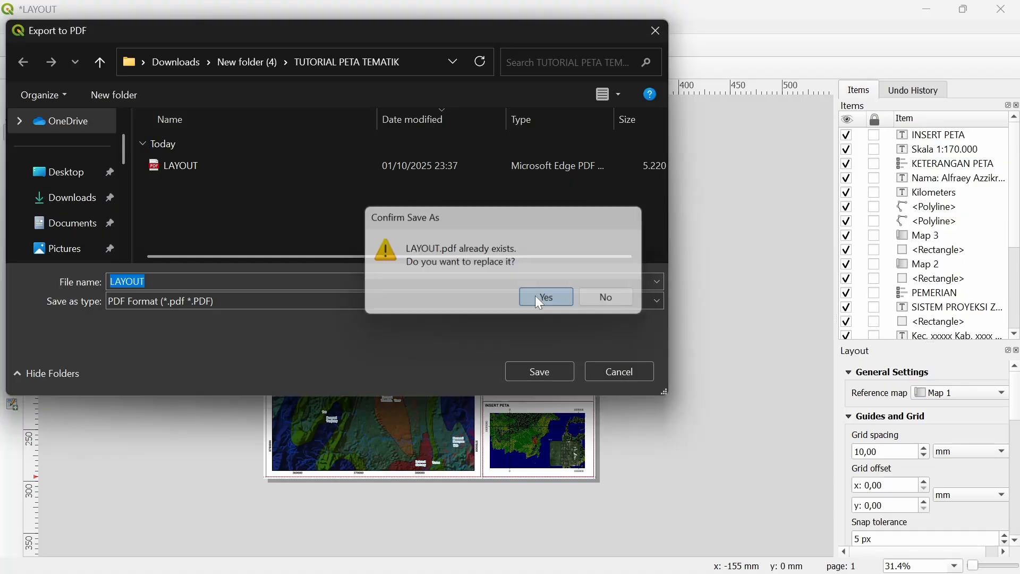
# Accept the PDF export options and open the exported LAYOUT.pdf
pyautogui.click(511, 476)
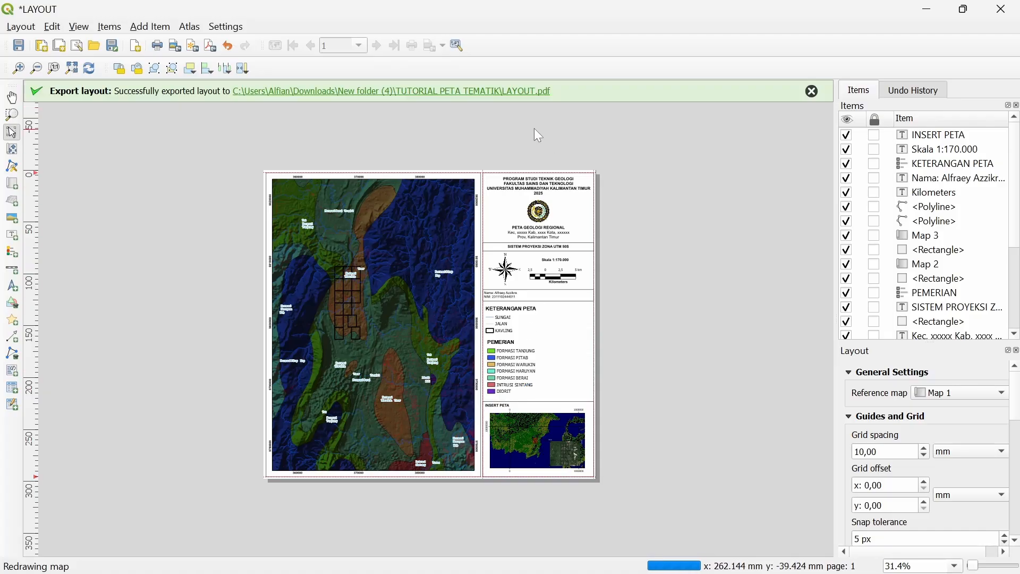
pyautogui.click(525, 100)
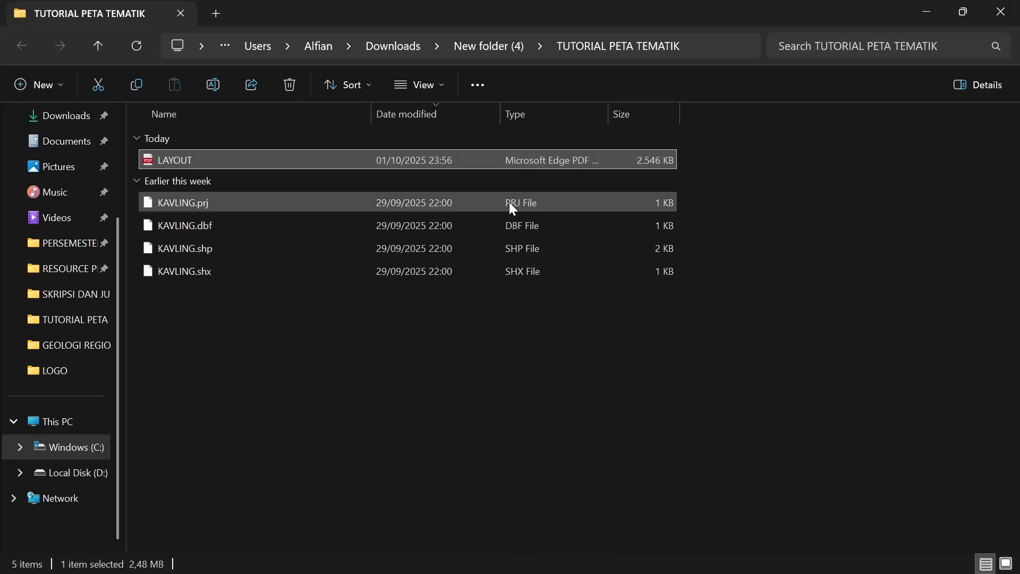
pyautogui.doubleClick(502, 154)
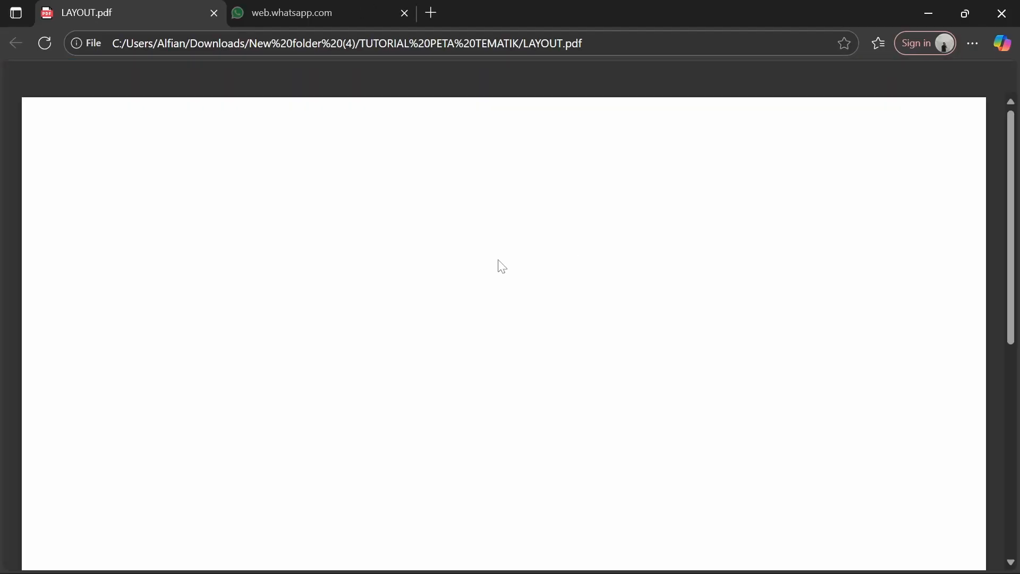
# Scroll through the LAYOUT.pdf map page in Edge, then show it full screen
pyautogui.scroll(-3, 508, 218)
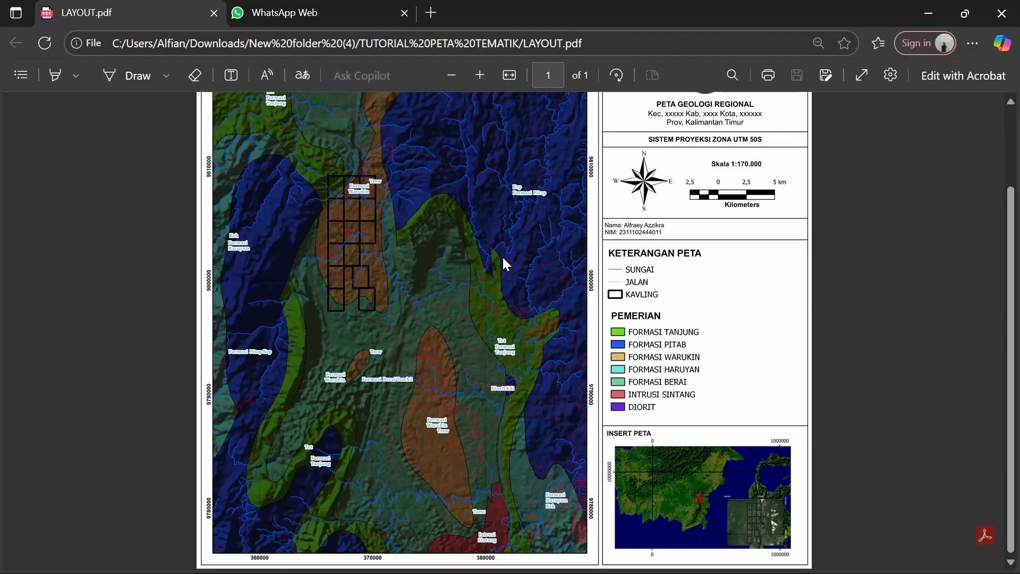
pyautogui.scroll(3, 480, 321)
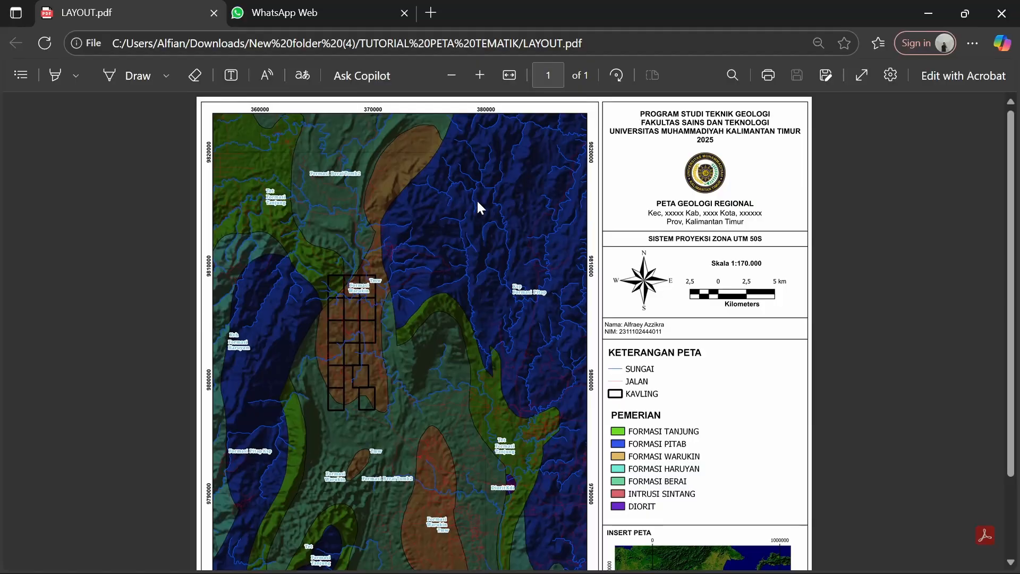
pyautogui.scroll(3, 477, 199)
pyautogui.scroll(1, 478, 203)
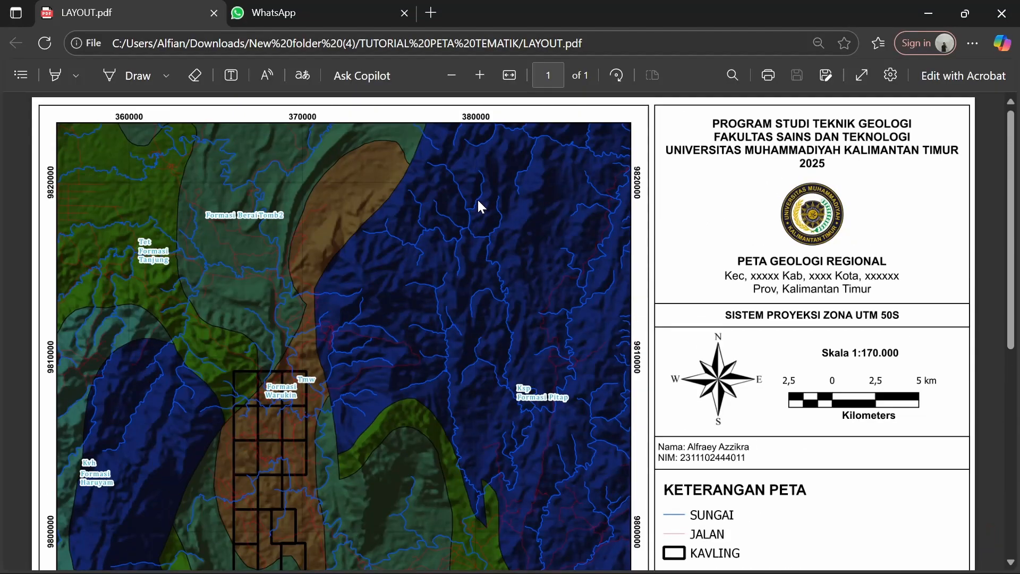
pyautogui.scroll(1, 478, 202)
pyautogui.scroll(1, 478, 202)
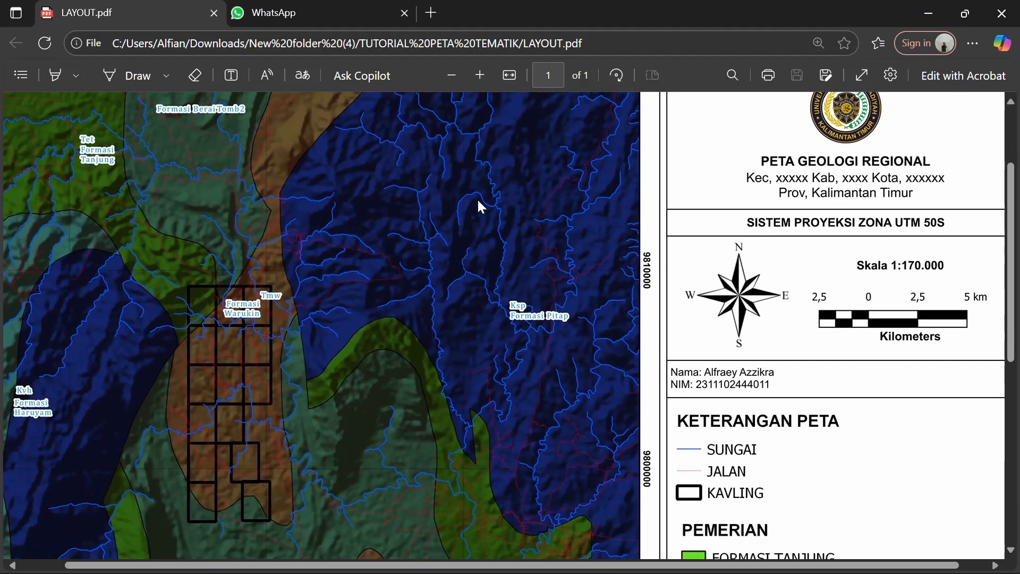
pyautogui.scroll(-4, 477, 199)
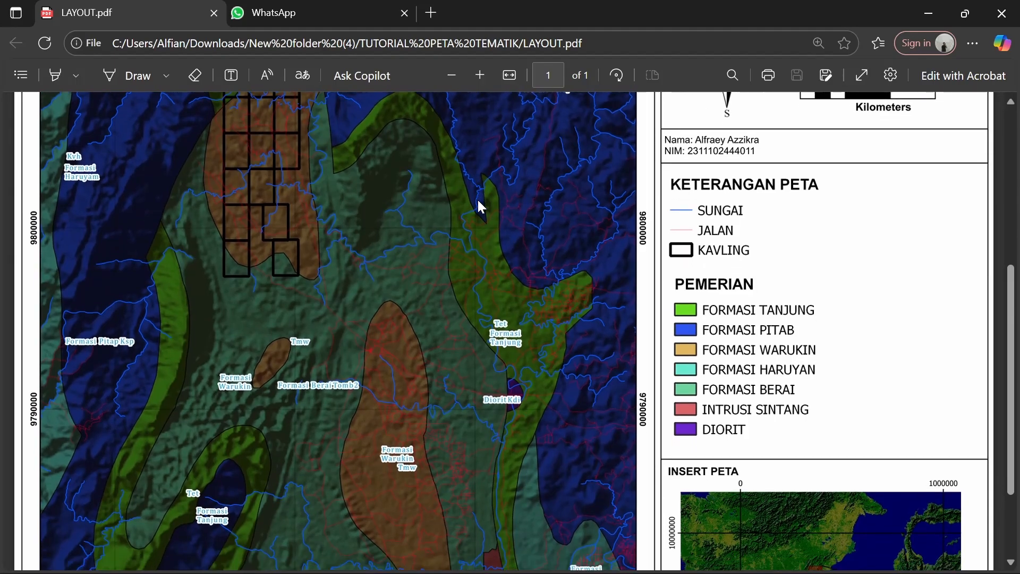
pyautogui.scroll(-3, 478, 201)
pyautogui.scroll(7, 478, 201)
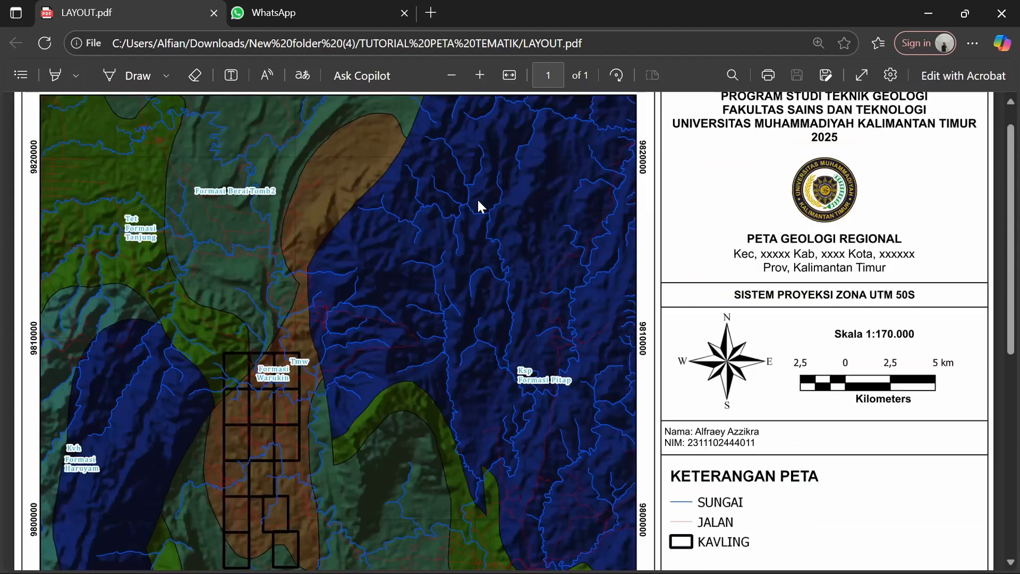
pyautogui.scroll(-2, 477, 198)
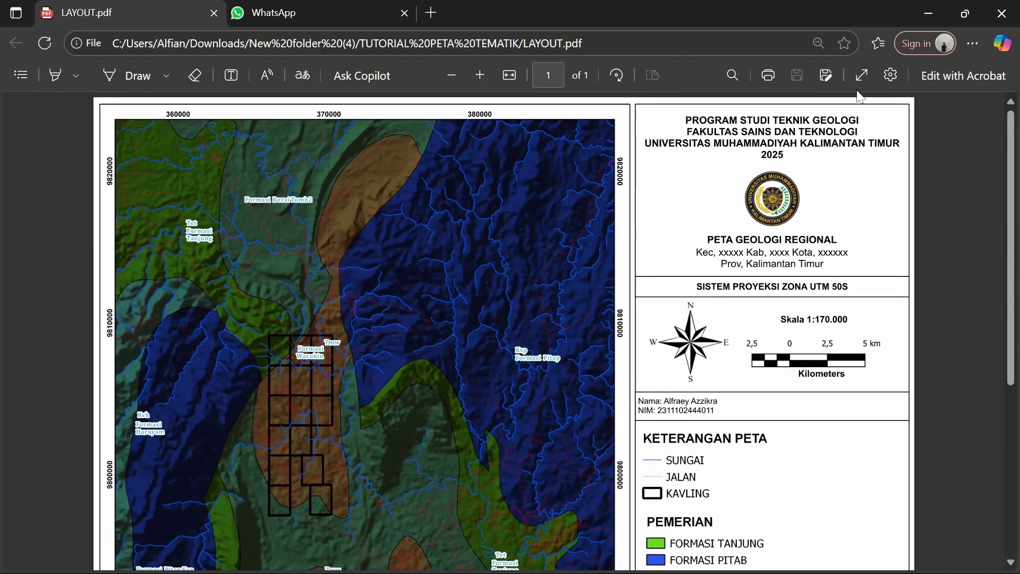
pyautogui.click(863, 67)
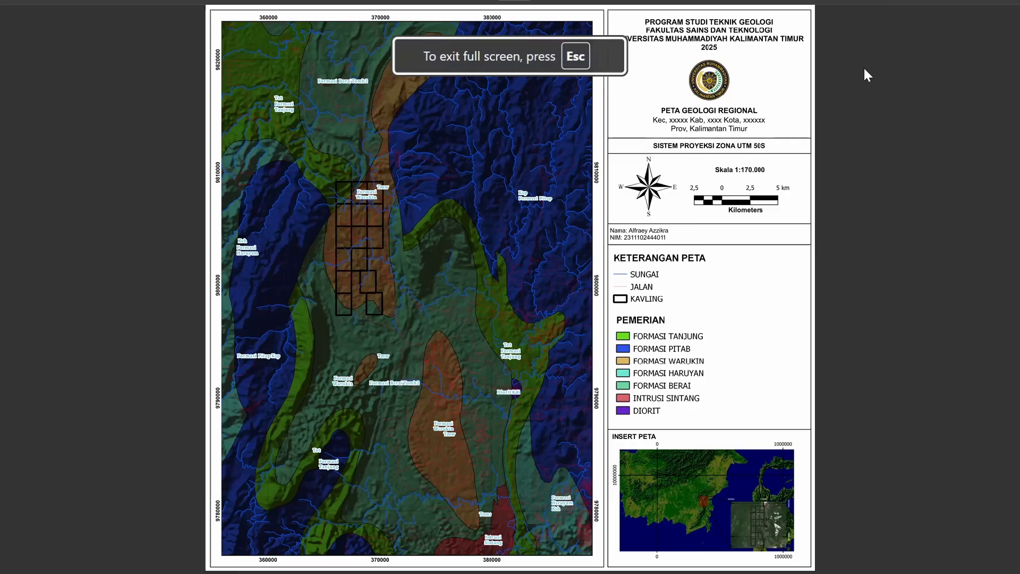